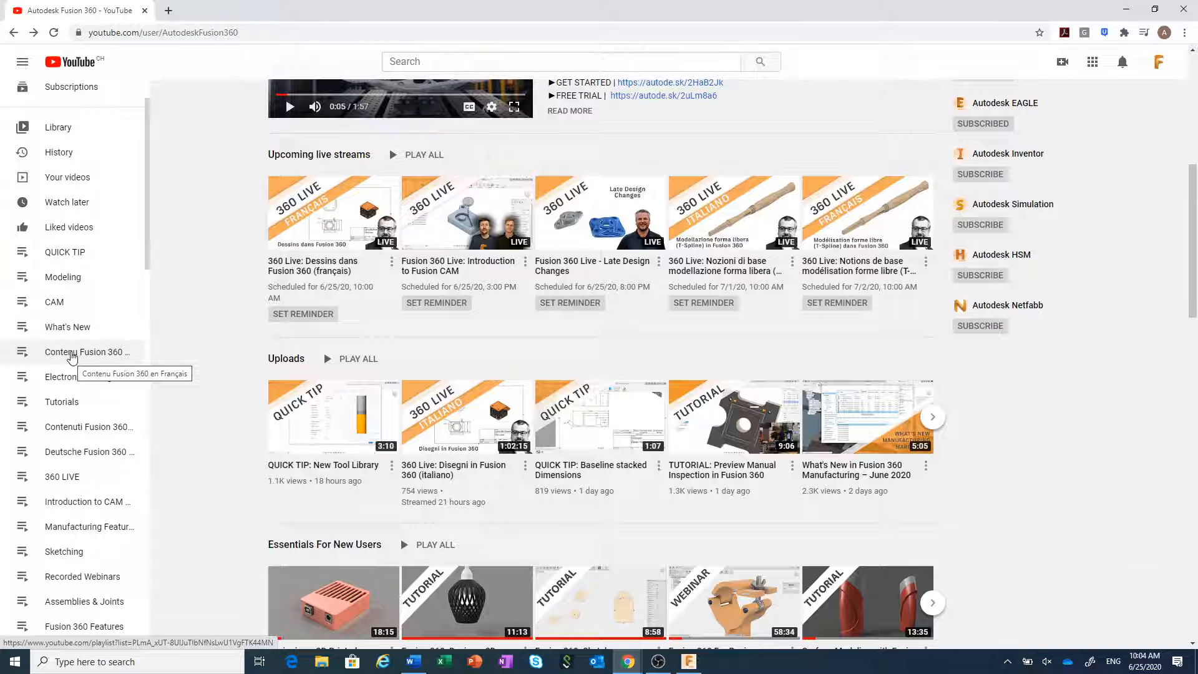
# - Open the "Contenu Fusion 360 en Français" playlist on YouTube to view its videos, and return to the 7_Drawings assembly in Fusion 360
pyautogui.click(72, 353)
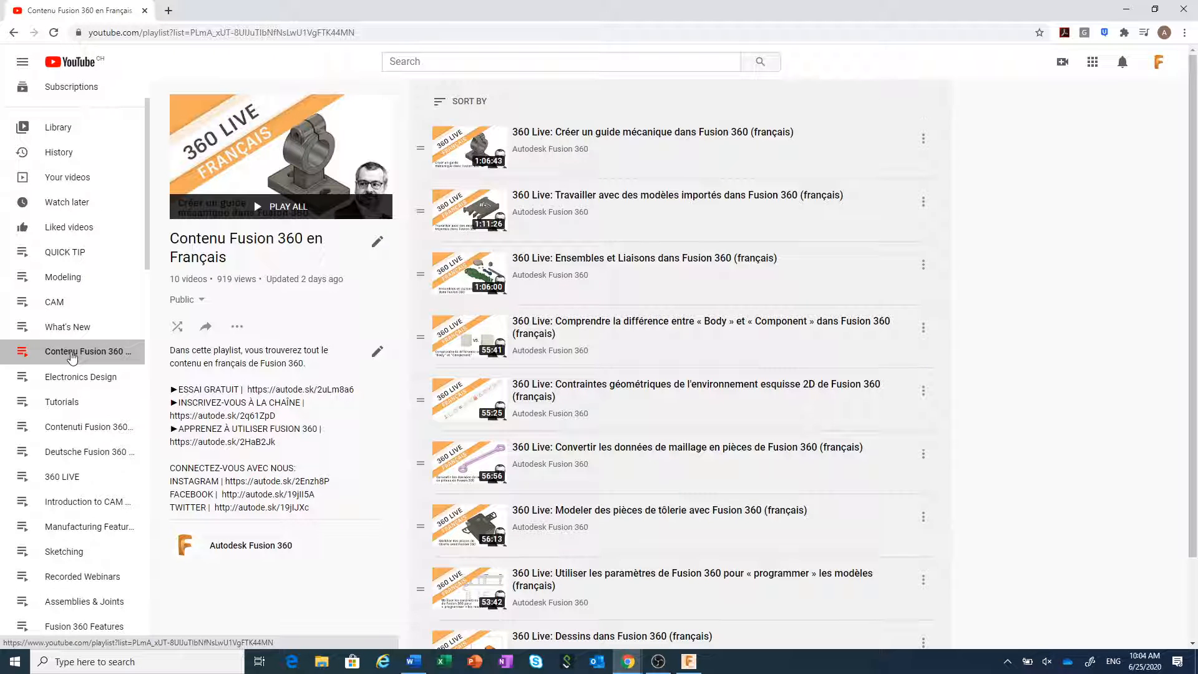
pyautogui.click(689, 661)
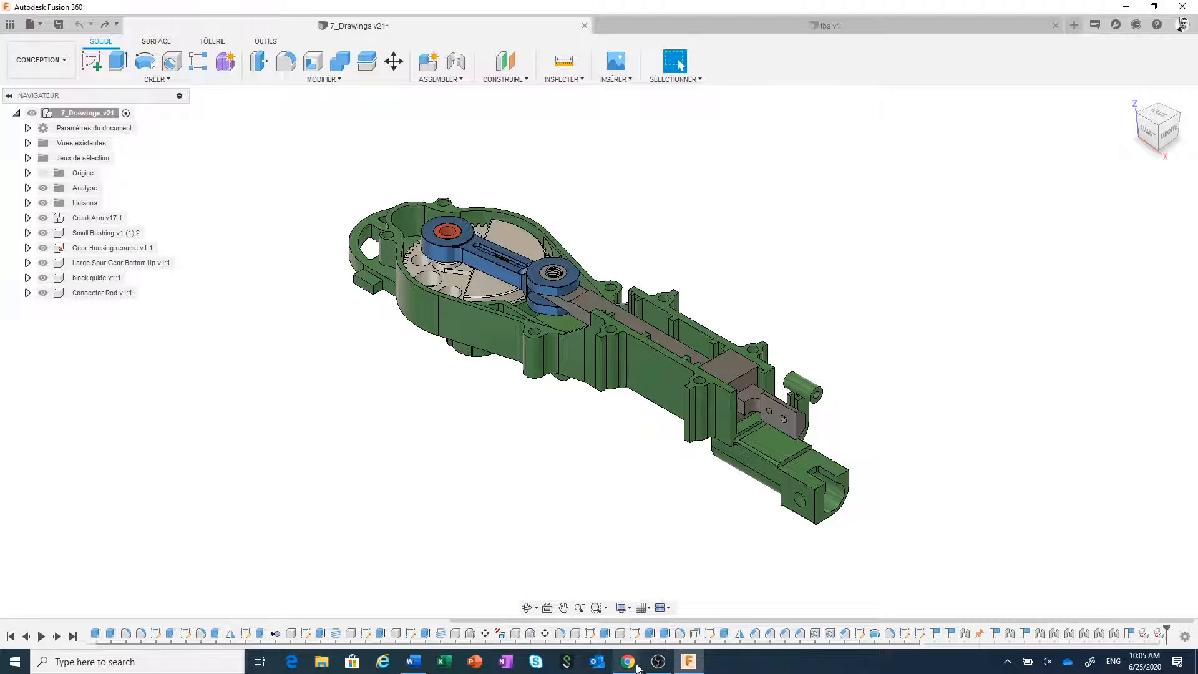
pyautogui.moveTo(637, 667)
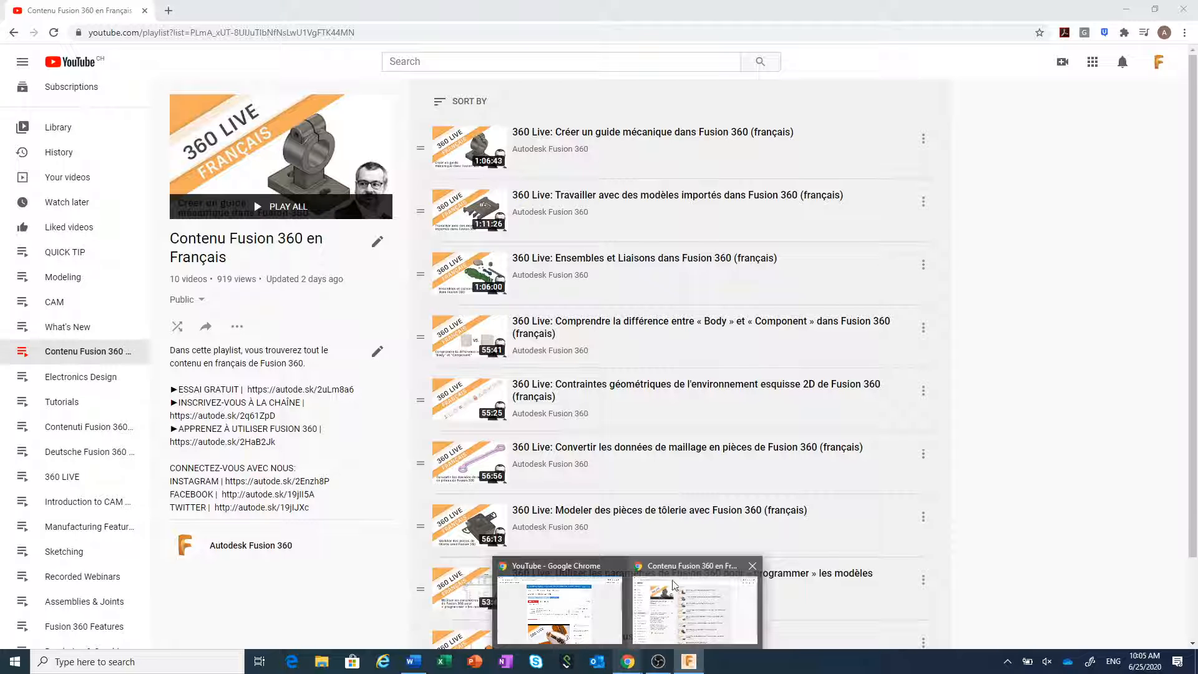
pyautogui.click(677, 571)
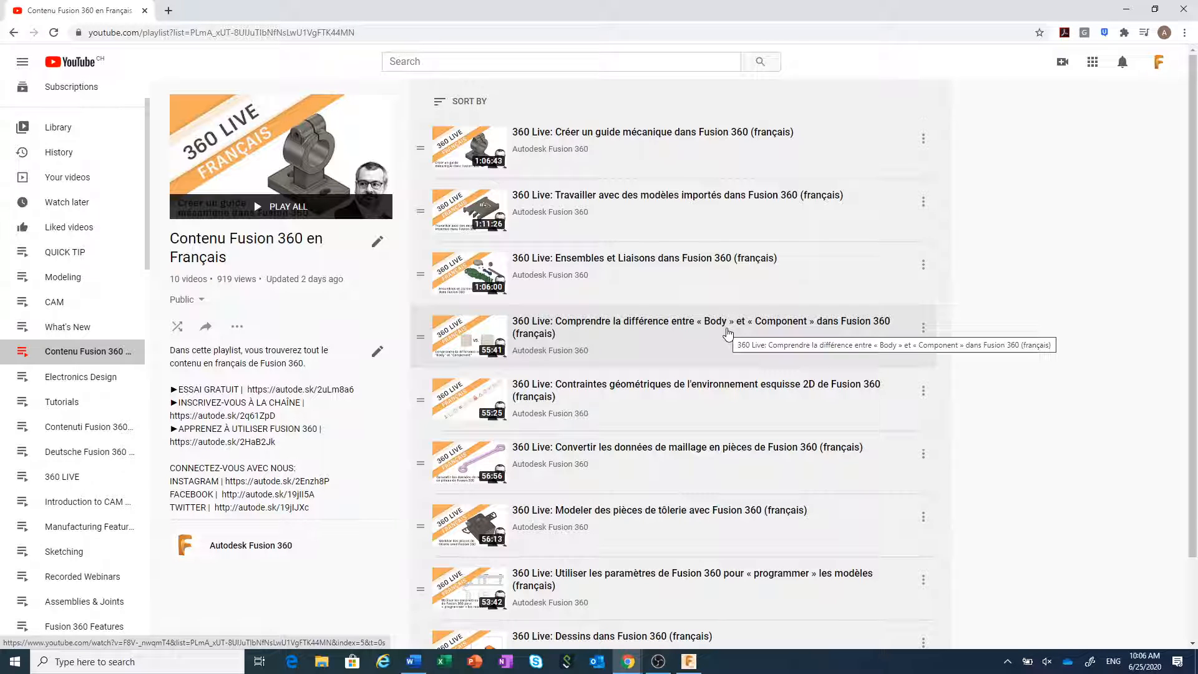
pyautogui.click(688, 662)
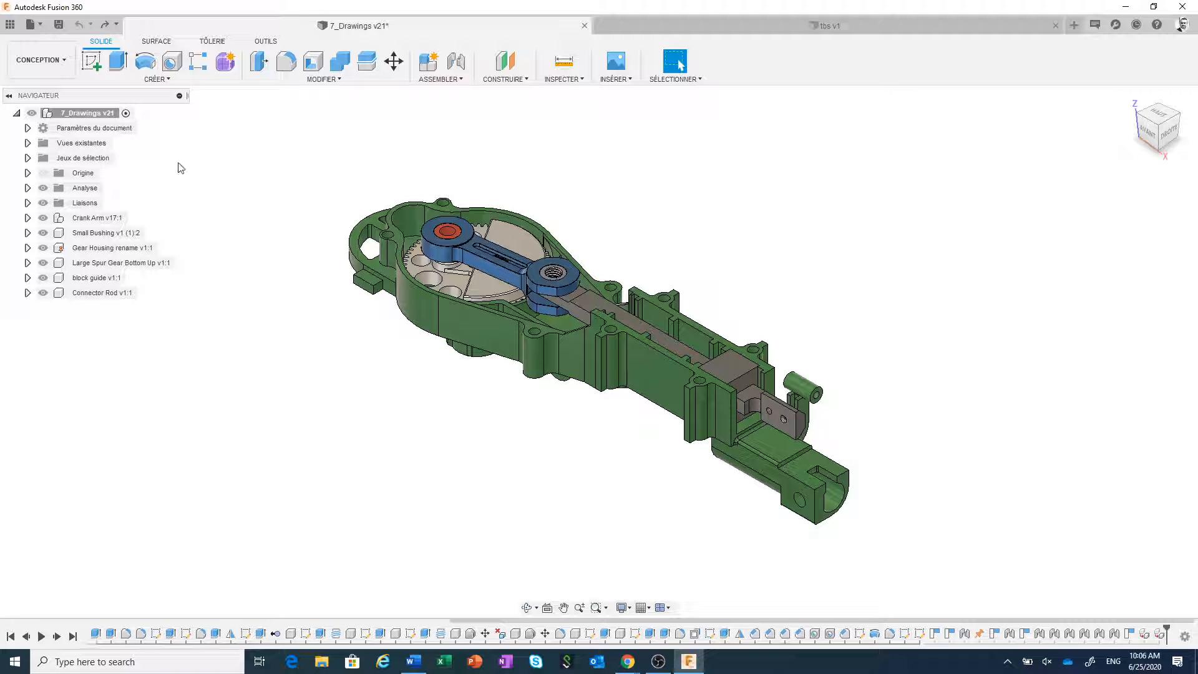
pyautogui.click(41, 28)
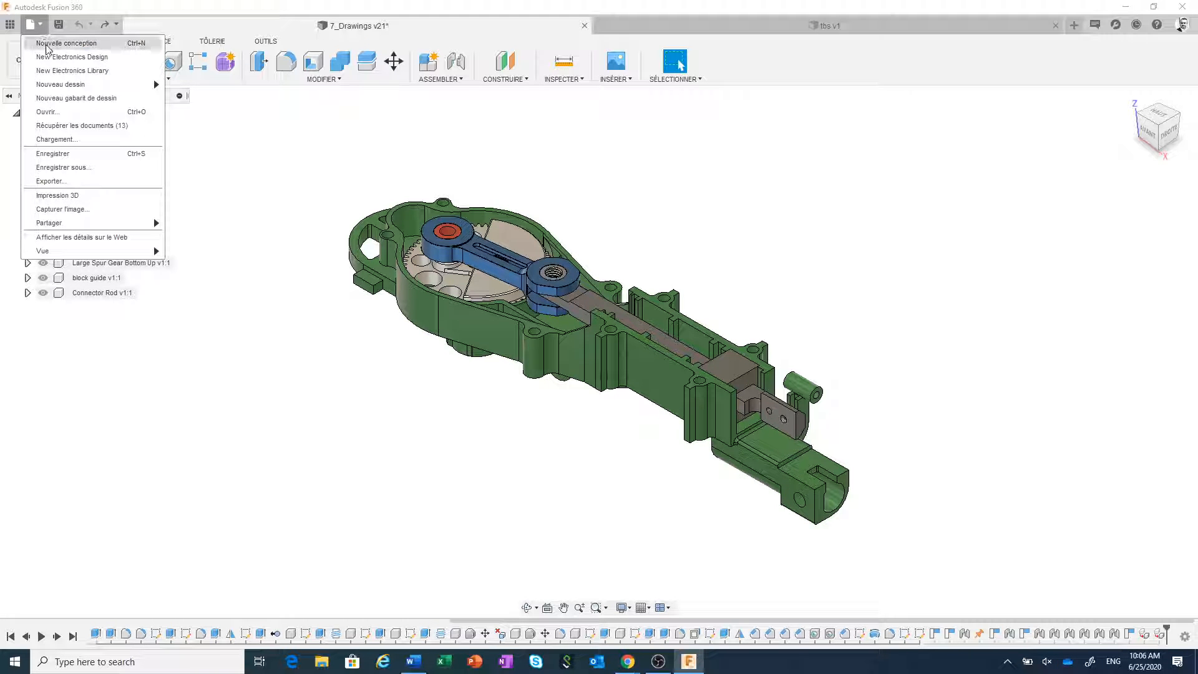
pyautogui.moveTo(62, 89)
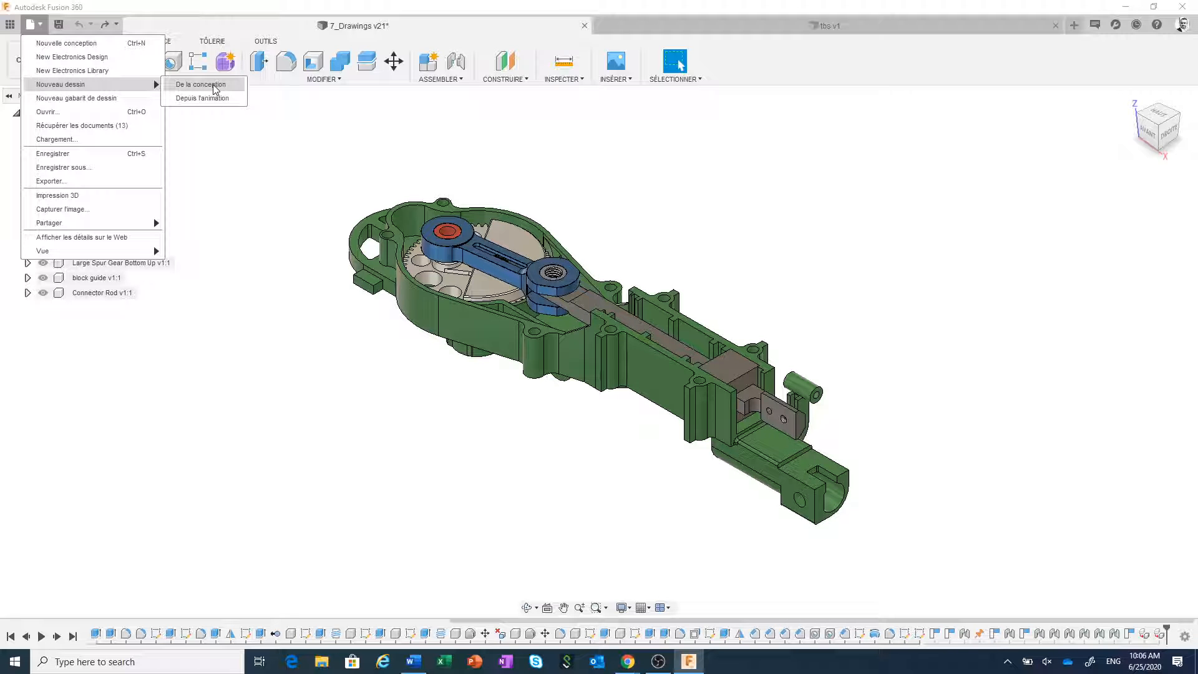
pyautogui.click(242, 249)
# - Start a new drawing from the 7_Drawings design and move the drawing settings dialog closer to the model
pyautogui.click(35, 63)
pyautogui.moveTo(68, 224)
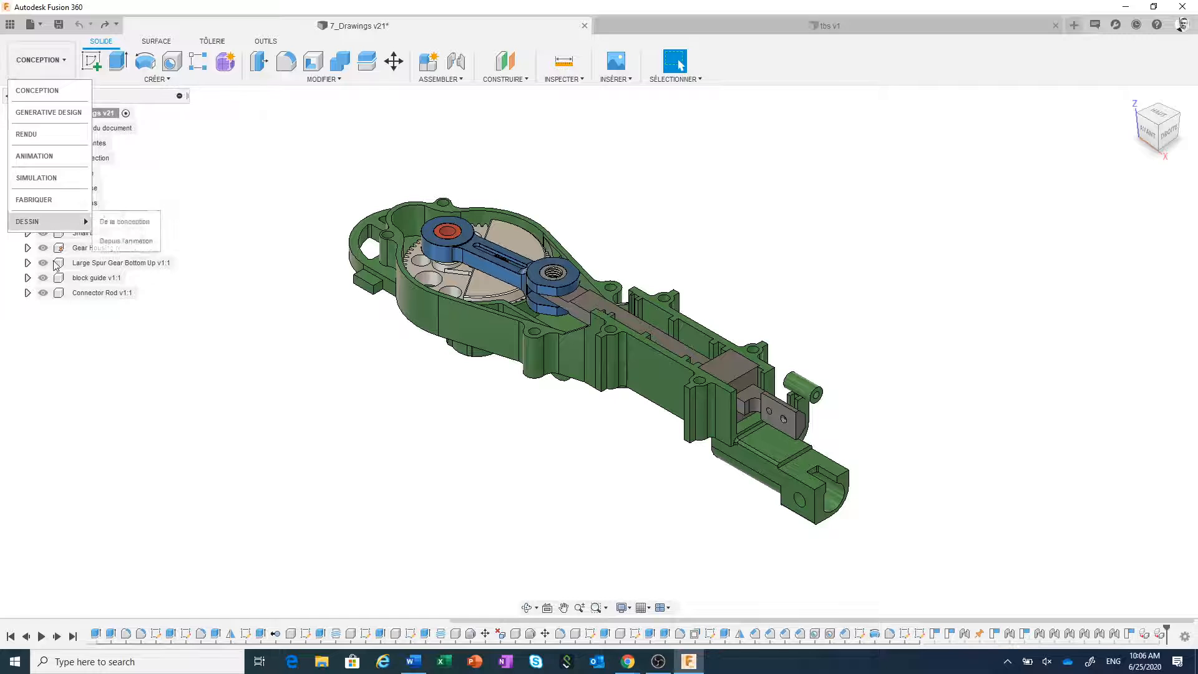
pyautogui.click(114, 221)
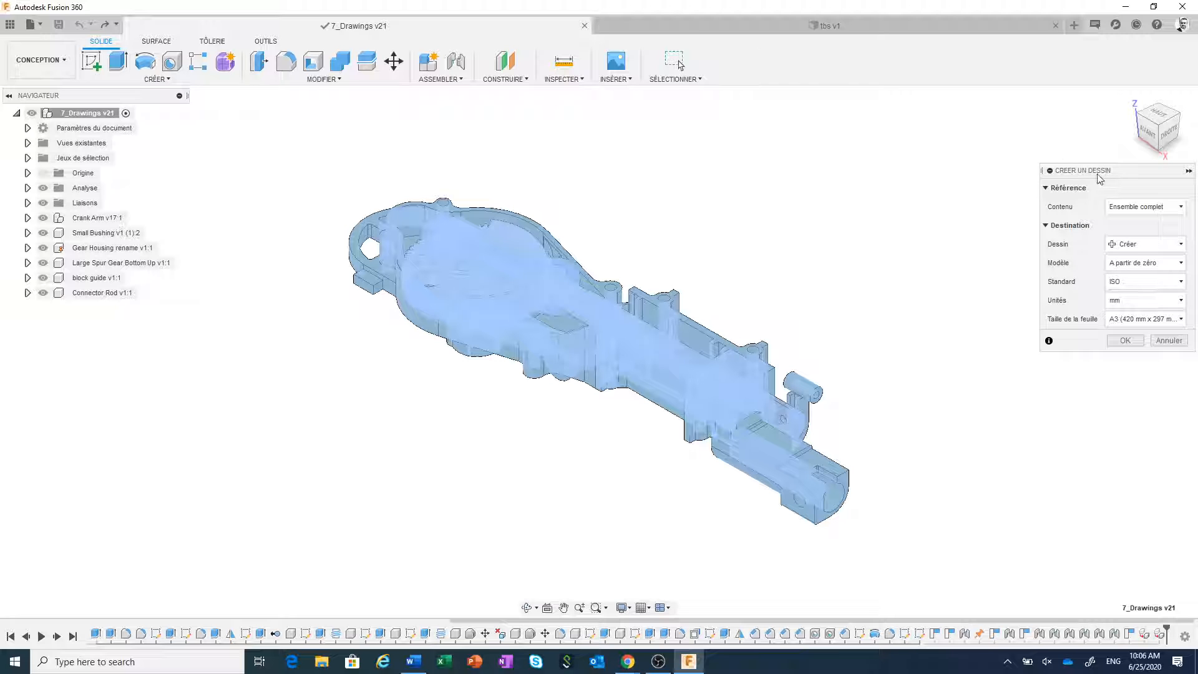
pyautogui.moveTo(1103, 175); pyautogui.dragTo(898, 151)
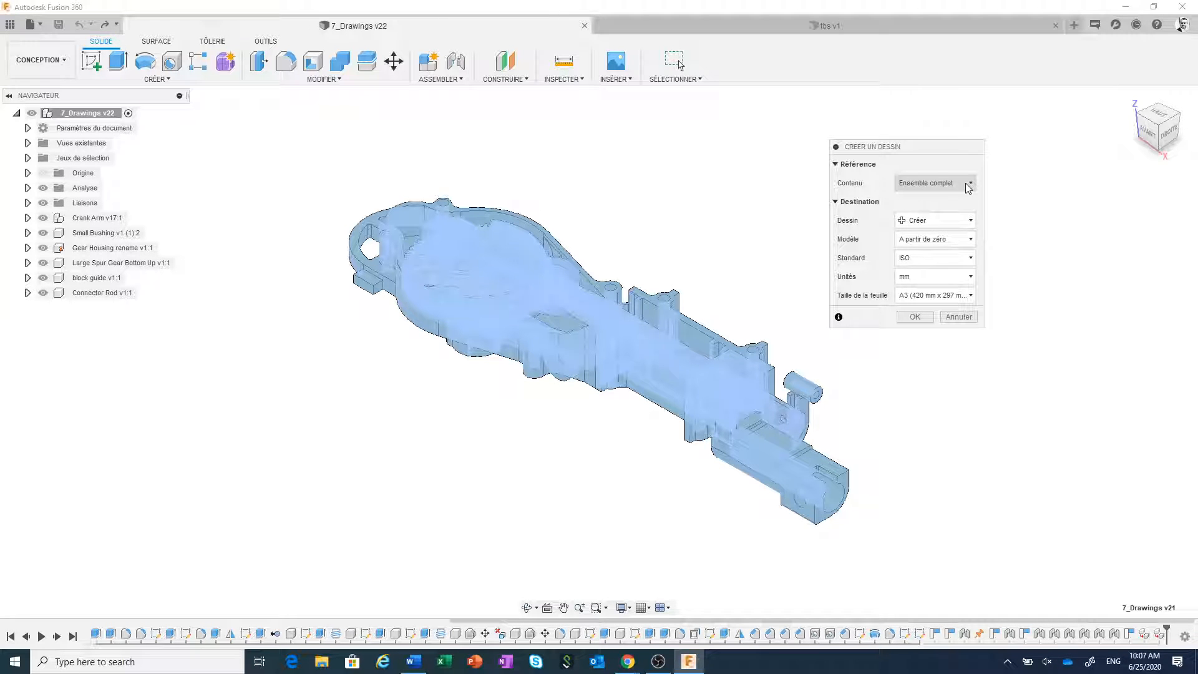
# - Try the Sélectionner option for the drawing's reference content, and set it back to Ensemble complet
pyautogui.click(968, 187)
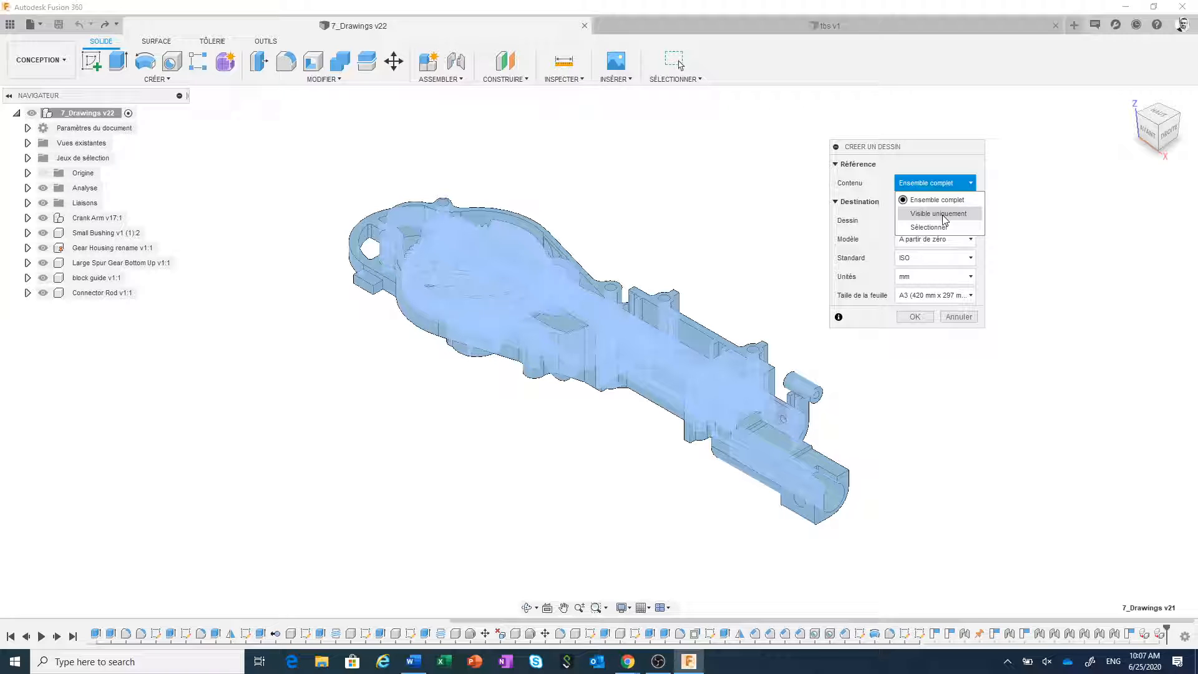
pyautogui.click(1006, 226)
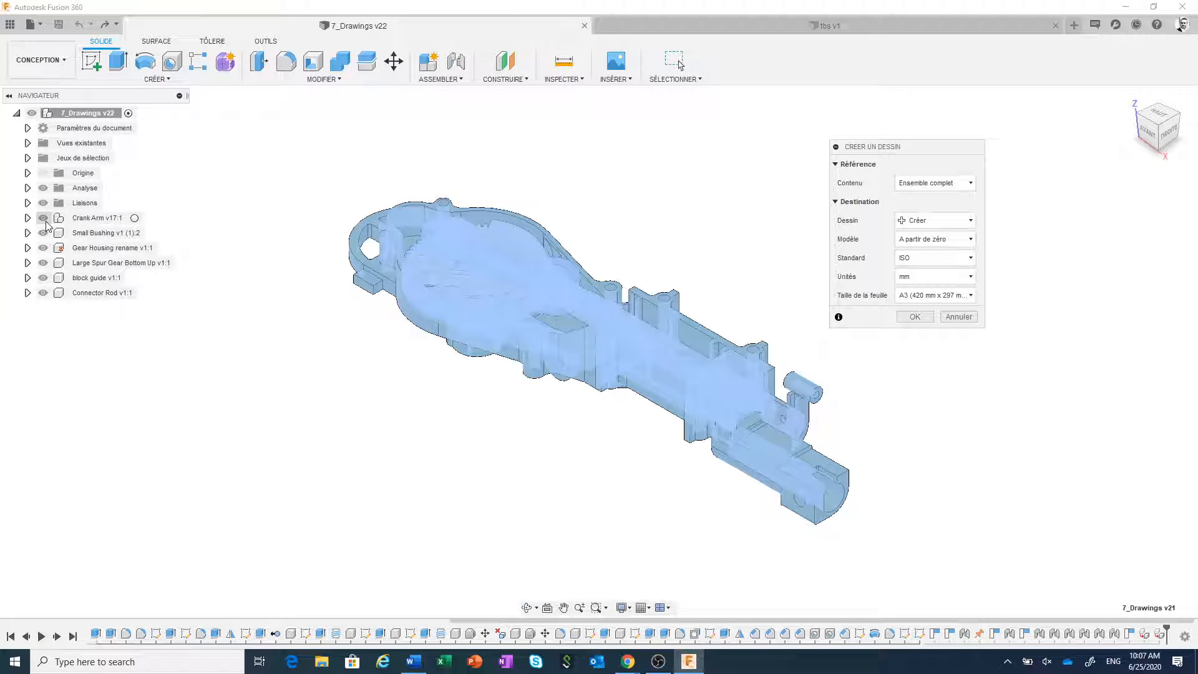
pyautogui.click(960, 183)
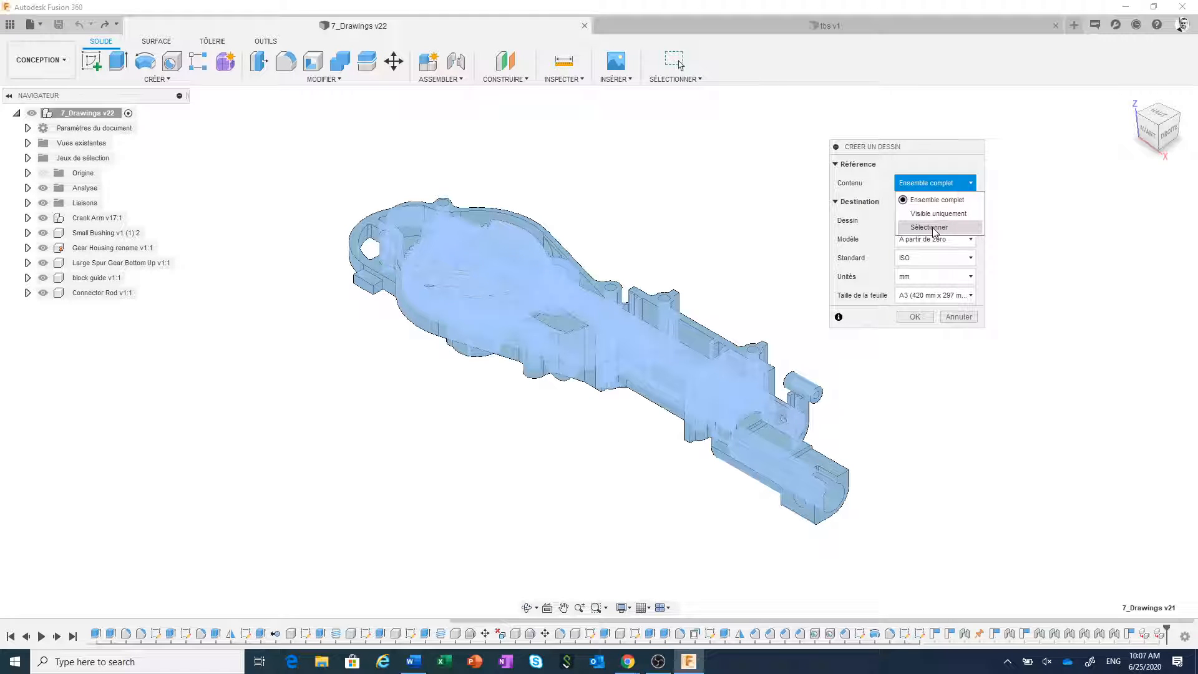
pyautogui.click(933, 228)
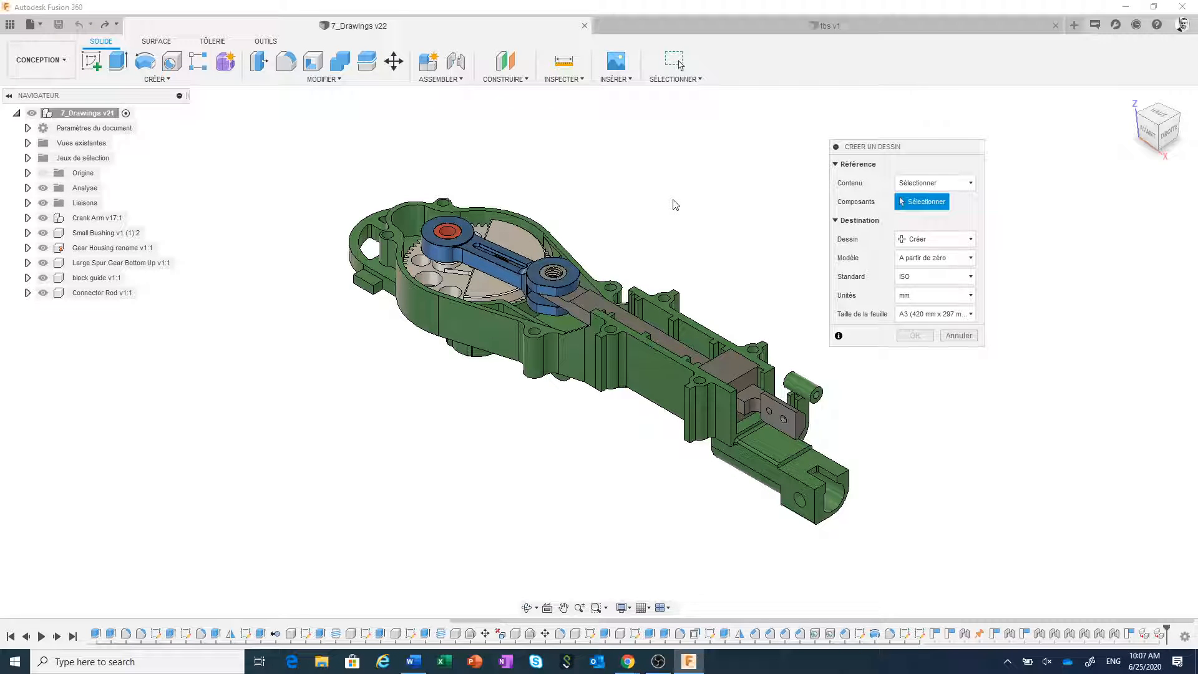
pyautogui.click(917, 182)
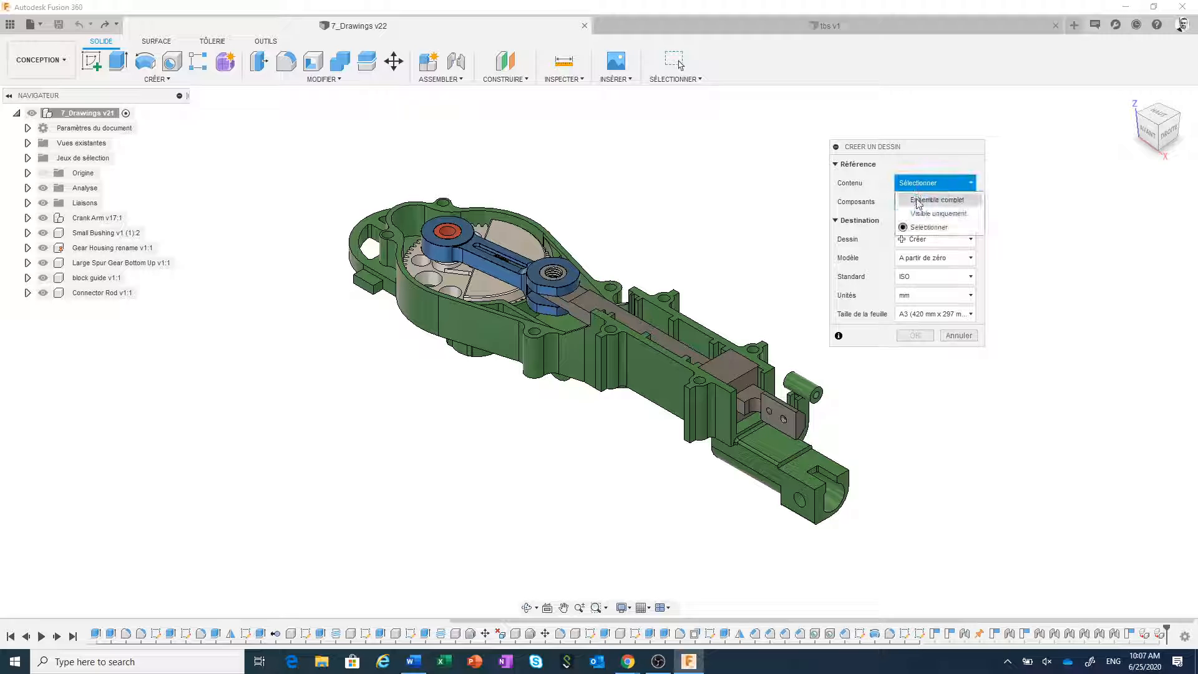
pyautogui.click(919, 201)
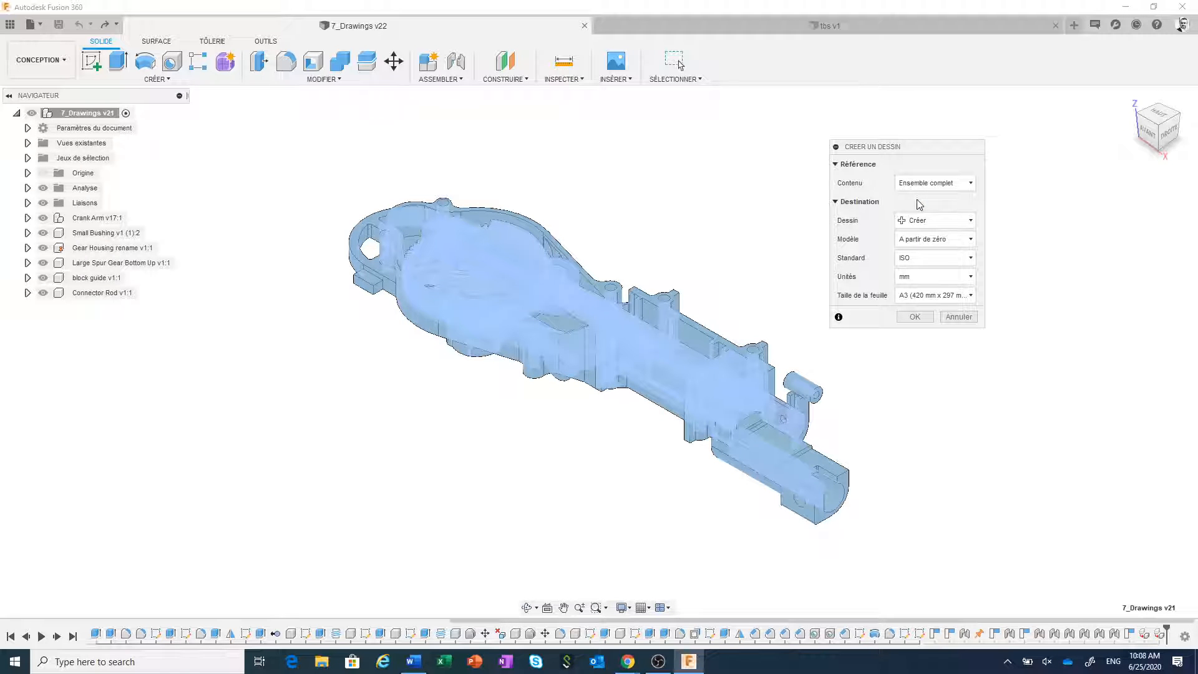
# - Create the drawing from scratch (A partir de zéro) with sheet size A2 (594 mm x 420 mm)
pyautogui.click(925, 242)
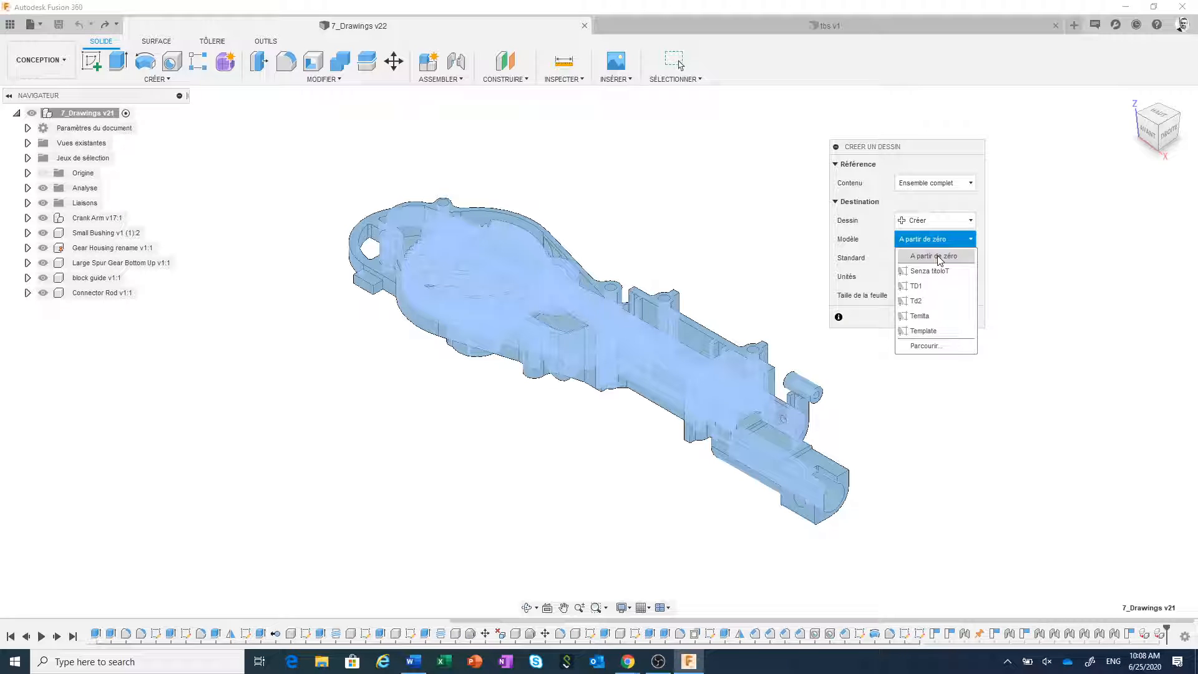
pyautogui.click(939, 257)
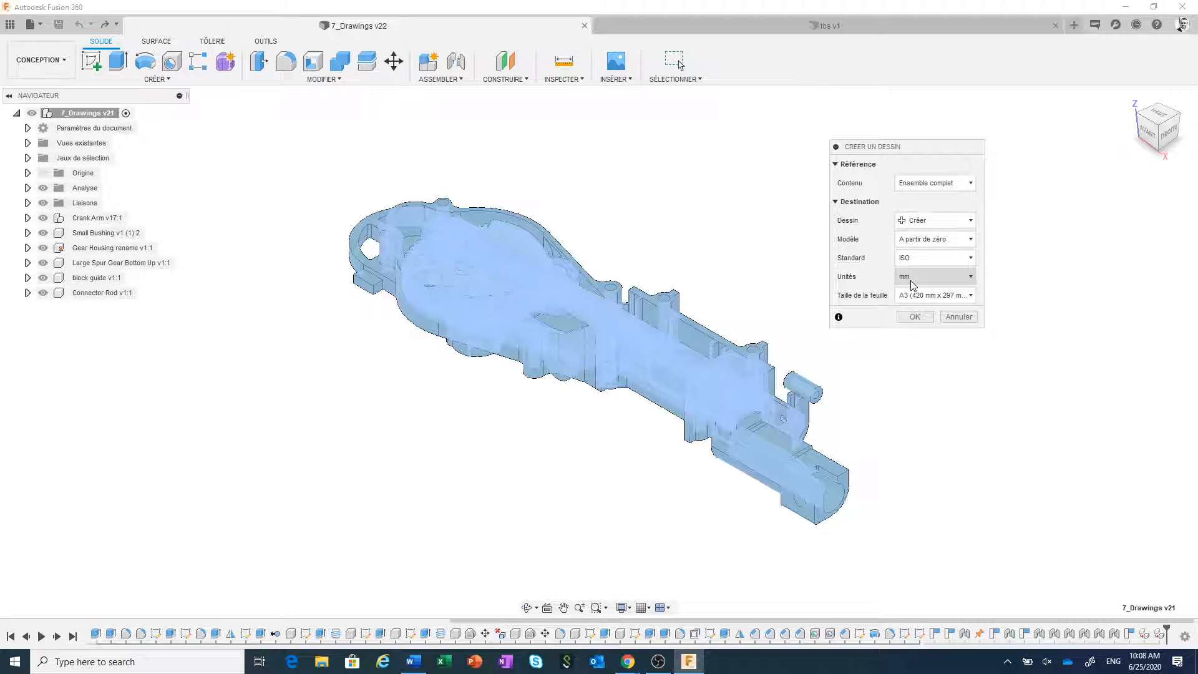
pyautogui.click(923, 296)
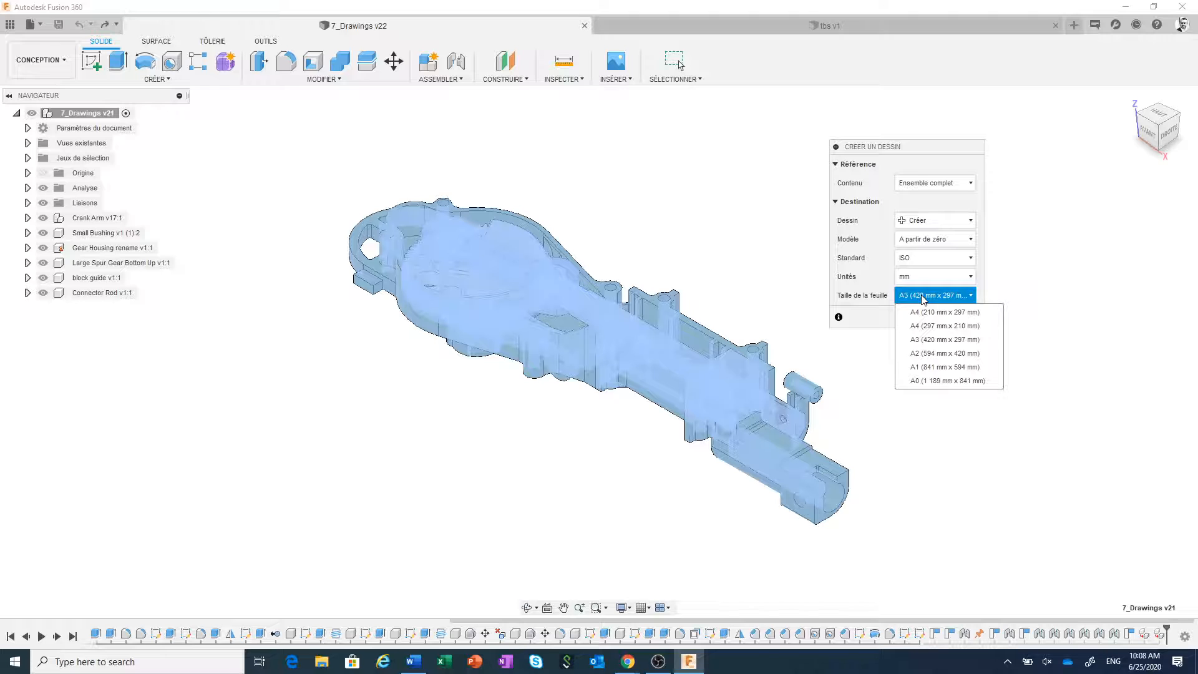
pyautogui.click(937, 353)
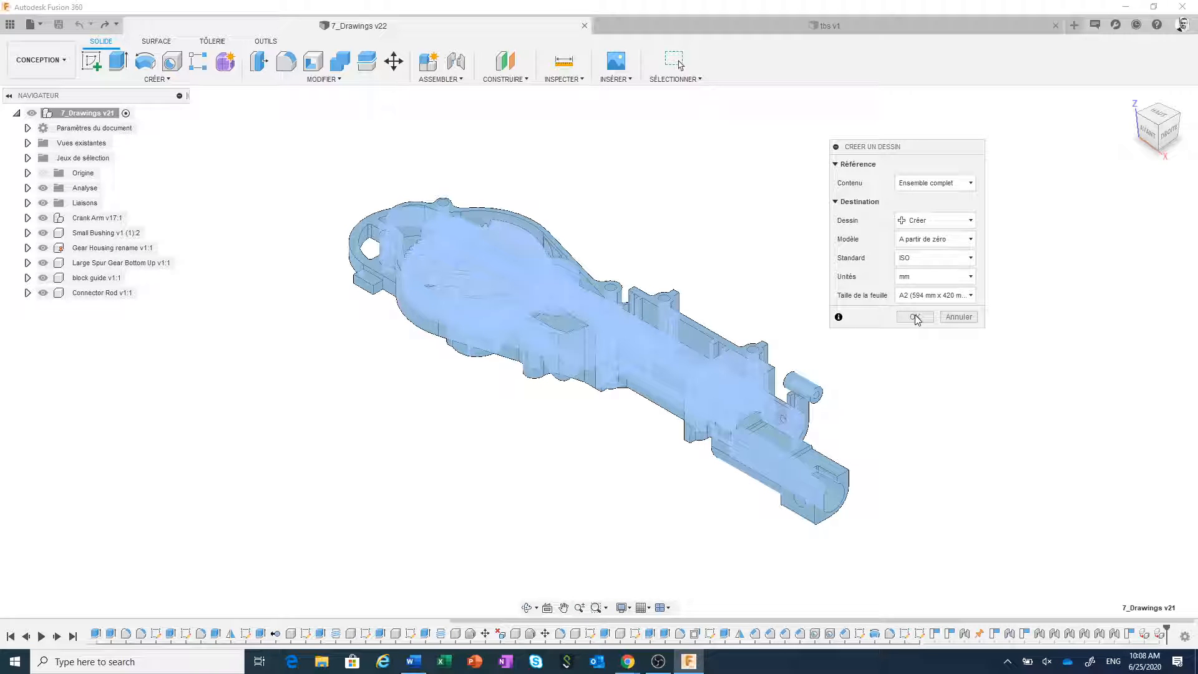
pyautogui.click(914, 318)
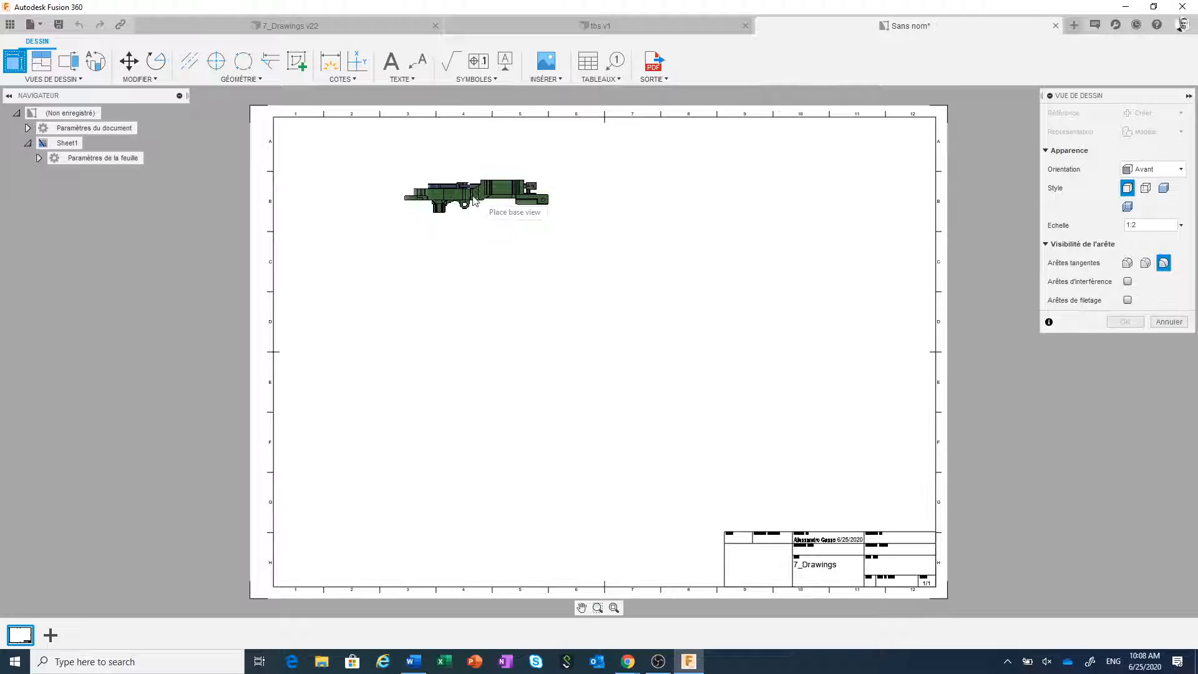
# - Place the Avant base view of the assembly at 1:1 scale in the upper left area of the sheet
pyautogui.click(1163, 169)
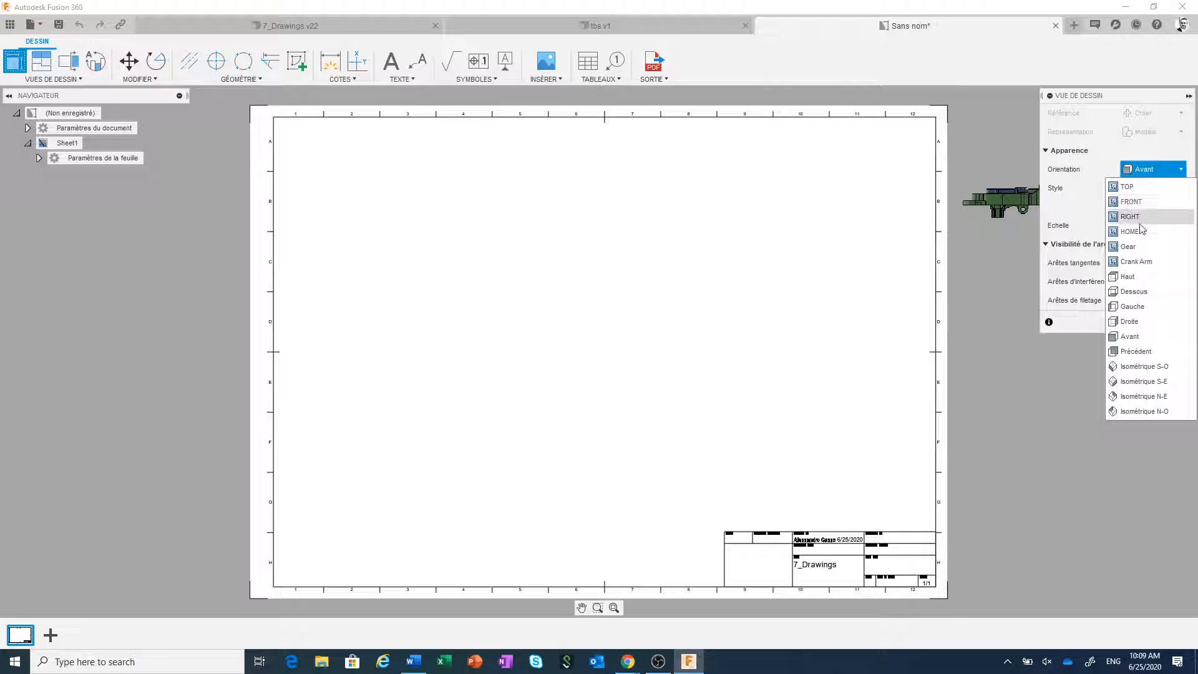
pyautogui.click(1152, 173)
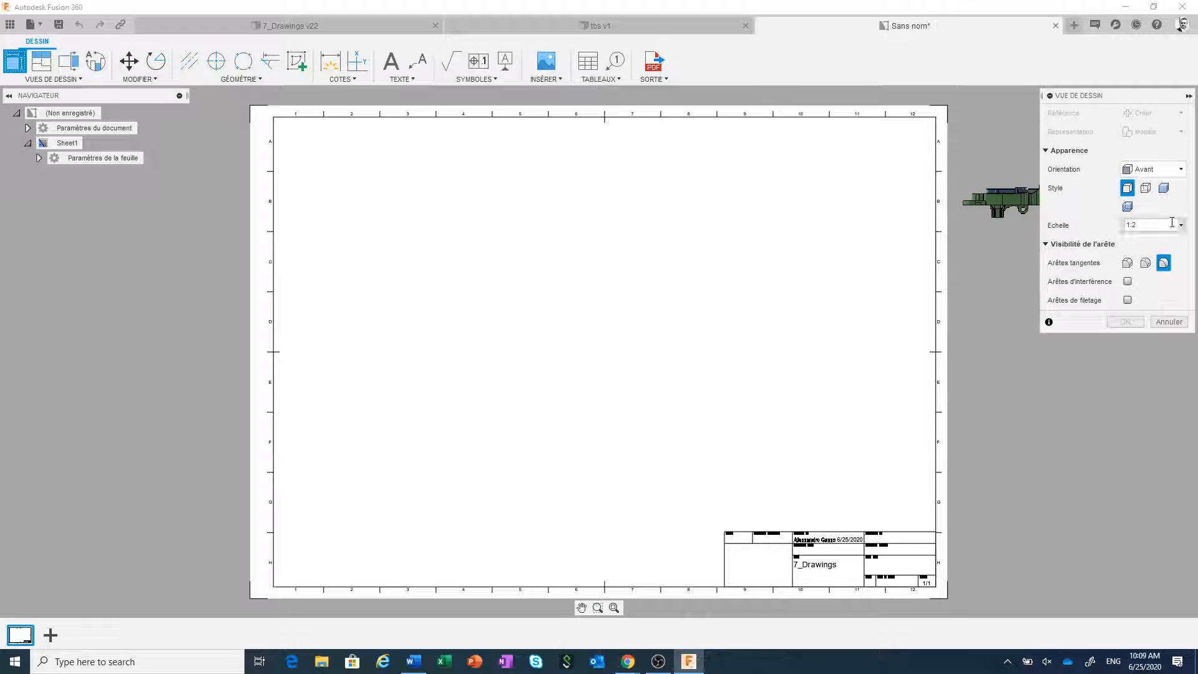
pyautogui.moveTo(1139, 95); pyautogui.dragTo(836, 148)
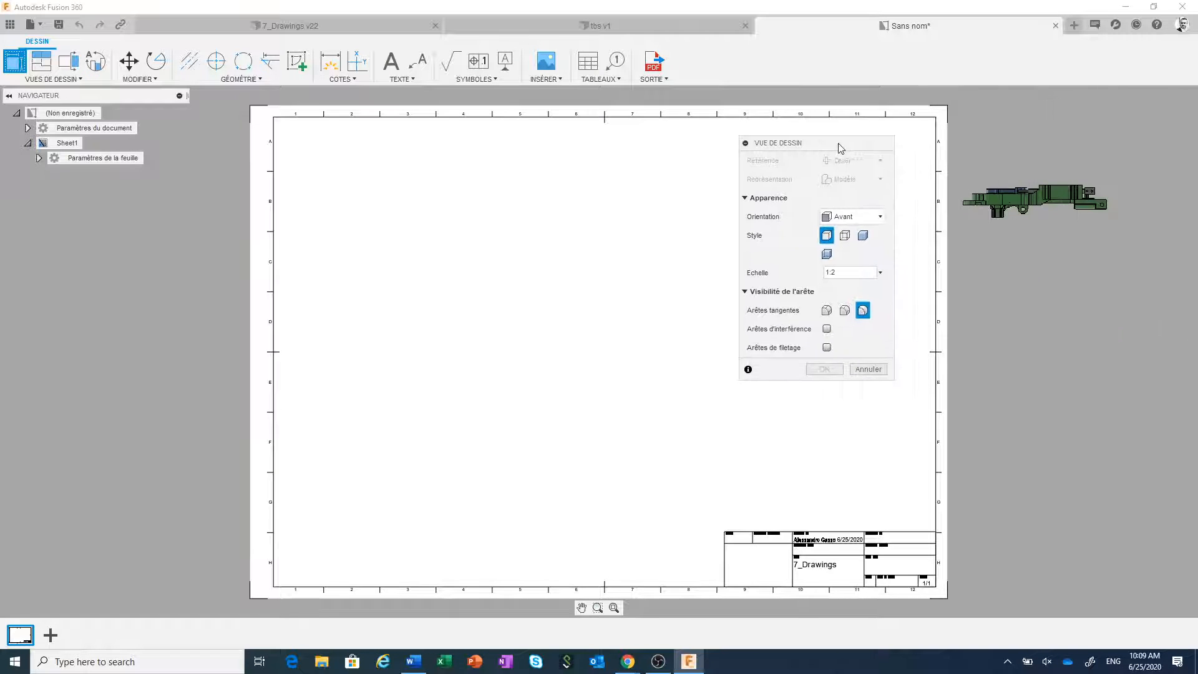
pyautogui.click(881, 273)
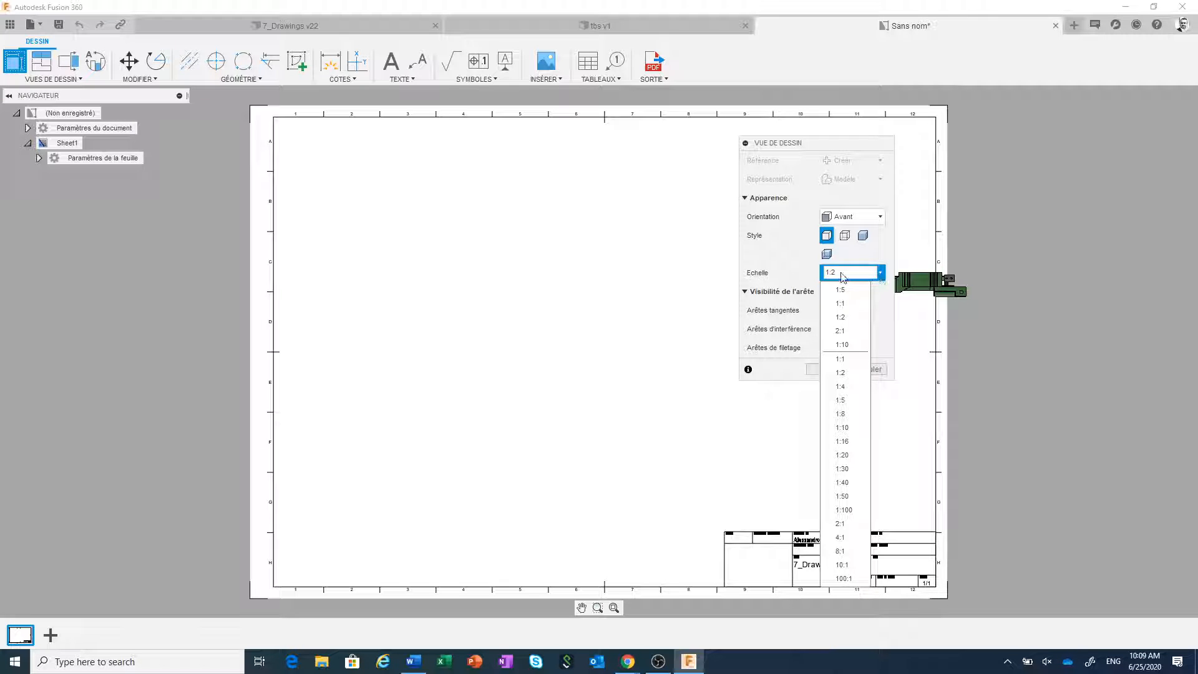
pyautogui.click(842, 273)
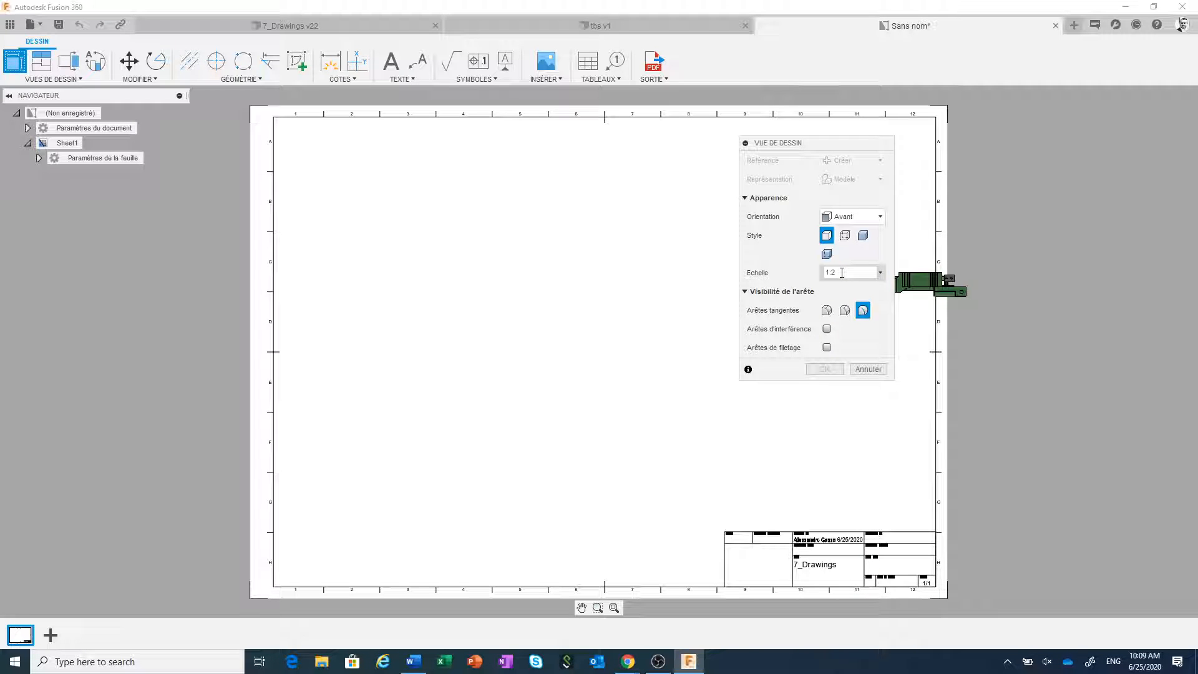
pyautogui.press('BackSpace')
pyautogui.write('1.5')
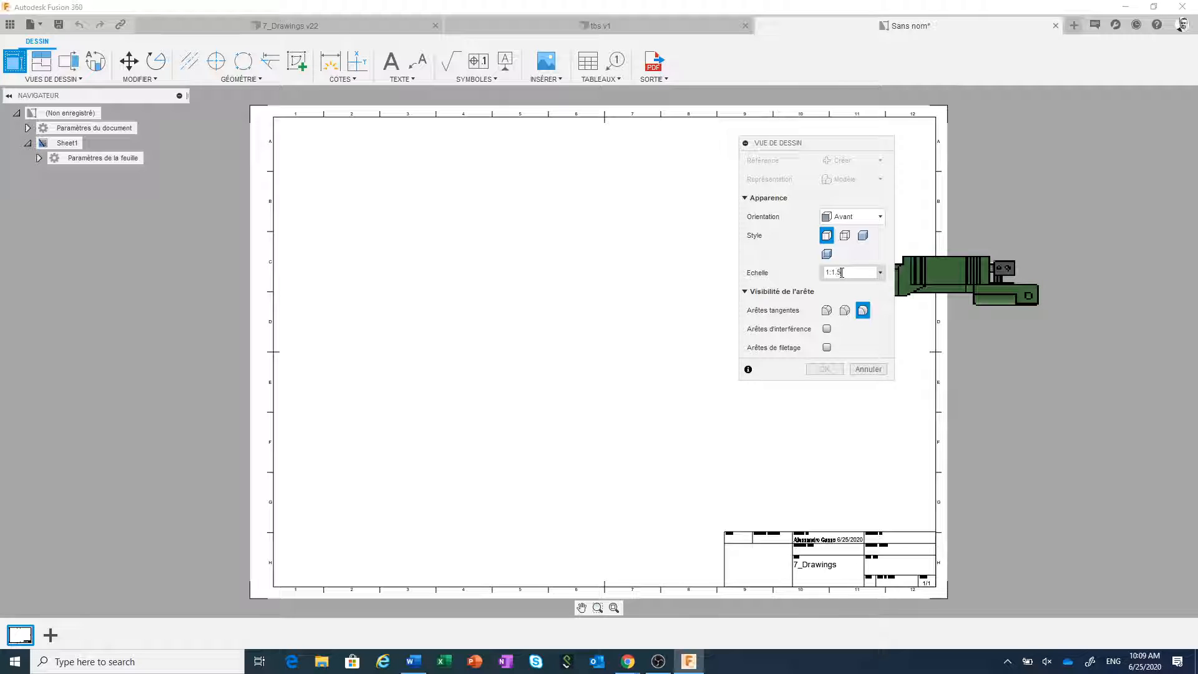
pyautogui.press('BackSpace')
pyautogui.press('BackSpace')
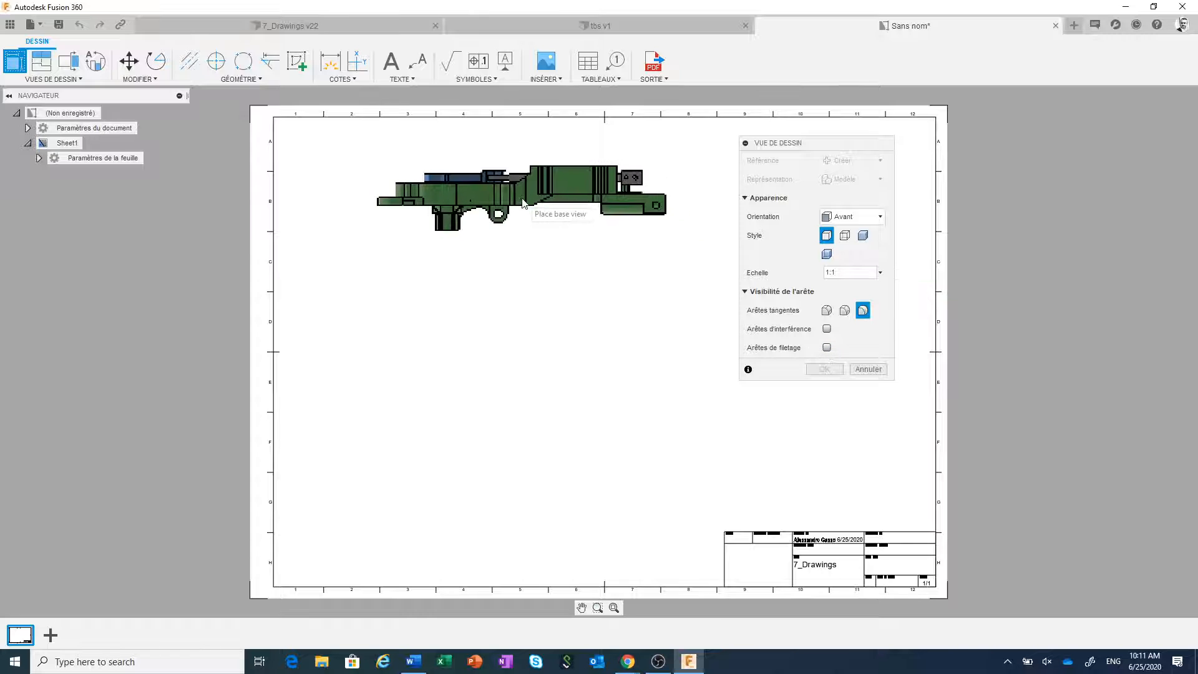
pyautogui.click(483, 198)
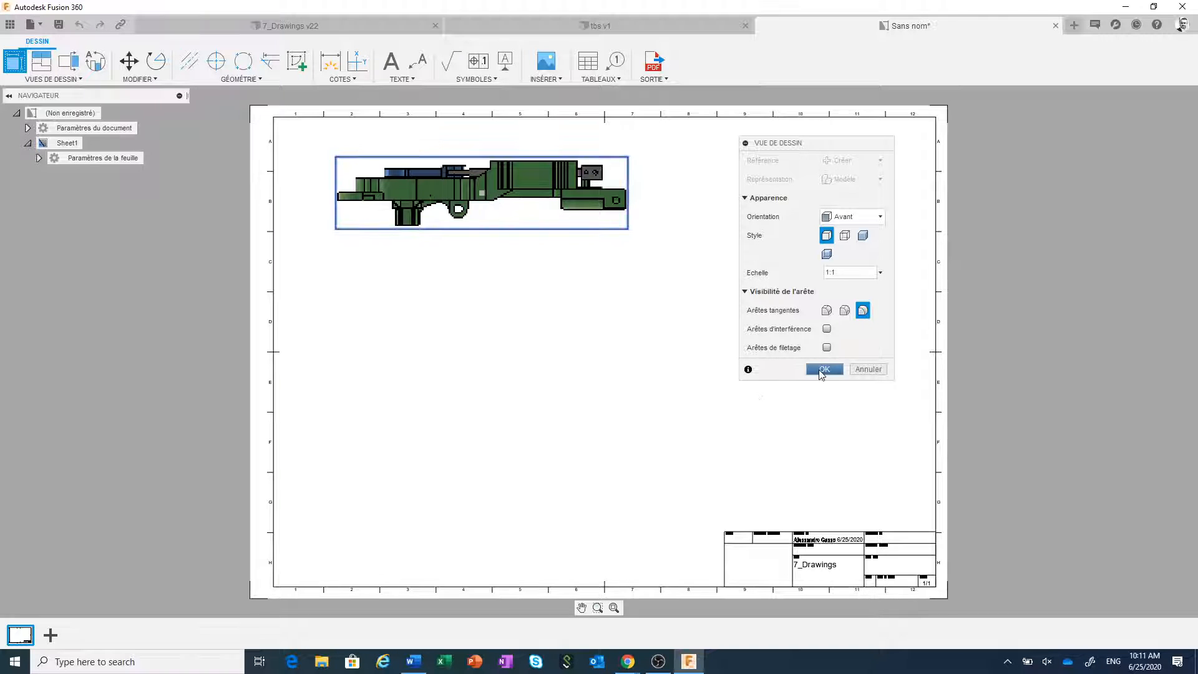
pyautogui.click(822, 368)
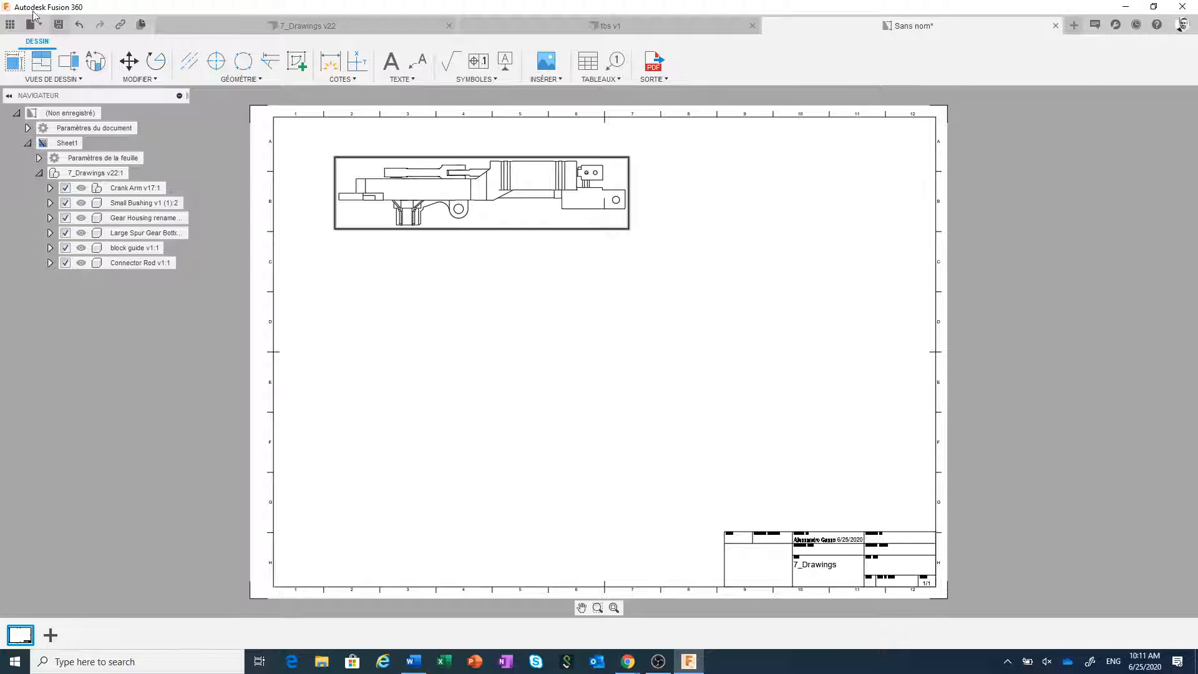
# - Project three views from the front view: one below it, a side view to its right, and an isometric view above the title block
pyautogui.click(8, 63)
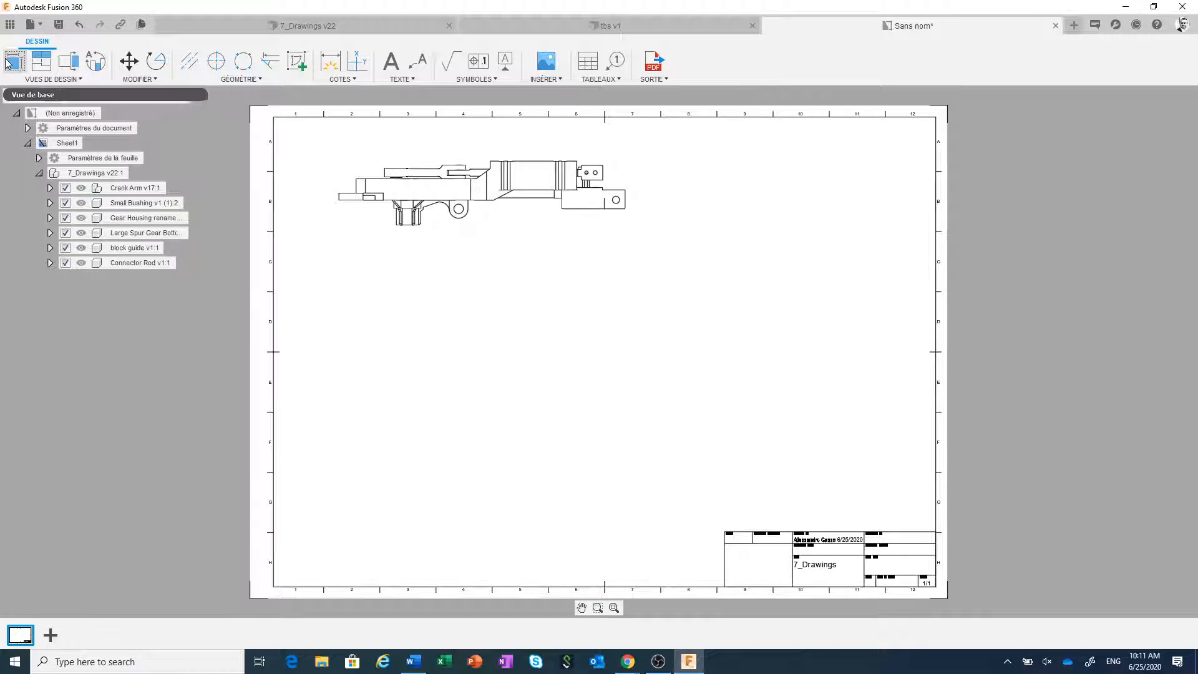
pyautogui.click(42, 66)
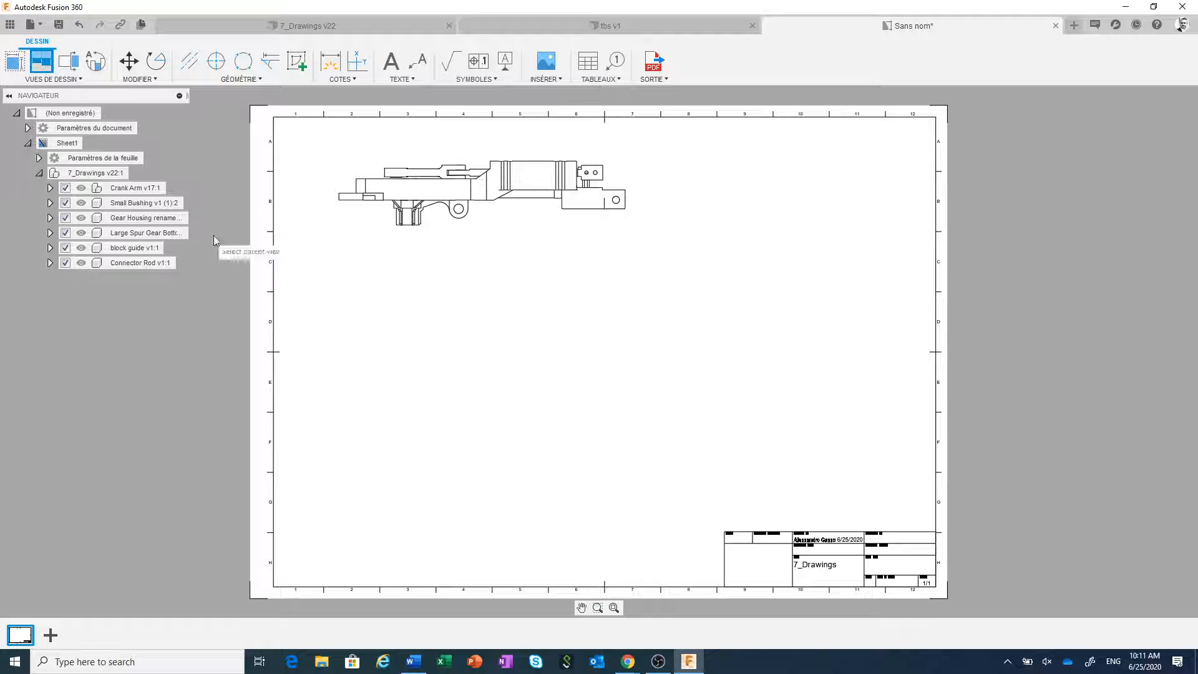
pyautogui.click(497, 197)
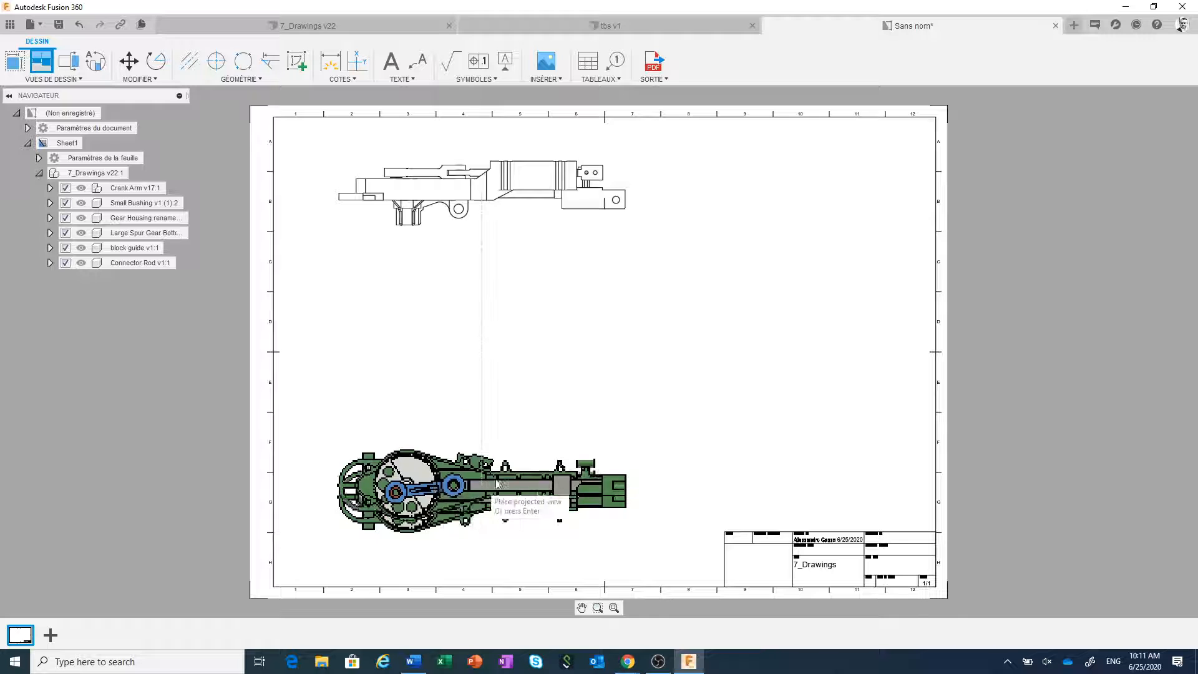
pyautogui.click(434, 502)
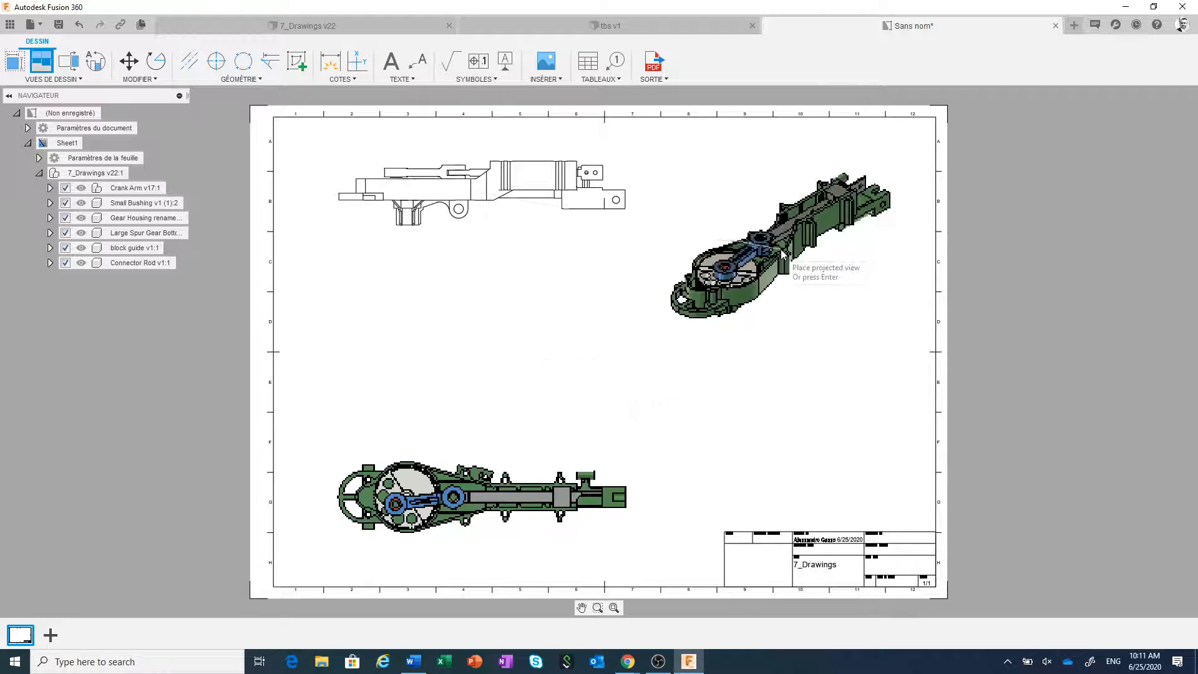
pyautogui.click(800, 187)
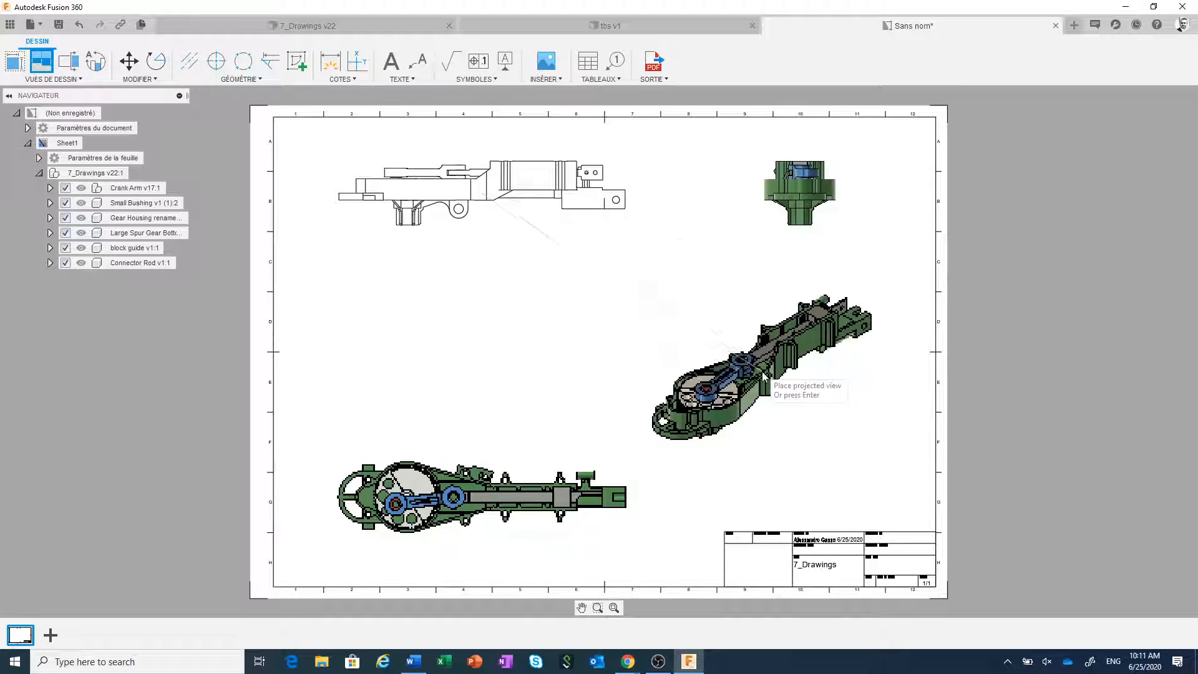
pyautogui.click(773, 411)
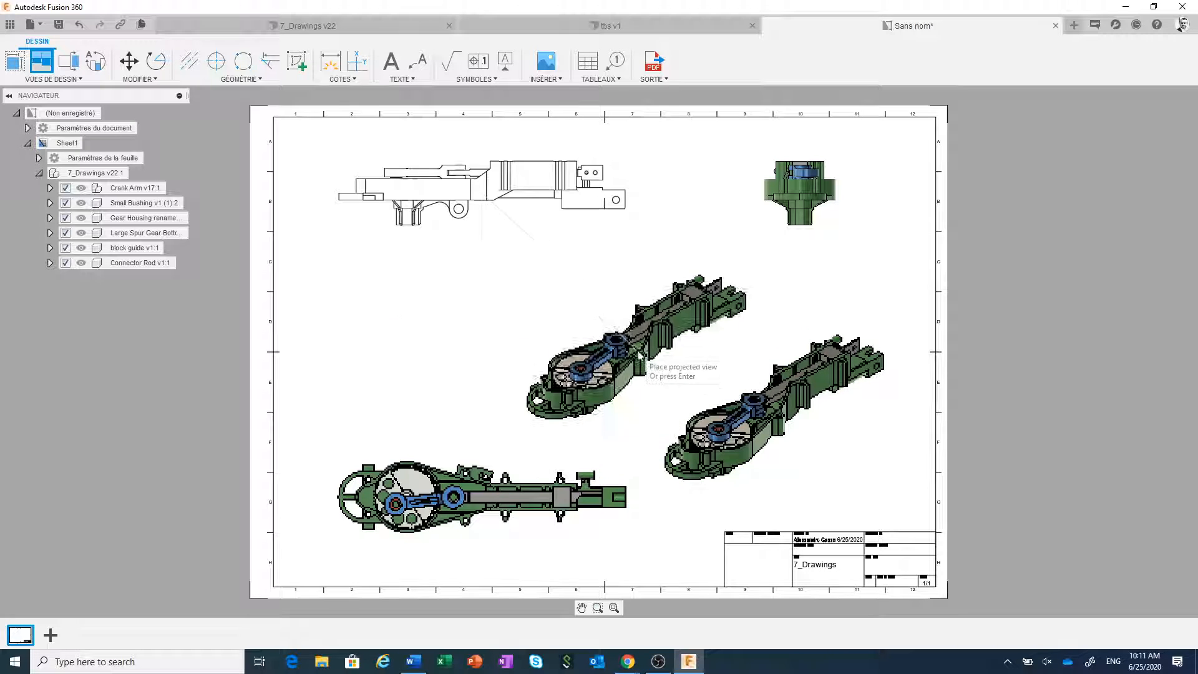
pyautogui.rightClick(655, 345)
pyautogui.click(699, 345)
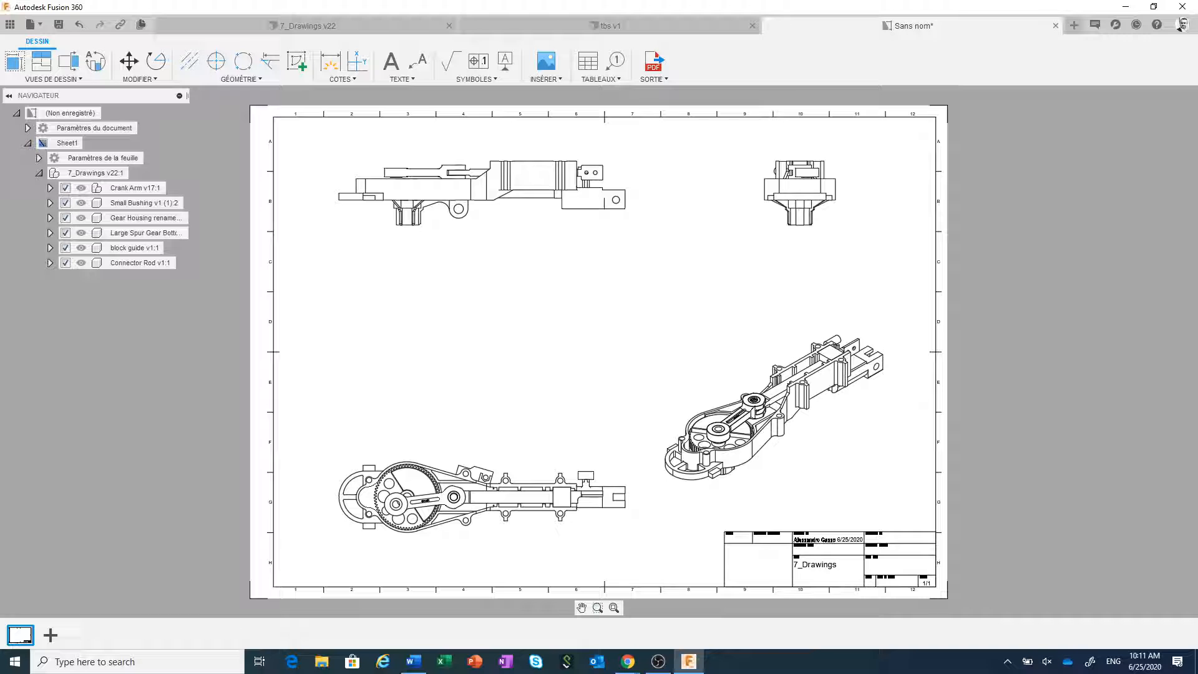
# - Start a section view from the lower projected view and draw a horizontal section line A through the large gear's centre, spanning the whole assembly
pyautogui.scroll(2, 584, 372)
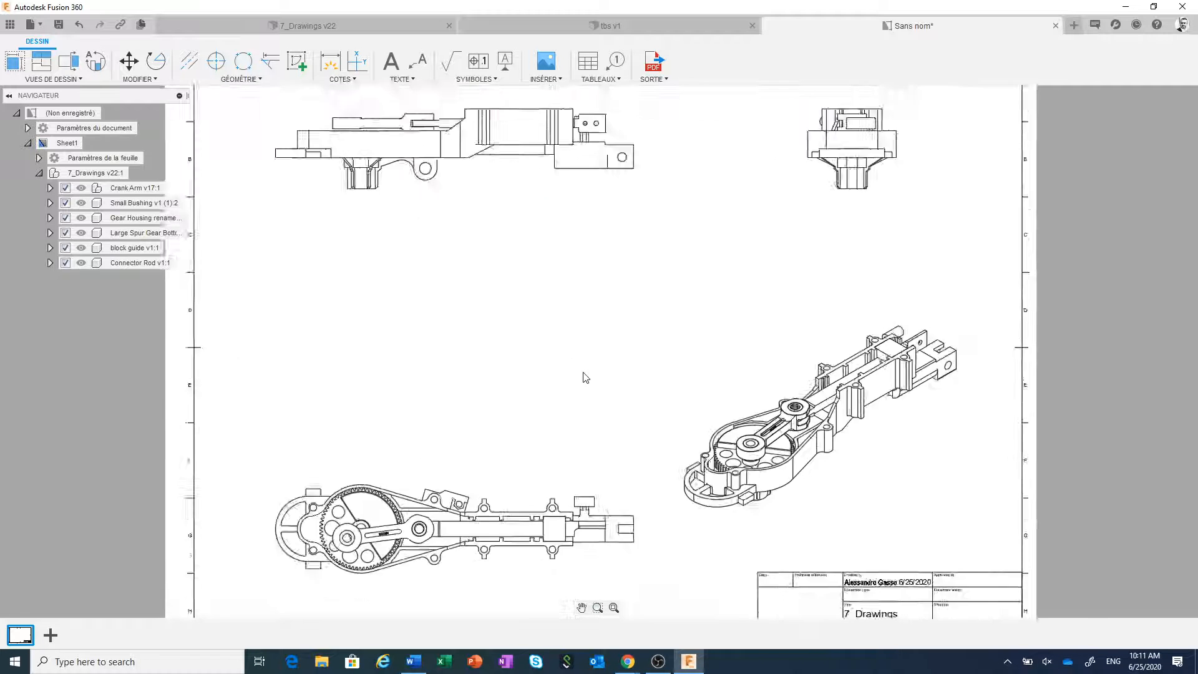
pyautogui.scroll(-2, 584, 373)
pyautogui.moveTo(583, 372); pyautogui.dragTo(613, 370, button='middle')
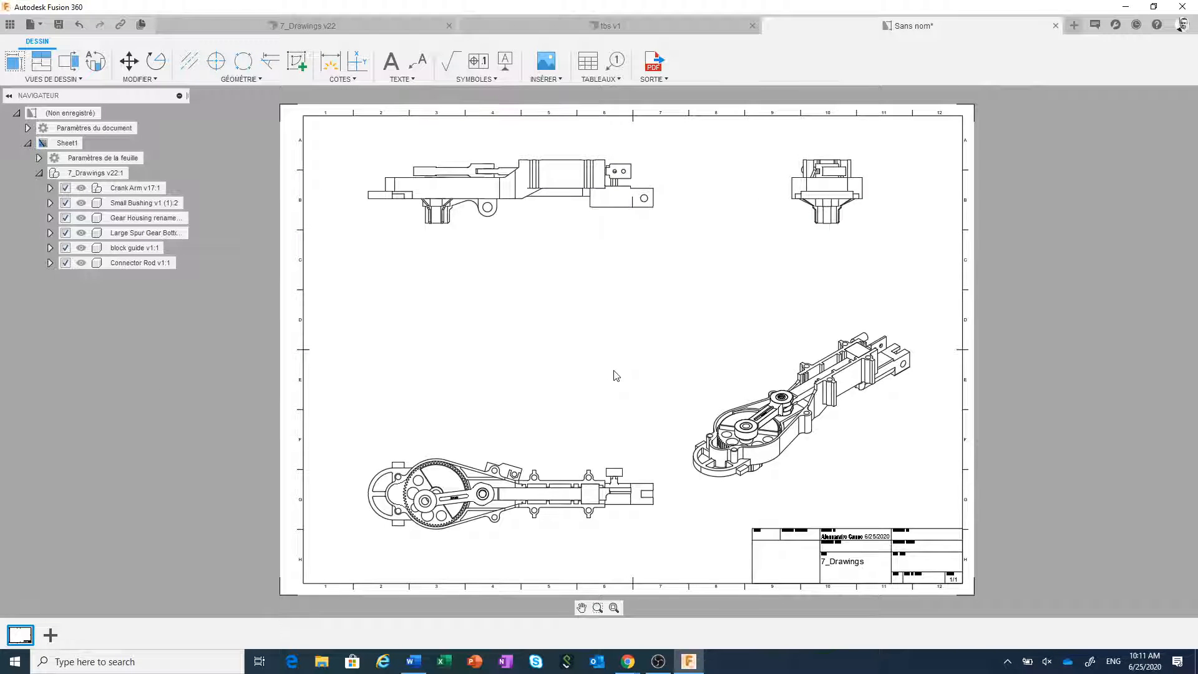
pyautogui.click(70, 62)
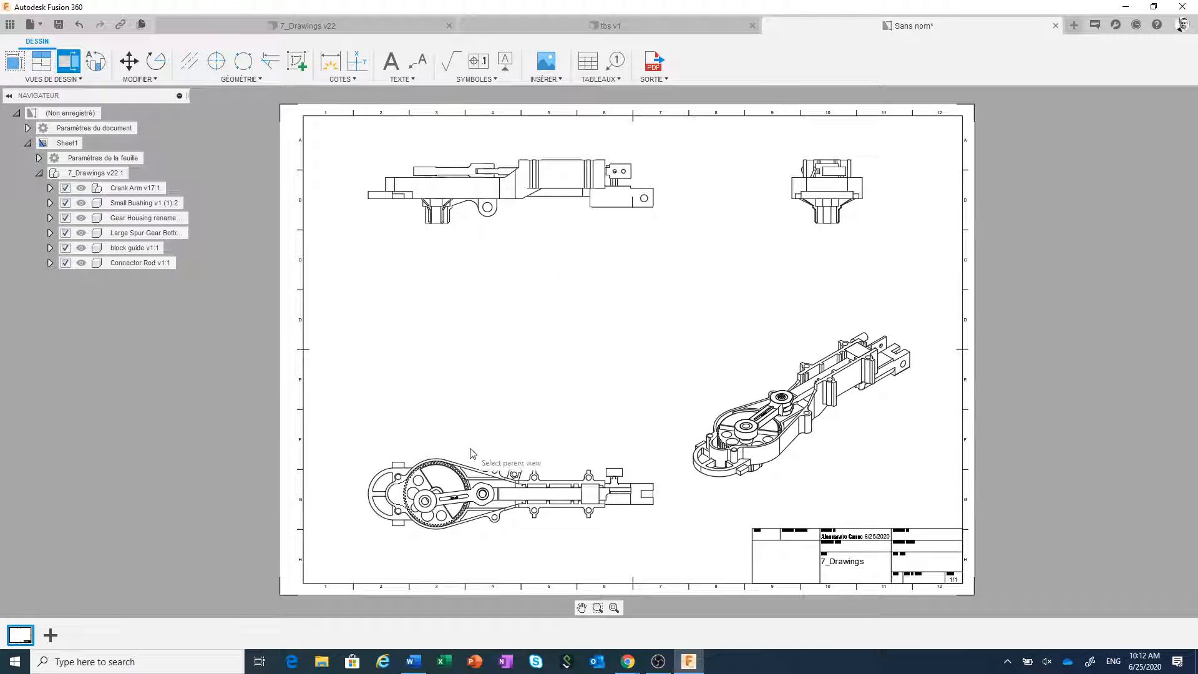
pyautogui.click(521, 498)
pyautogui.scroll(2, 456, 499)
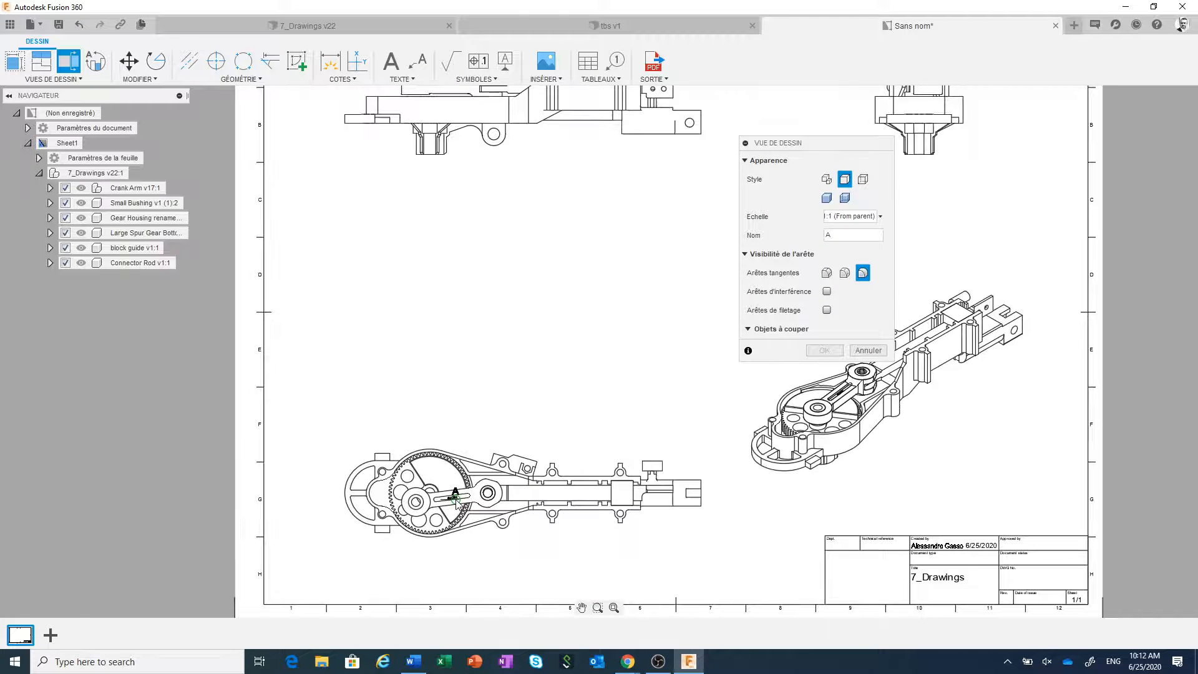
pyautogui.scroll(2, 456, 502)
pyautogui.scroll(3, 463, 409)
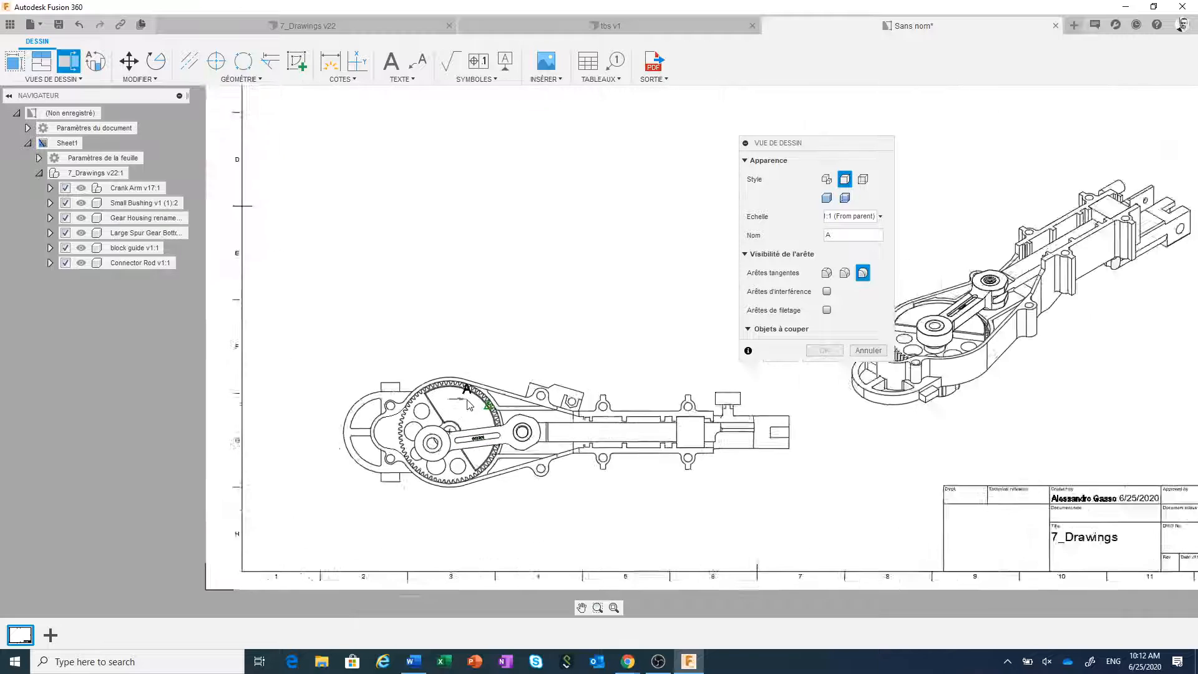
pyautogui.scroll(1, 463, 409)
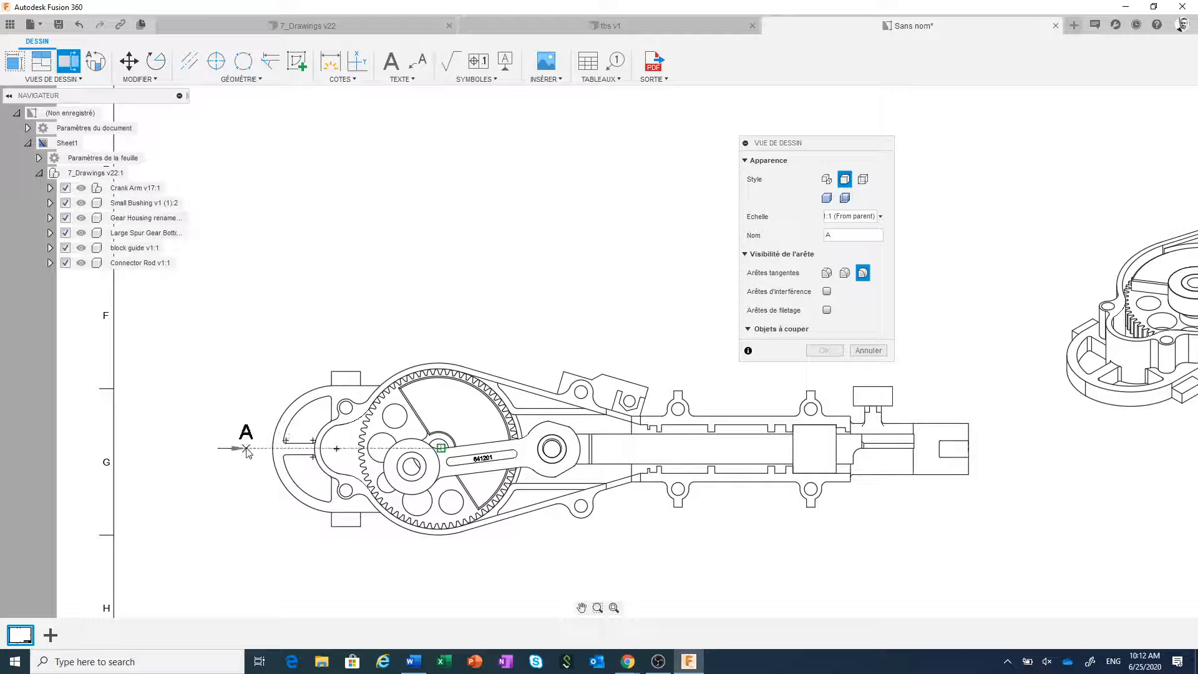
pyautogui.click(436, 449)
pyautogui.click(250, 449)
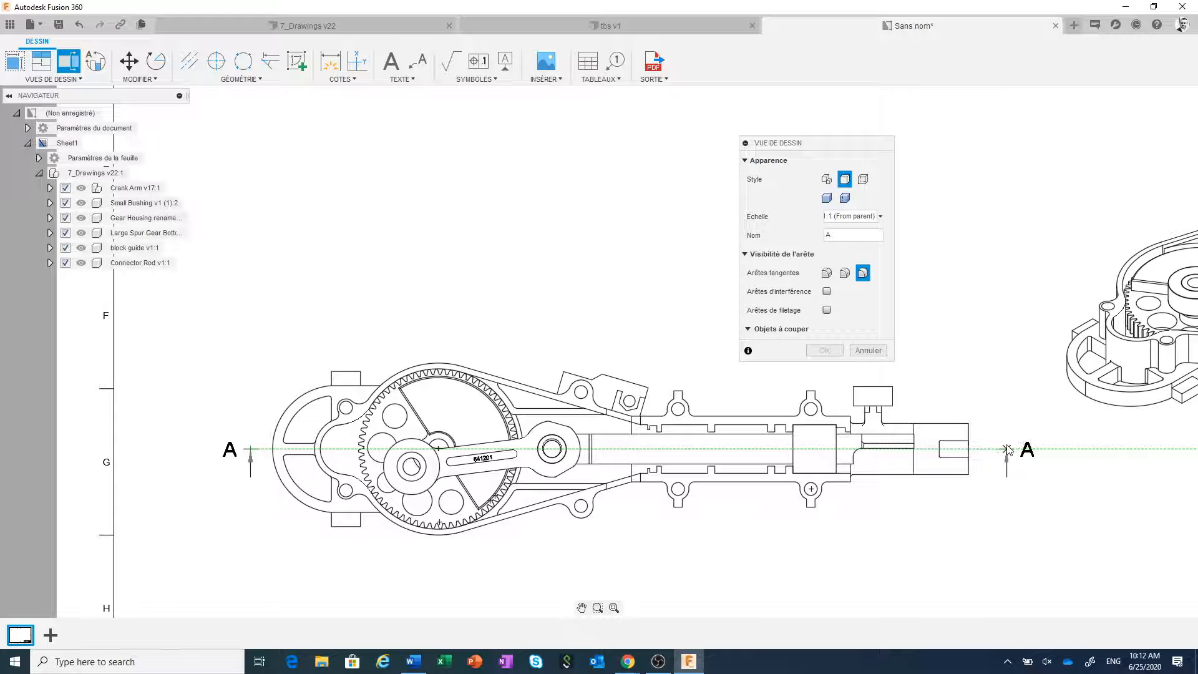
pyautogui.rightClick(1006, 408)
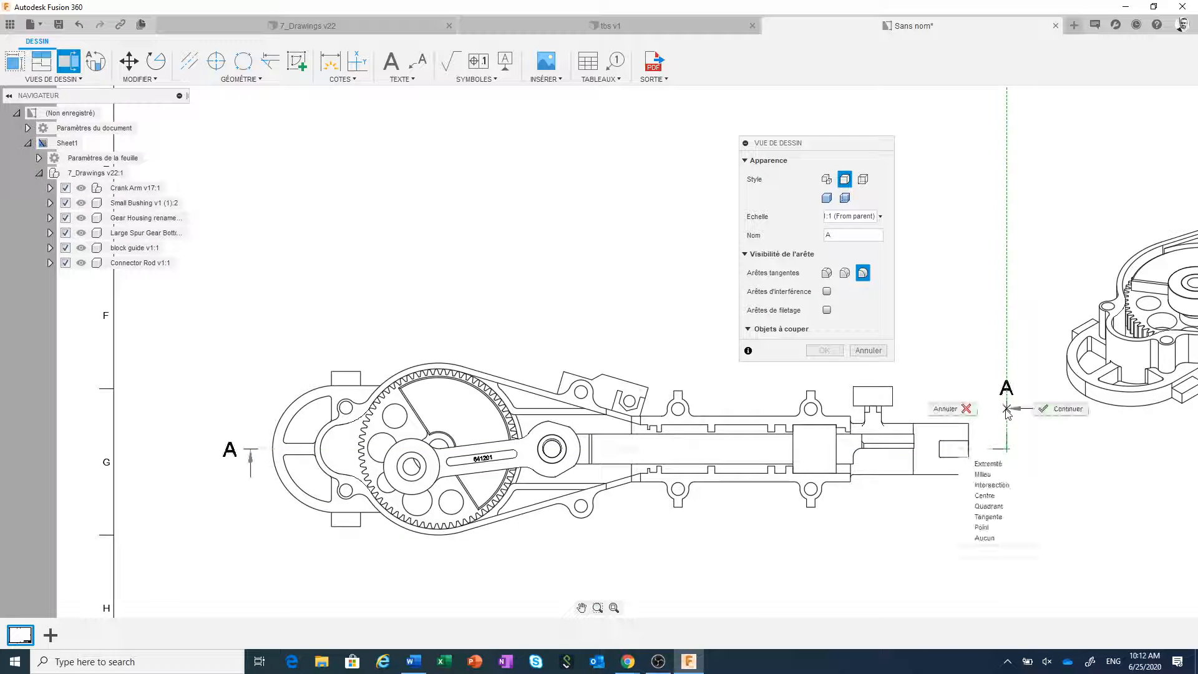
pyautogui.click(1045, 412)
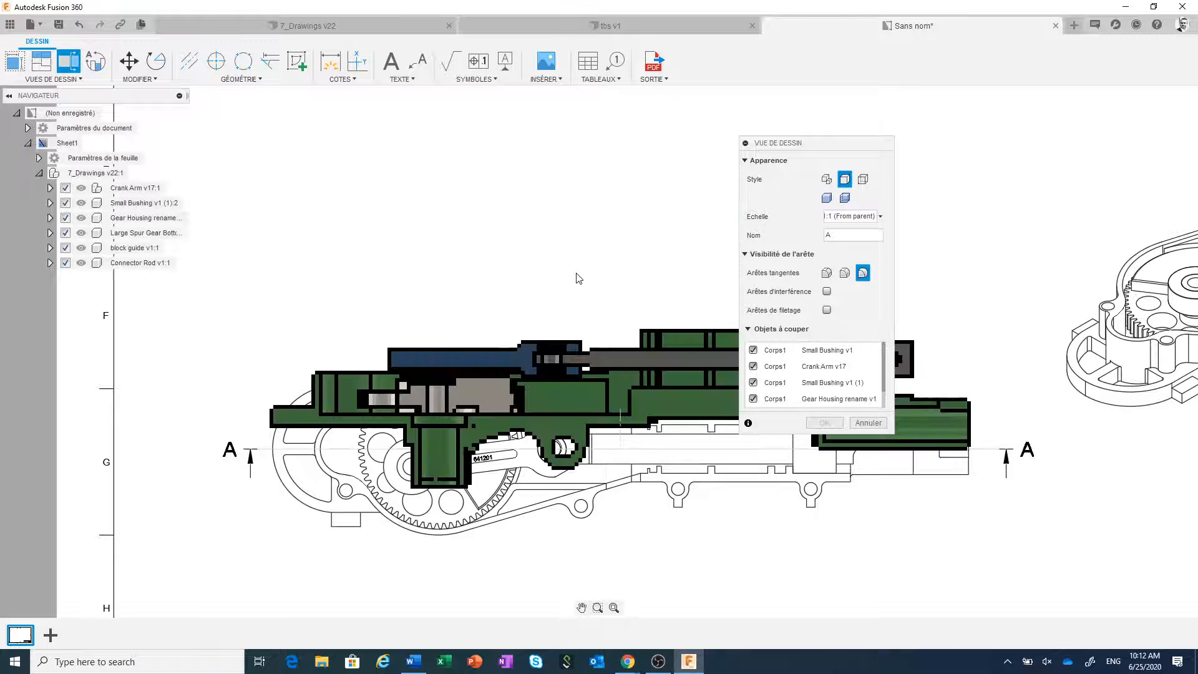
# - Place section view A between the front view and the lower projected view, keeping the parent's 1:1 scale
pyautogui.scroll(-2, 575, 271)
pyautogui.scroll(-5, 576, 272)
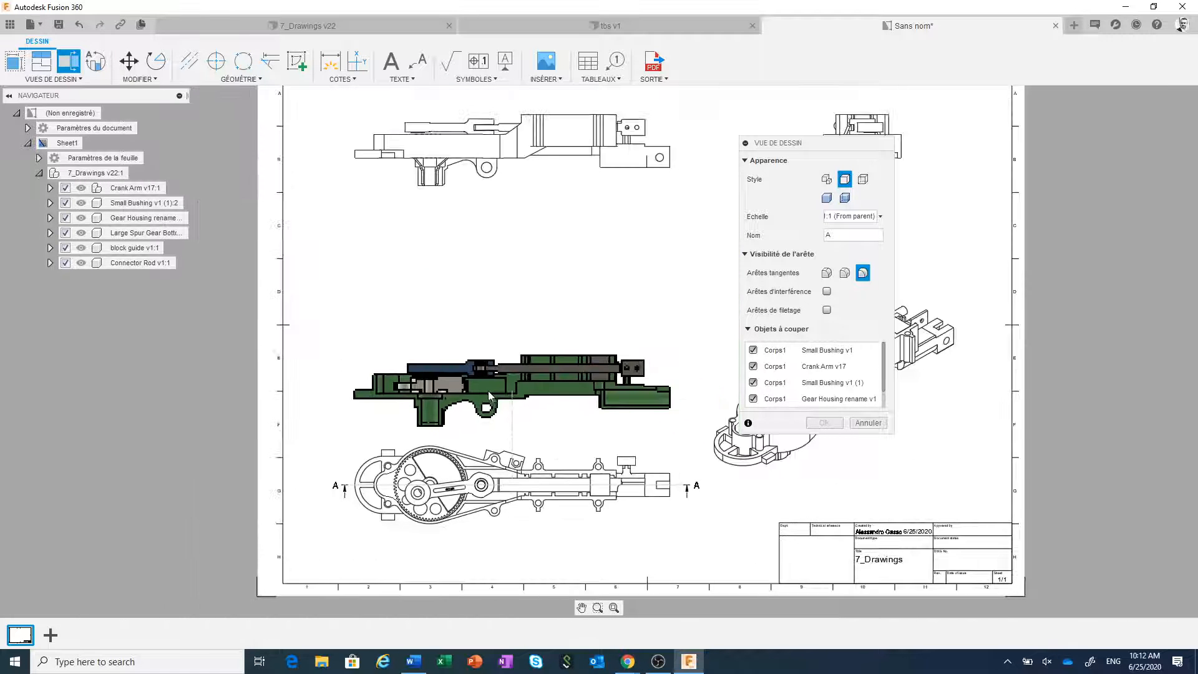
pyautogui.scroll(-2, 505, 362)
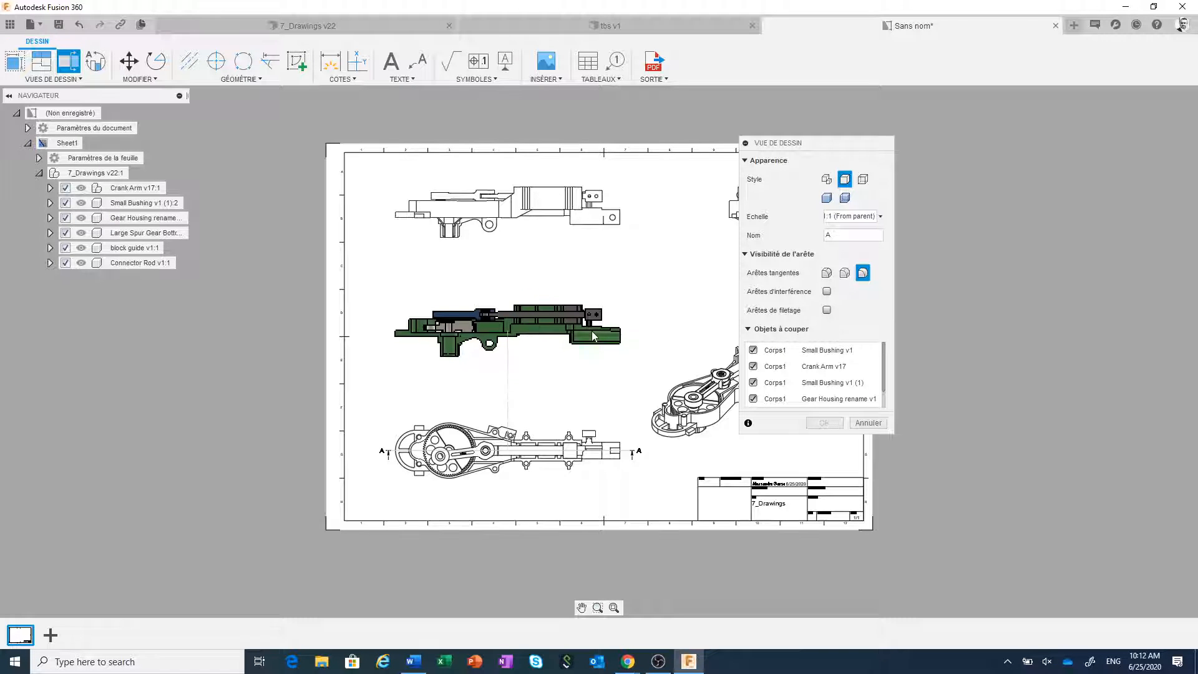
pyautogui.click(577, 340)
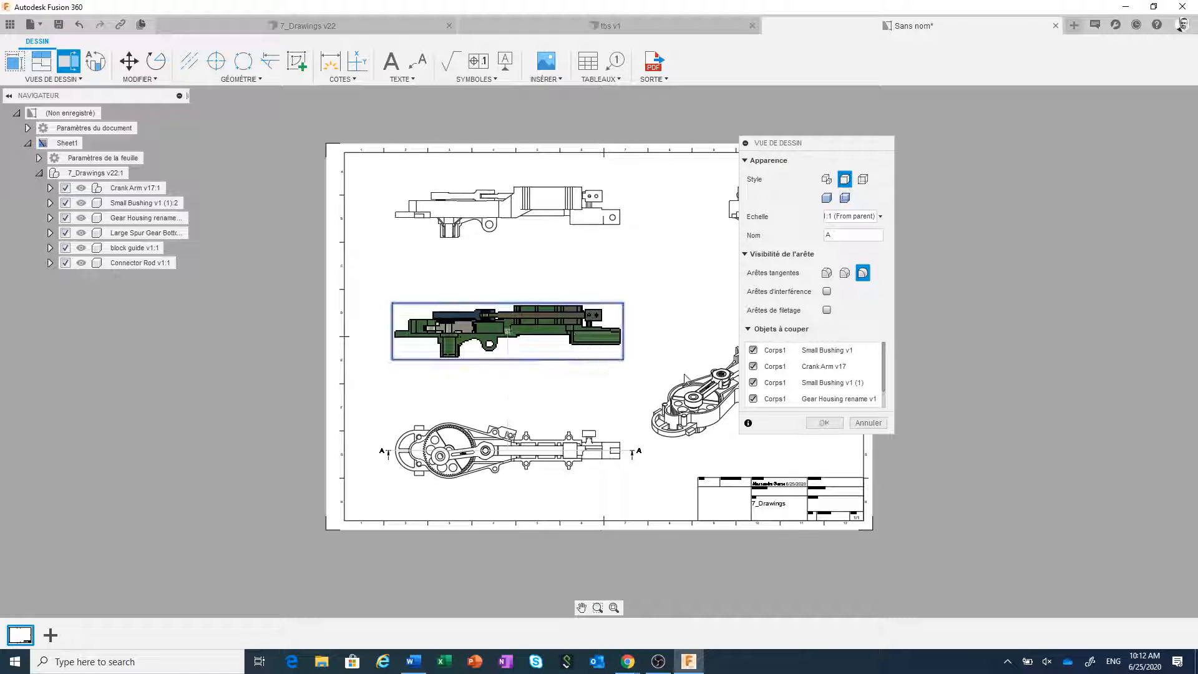
pyautogui.click(823, 423)
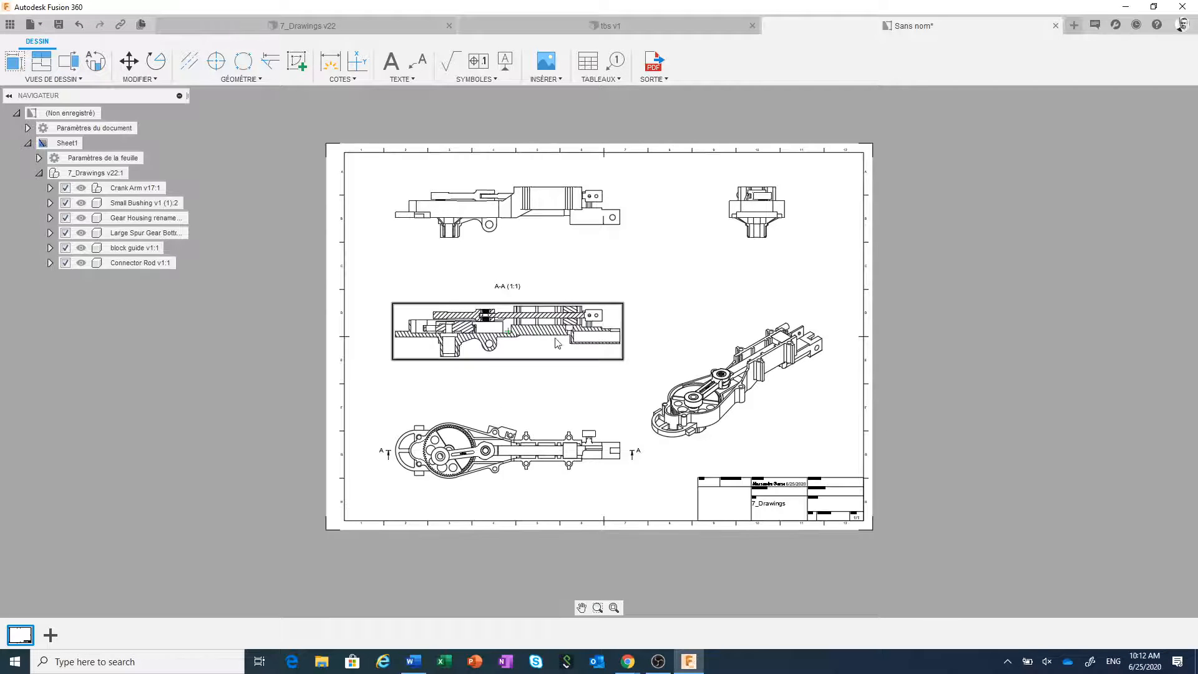
# - Set the gear housing's hatching in section A-A to the ANSI38 pattern with a scale factor of 2
pyautogui.scroll(5, 557, 343)
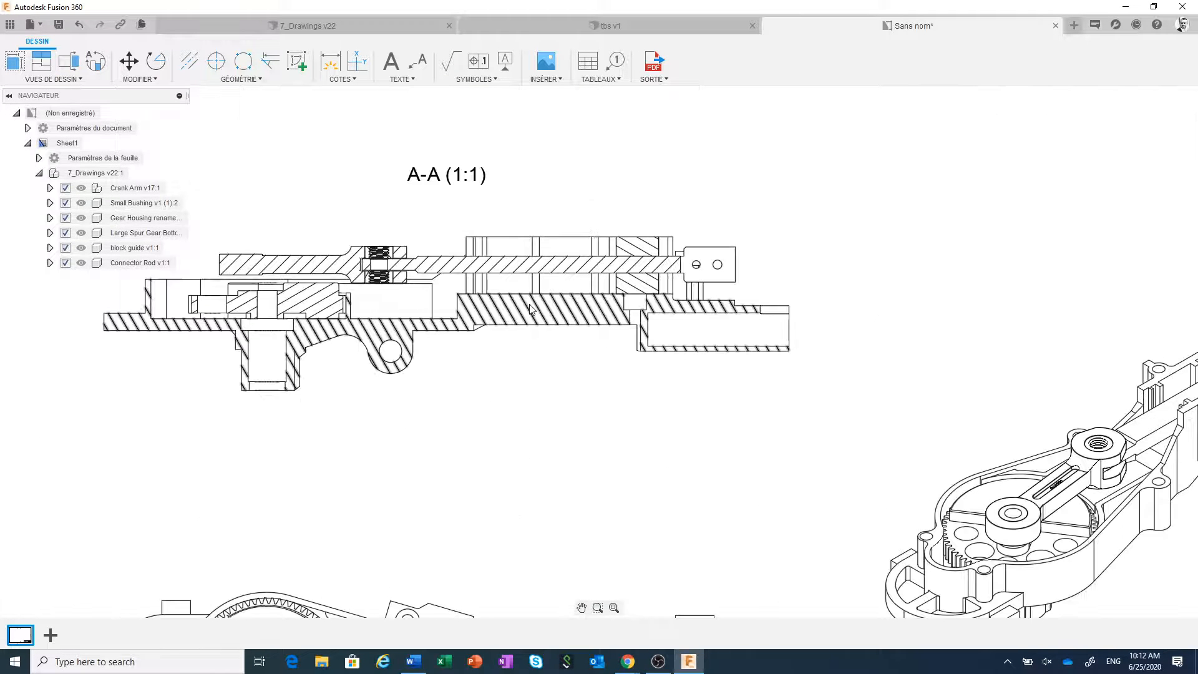
pyautogui.moveTo(529, 324); pyautogui.dragTo(628, 361, button='middle')
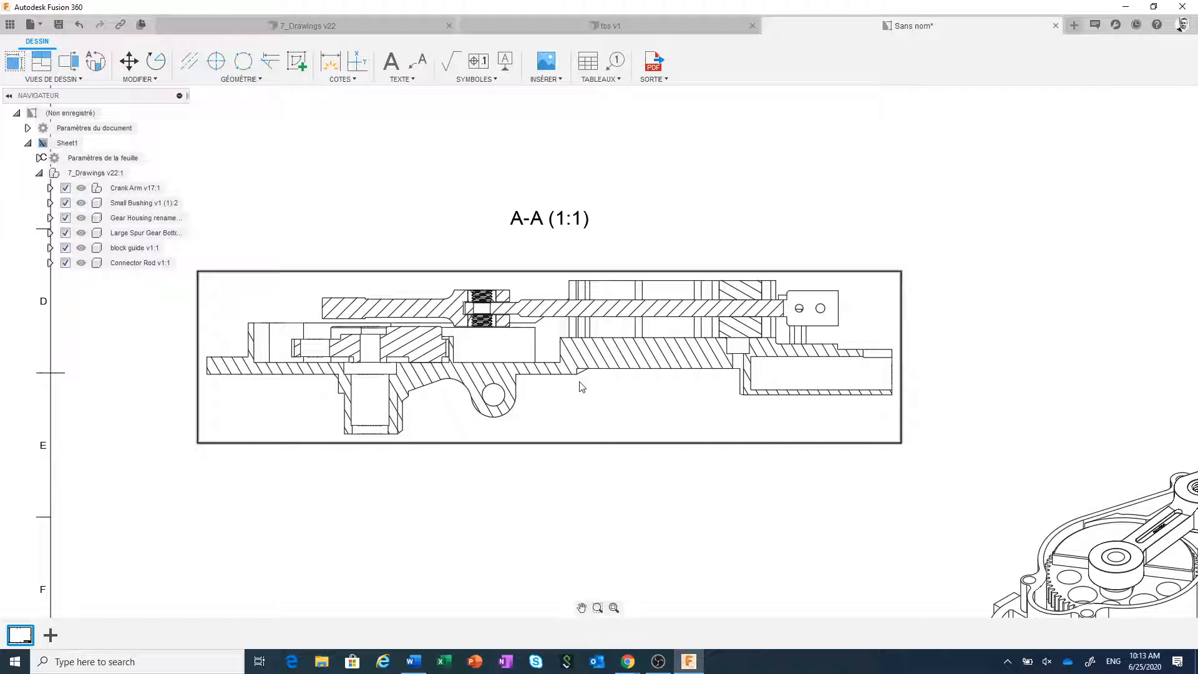
pyautogui.scroll(2, 630, 354)
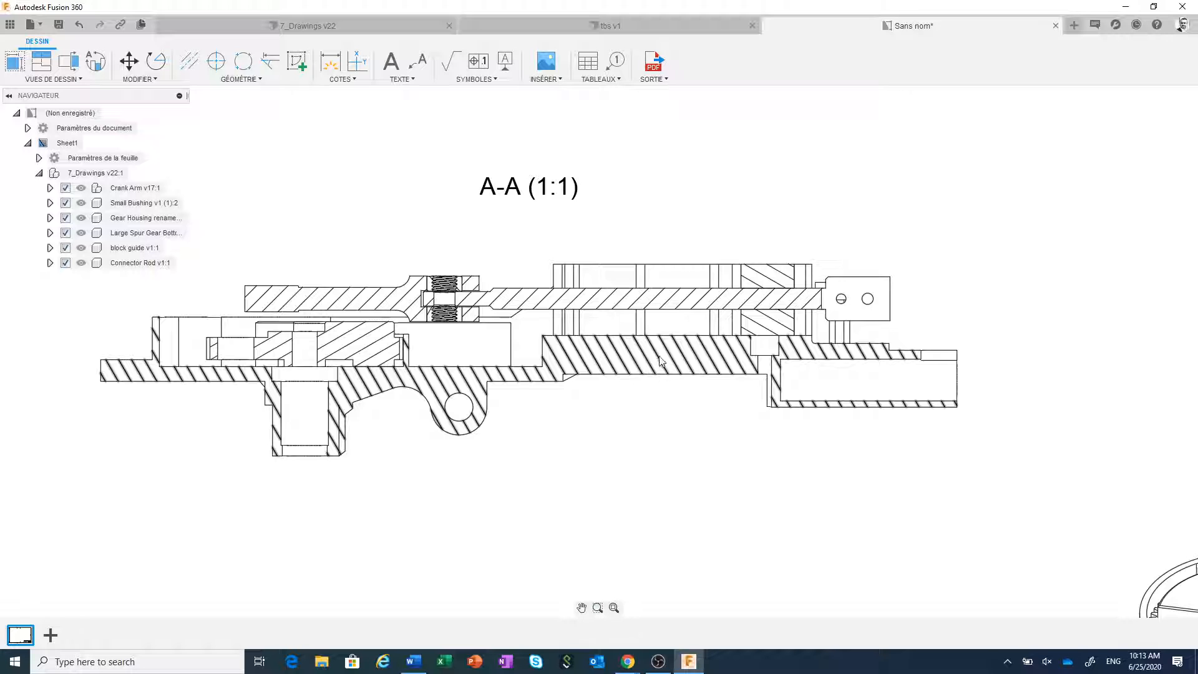
pyautogui.doubleClick(660, 362)
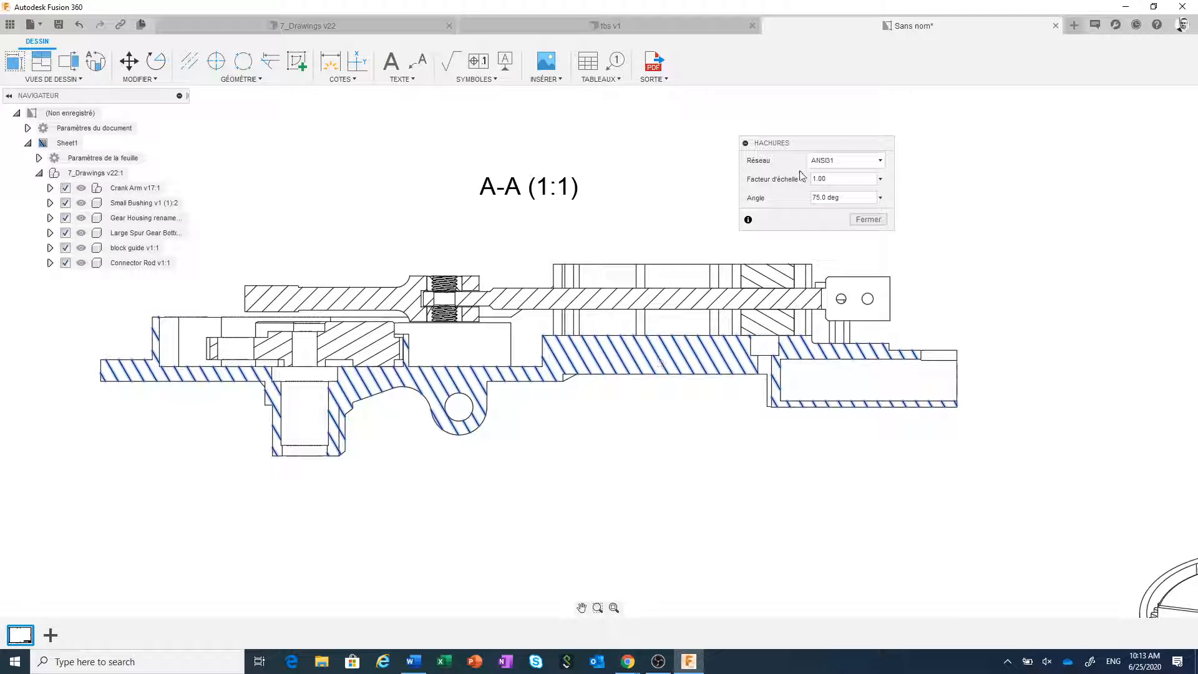
pyautogui.moveTo(836, 148); pyautogui.dragTo(929, 147)
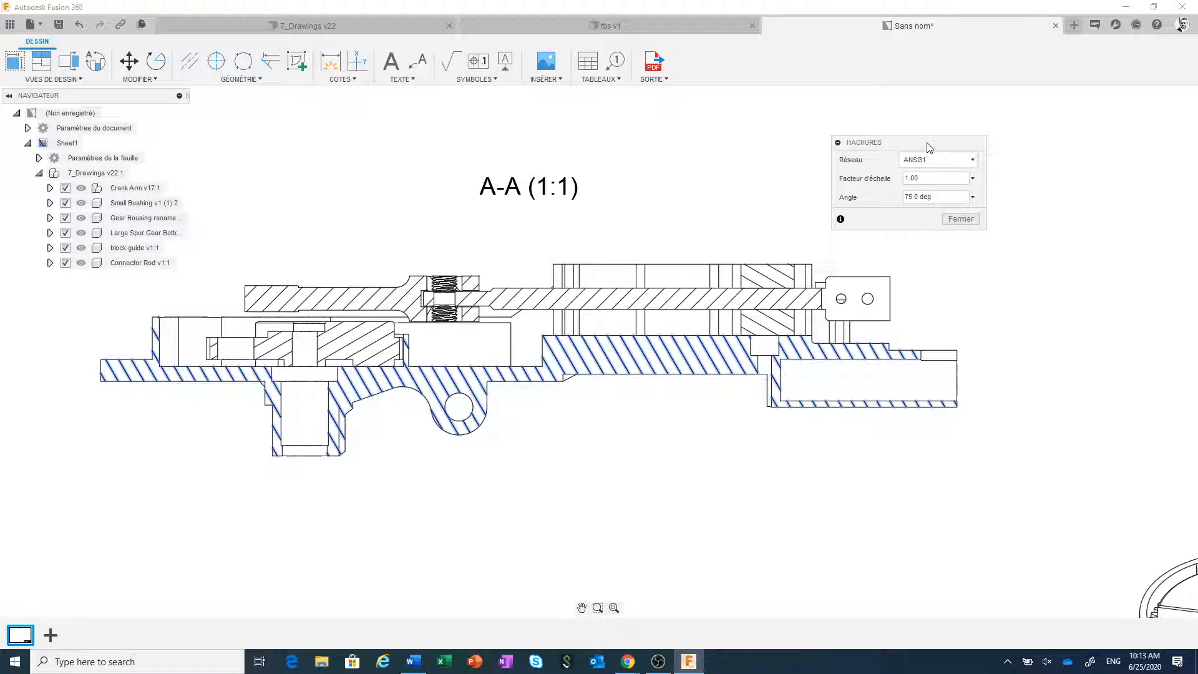
pyautogui.click(971, 160)
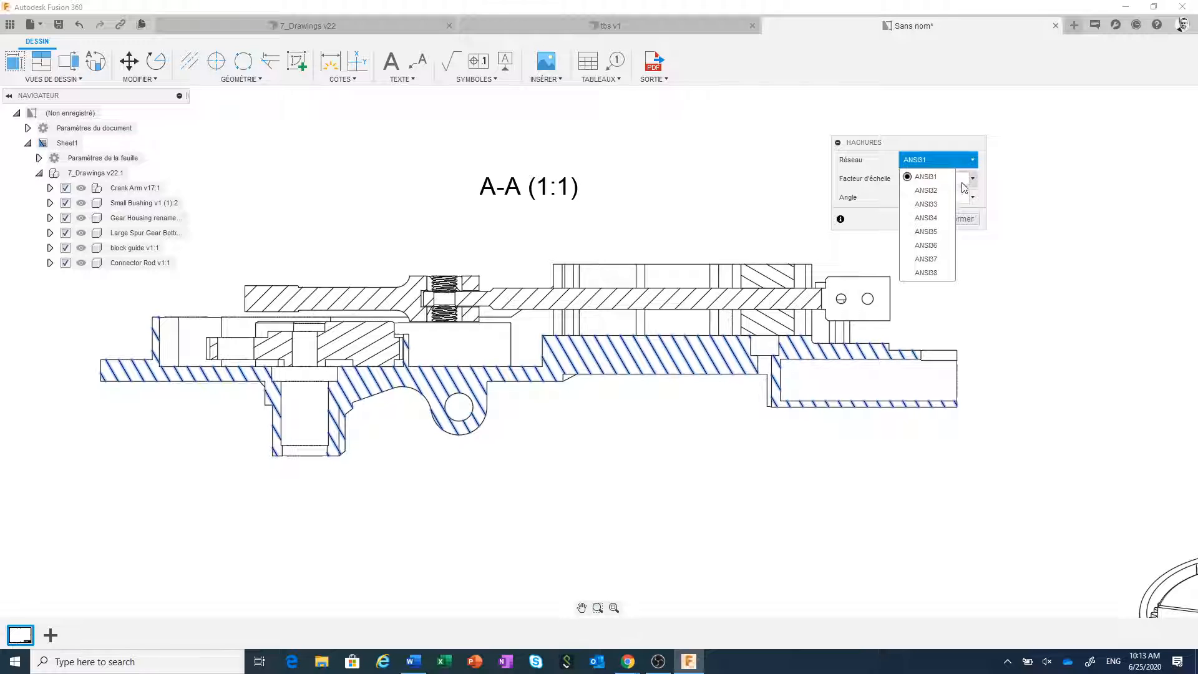
pyautogui.click(940, 274)
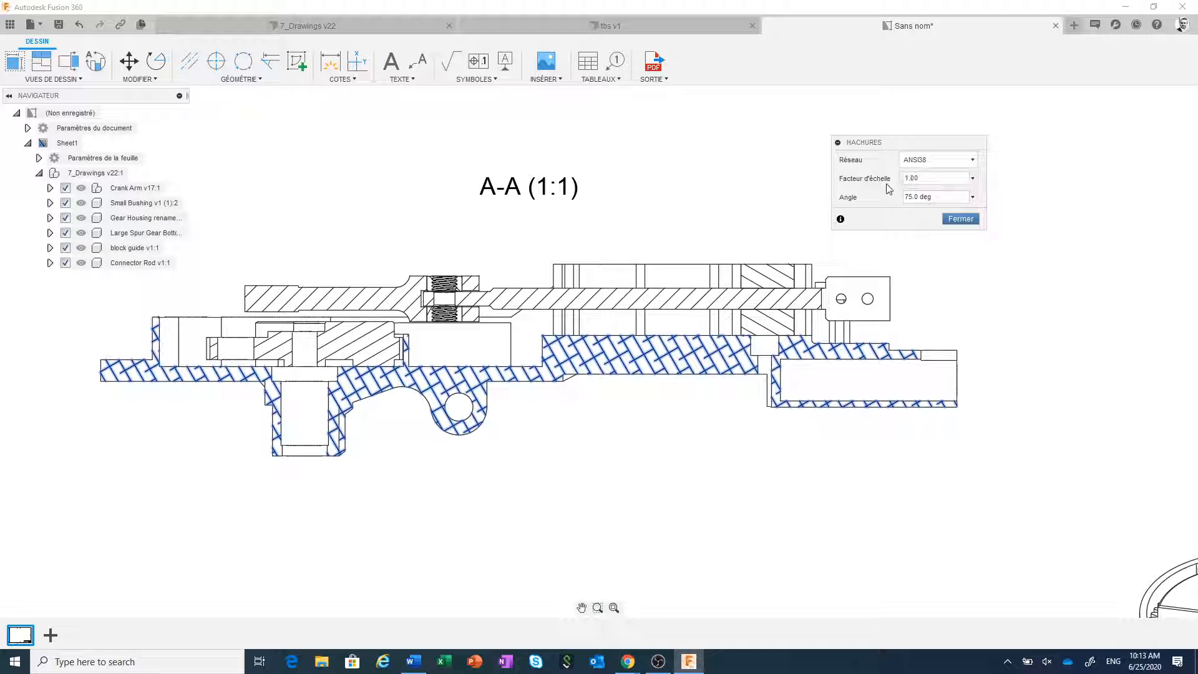
pyautogui.click(932, 176)
pyautogui.write('2')
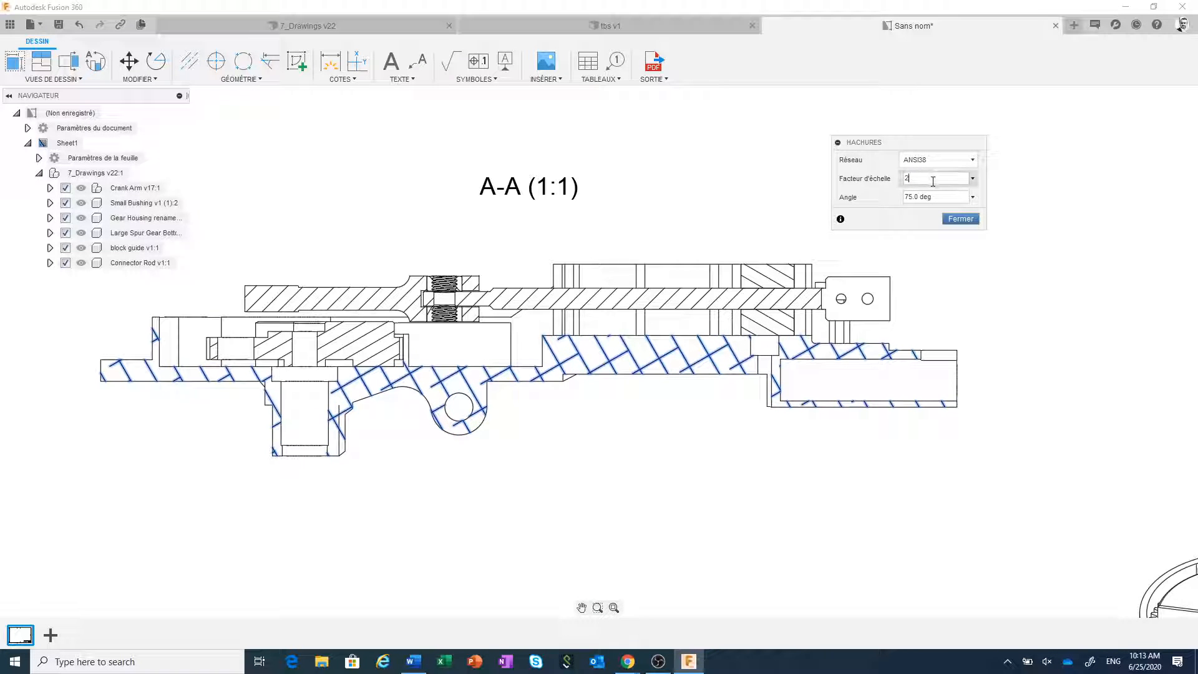
pyautogui.click(960, 219)
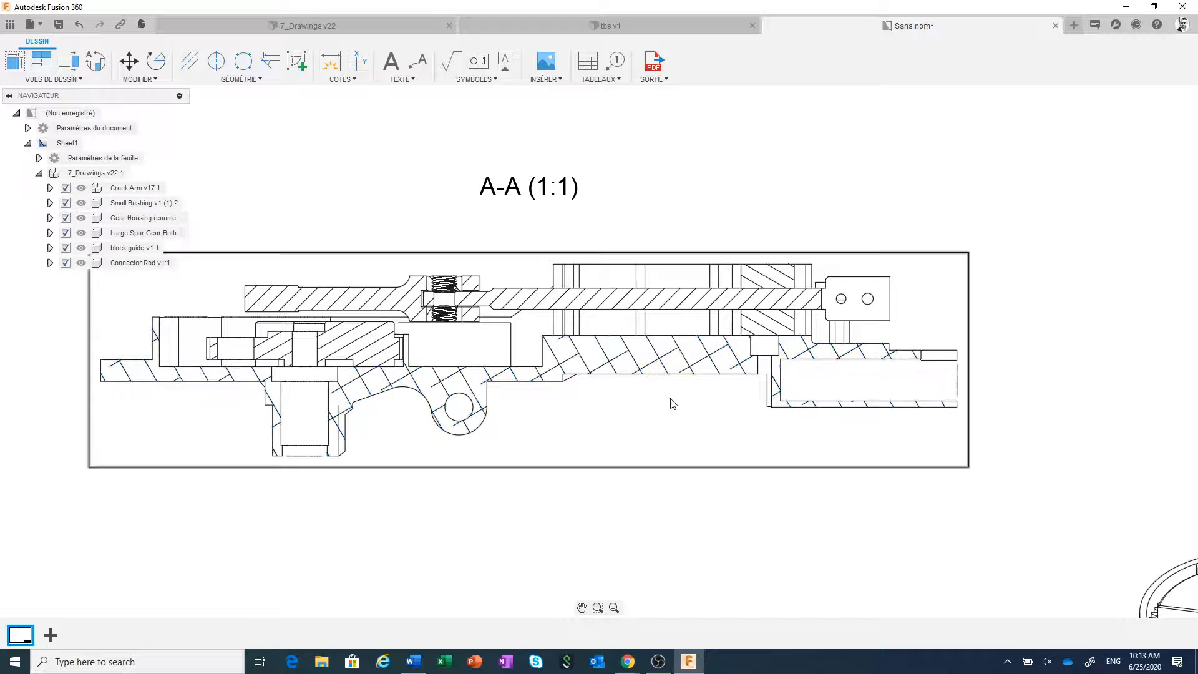
# - Rename the section view as B in its view settings
pyautogui.scroll(-3, 671, 402)
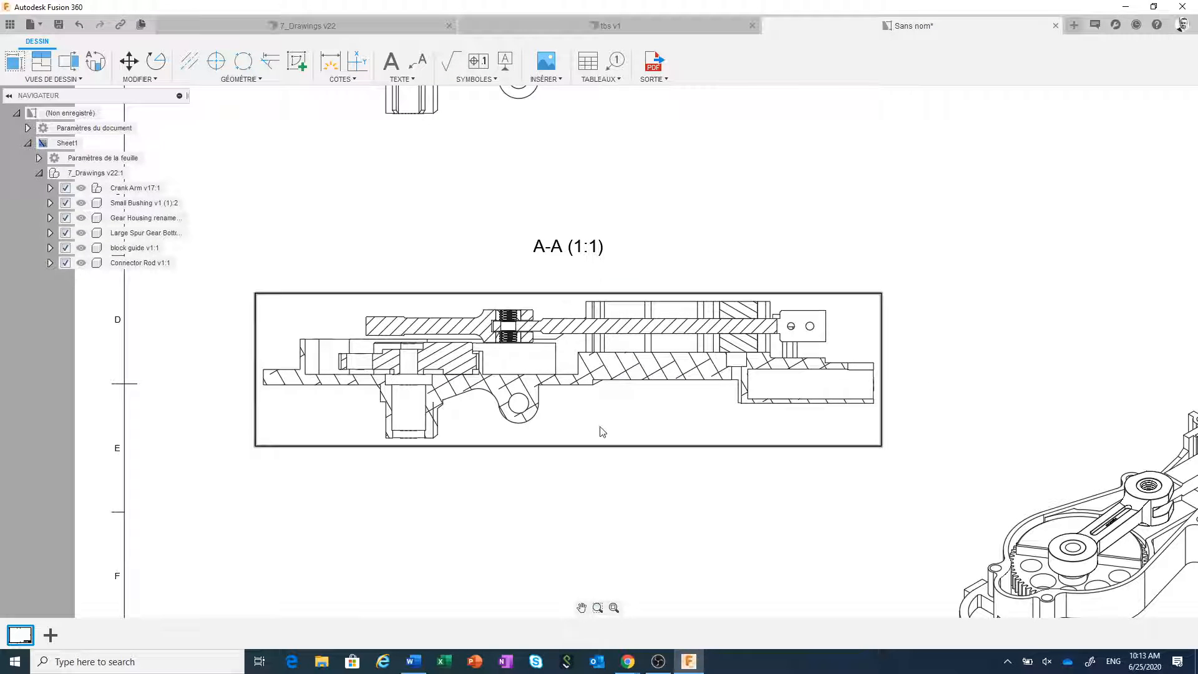
pyautogui.doubleClick(599, 428)
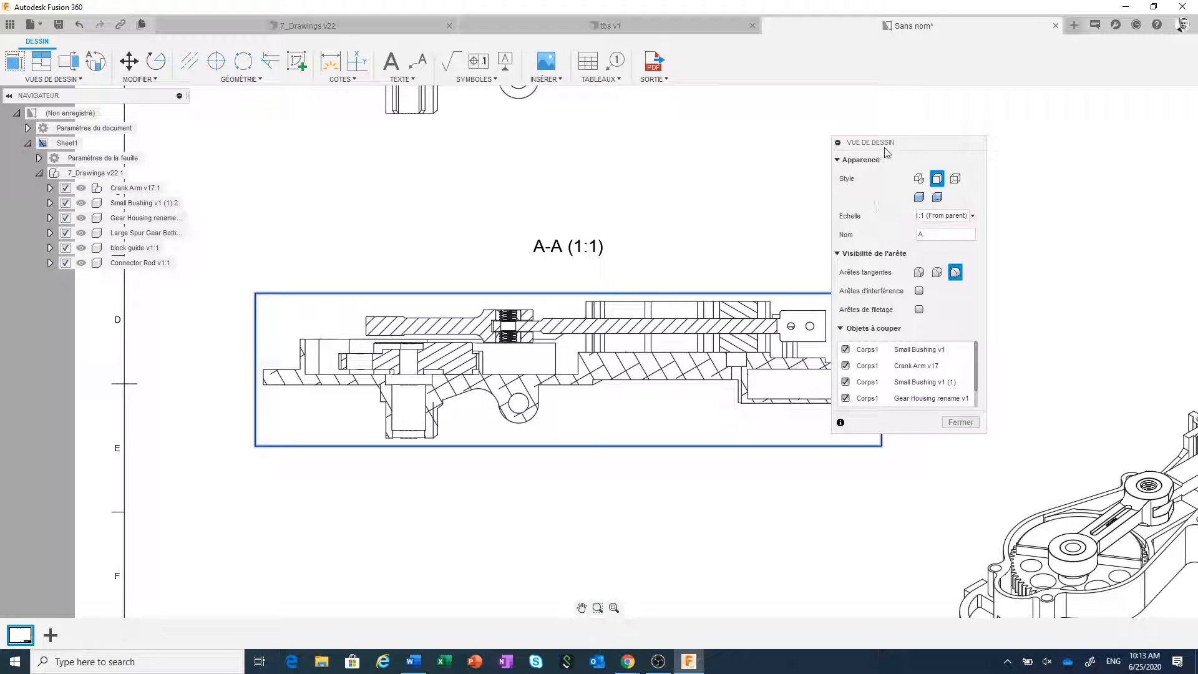
pyautogui.moveTo(887, 142); pyautogui.dragTo(950, 135)
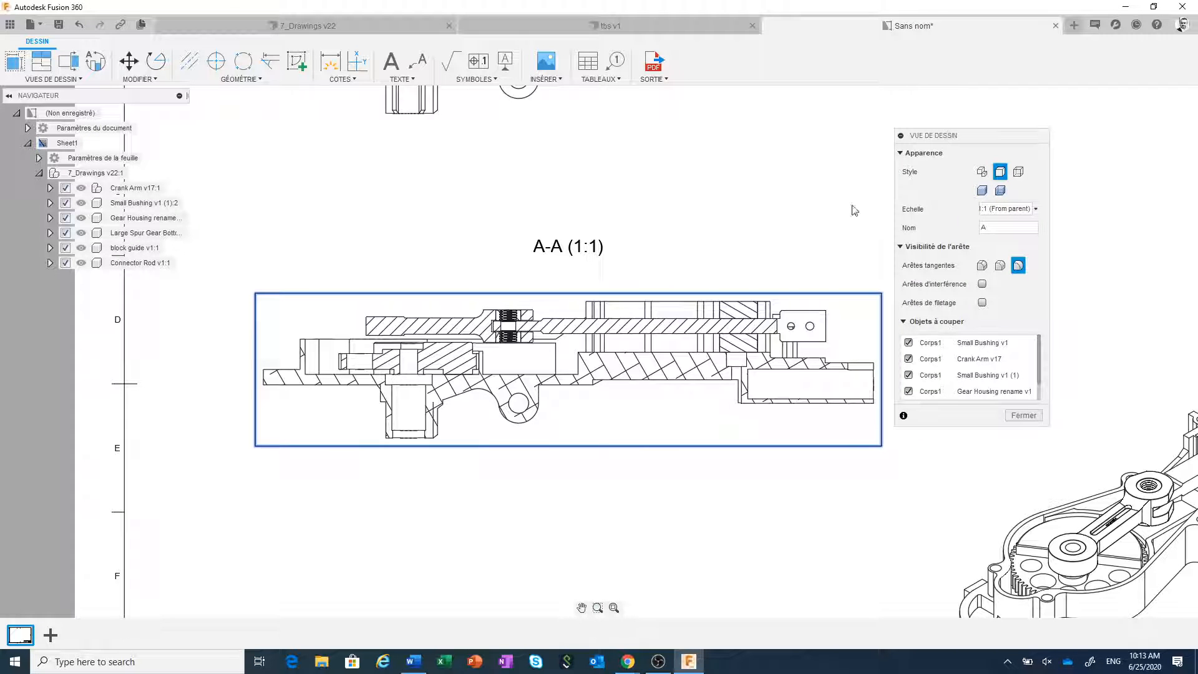
pyautogui.click(994, 228)
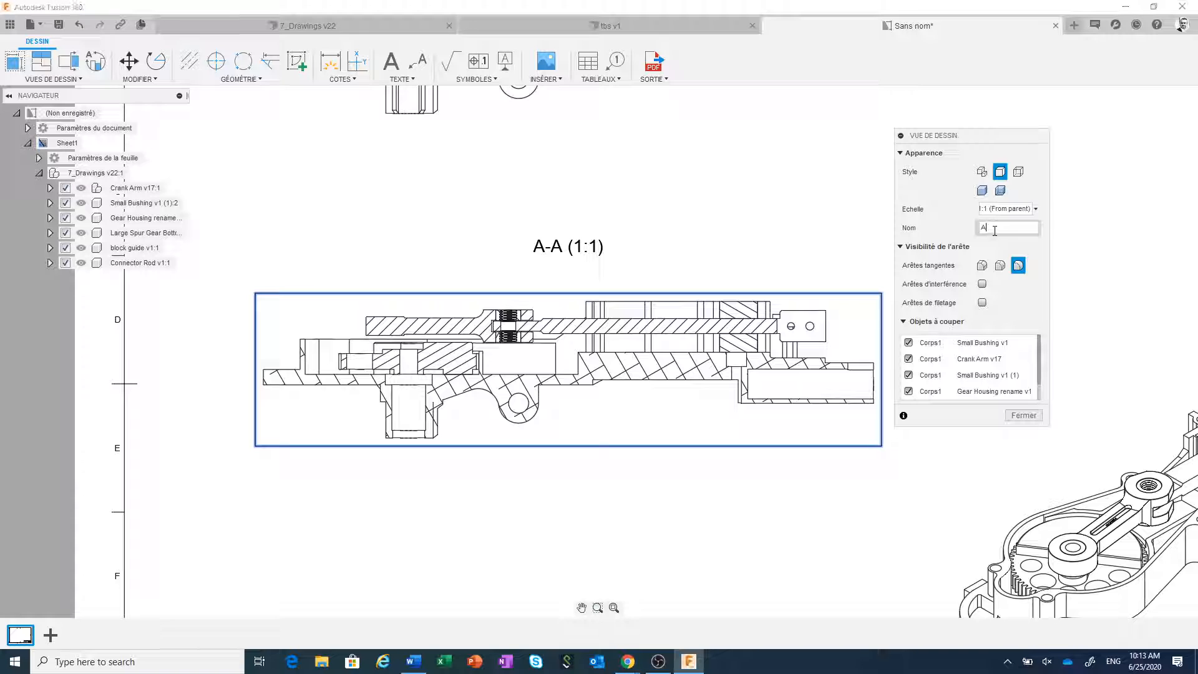
pyautogui.doubleClick(983, 228)
pyautogui.write('B')
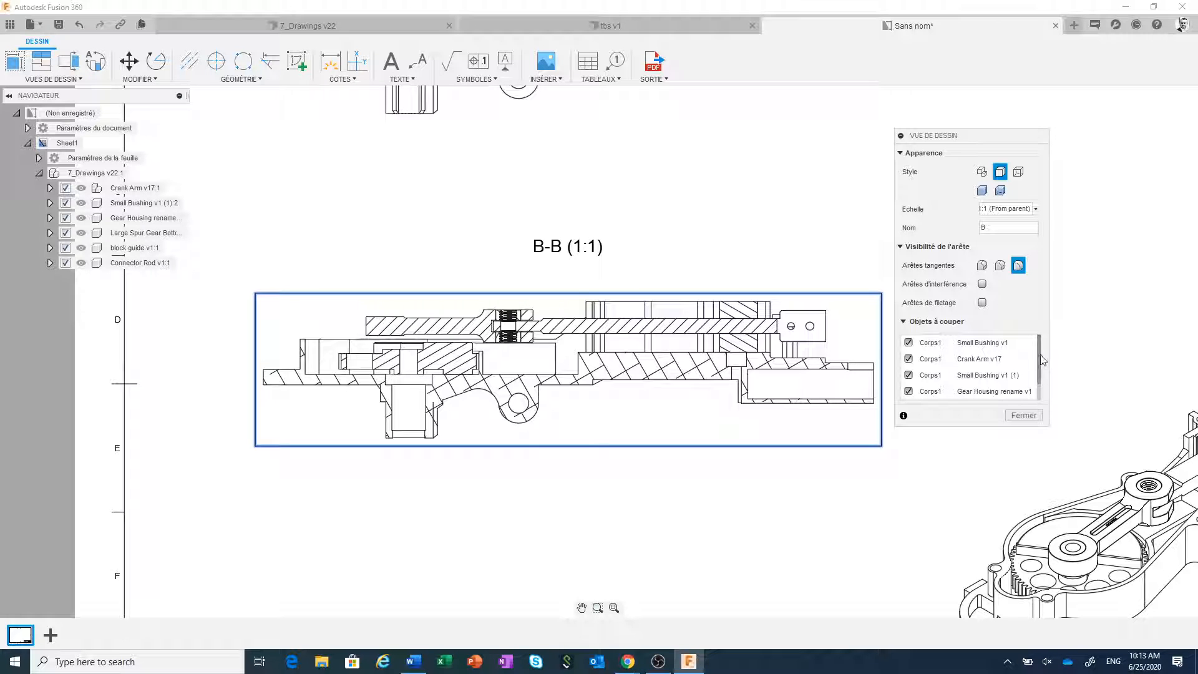
# - Exclude both Small Bushing bodies from the cut objects of section view B-B and accept the view settings
pyautogui.scroll(-2, 1039, 359)
pyautogui.scroll(2, 1040, 352)
pyautogui.scroll(6, 519, 335)
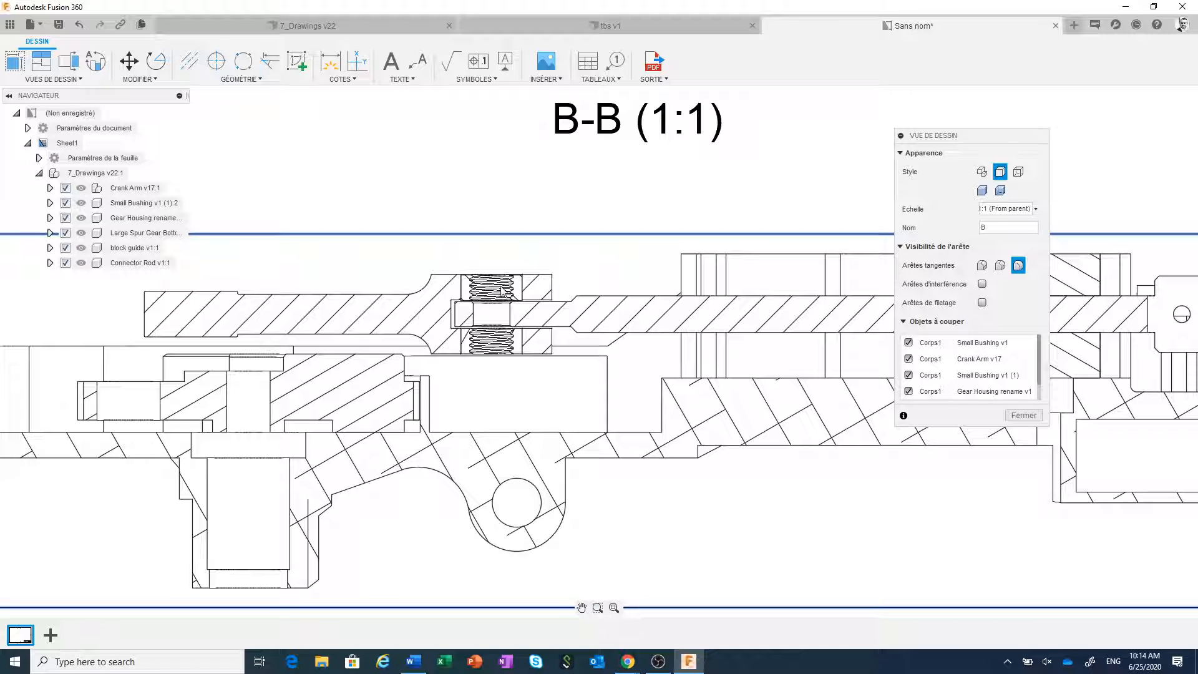
pyautogui.scroll(1, 502, 290)
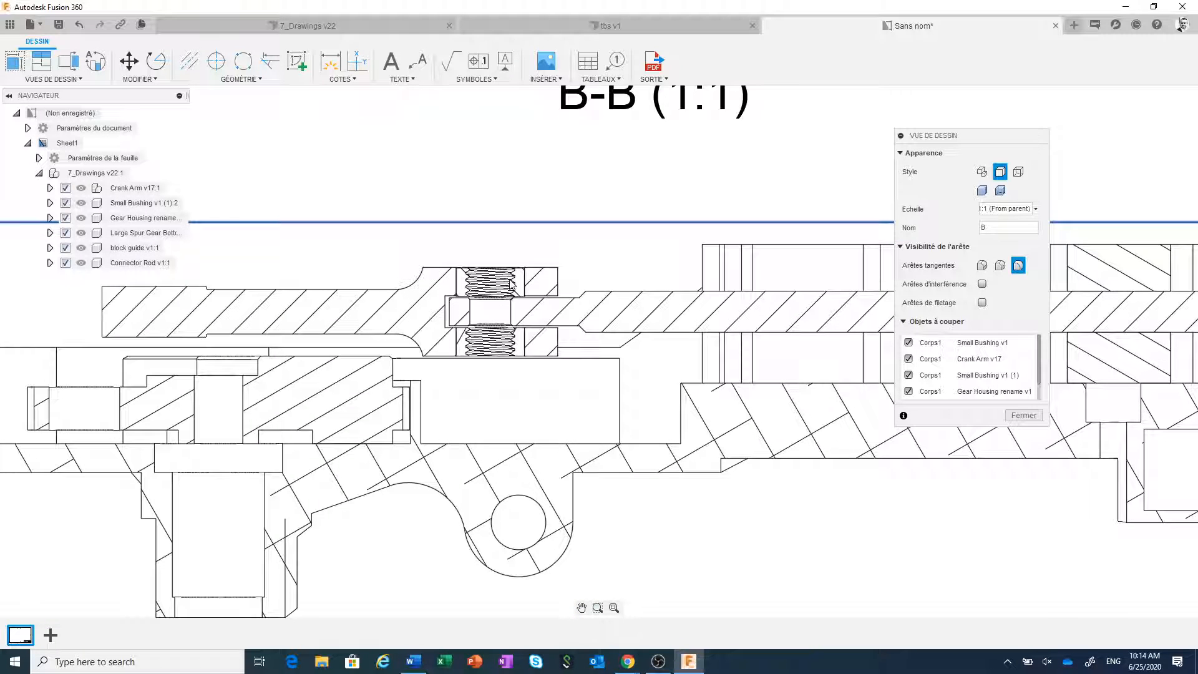
pyautogui.click(909, 342)
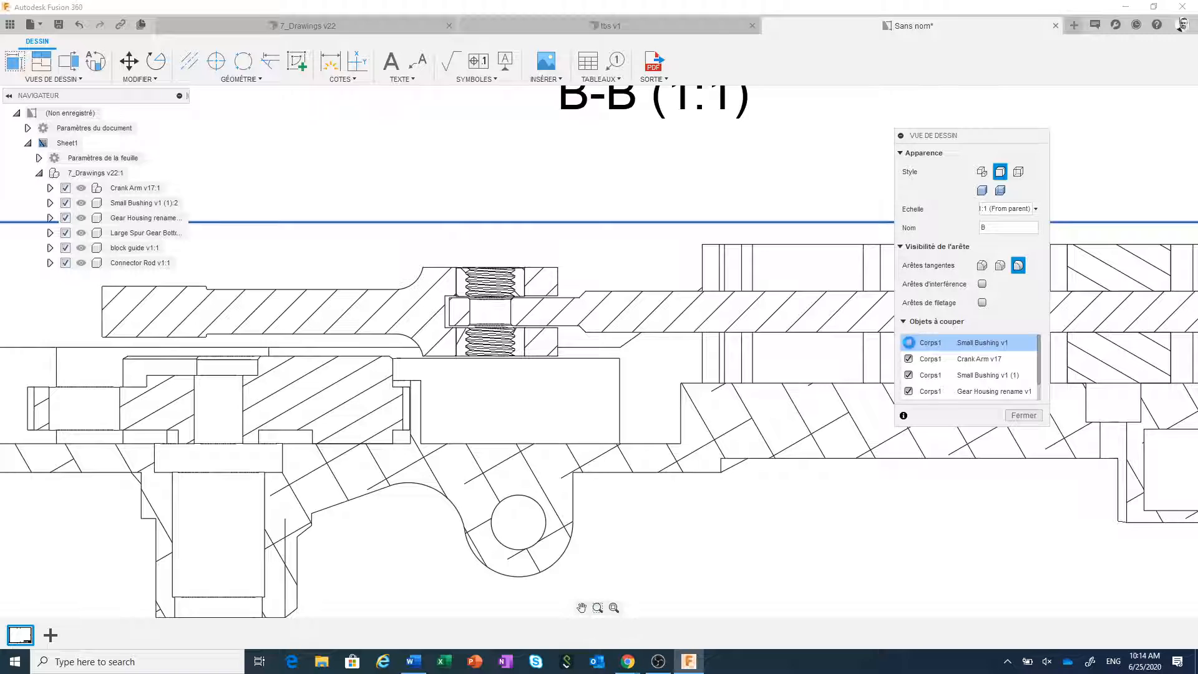
pyautogui.click(908, 374)
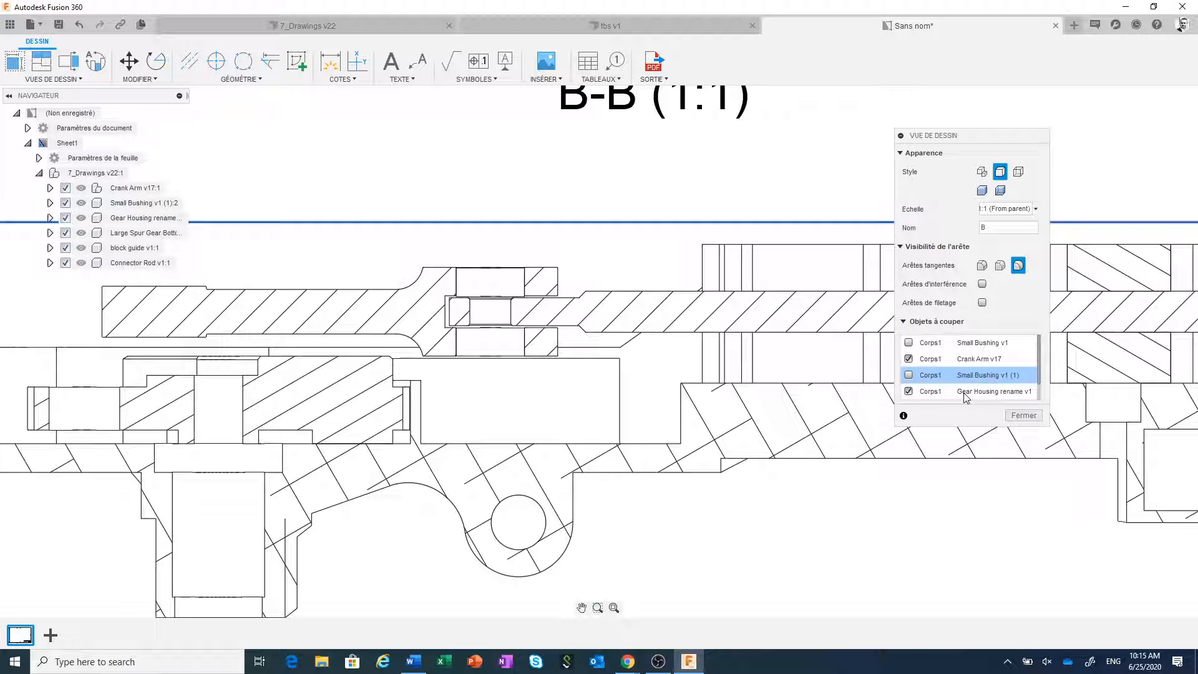
pyautogui.click(1021, 416)
# - Draw a stepped section line A across the lower projected view, through two gear lightening holes and the crank pin centre, ending beyond the housing
pyautogui.scroll(-5, 690, 438)
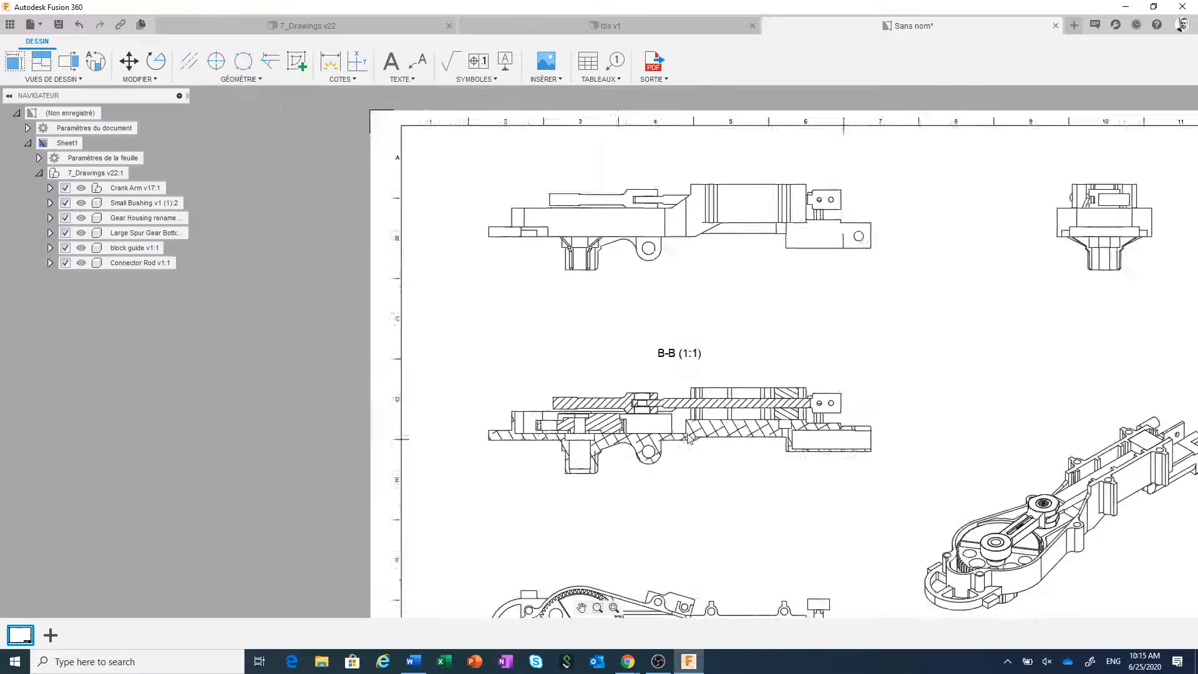
pyautogui.scroll(-3, 689, 439)
pyautogui.scroll(5, 597, 494)
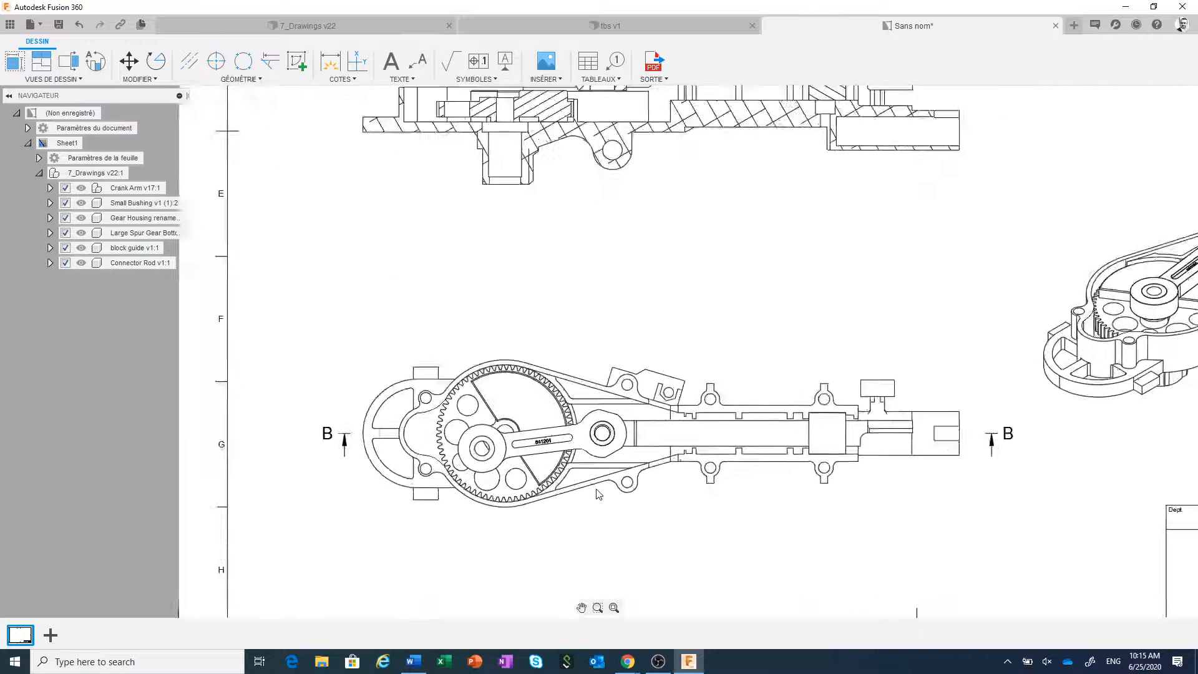
pyautogui.scroll(-4, 598, 494)
pyautogui.scroll(4, 393, 461)
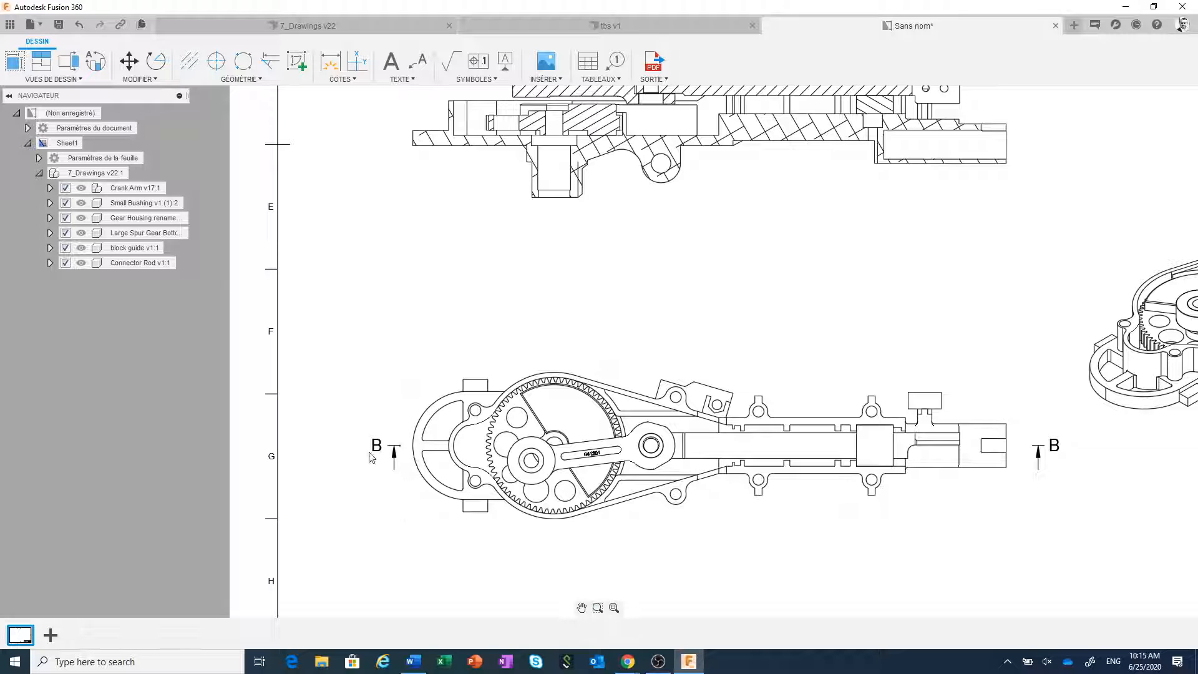
pyautogui.scroll(1, 425, 430)
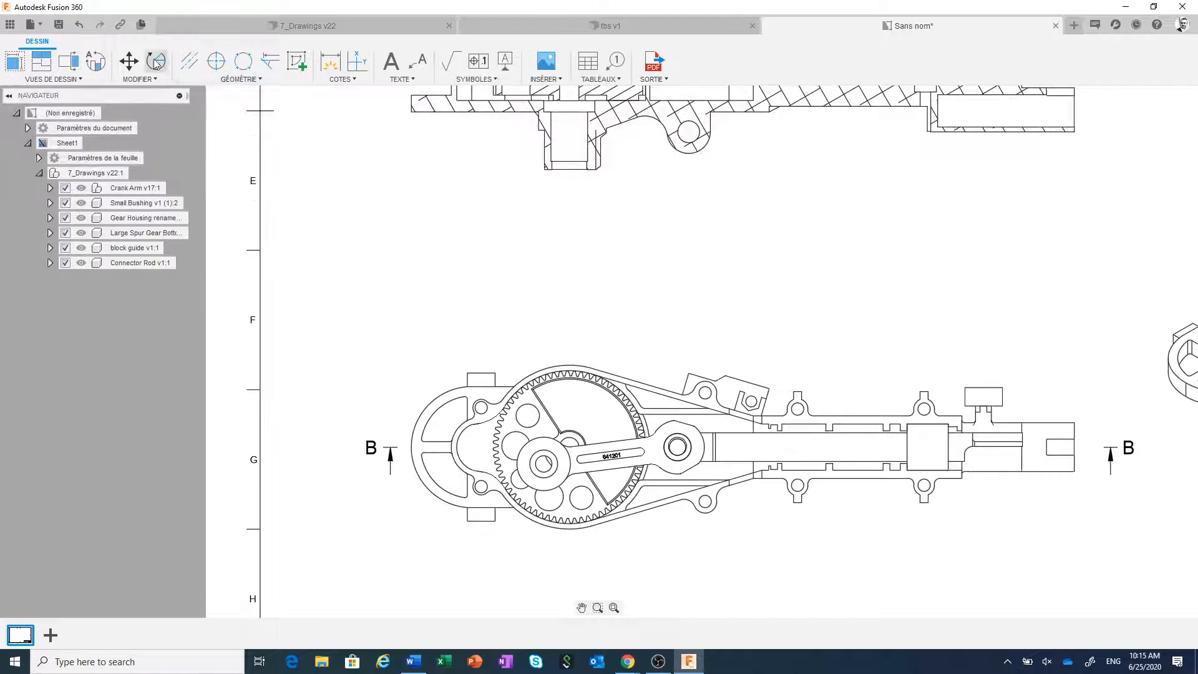
pyautogui.click(68, 60)
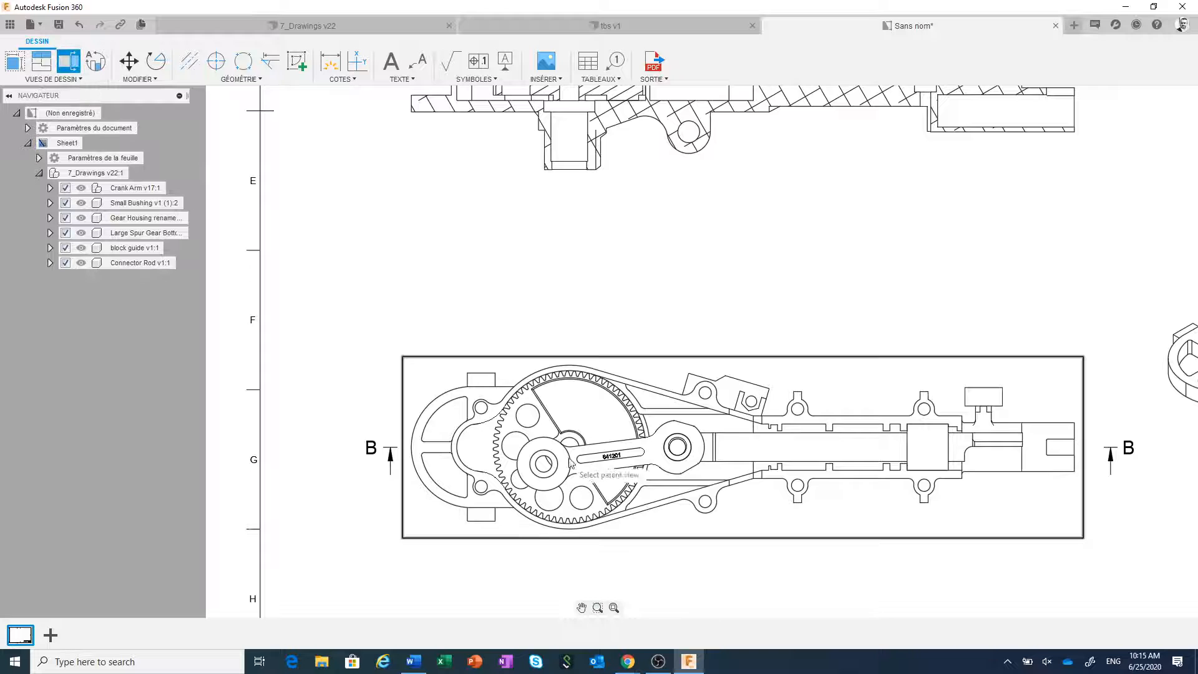
pyautogui.click(586, 430)
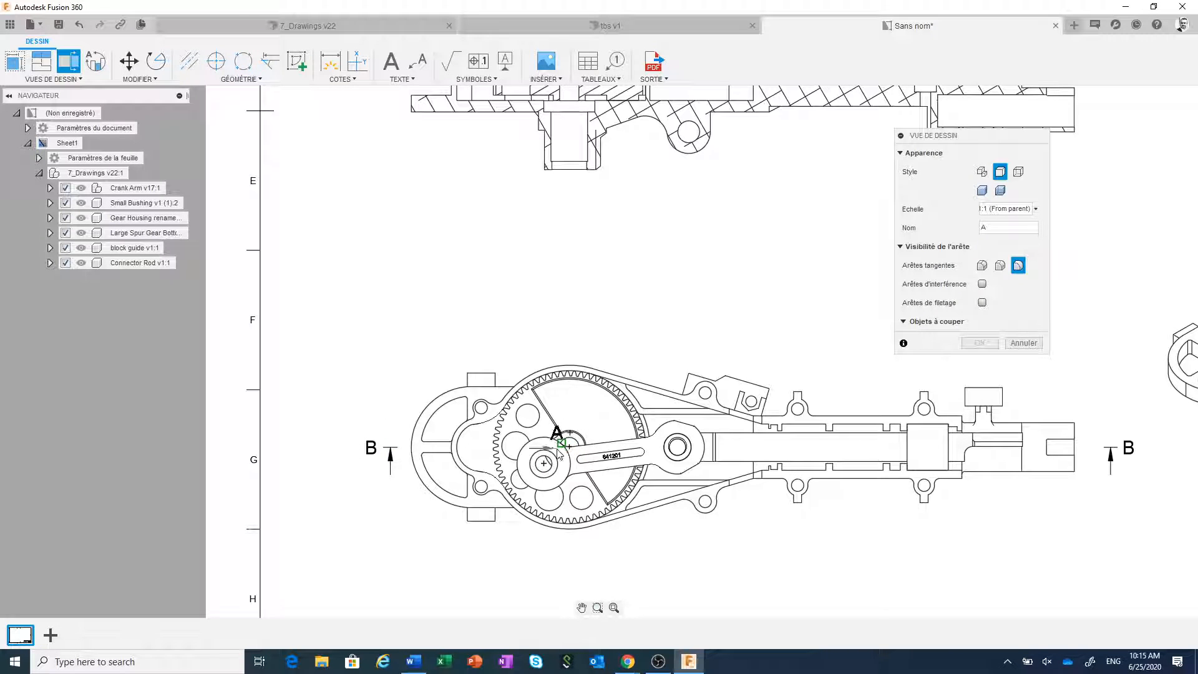
pyautogui.click(390, 446)
pyautogui.click(516, 446)
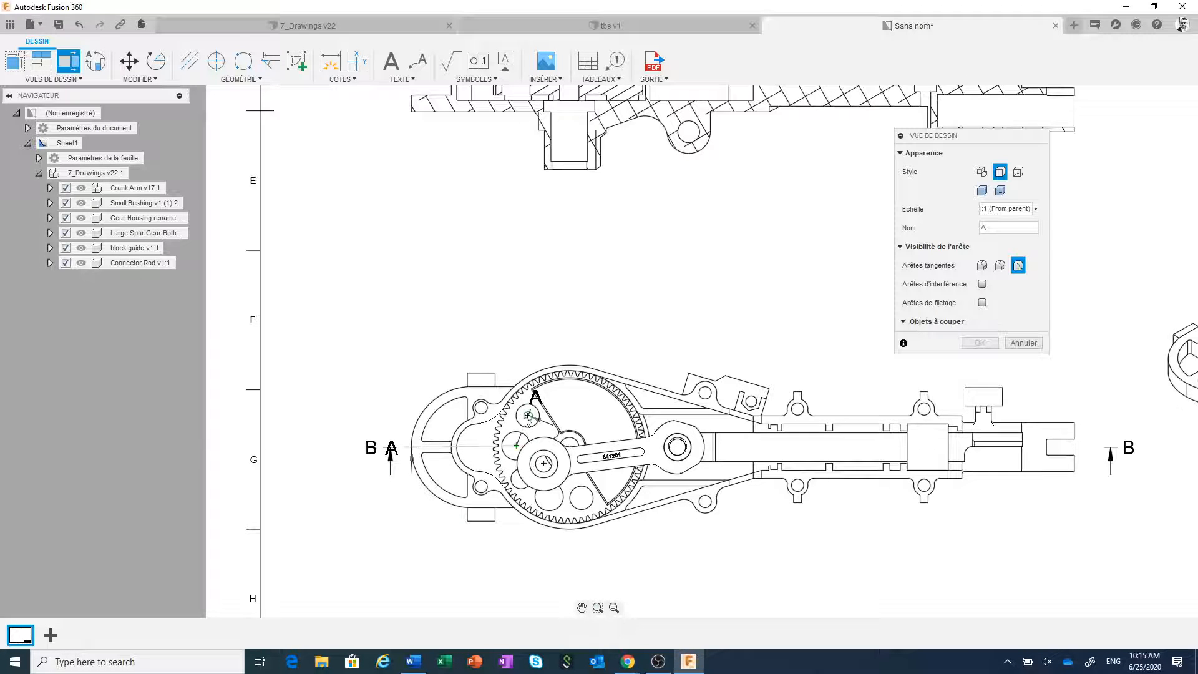
pyautogui.click(527, 415)
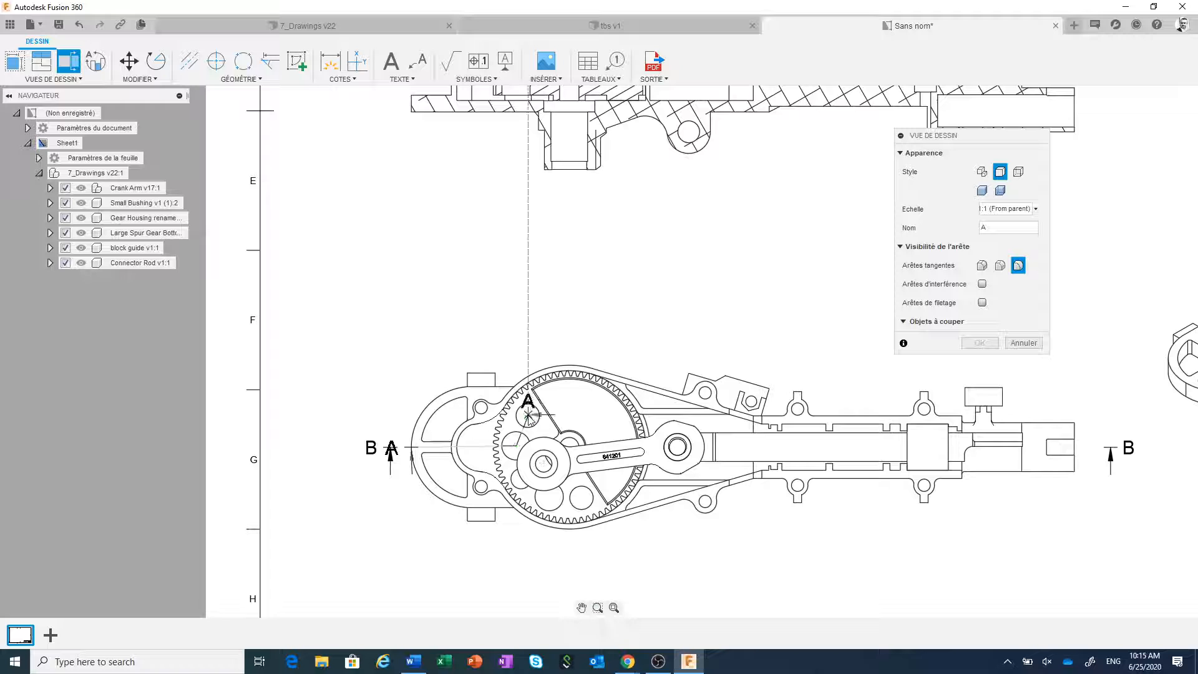
pyautogui.click(677, 447)
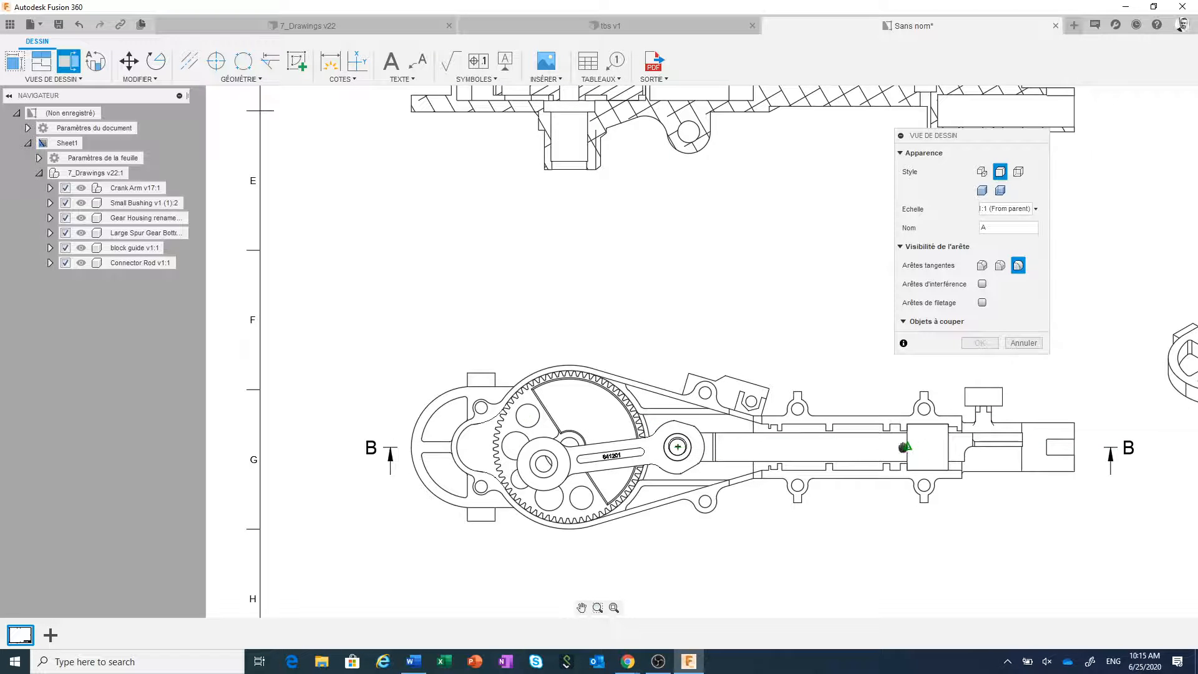
pyautogui.moveTo(906, 454); pyautogui.dragTo(633, 448, button='middle')
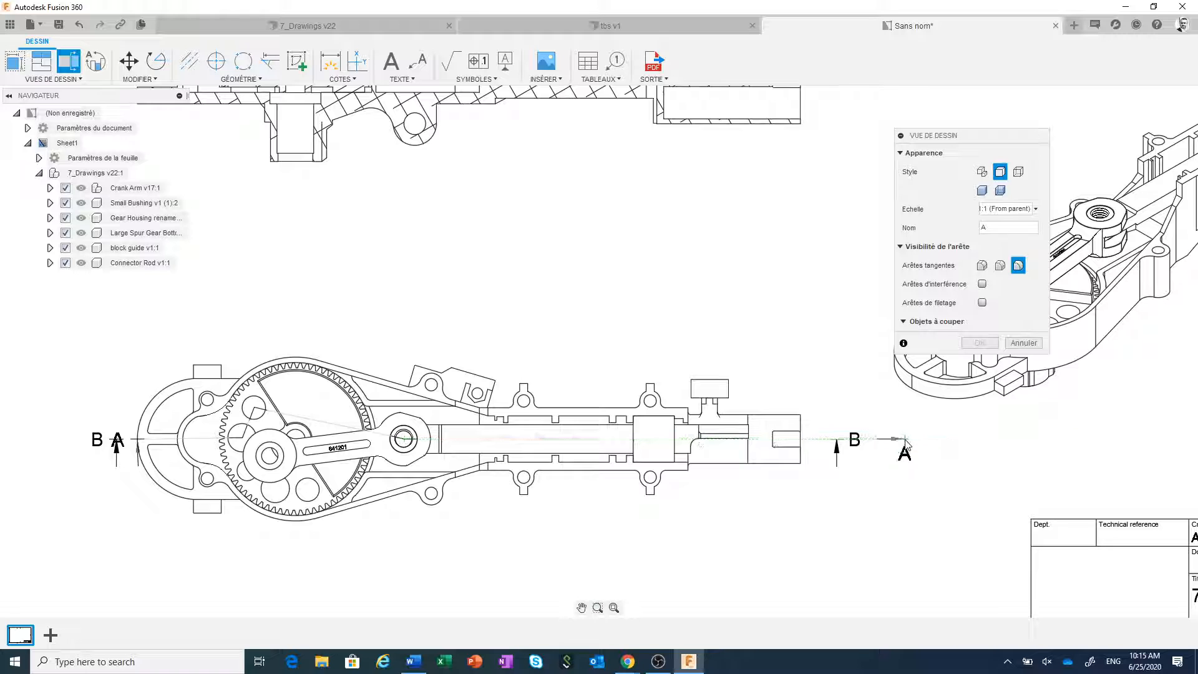
pyautogui.click(904, 440)
pyautogui.rightClick(875, 397)
pyautogui.click(918, 399)
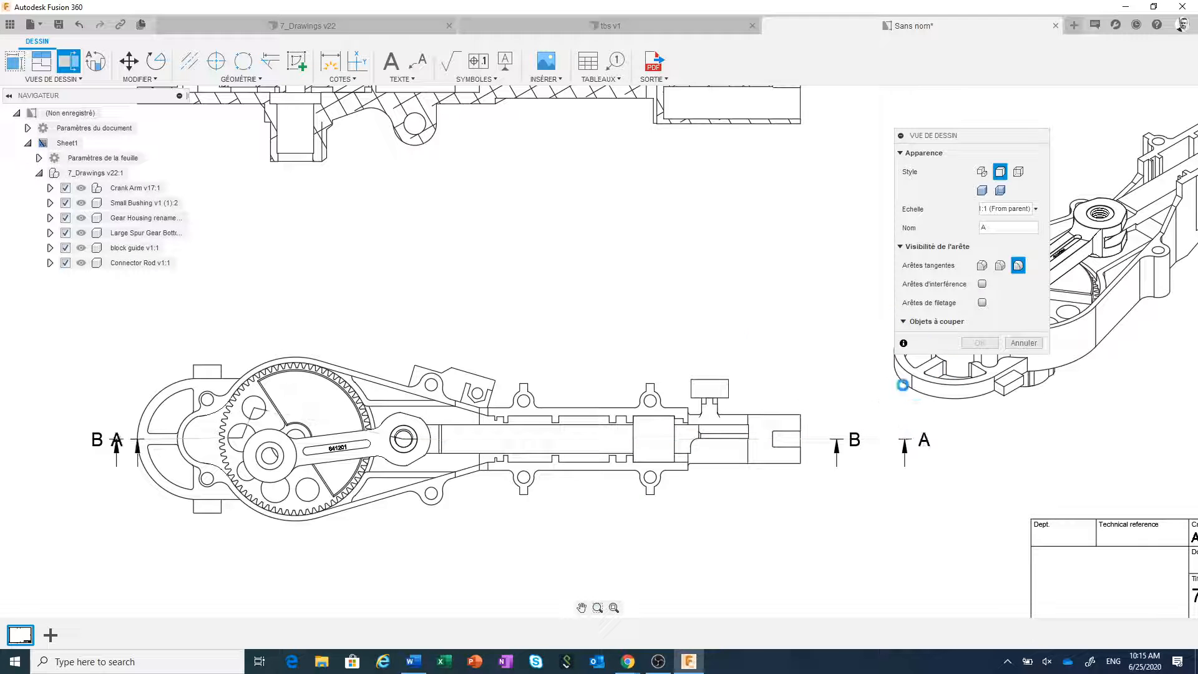
# - Place section view A between section B-B and the lower projected view, keeping the parent's 1:1 scale
pyautogui.scroll(-3, 597, 283)
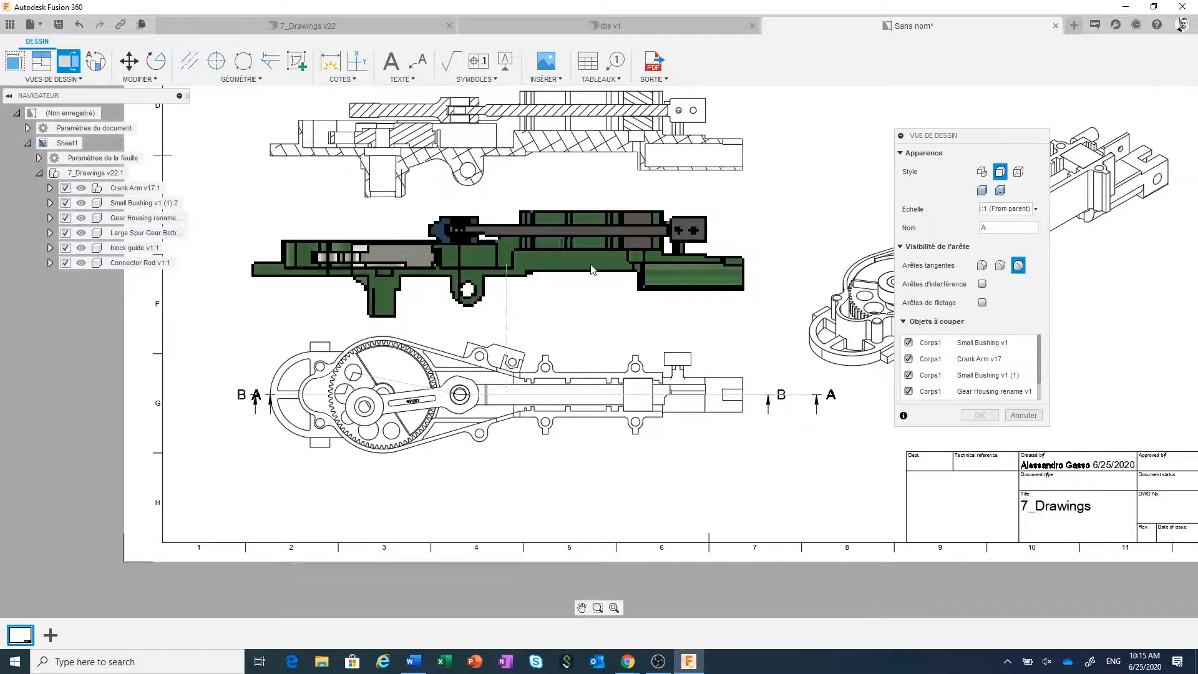
pyautogui.click(594, 262)
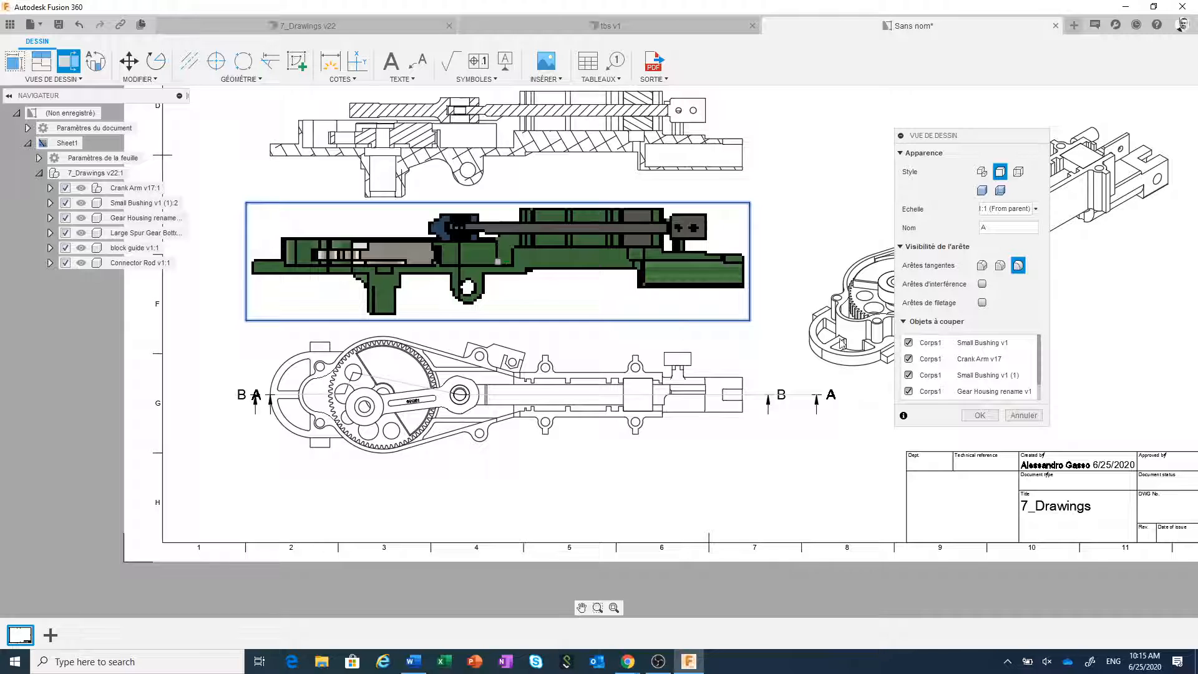
pyautogui.click(979, 415)
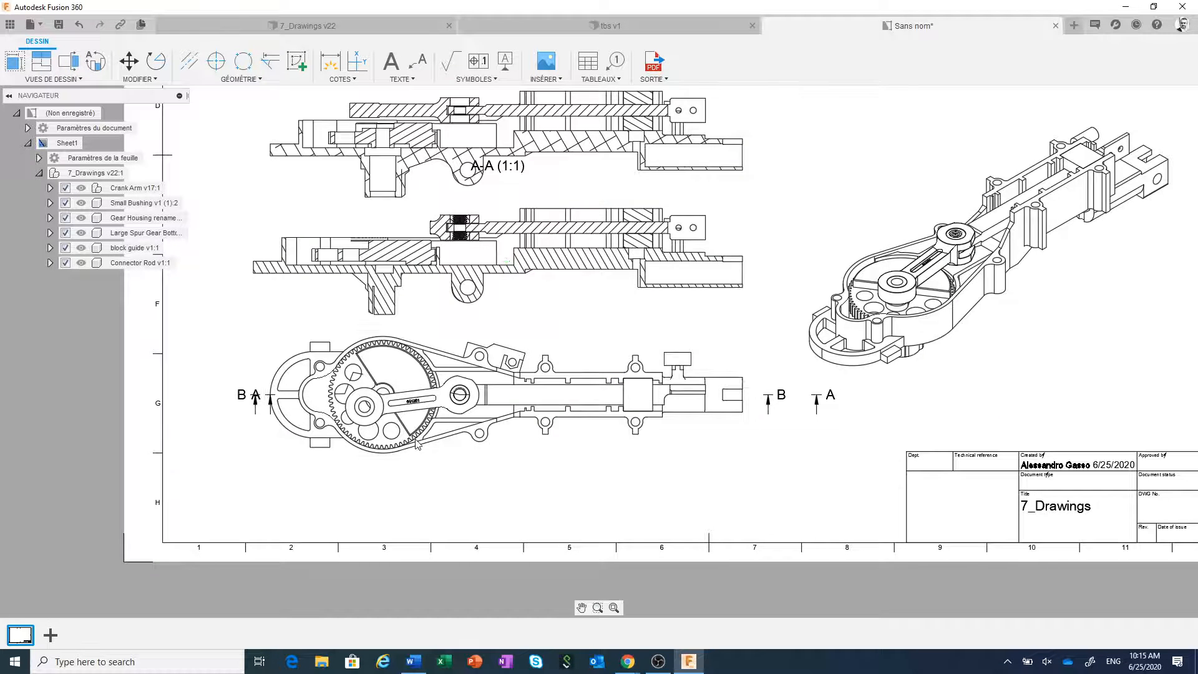
# - Reshape section line A by moving its angled segment toward the large gear's centre and shortening its far end to midway along the connector rod
pyautogui.scroll(2, 417, 439)
pyautogui.click(313, 347)
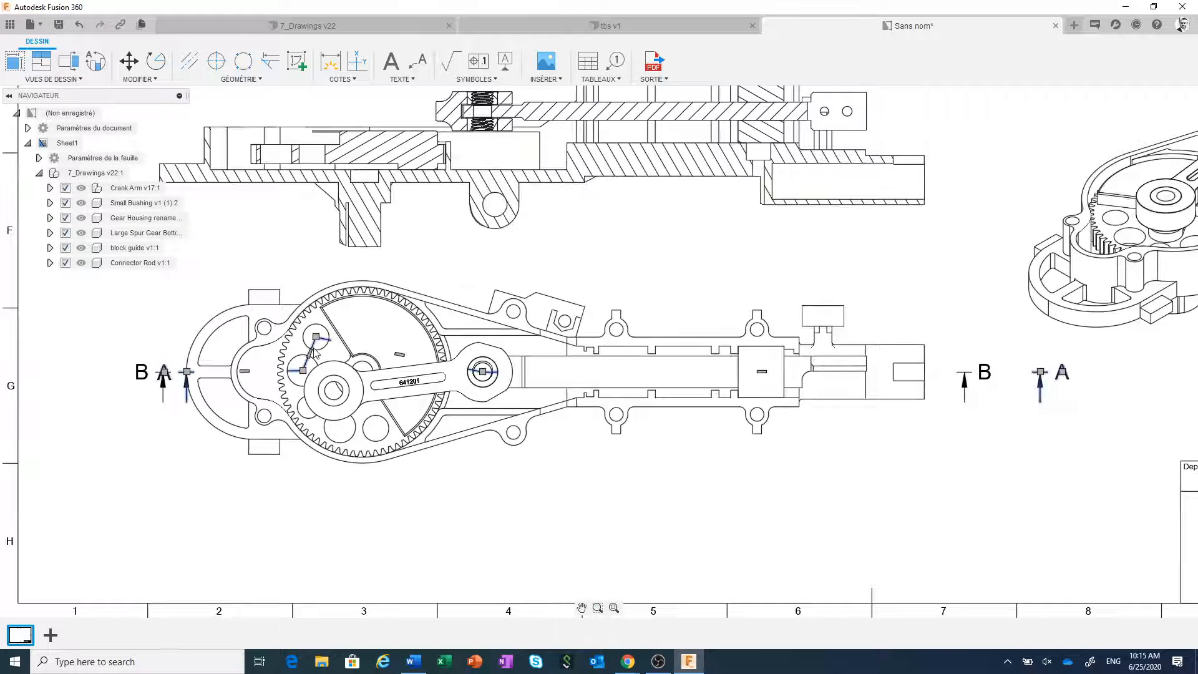
pyautogui.click(312, 355)
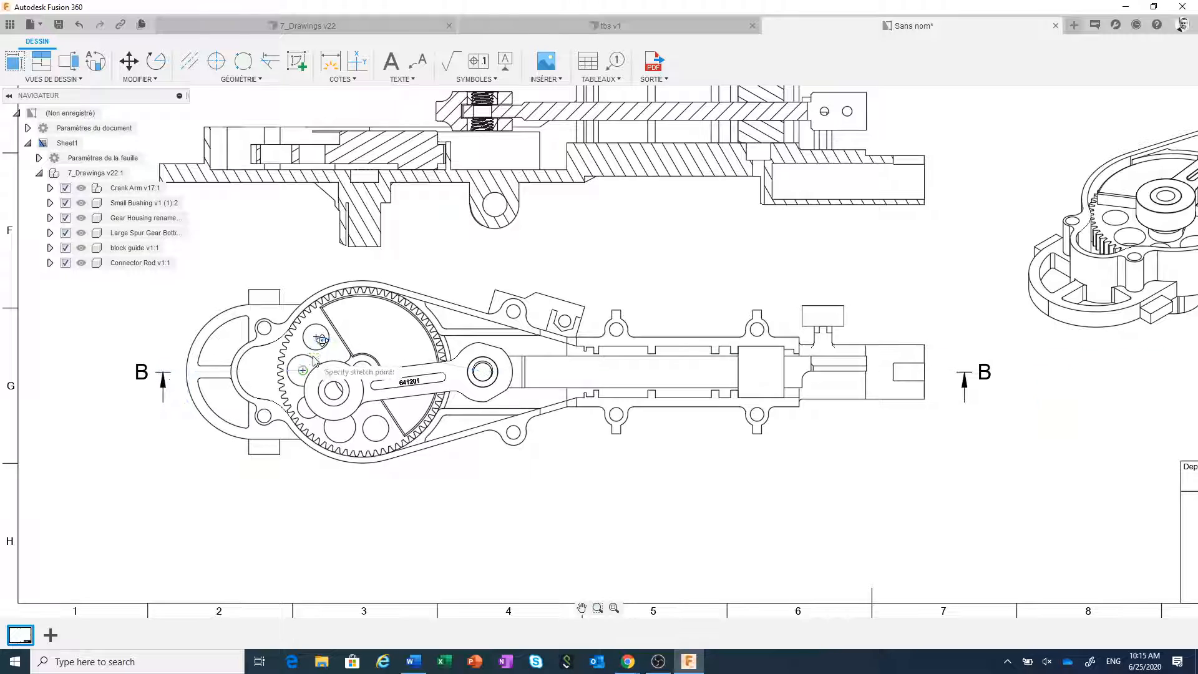
pyautogui.click(356, 372)
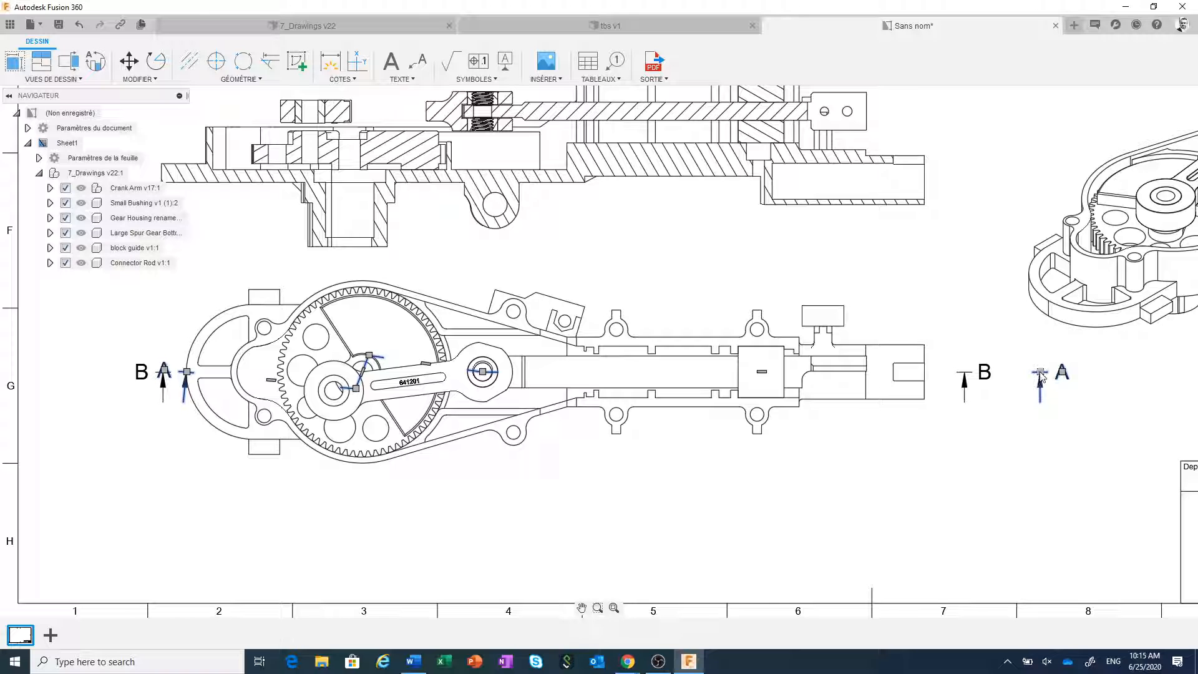
pyautogui.moveTo(1040, 374); pyautogui.dragTo(685, 373)
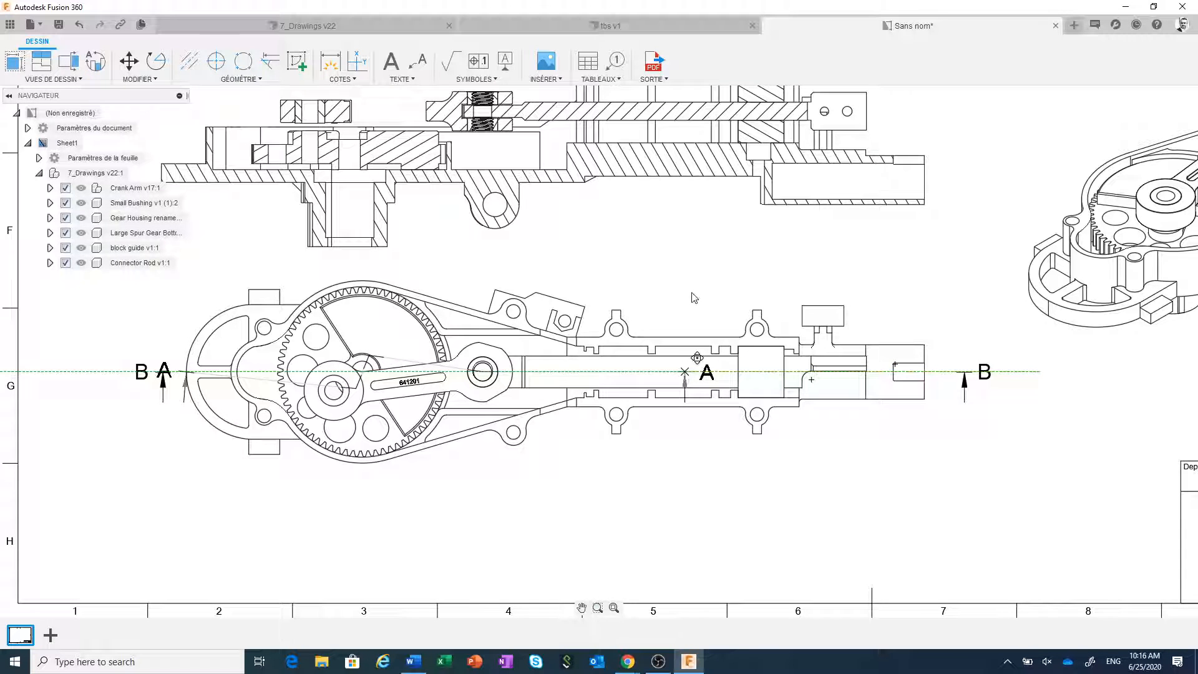
# - Delete section view A-A from the sheet
pyautogui.scroll(-4, 695, 298)
pyautogui.click(659, 298)
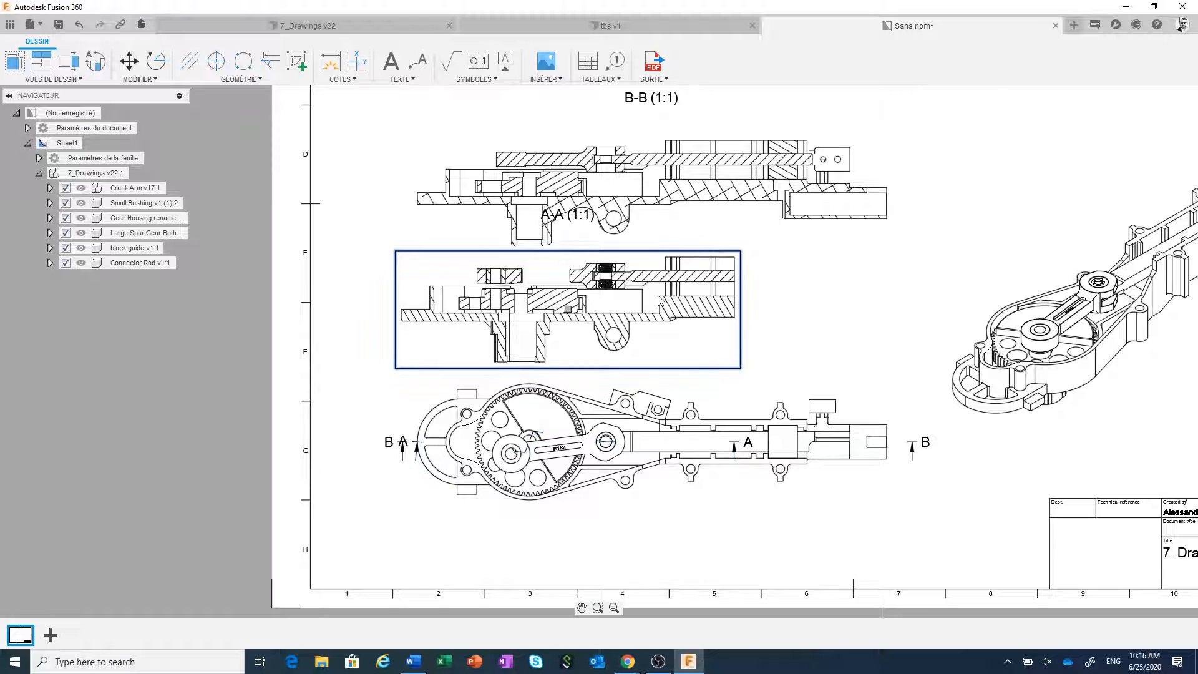
pyautogui.rightClick(659, 298)
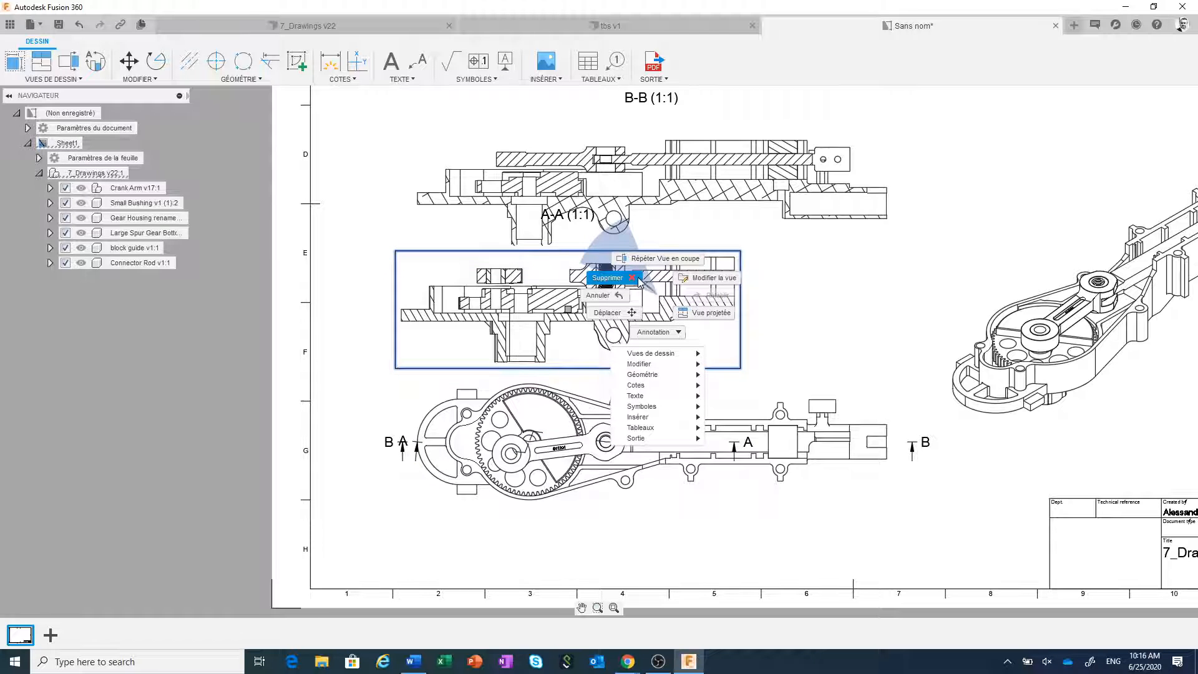
pyautogui.click(636, 278)
# - Start a detail view from section B-B and draw a circular boundary A centred on the outer upper corner of the two-hole block
pyautogui.scroll(-2, 668, 335)
pyautogui.moveTo(698, 327); pyautogui.dragTo(631, 420, button='middle')
pyautogui.scroll(2, 632, 418)
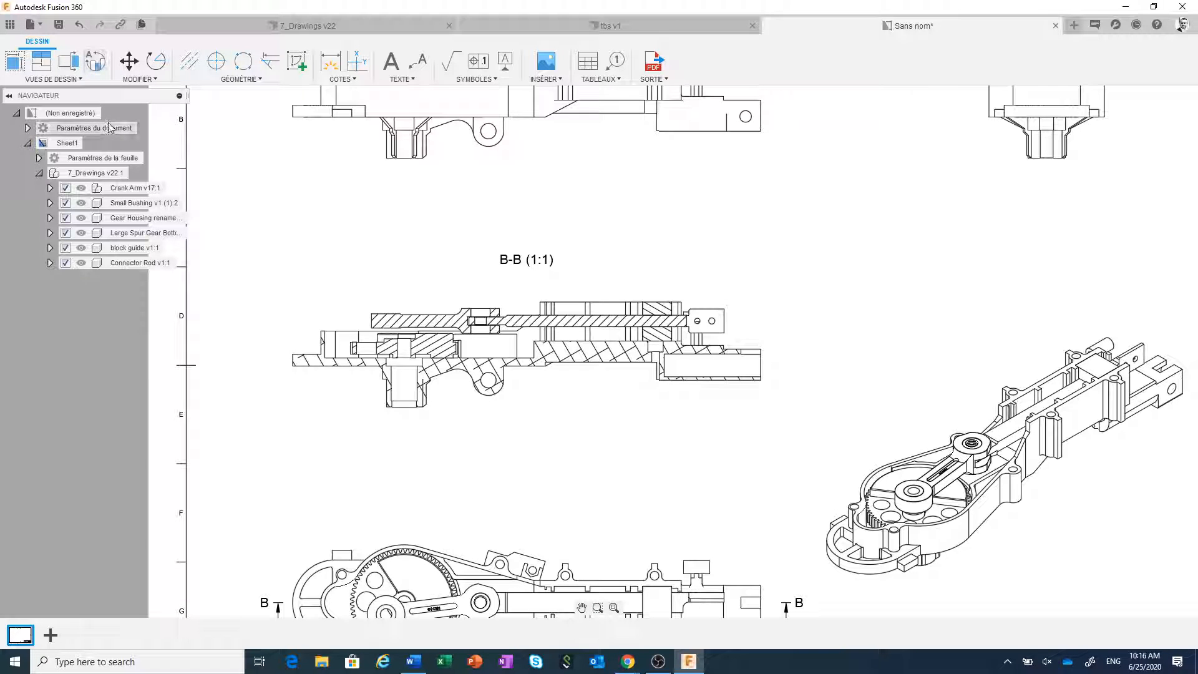
pyautogui.click(96, 63)
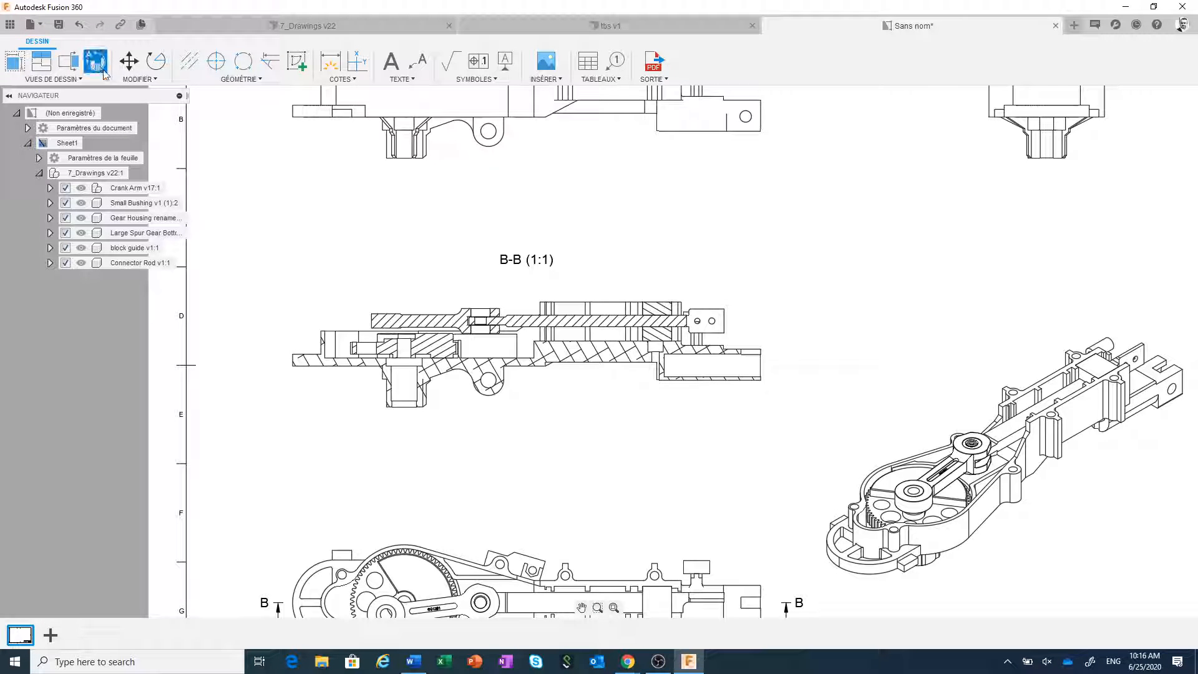
pyautogui.scroll(2, 742, 328)
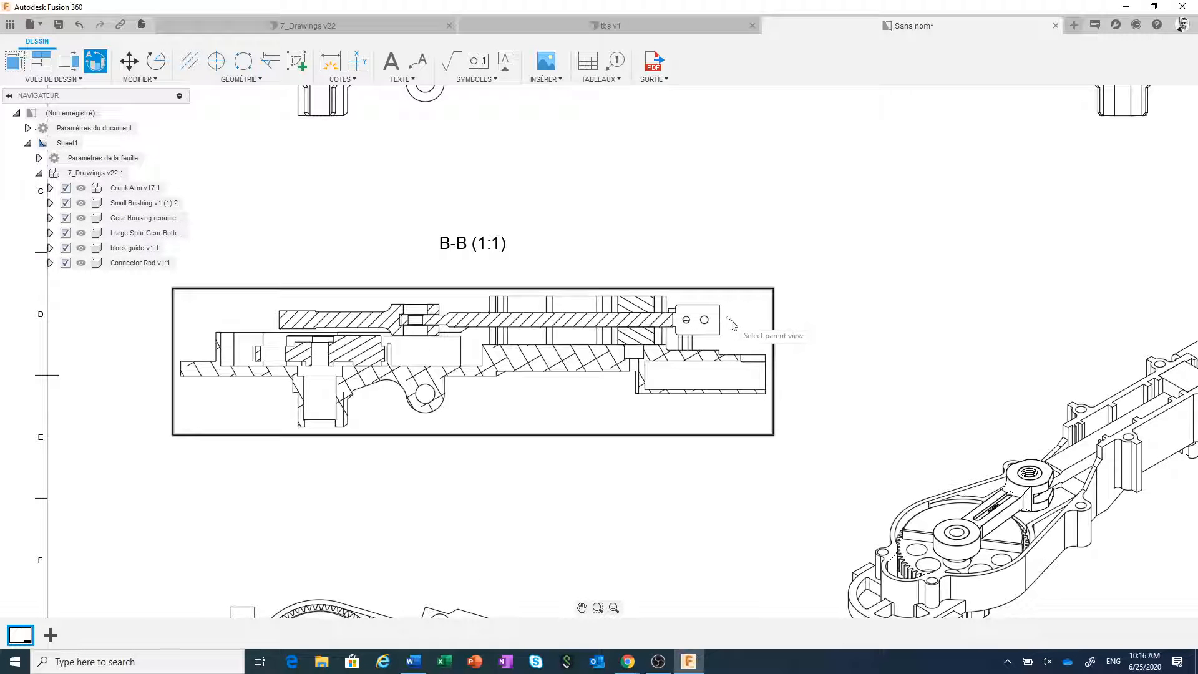
pyautogui.click(732, 322)
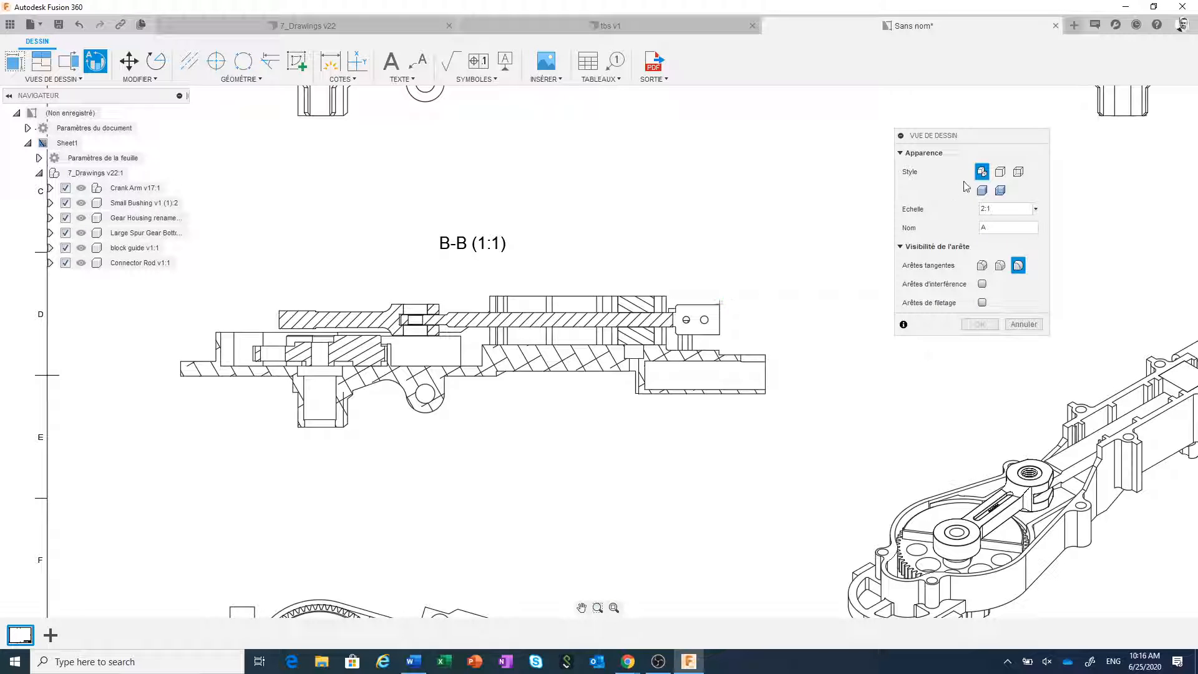
pyautogui.click(719, 304)
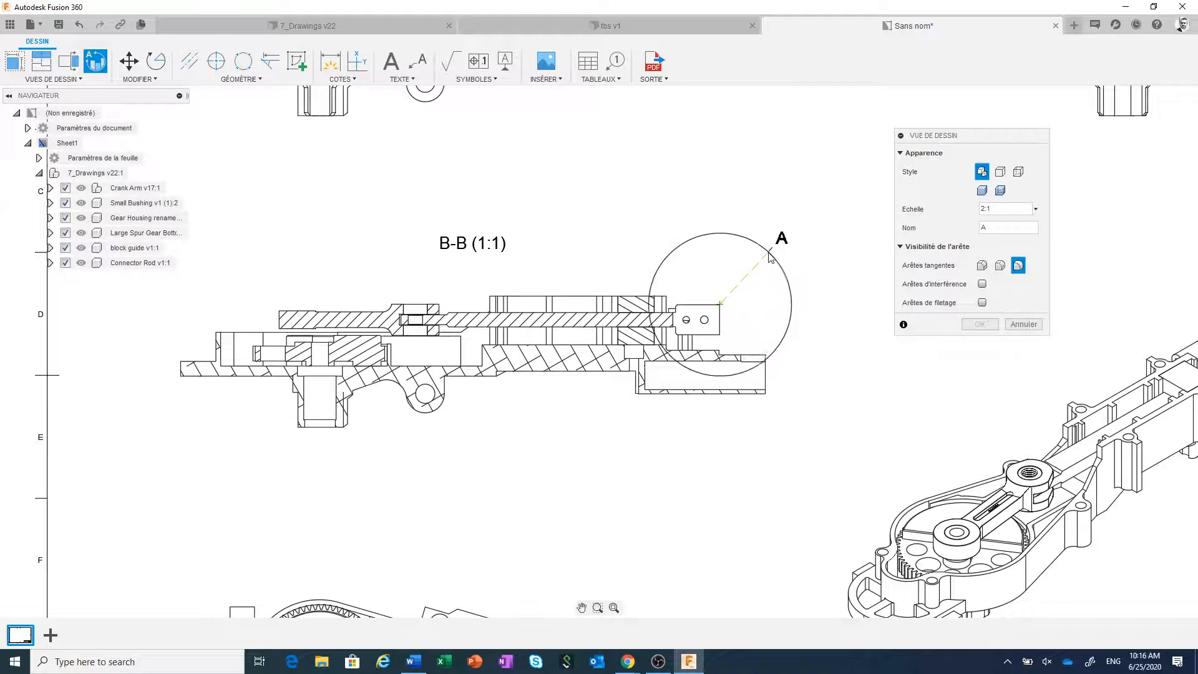
pyautogui.click(771, 254)
# - Place detail view A at 2:1 scale beside section B-B, above the isometric view
pyautogui.moveTo(766, 342); pyautogui.dragTo(496, 359, button='middle')
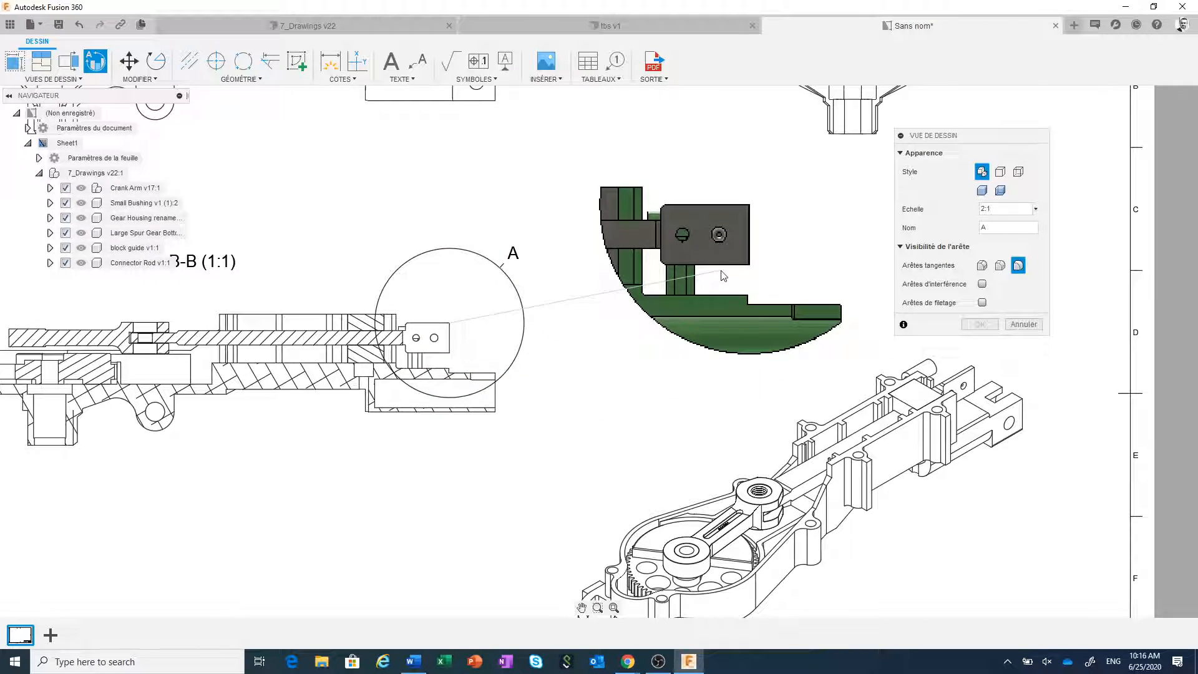
pyautogui.click(722, 274)
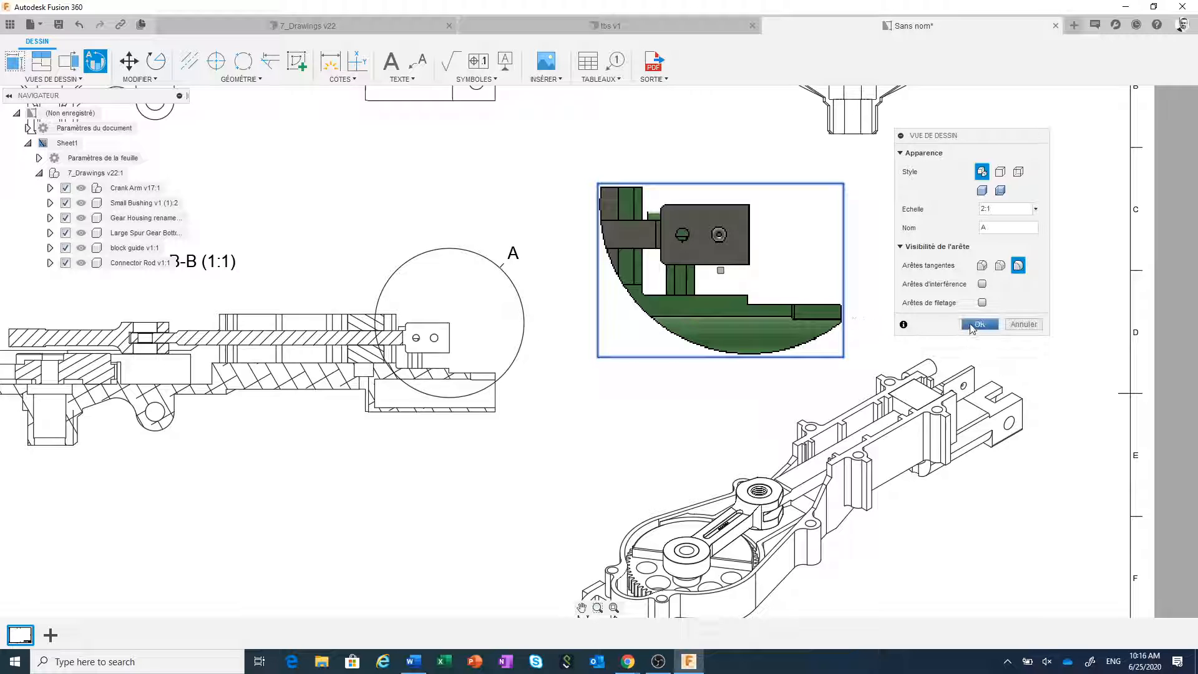
pyautogui.click(978, 324)
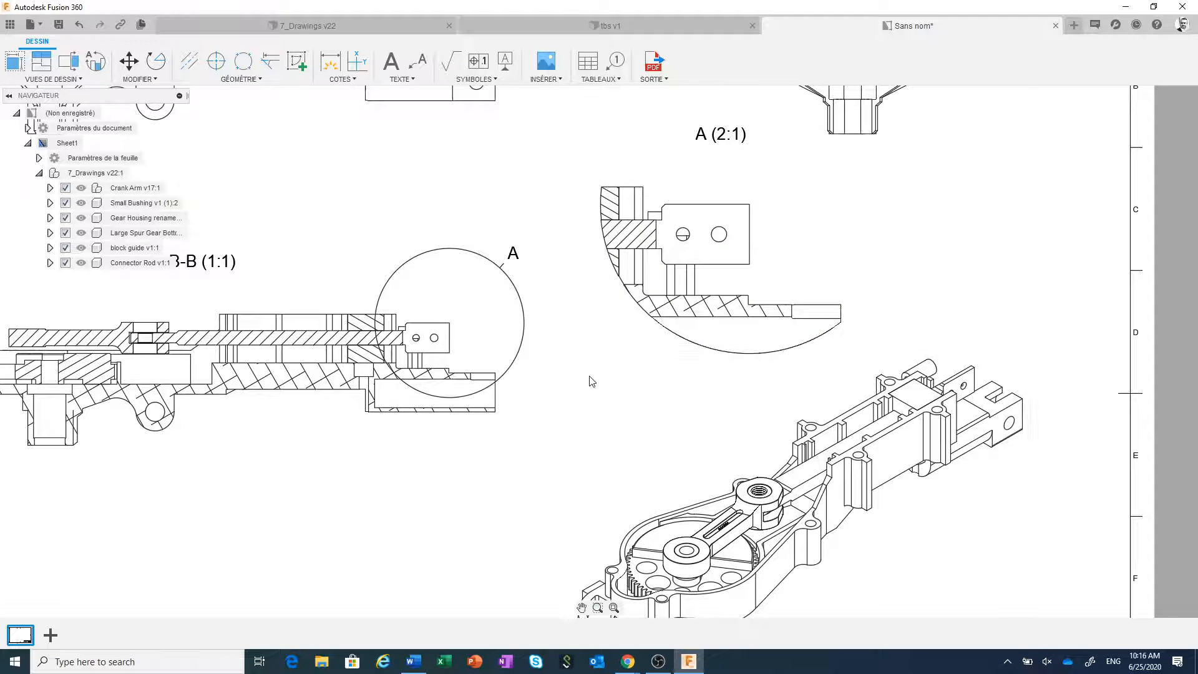
# - Move detail boundary A along section B-B toward the connector rod, centring it on the two-hole block's inner upper corner
pyautogui.scroll(-2, 589, 376)
pyautogui.moveTo(565, 376); pyautogui.dragTo(698, 405, button='middle')
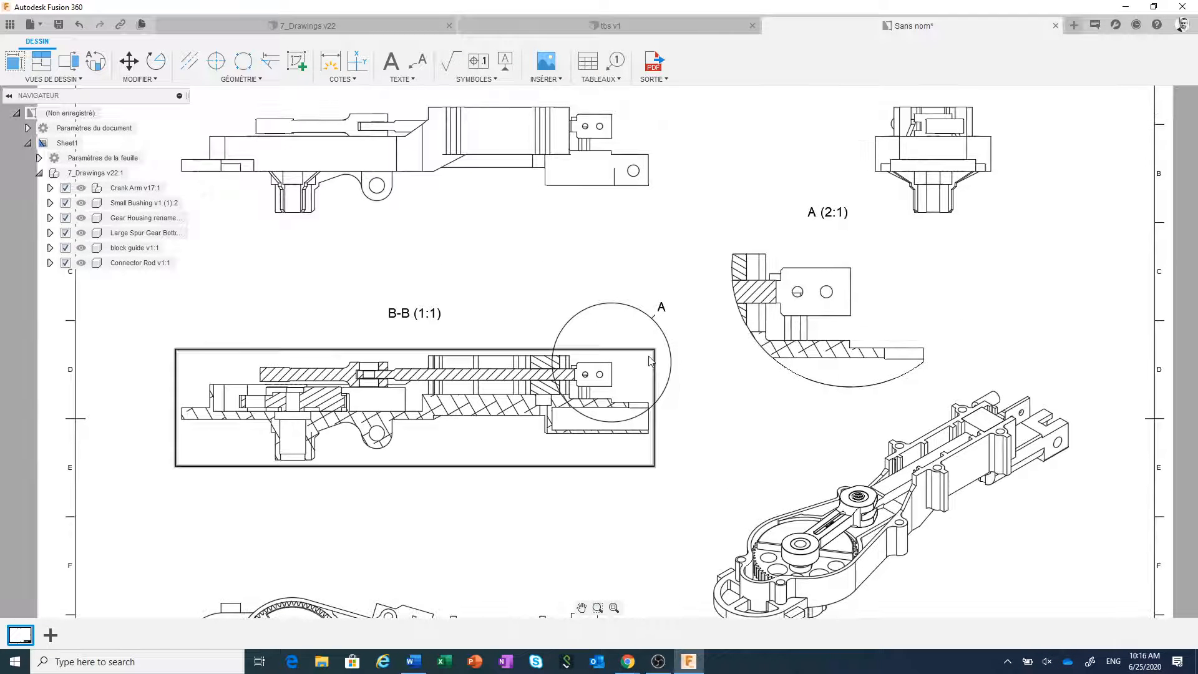
pyautogui.click(635, 307)
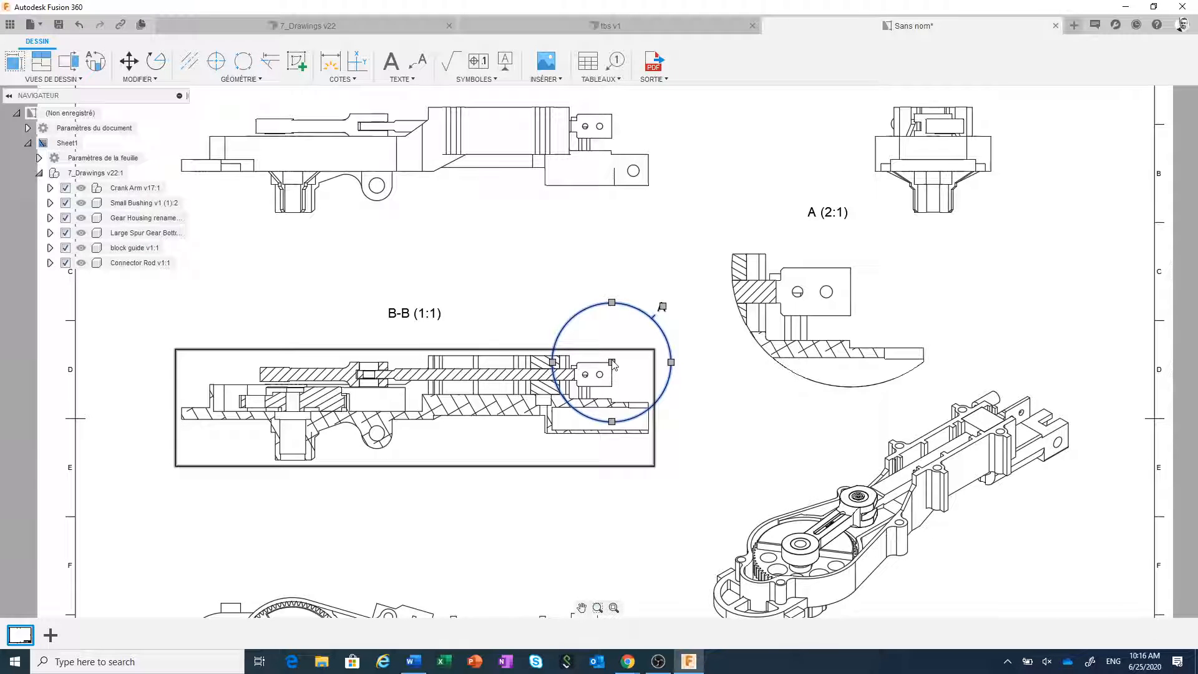
pyautogui.click(612, 362)
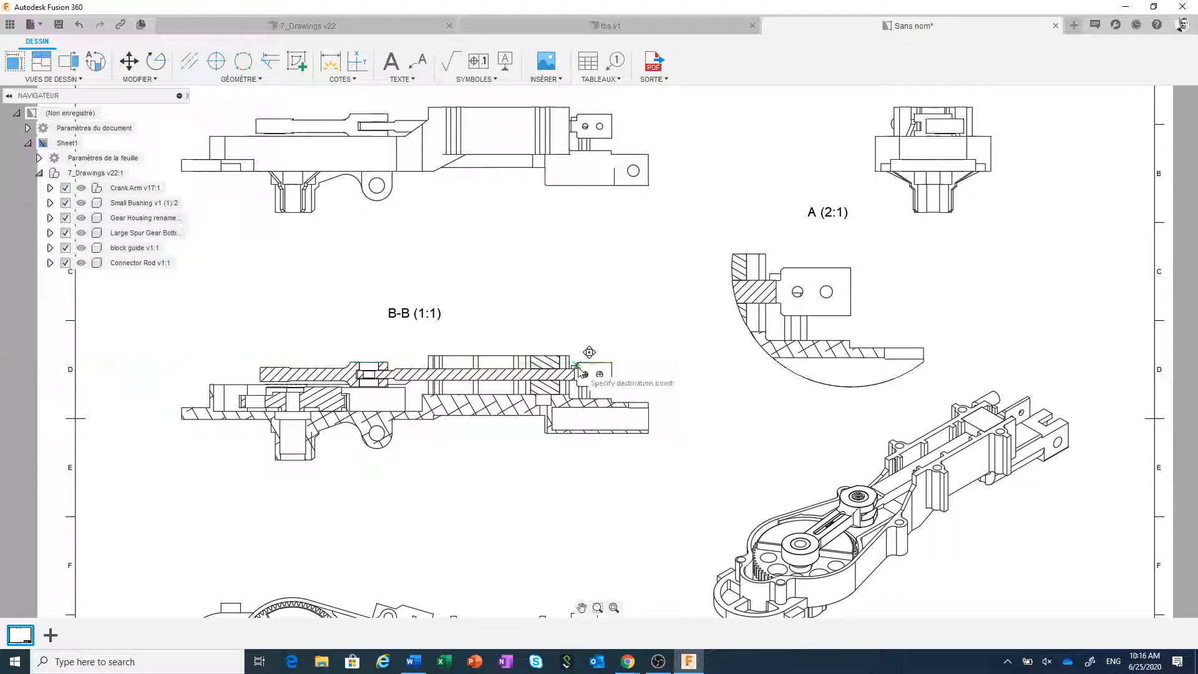
pyautogui.click(587, 350)
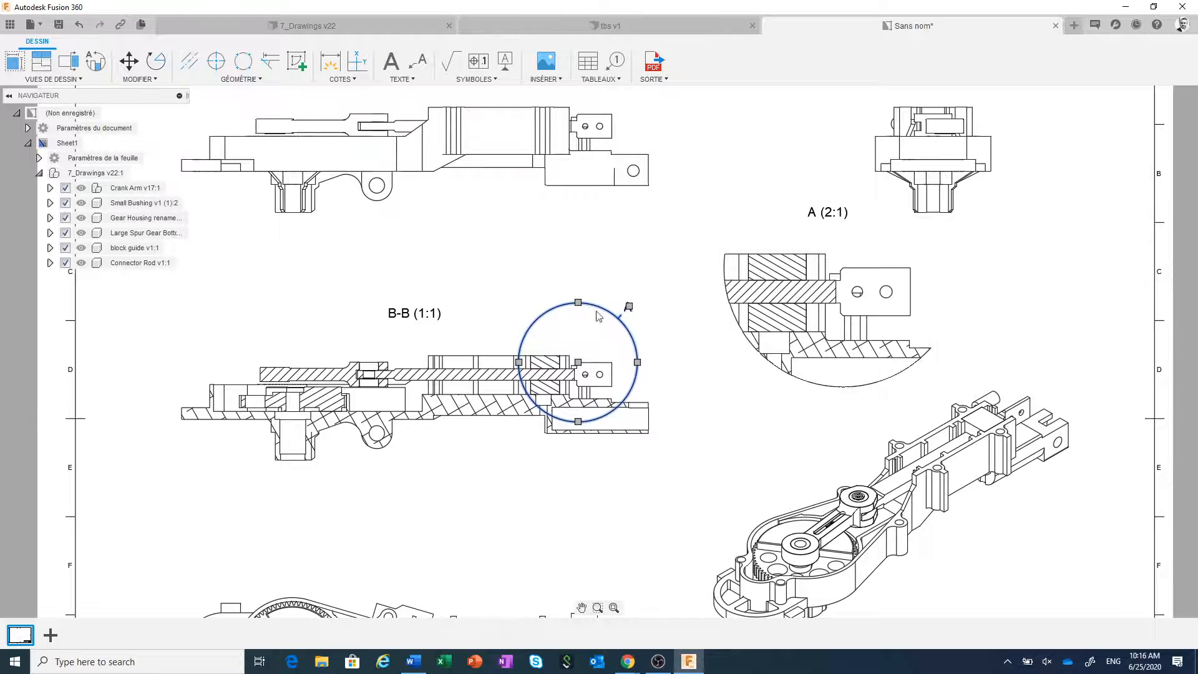
# - Shrink detail boundary A so its circle passes near the outer hole of the two-hole block
pyautogui.scroll(4, 568, 350)
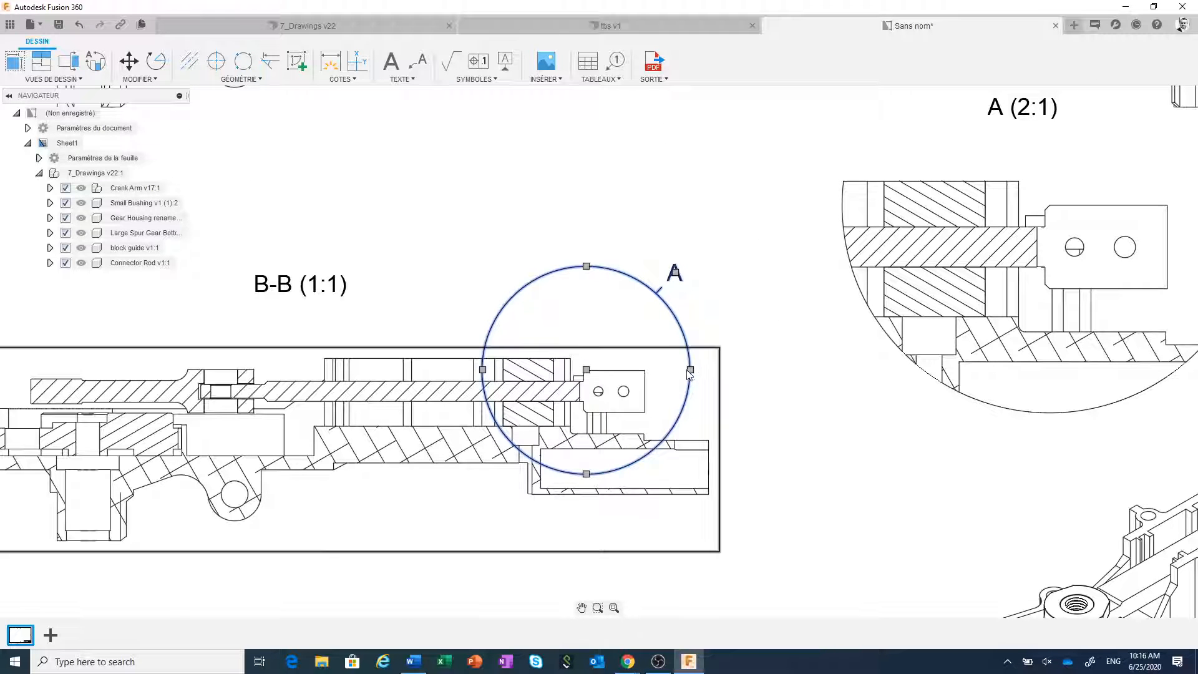
pyautogui.click(689, 370)
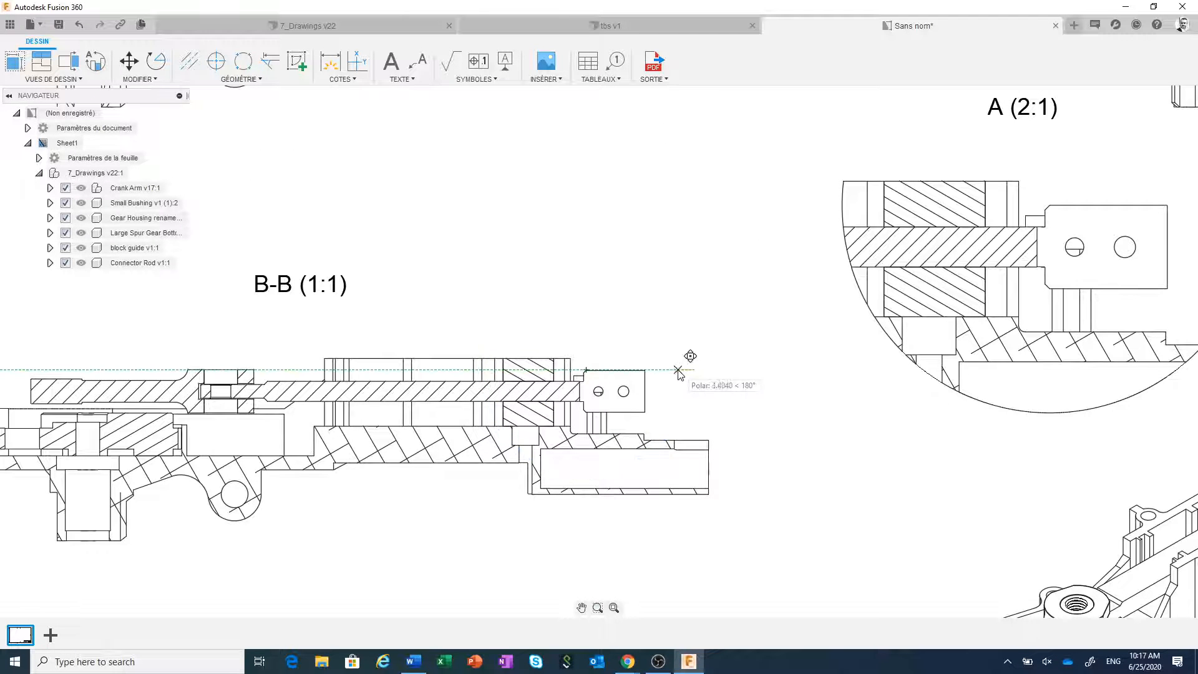
pyautogui.click(631, 371)
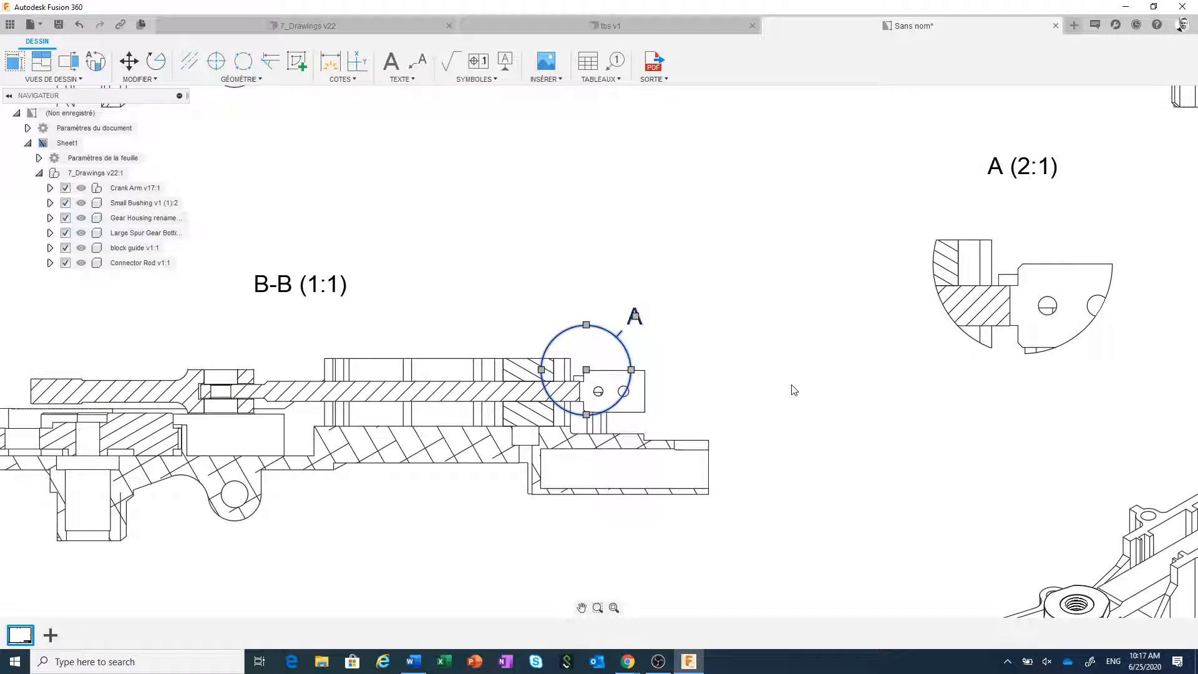
pyautogui.scroll(-5, 794, 390)
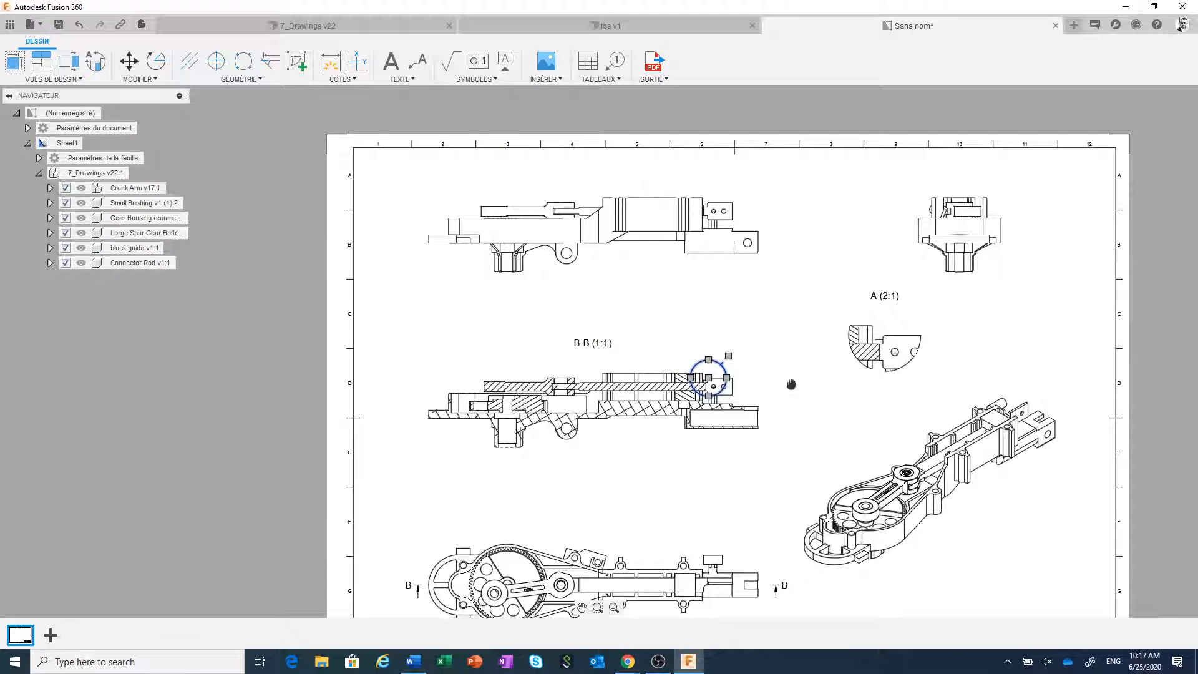
pyautogui.scroll(-3, 791, 385)
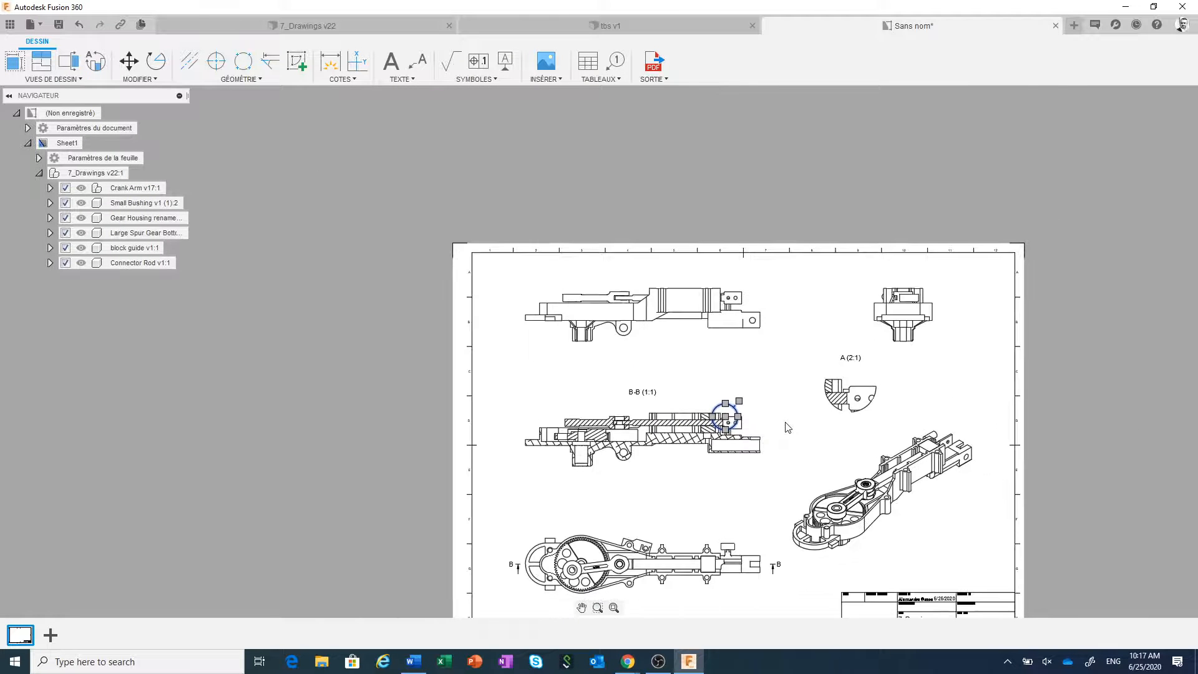
pyautogui.scroll(-1, 788, 427)
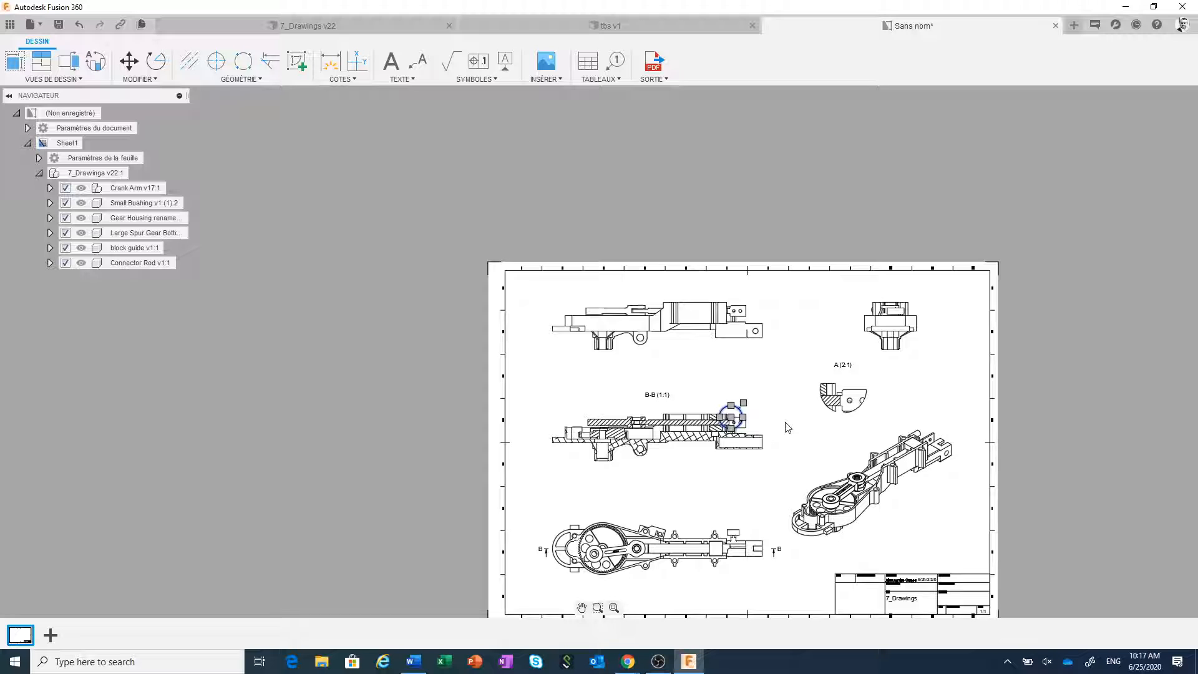
pyautogui.moveTo(725, 372)
pyautogui.mouseDown(button='middle')
pyautogui.moveTo(682, 376)
pyautogui.moveTo(645, 353)
pyautogui.mouseUp(button='middle')
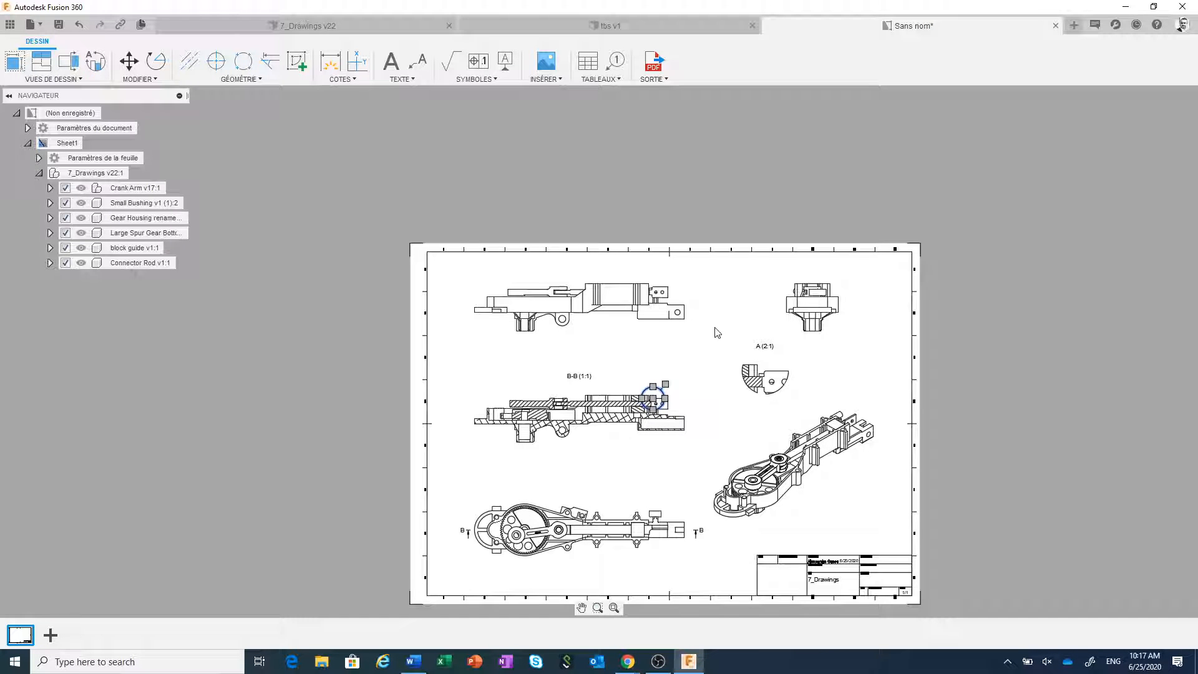
# - Open the projected side view's settings, review its appearance and edge visibility options, and close them
pyautogui.click(821, 305)
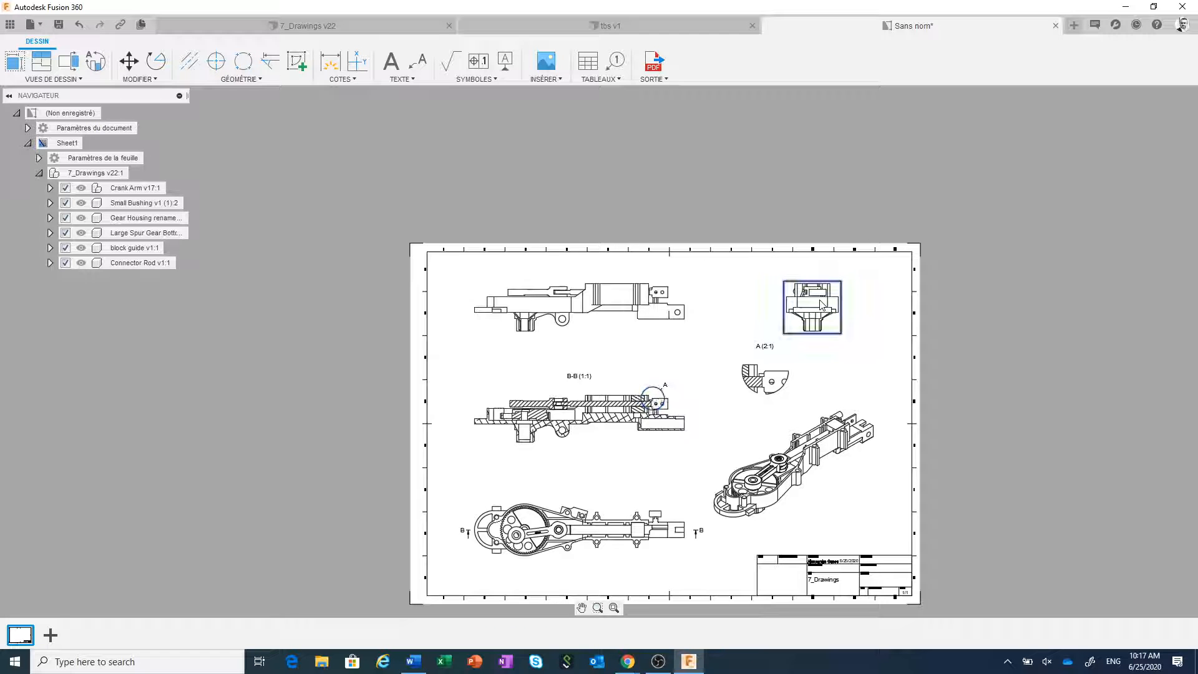
pyautogui.doubleClick(821, 305)
pyautogui.moveTo(1110, 135); pyautogui.dragTo(1013, 167)
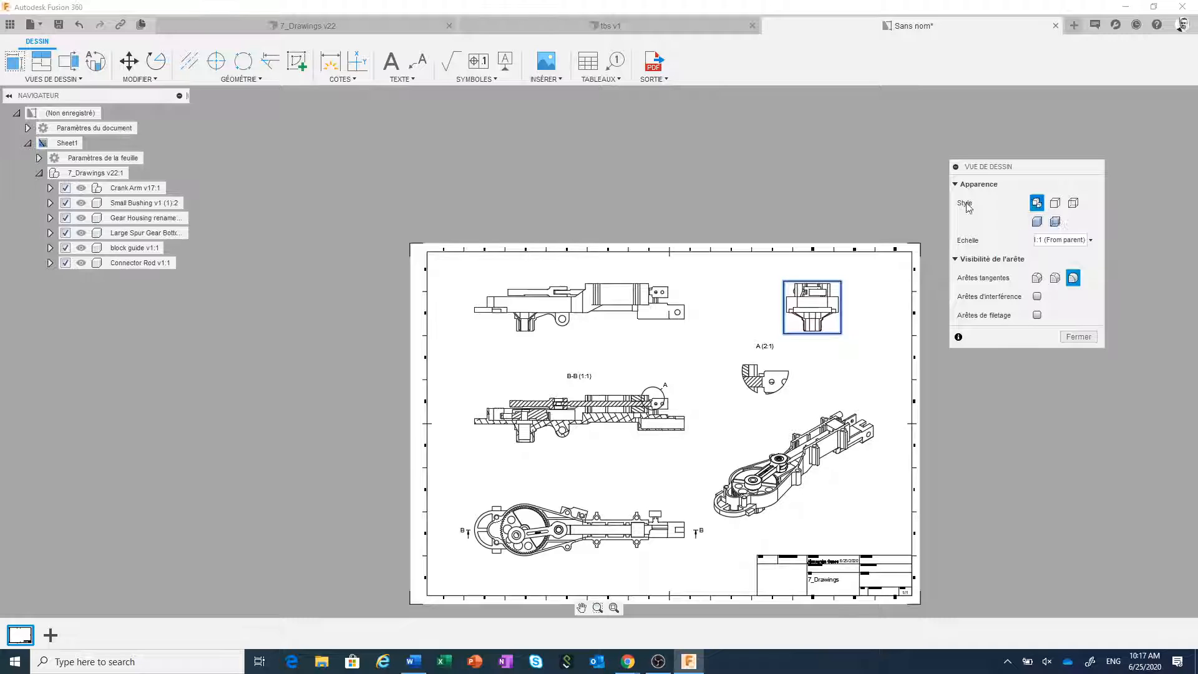
pyautogui.click(1079, 336)
pyautogui.scroll(2, 531, 340)
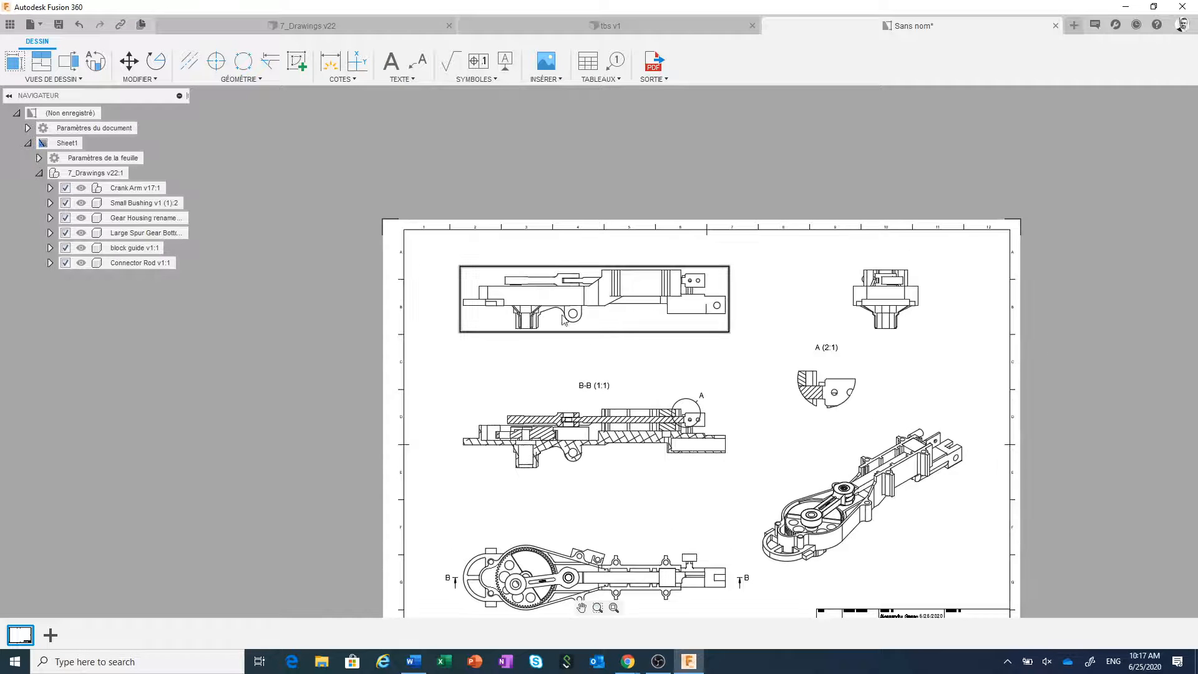
# - Try the hidden-edges and shaded styles on the front base view and restore its visible-edges style
pyautogui.doubleClick(645, 285)
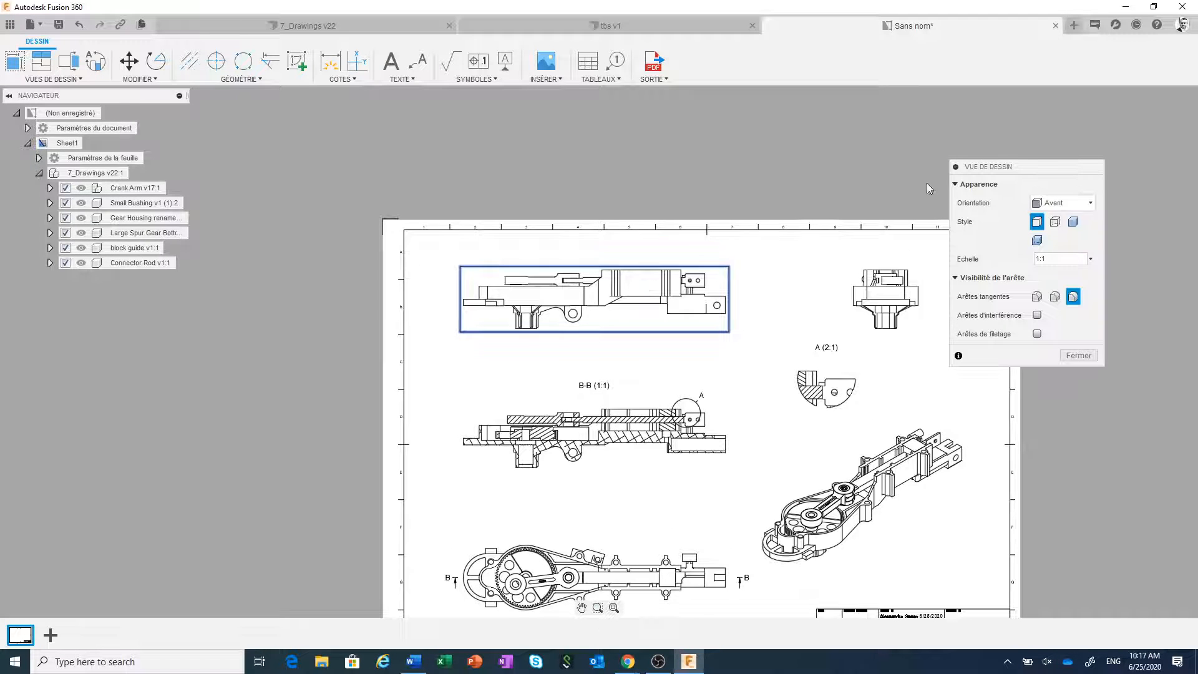
pyautogui.moveTo(1040, 171); pyautogui.dragTo(1113, 172)
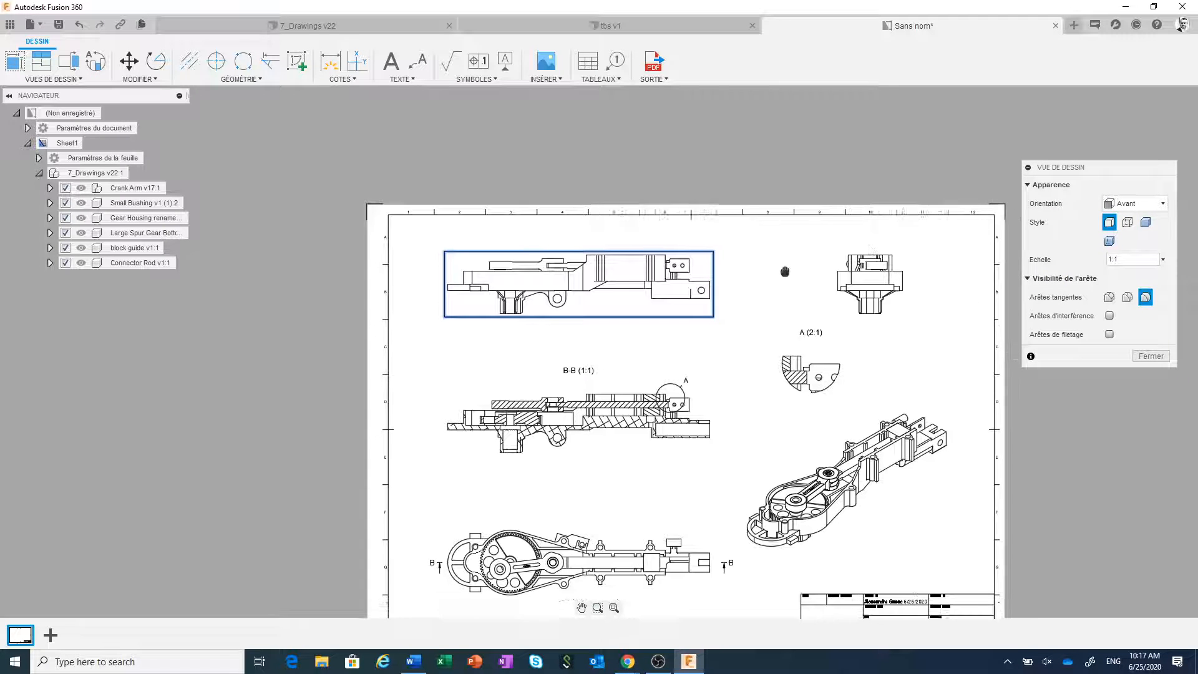
pyautogui.click(1127, 223)
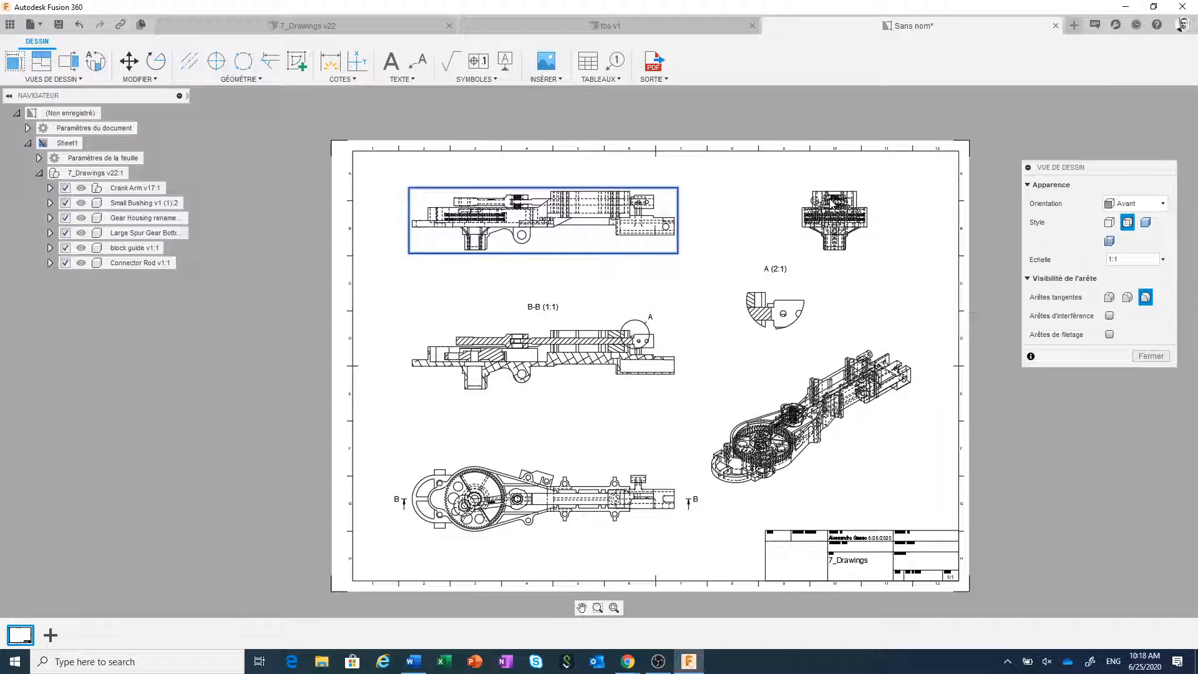
pyautogui.click(1146, 223)
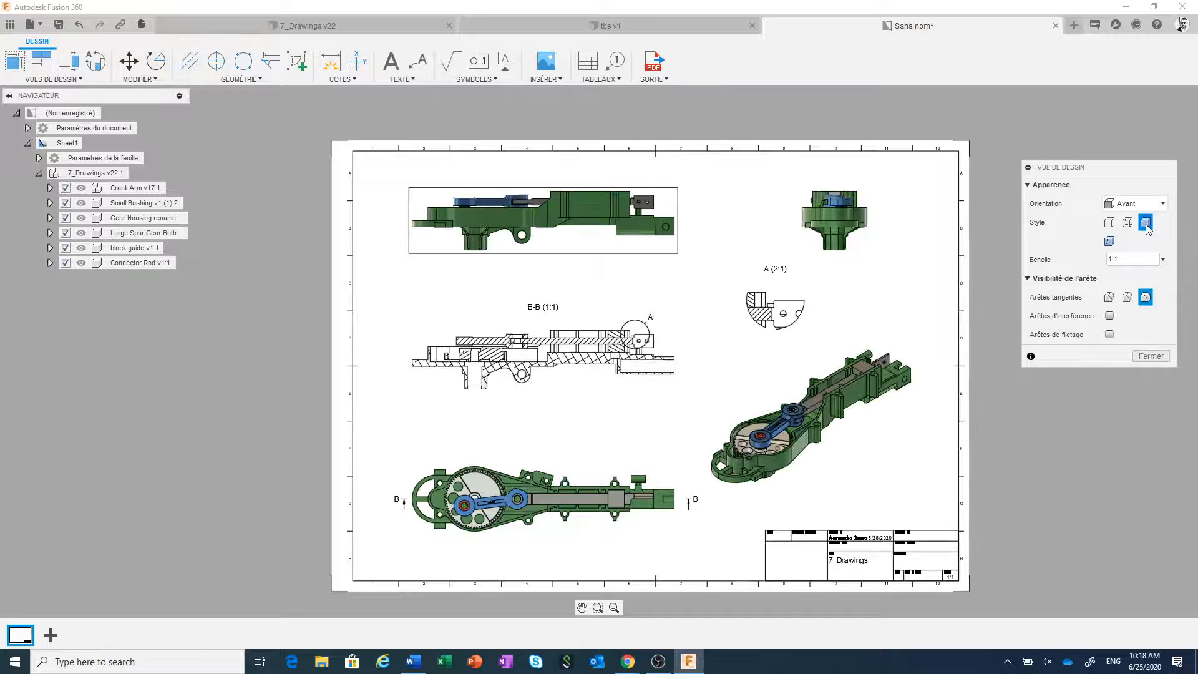
pyautogui.click(1109, 222)
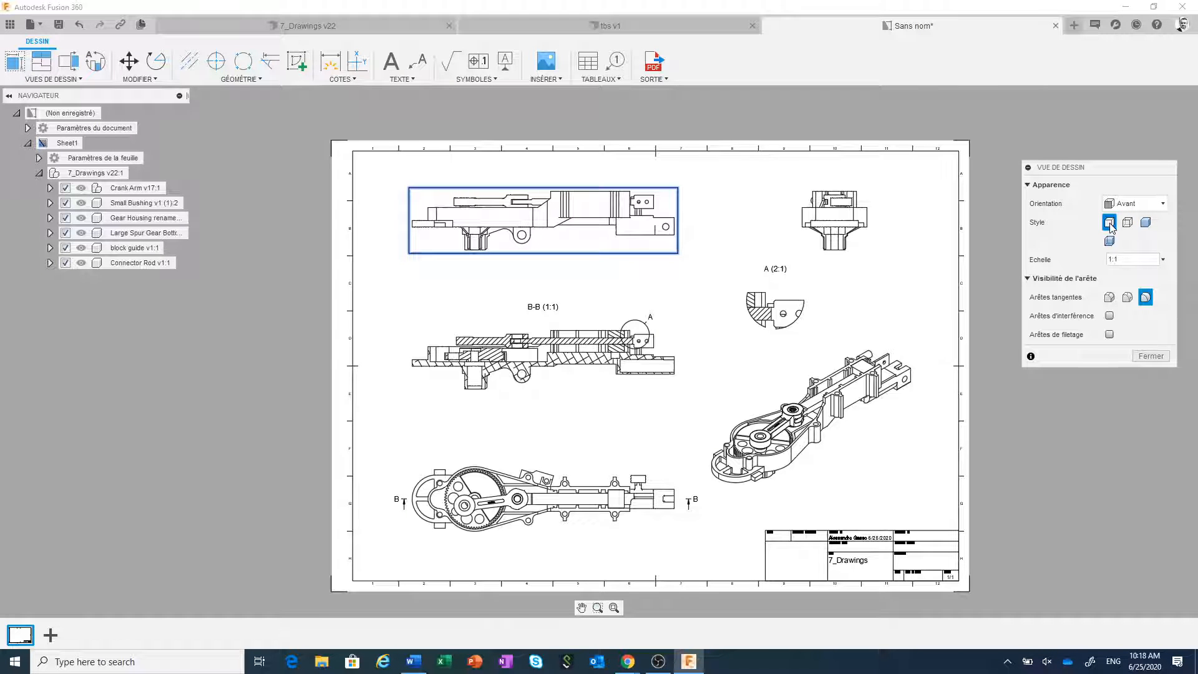
pyautogui.click(1151, 356)
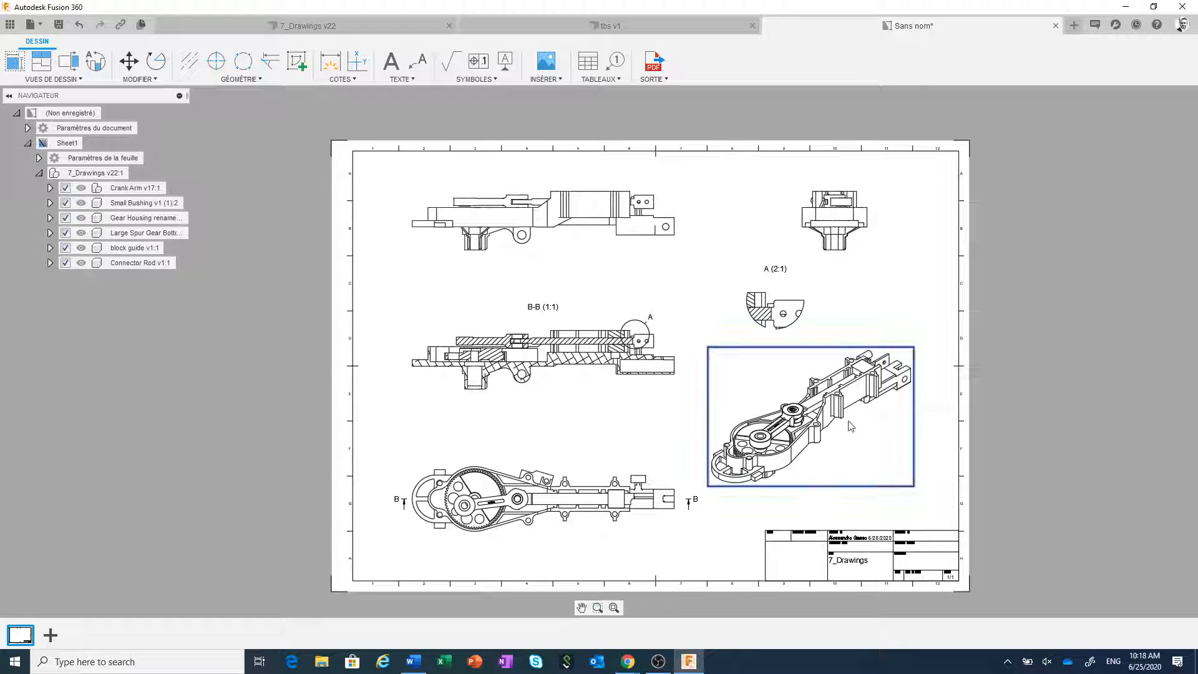
# - Set the isometric view's style to visible edges instead of inheriting from its parent, after trying the hidden-edges and shaded styles
pyautogui.doubleClick(851, 426)
pyautogui.moveTo(1102, 169)
pyautogui.mouseDown()
pyautogui.moveTo(1011, 178)
pyautogui.moveTo(1012, 302)
pyautogui.mouseUp()
pyautogui.scroll(2, 907, 473)
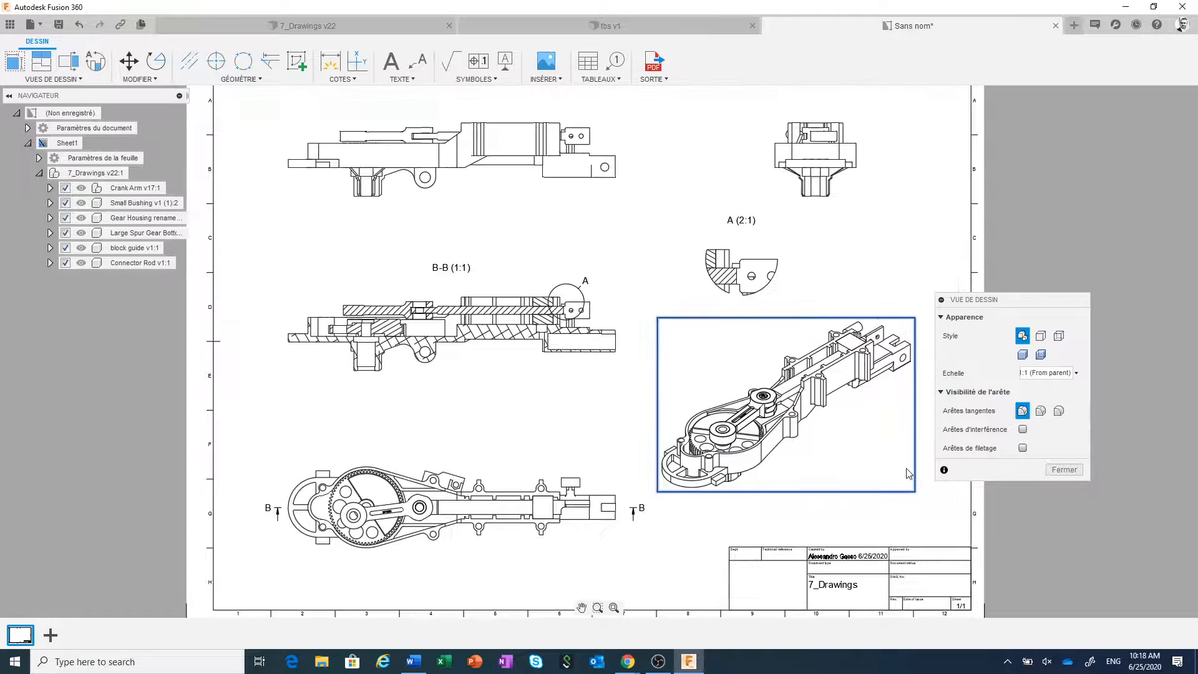
pyautogui.scroll(1, 908, 472)
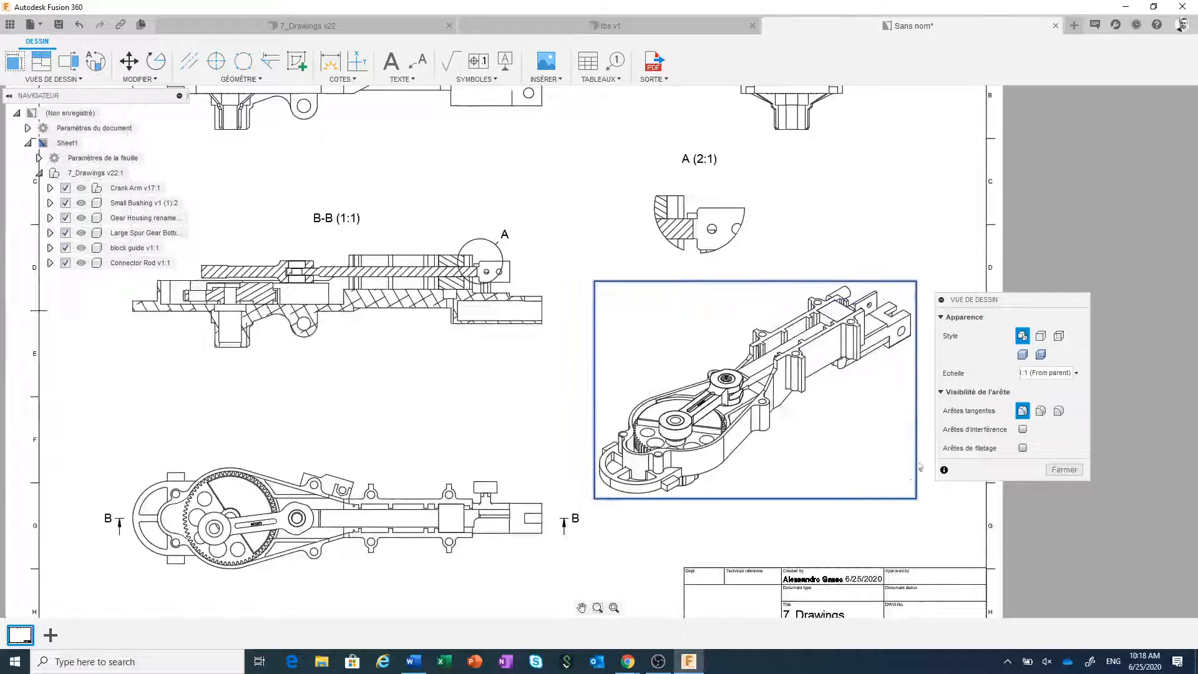
pyautogui.click(1058, 337)
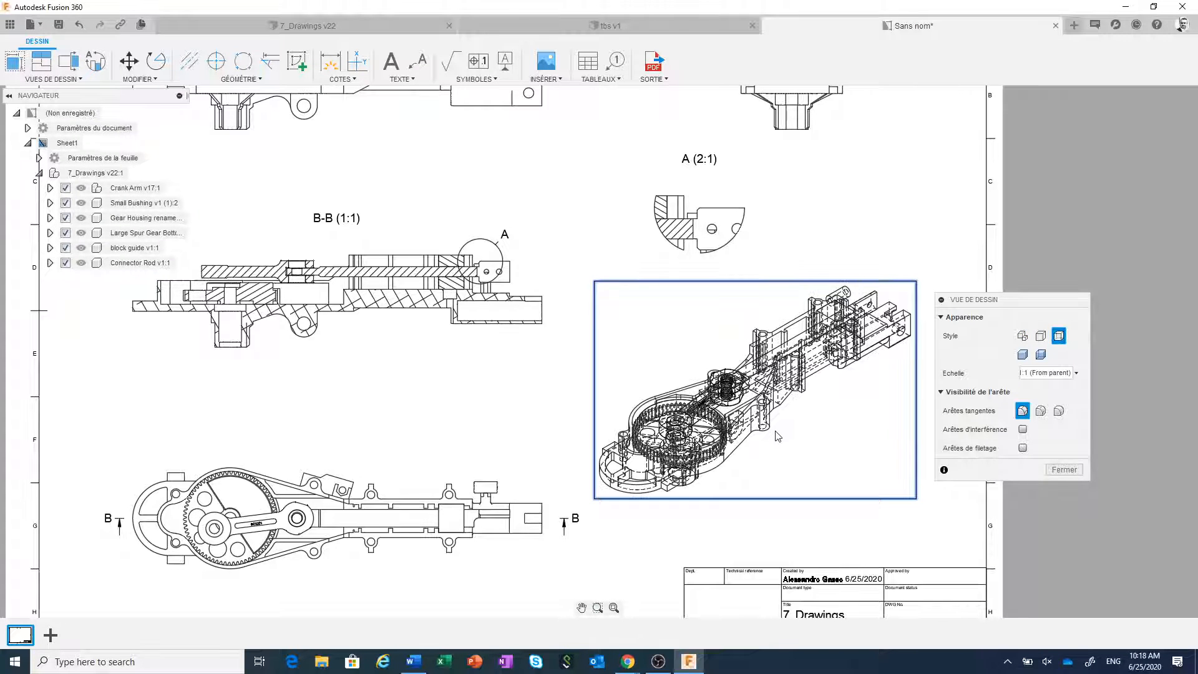
pyautogui.click(1041, 337)
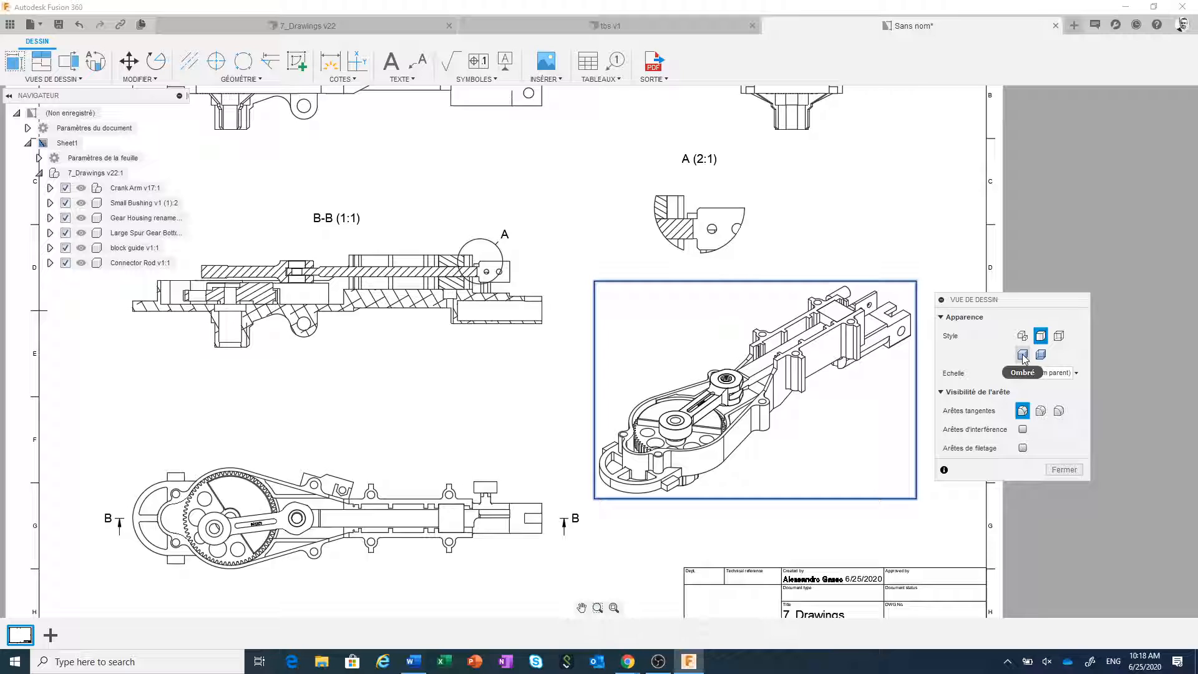
pyautogui.click(1023, 355)
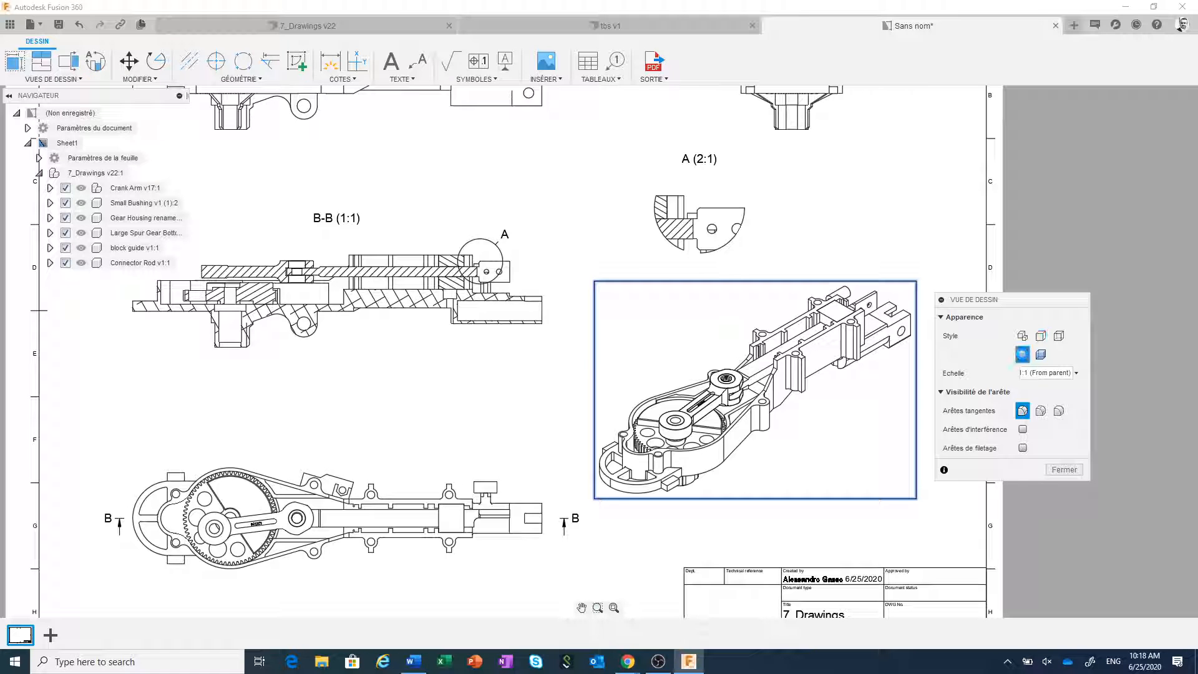
pyautogui.click(1039, 337)
# - Turn off tangent edges in the isometric view after trying the shortened option, and close the view settings
pyautogui.scroll(3, 781, 446)
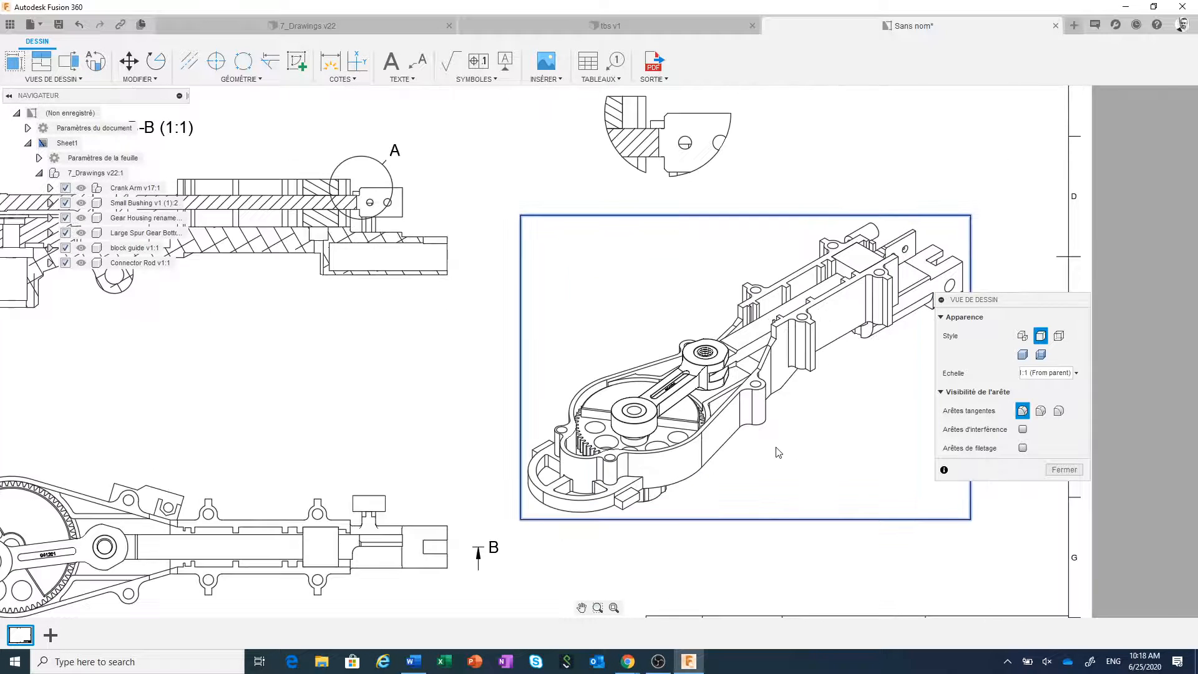
pyautogui.scroll(3, 699, 402)
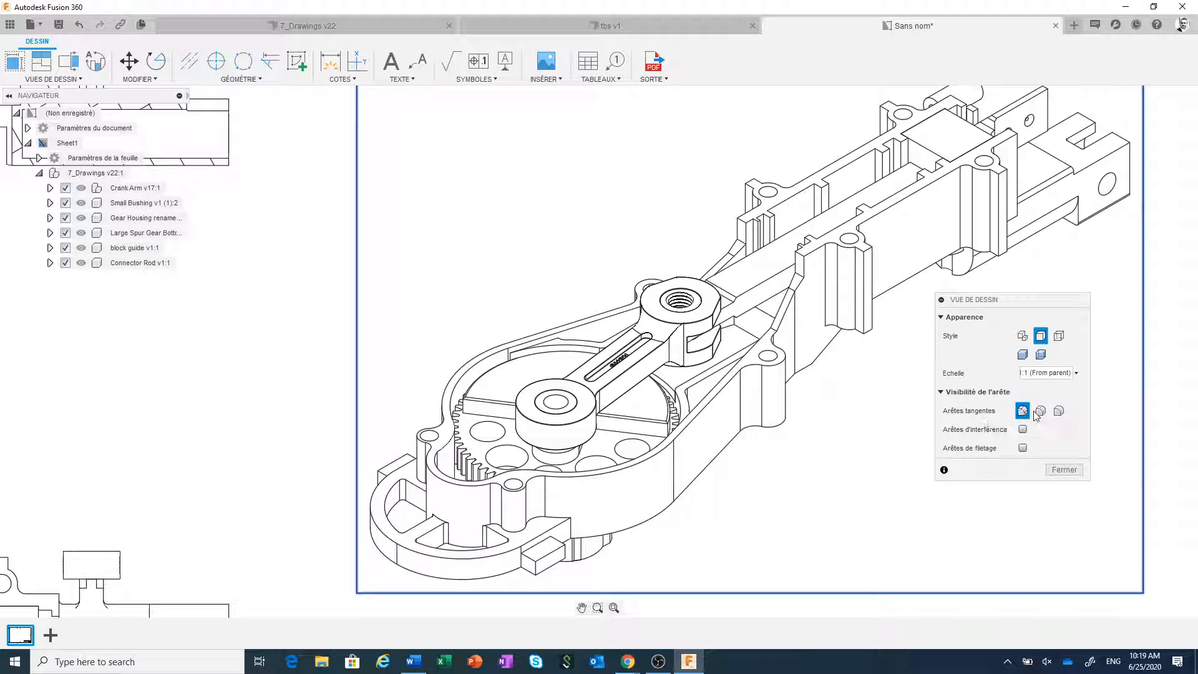
pyautogui.click(1040, 411)
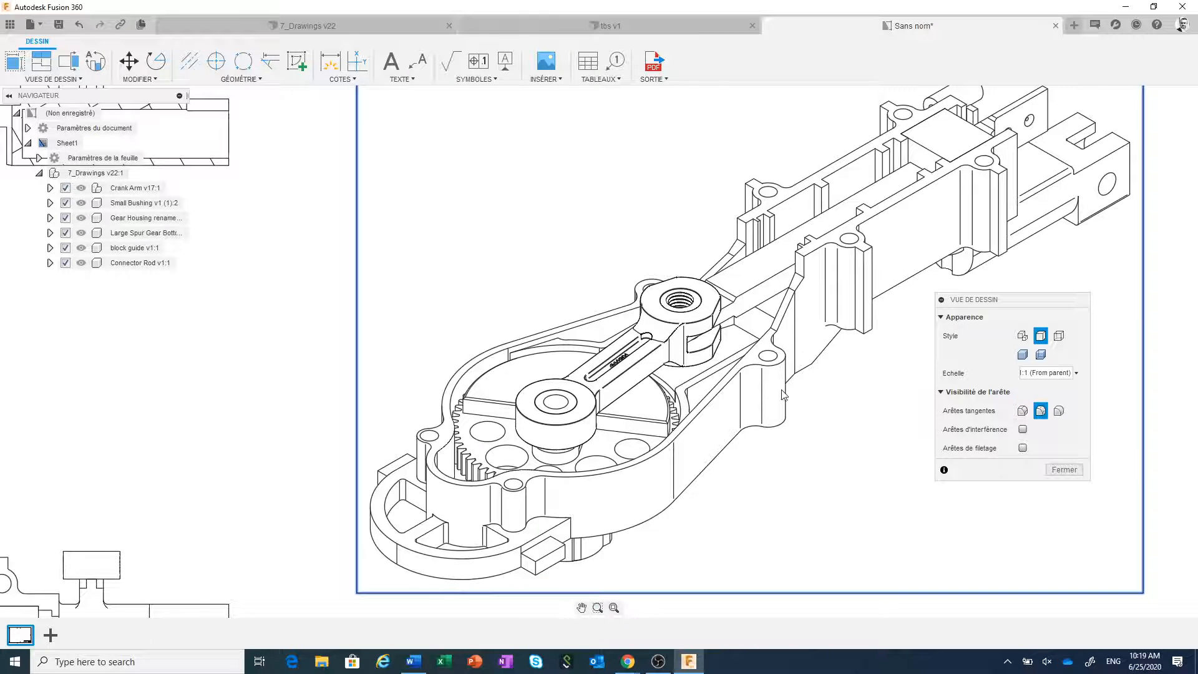
pyautogui.scroll(2, 779, 392)
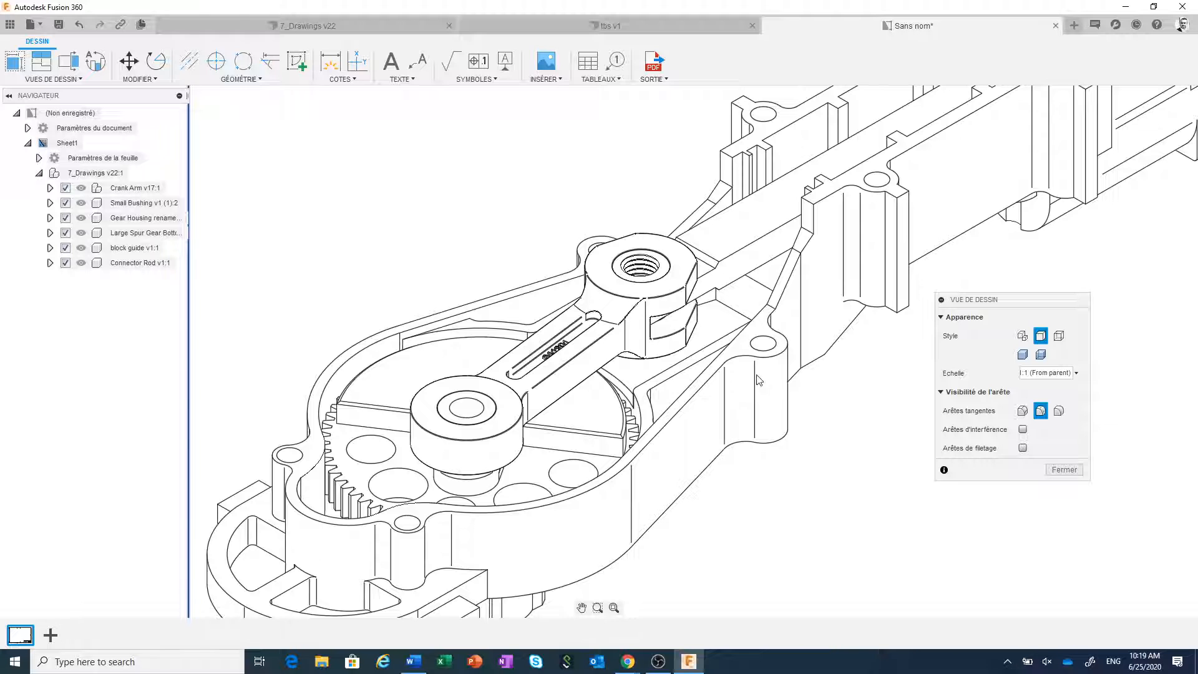
pyautogui.click(1058, 411)
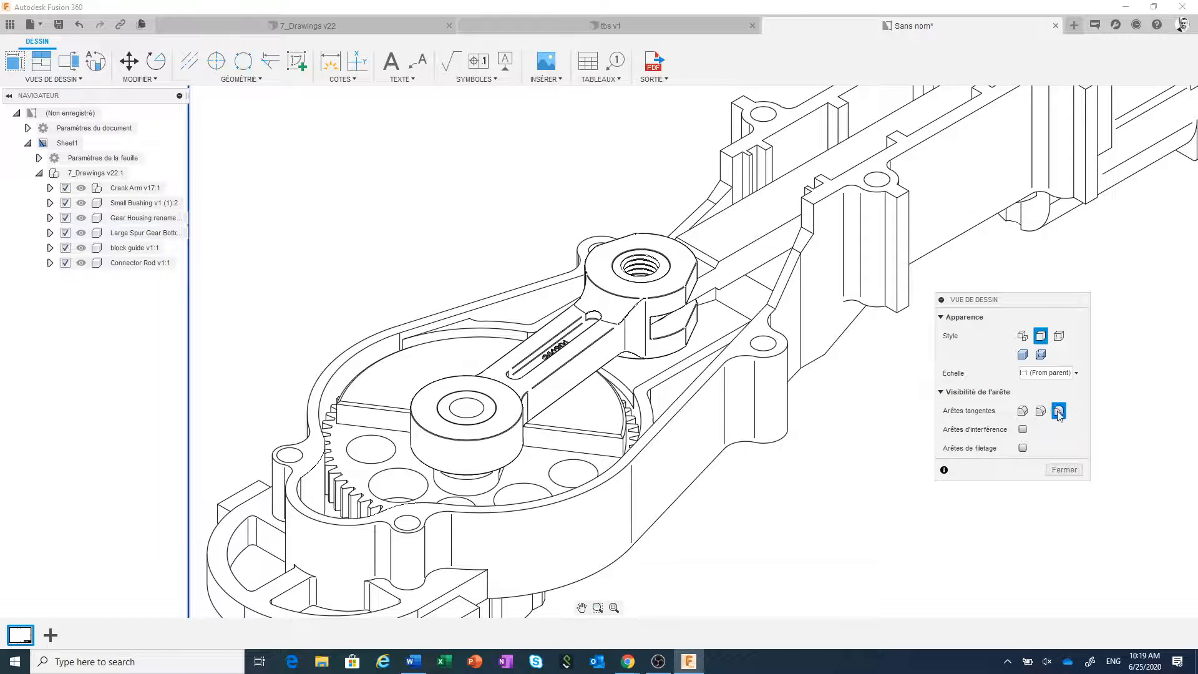
pyautogui.click(1065, 470)
pyautogui.scroll(-6, 909, 462)
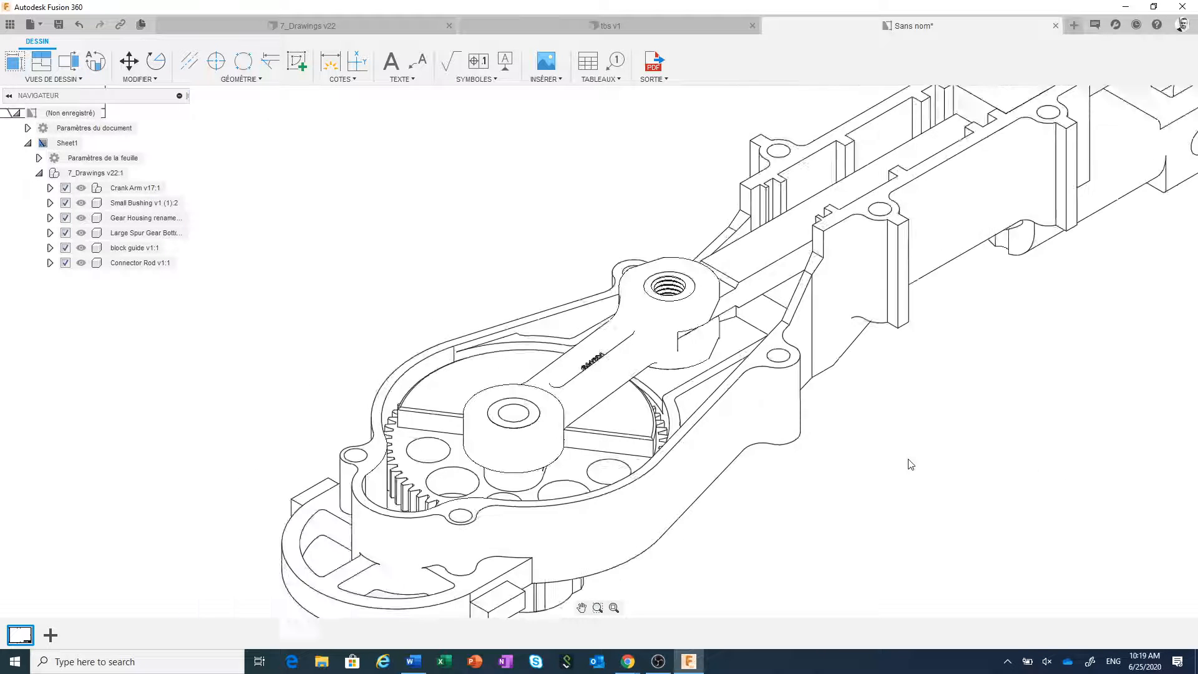
pyautogui.scroll(-2, 909, 464)
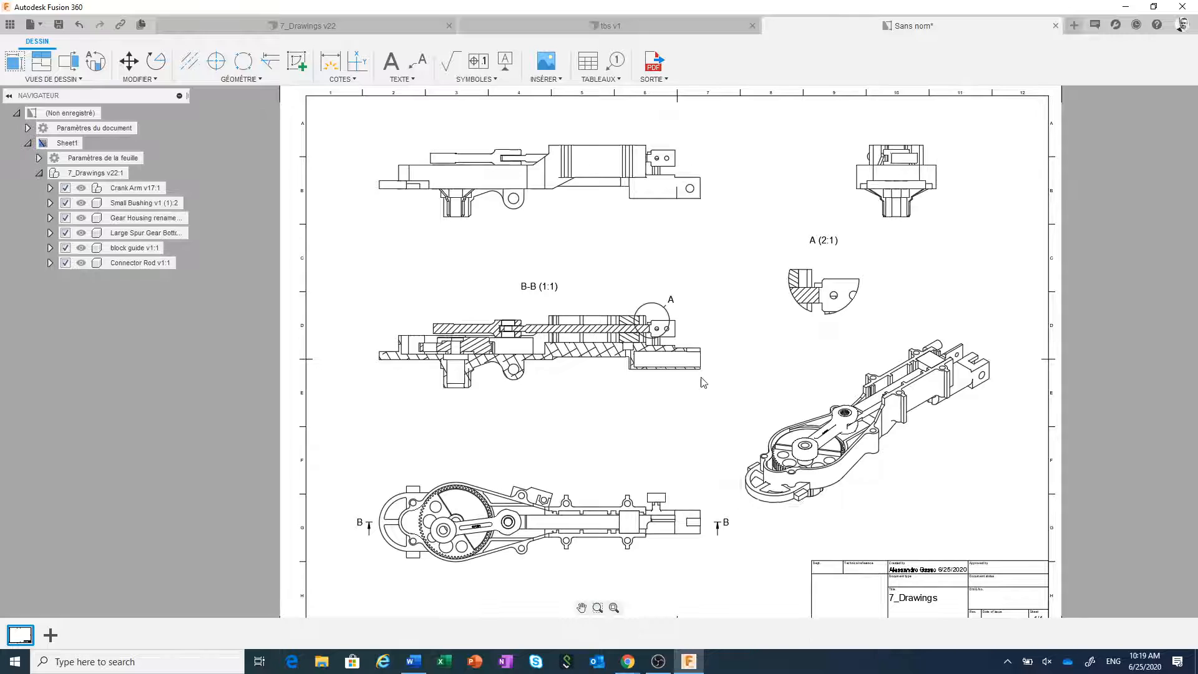
# - Reposition the front base view on the sheet, staying clear of the isometric and detail views
pyautogui.scroll(-2, 735, 354)
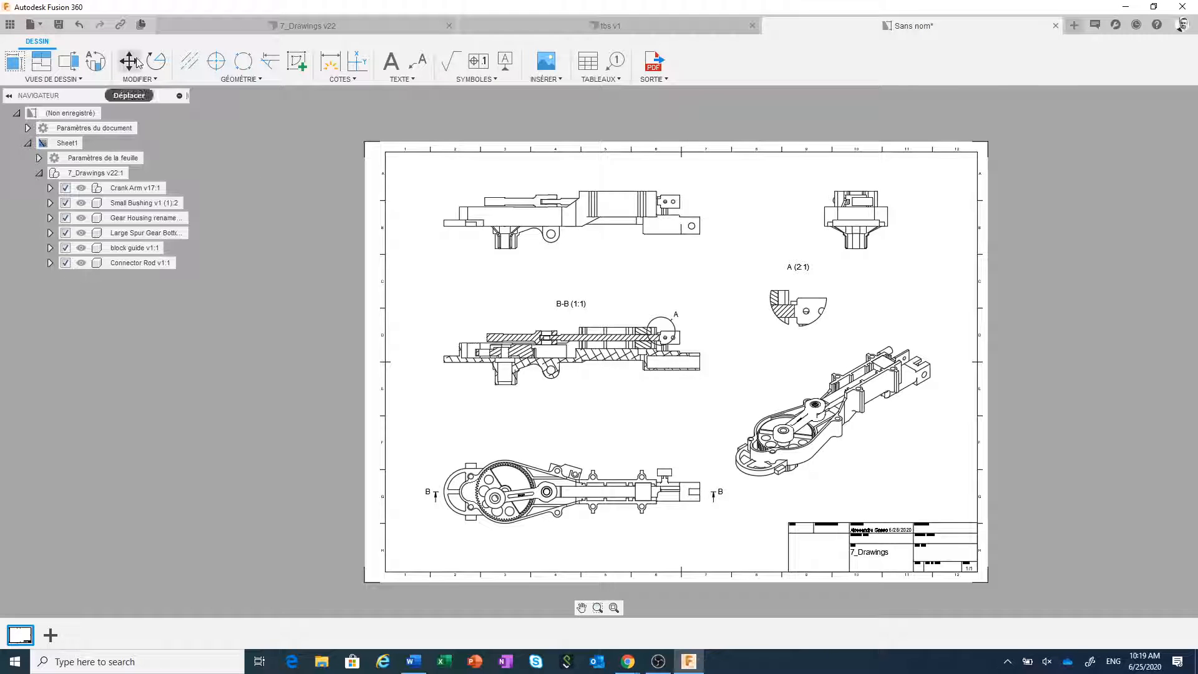
pyautogui.scroll(1, 588, 273)
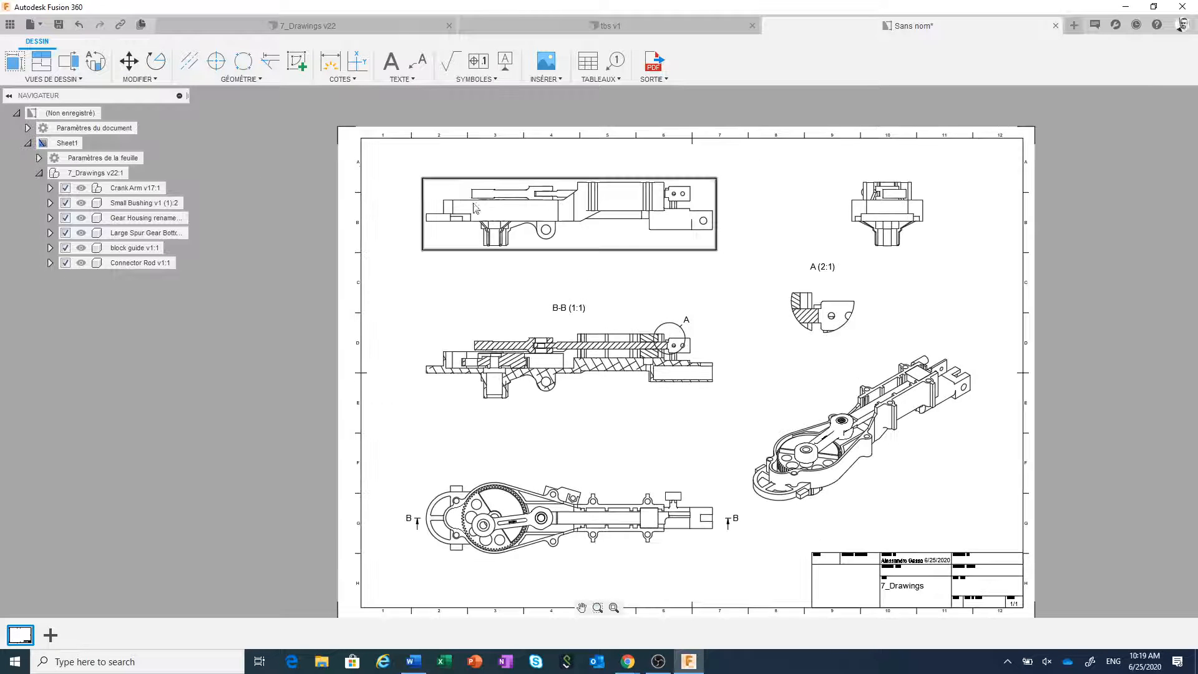
pyautogui.click(588, 221)
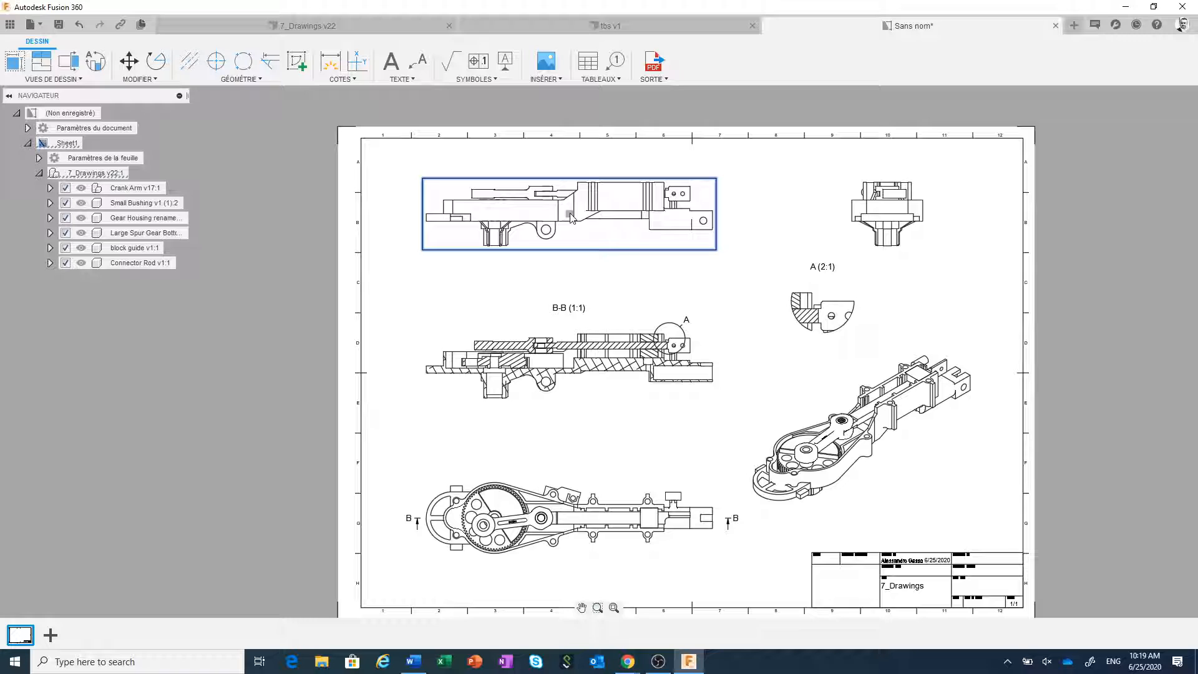
pyautogui.moveTo(569, 216); pyautogui.dragTo(606, 236)
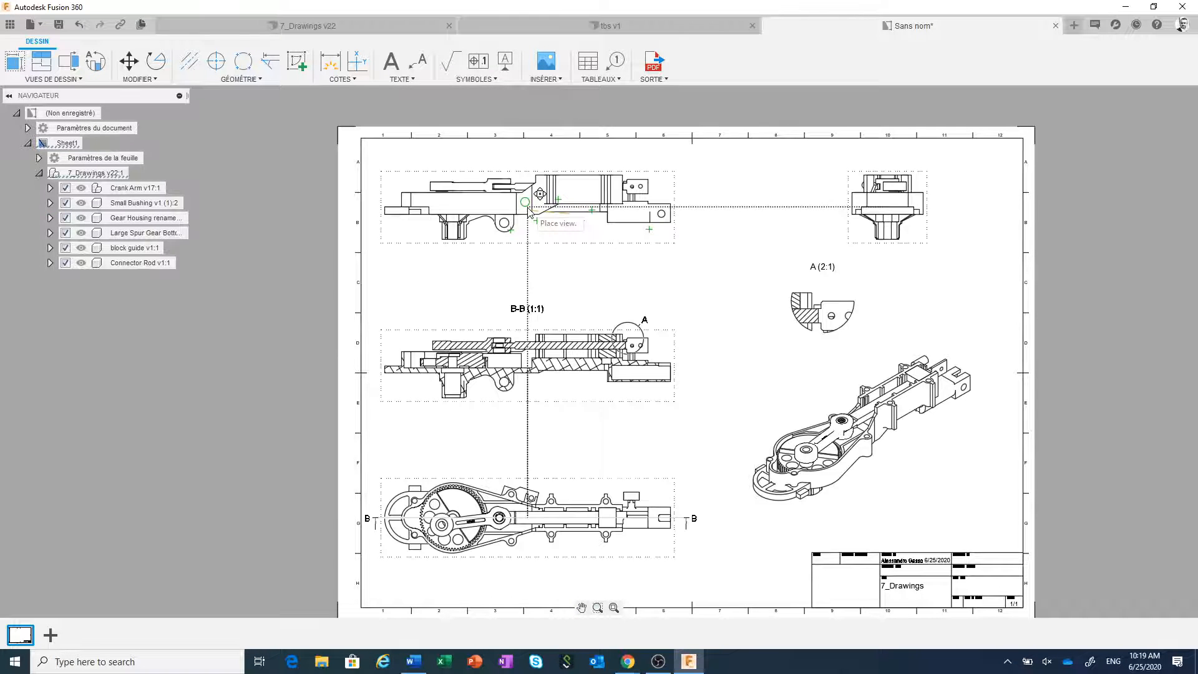
pyautogui.click(562, 219)
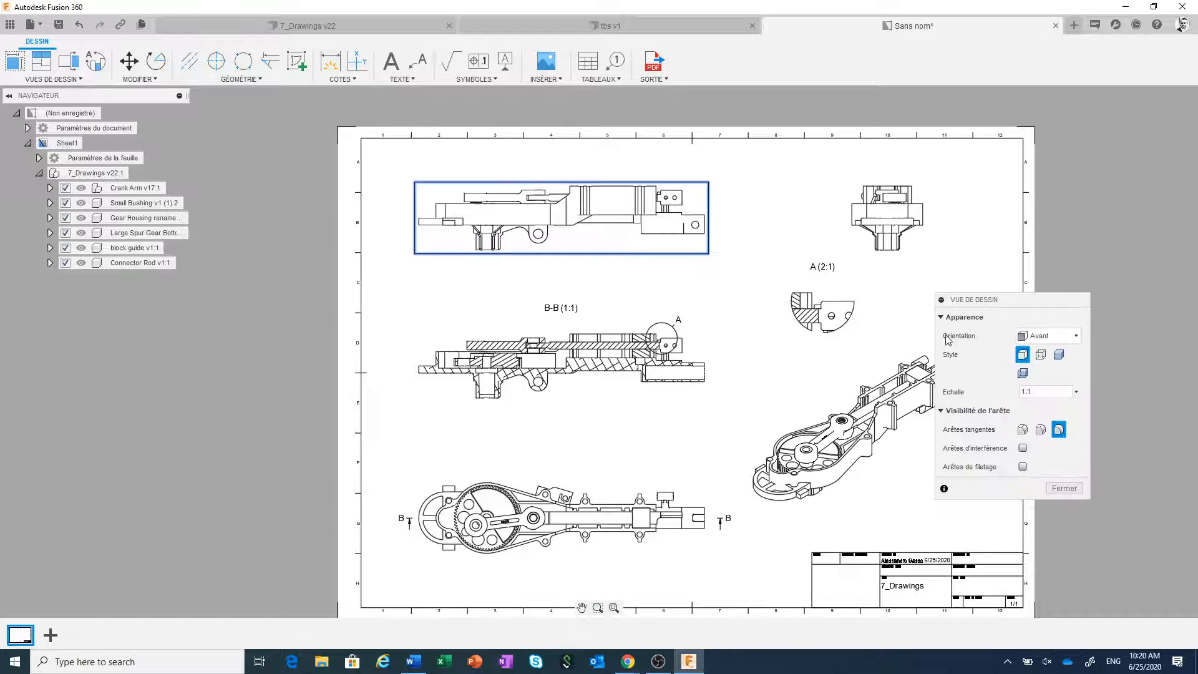
# - Try a 1:2 scale on the front base view, restore its 1:1 scale and close the view settings
pyautogui.click(1077, 392)
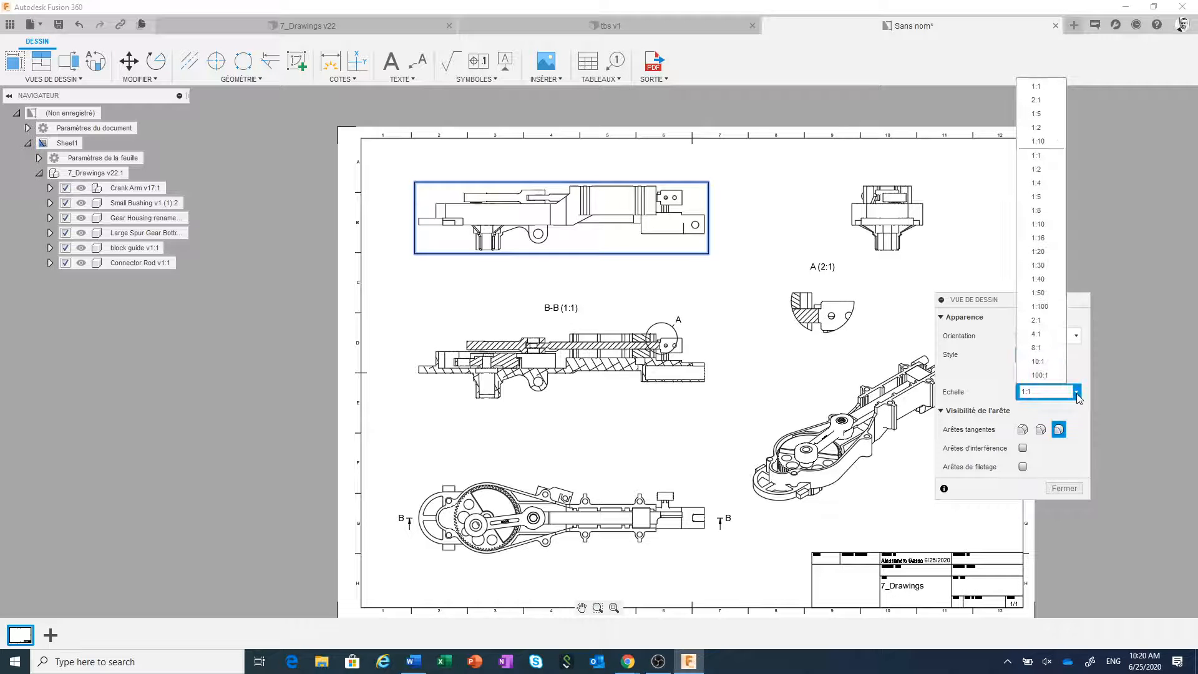
pyautogui.click(1036, 127)
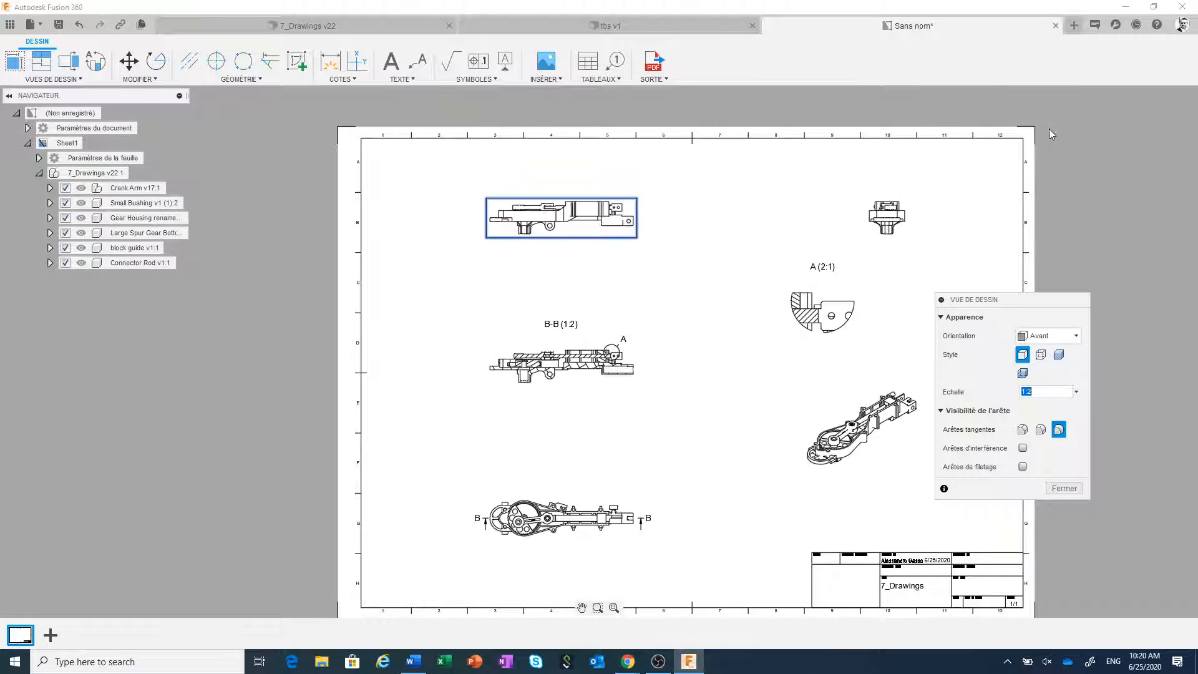
pyautogui.click(1076, 392)
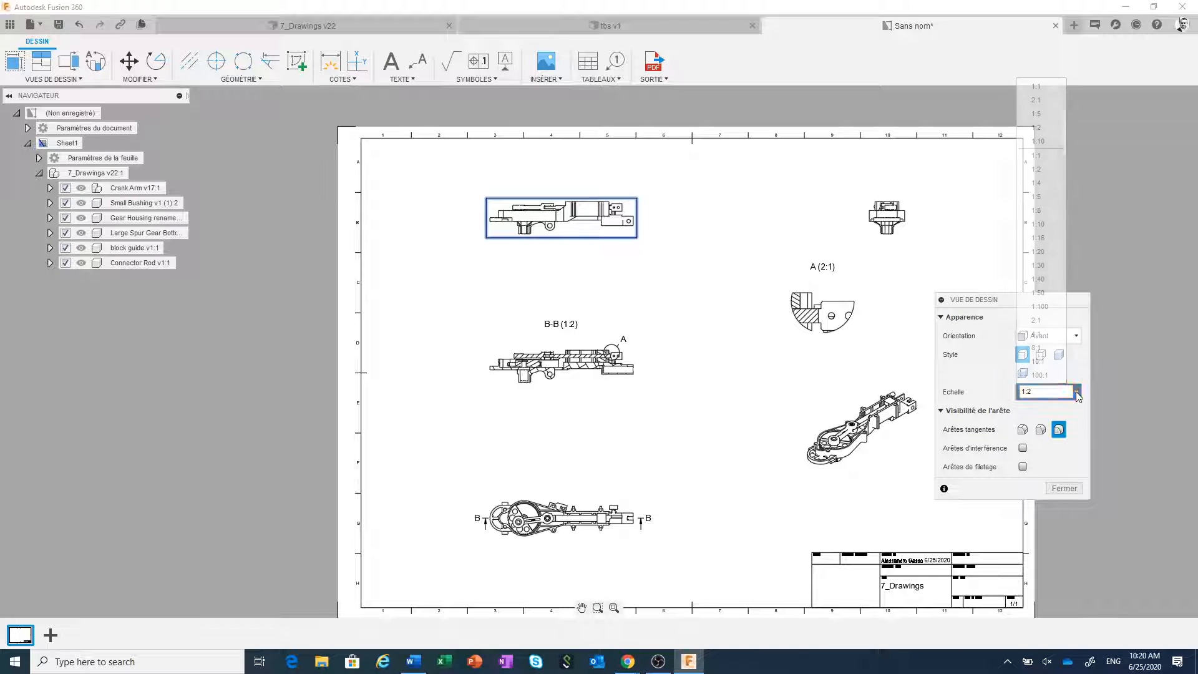
pyautogui.click(1043, 86)
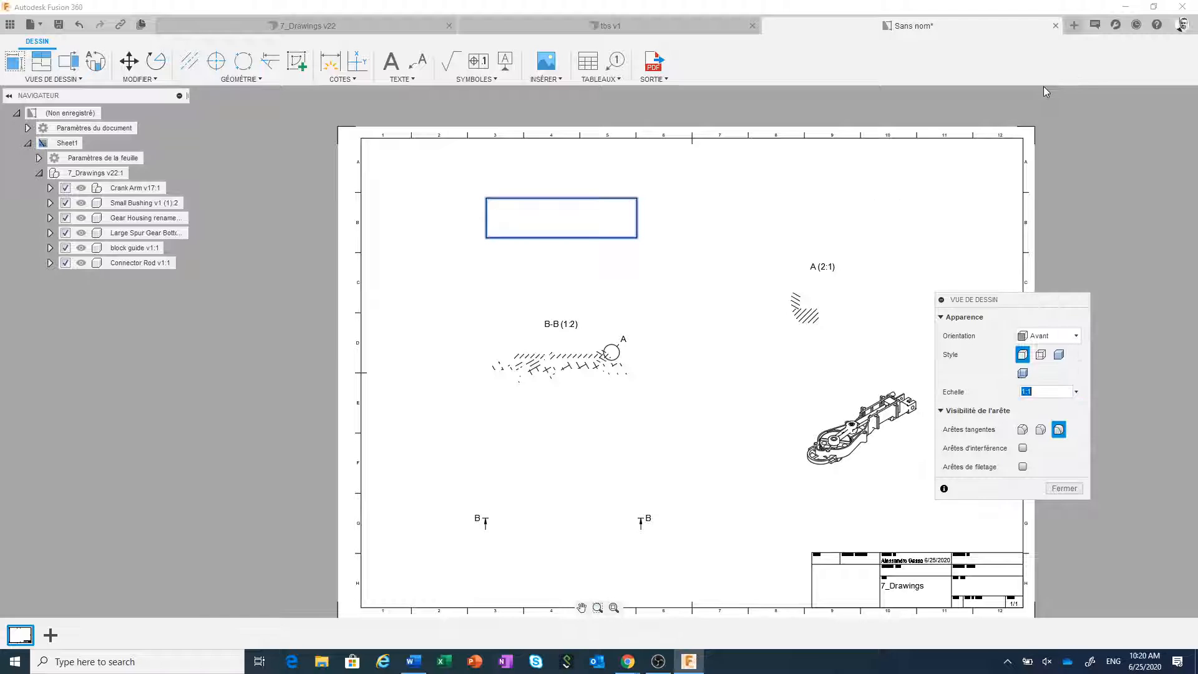
pyautogui.click(1063, 489)
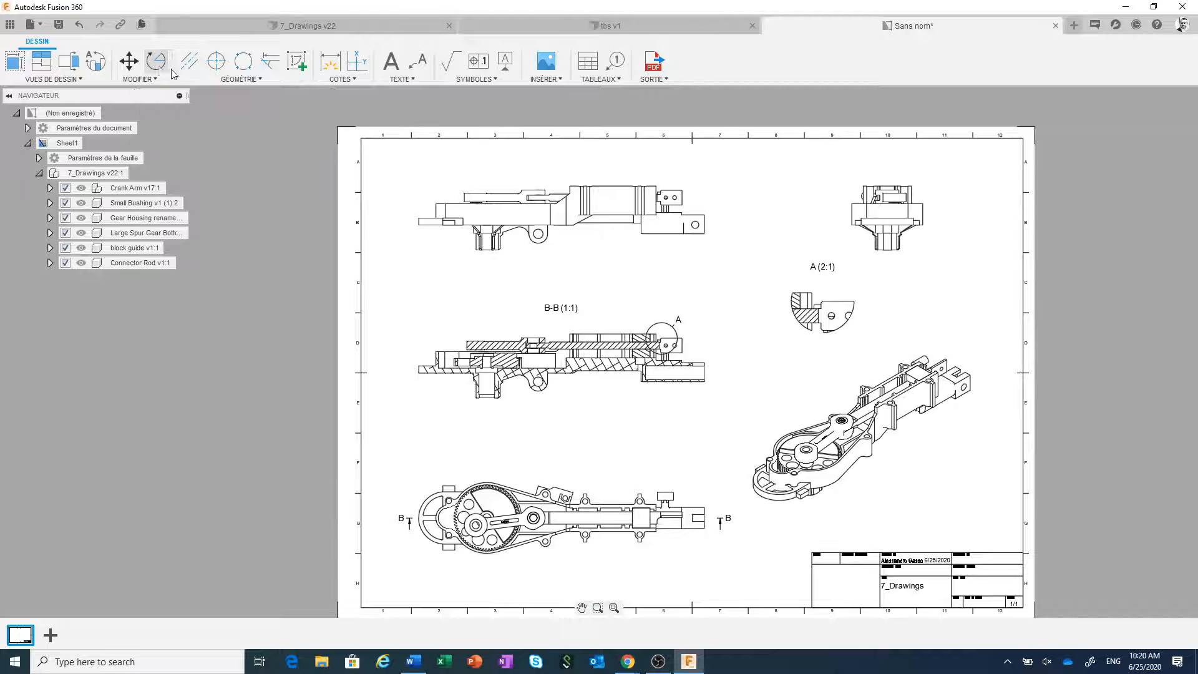
# - Rotate the projected side view upside down about its centre, and undo the rotation
pyautogui.scroll(2, 796, 245)
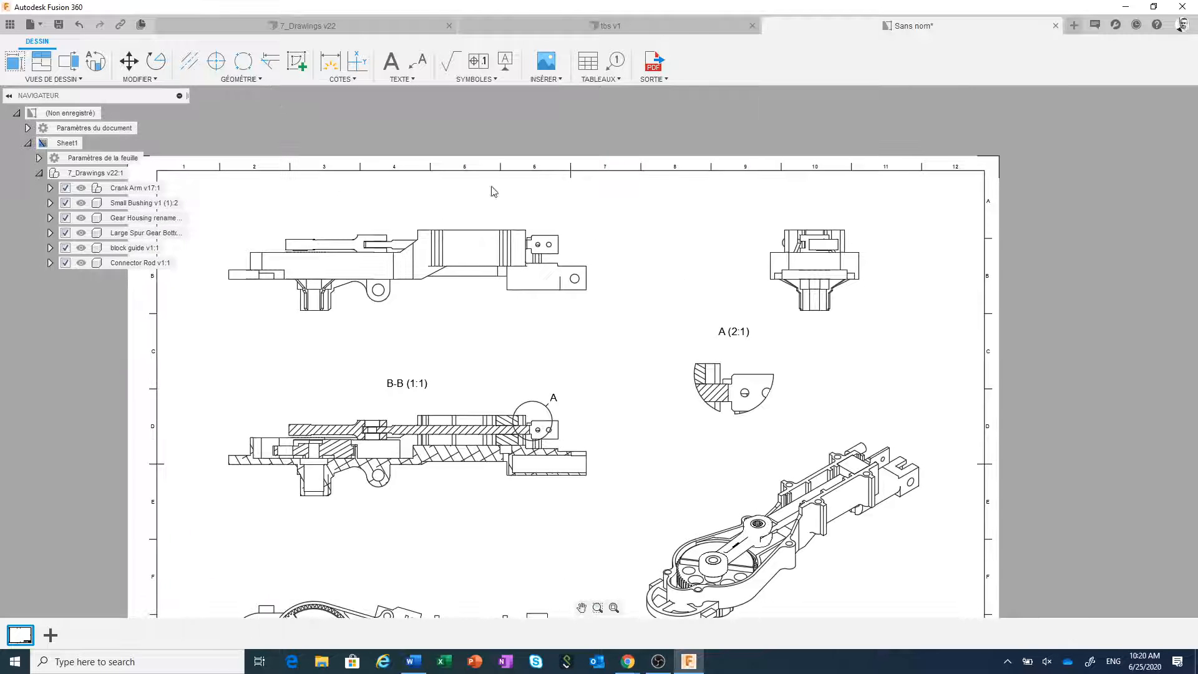
pyautogui.click(156, 61)
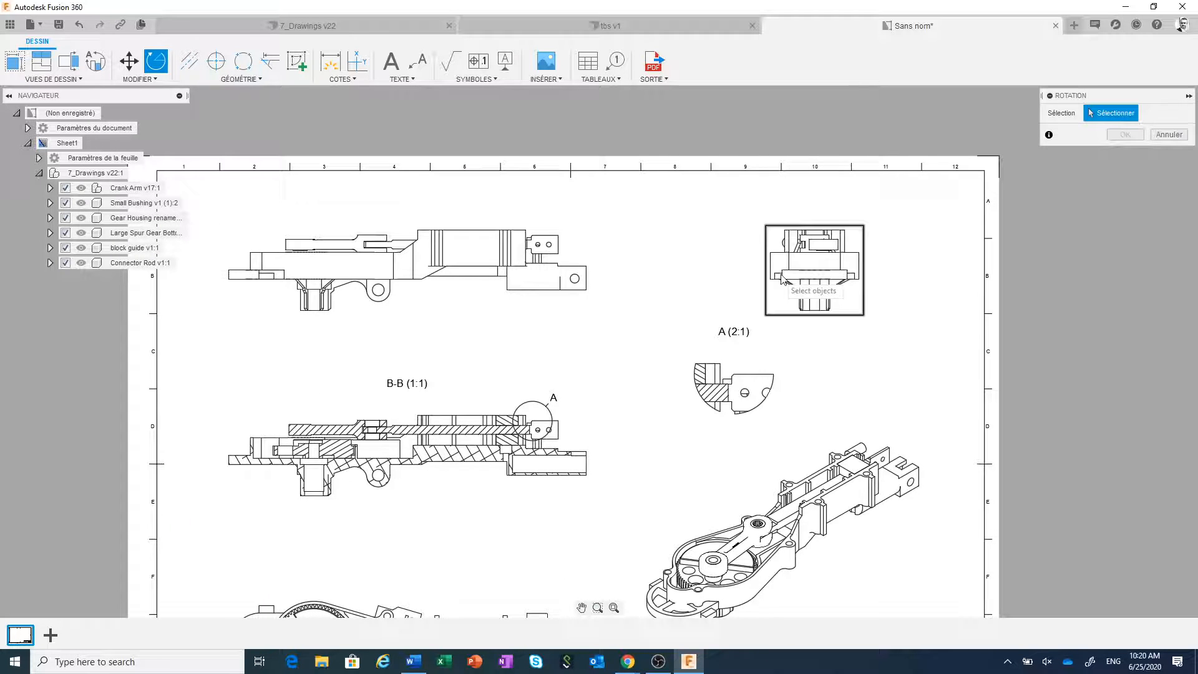
pyautogui.click(816, 267)
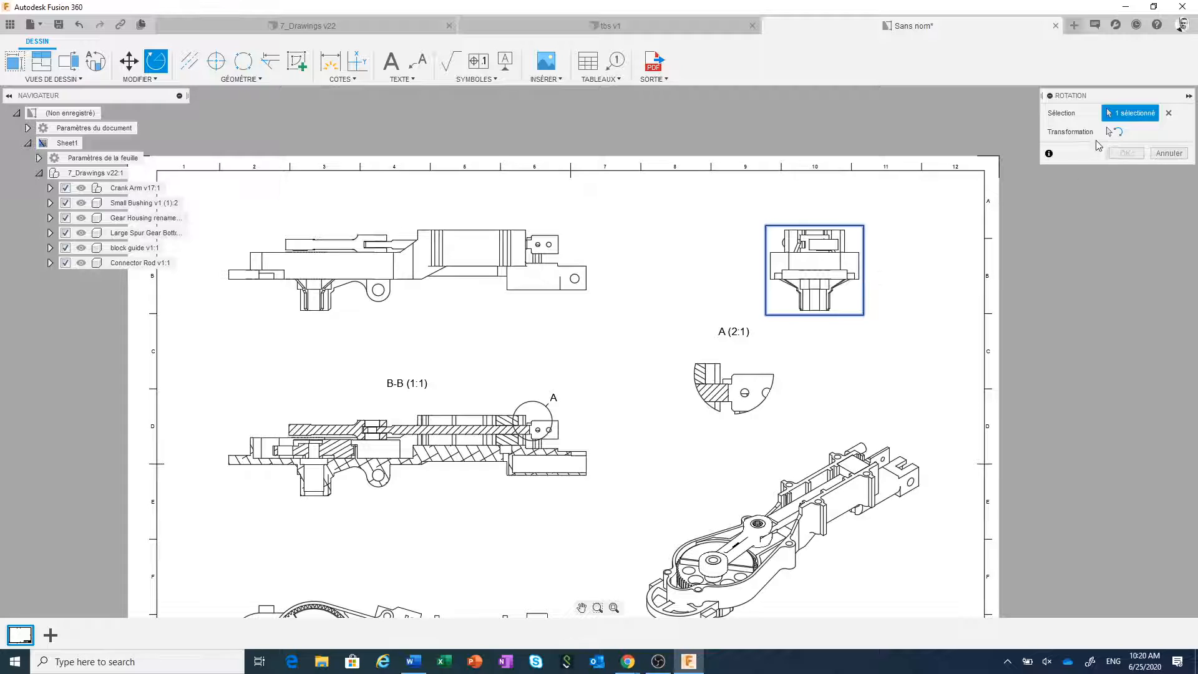
pyautogui.click(1110, 133)
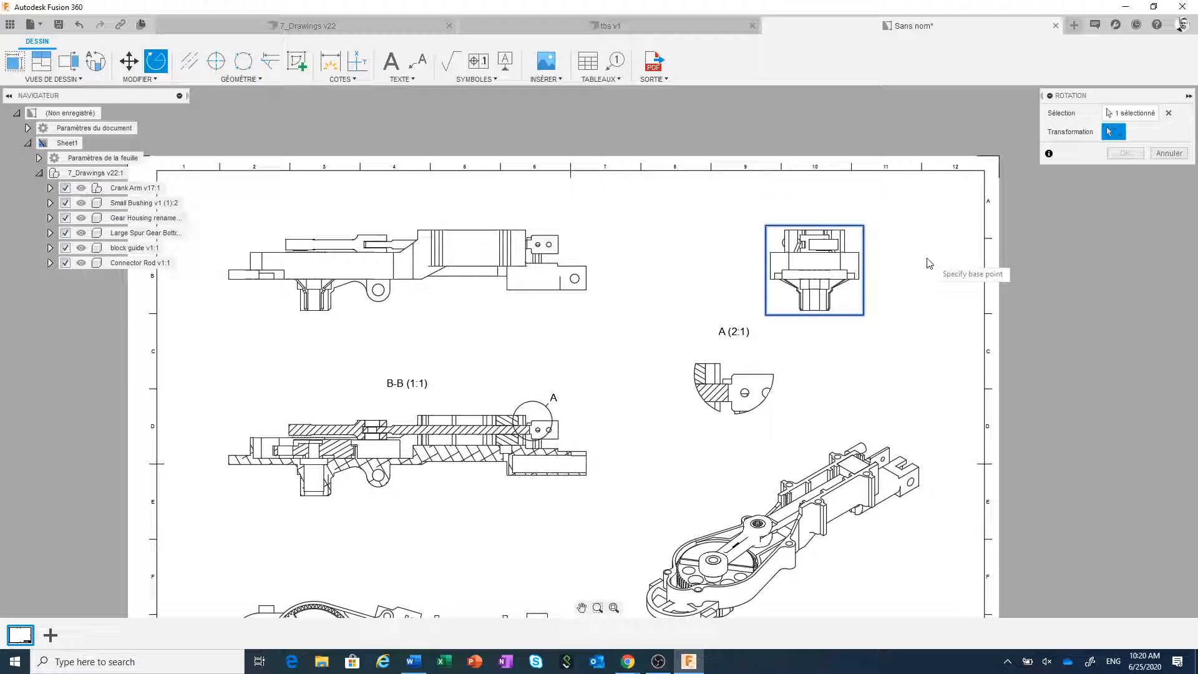
pyautogui.click(815, 271)
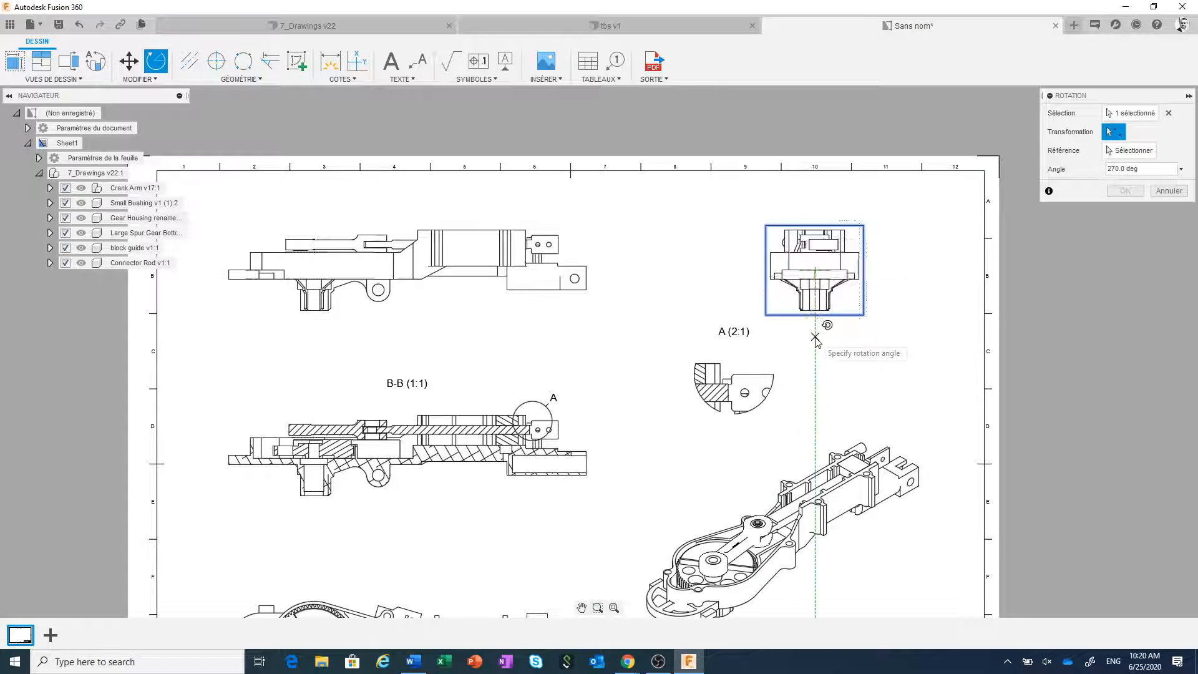
pyautogui.click(737, 271)
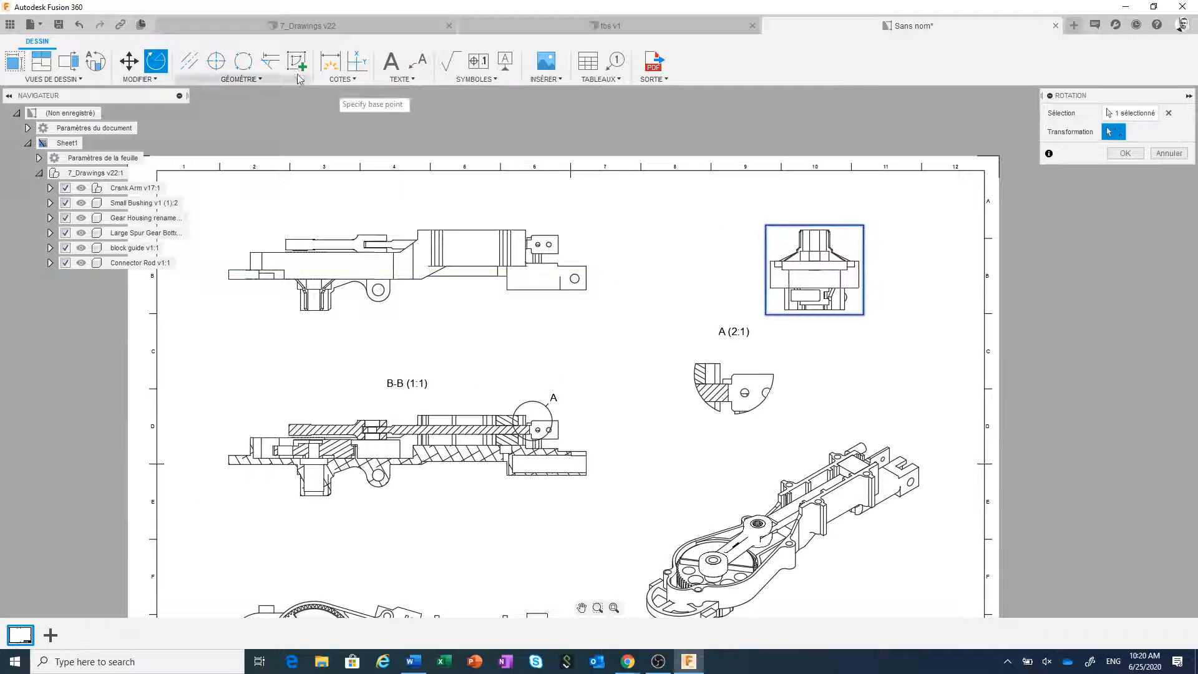
pyautogui.click(79, 25)
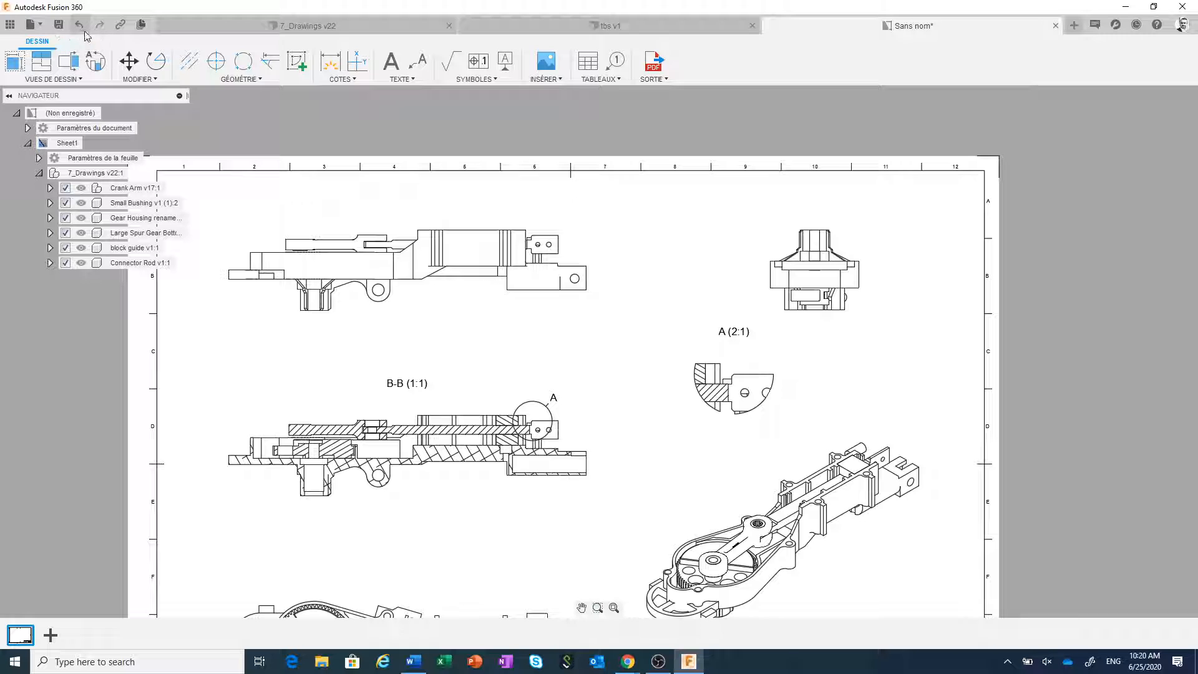
# - Add a centerline between the two long parallel edges of the connector rod in the projected plan view
pyautogui.scroll(-4, 757, 286)
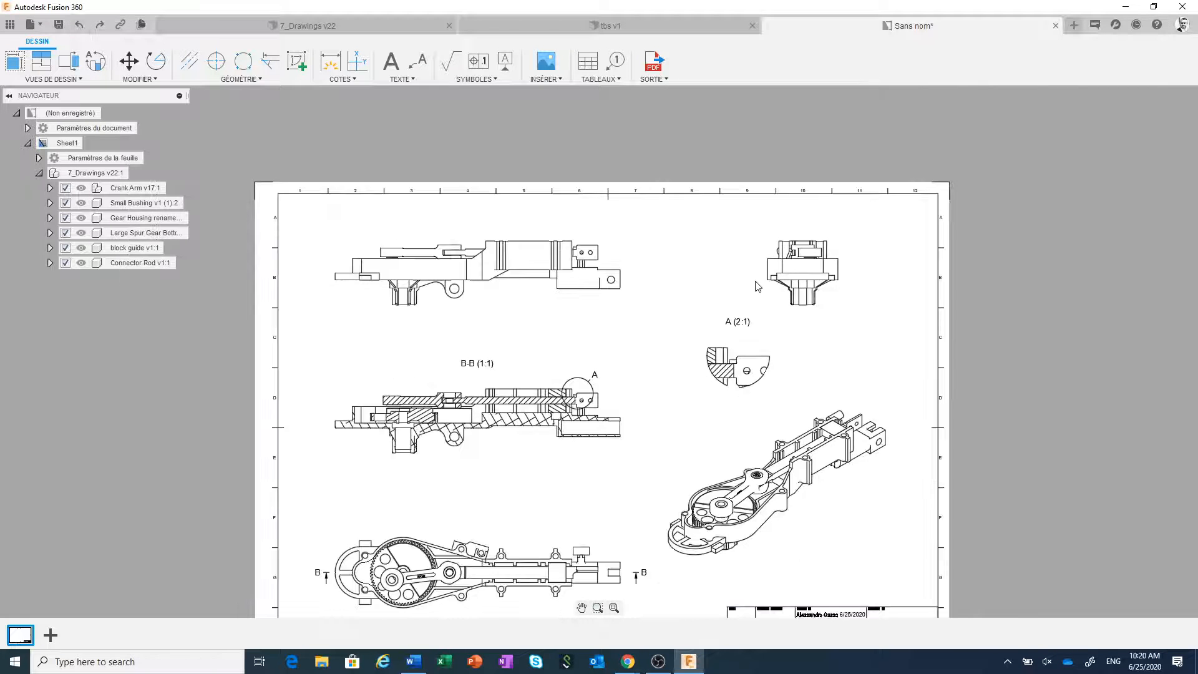
pyautogui.moveTo(756, 286); pyautogui.dragTo(770, 259, button='middle')
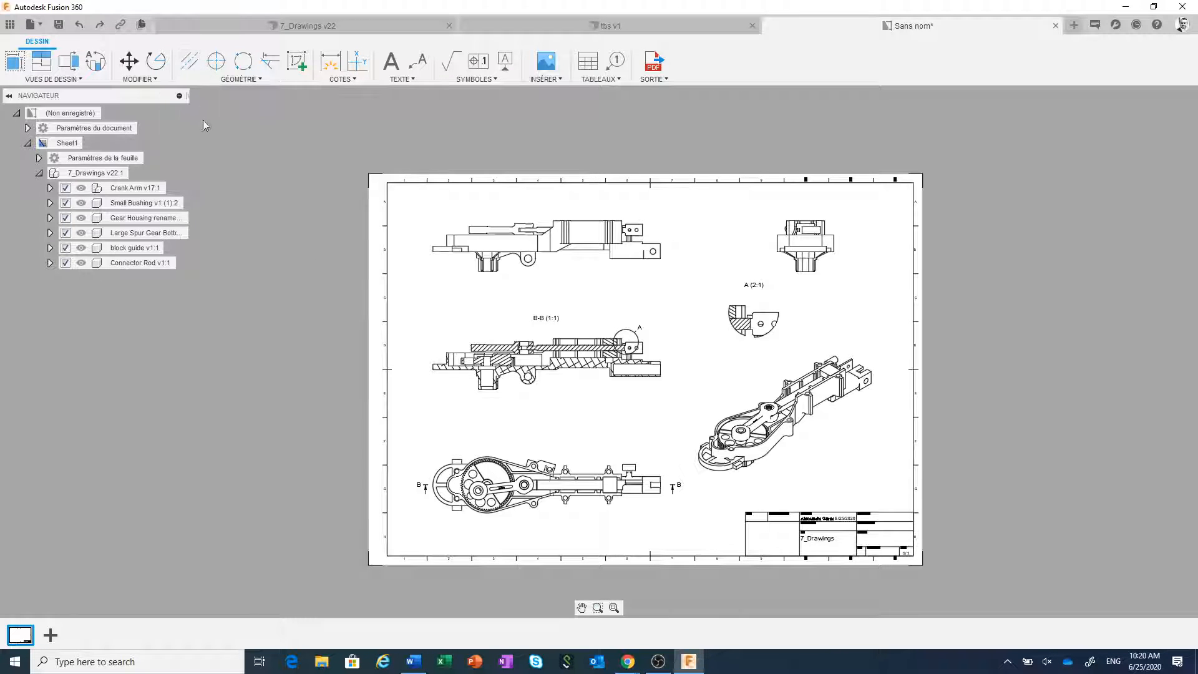
pyautogui.click(191, 61)
pyautogui.scroll(5, 584, 524)
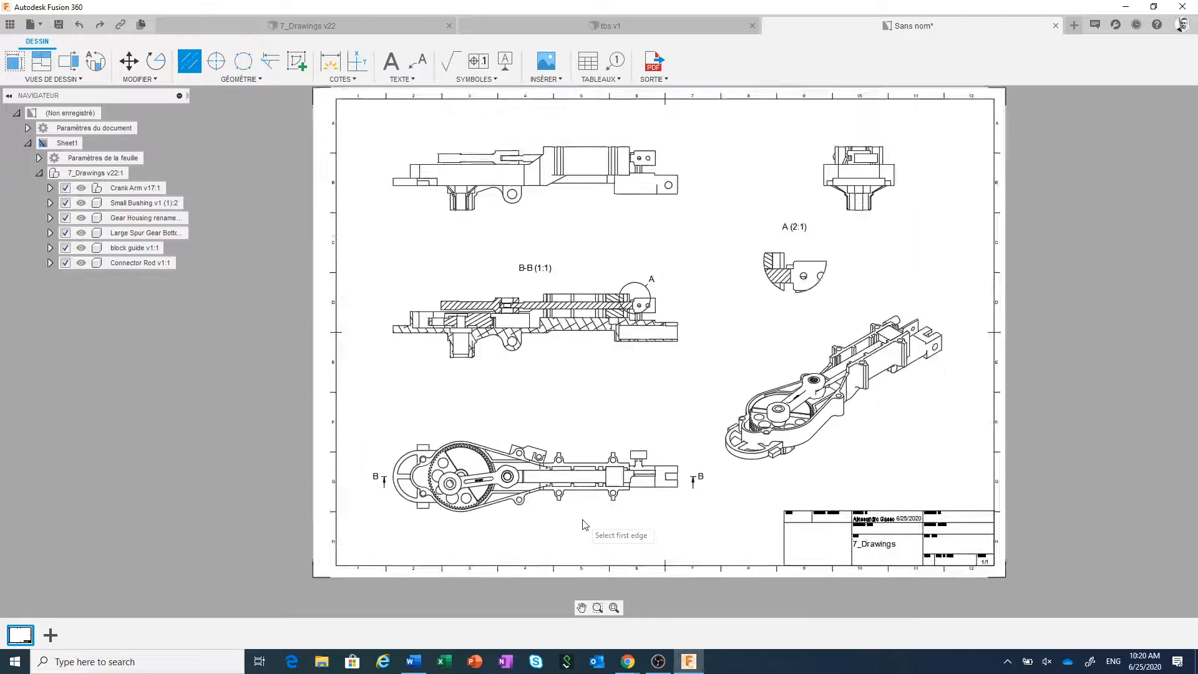
pyautogui.click(530, 416)
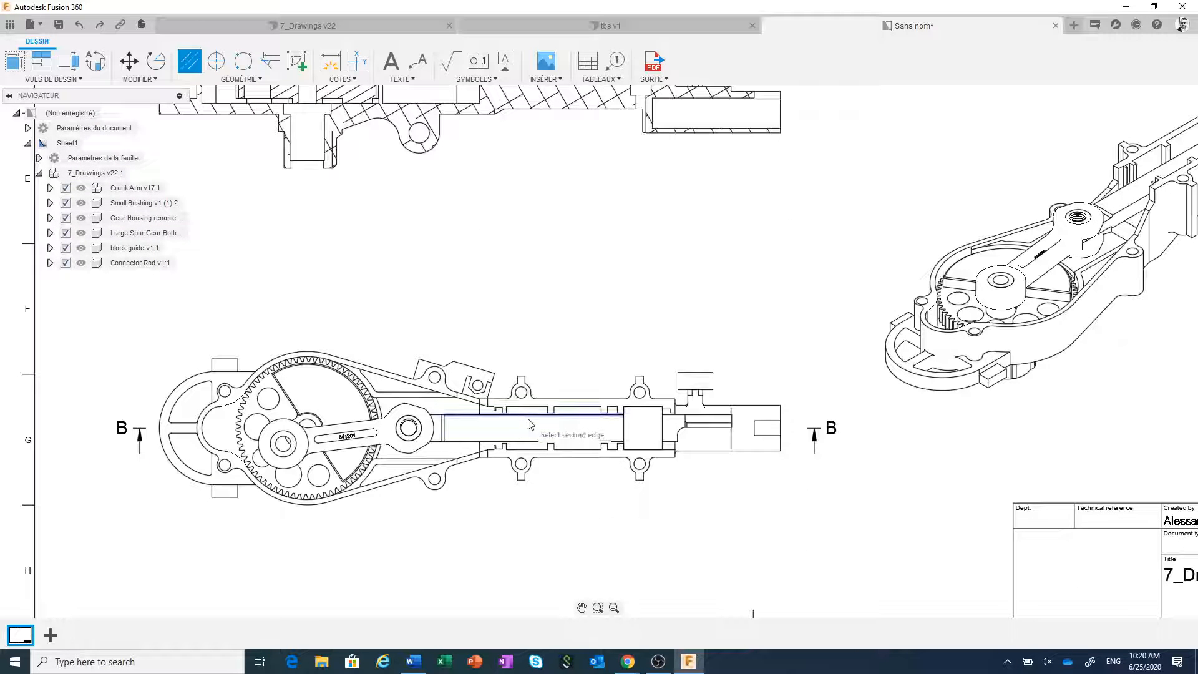
pyautogui.click(532, 441)
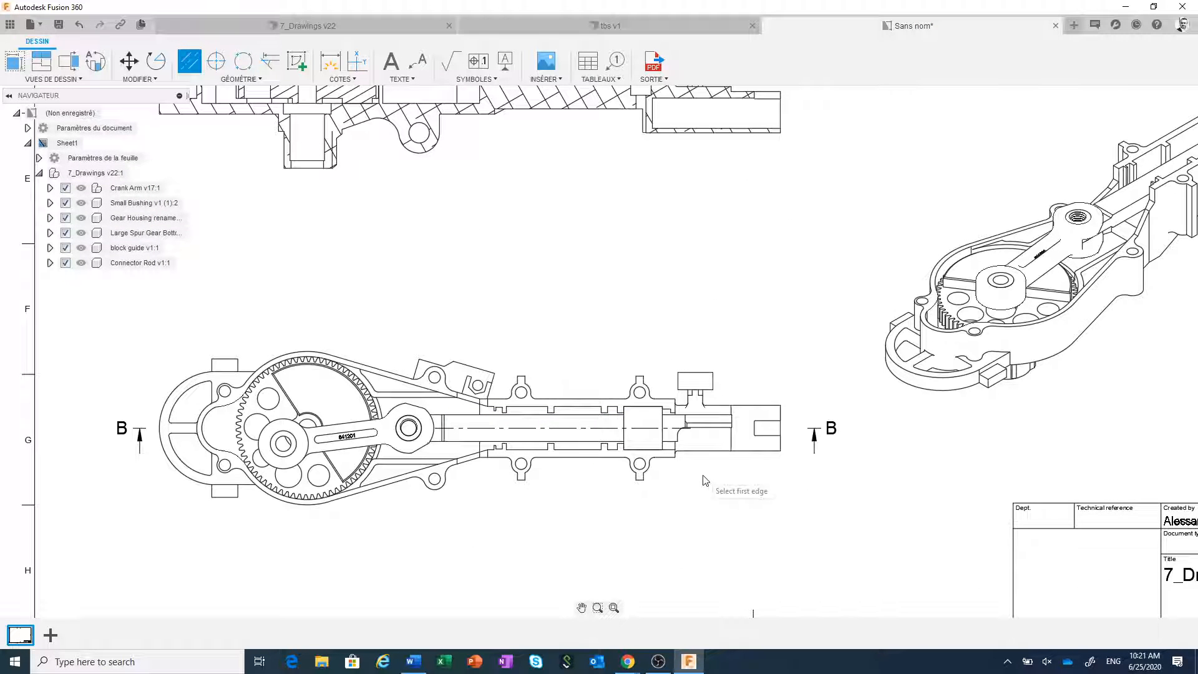
pyautogui.press('Escape')
# - Extend the plan view's centerline at both ends, past the section B-B arrow and across the crank arm pivot
pyautogui.click(689, 428)
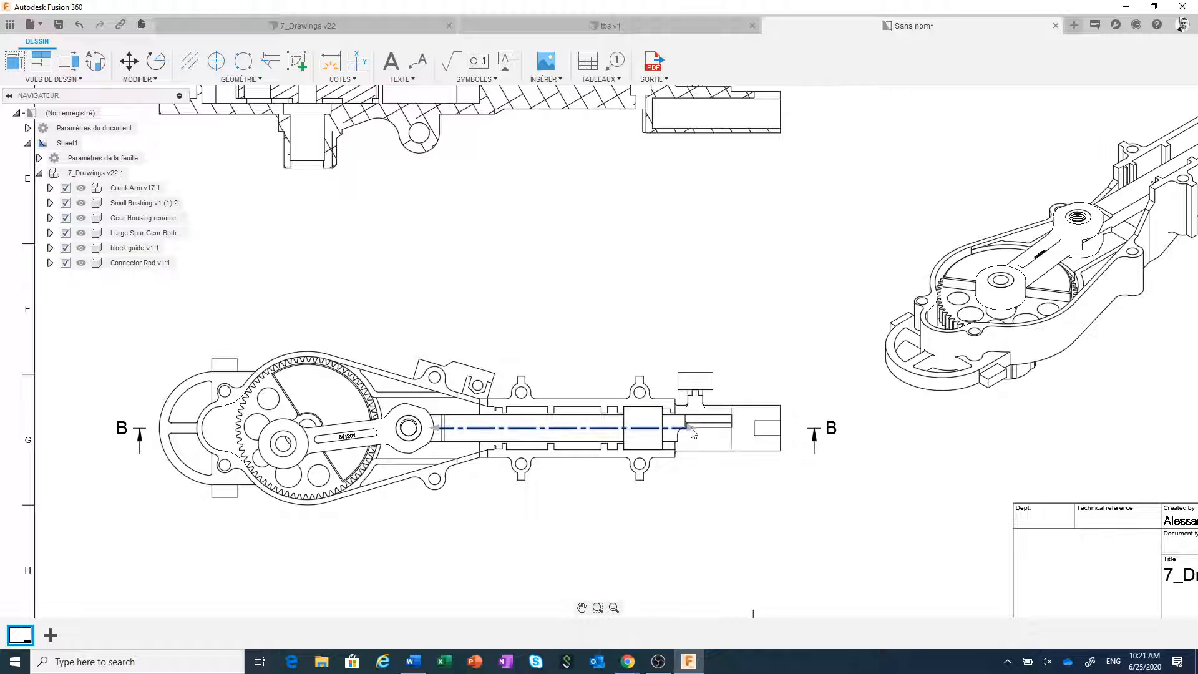
pyautogui.click(689, 427)
pyautogui.click(897, 428)
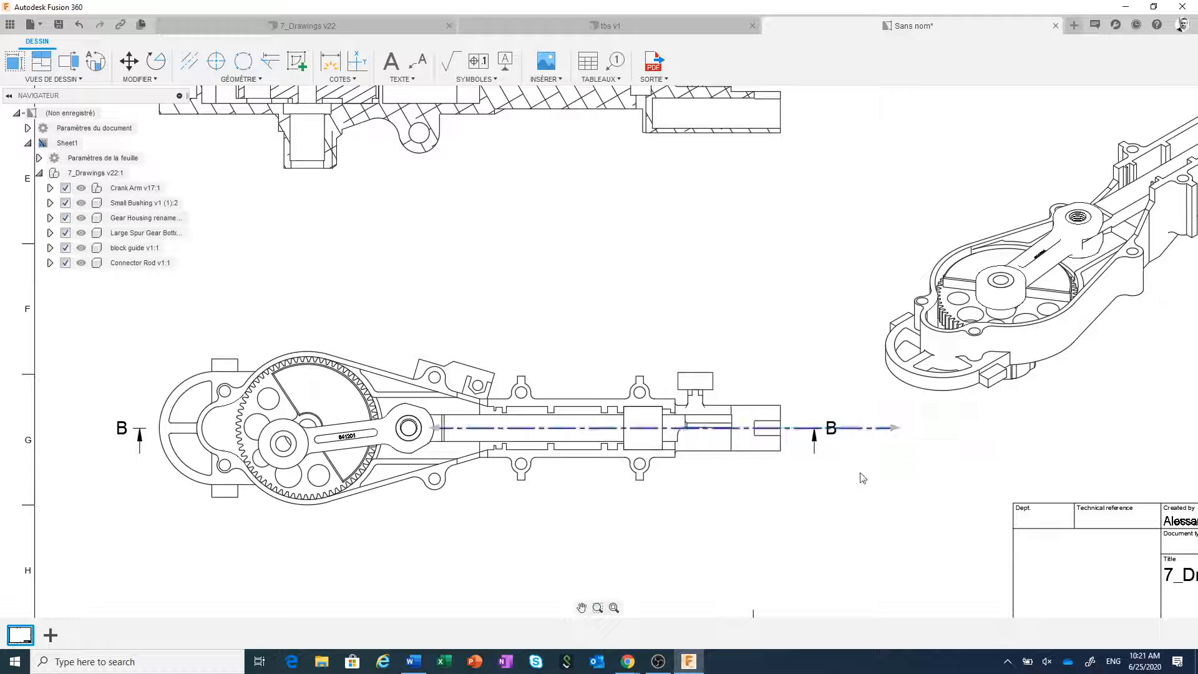
pyautogui.click(436, 428)
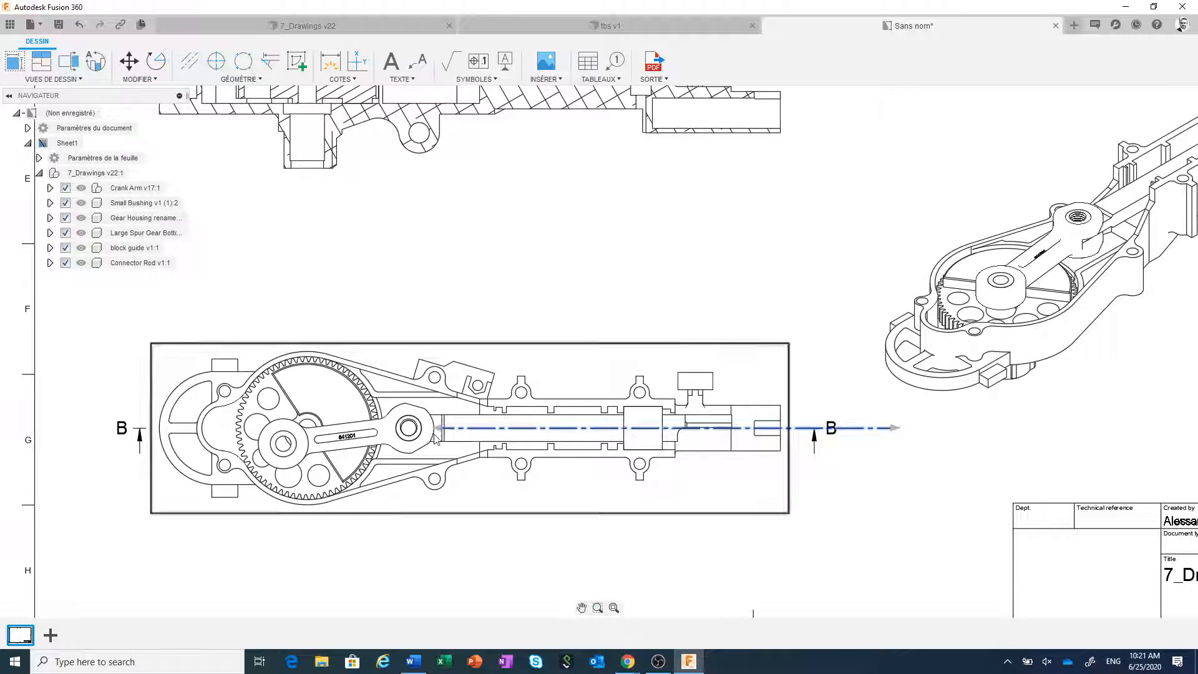
pyautogui.click(352, 428)
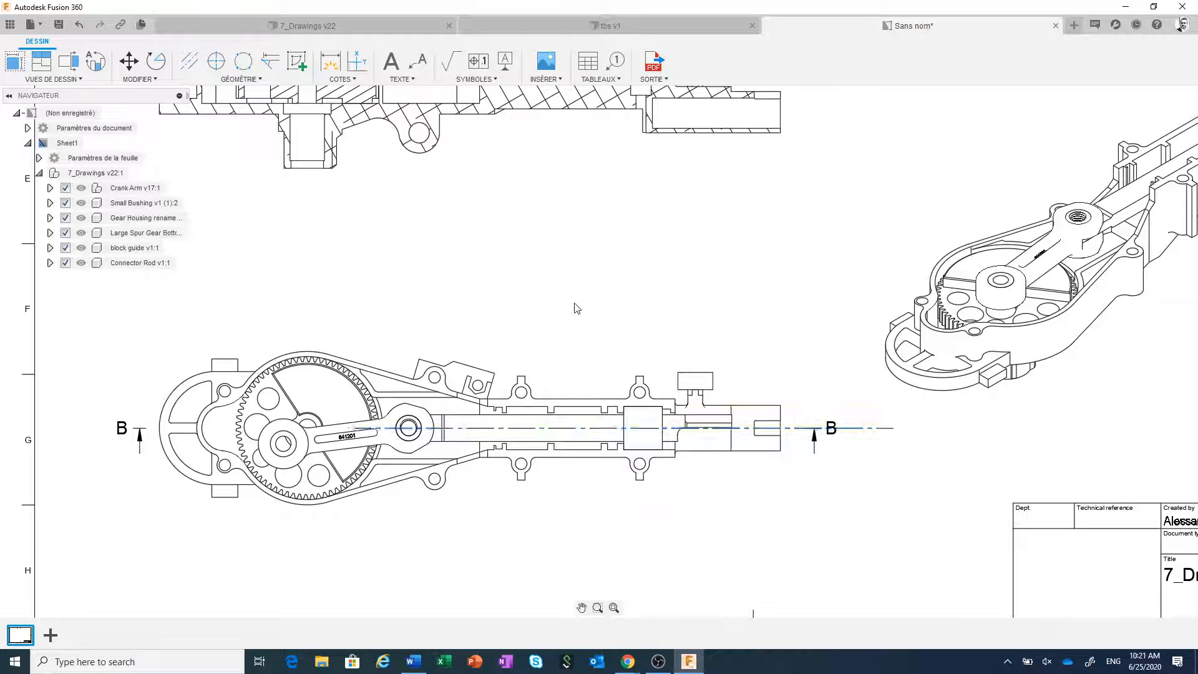
# - Add center marks to the lug hole under the housing and the end-block hole in the front base view
pyautogui.scroll(-1, 577, 308)
pyautogui.scroll(-1, 576, 307)
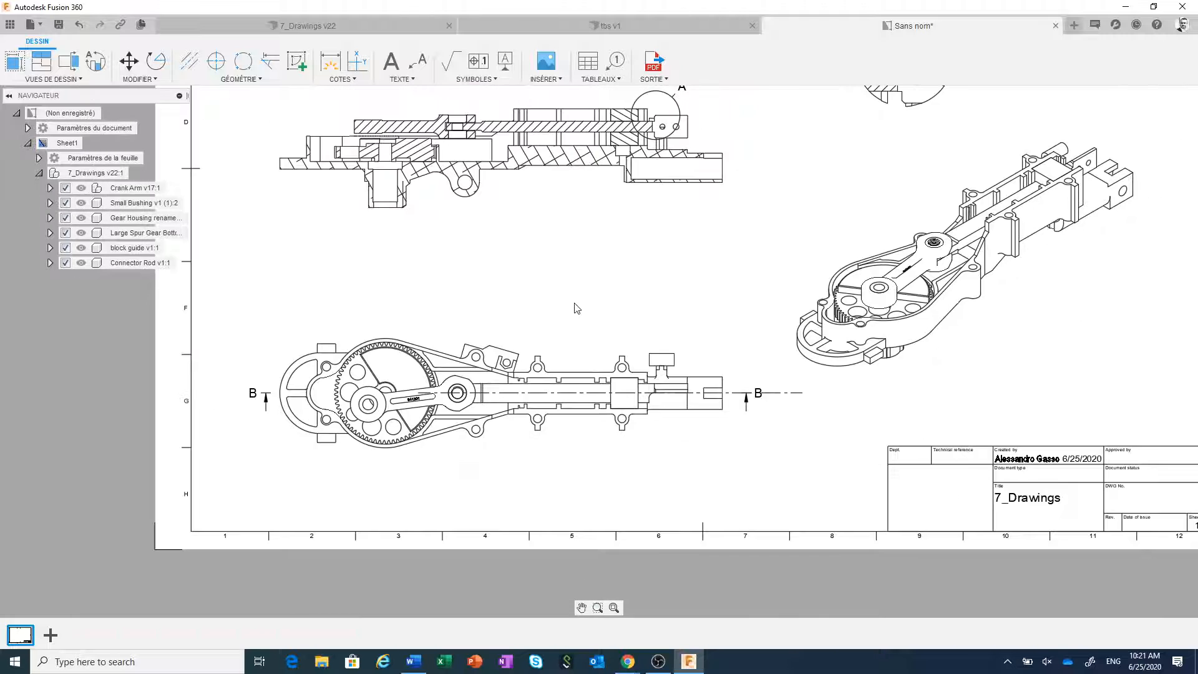
pyautogui.moveTo(574, 303); pyautogui.dragTo(574, 394, button='middle')
pyautogui.moveTo(525, 279); pyautogui.dragTo(559, 487, button='middle')
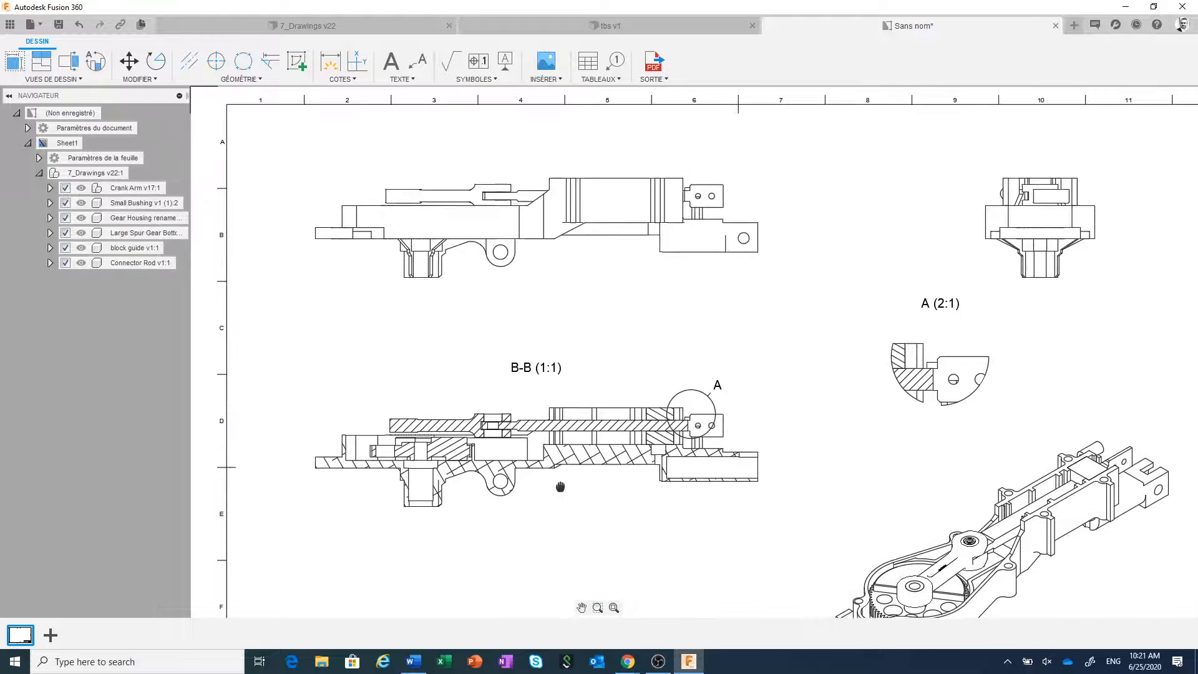
pyautogui.click(216, 61)
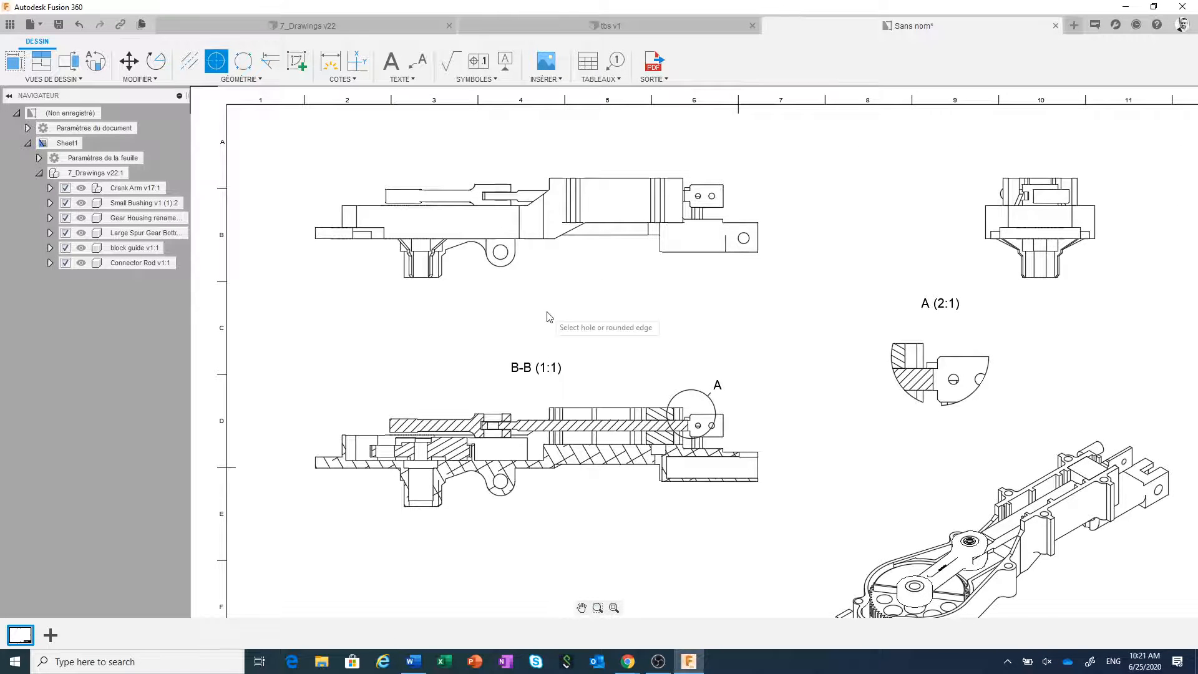
pyautogui.scroll(1, 513, 293)
pyautogui.click(484, 235)
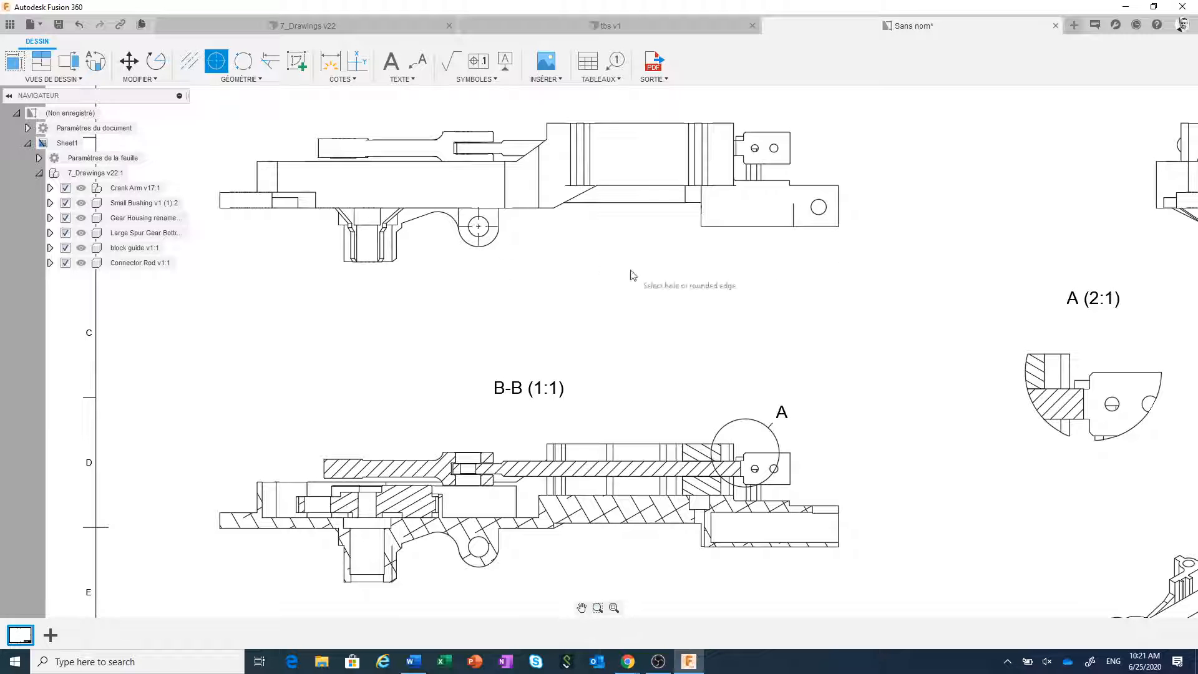
pyautogui.click(825, 218)
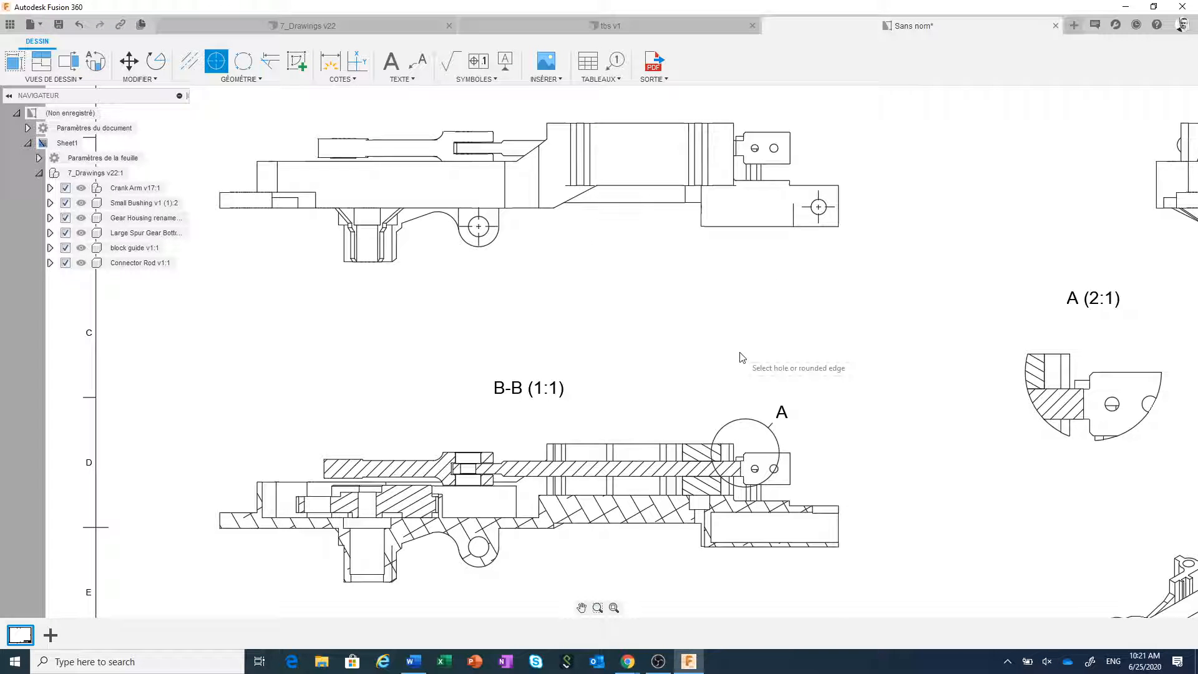
pyautogui.press('Escape')
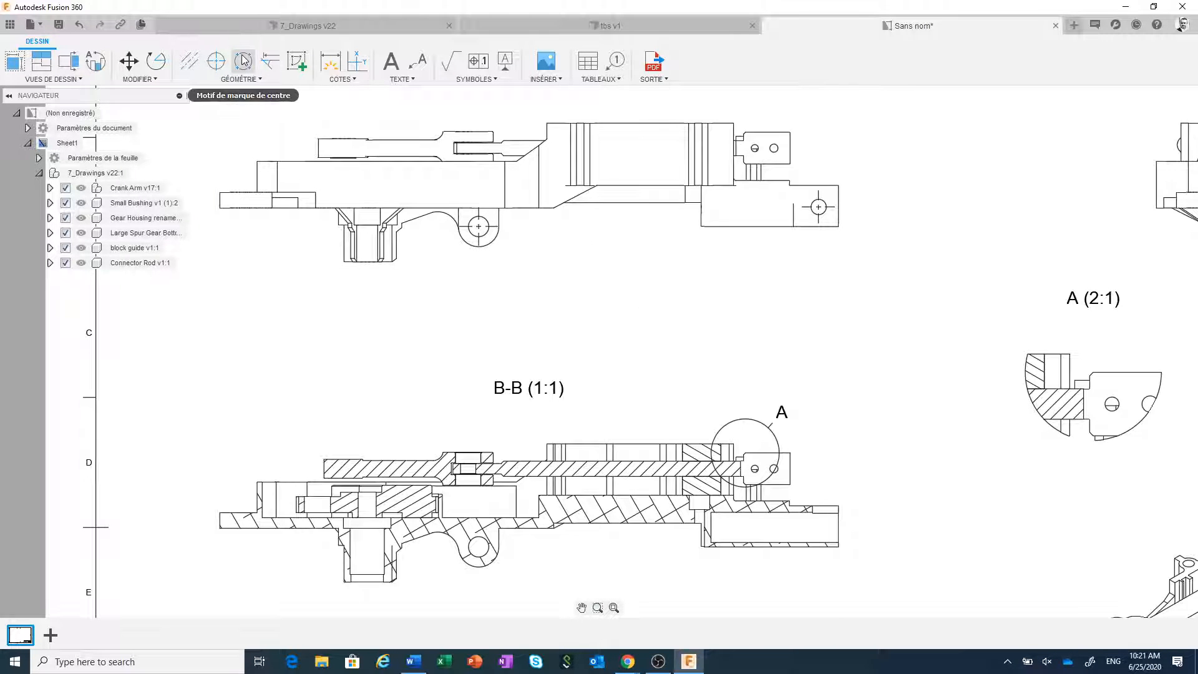
# - Start a center mark pattern in the plan view and select three of the four lug holes around the housing's narrow guide channel
pyautogui.scroll(-5, 474, 293)
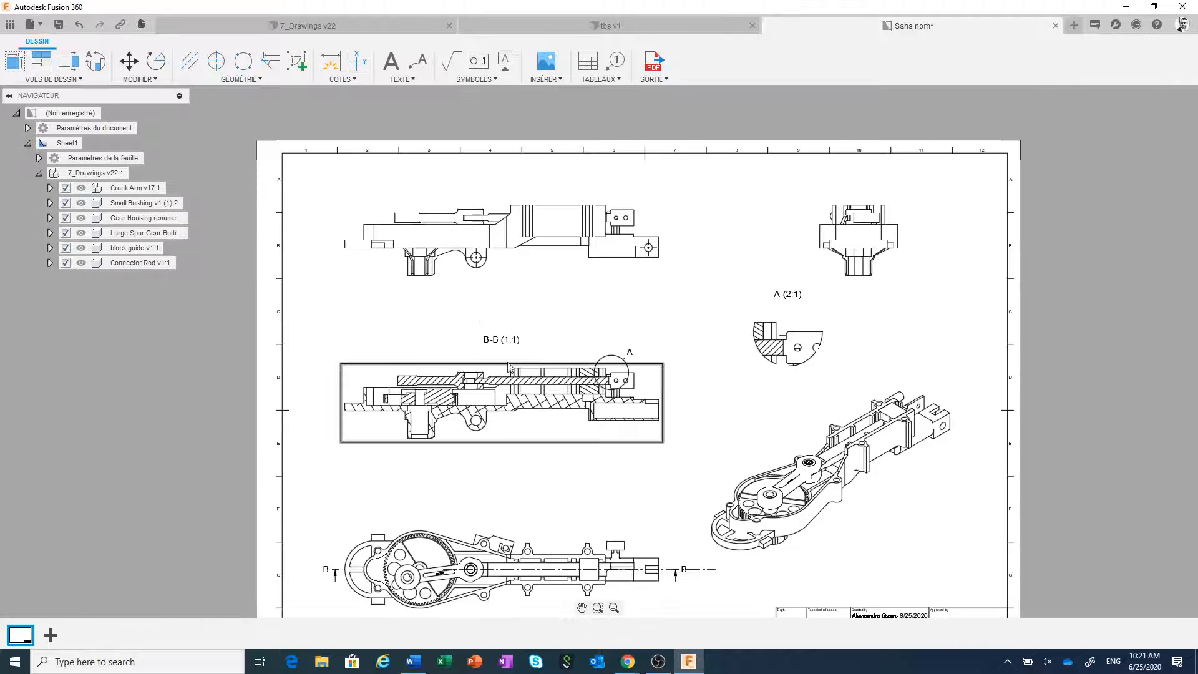
pyautogui.scroll(5, 547, 387)
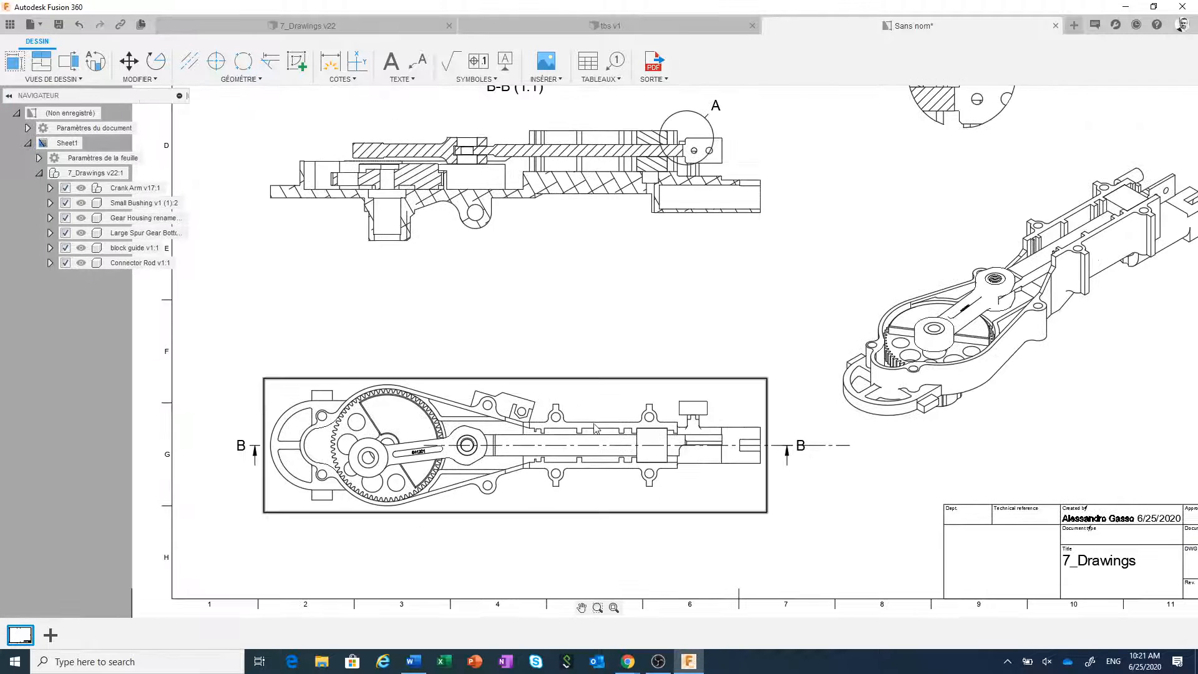
pyautogui.click(243, 60)
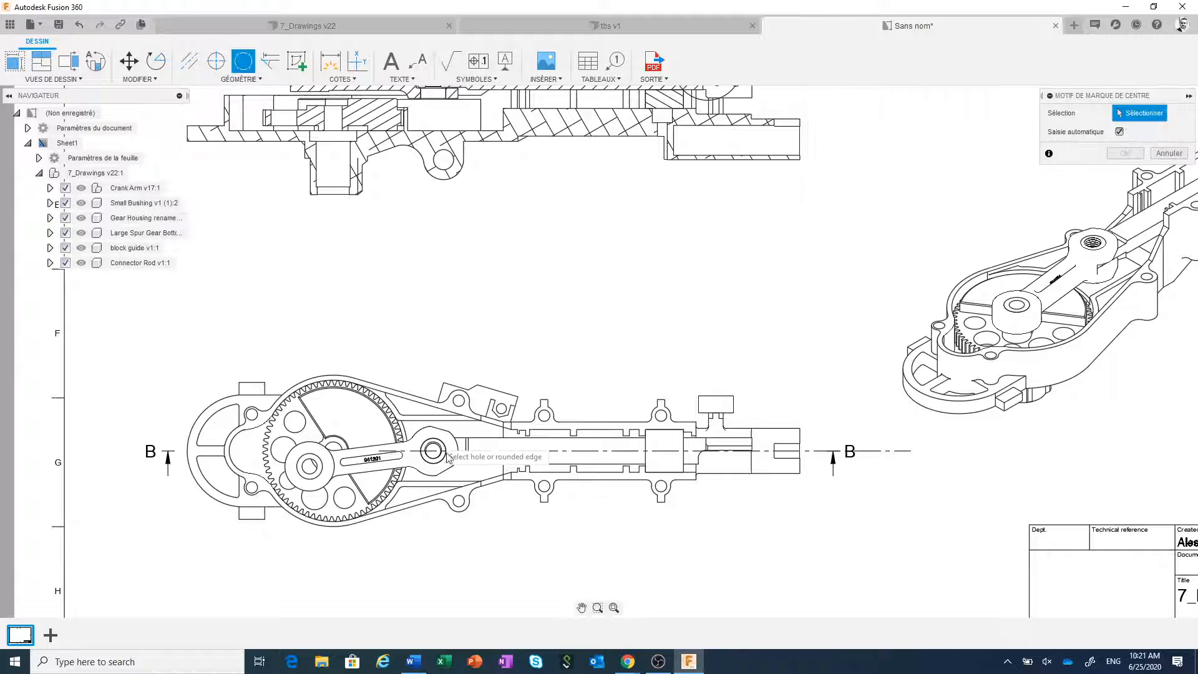
pyautogui.scroll(1, 544, 538)
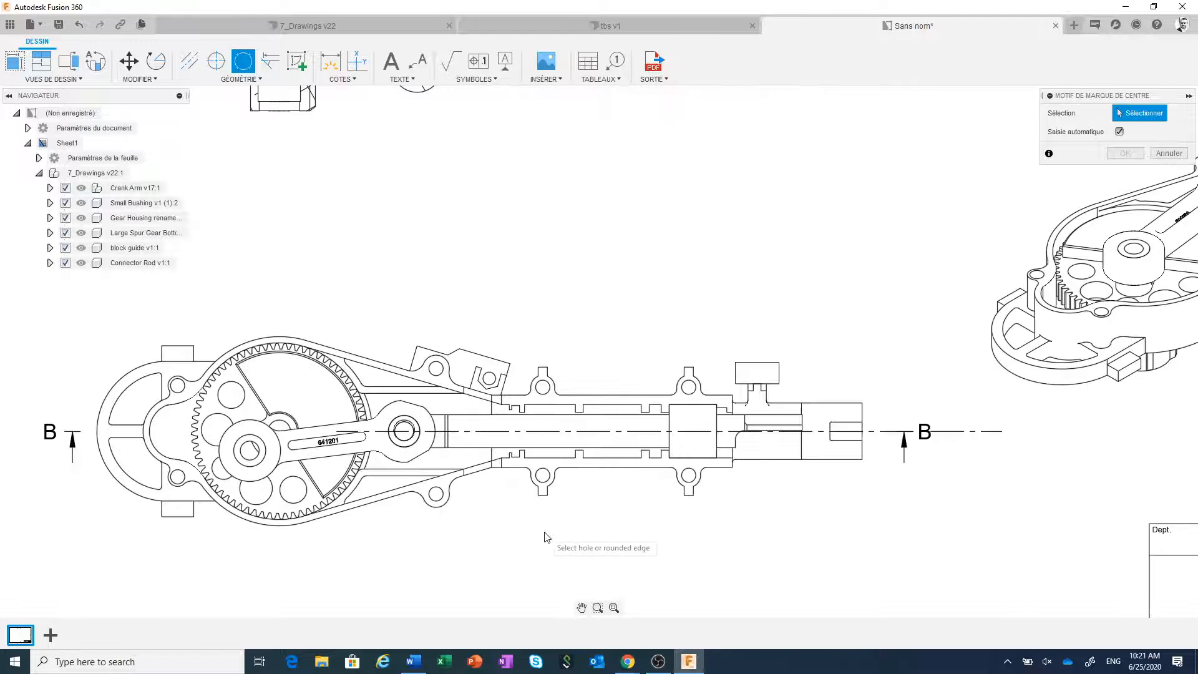
pyautogui.click(548, 393)
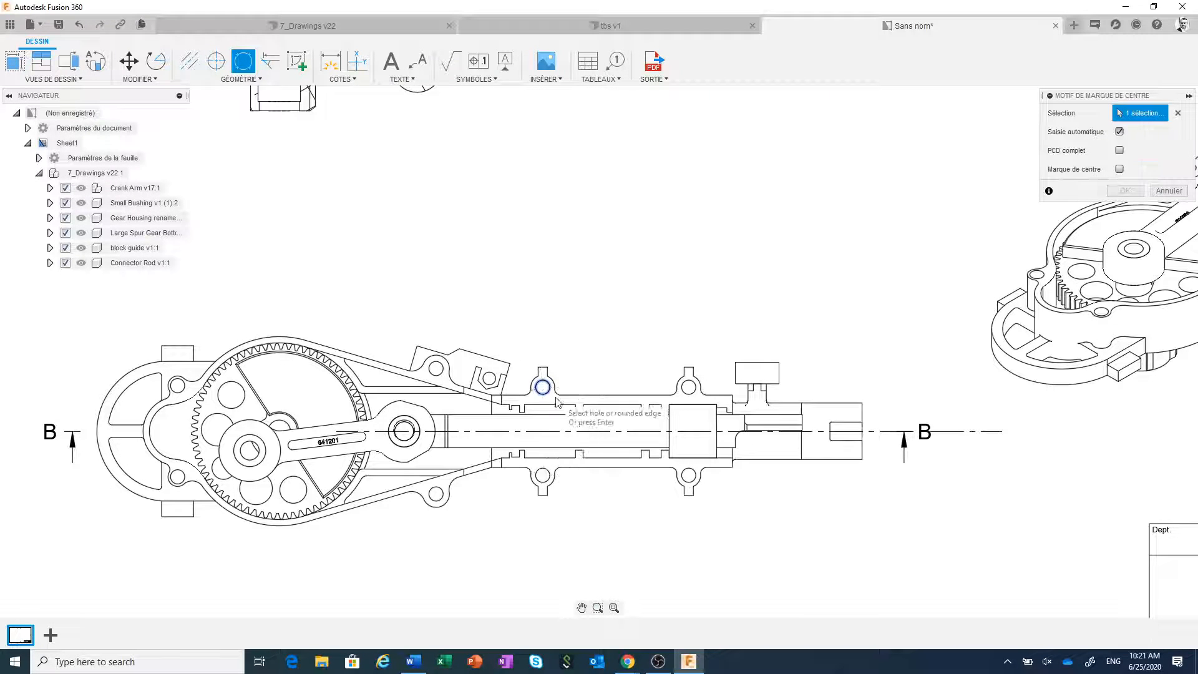
pyautogui.click(544, 481)
pyautogui.click(690, 479)
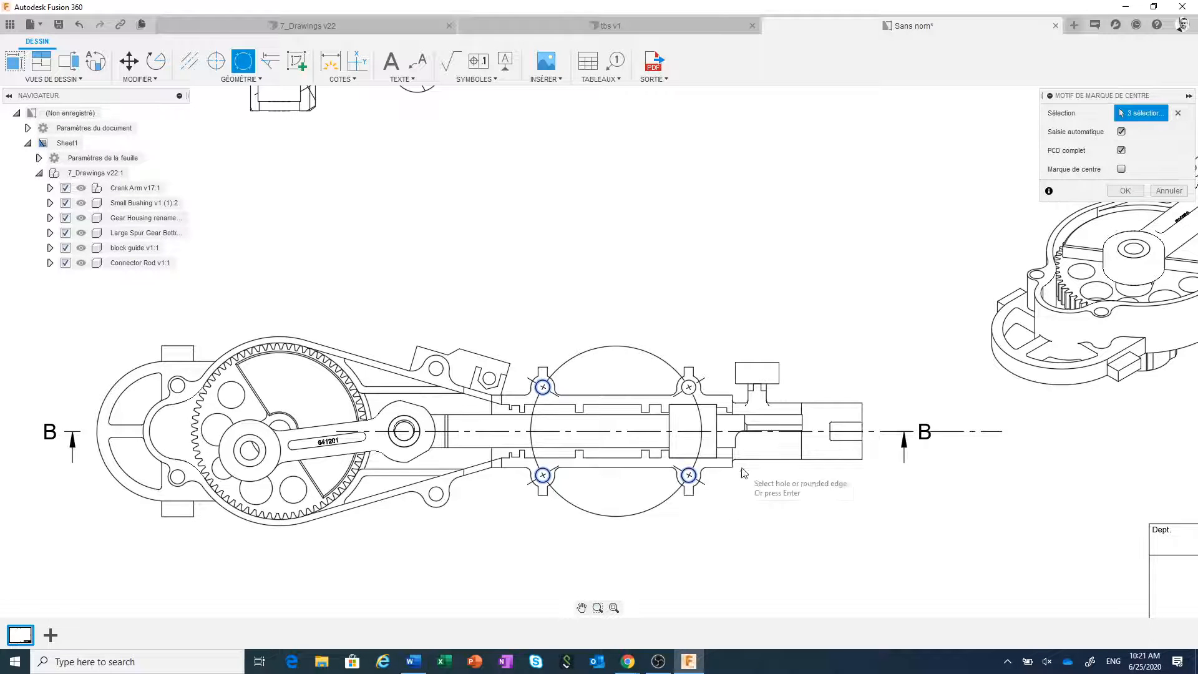
# - Create the lug-hole pattern with auto-complete and full PCD on, and a center mark at the middle of the bolt circle
pyautogui.moveTo(1130, 115); pyautogui.dragTo(863, 205)
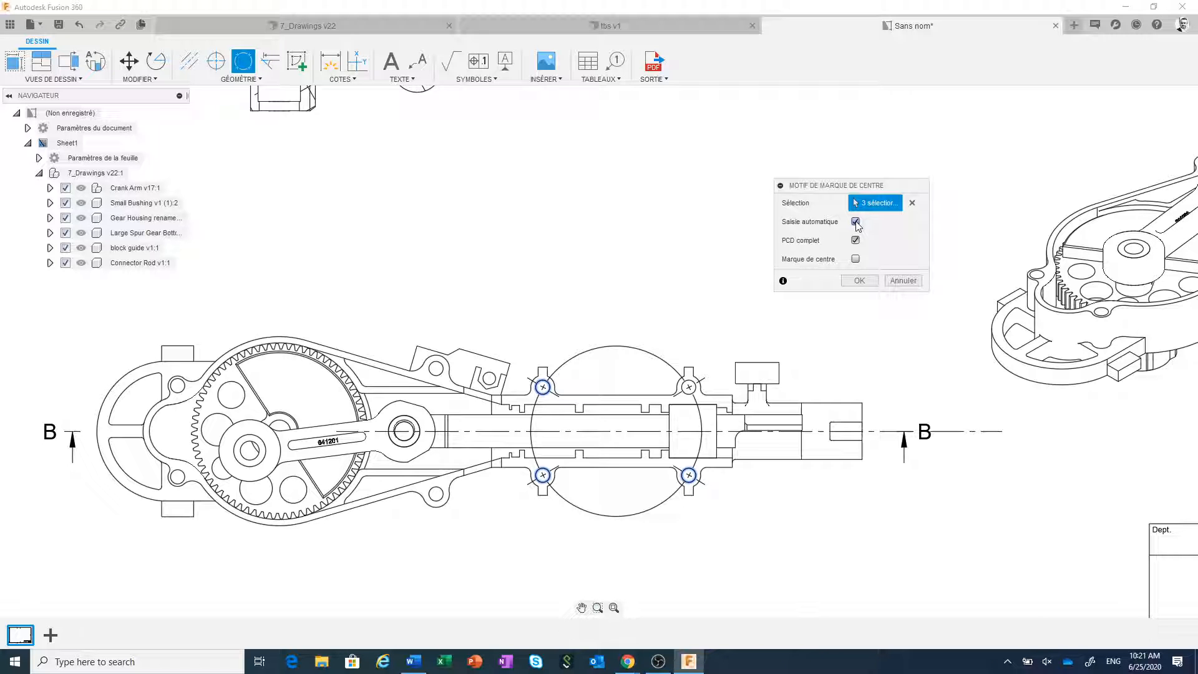
pyautogui.click(855, 222)
pyautogui.click(855, 259)
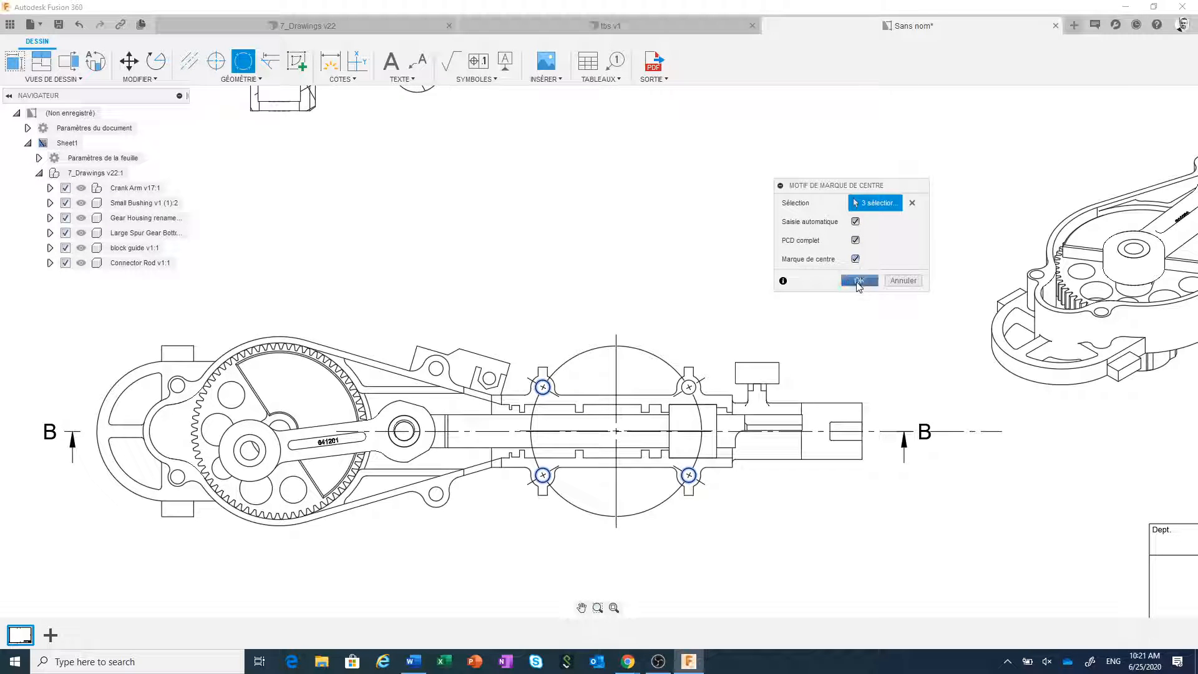
pyautogui.click(859, 281)
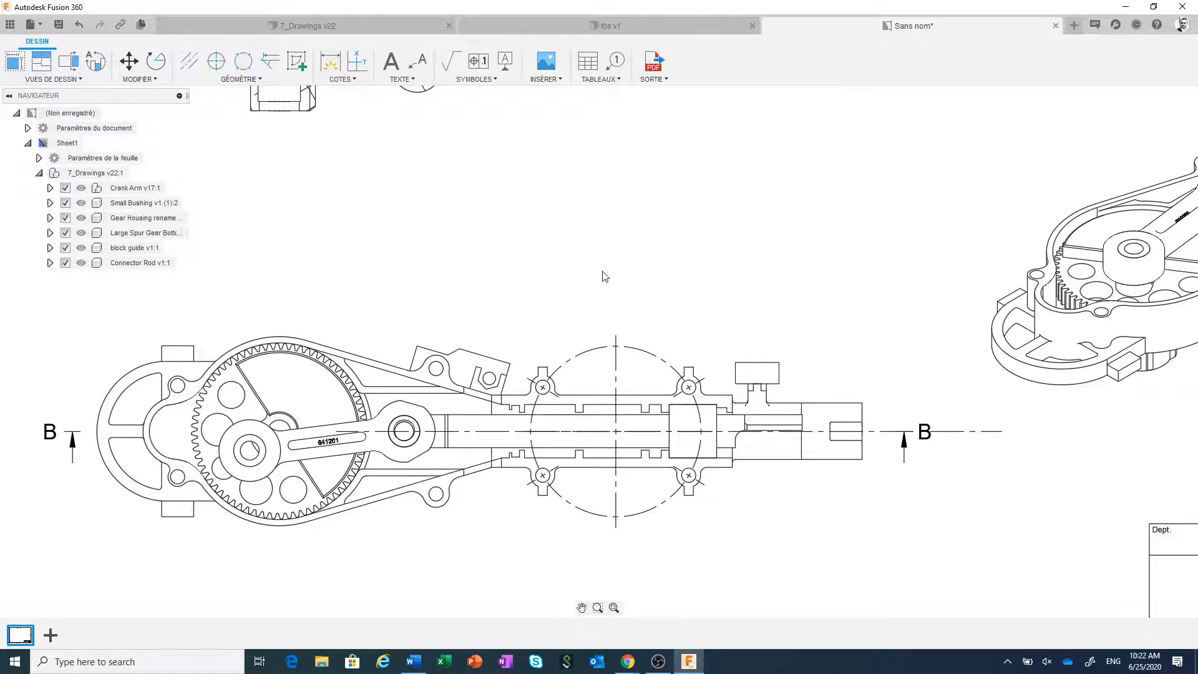
# - Add an edge extension at the chamfered upper corner of the small two-hole block in the front base view, between its long edge and adjacent vertical edge
pyautogui.scroll(-3, 596, 272)
pyautogui.moveTo(594, 273); pyautogui.dragTo(604, 472, button='middle')
pyautogui.scroll(-5, 462, 367)
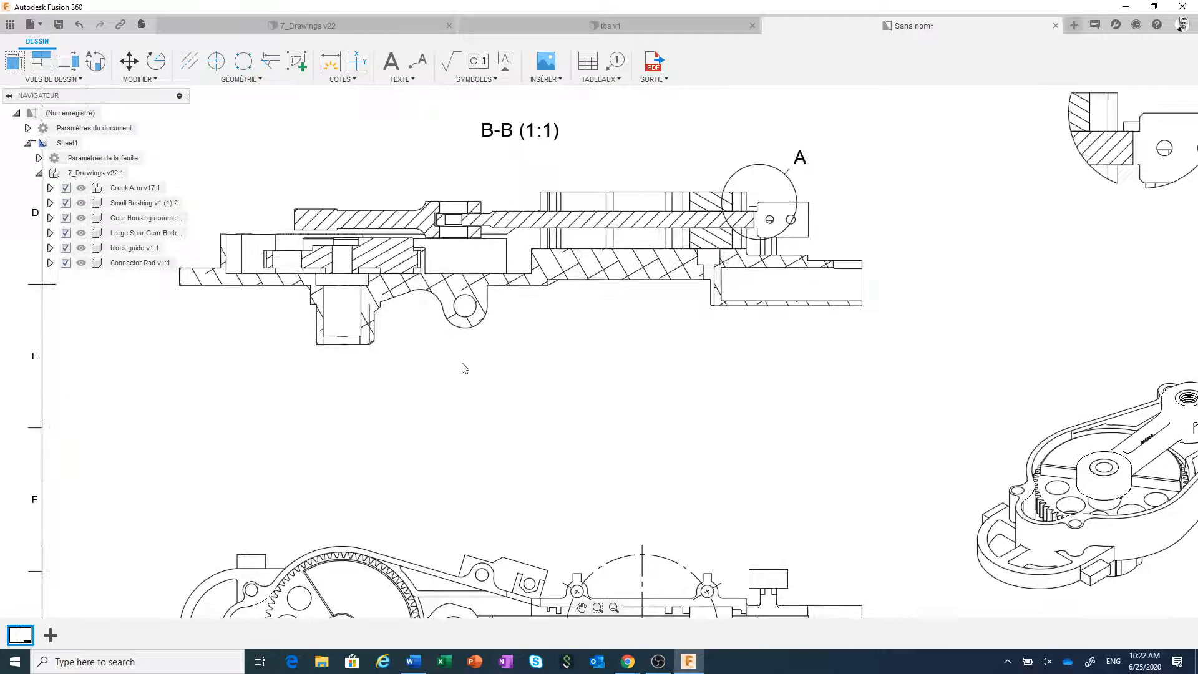
pyautogui.scroll(5, 474, 175)
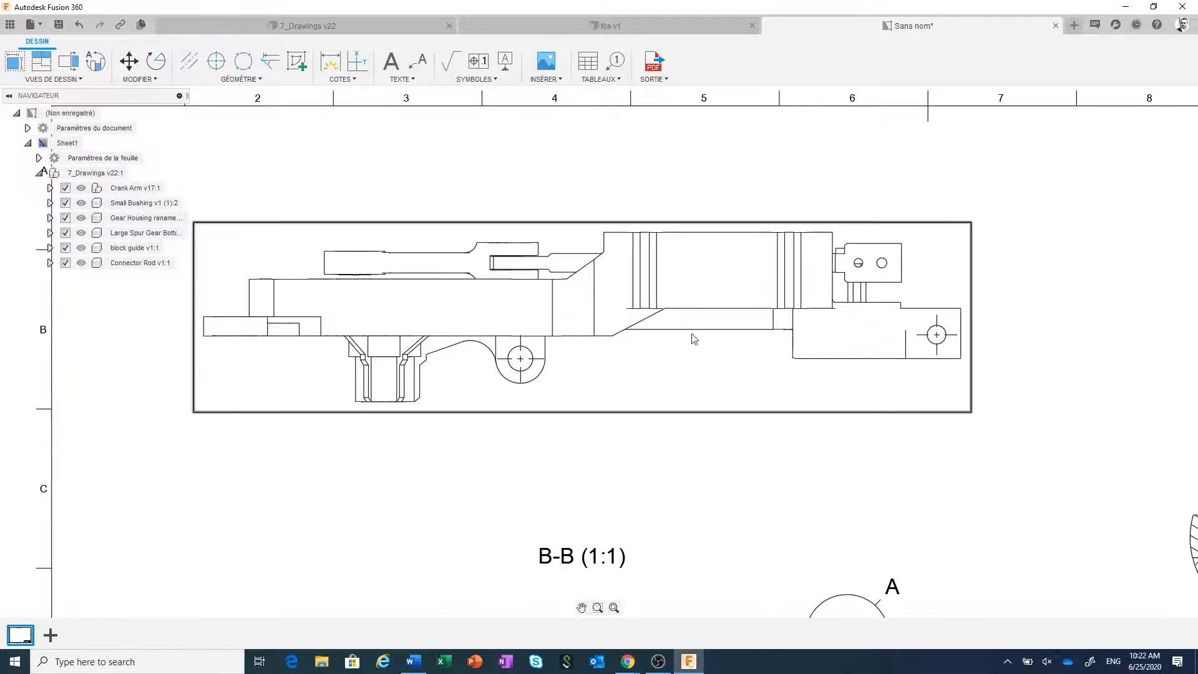
pyautogui.moveTo(858, 290); pyautogui.dragTo(646, 416, button='middle')
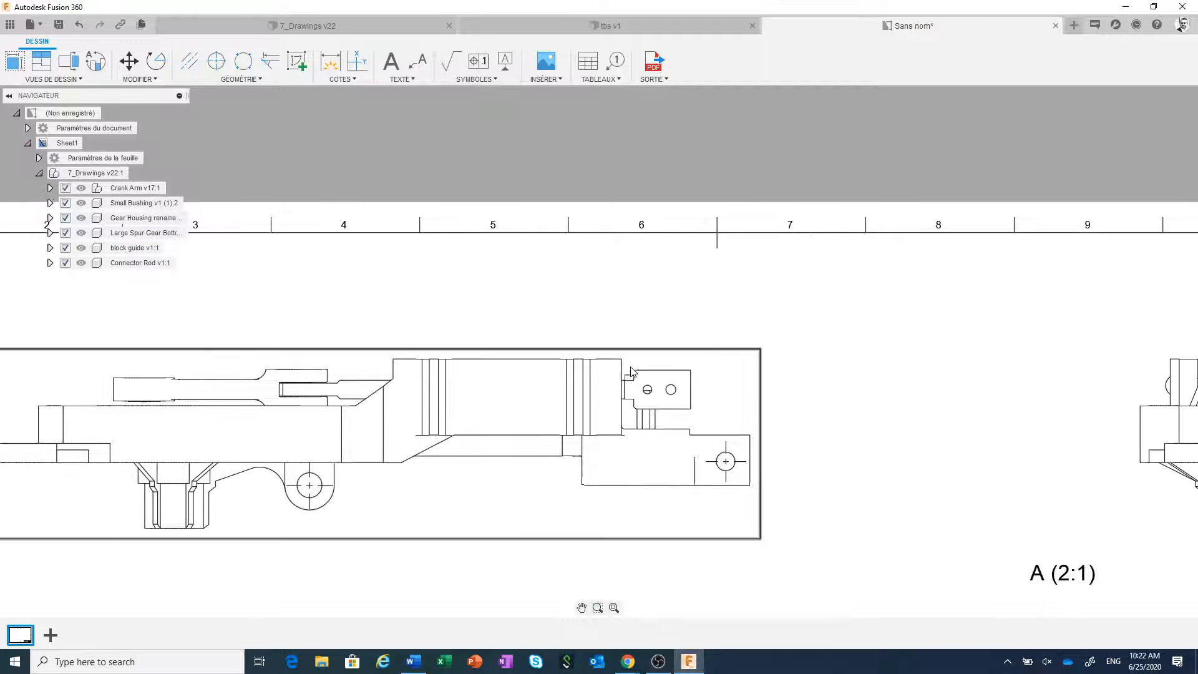
pyautogui.scroll(5, 631, 368)
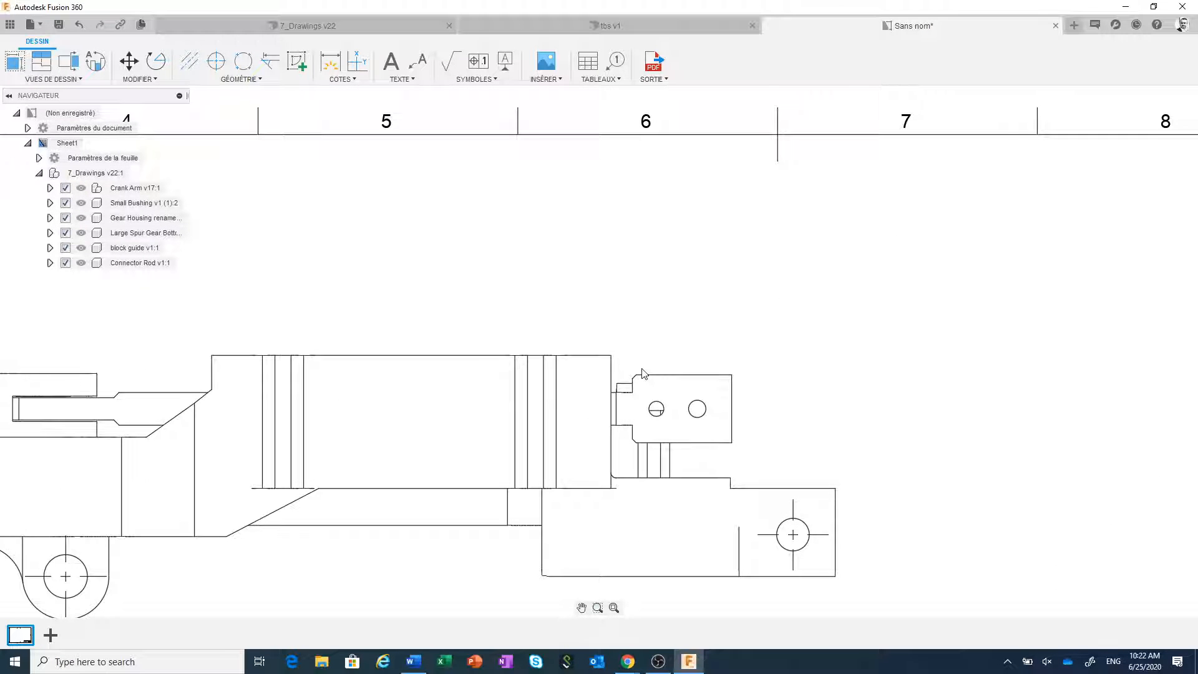
pyautogui.scroll(3, 657, 405)
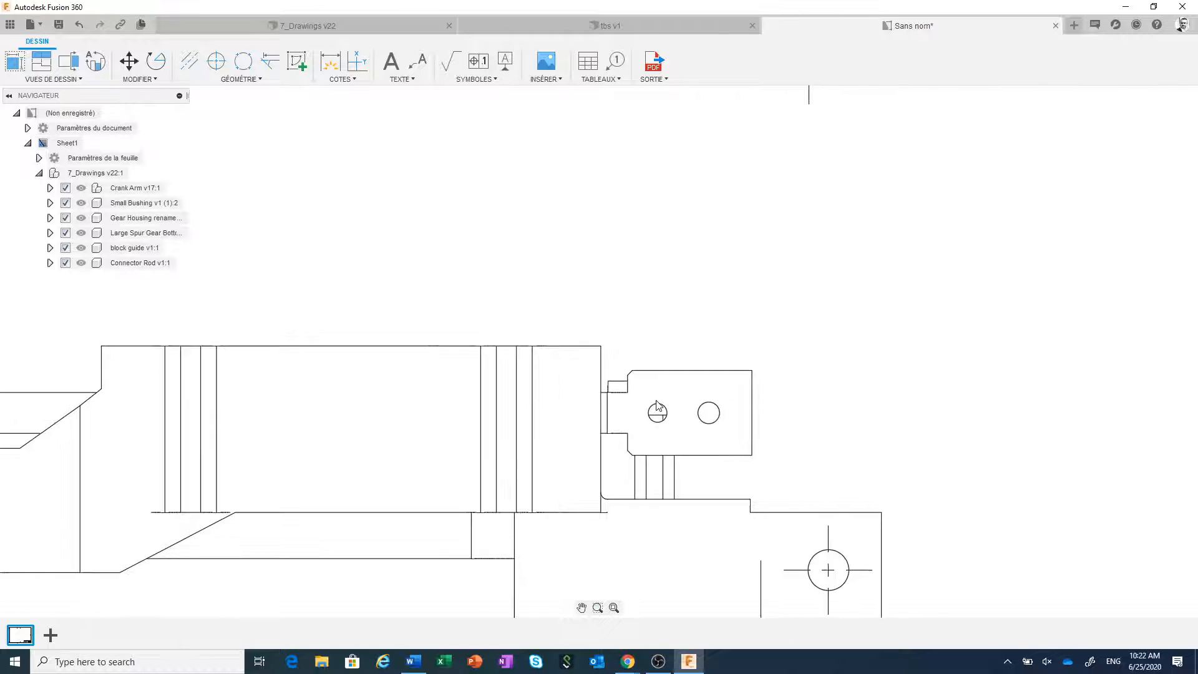
pyautogui.click(270, 63)
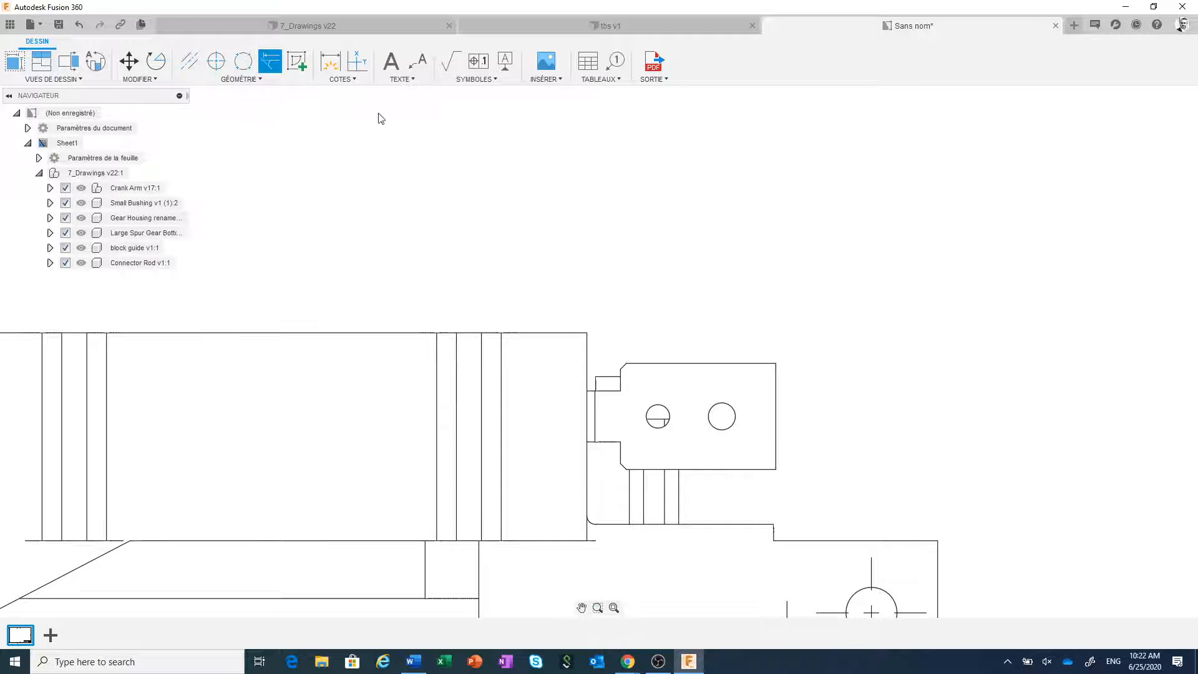
pyautogui.scroll(1, 663, 280)
pyautogui.click(685, 386)
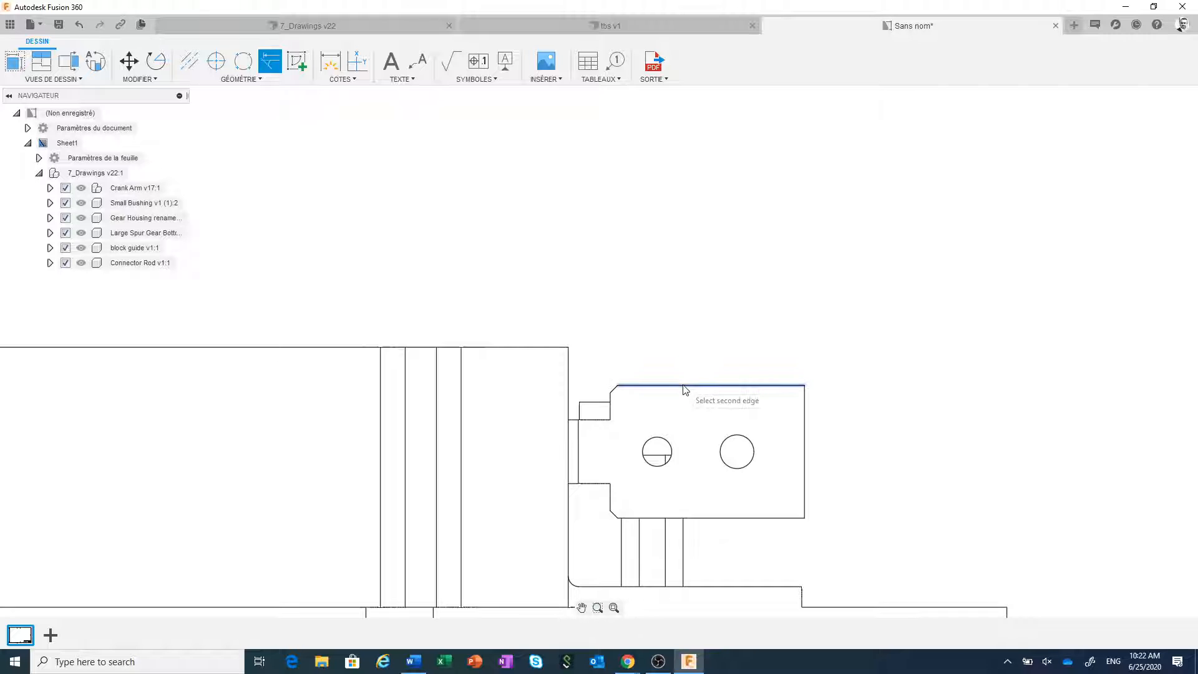
pyautogui.click(610, 409)
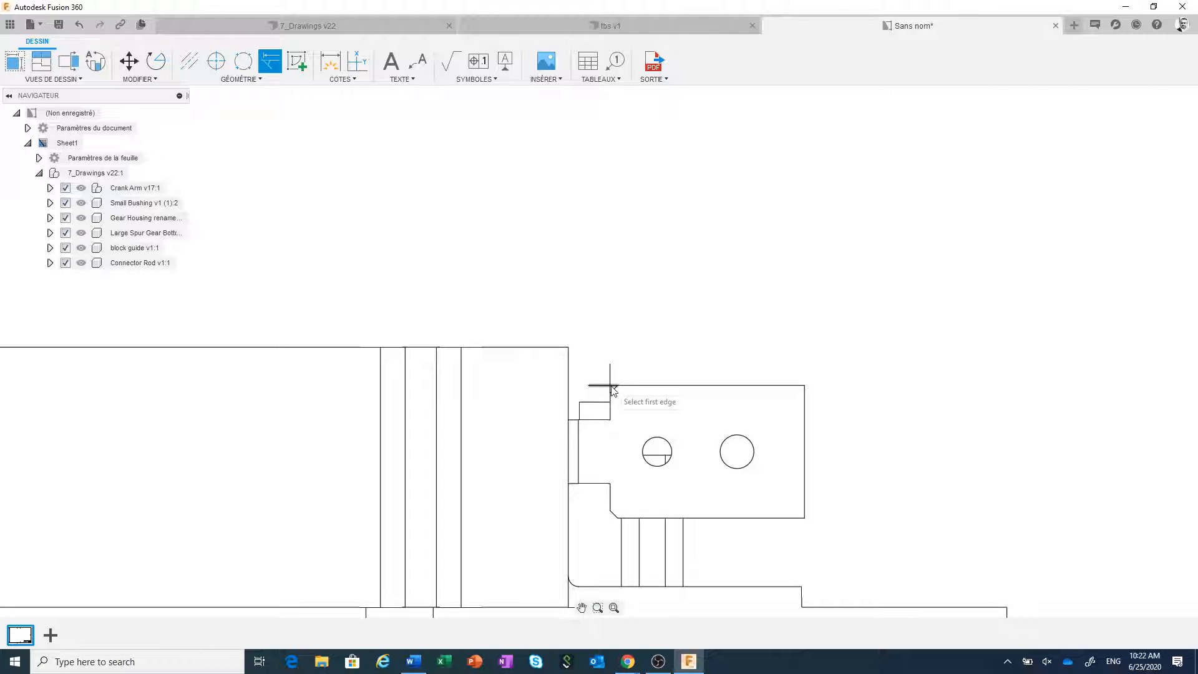
# - Dimension the two-hole block's length from the edge extension's intersection to the opposite upper corner, and undo the dimension
pyautogui.press('d')
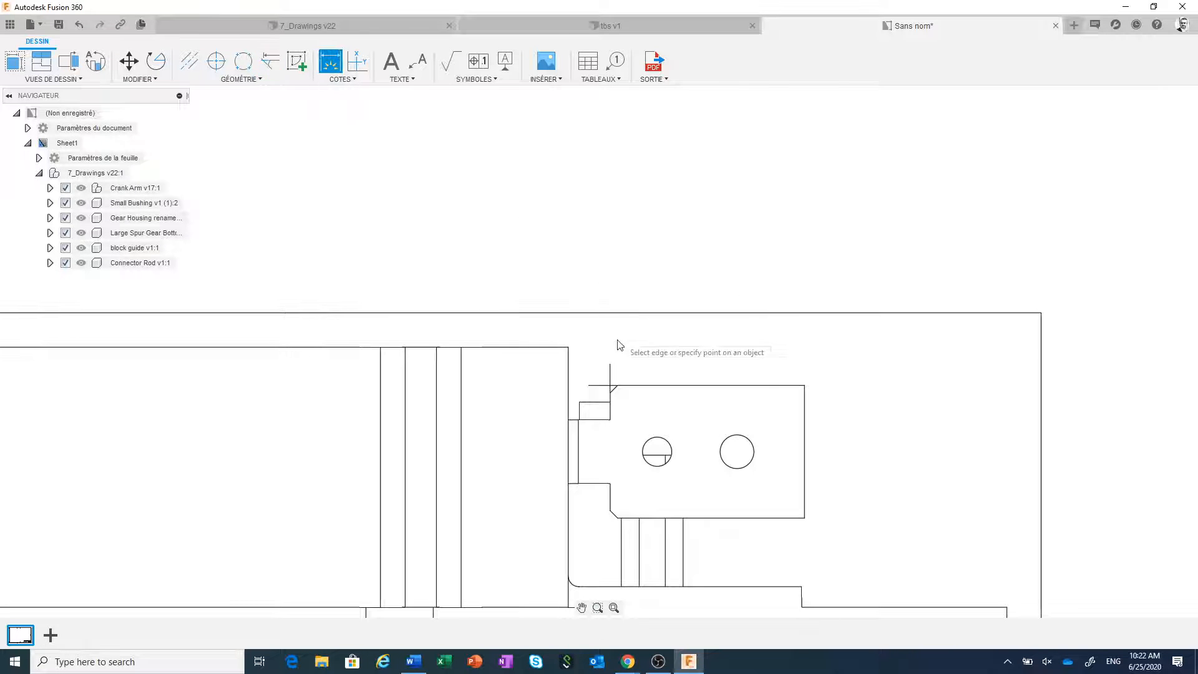
pyautogui.click(610, 386)
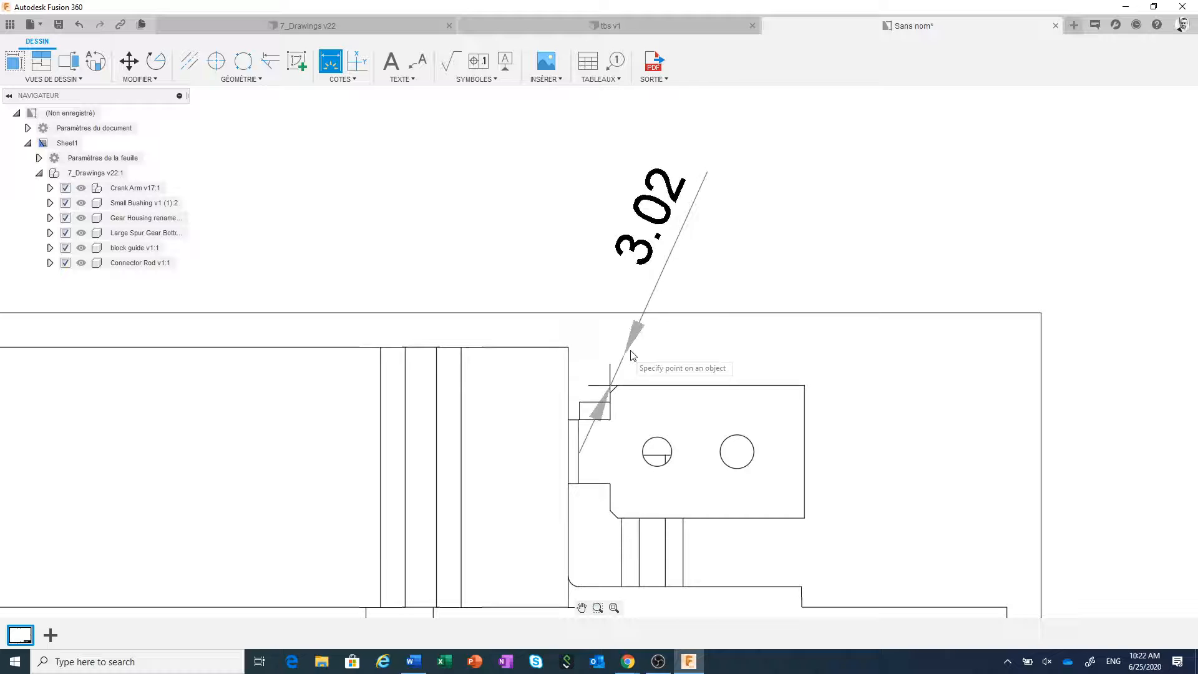
pyautogui.click(804, 386)
pyautogui.click(787, 246)
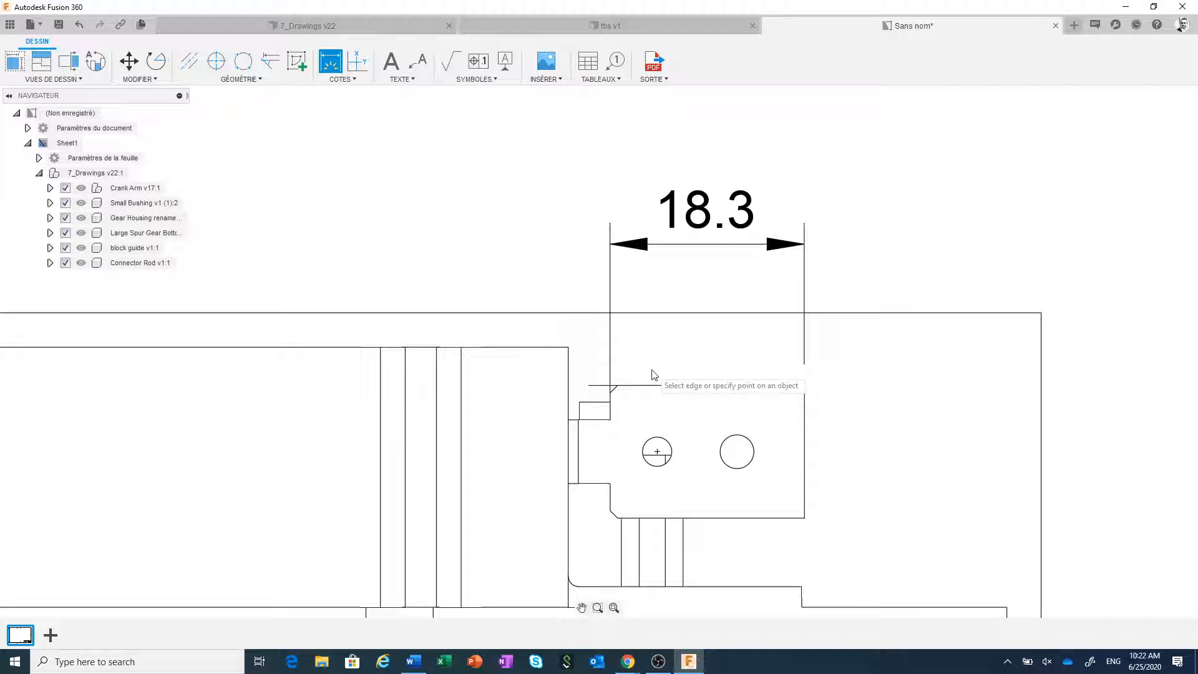
pyautogui.click(81, 26)
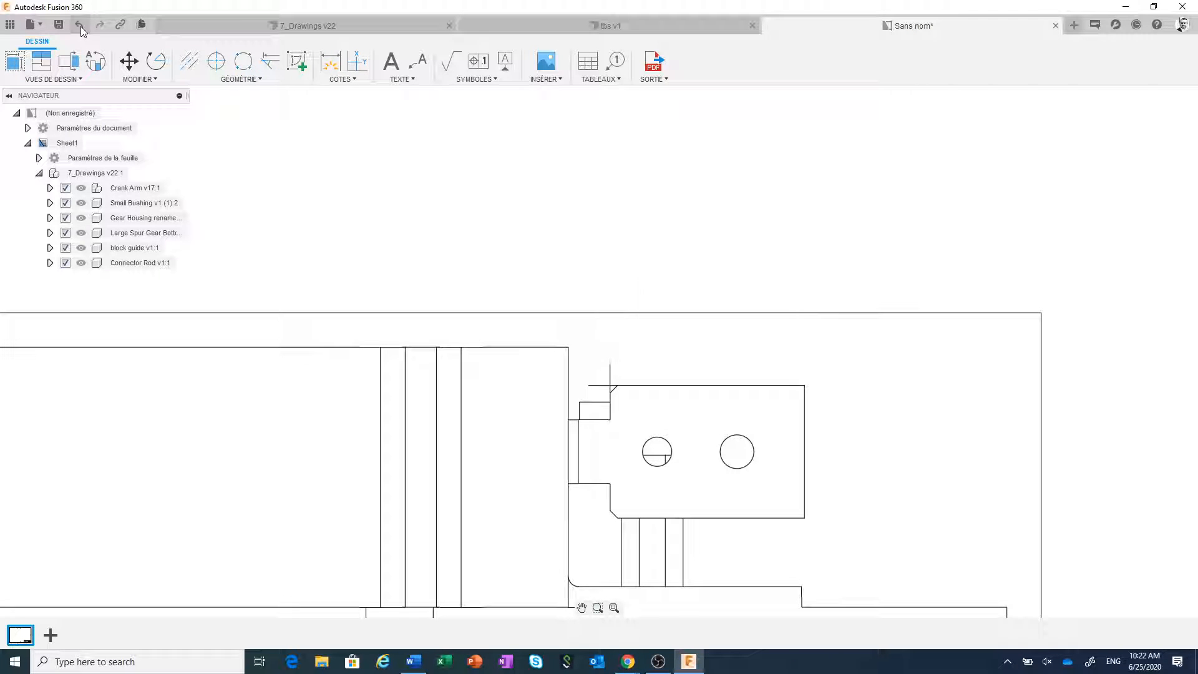
# - Create a sketch on the sheet and draw a circle in the empty space between the front base view and detail A
pyautogui.scroll(-5, 687, 365)
pyautogui.scroll(-4, 685, 361)
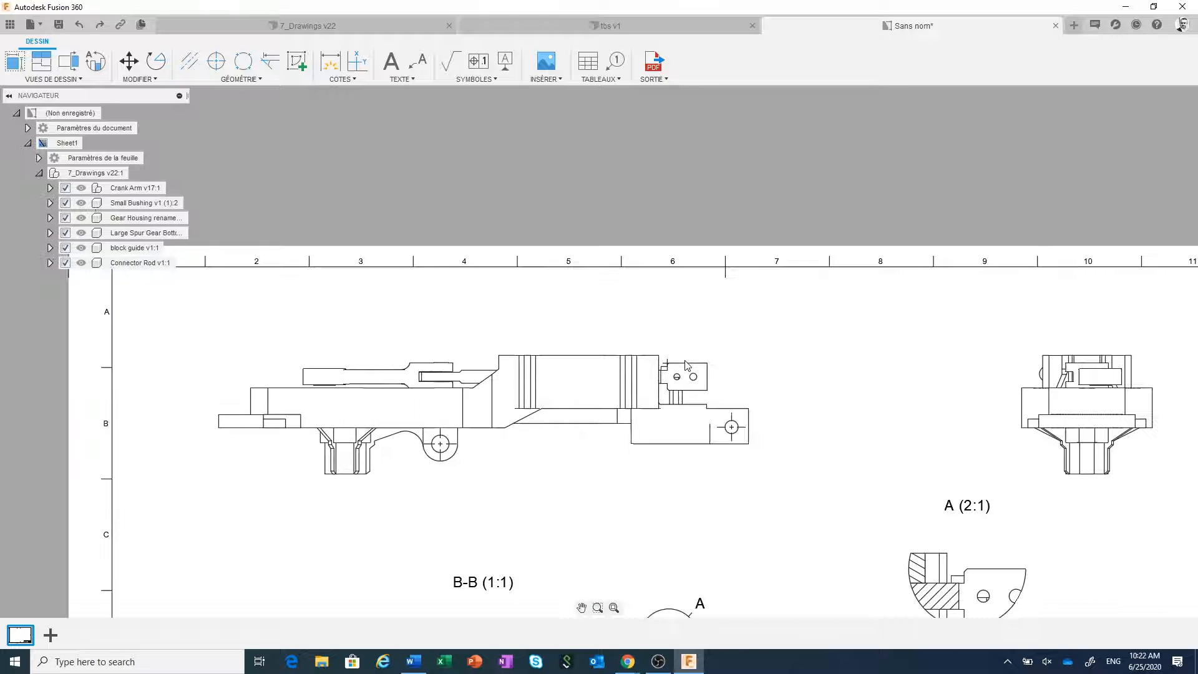
pyautogui.moveTo(600, 368); pyautogui.dragTo(623, 301, button='middle')
pyautogui.scroll(3, 623, 300)
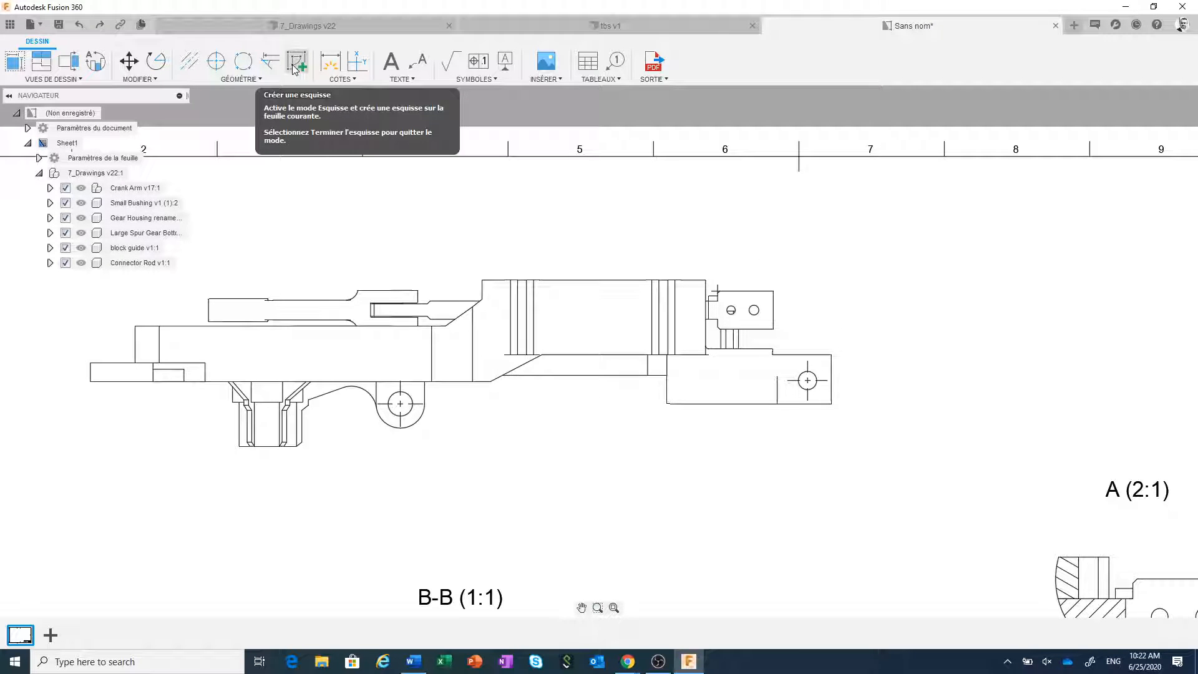
pyautogui.scroll(-2, 417, 216)
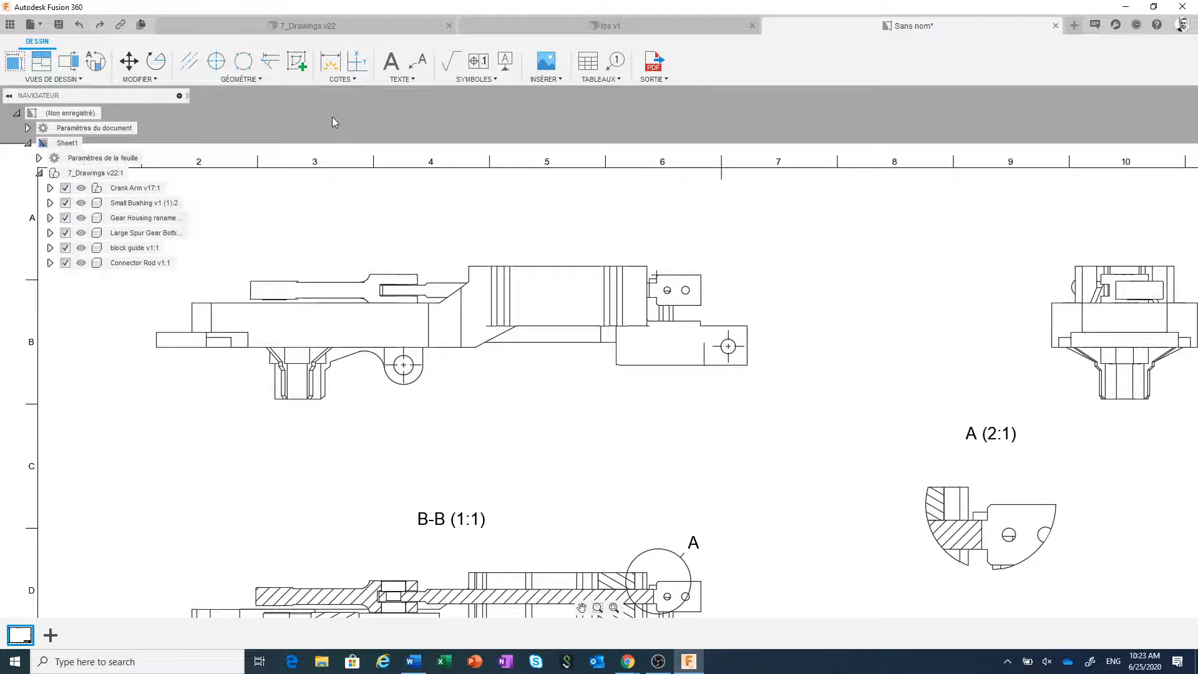
pyautogui.scroll(-1, 368, 164)
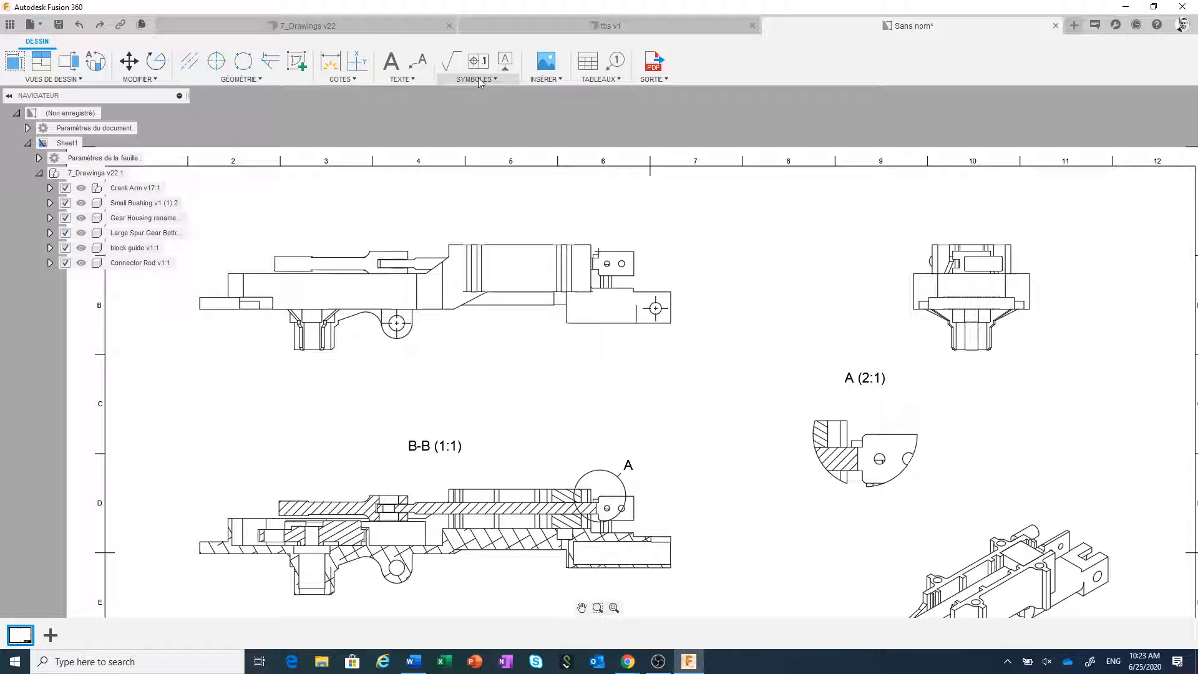
pyautogui.click(297, 61)
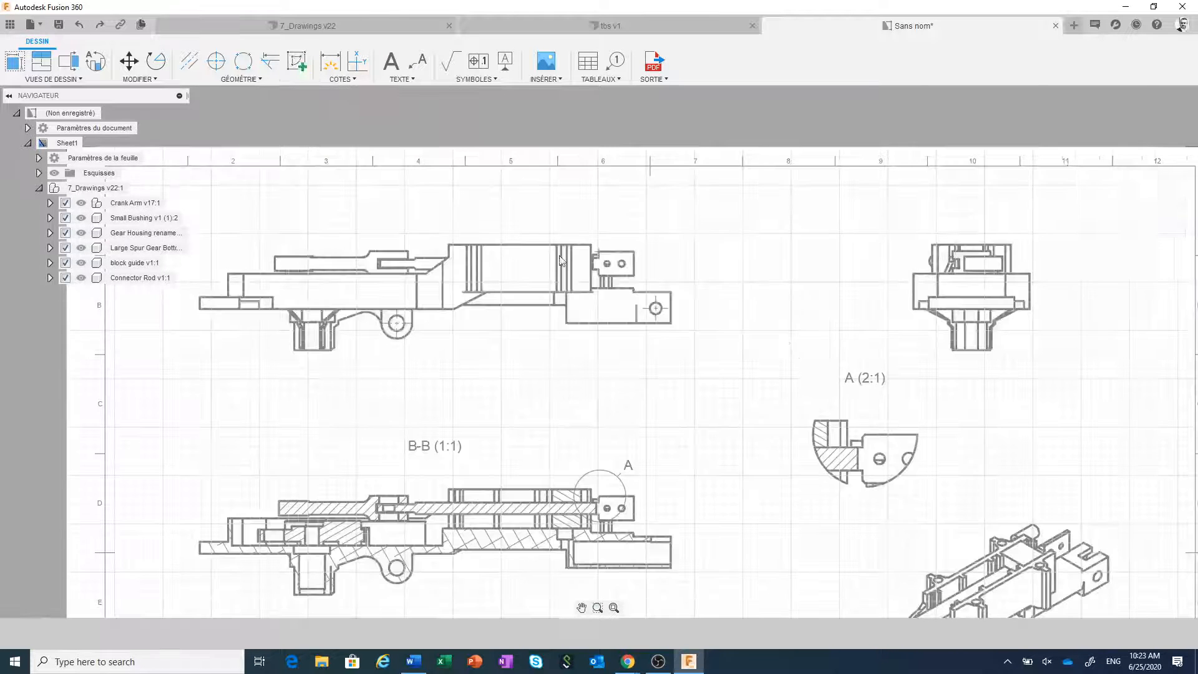
pyautogui.moveTo(756, 303); pyautogui.dragTo(683, 357, button='middle')
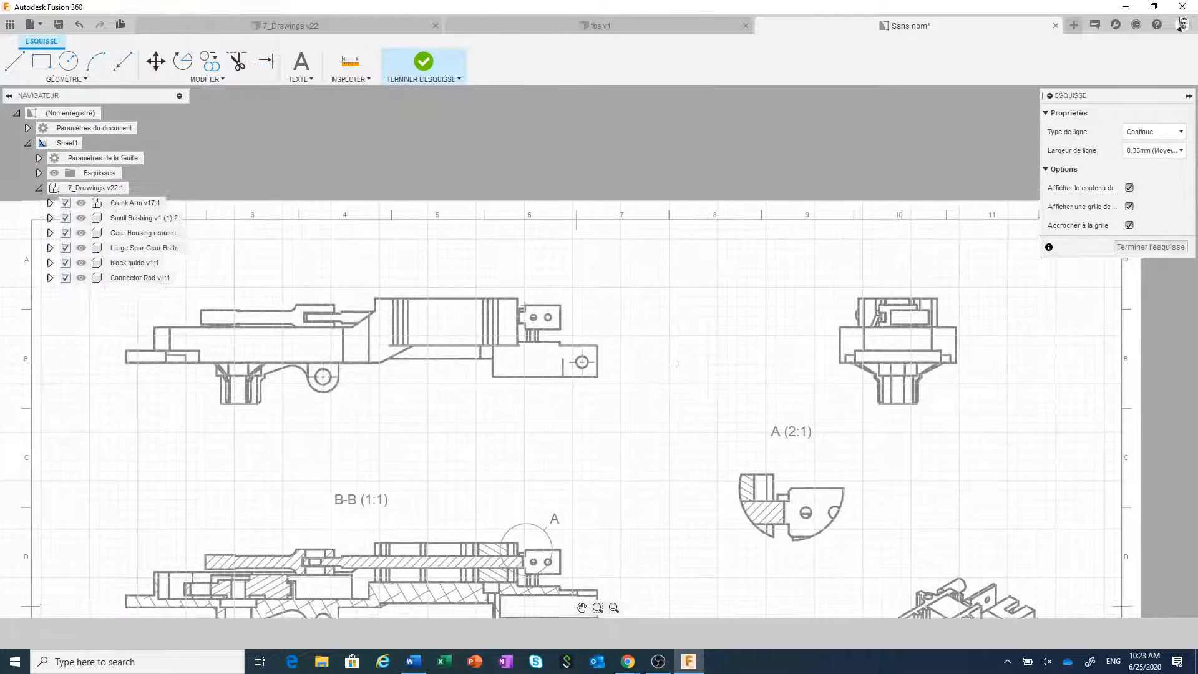
pyautogui.press('c')
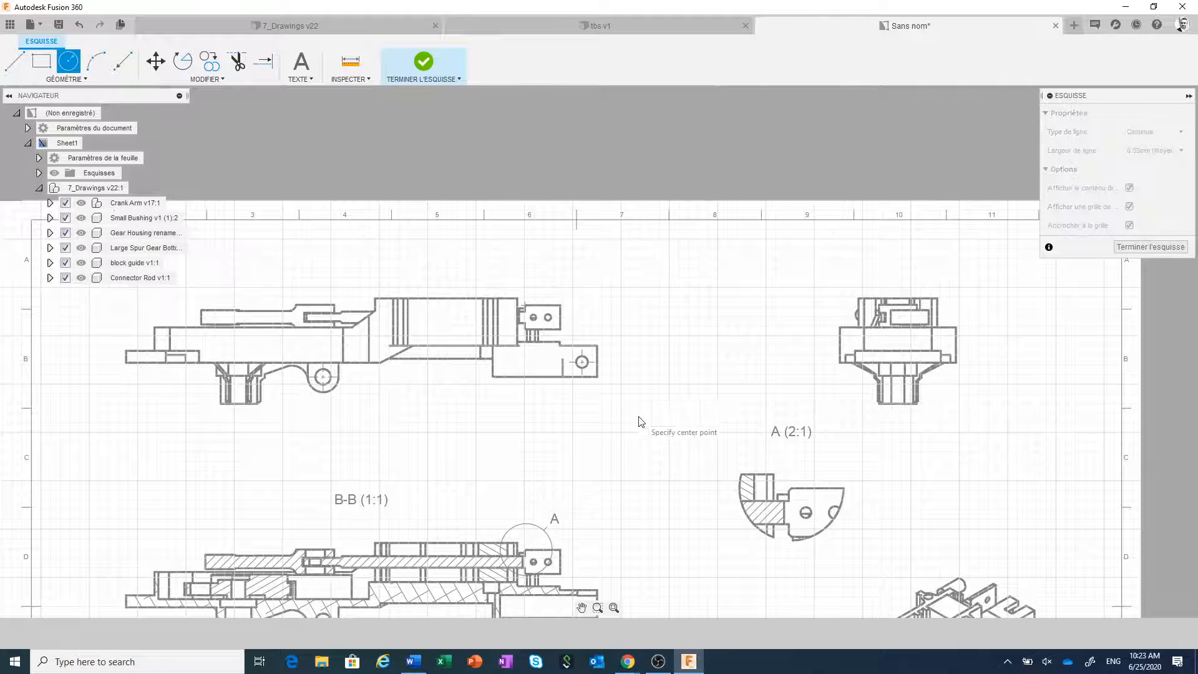
pyautogui.click(656, 408)
pyautogui.click(686, 392)
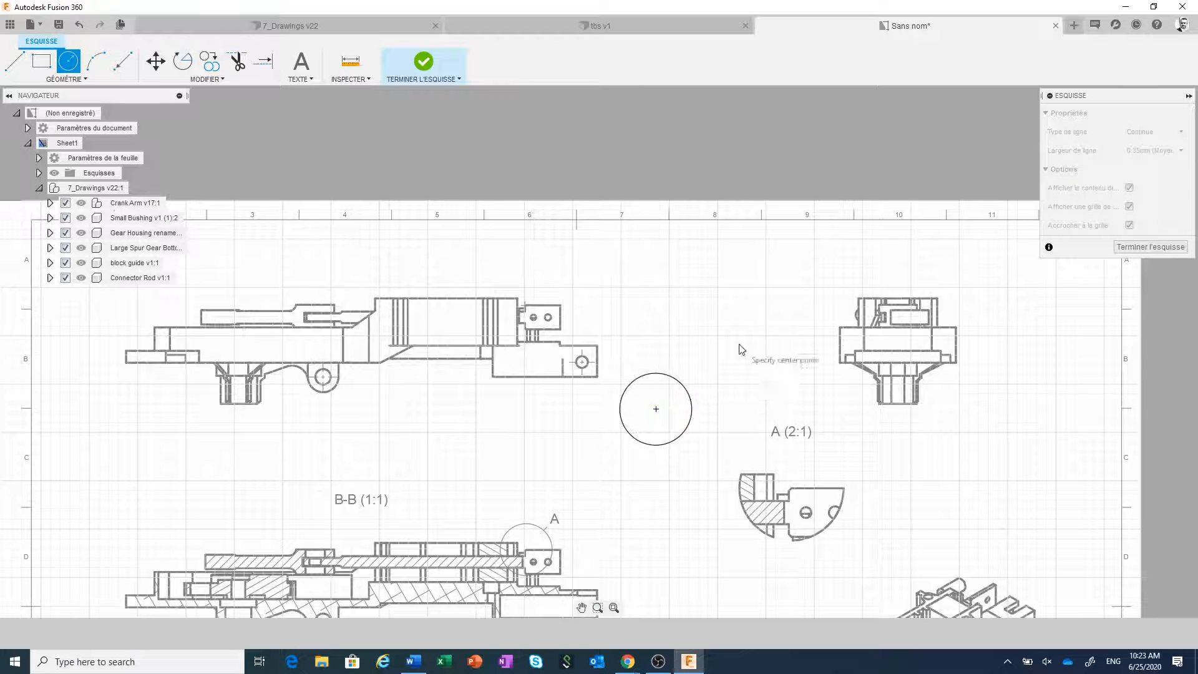
# - Sketch a leader line about 15 mm long from the circle to the nearest lower corner of the end block in the front base view
pyautogui.click(14, 60)
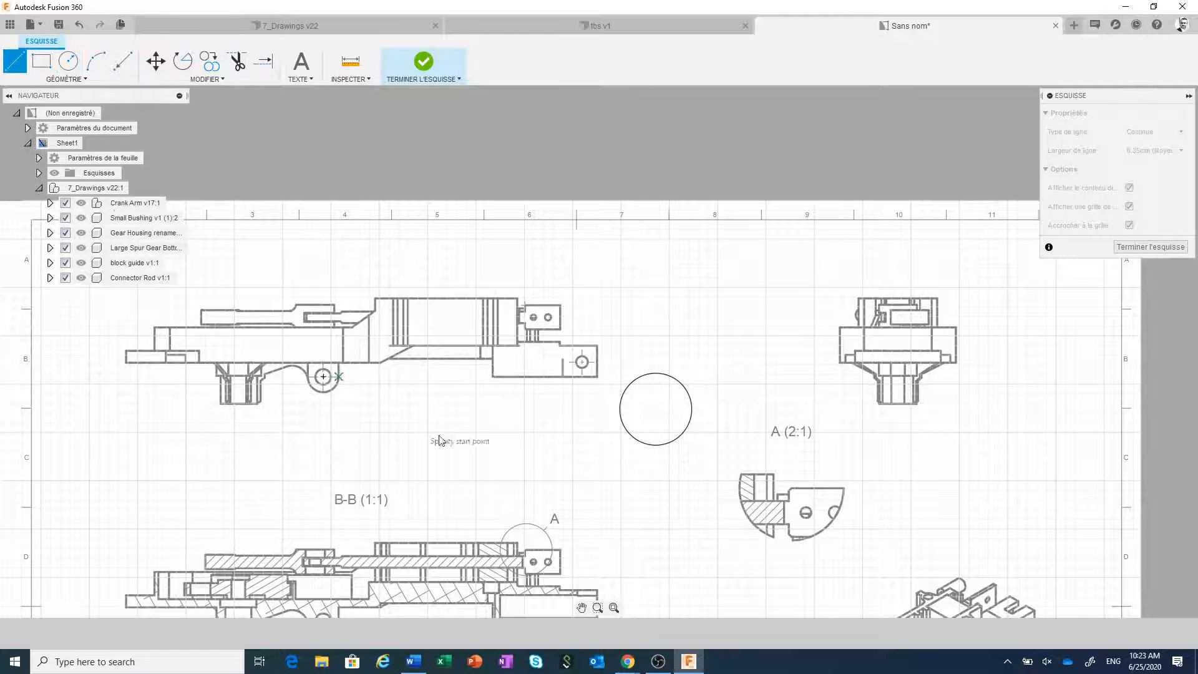
pyautogui.click(622, 396)
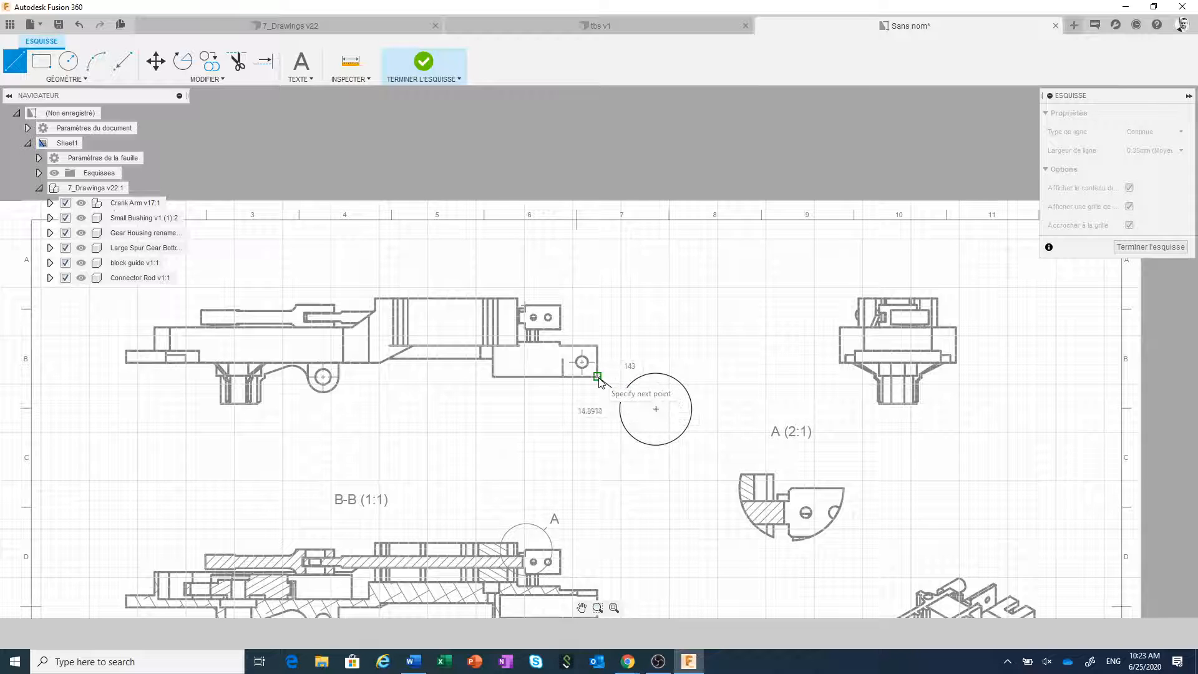
pyautogui.click(597, 376)
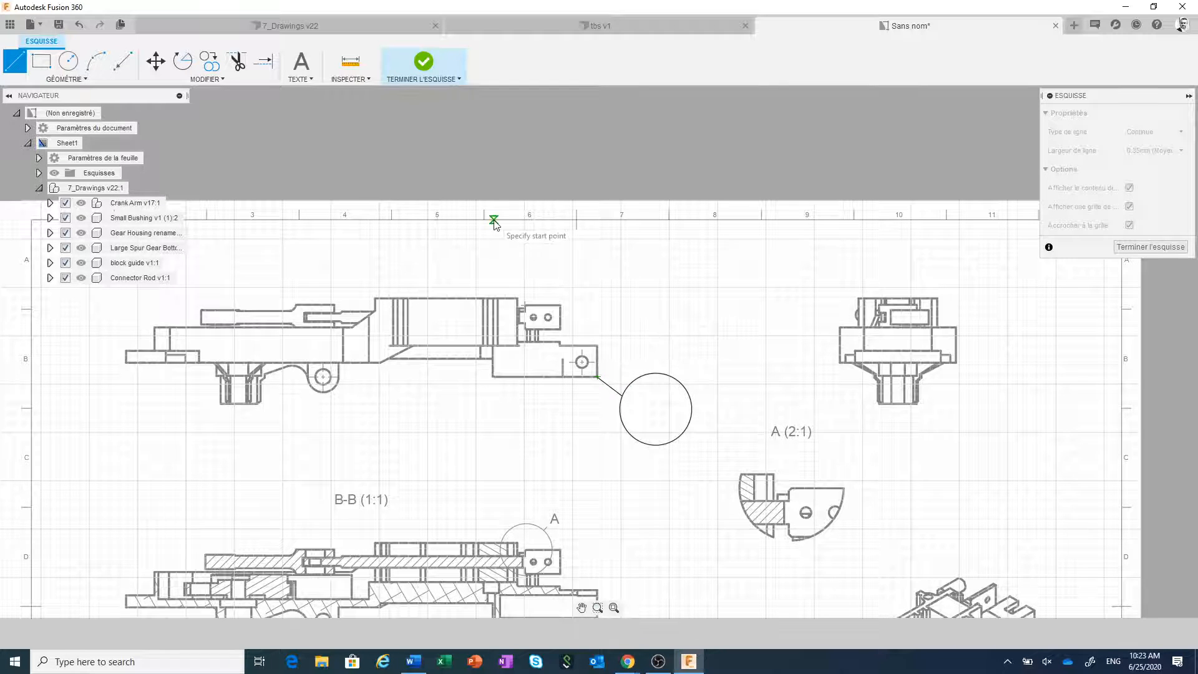
pyautogui.click(654, 309)
pyautogui.press('Escape')
# - Add the text "Demo" inside the sketched circle beside the front base view and finish the sketch
pyautogui.click(301, 61)
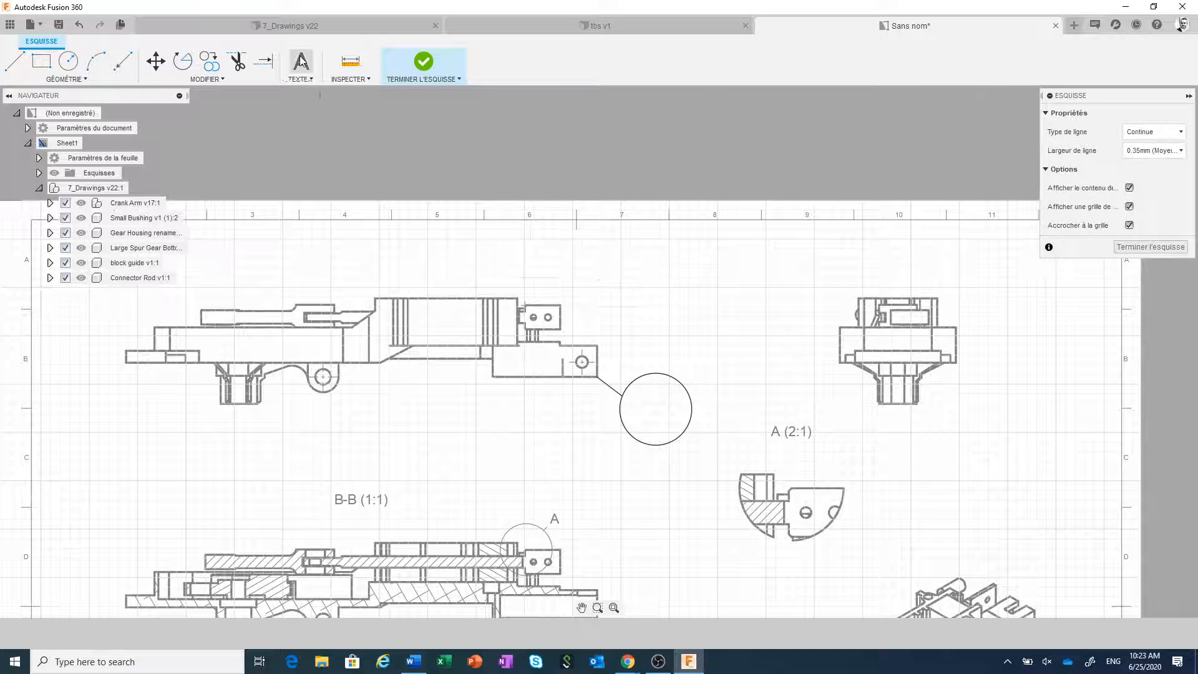
pyautogui.click(634, 401)
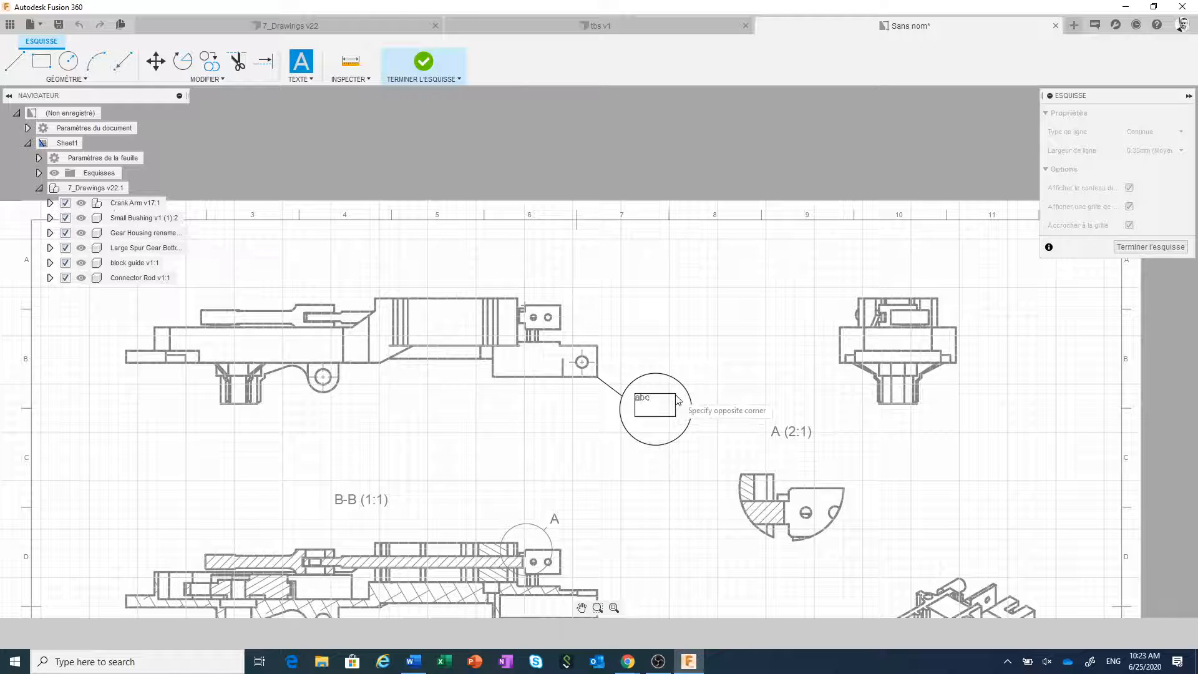
pyautogui.click(676, 404)
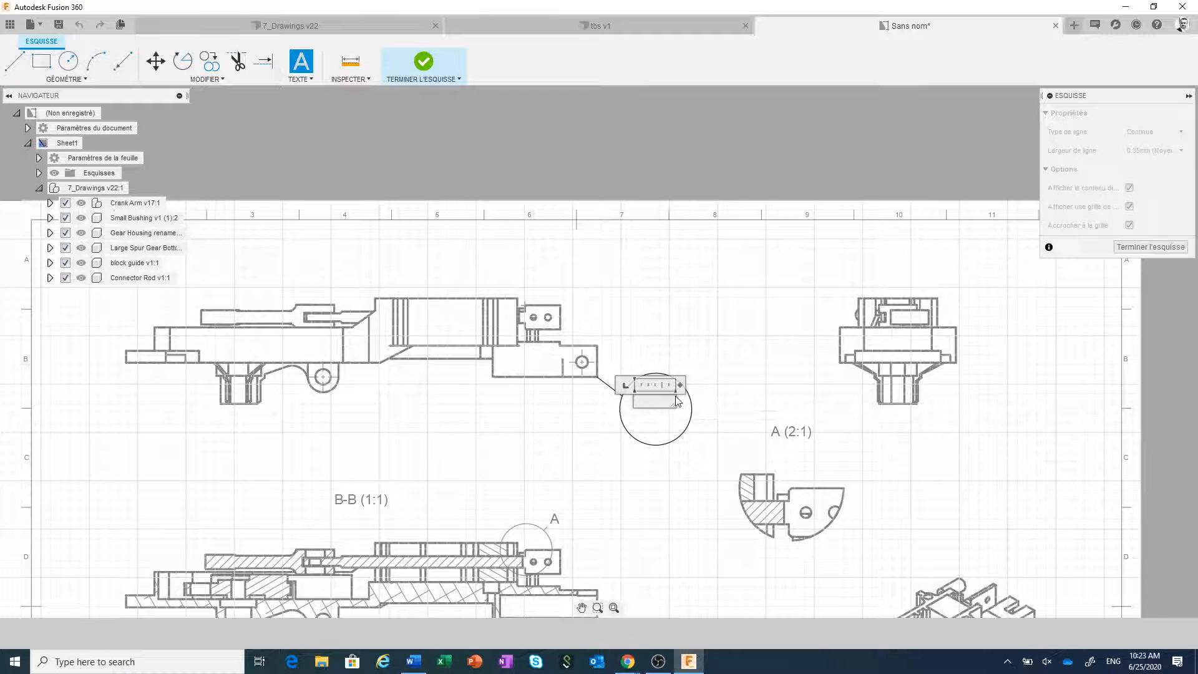
pyautogui.write('Demo')
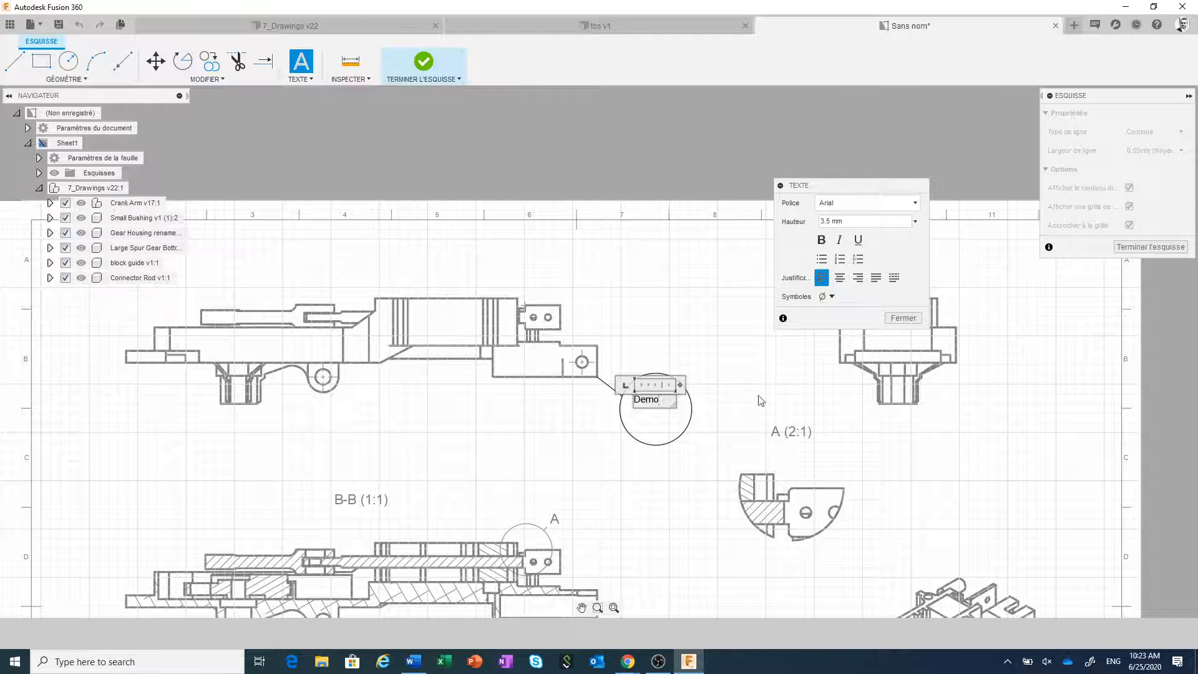
pyautogui.click(903, 318)
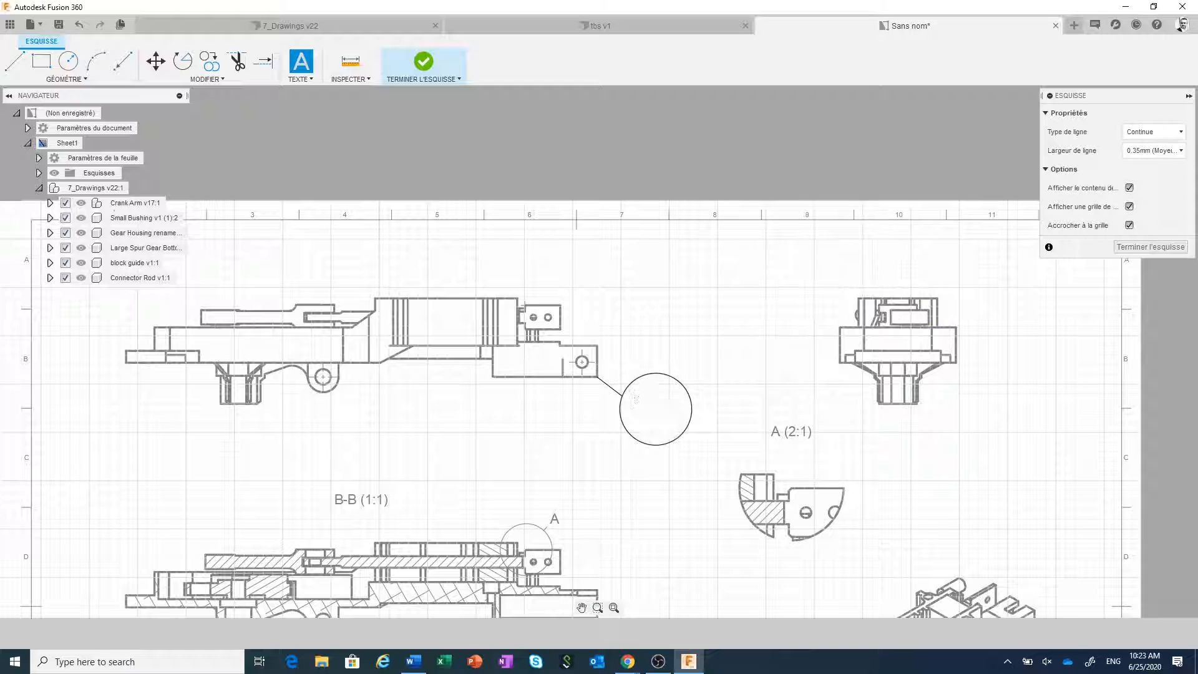
pyautogui.click(1152, 247)
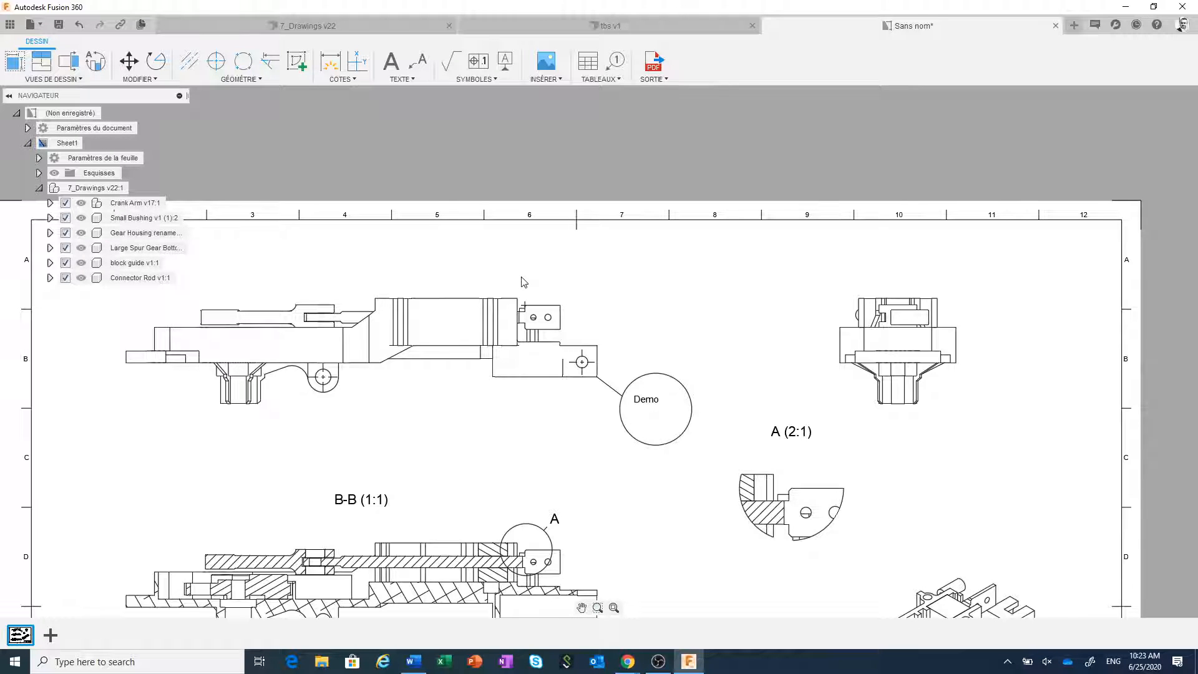
# - Dimension the length of the end block's short upper edge in the front base view, placing it above the two-hole block
pyautogui.scroll(-1, 620, 359)
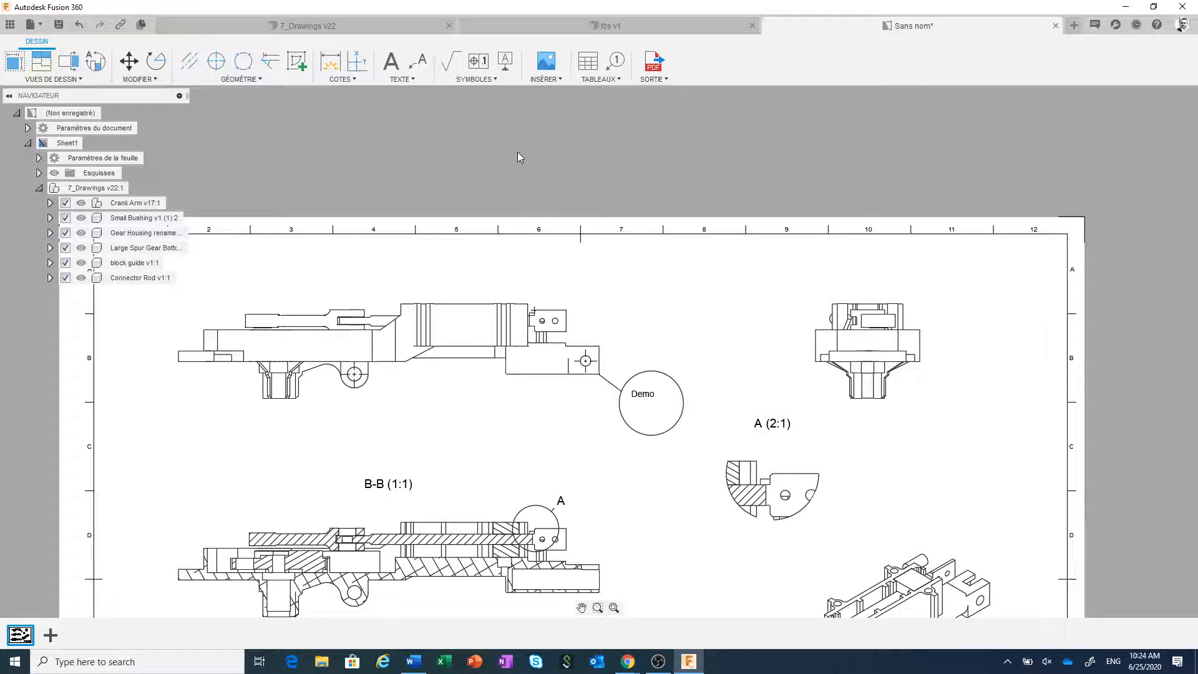
pyautogui.scroll(4, 560, 264)
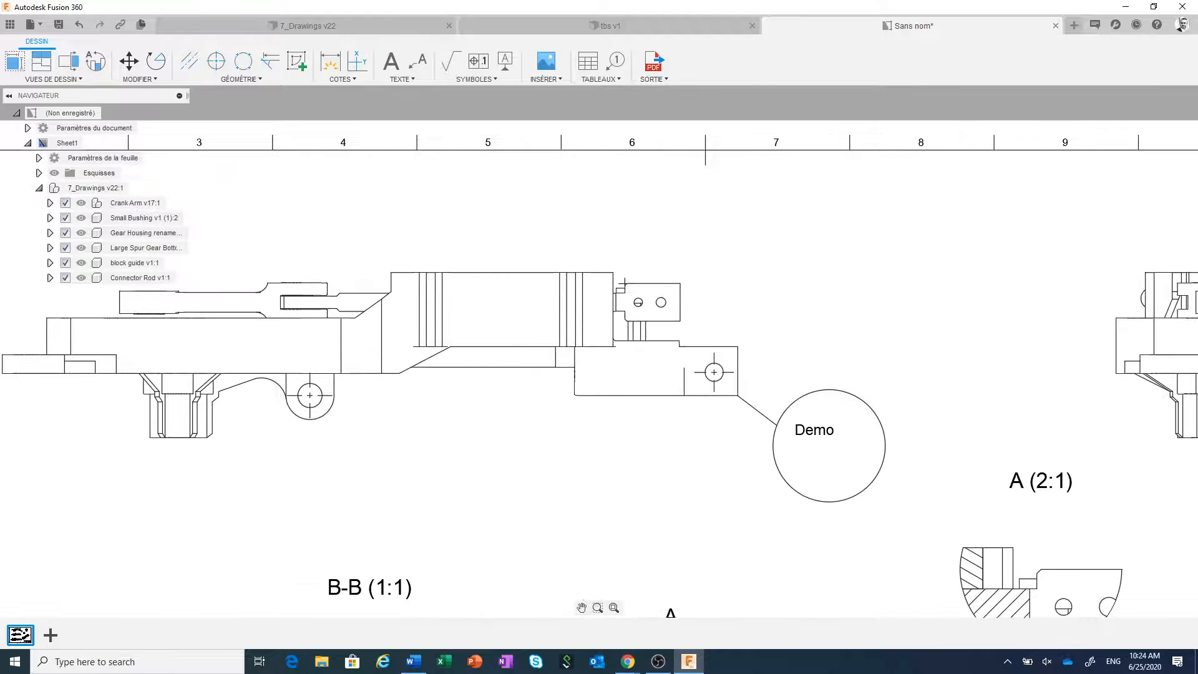
pyautogui.scroll(3, 668, 214)
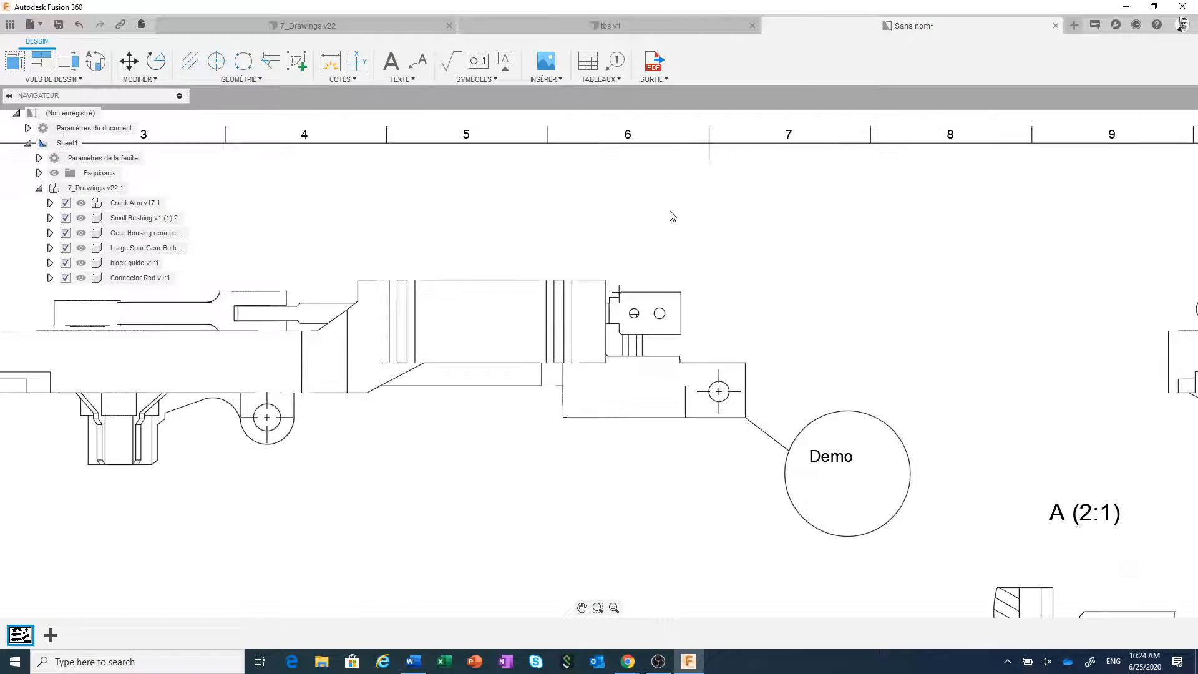
pyautogui.click(330, 62)
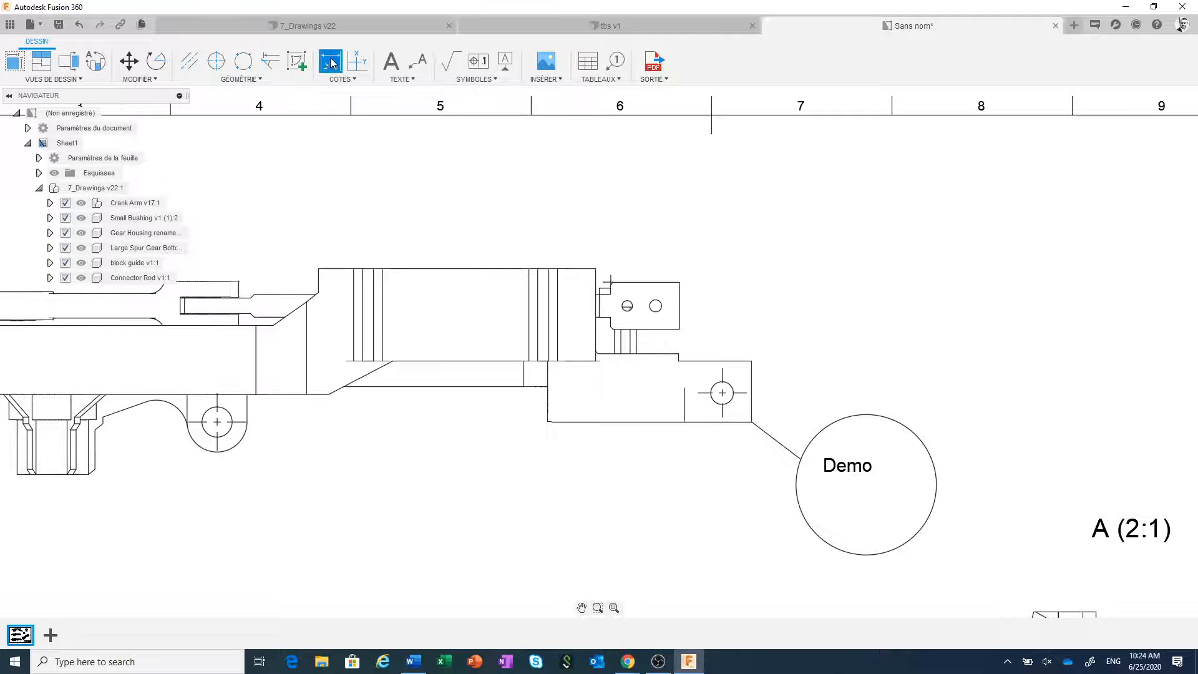
pyautogui.click(734, 360)
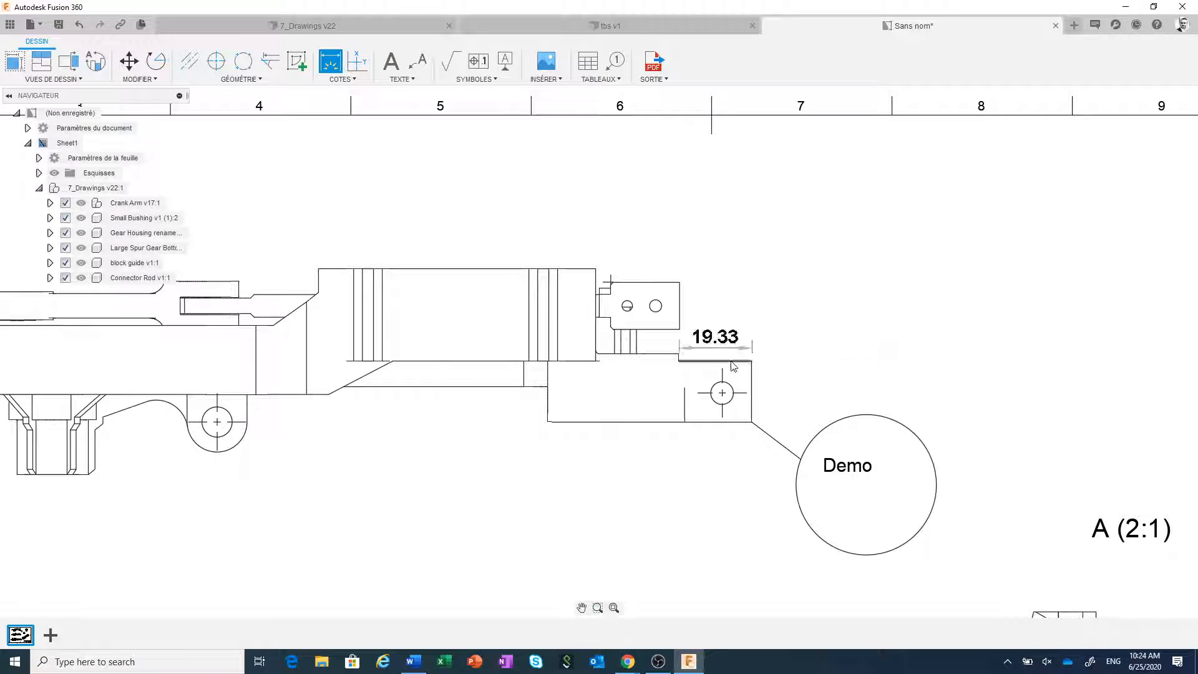
pyautogui.click(722, 218)
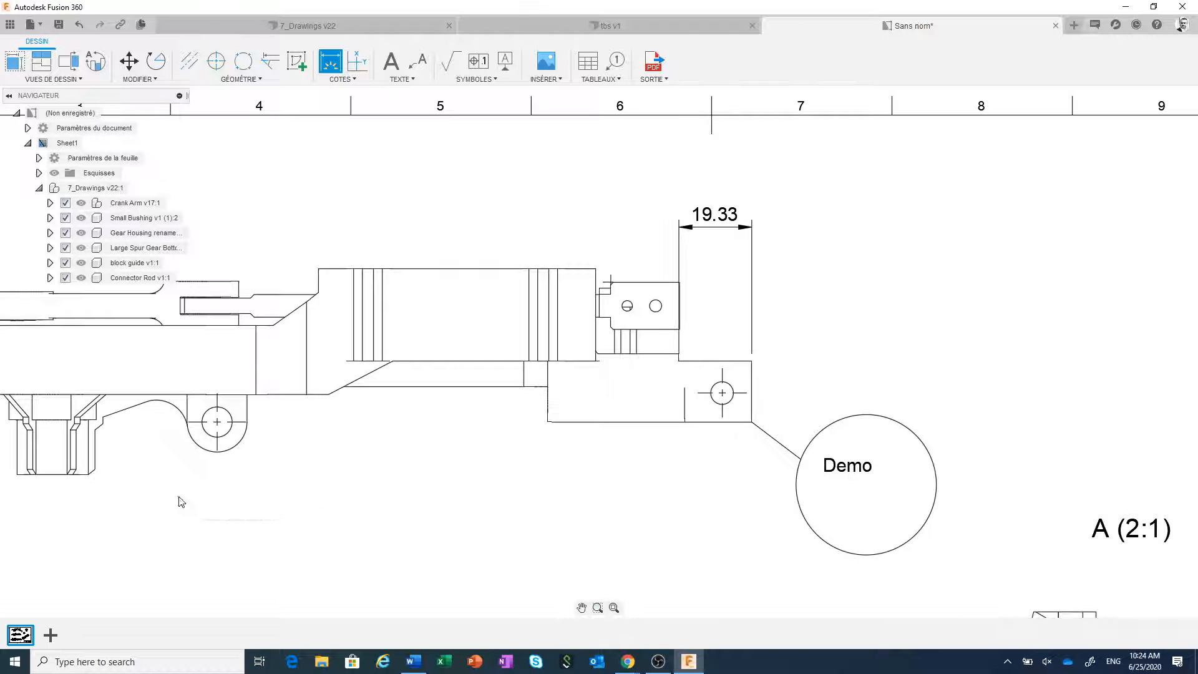
# - Dimension the radius of the curved edge beside the rounded lug and the diameter of the lug's hole, placing both below the view
pyautogui.click(170, 407)
pyautogui.click(147, 469)
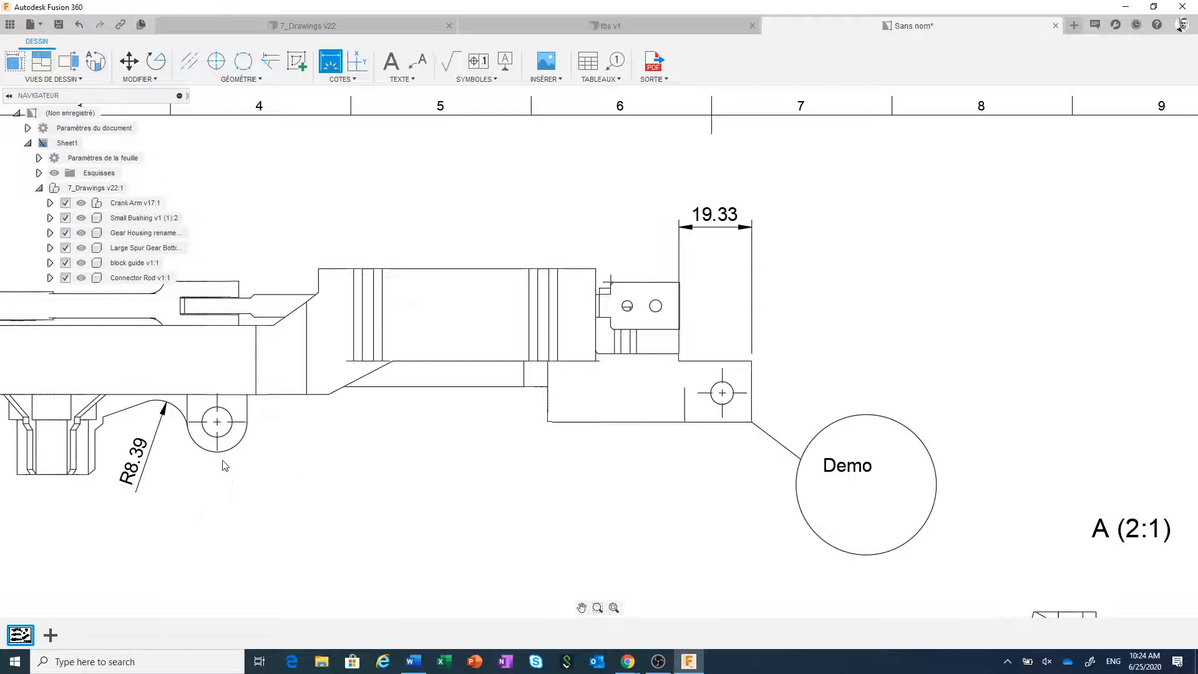
pyautogui.click(226, 434)
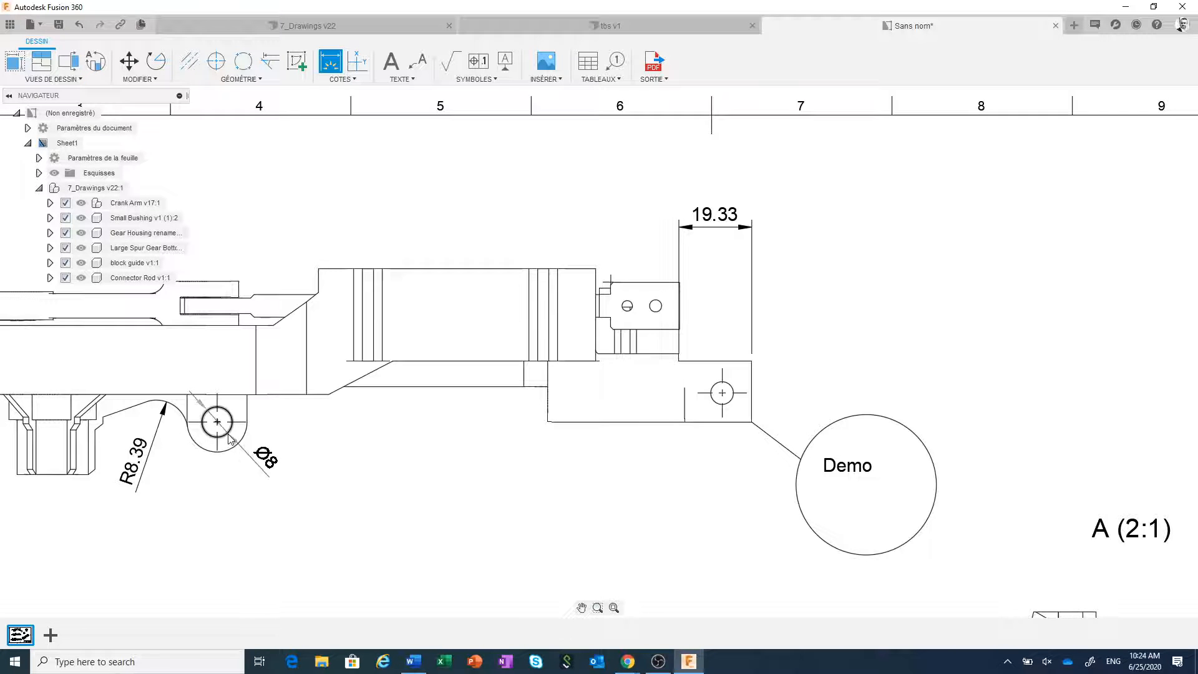
pyautogui.click(315, 483)
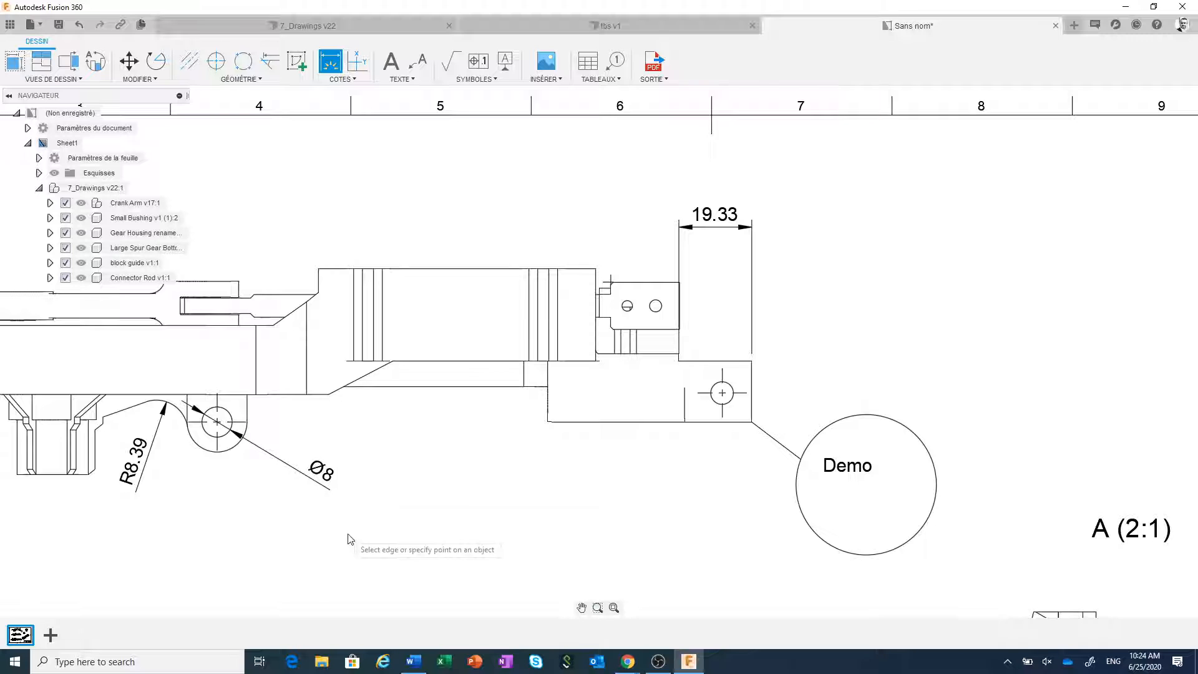
# - Dimension the housing's lower sloped edge with an aligned length and its angle to the adjacent lower horizontal edge
pyautogui.click(362, 379)
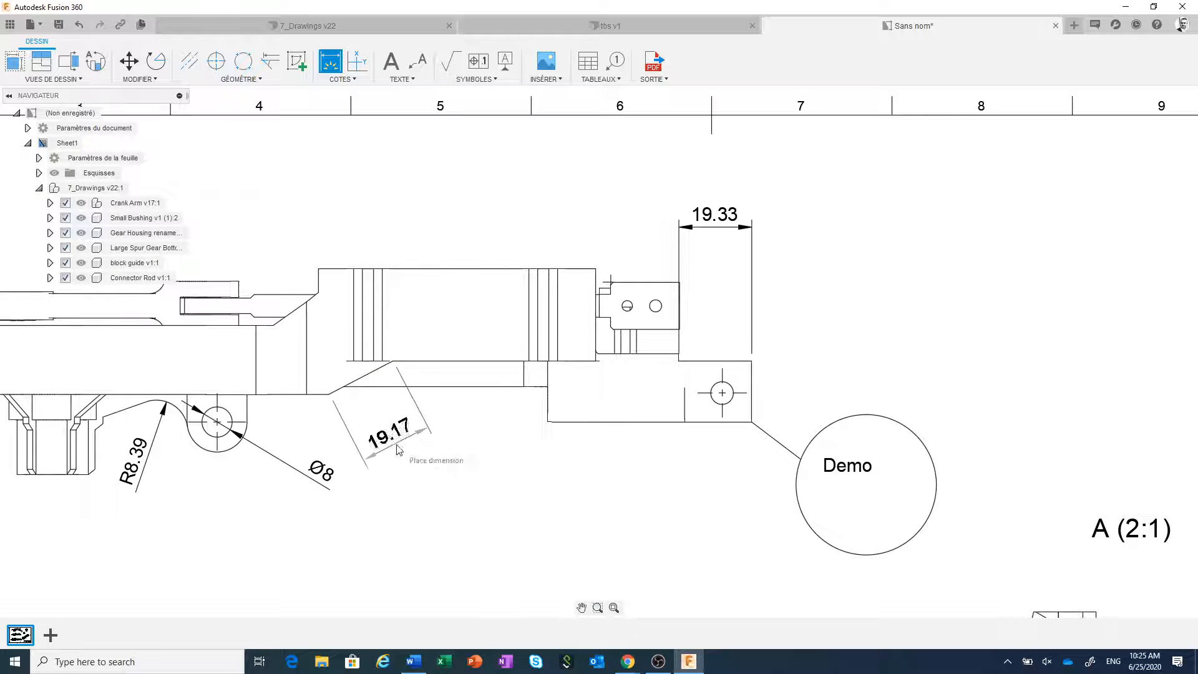
pyautogui.click(415, 479)
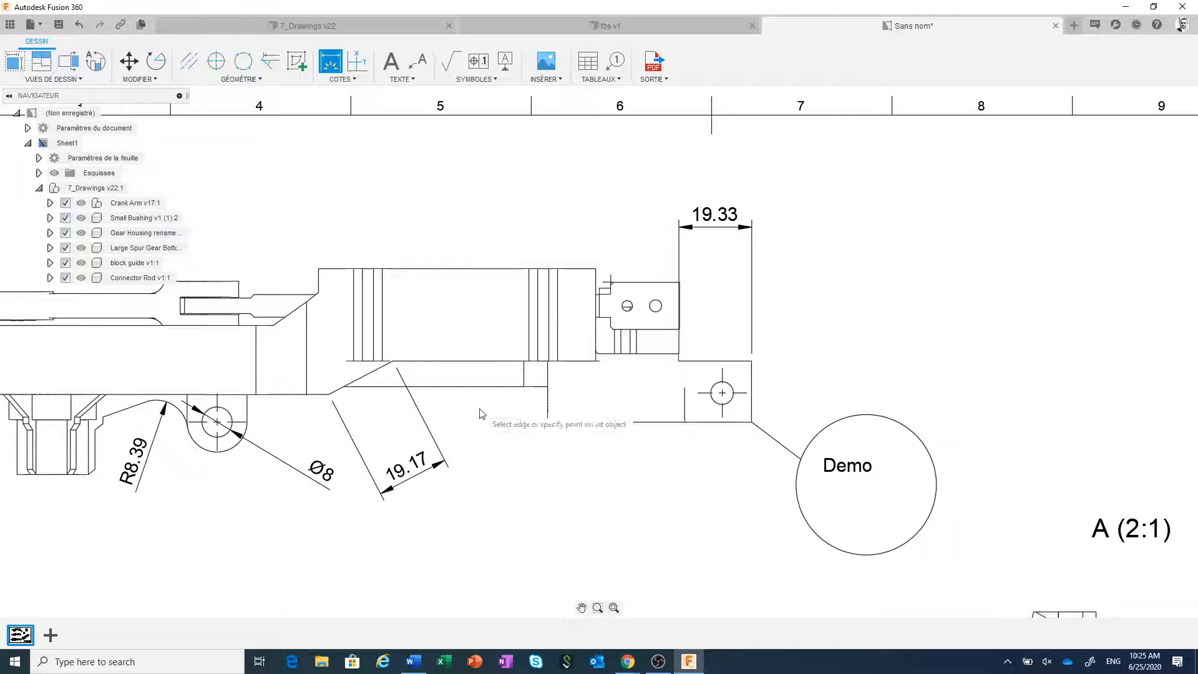
pyautogui.click(447, 387)
pyautogui.click(365, 375)
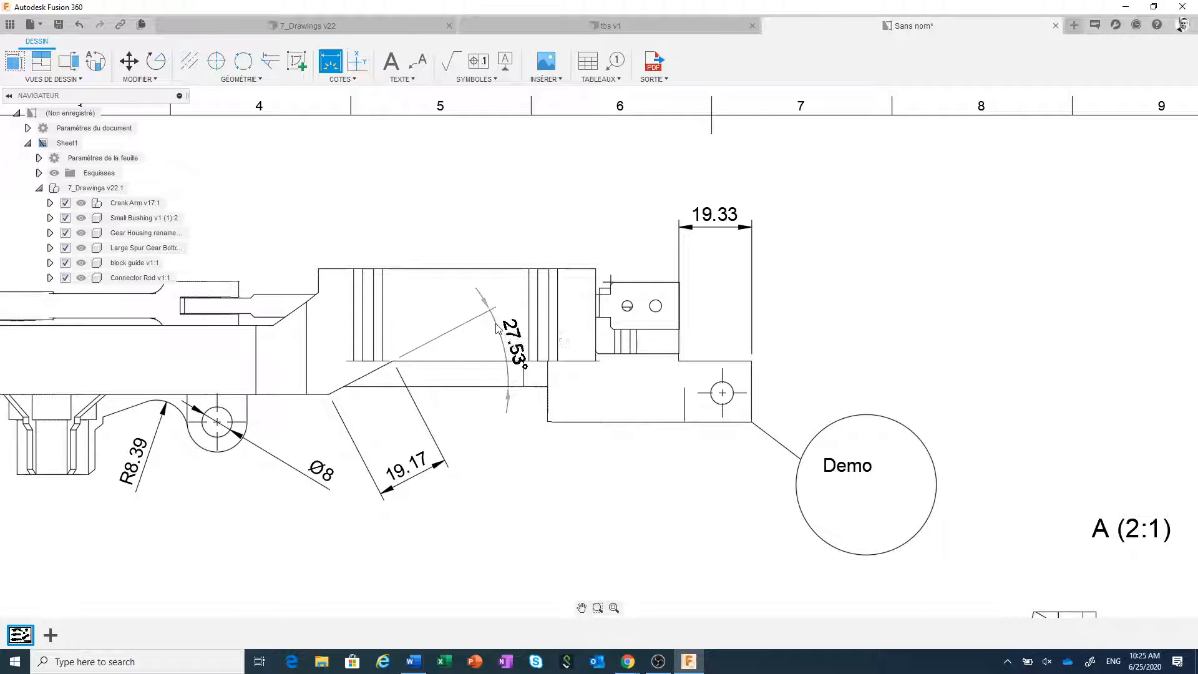
pyautogui.click(506, 340)
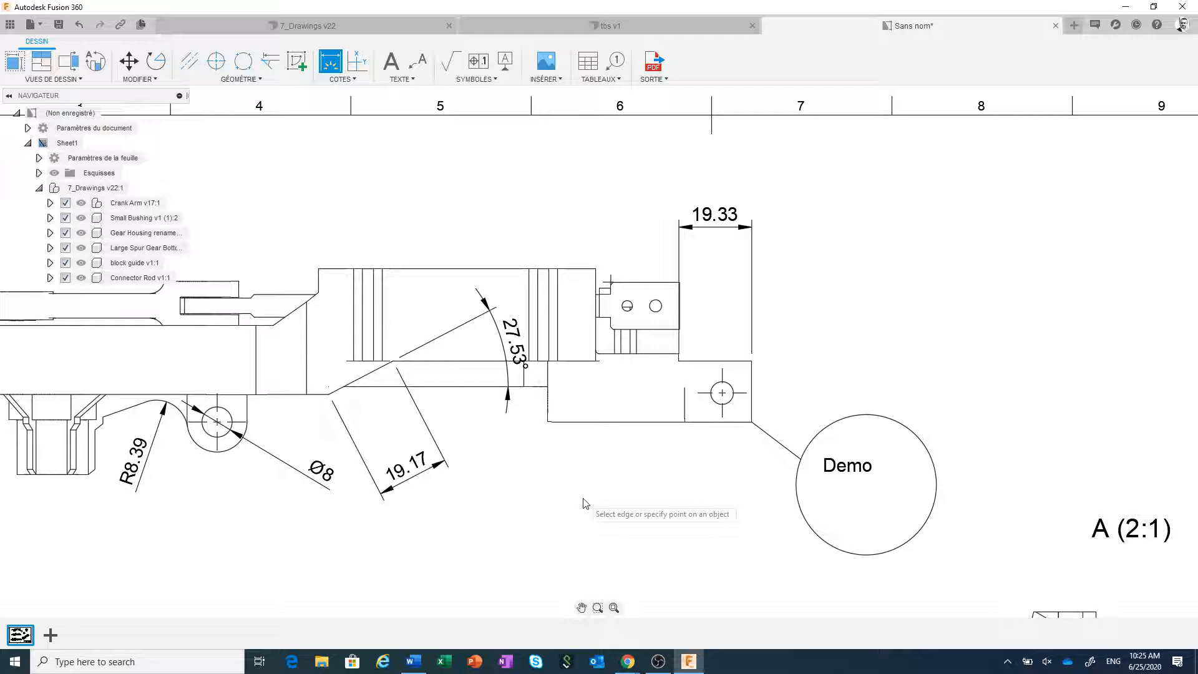
pyautogui.press('Escape')
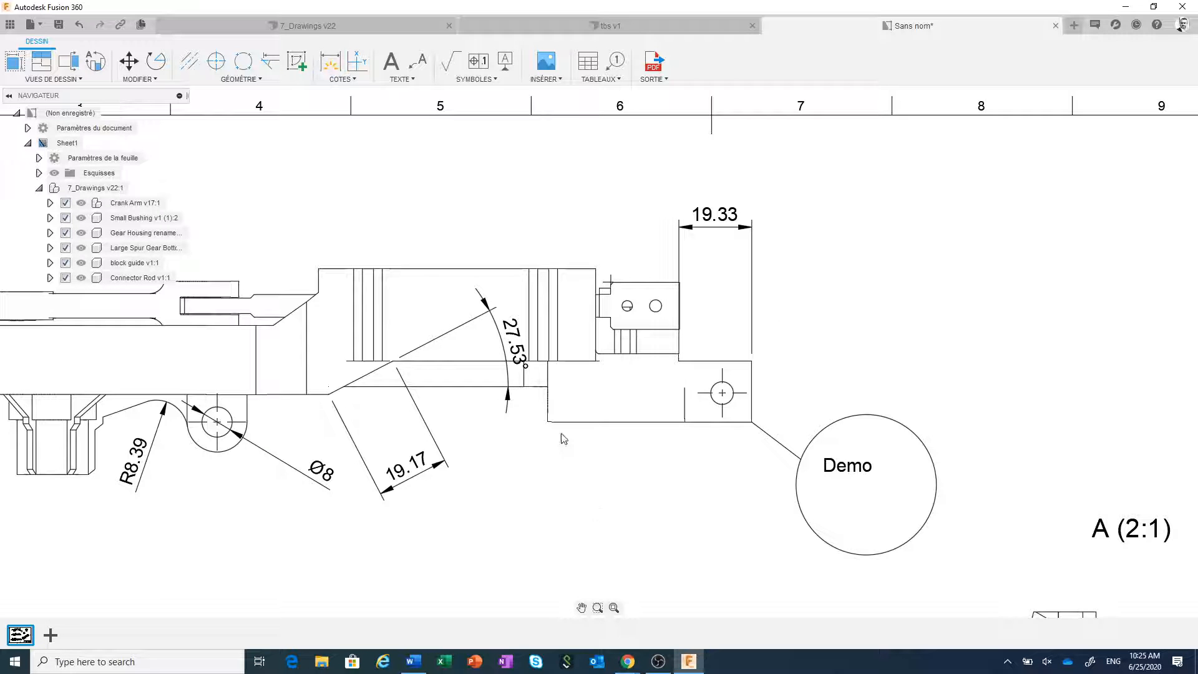
# - Set the ordinate dimension origin at the centre of the end block's hole and place its 0 label below the block
pyautogui.click(346, 80)
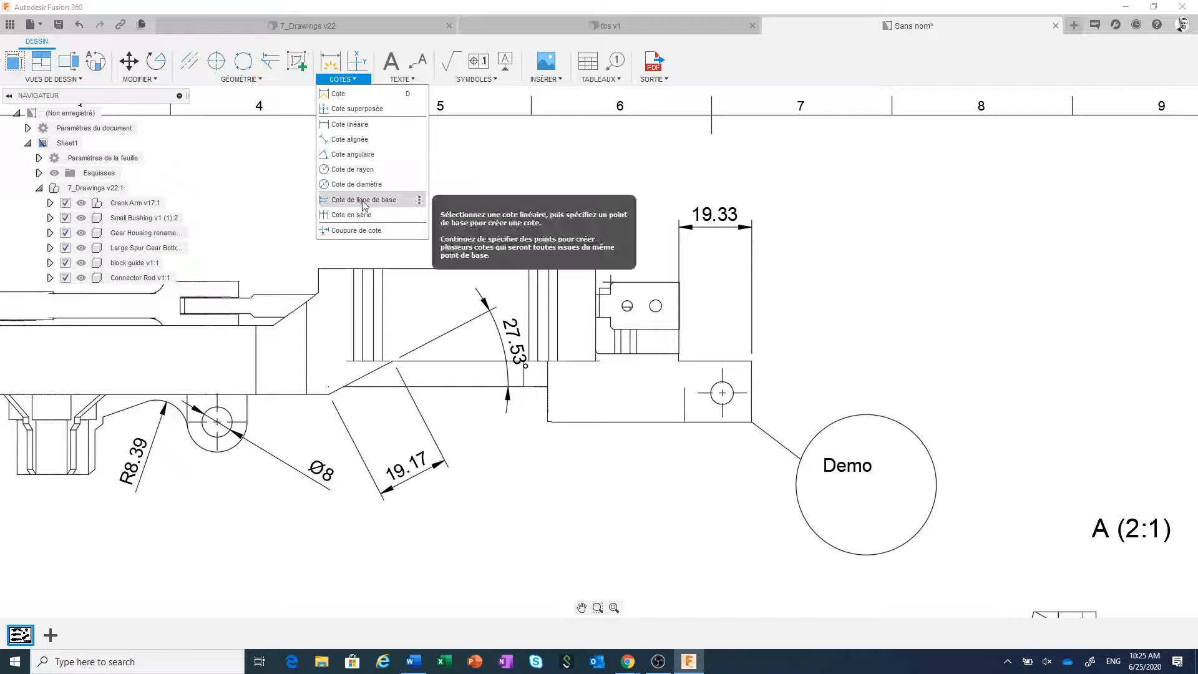
pyautogui.click(354, 110)
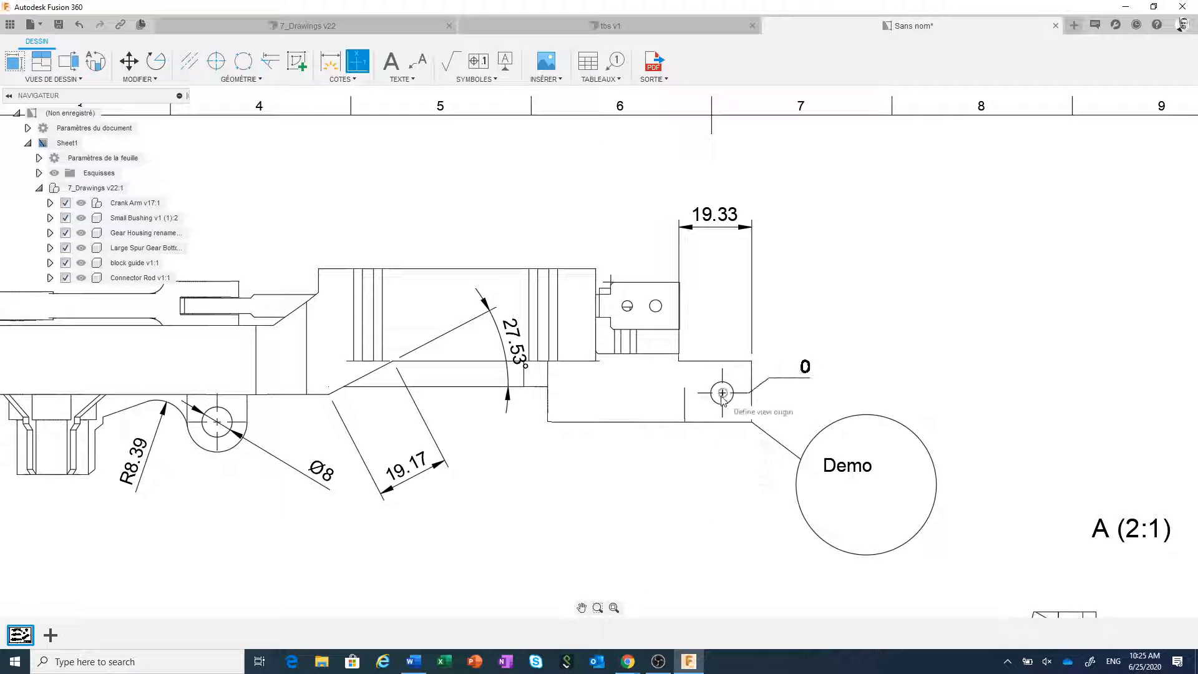
pyautogui.click(721, 393)
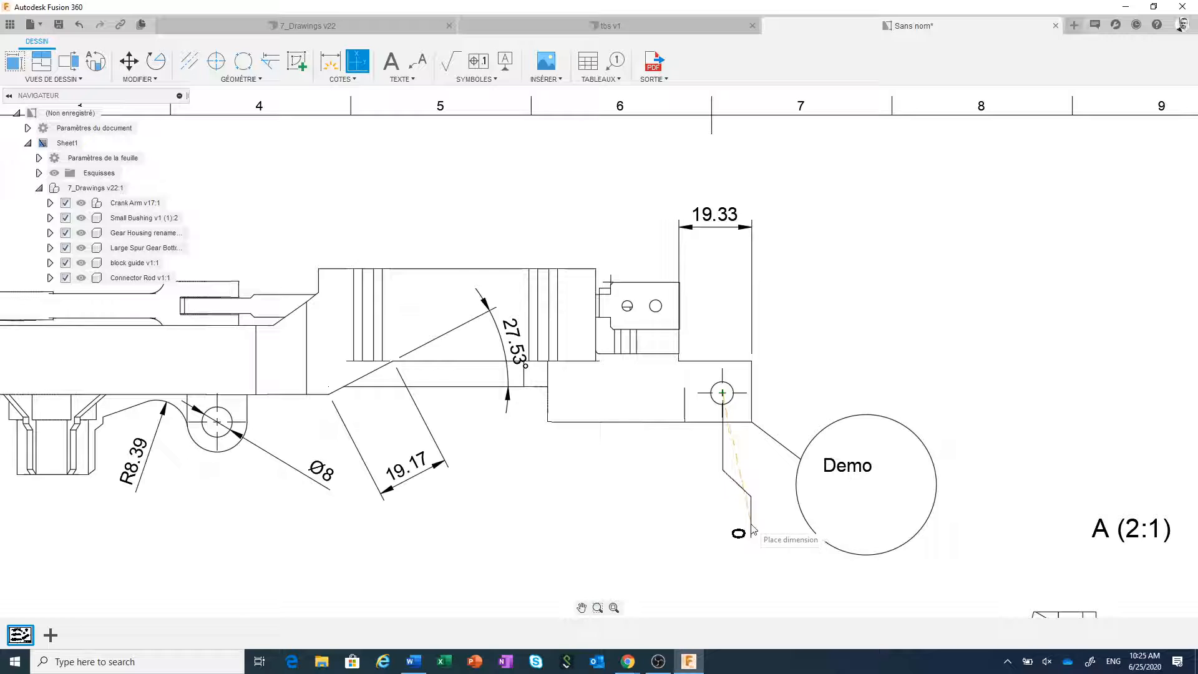
pyautogui.click(750, 524)
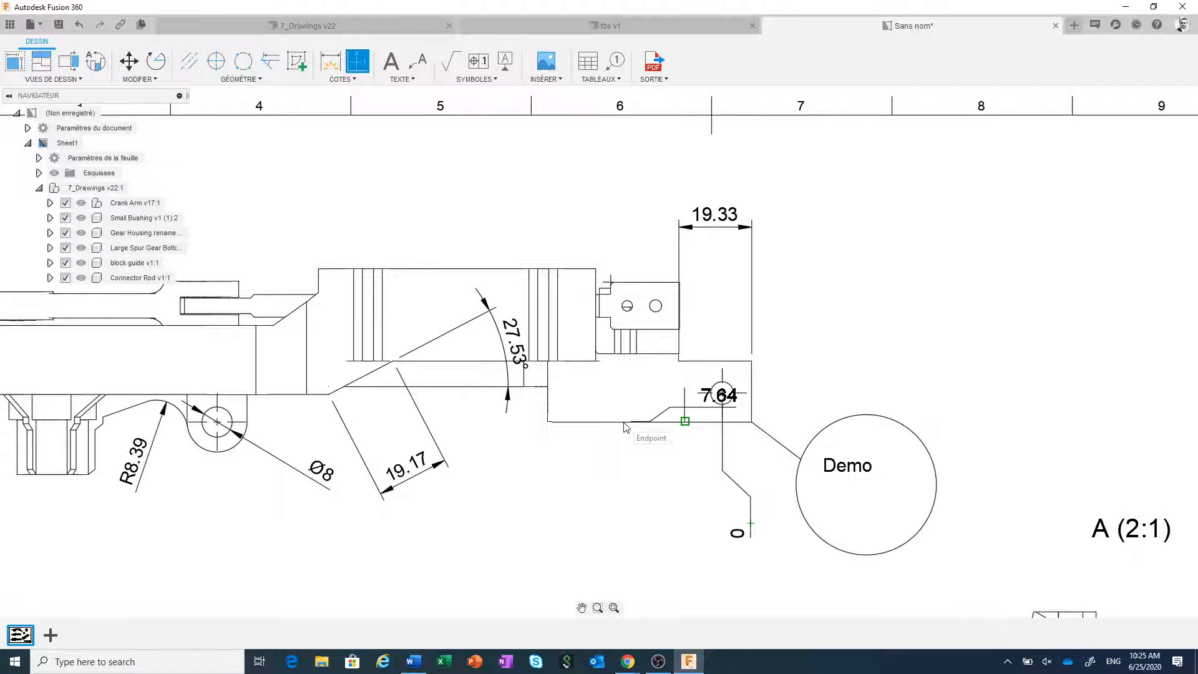
# - Add an ordinate dimension to the midpoint of the end block's bottom edge, placed below the block
pyautogui.rightClick(627, 428)
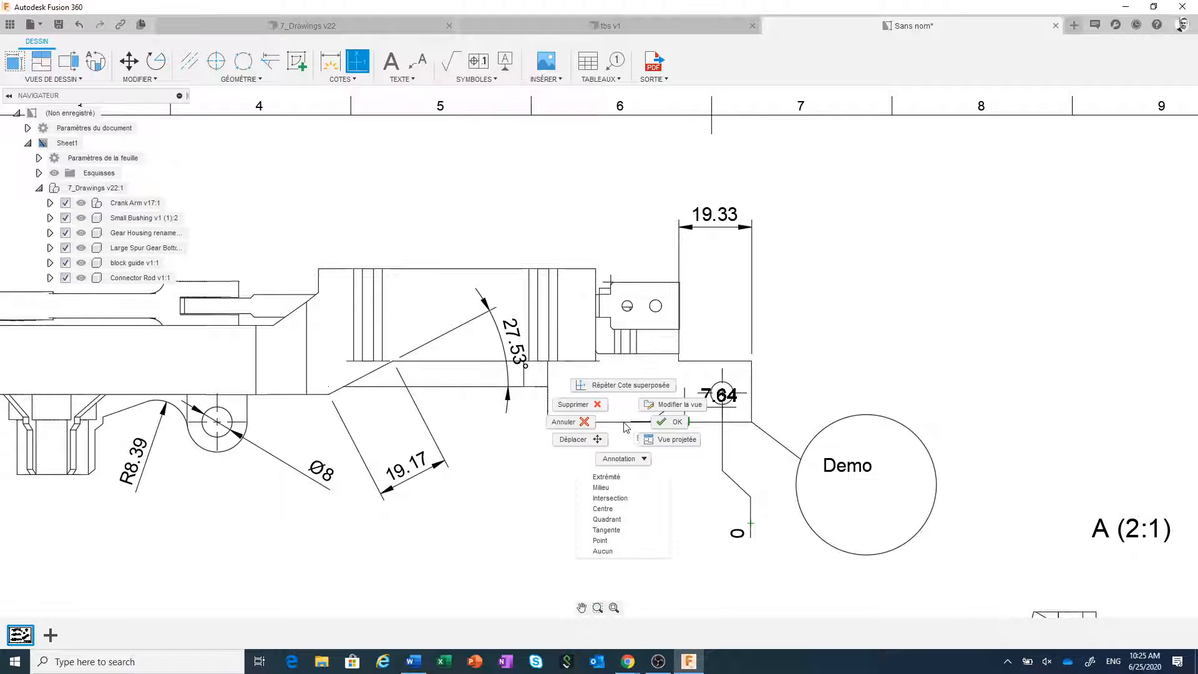
pyautogui.click(603, 488)
pyautogui.click(619, 421)
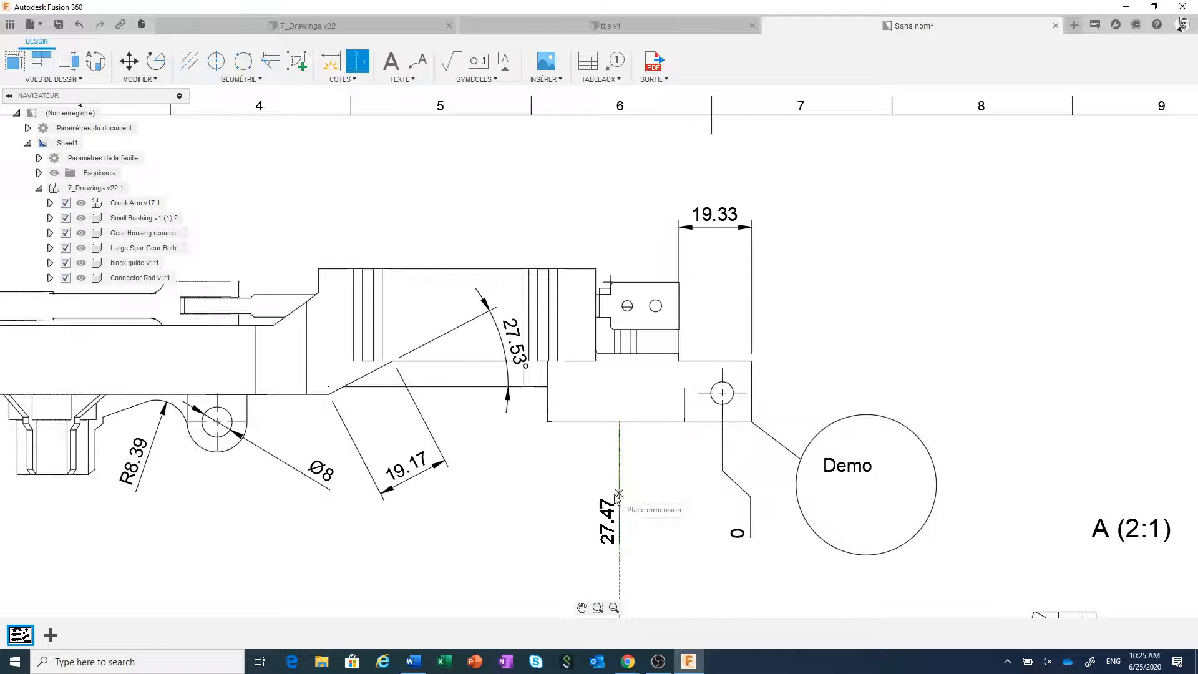
pyautogui.click(628, 538)
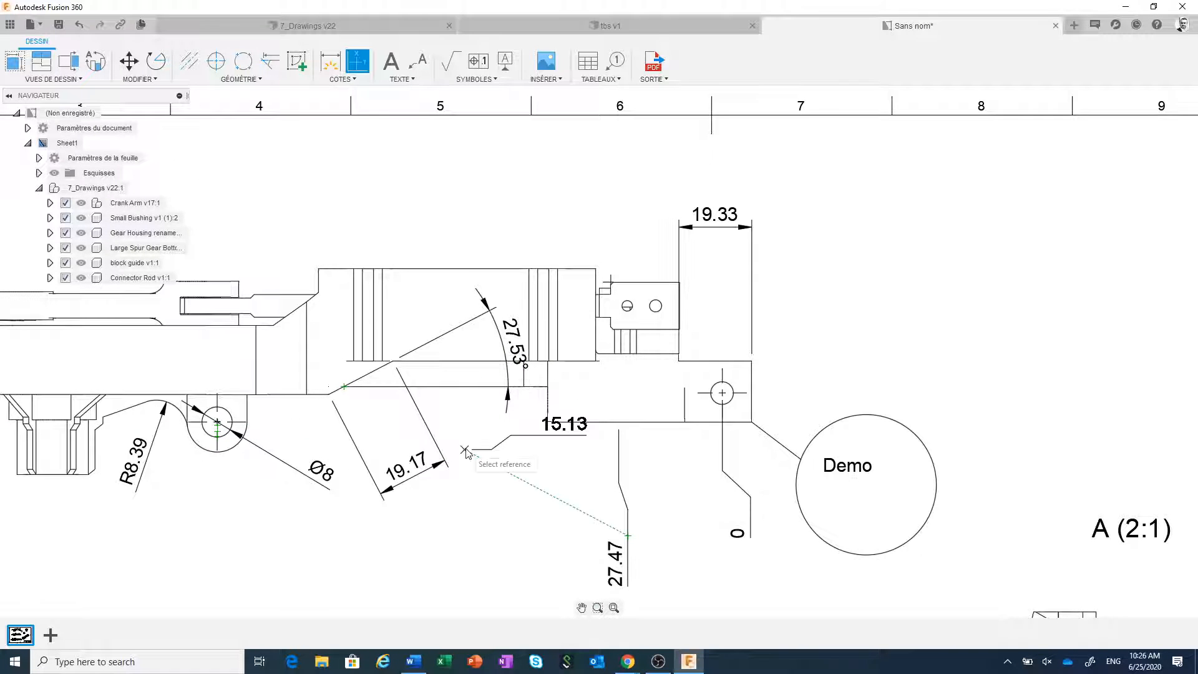
# - Add an ordinate dimension to the housing's lower horizontal edge between the sloped edge and the end block, placed below the view
pyautogui.rightClick(504, 519)
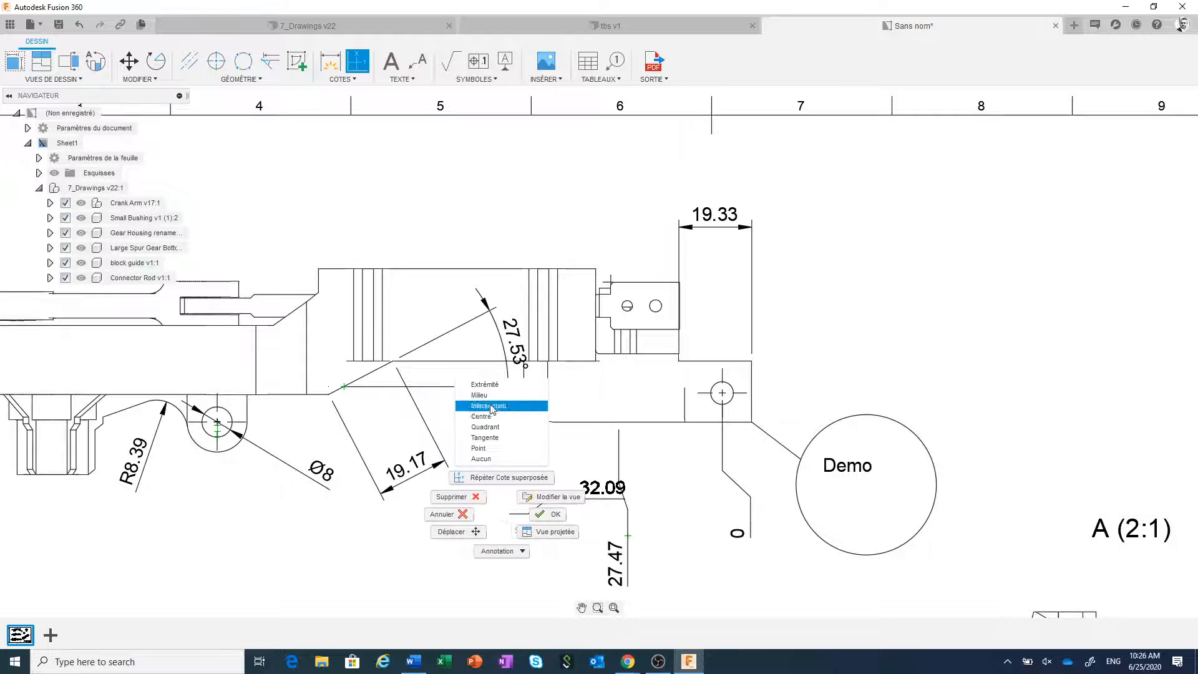
pyautogui.click(493, 405)
pyautogui.click(458, 390)
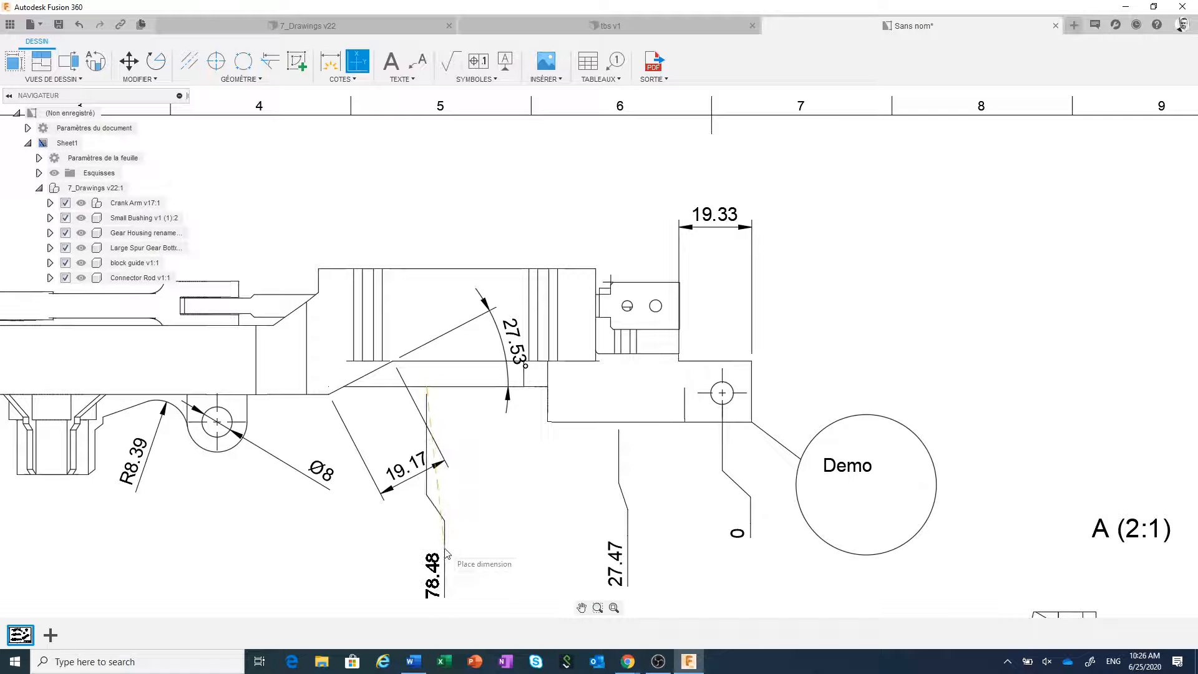
pyautogui.click(447, 549)
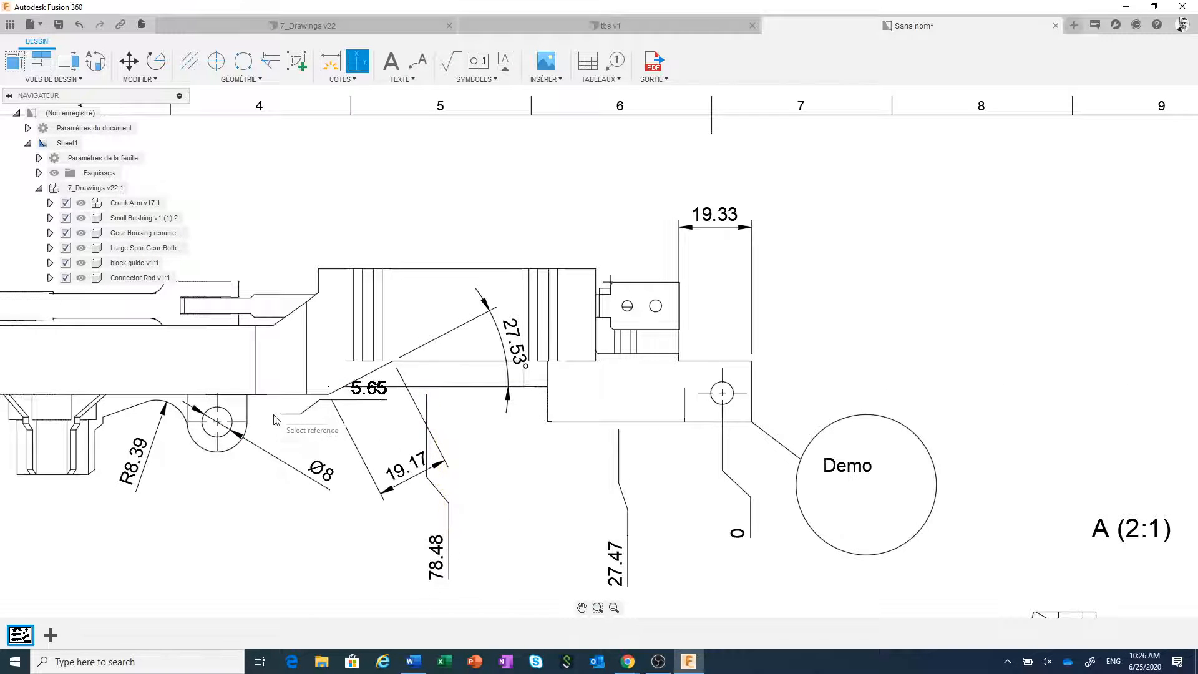
pyautogui.press('Escape')
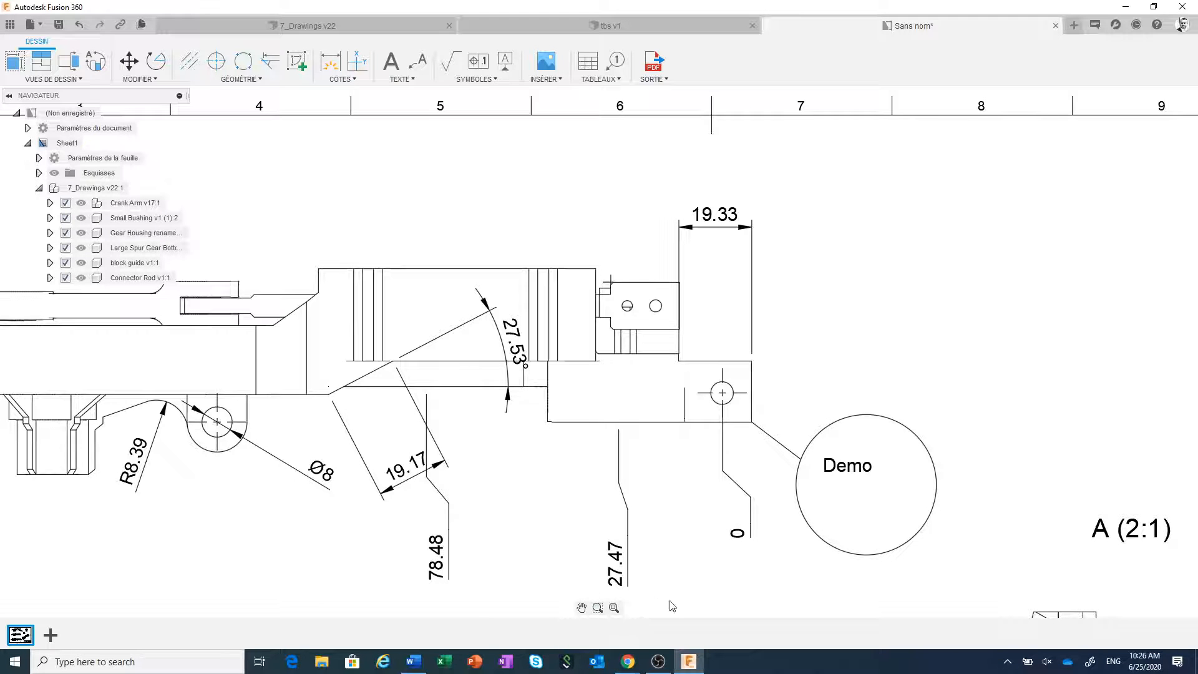
# - Start baseline dimensions from the 19.33 dimension, adding the small bracket's upper left corner and the housing's upper right corner
pyautogui.scroll(-3, 699, 592)
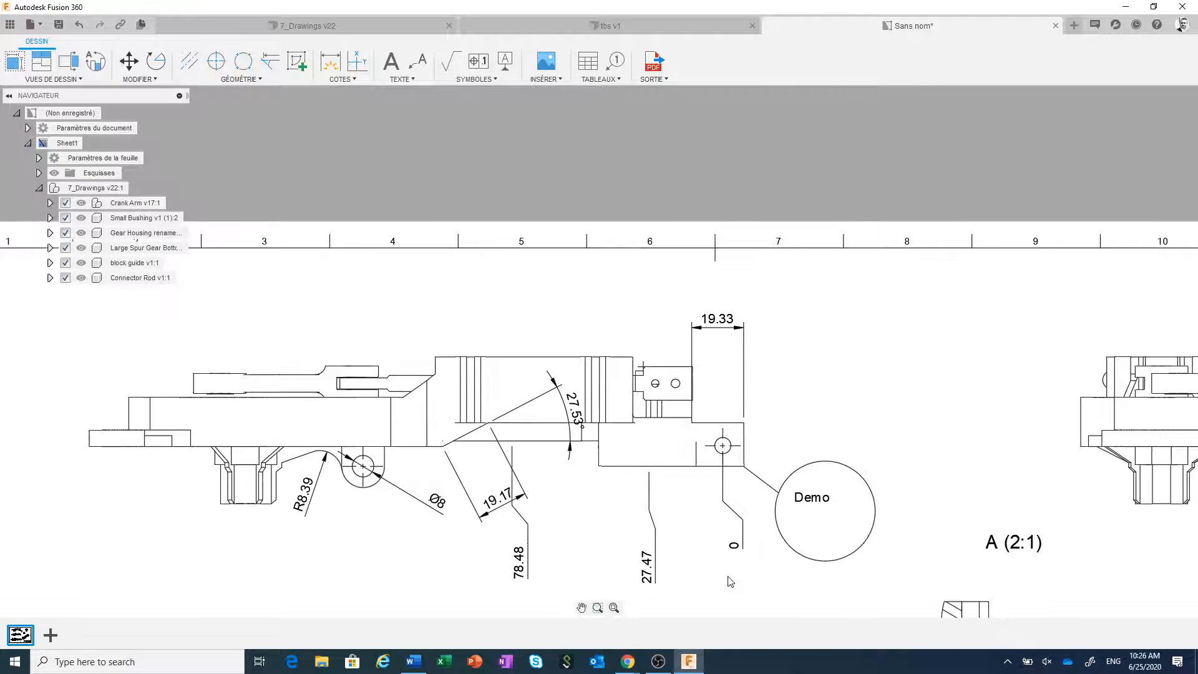
pyautogui.scroll(-1, 718, 584)
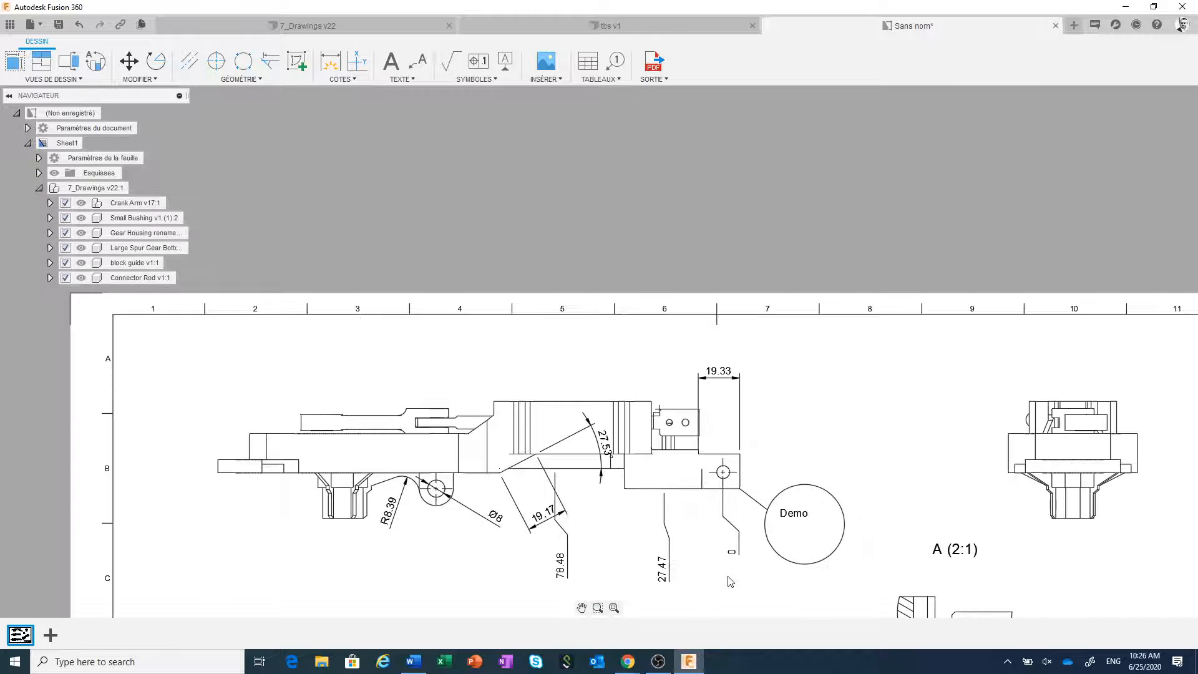
pyautogui.click(365, 79)
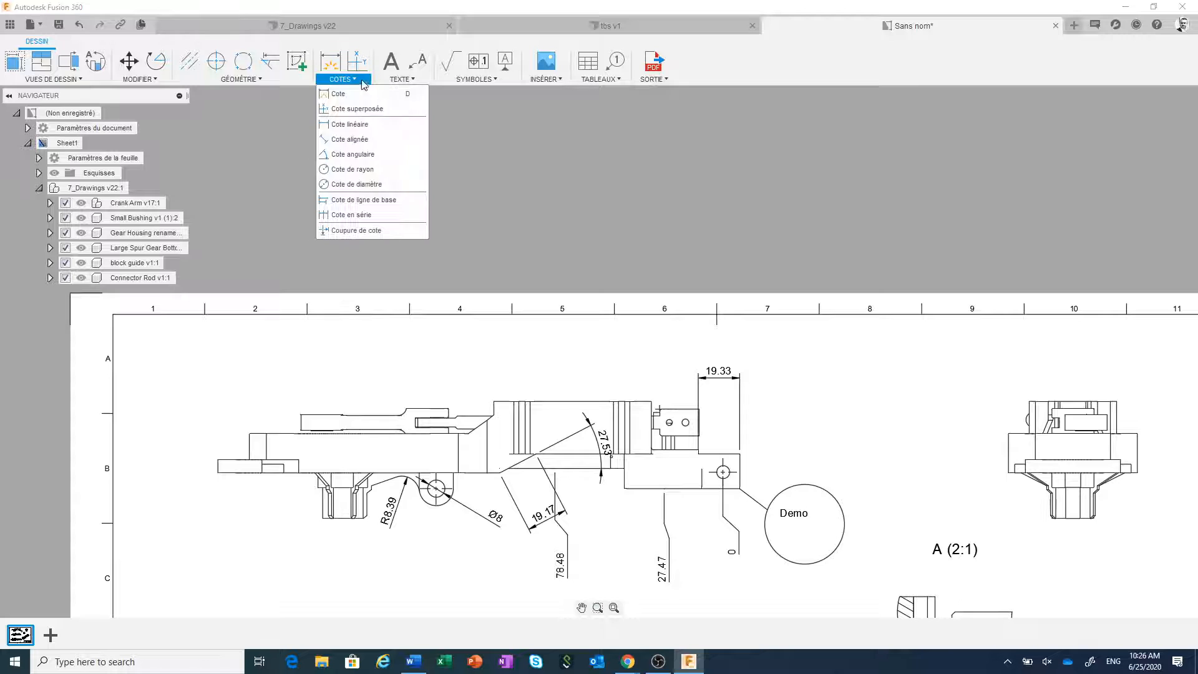
pyautogui.click(384, 201)
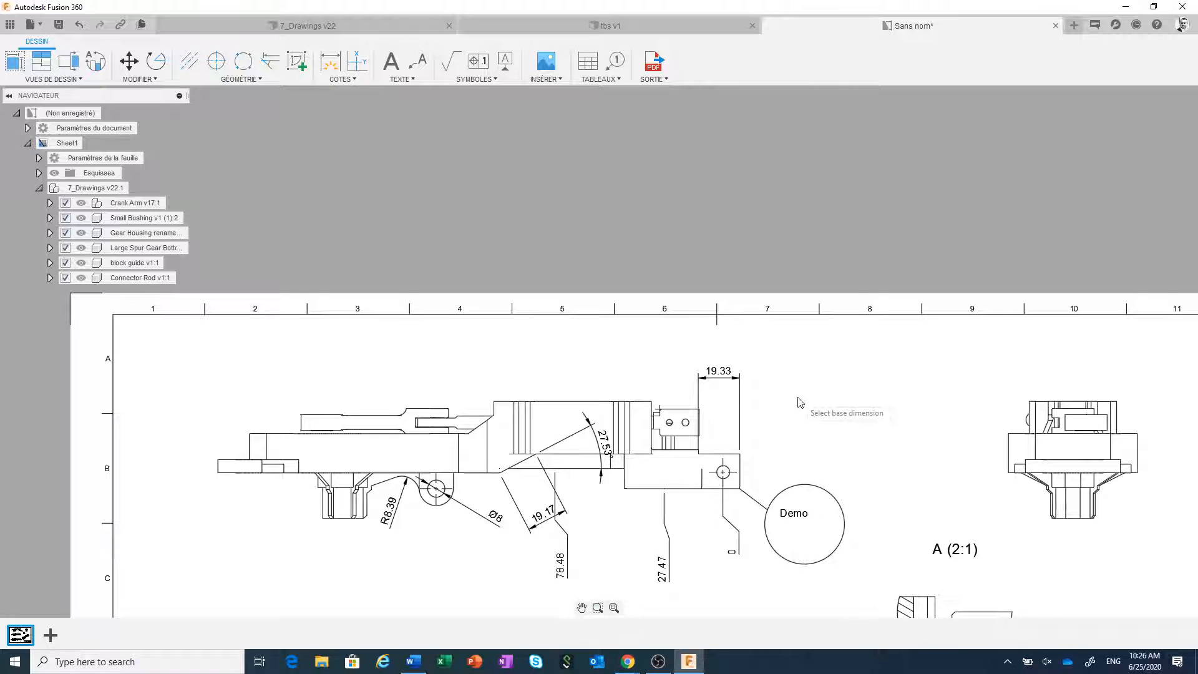
pyautogui.scroll(1, 804, 395)
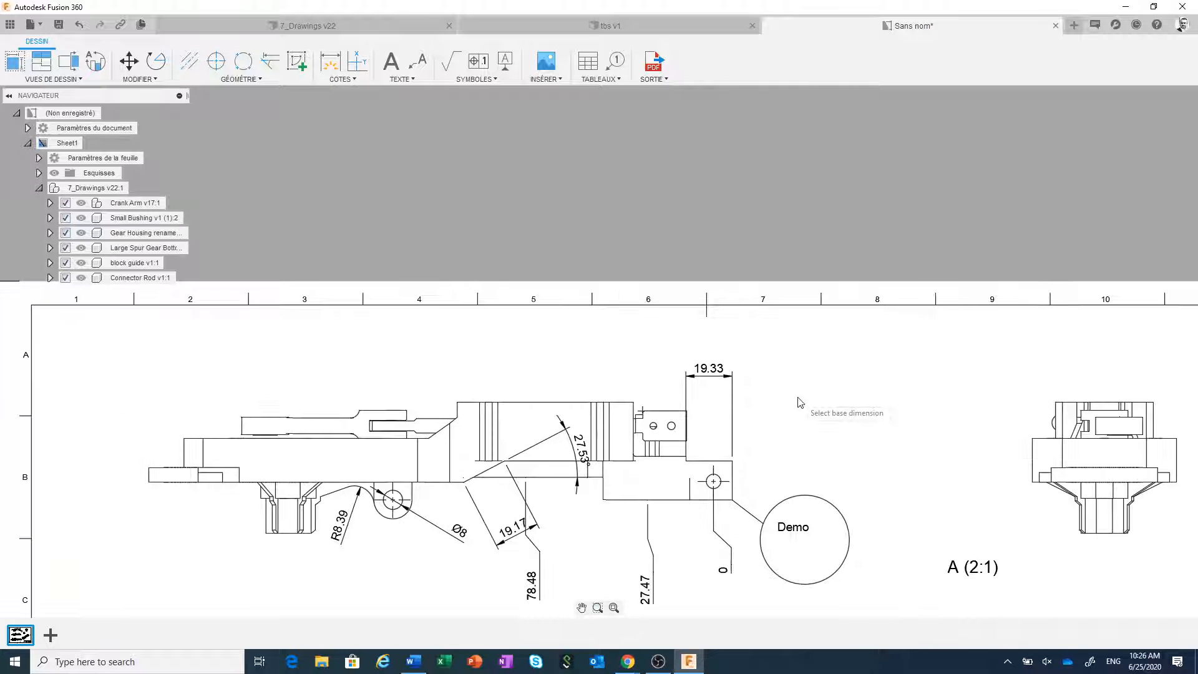
pyautogui.click(714, 379)
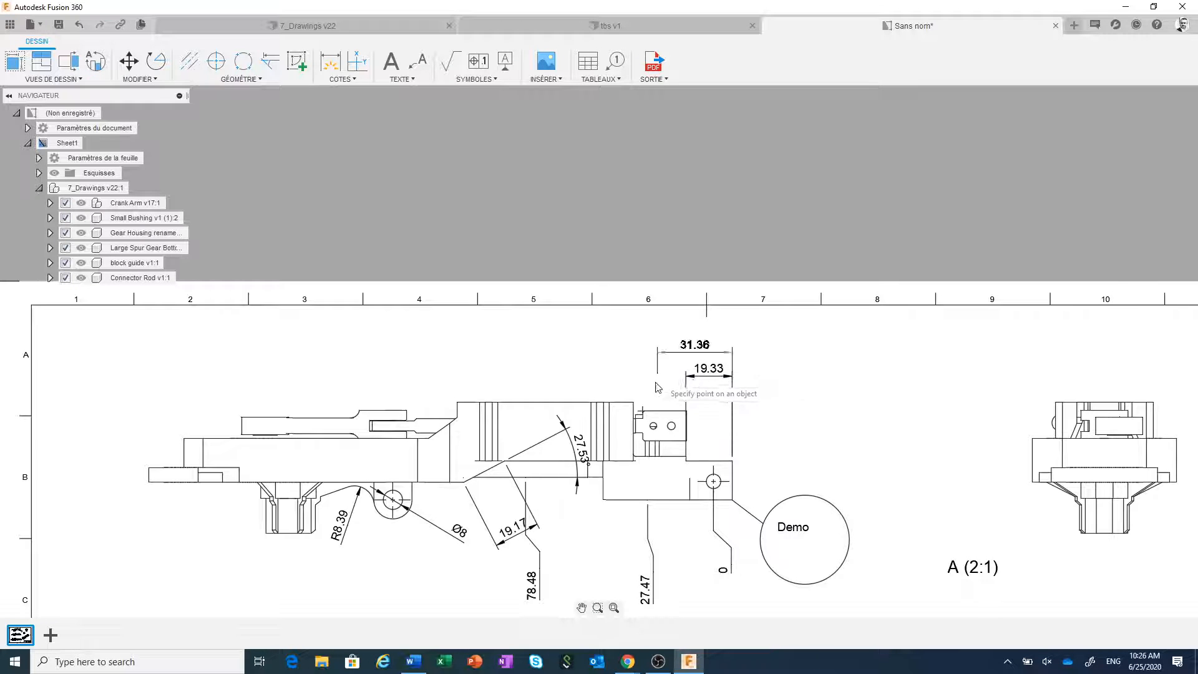
pyautogui.click(643, 412)
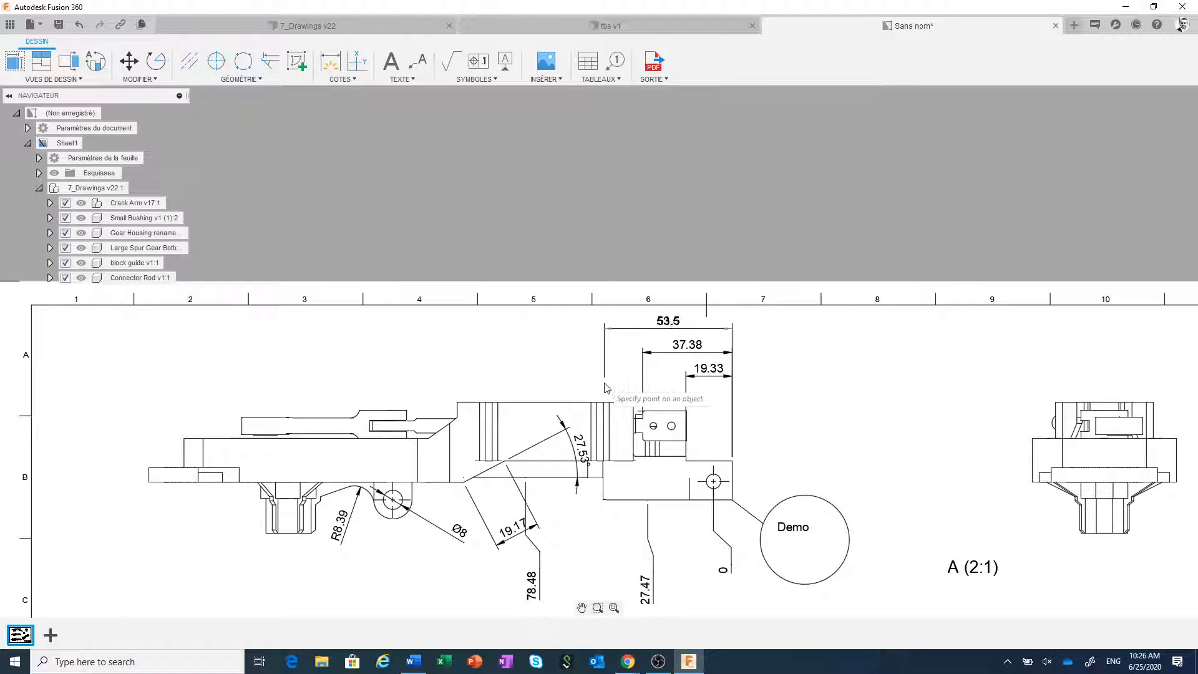
pyautogui.click(633, 407)
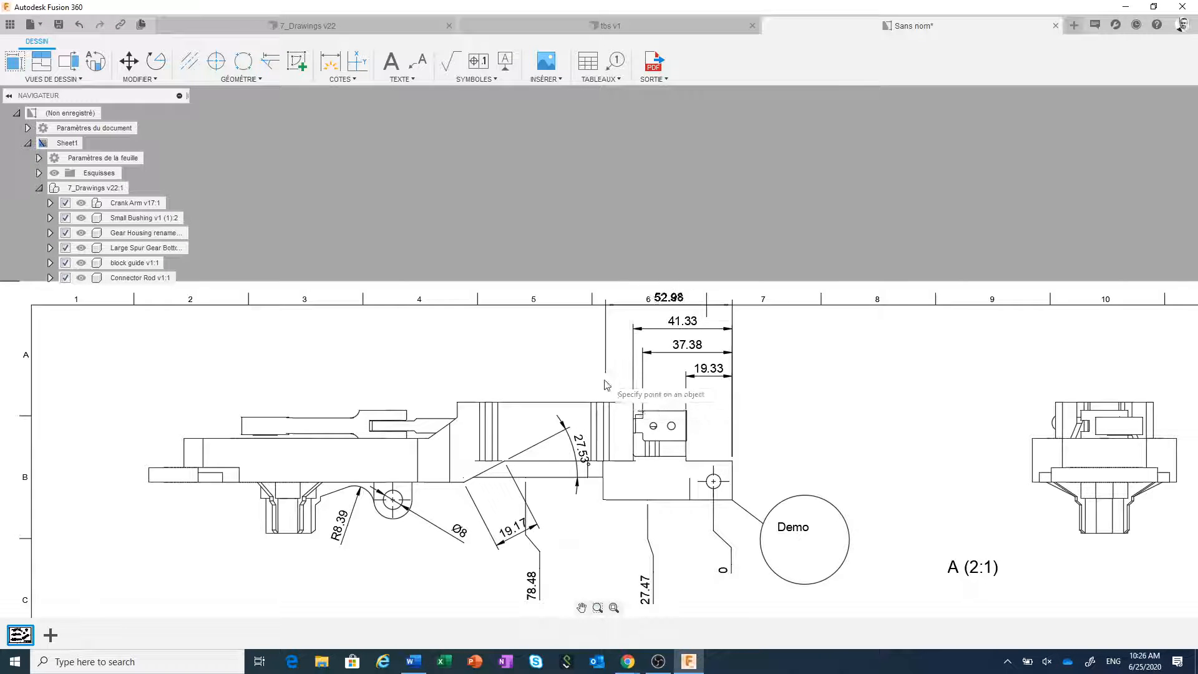
# - Extend the baseline dimensions to the housing's top edge, its upper left corner and the arm's upper right end
pyautogui.click(503, 395)
pyautogui.click(457, 404)
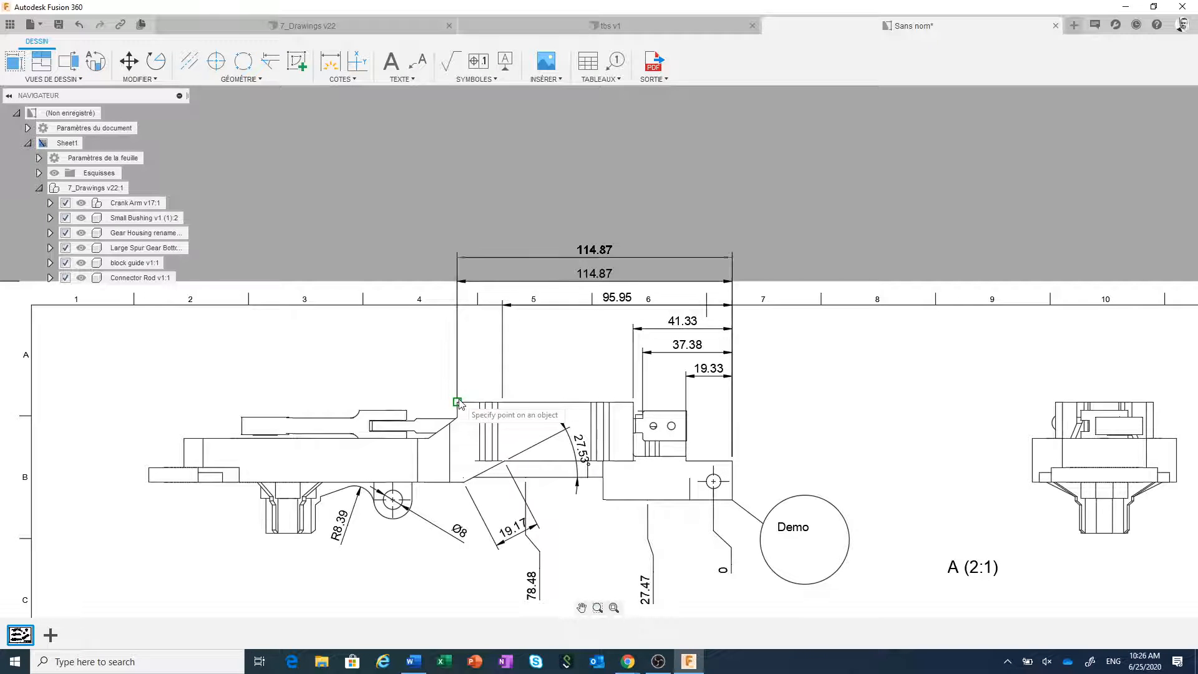
pyautogui.click(406, 407)
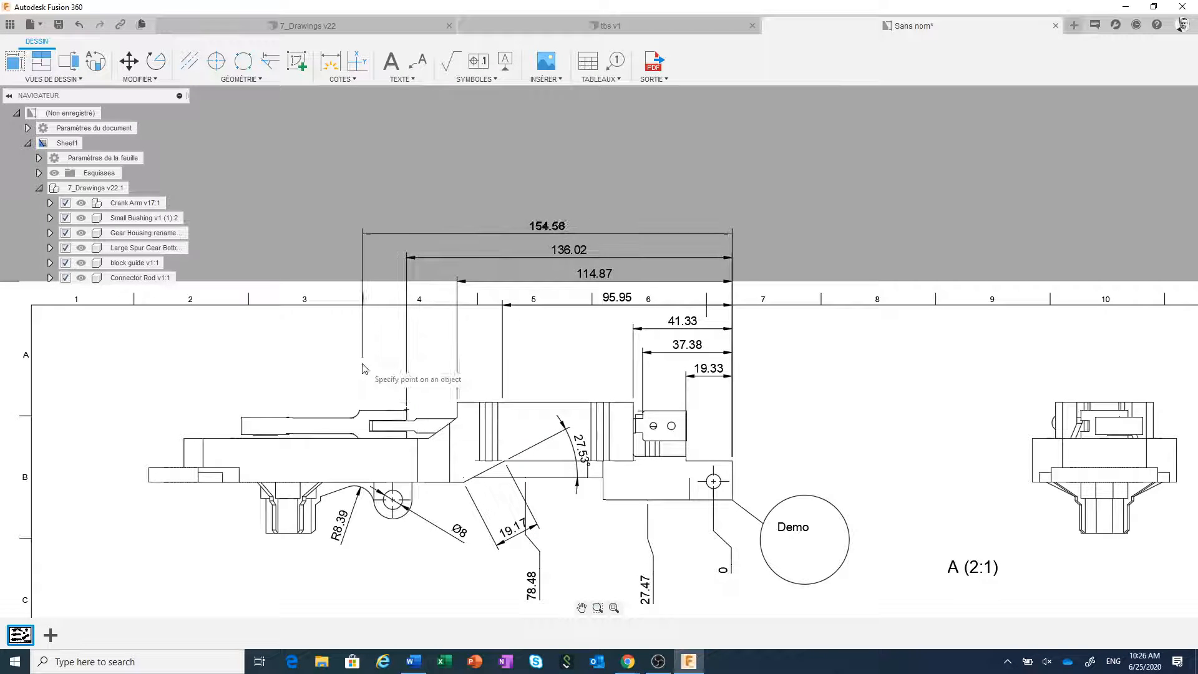
pyautogui.rightClick(361, 366)
pyautogui.click(406, 360)
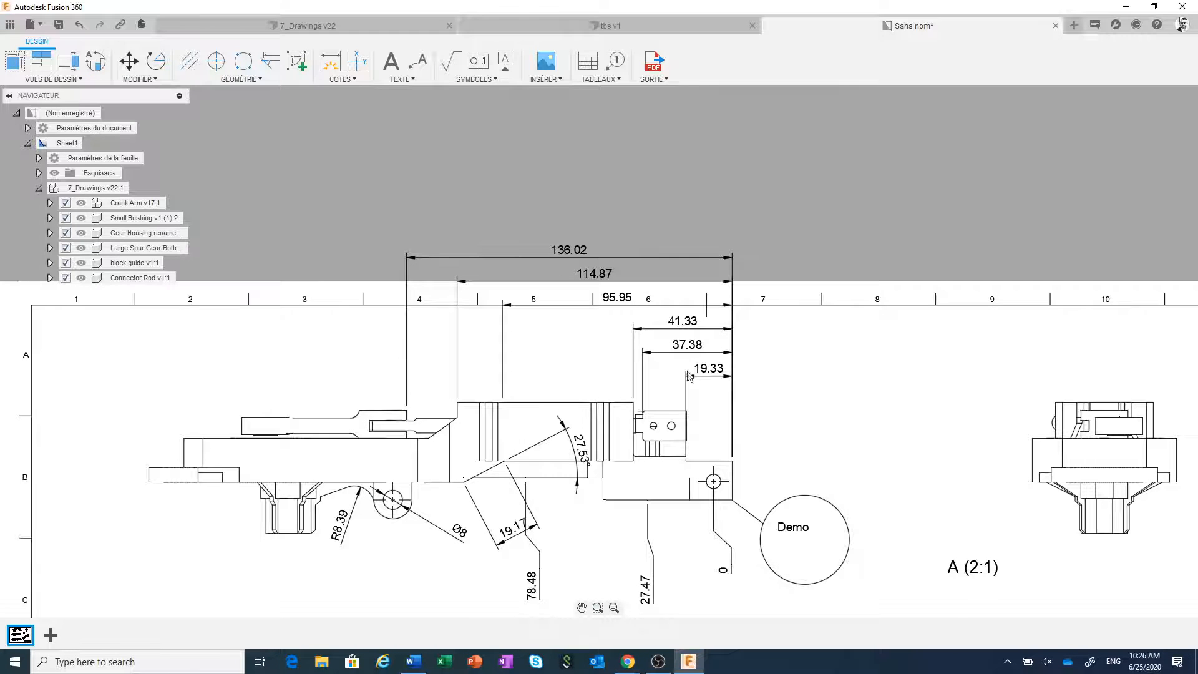
# - Undo the stacked baseline dimensions above the front view, keeping the original 19.33 dimension
pyautogui.scroll(-2, 875, 374)
pyautogui.scroll(-2, 869, 366)
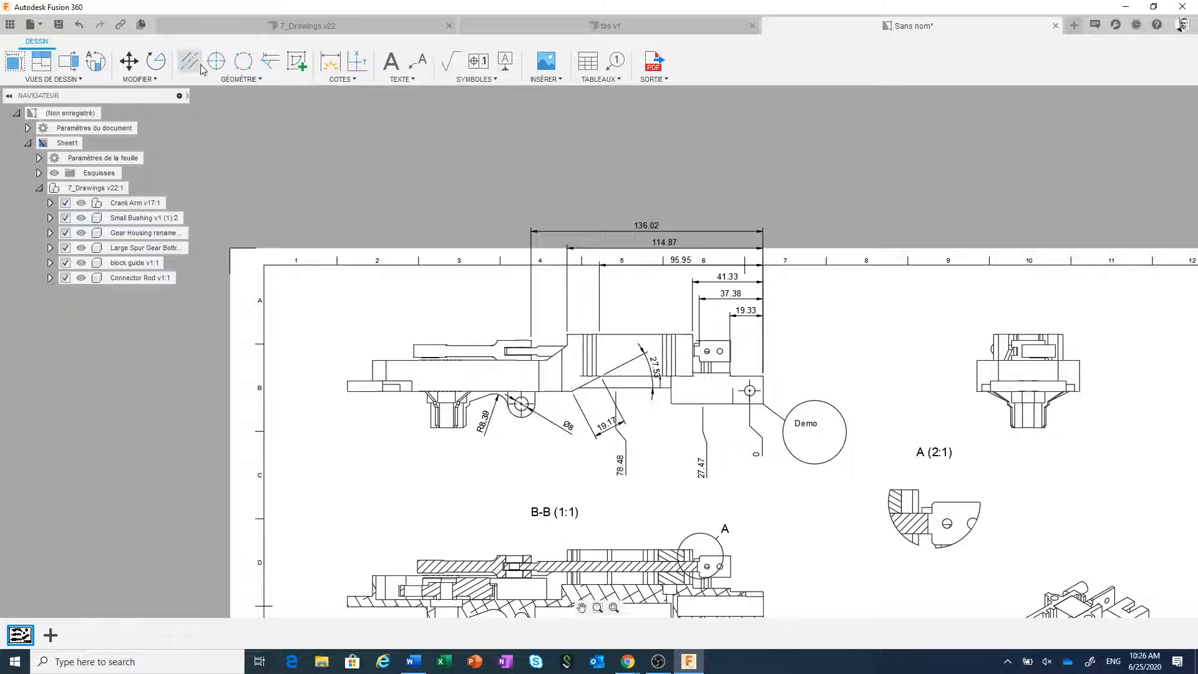
pyautogui.click(79, 26)
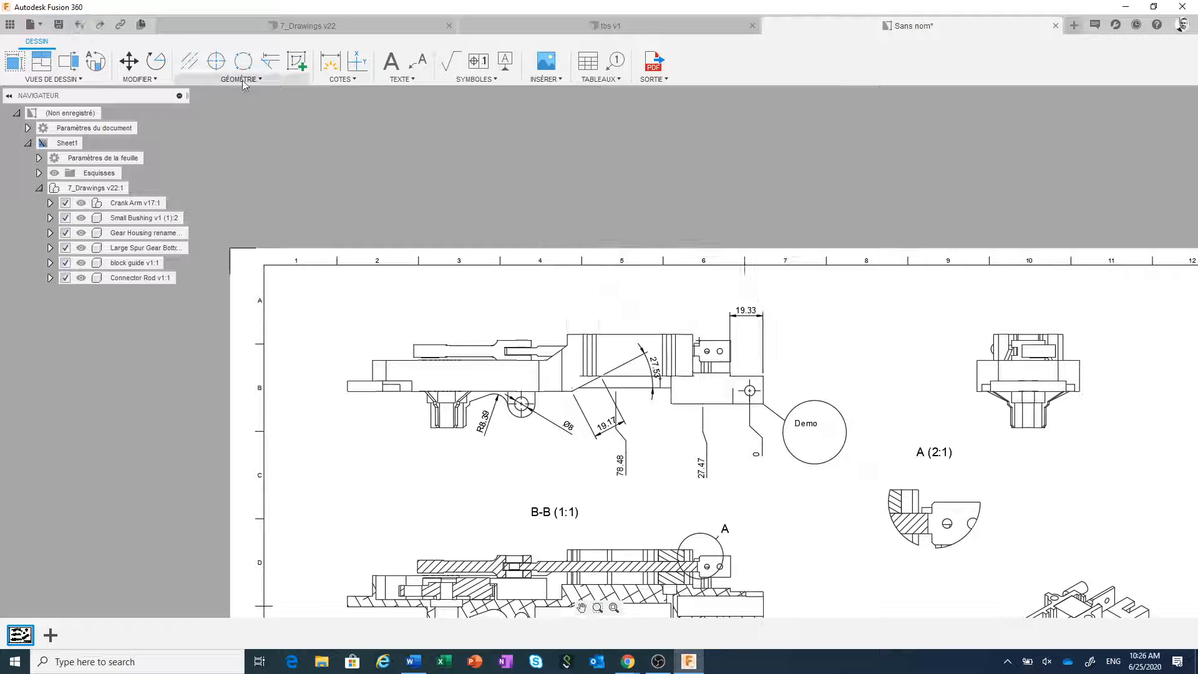
# - Chain dimensions from the 19.33 dimension to the bracket's upper left corner, two inner housing lines and the housing's upper left corner
pyautogui.click(341, 79)
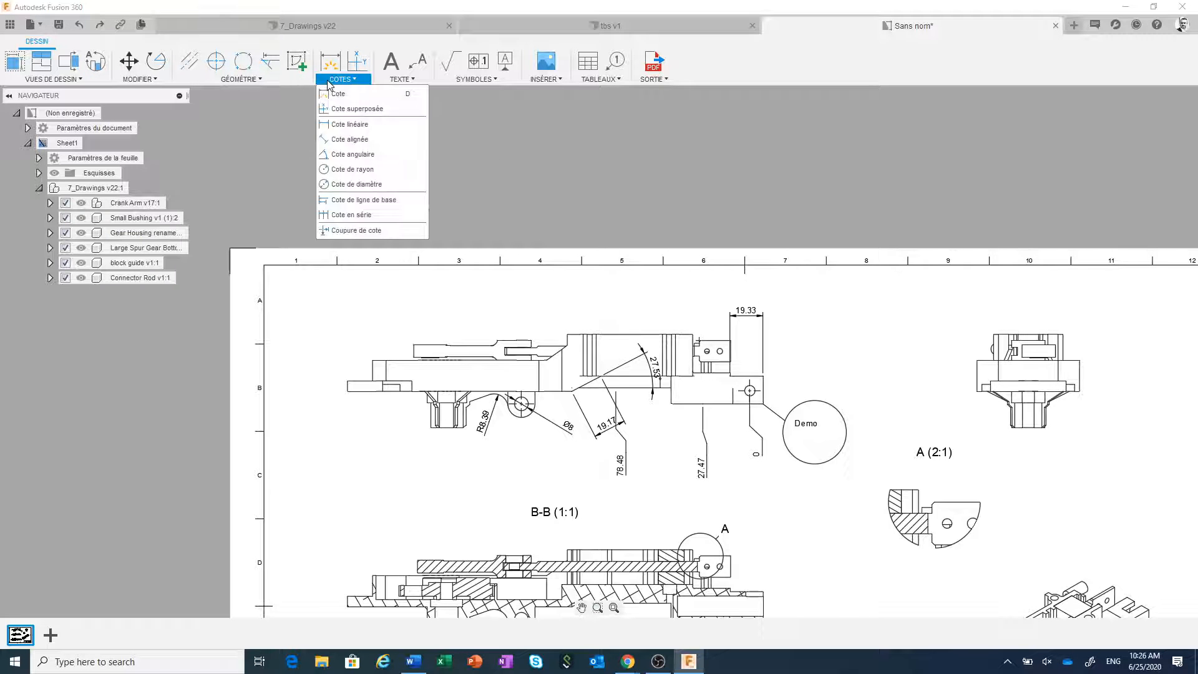
pyautogui.click(353, 215)
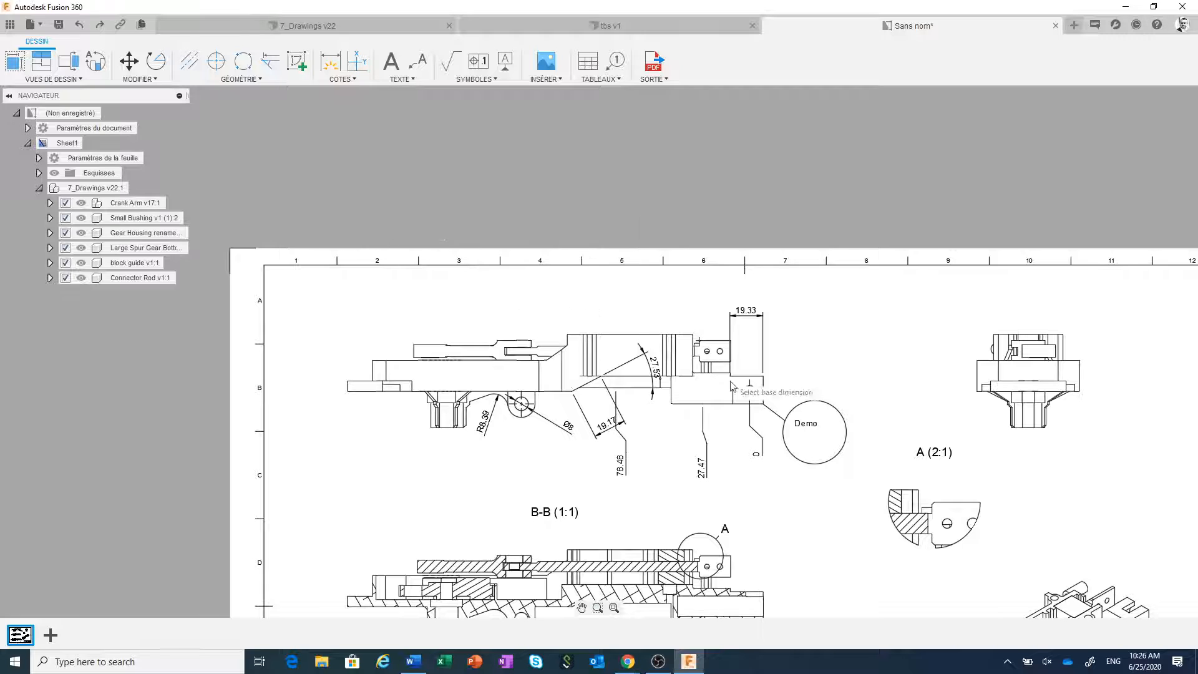
pyautogui.scroll(2, 755, 421)
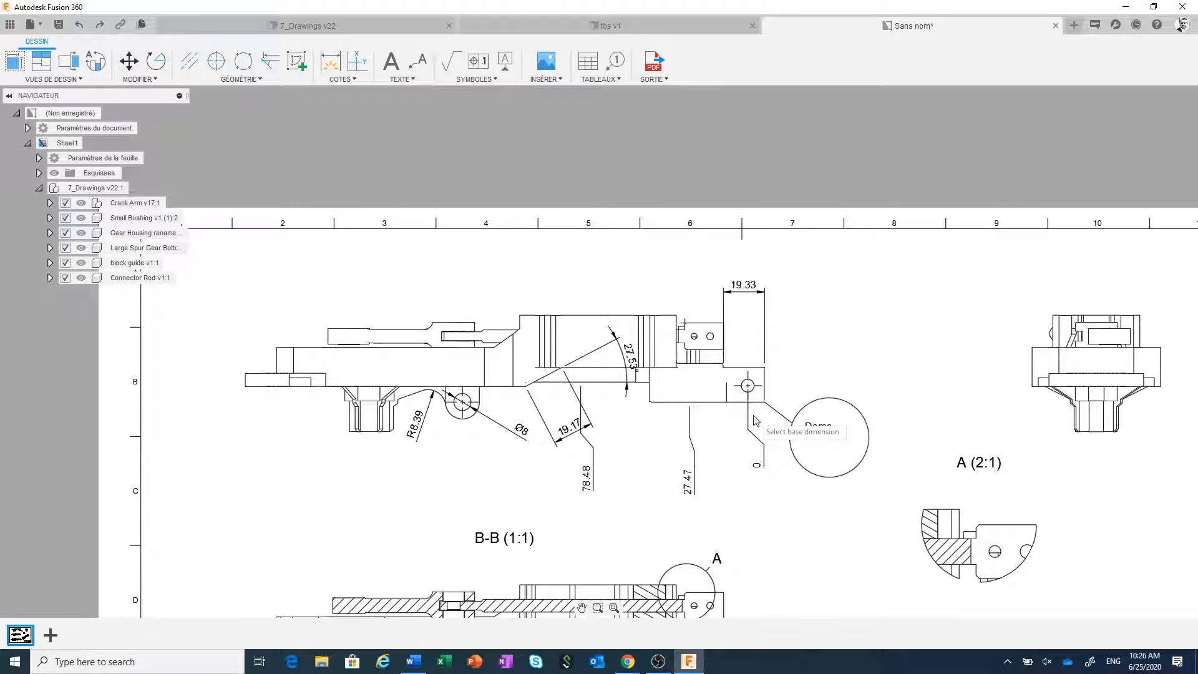
pyautogui.click(745, 299)
pyautogui.click(686, 325)
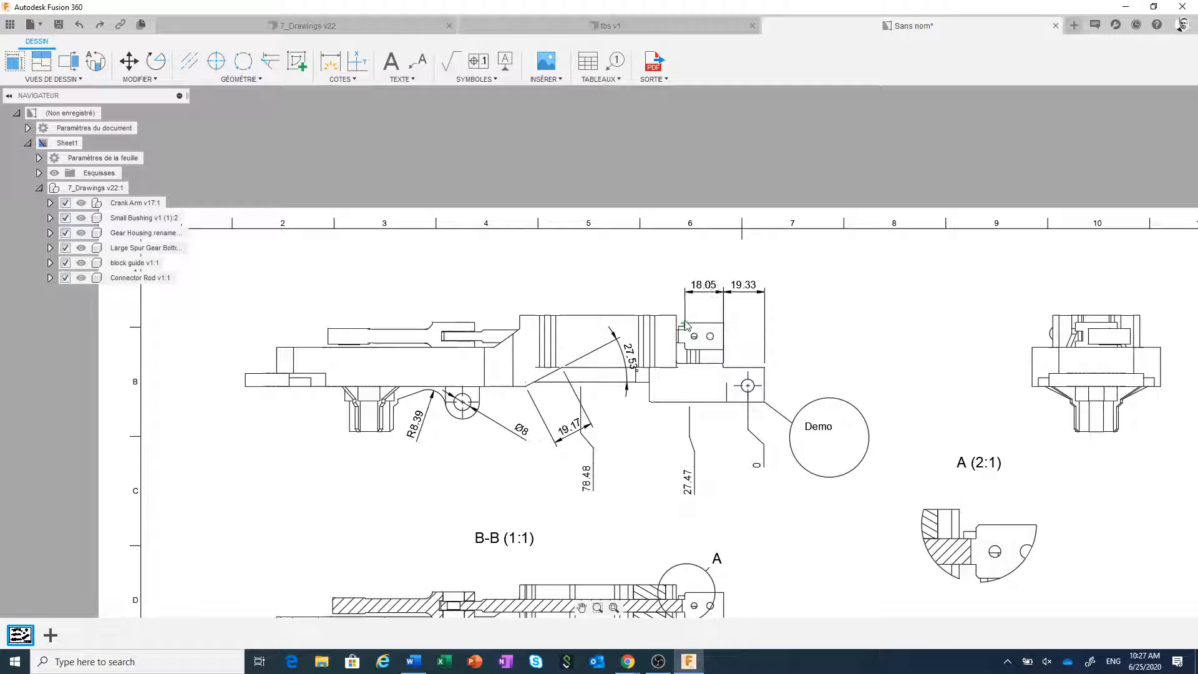
pyautogui.click(643, 316)
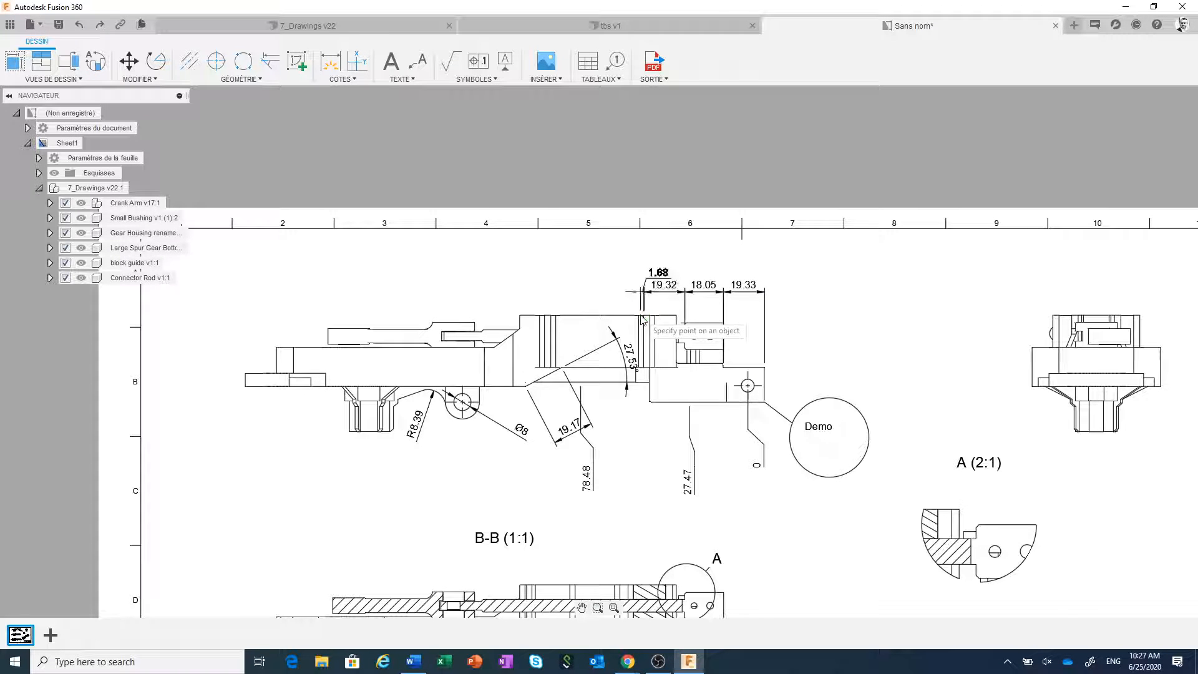
pyautogui.click(549, 315)
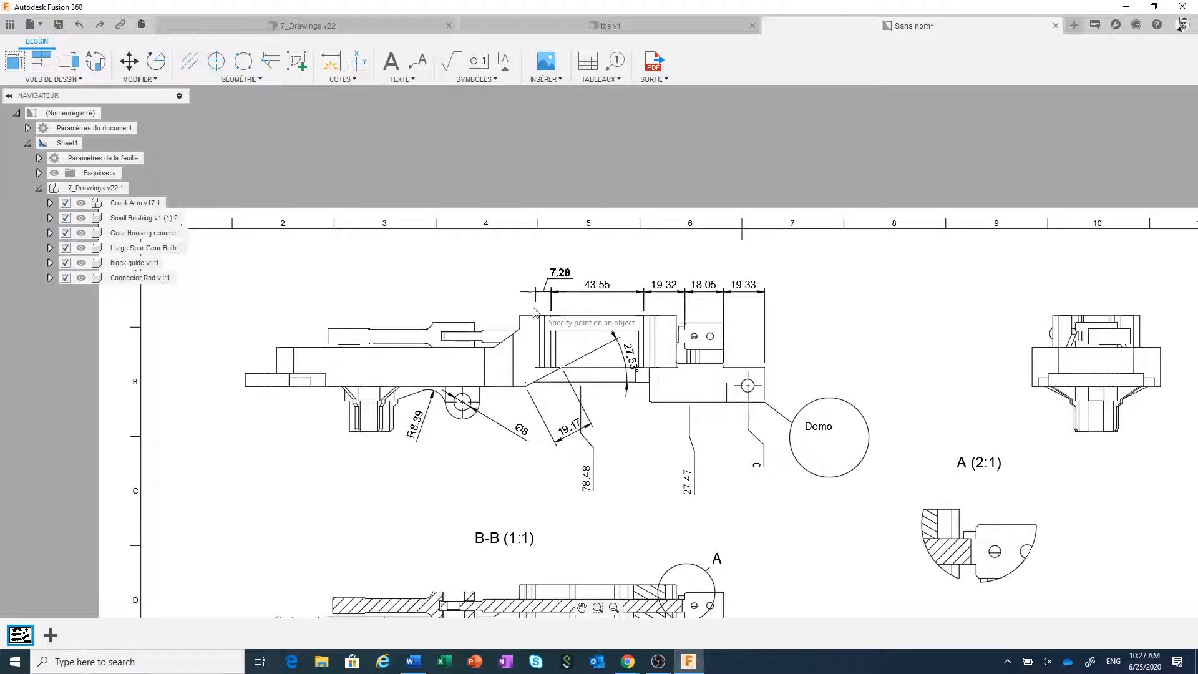
pyautogui.click(520, 316)
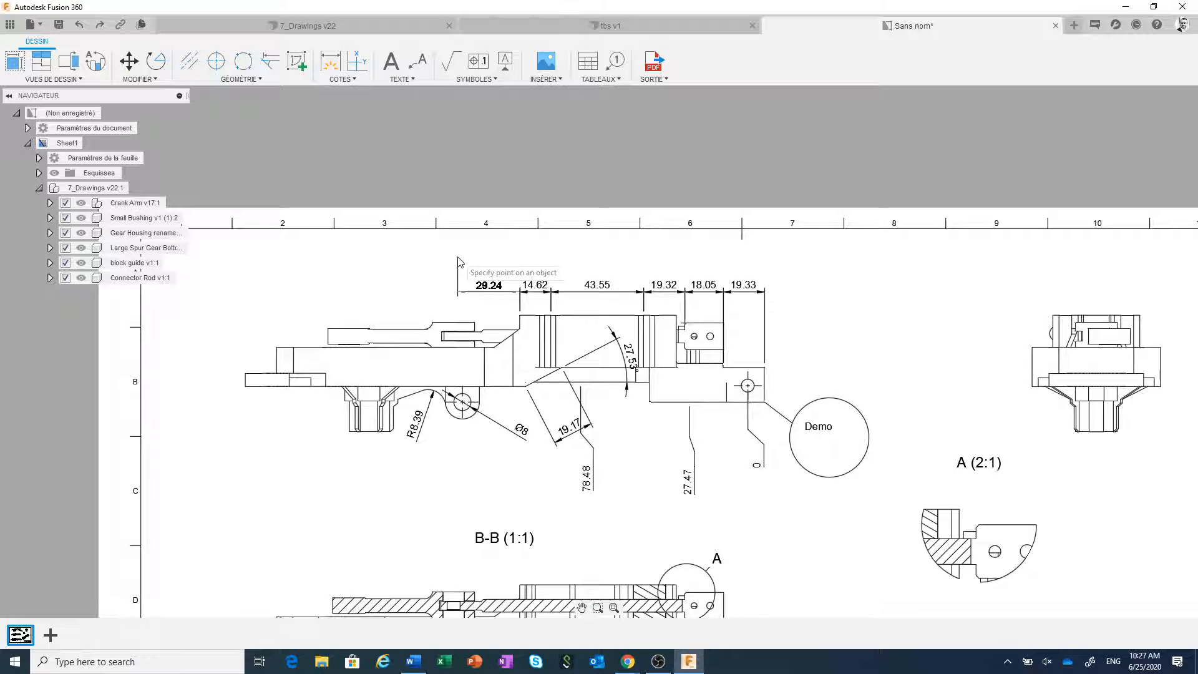
pyautogui.rightClick(458, 261)
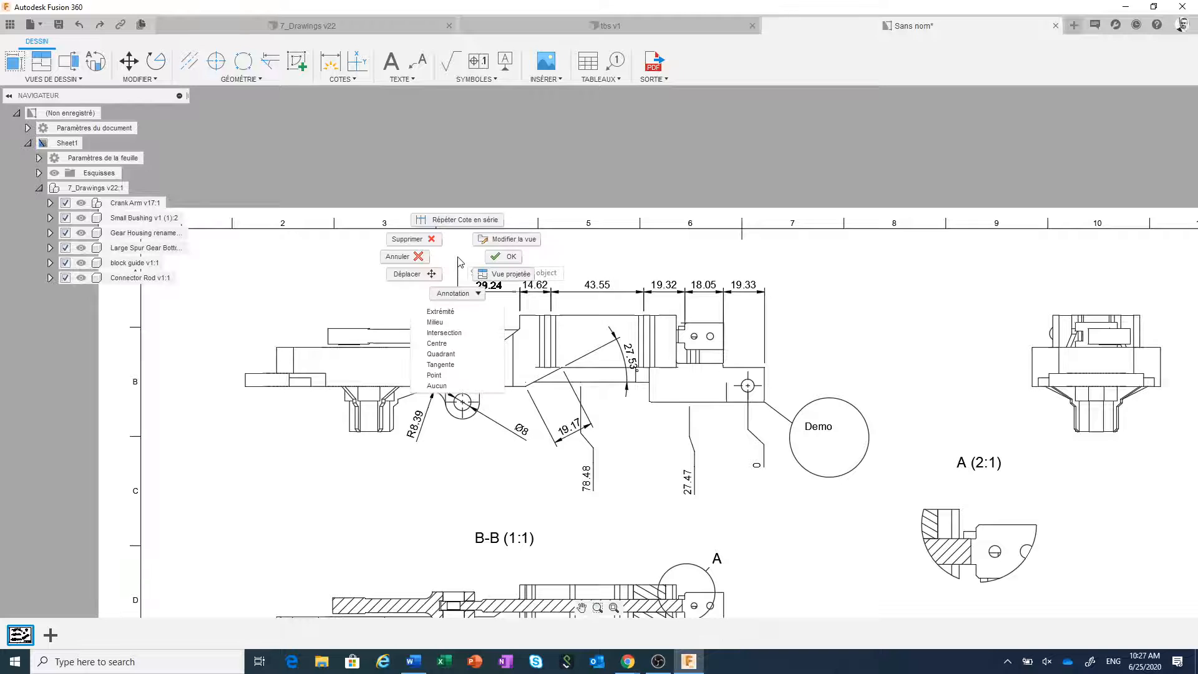
pyautogui.click(508, 261)
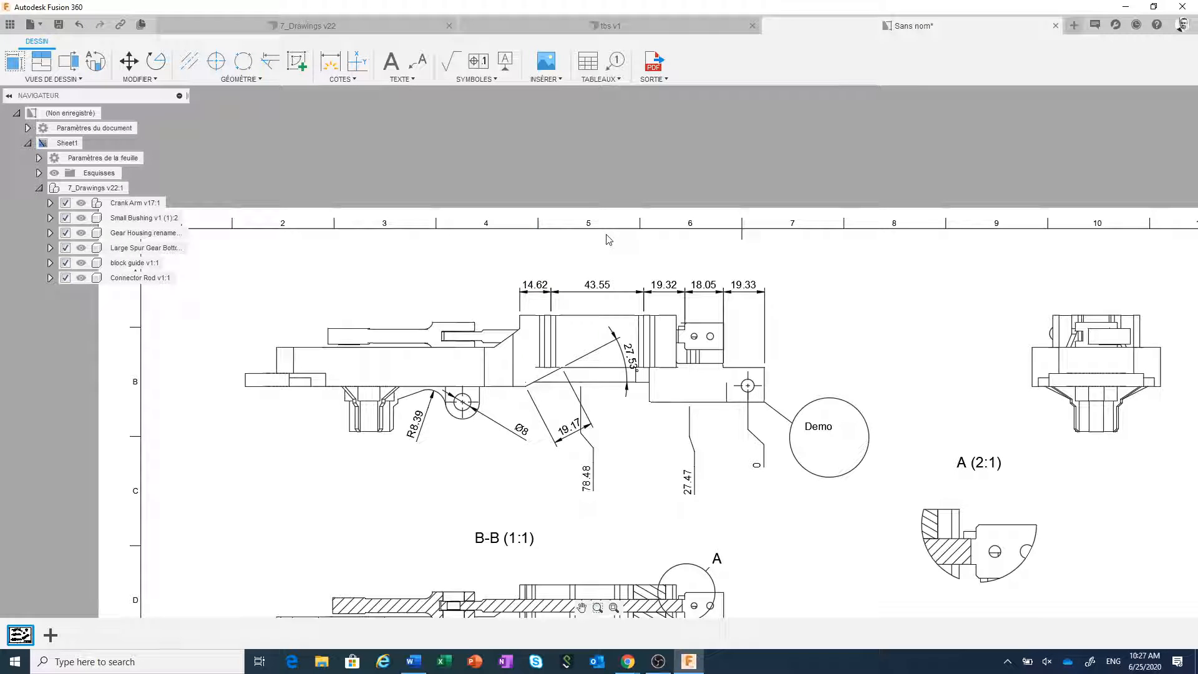
# - Dimension the diameter of the small bracket's right hole, placing the label to the right across the 19.33 dimension's extension lines
pyautogui.click(350, 80)
pyautogui.scroll(3, 894, 374)
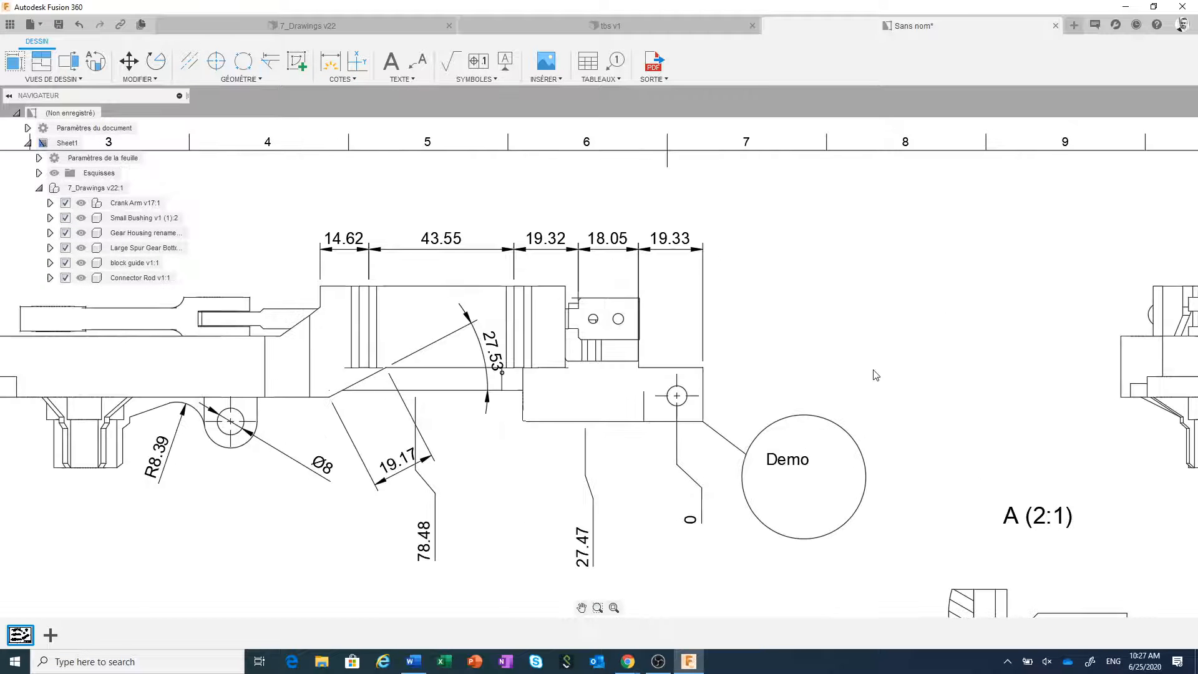
pyautogui.click(330, 61)
pyautogui.scroll(2, 619, 319)
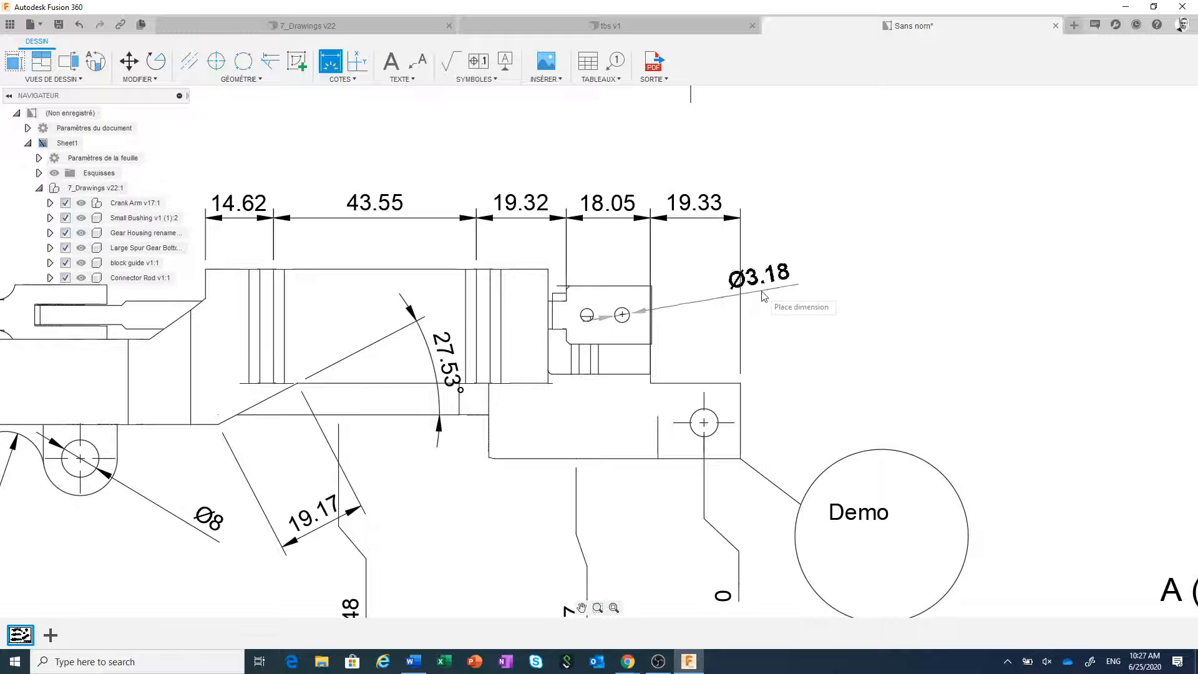
pyautogui.click(765, 297)
pyautogui.press('Escape')
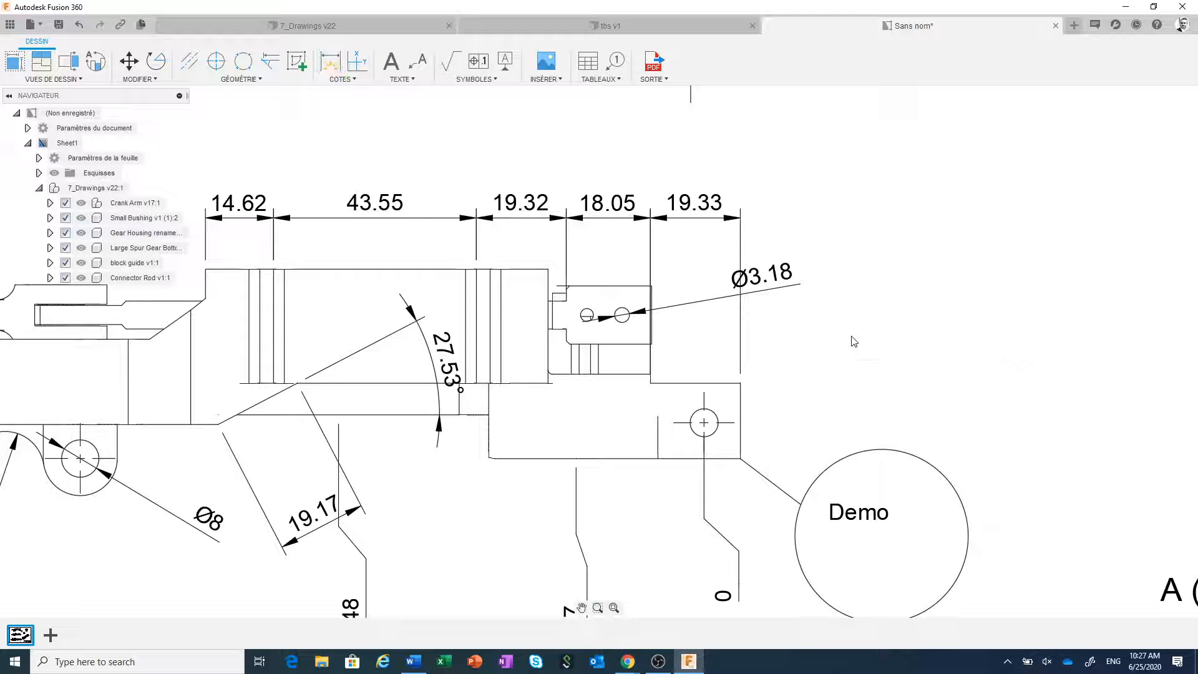
# - Add dimension breaks to the 19.33 dimension and the bracket hole's diameter dimension where they cross
pyautogui.click(340, 80)
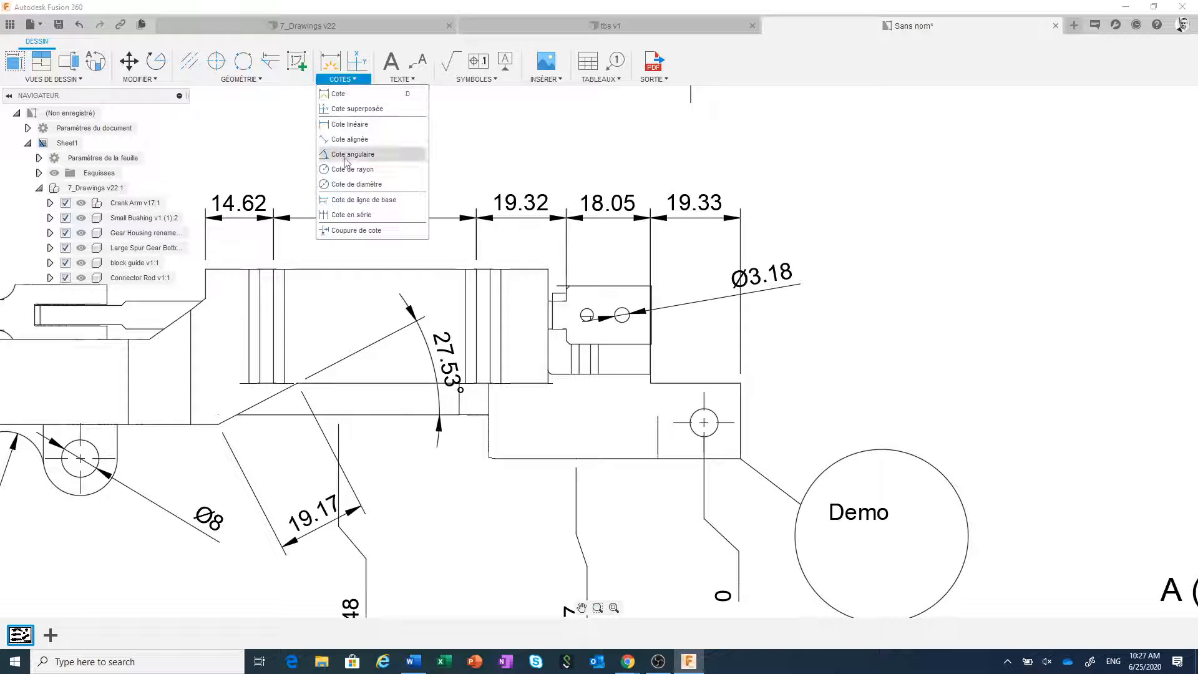
pyautogui.click(373, 231)
pyautogui.click(687, 226)
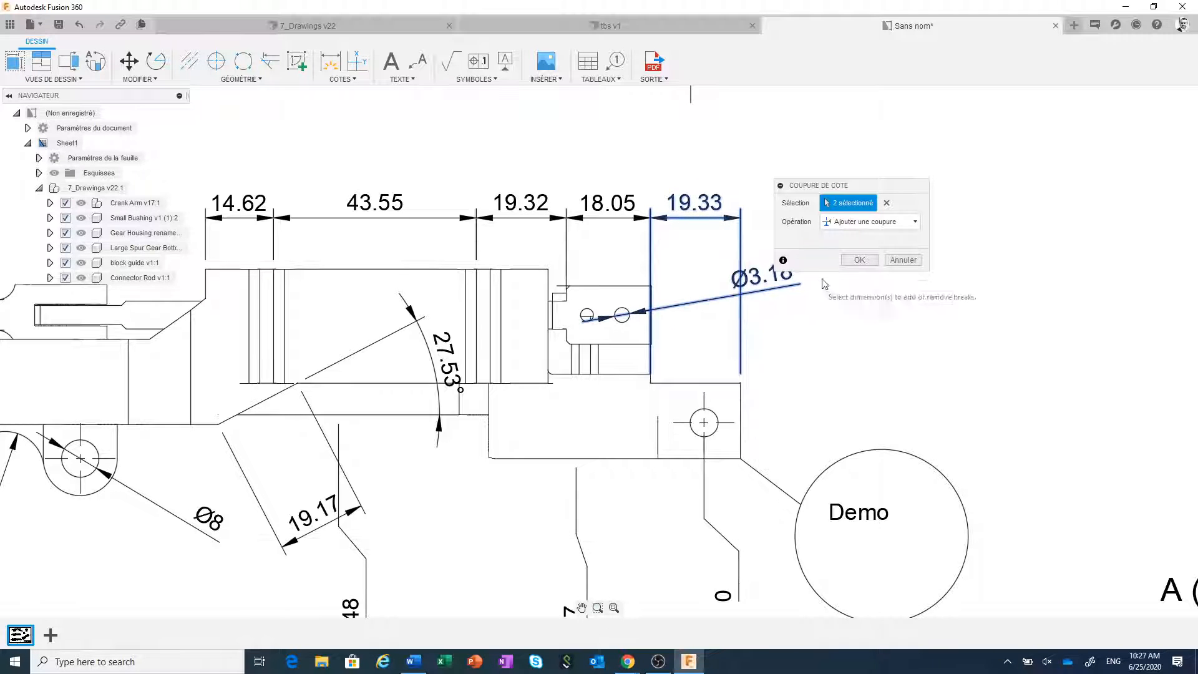
pyautogui.click(859, 259)
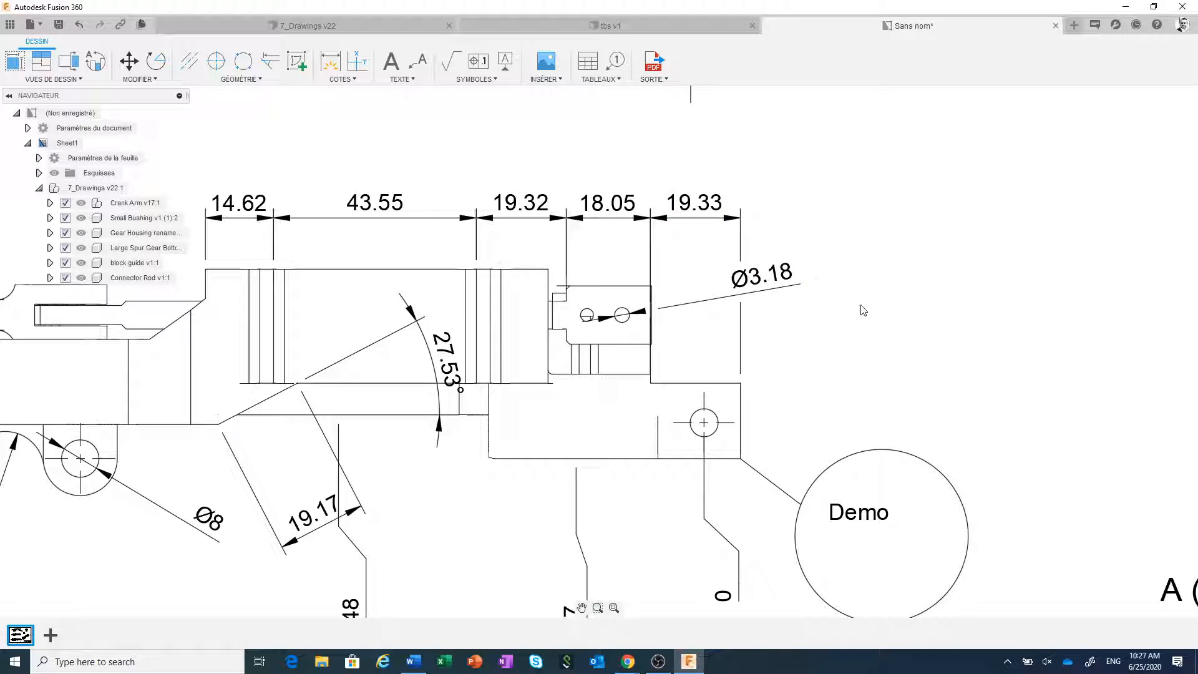
# - Move the bracket hole's diameter label slightly lower so that its leader runs nearly horizontal
pyautogui.click(764, 290)
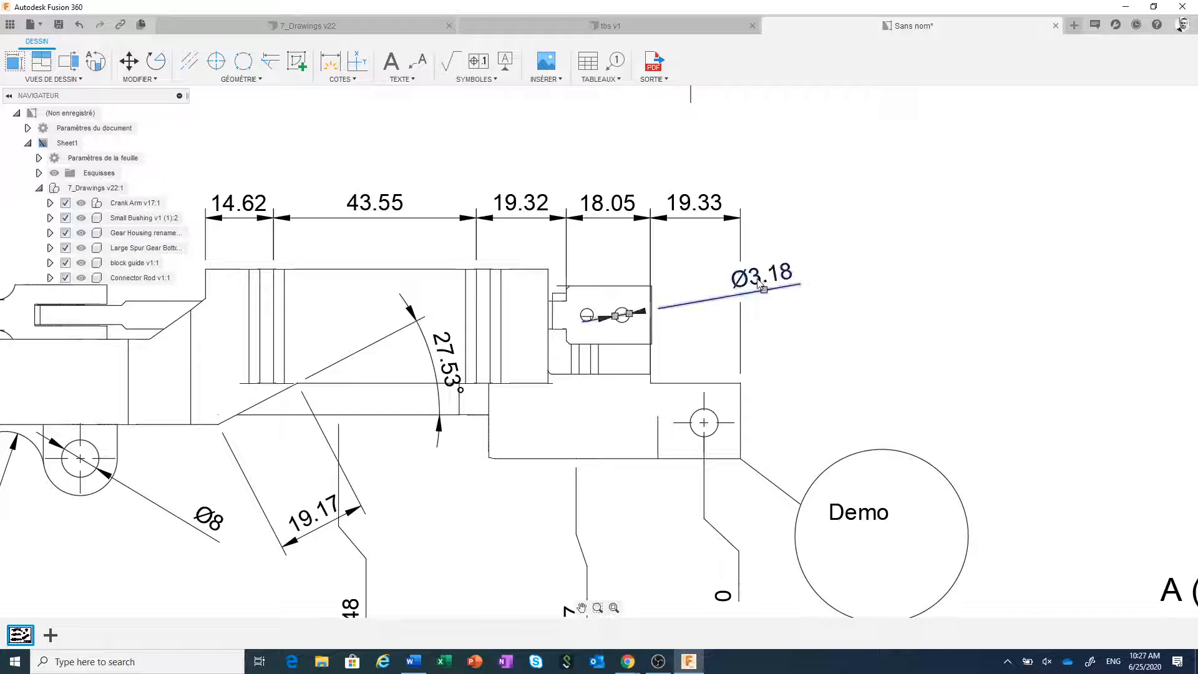
pyautogui.moveTo(763, 290)
pyautogui.mouseDown()
pyautogui.moveTo(767, 265)
pyautogui.moveTo(764, 309)
pyautogui.mouseUp()
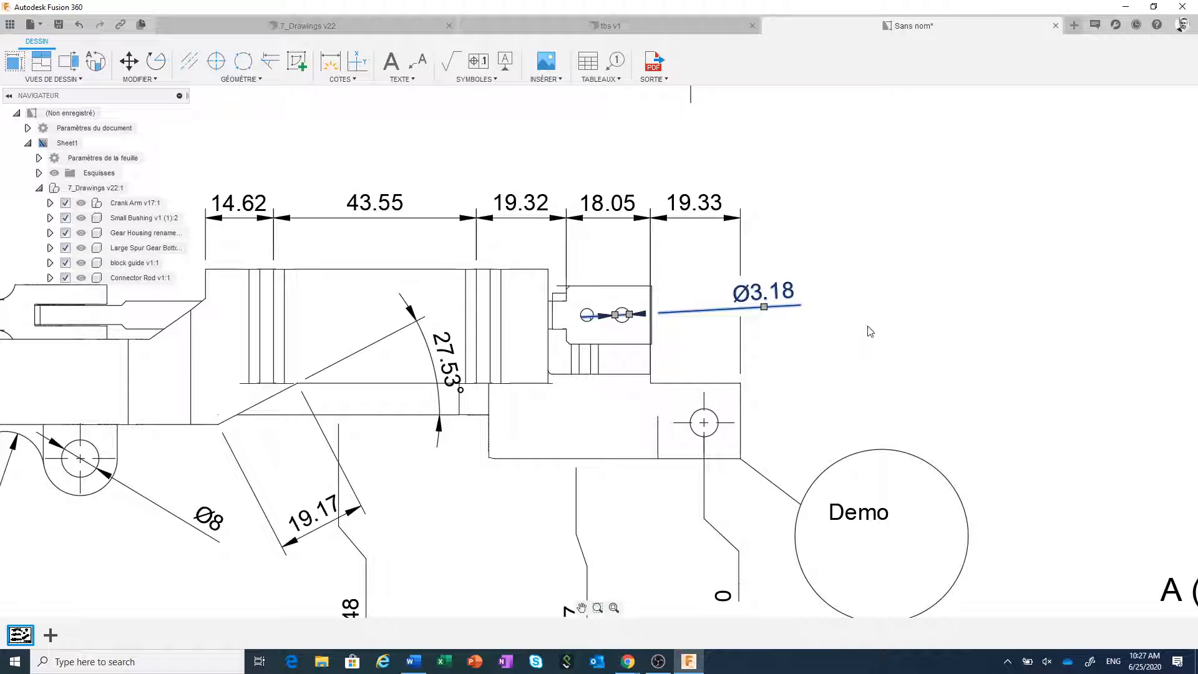
pyautogui.press('Escape')
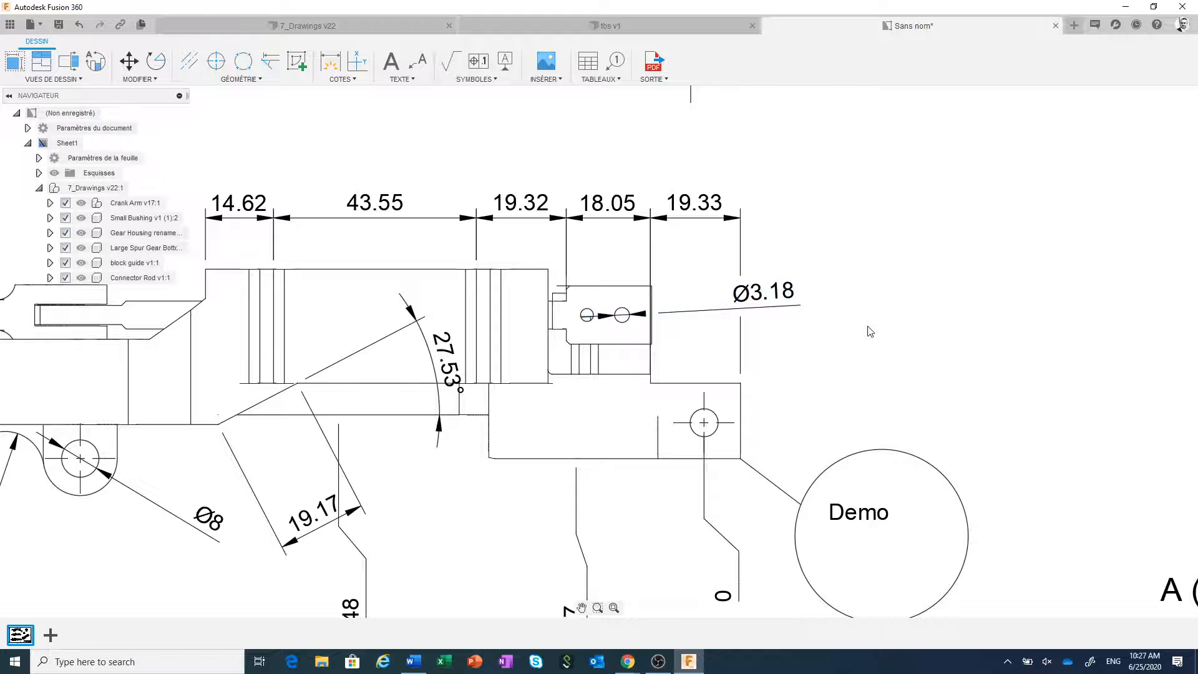
# - Create a text box in the empty area above and to the right of the bracket hole's diameter dimension
pyautogui.scroll(-2, 871, 330)
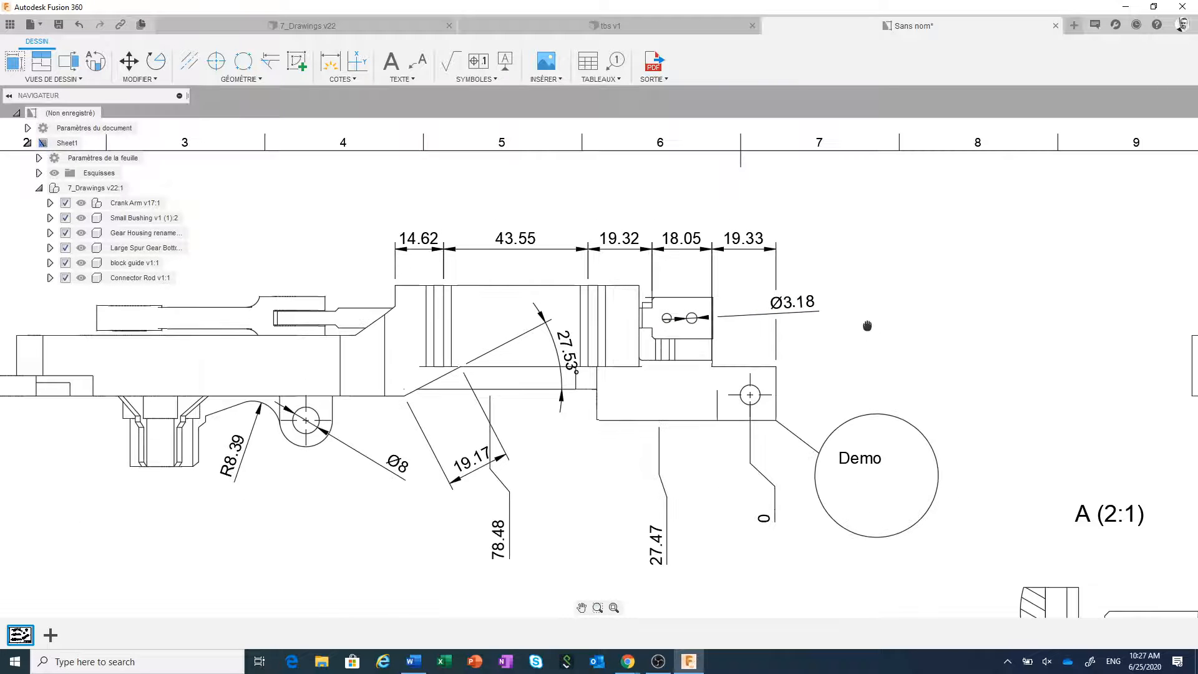
pyautogui.moveTo(867, 326); pyautogui.dragTo(810, 326, button='middle')
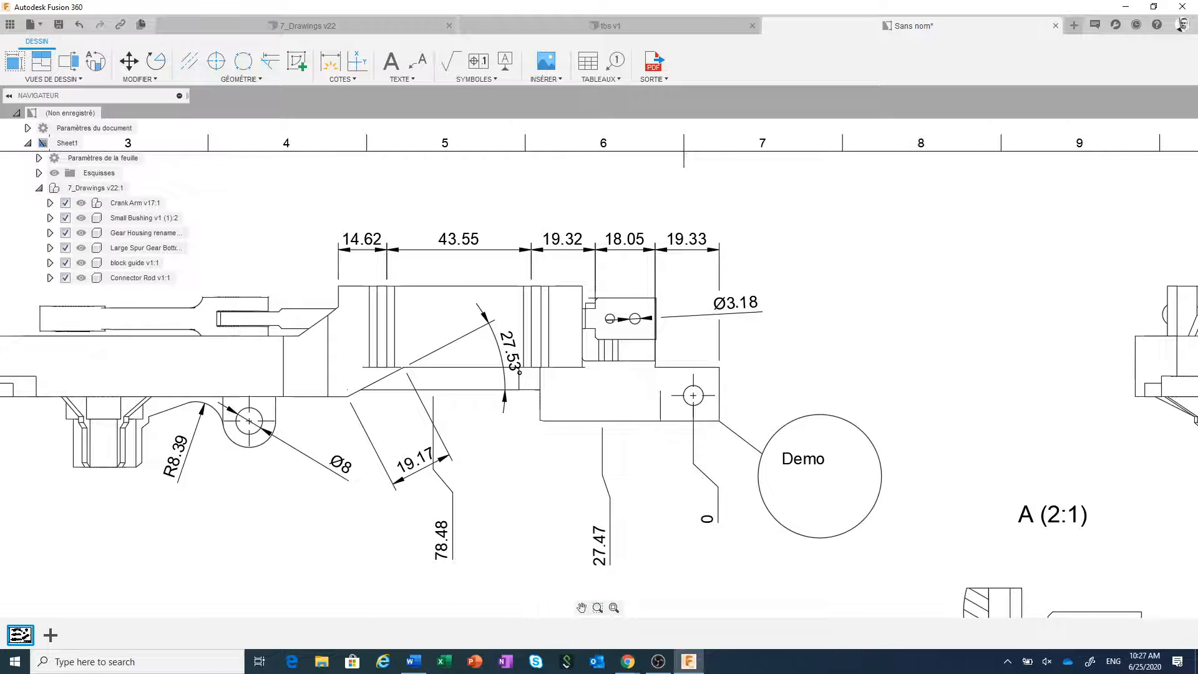
pyautogui.click(391, 63)
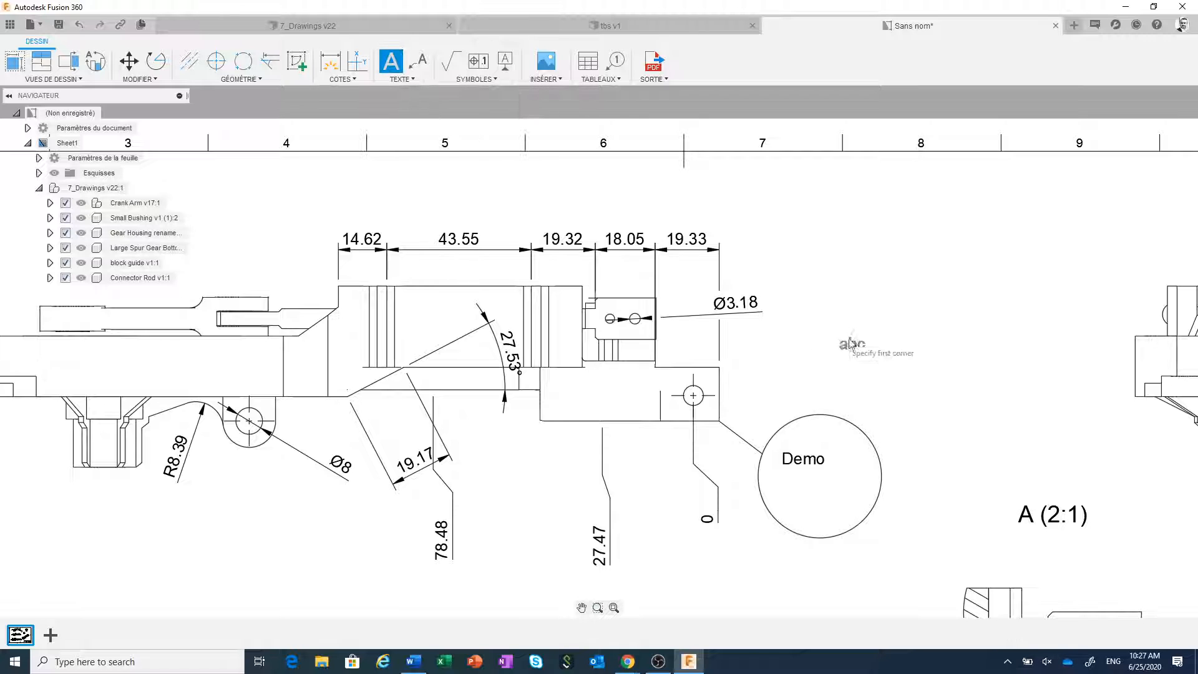
pyautogui.click(805, 373)
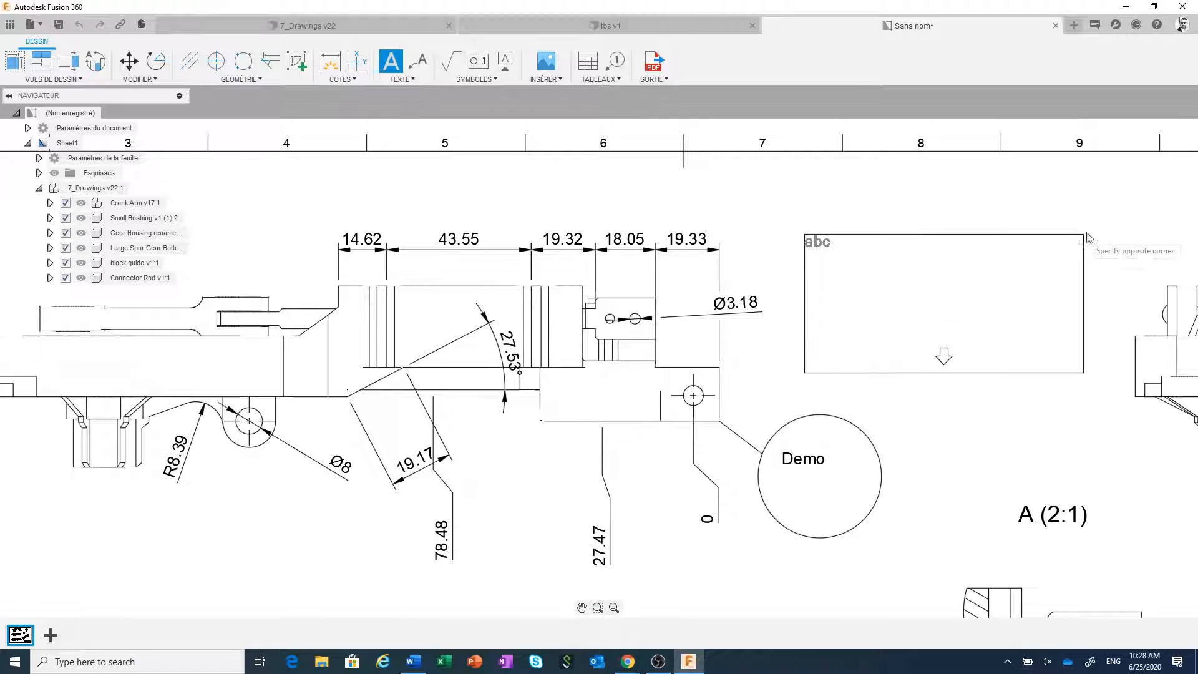
pyautogui.click(1114, 210)
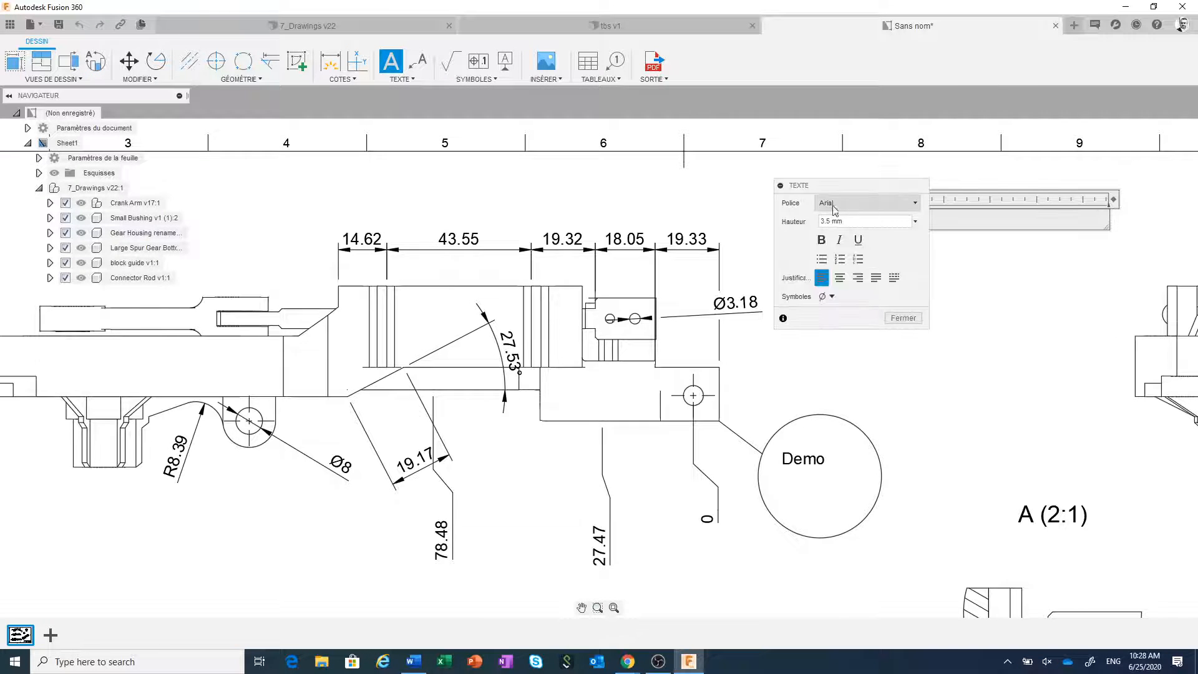
pyautogui.click(896, 210)
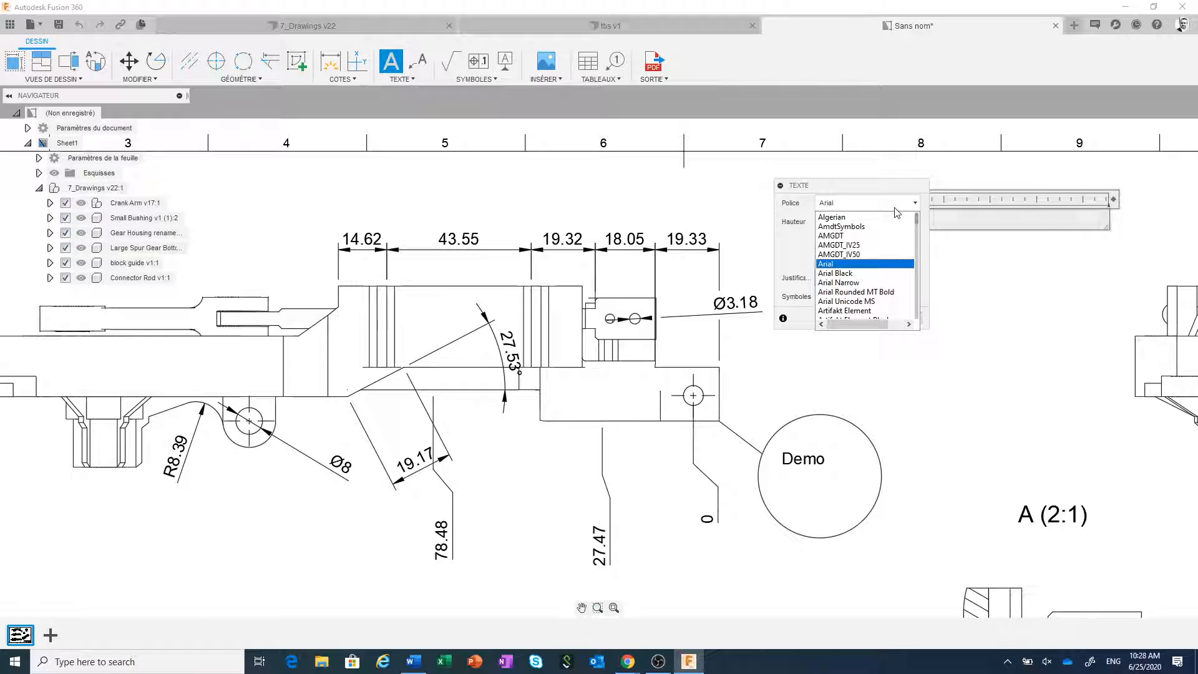
pyautogui.click(895, 211)
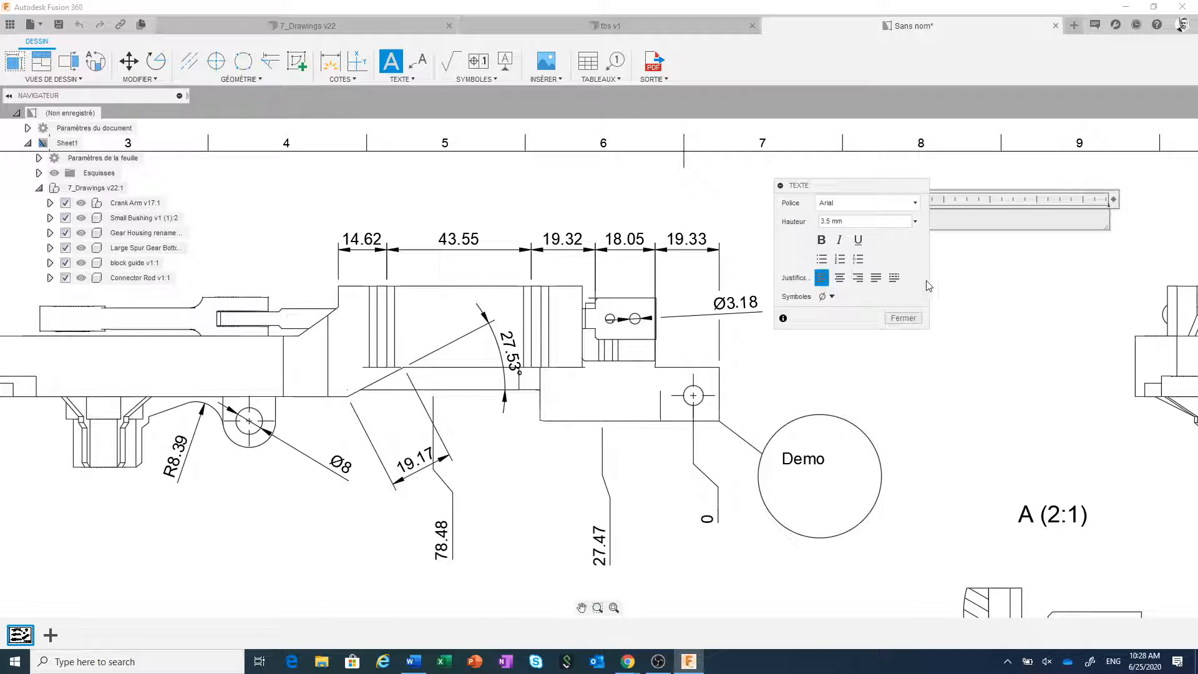
pyautogui.click(836, 298)
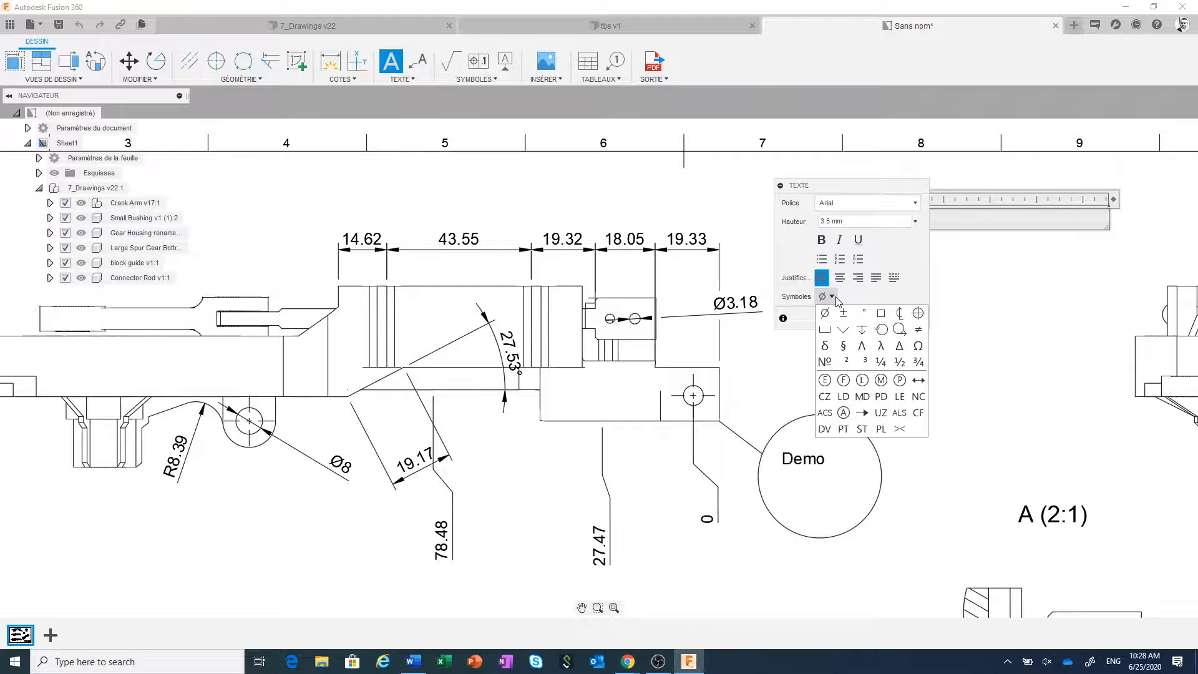
pyautogui.click(836, 297)
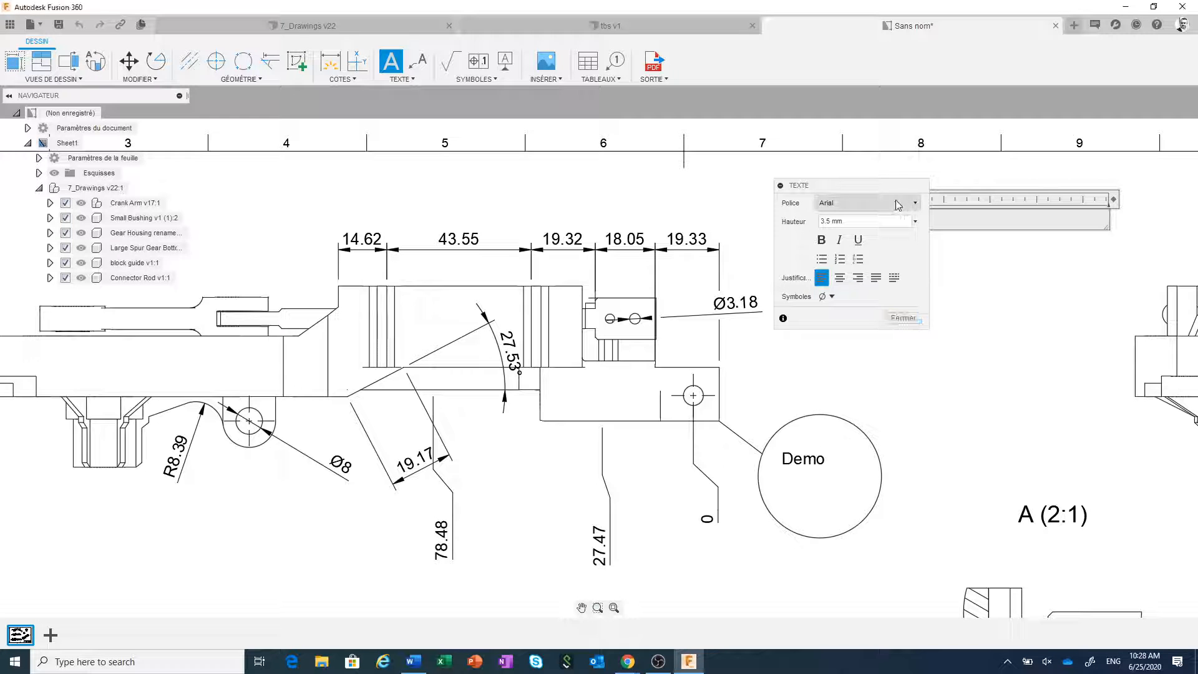
# - Write "Notes:" followed by a line break in the text box and finish the text
pyautogui.moveTo(871, 193); pyautogui.dragTo(953, 355)
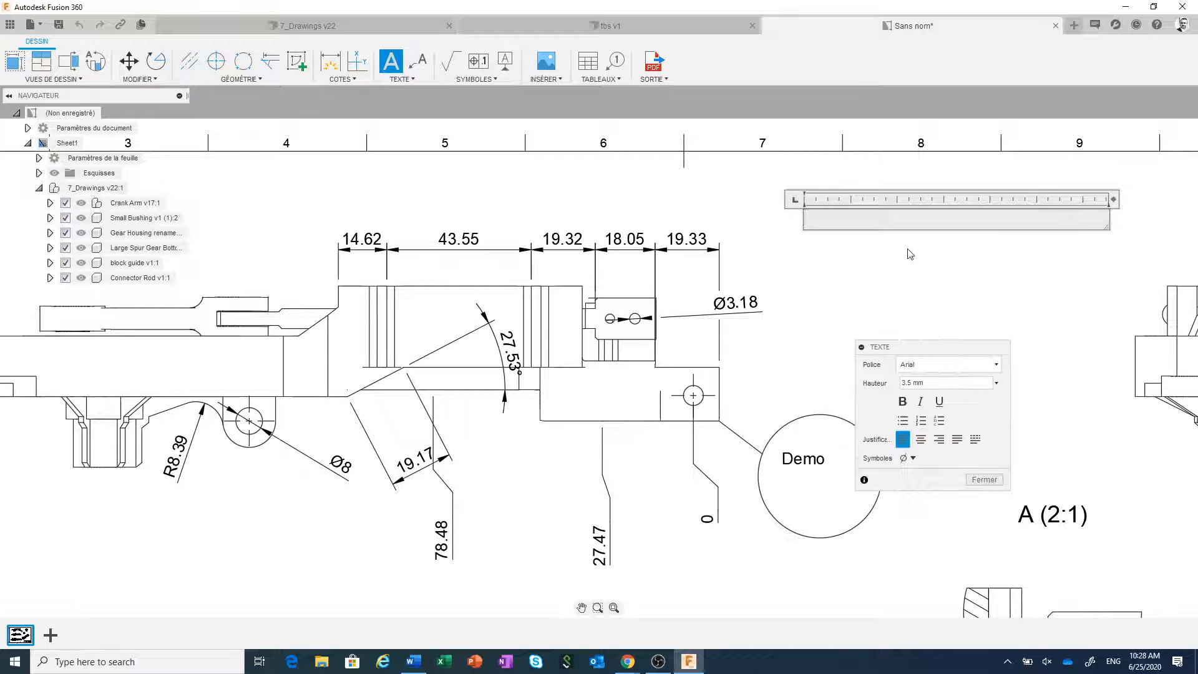
pyautogui.write('ot')
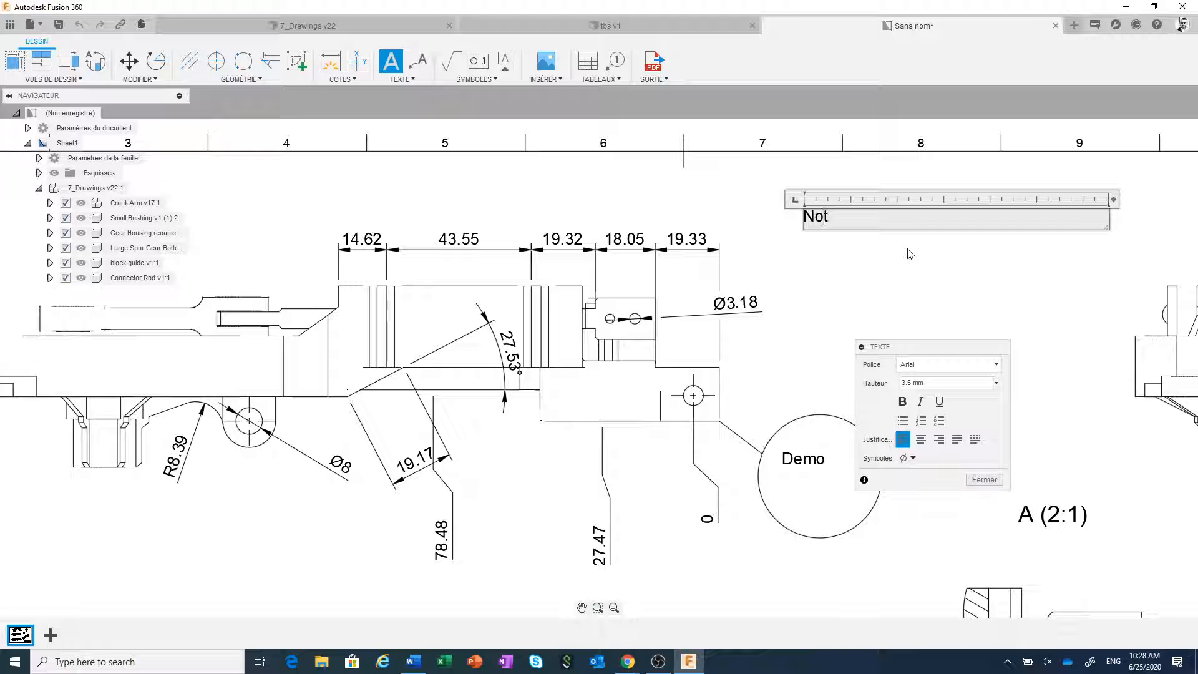
pyautogui.write('es:')
pyautogui.press('Return')
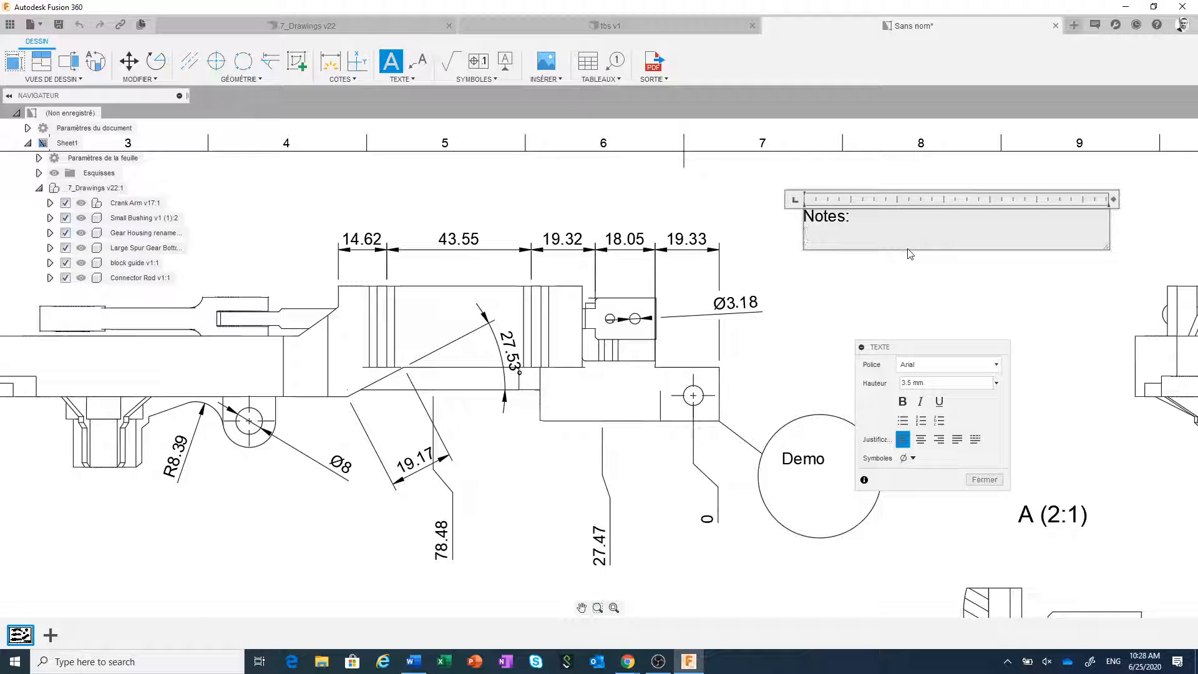
pyautogui.click(984, 479)
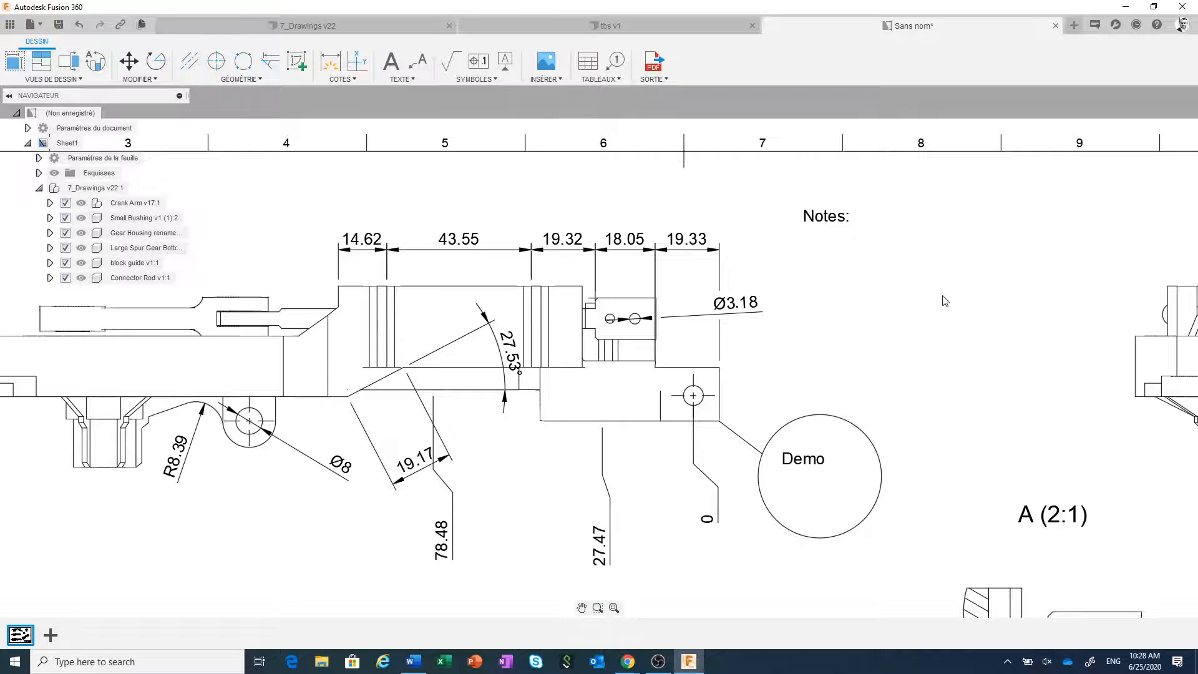
# - Add a leader without text from the right edge of the lower block up to the empty area below Notes
pyautogui.click(416, 67)
pyautogui.click(721, 390)
pyautogui.click(874, 320)
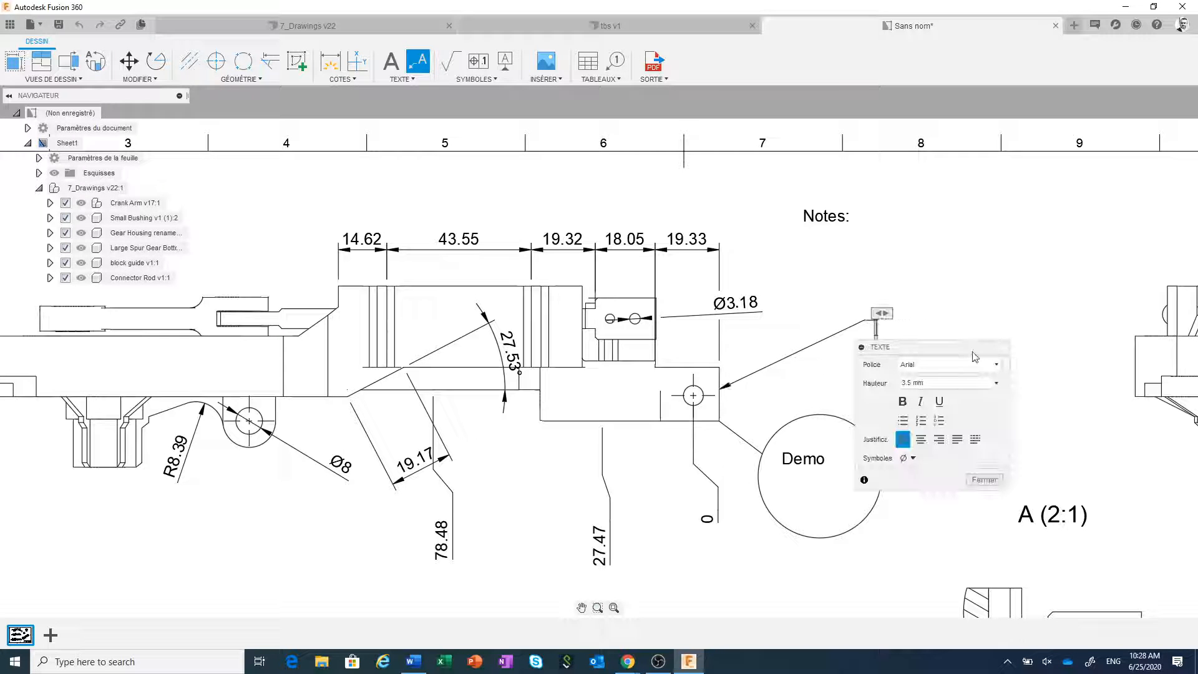
pyautogui.click(983, 480)
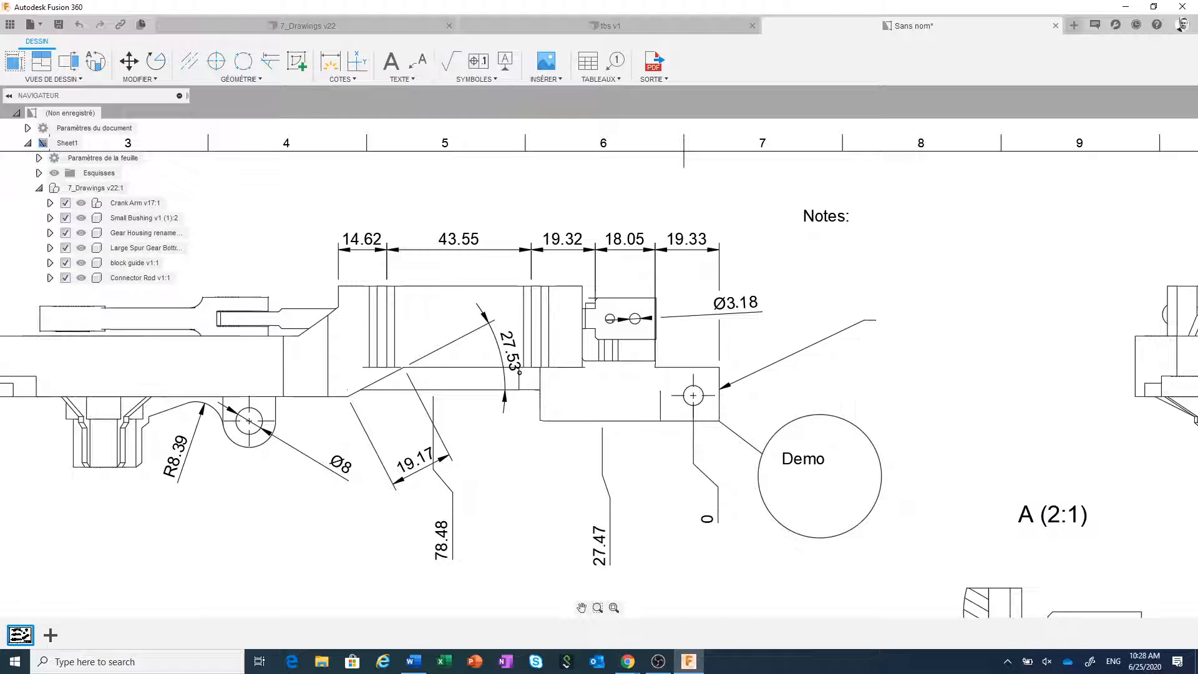
pyautogui.click(465, 81)
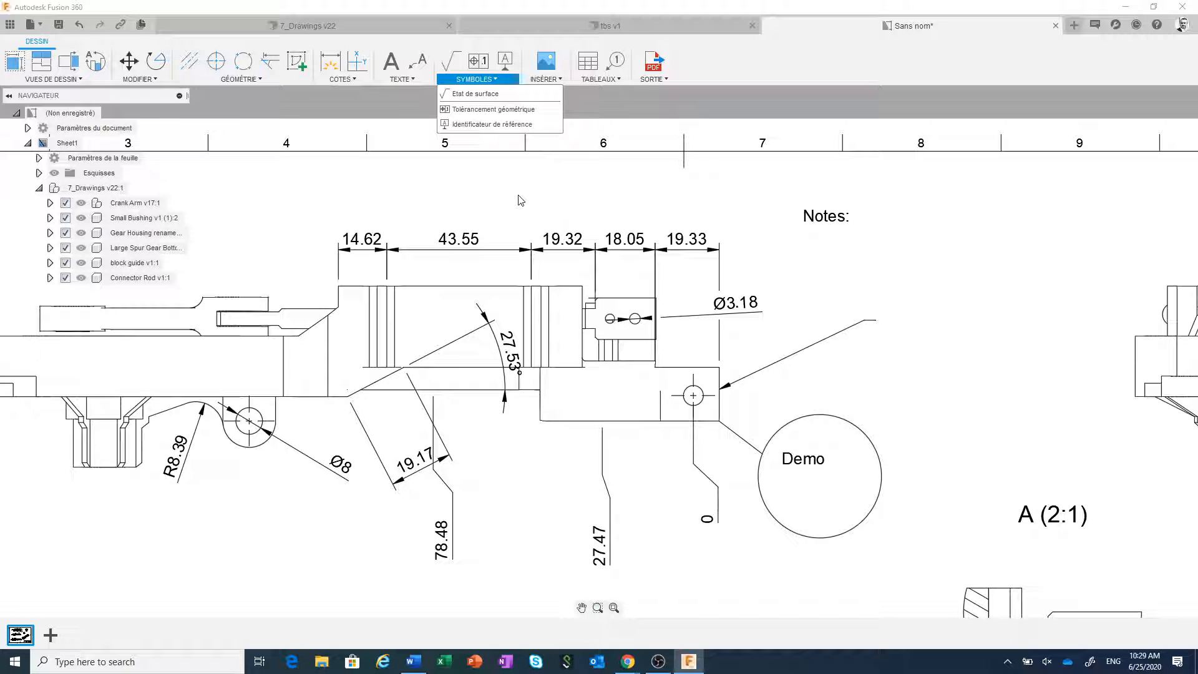
pyautogui.click(519, 198)
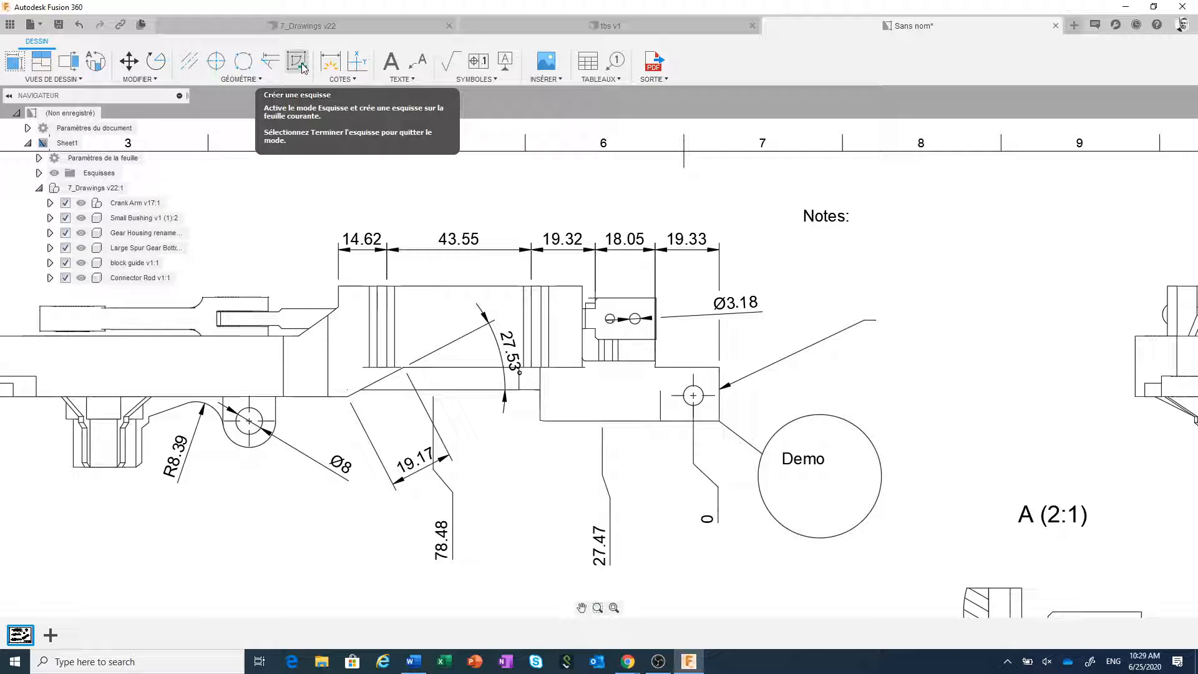
pyautogui.scroll(-1, 778, 313)
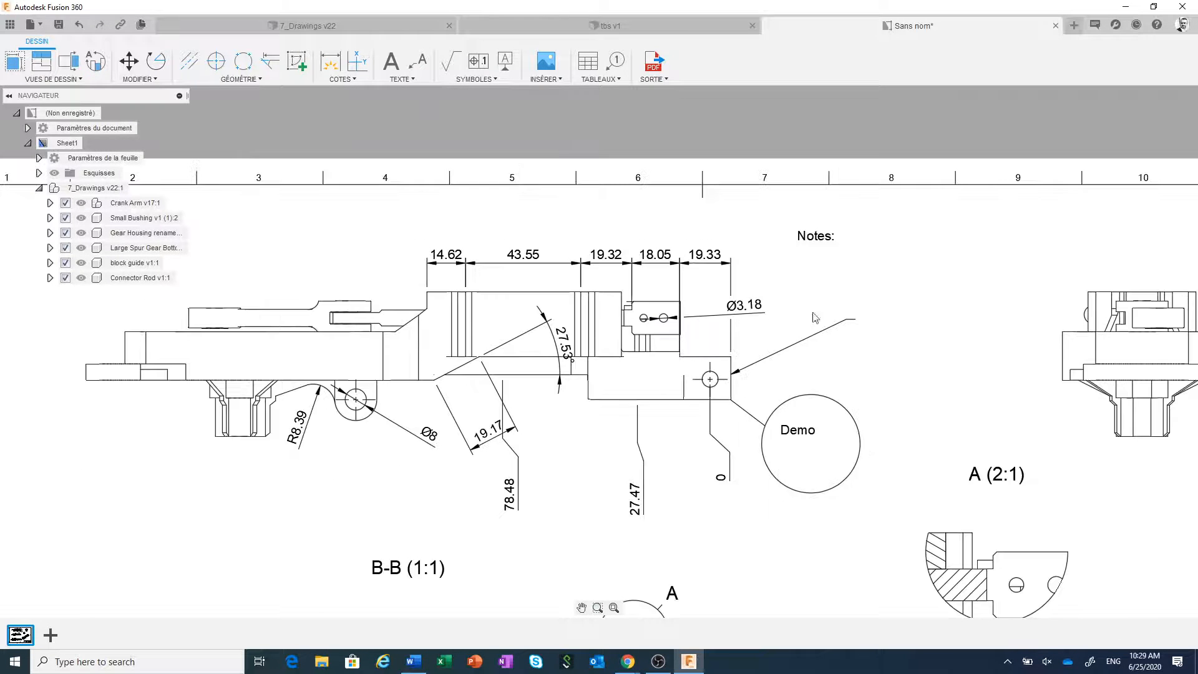
pyautogui.moveTo(814, 317); pyautogui.dragTo(627, 299, button='middle')
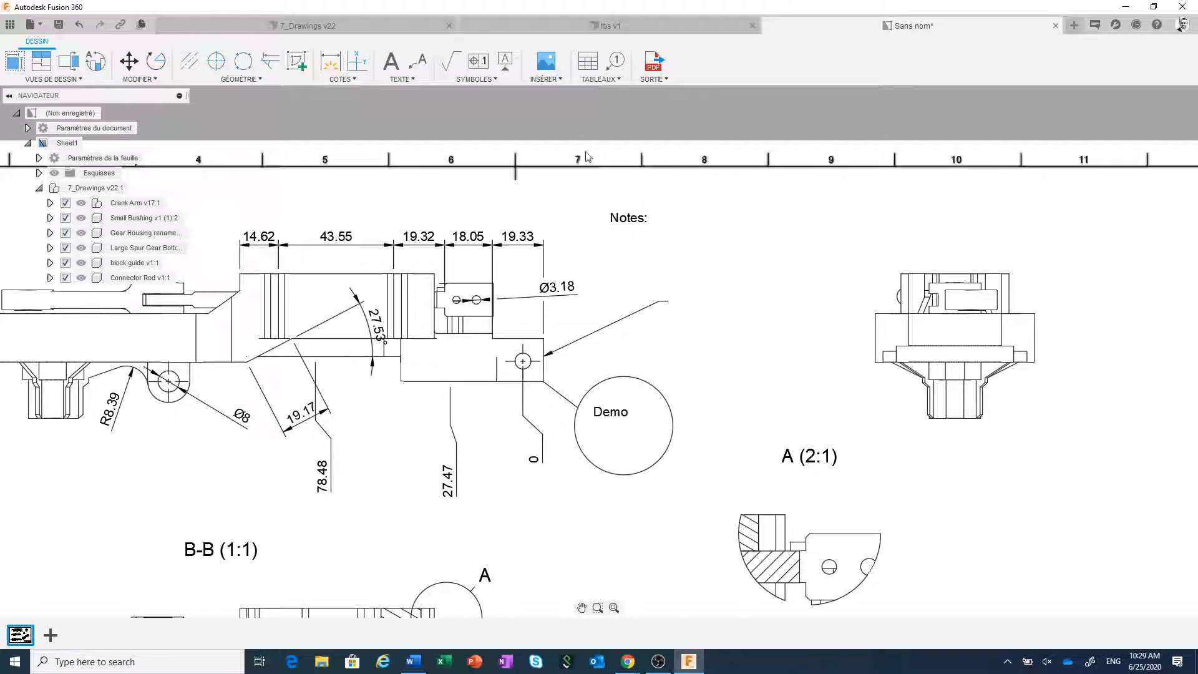
pyautogui.click(545, 63)
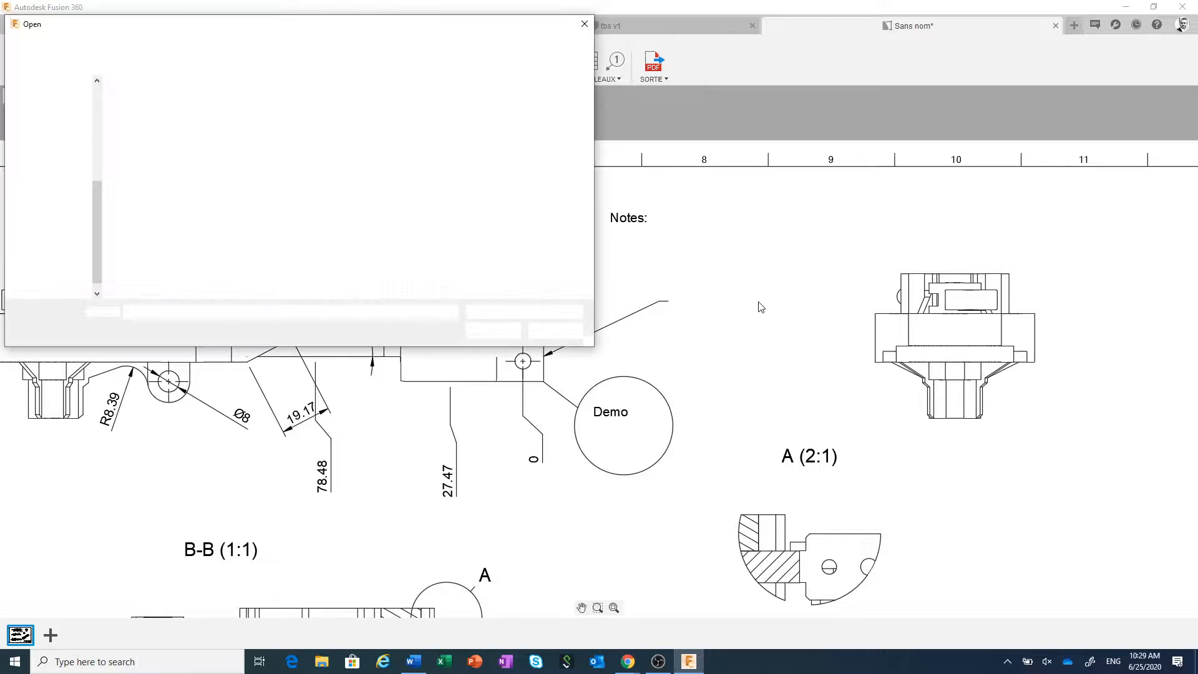
pyautogui.click(149, 112)
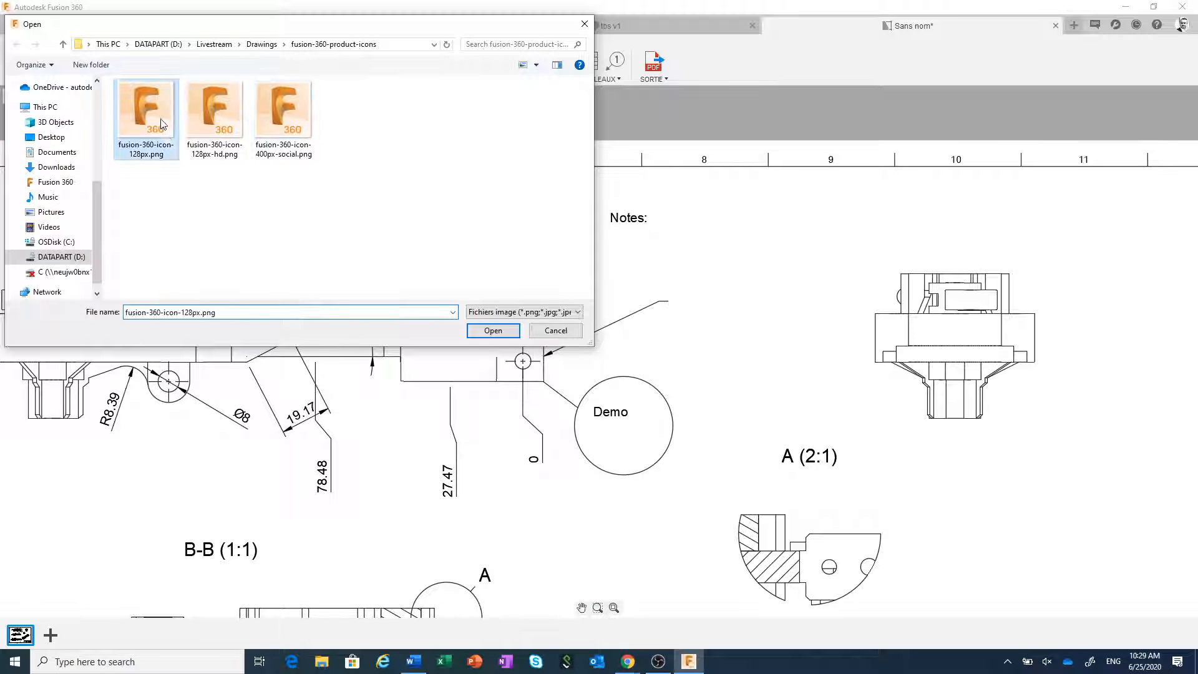
pyautogui.click(508, 330)
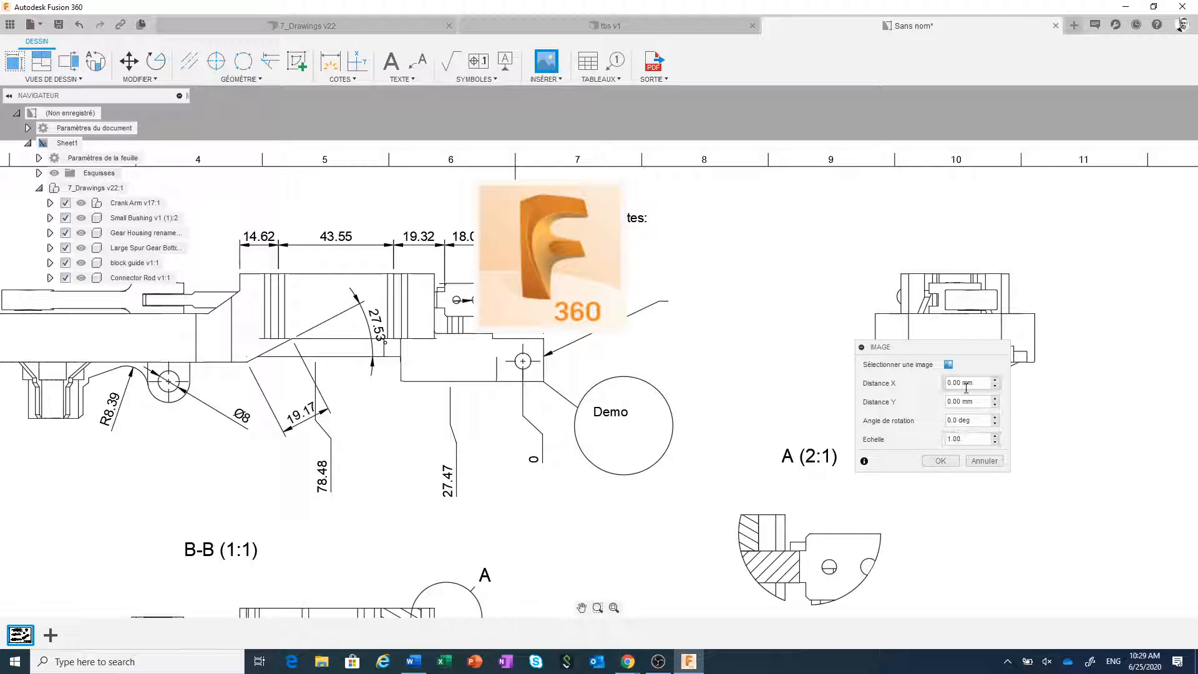
pyautogui.click(985, 460)
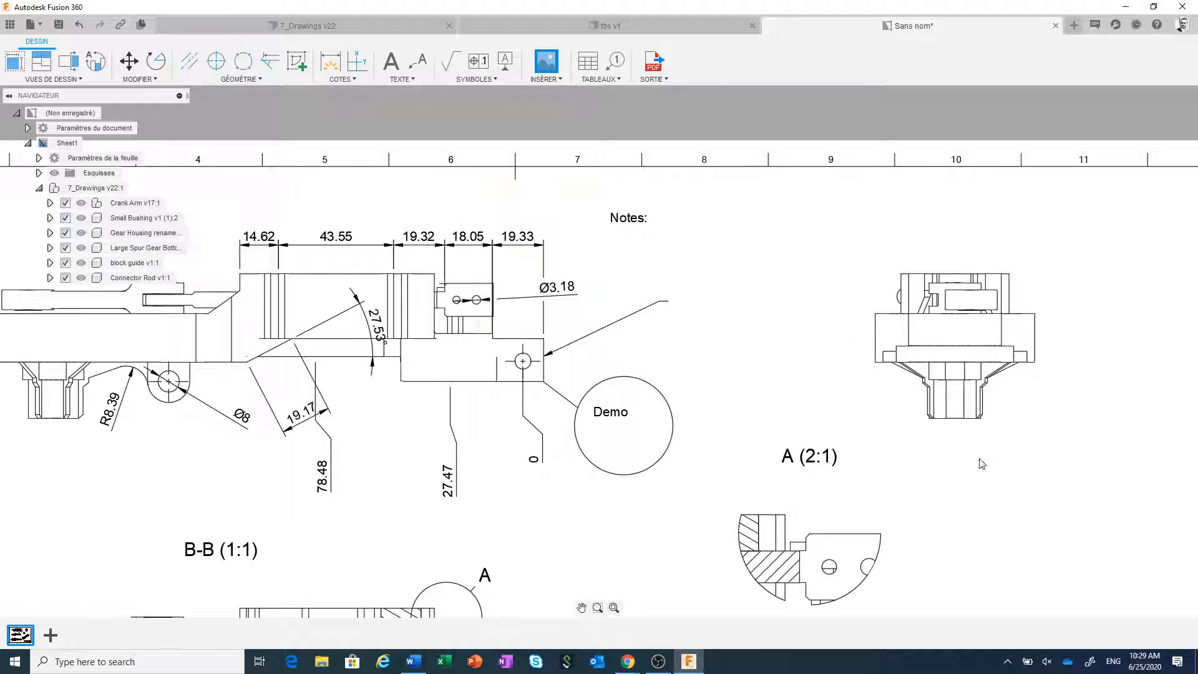
# - Insert the image fusion-360-icon-128px.png between the dimensioned front view and the side view, above detail A
pyautogui.click(546, 62)
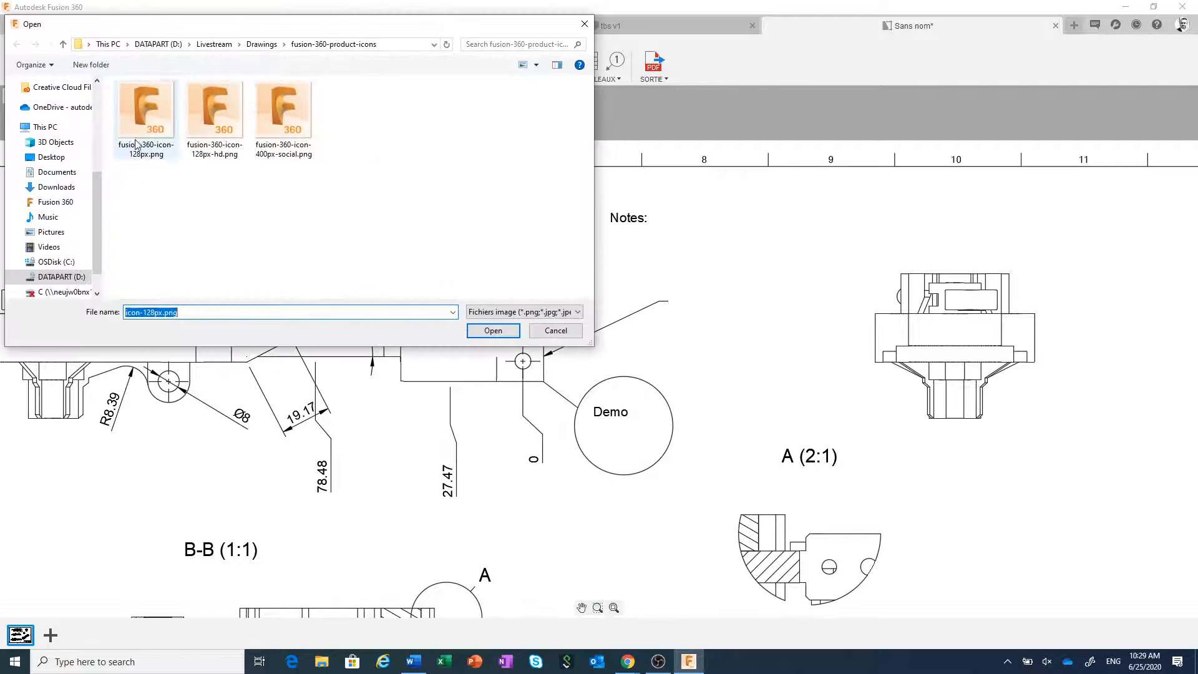
pyautogui.click(137, 128)
pyautogui.click(493, 330)
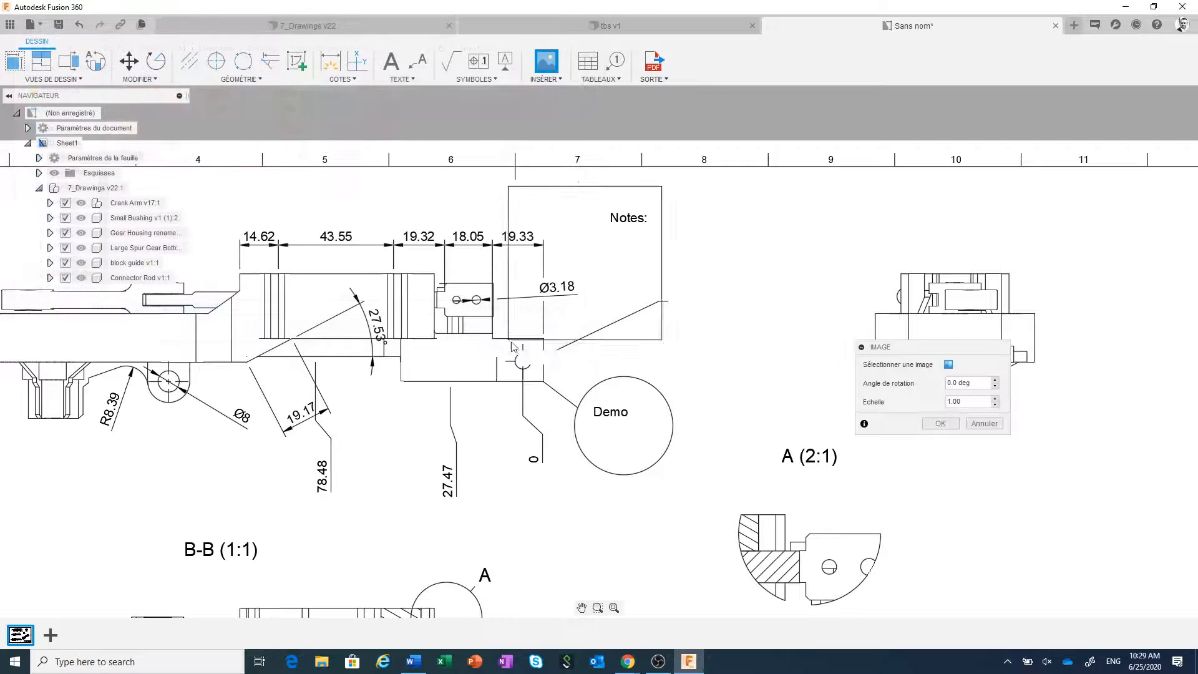
pyautogui.click(702, 399)
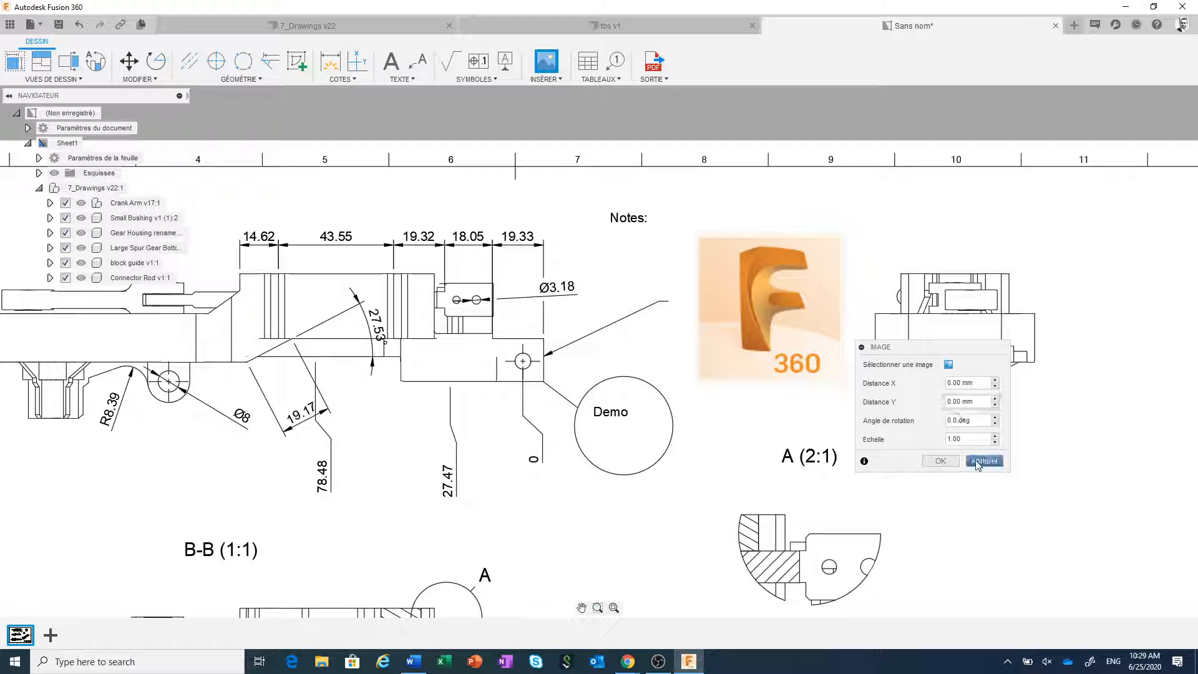
pyautogui.click(940, 460)
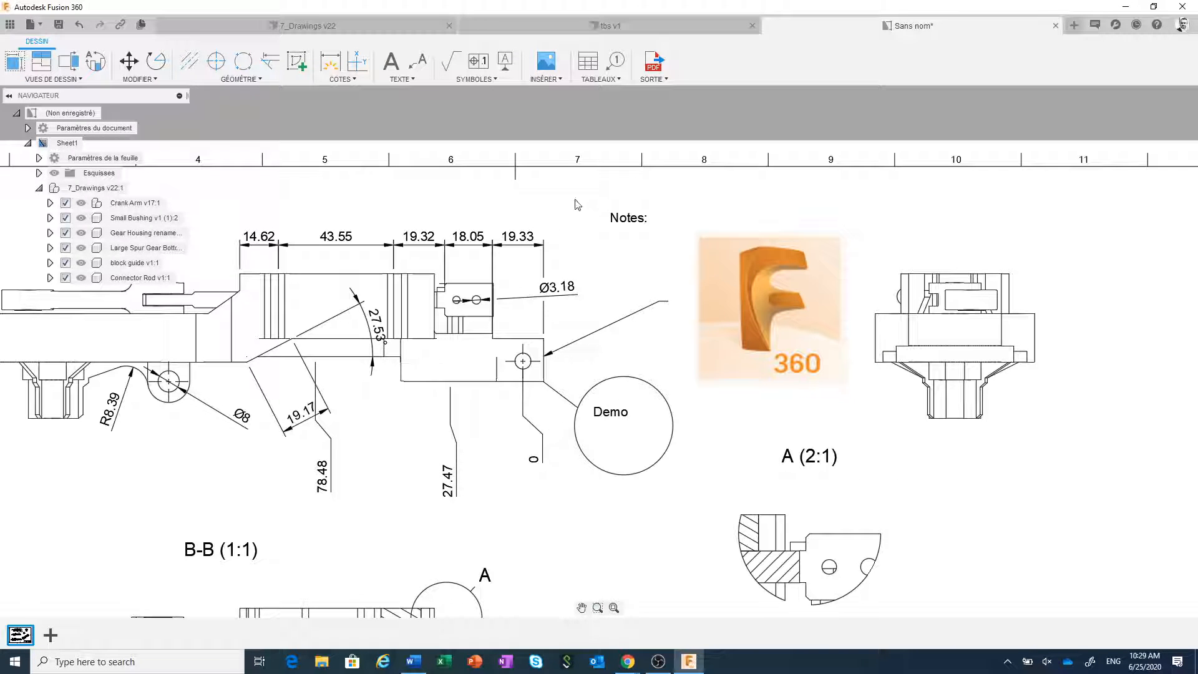
# - Add a second sheet to the drawing
pyautogui.scroll(-5, 577, 205)
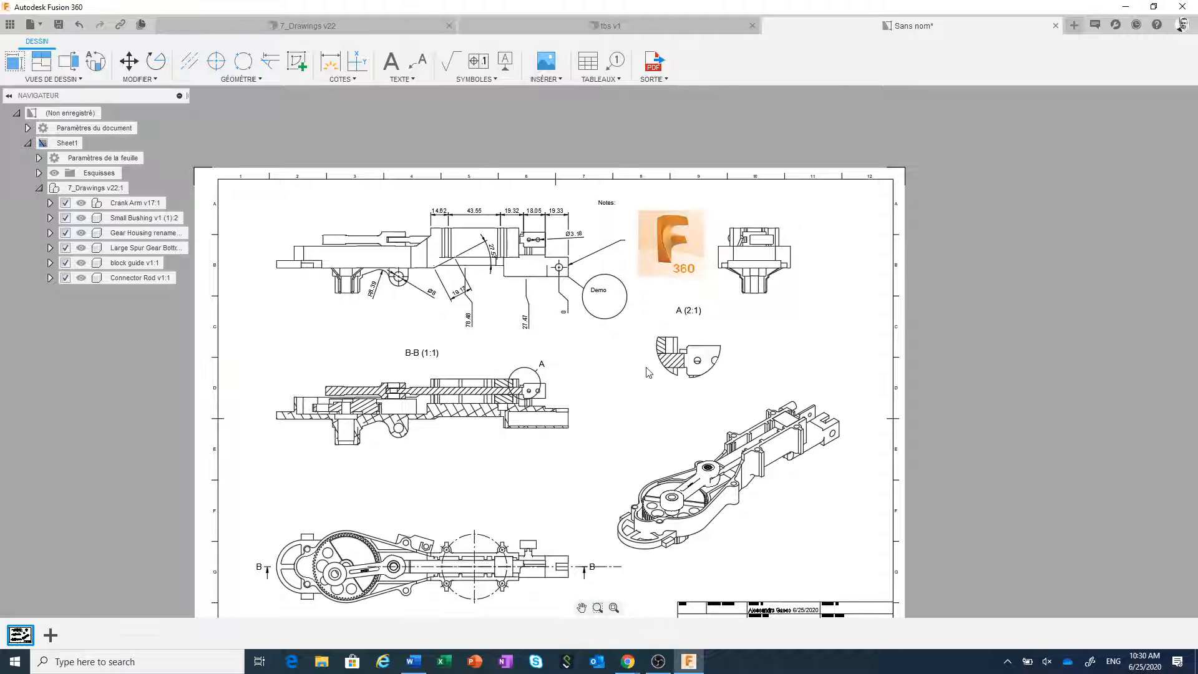
pyautogui.scroll(-1, 661, 345)
pyautogui.moveTo(646, 369); pyautogui.dragTo(705, 264, button='middle')
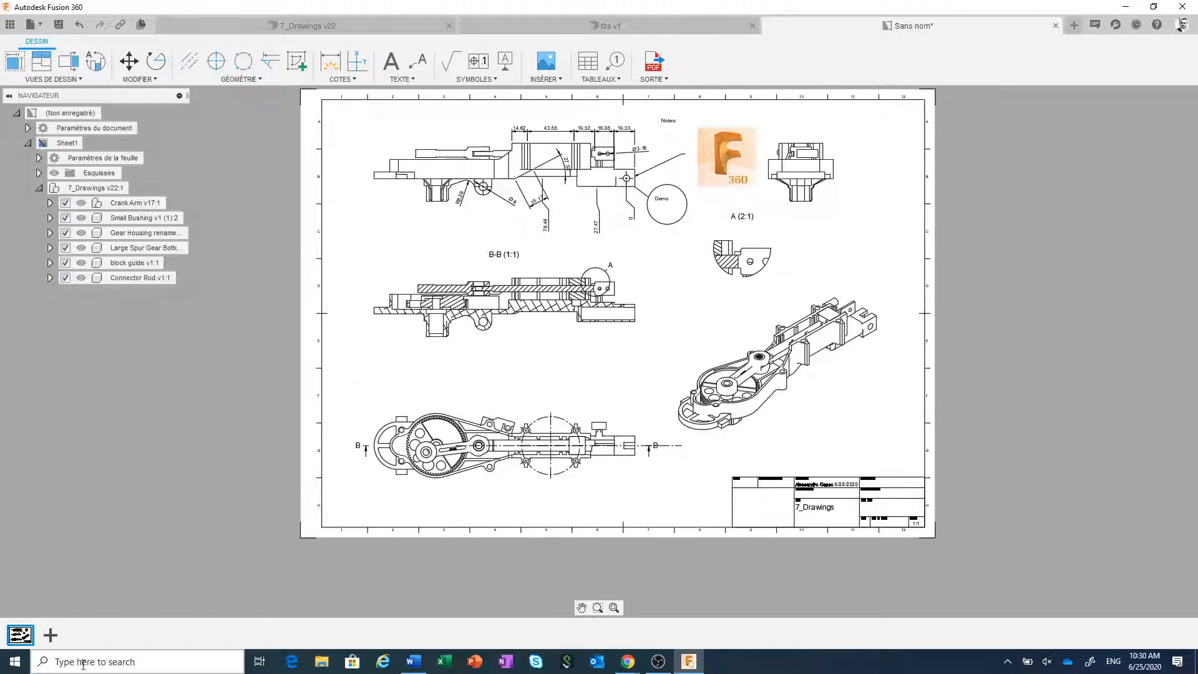
pyautogui.click(52, 635)
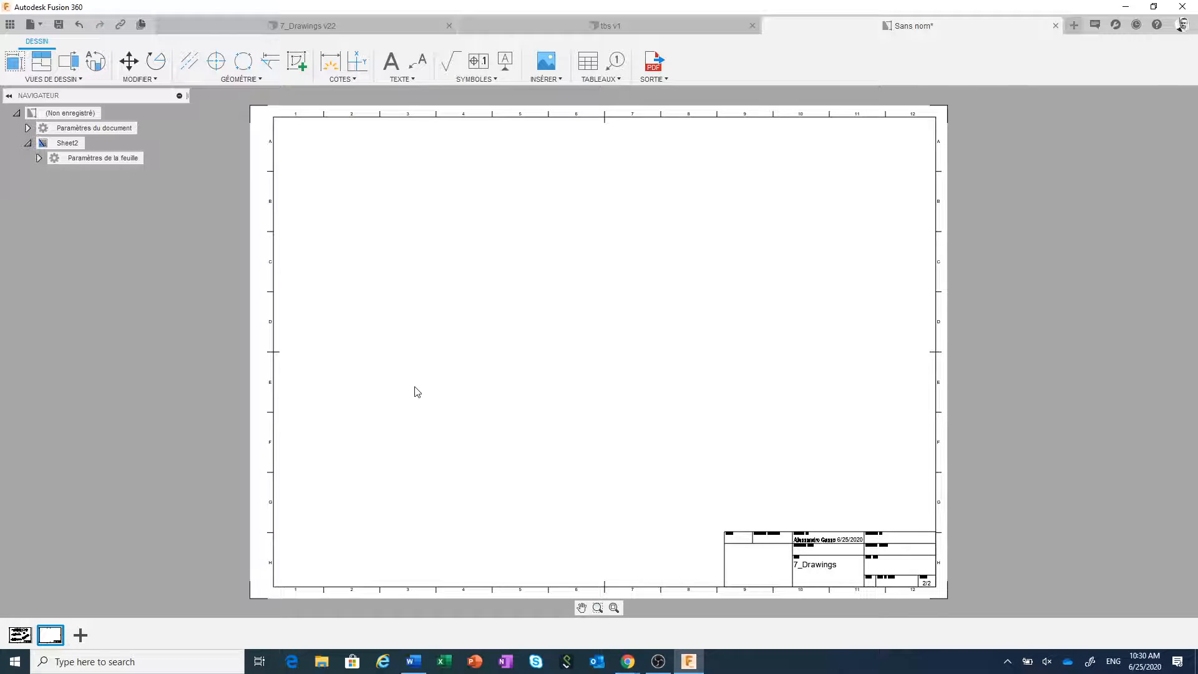
# - Place a shaded Isométrique N-O base view of the assembly at 1:1 scale in the upper-left area of the second sheet
pyautogui.click(15, 60)
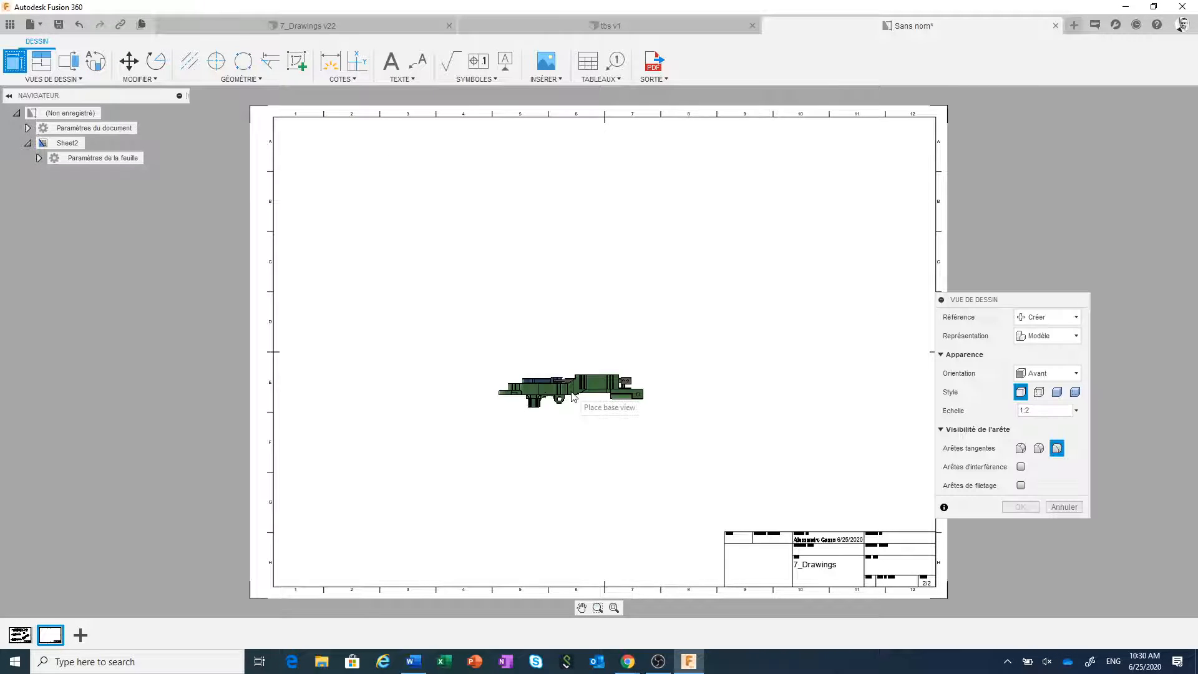
pyautogui.click(1077, 412)
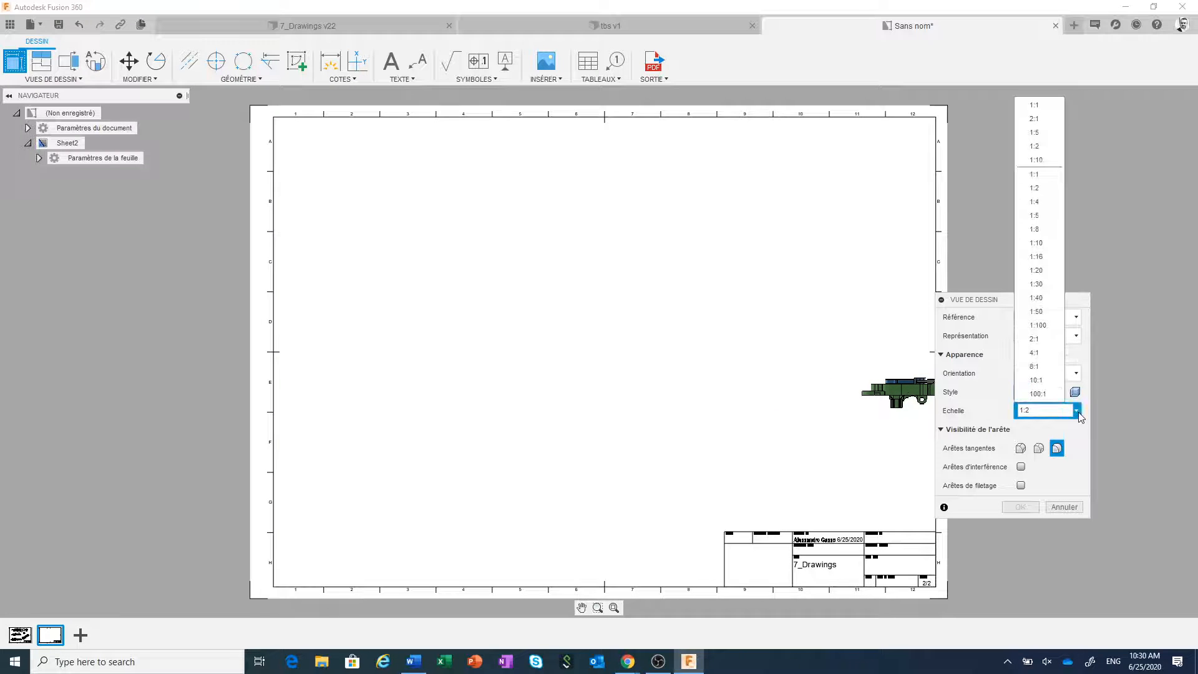
pyautogui.click(1040, 117)
pyautogui.click(1069, 374)
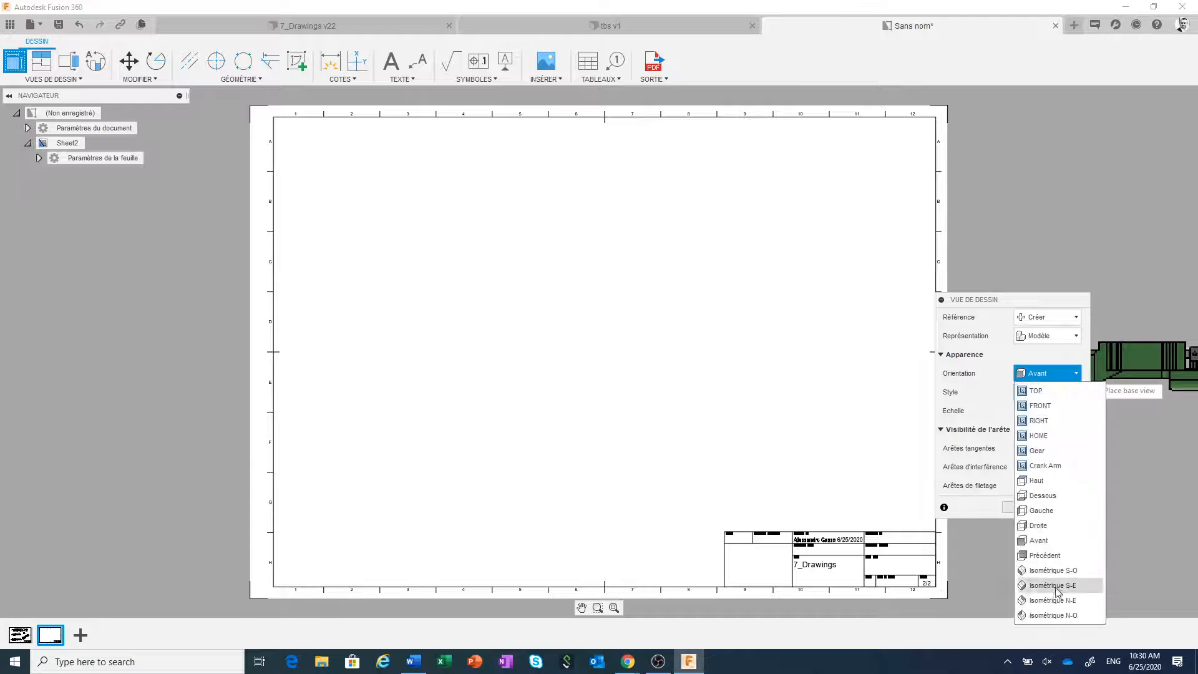
pyautogui.click(1059, 615)
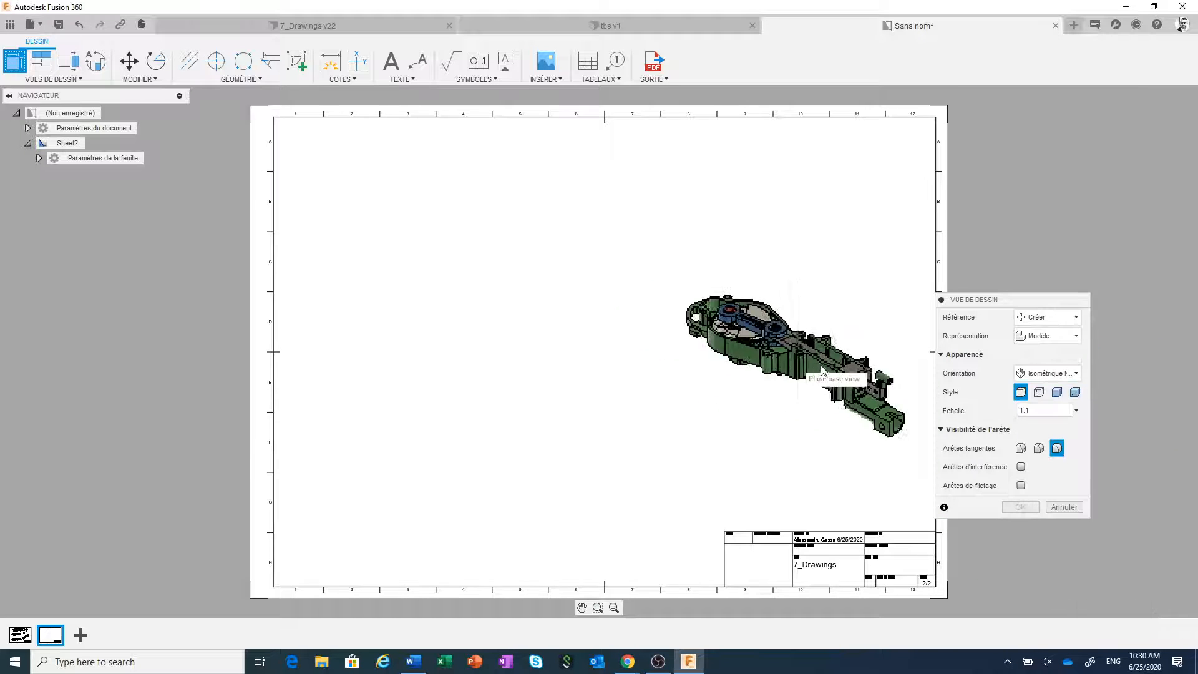
pyautogui.click(1056, 391)
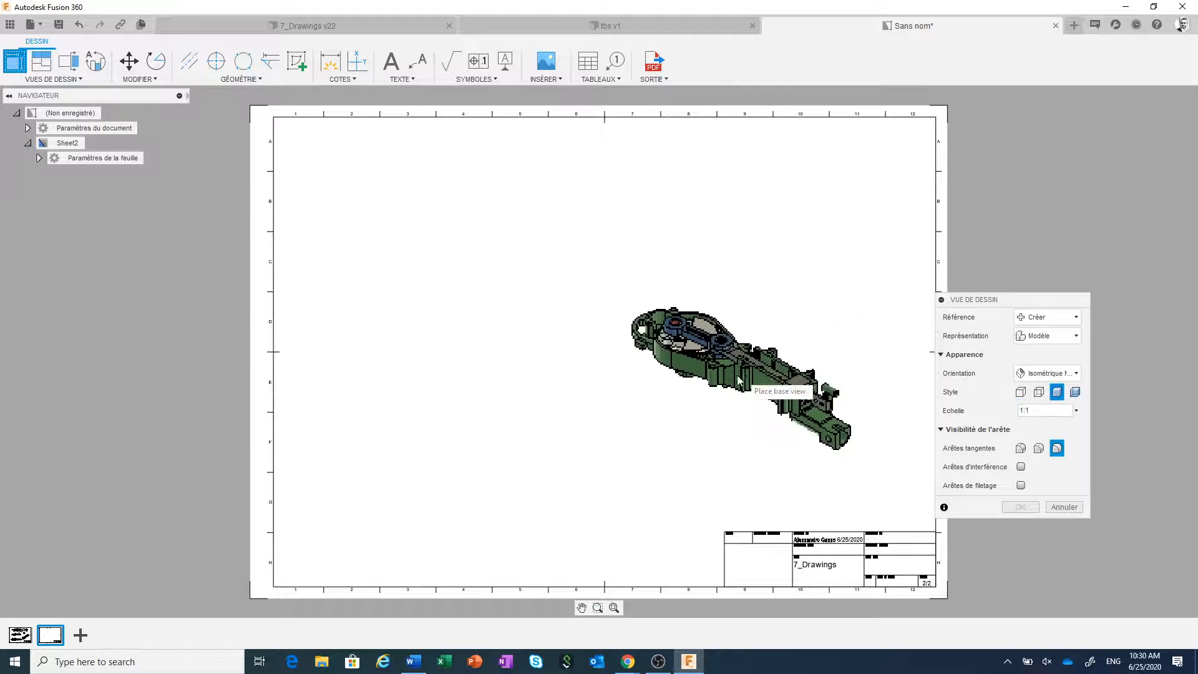
pyautogui.click(472, 275)
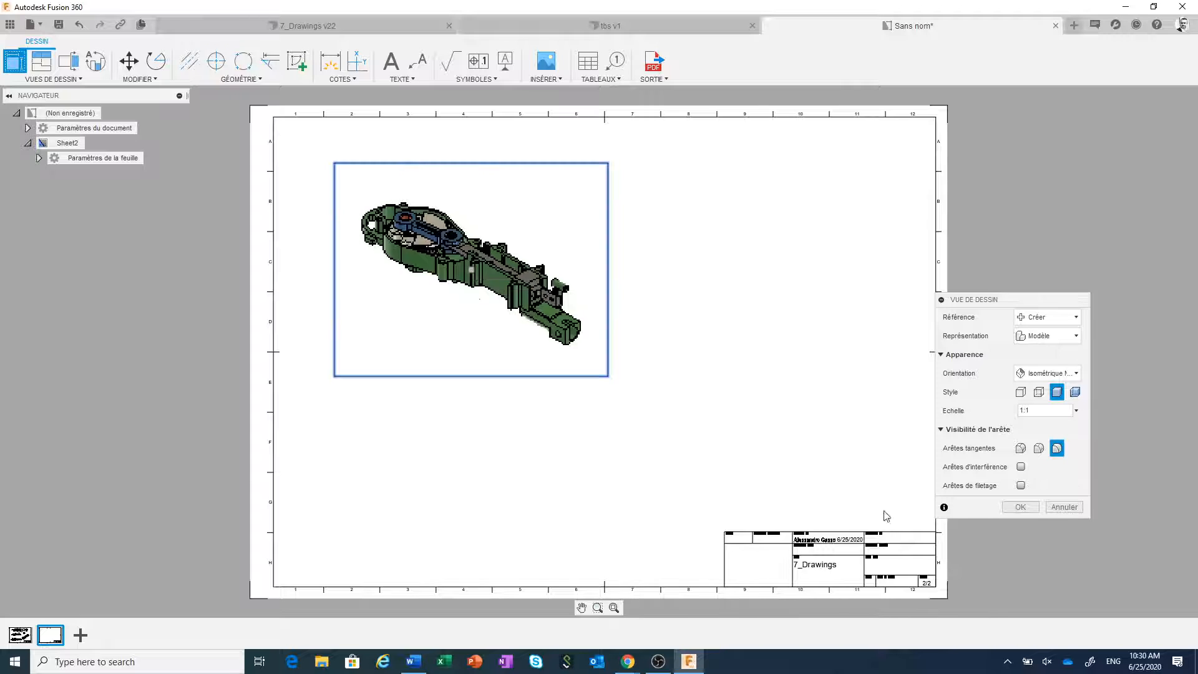
pyautogui.click(1018, 508)
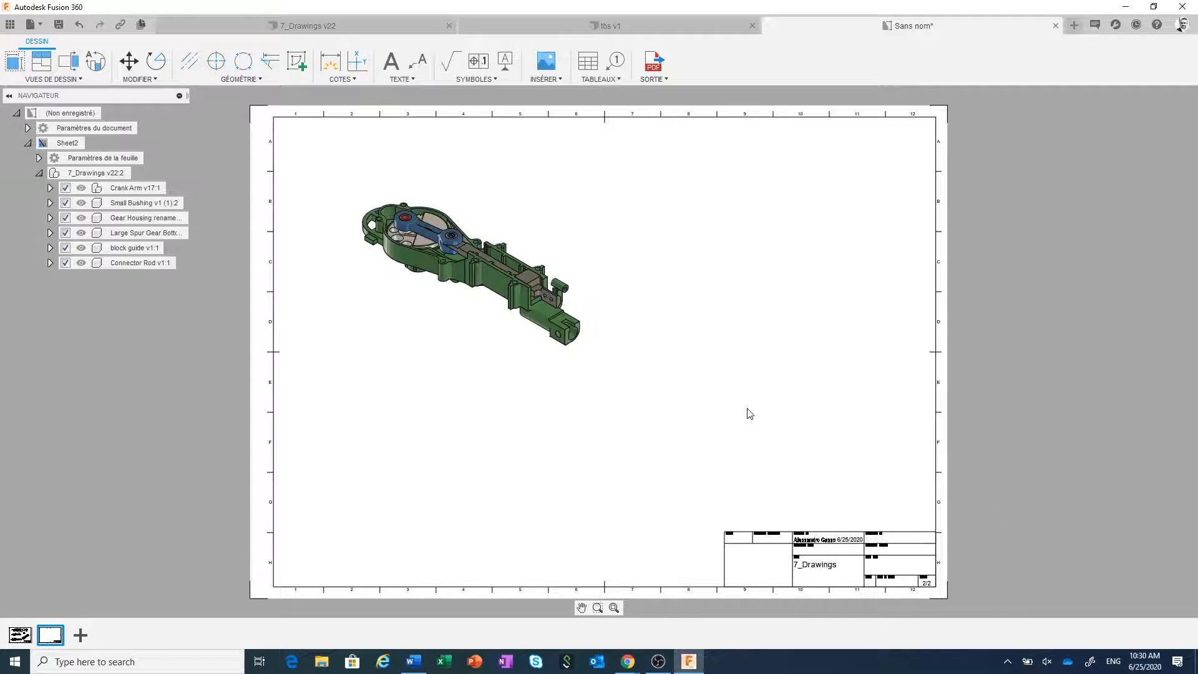
# - Insert a parts list for the isometric view, aligned with the top-right corner of the sheet border
pyautogui.moveTo(699, 303); pyautogui.dragTo(743, 389, button='middle')
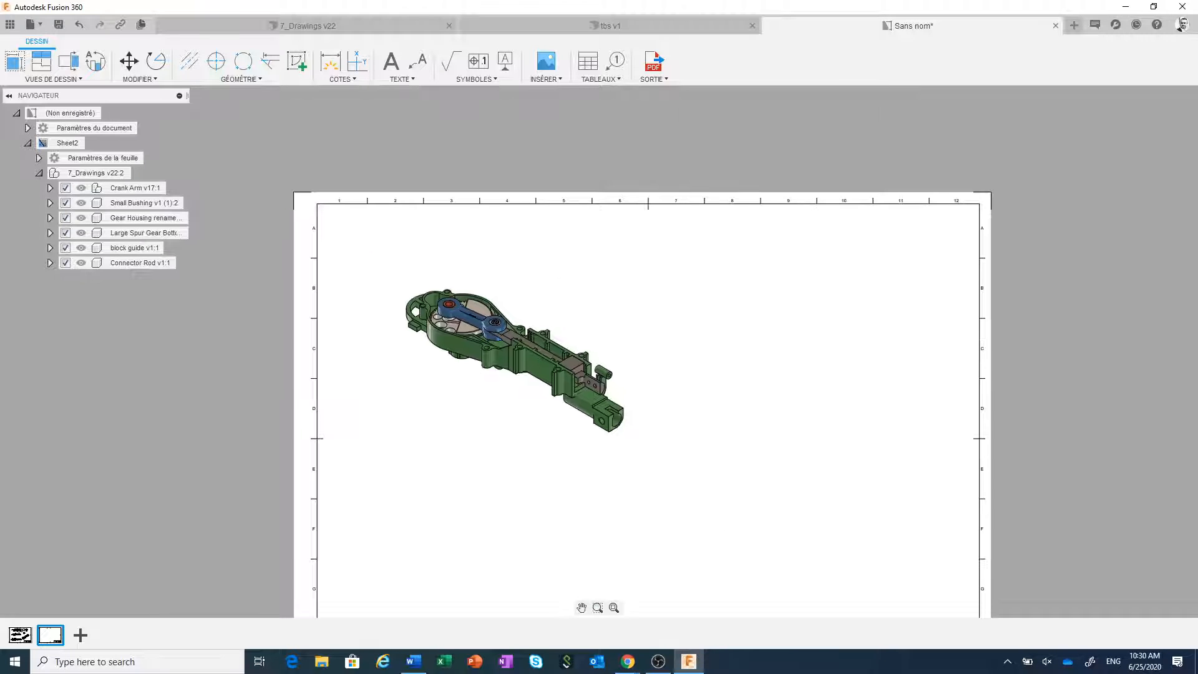
pyautogui.click(589, 63)
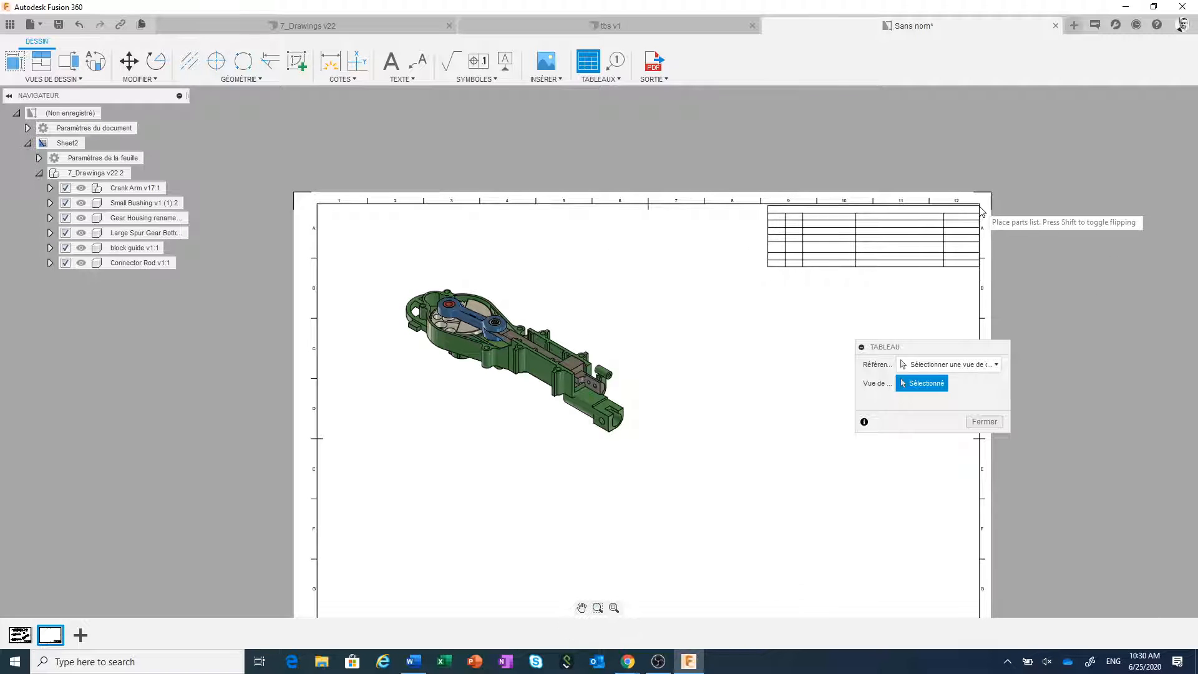
pyautogui.scroll(3, 982, 213)
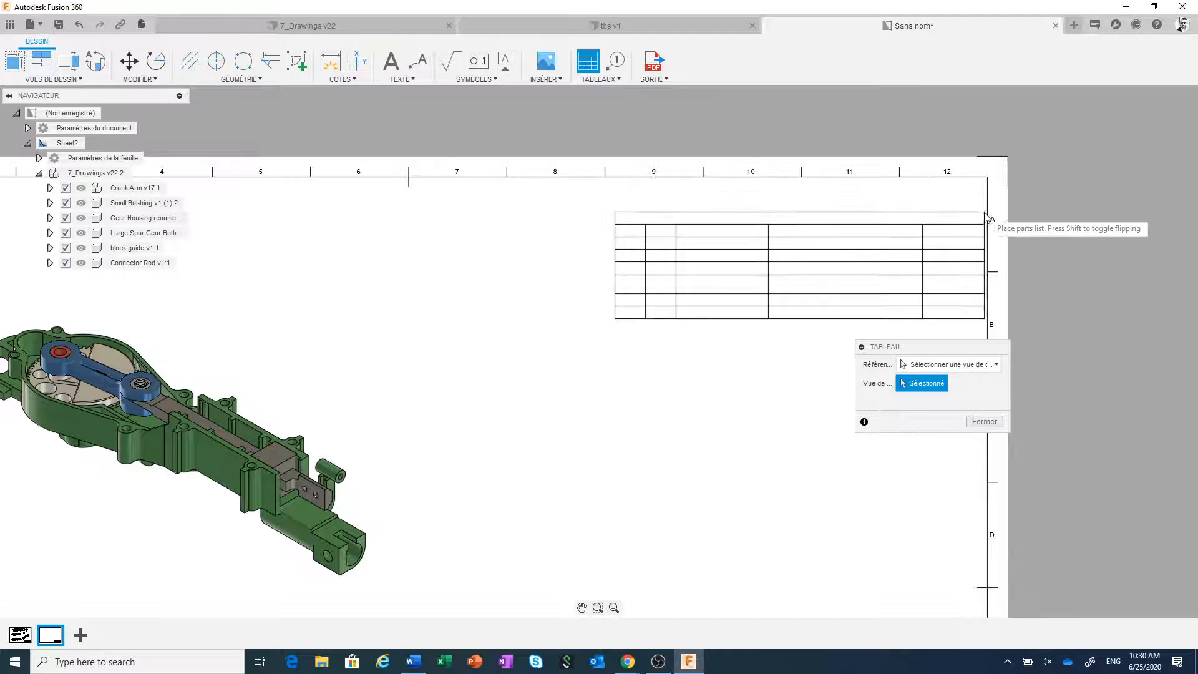
pyautogui.click(986, 179)
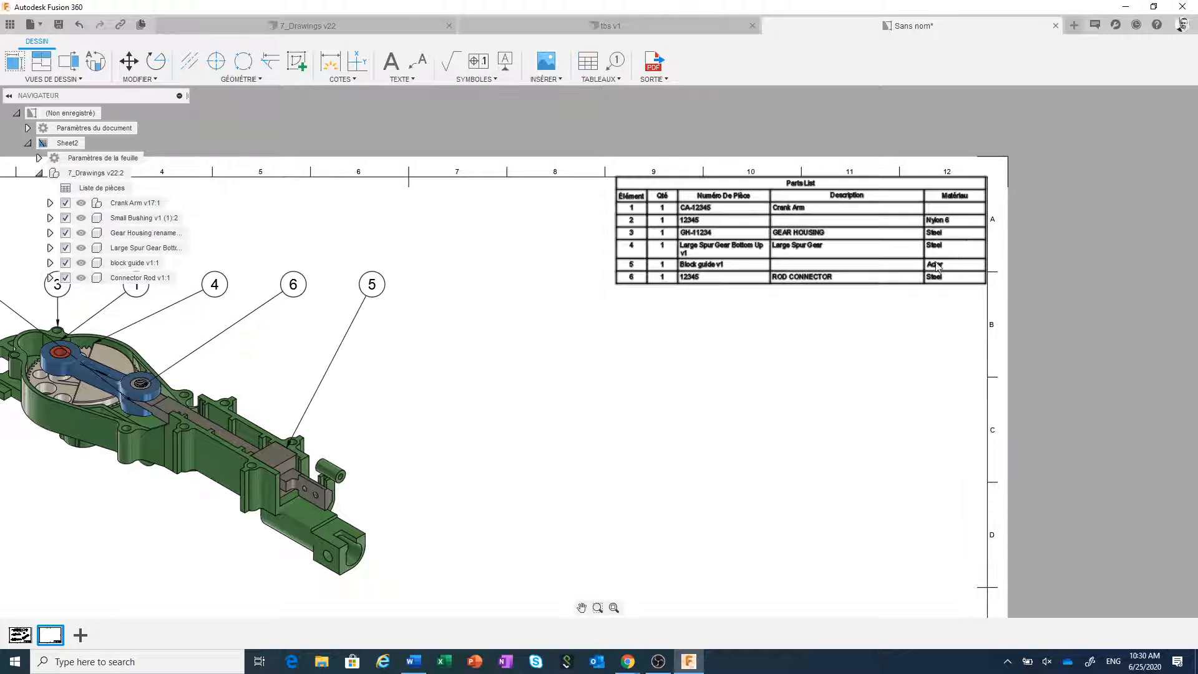
# - Widen the parts list's Numéro De Pièce column enough to fit "Large Spur Gear Bottom Up v1" on one line
pyautogui.scroll(-1, 755, 380)
pyautogui.moveTo(755, 380); pyautogui.dragTo(833, 356, button='middle')
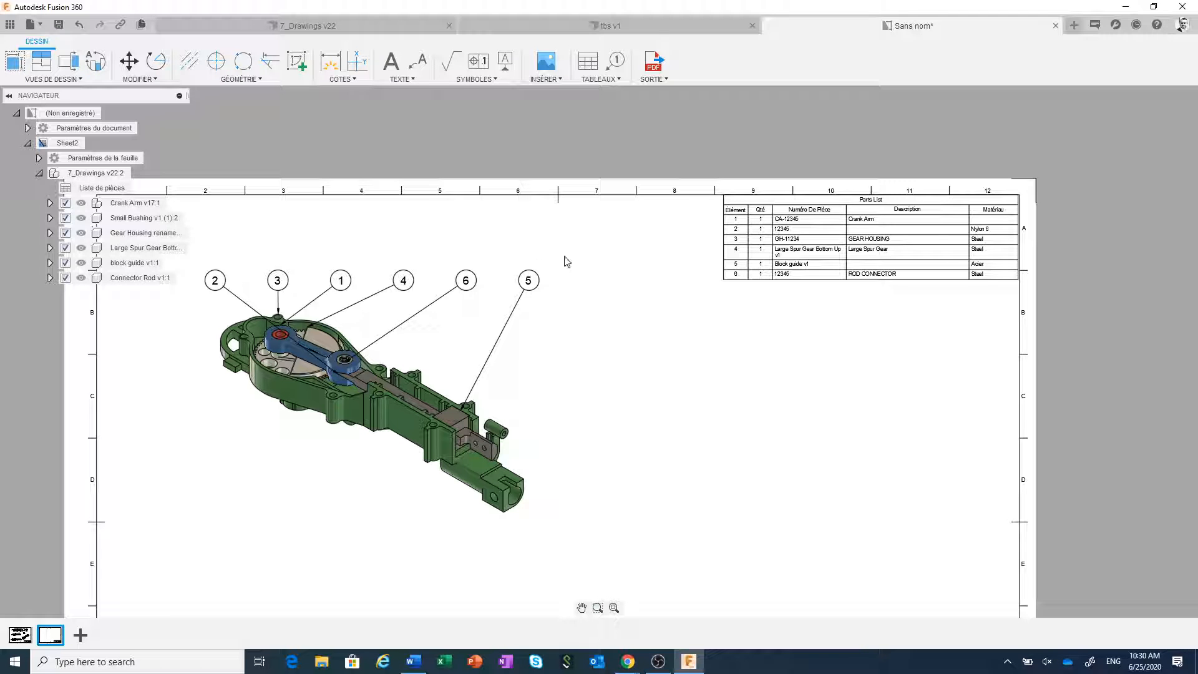
pyautogui.scroll(3, 889, 302)
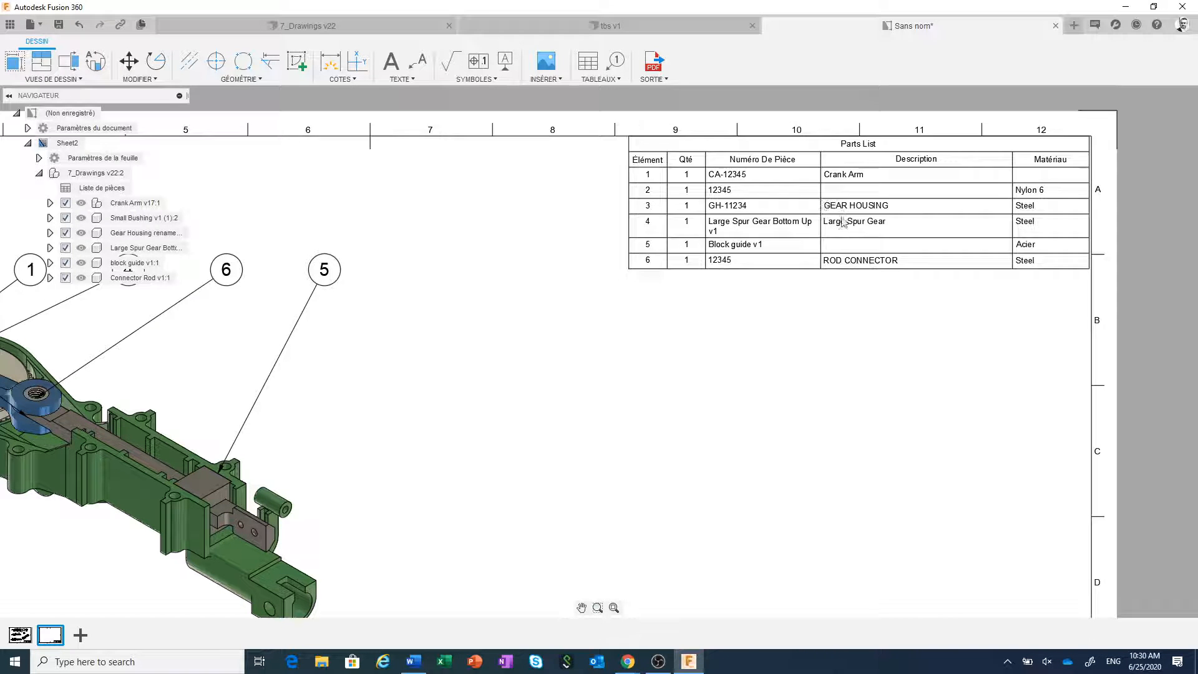
pyautogui.click(823, 175)
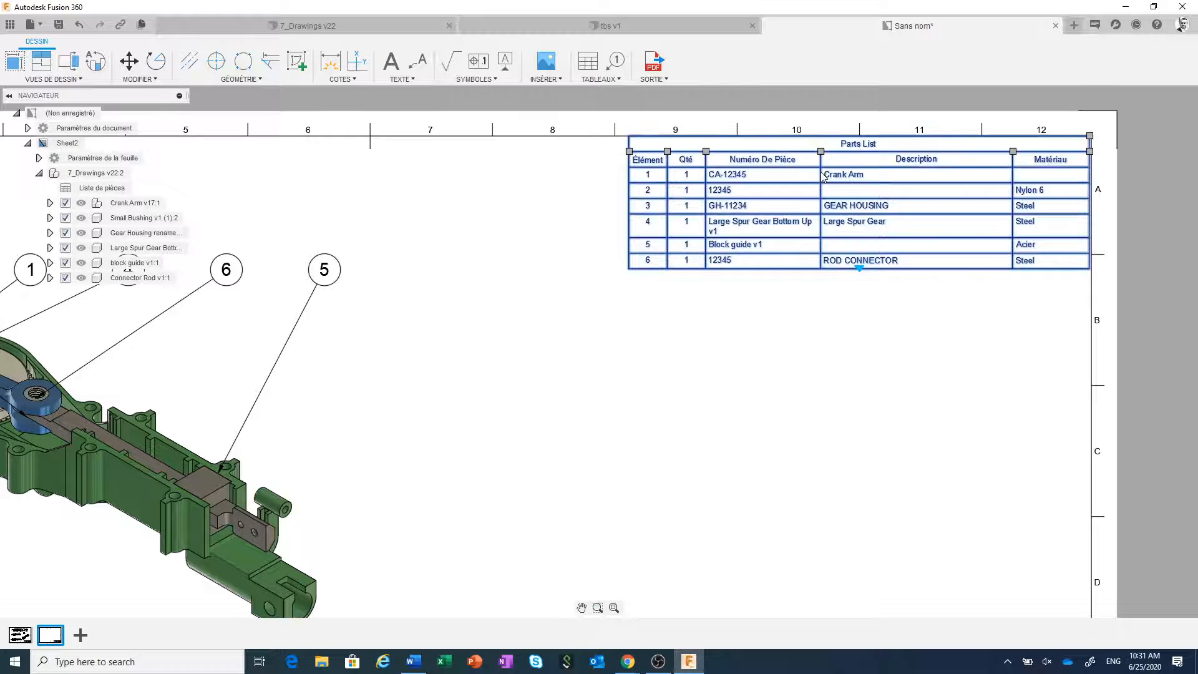
pyautogui.click(822, 152)
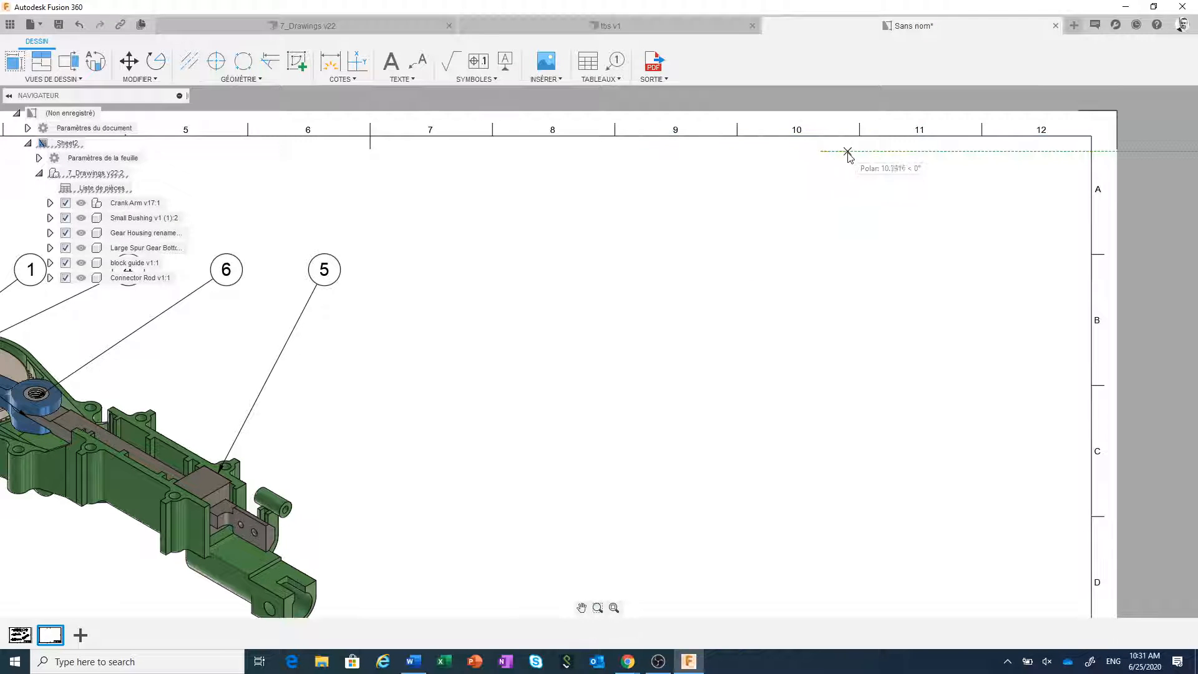
pyautogui.click(848, 151)
pyautogui.click(846, 151)
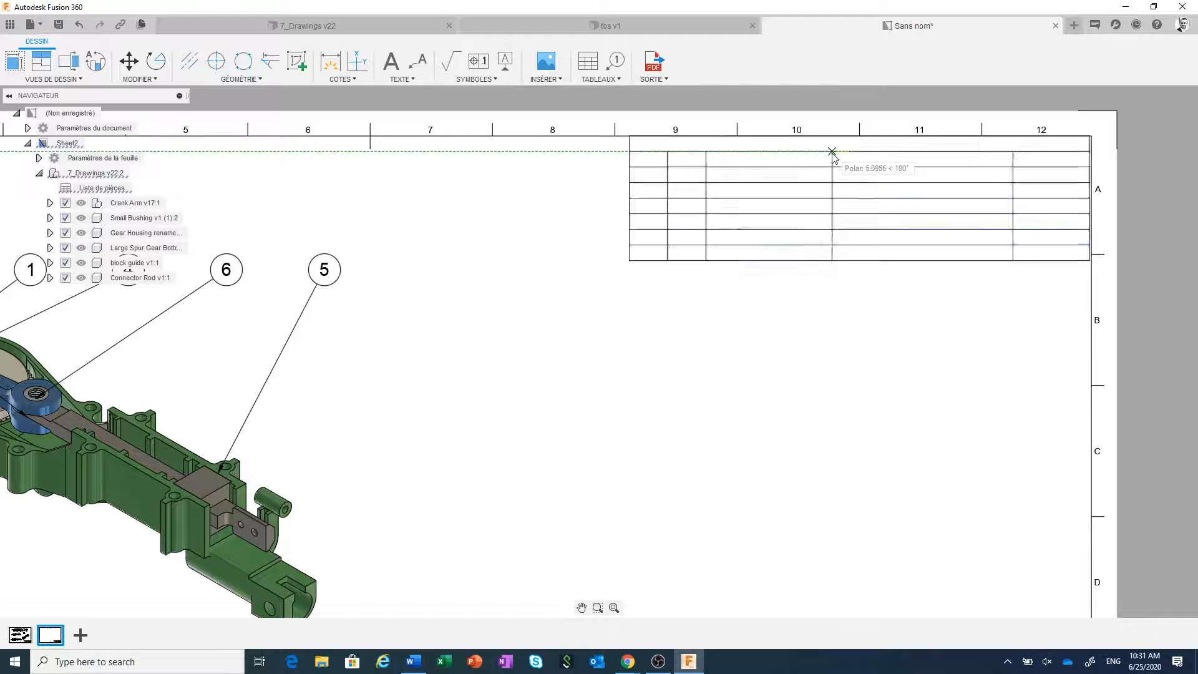
pyautogui.click(832, 151)
pyautogui.click(831, 151)
pyautogui.click(846, 151)
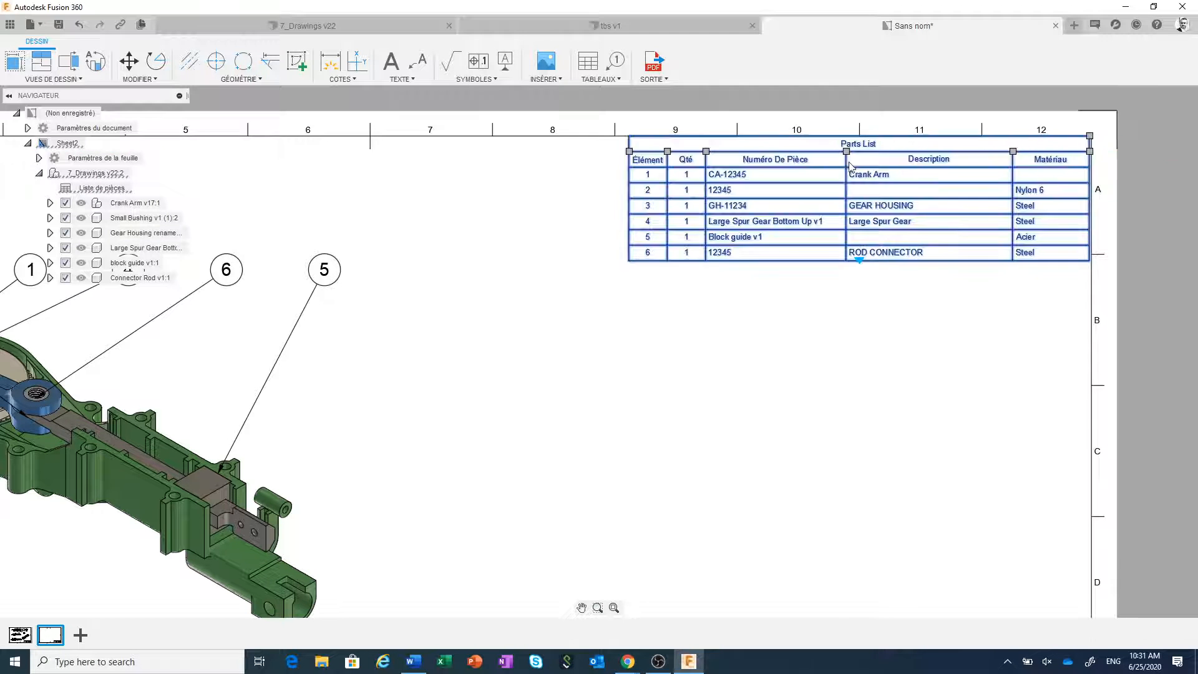
# - Widen the Matériau column slightly and break the parts list after row 5 so row 6 goes into a second block
pyautogui.click(1012, 152)
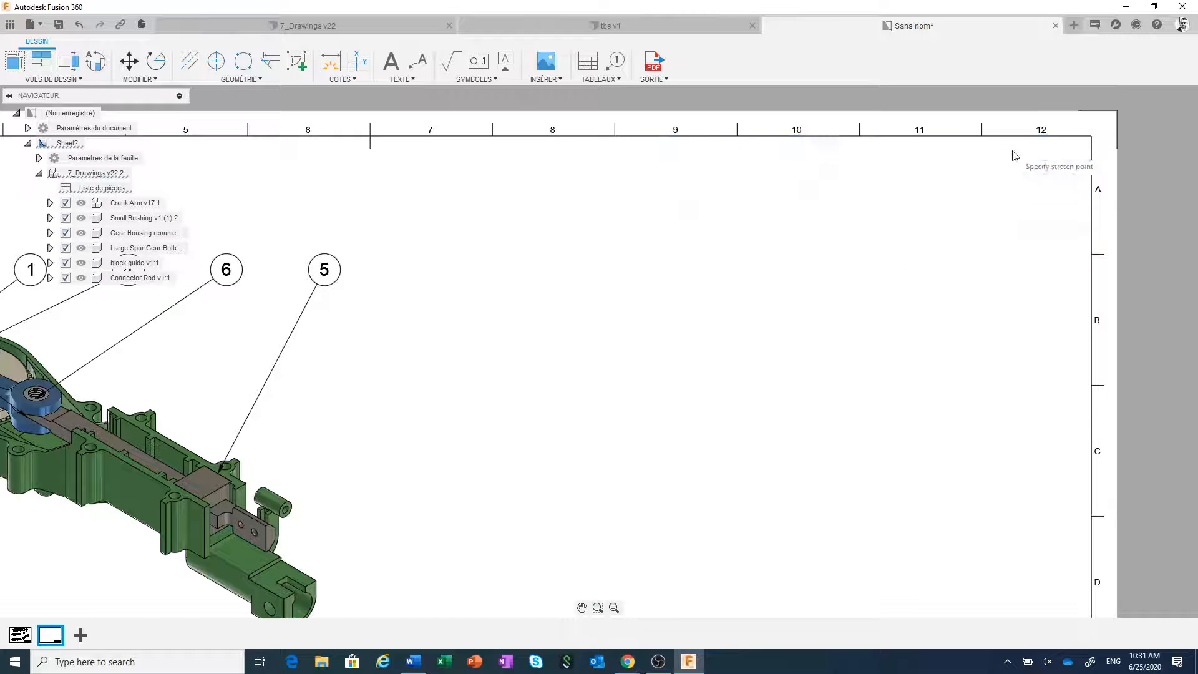
pyautogui.click(1005, 152)
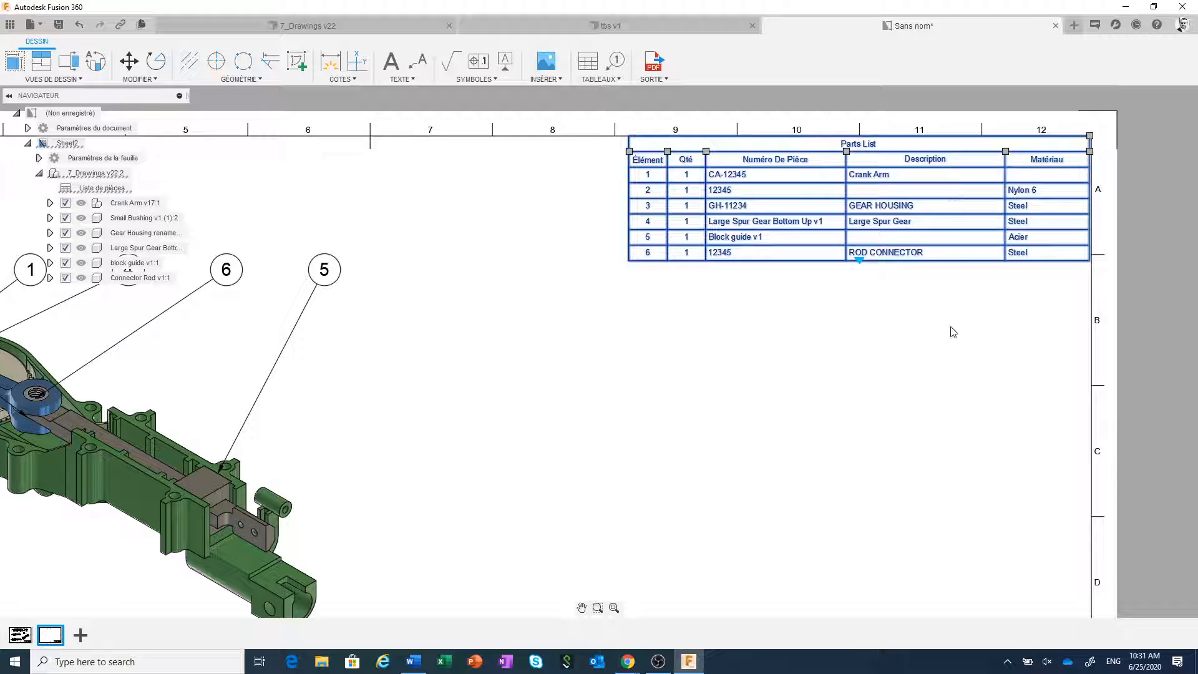
pyautogui.click(859, 261)
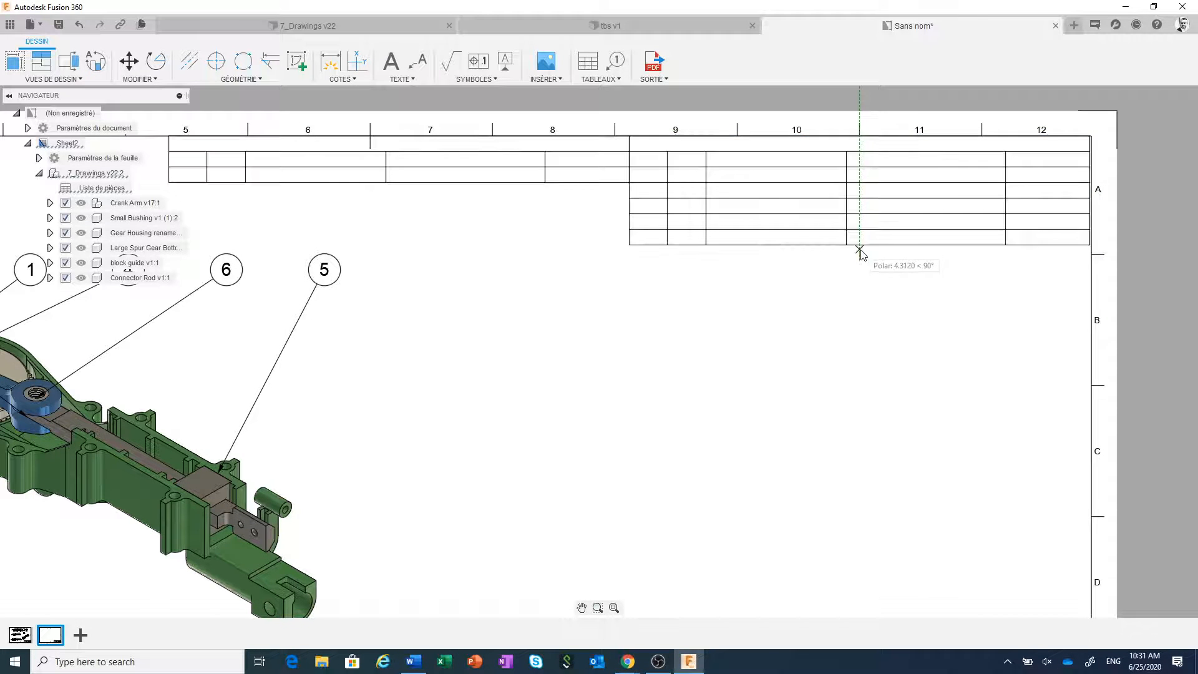
pyautogui.click(860, 250)
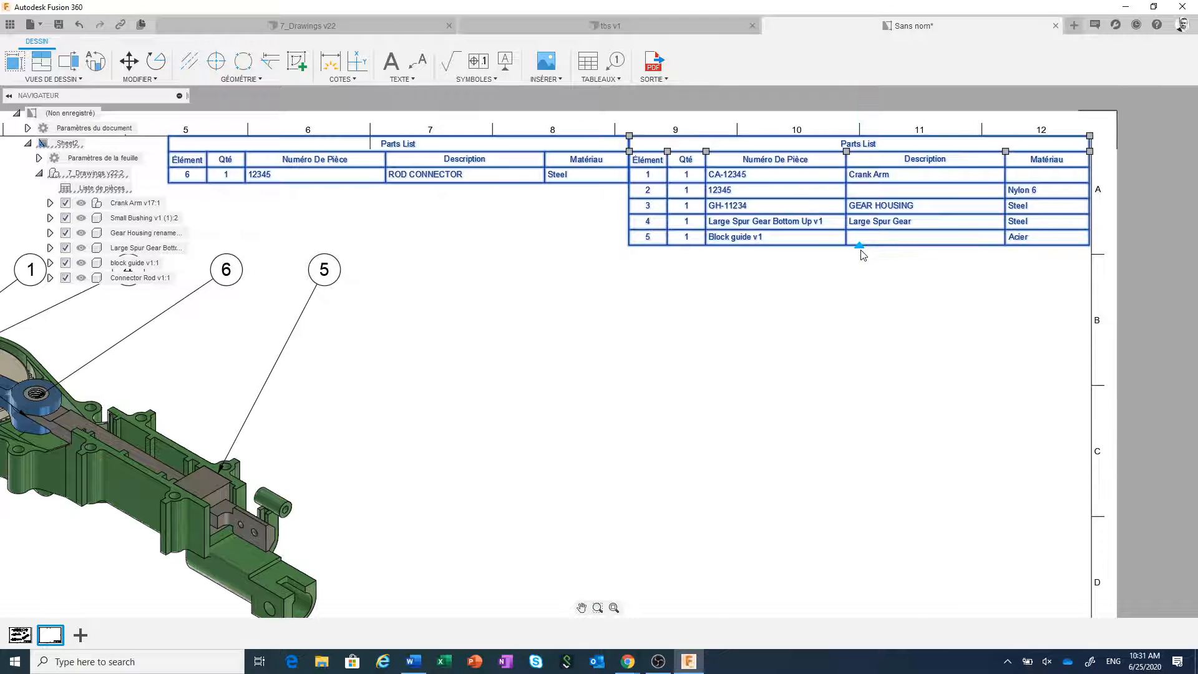
# - Adjust the split parts list's height and stretch it down so all six rows fit in a single table
pyautogui.click(859, 251)
pyautogui.click(860, 234)
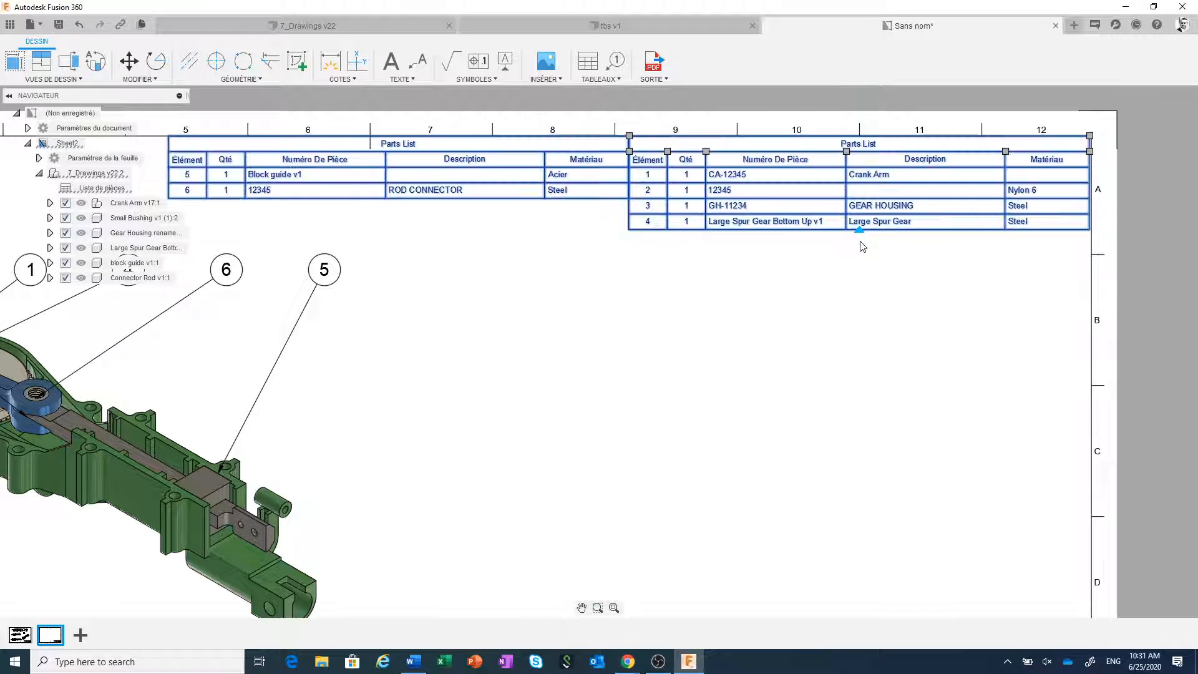
pyautogui.click(859, 231)
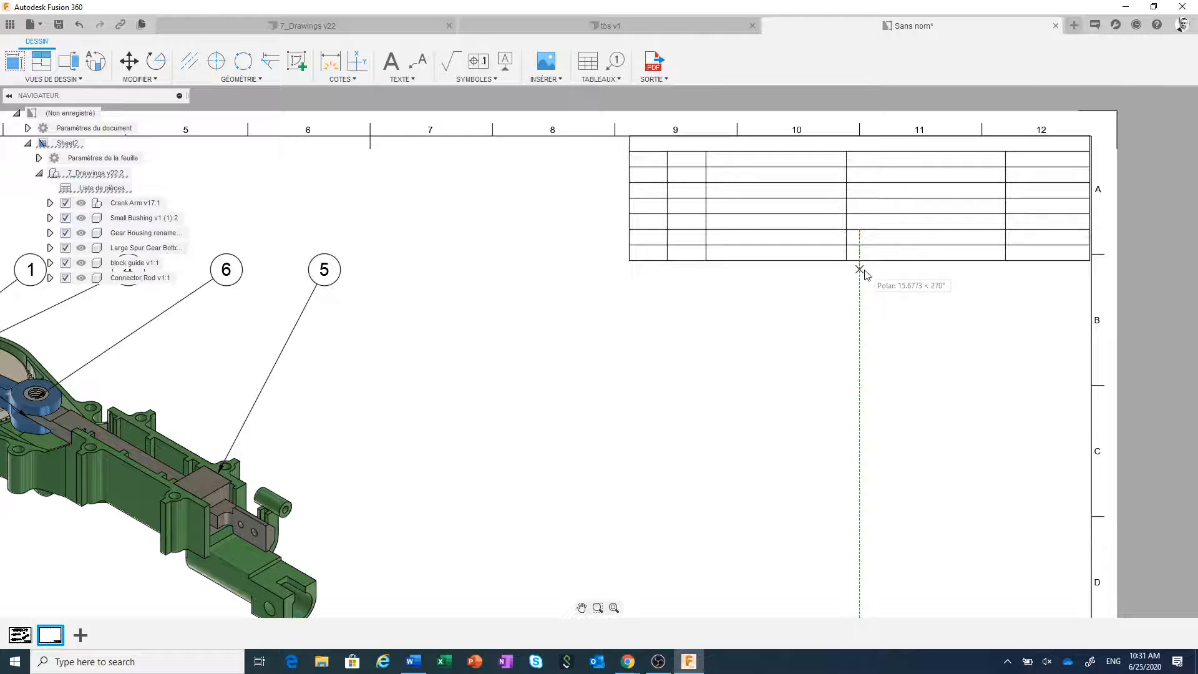
pyautogui.click(865, 273)
pyautogui.click(914, 307)
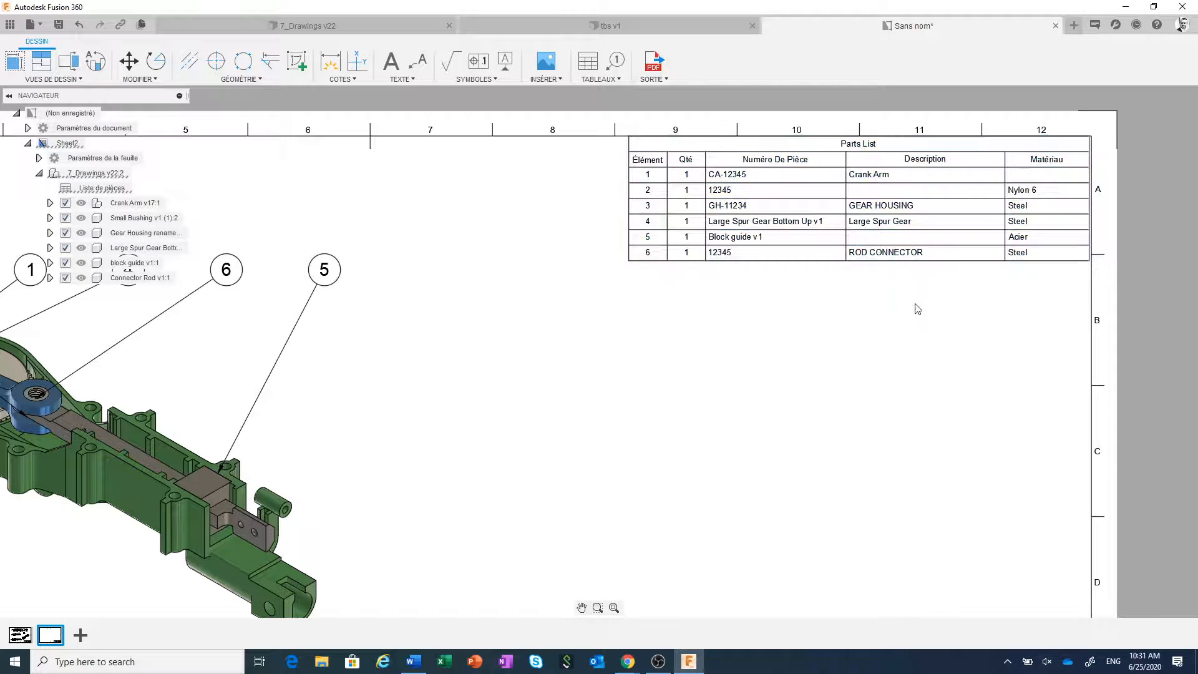
# - Open the parts list settings, try the table direction Vers le haut, and set it back to Bas
pyautogui.doubleClick(906, 219)
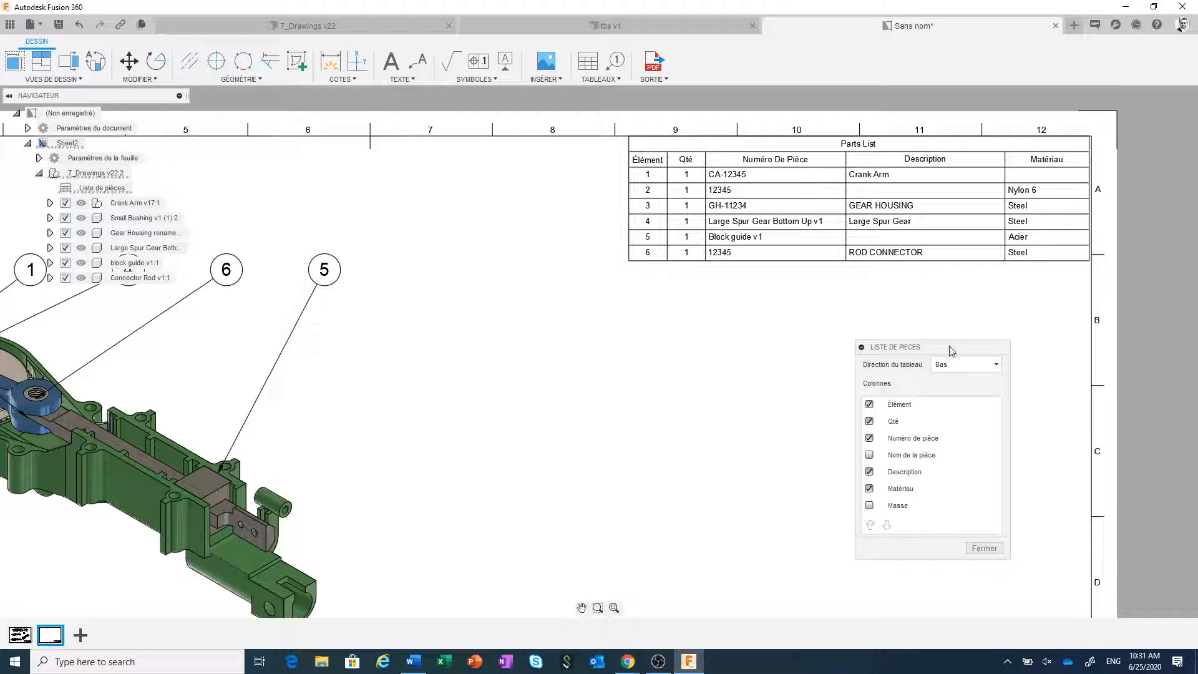
pyautogui.moveTo(944, 329); pyautogui.dragTo(923, 290)
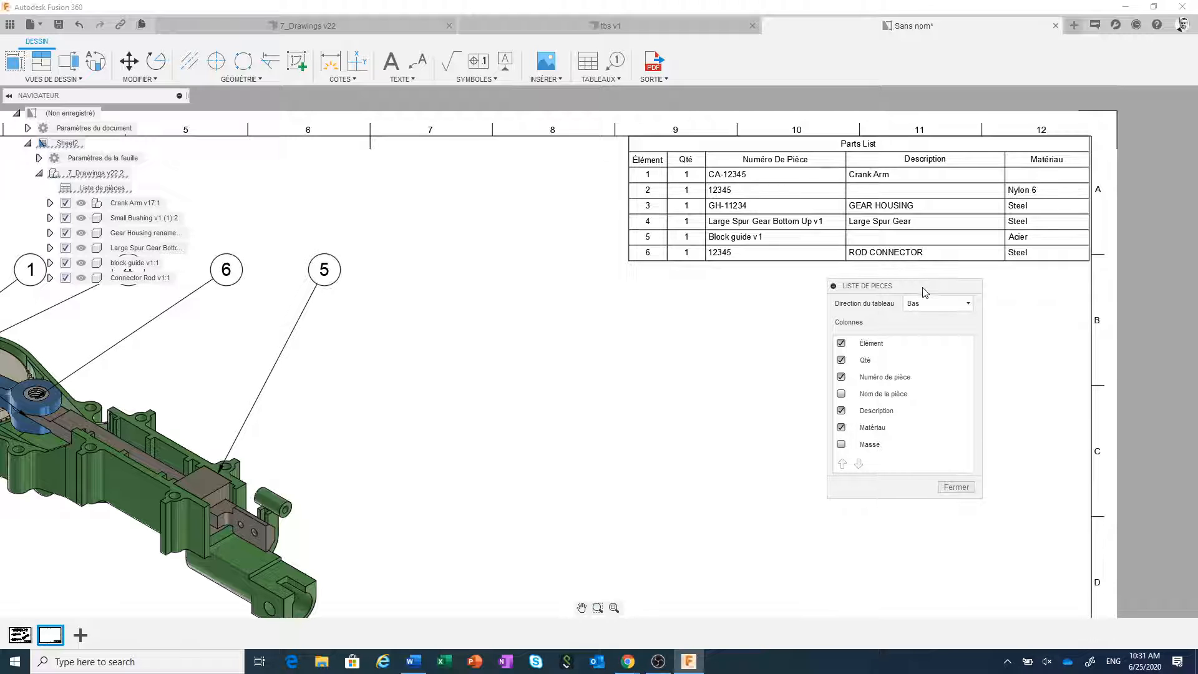
pyautogui.click(966, 305)
pyautogui.click(963, 322)
pyautogui.click(966, 304)
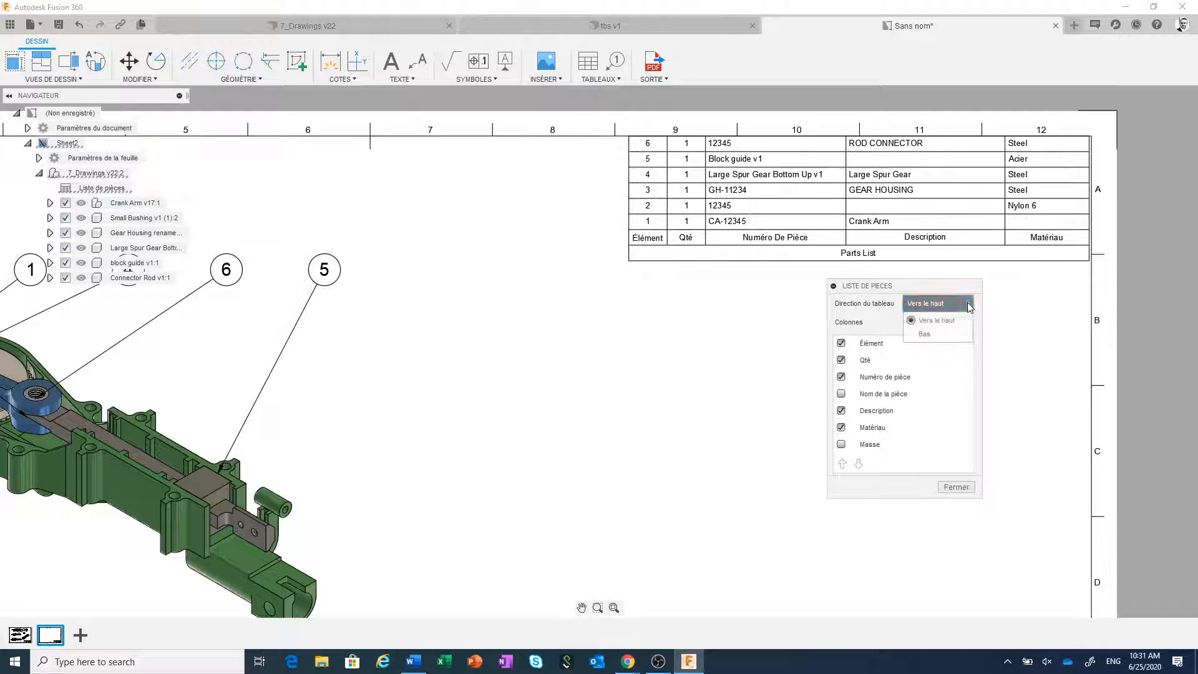
pyautogui.click(952, 334)
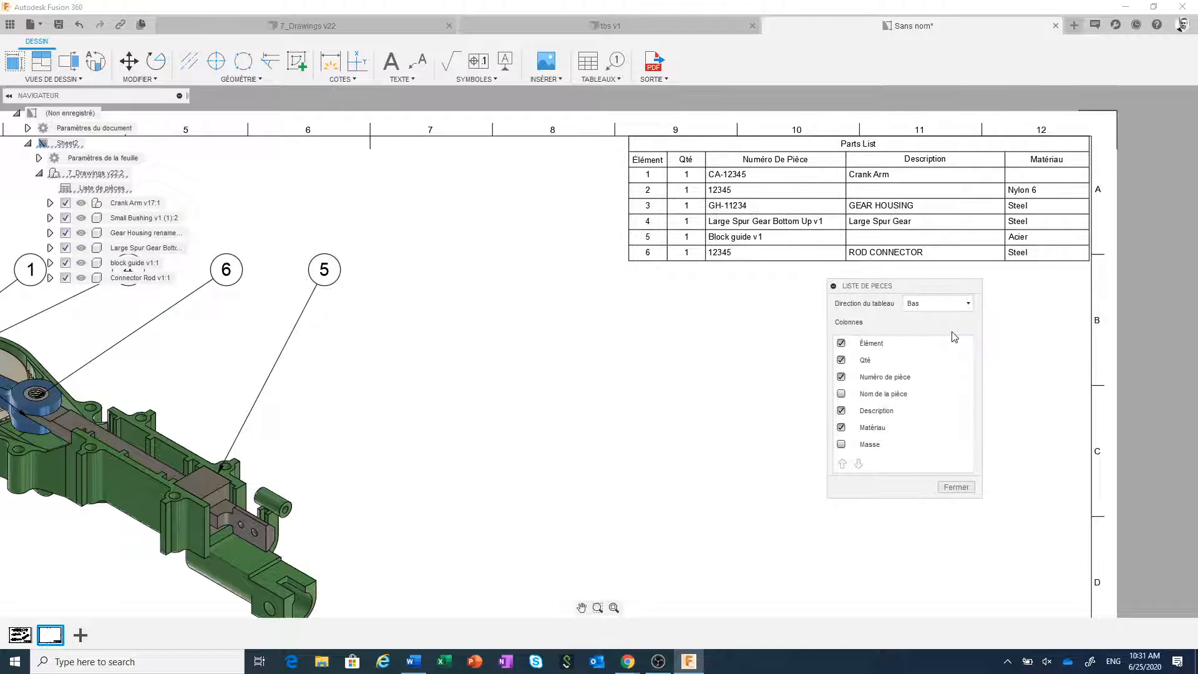
# - Add the Nom de la pièce and Masse columns to the parts list, placing Masse directly before Description
pyautogui.click(841, 394)
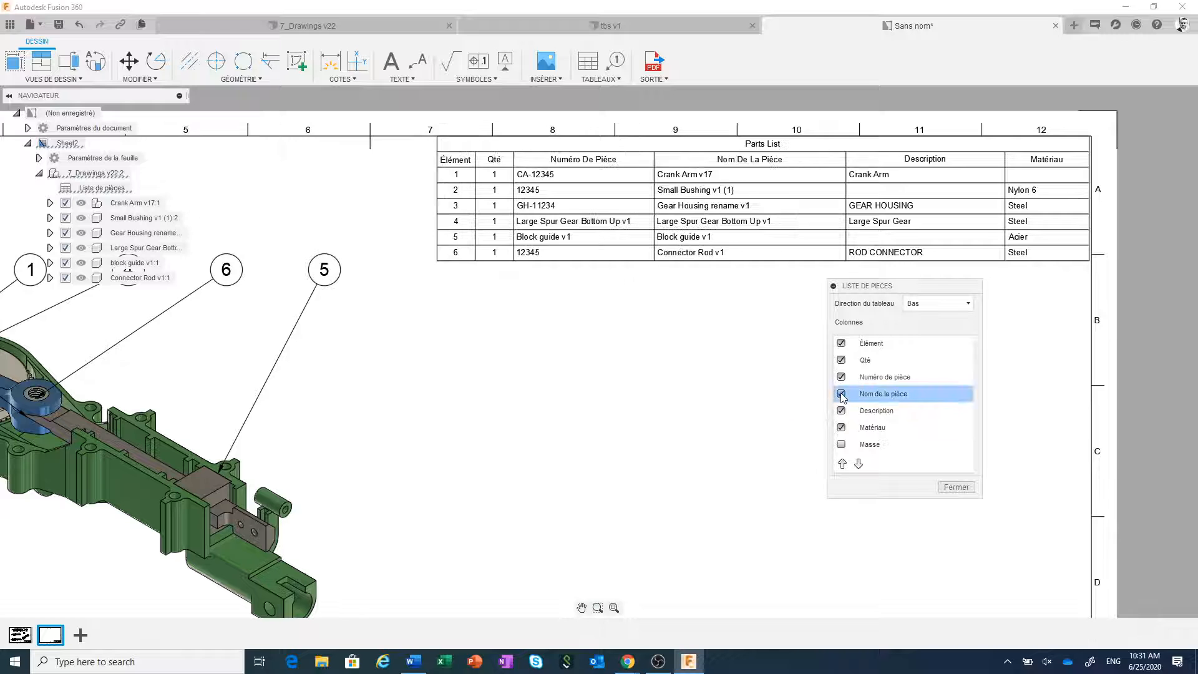
pyautogui.click(841, 444)
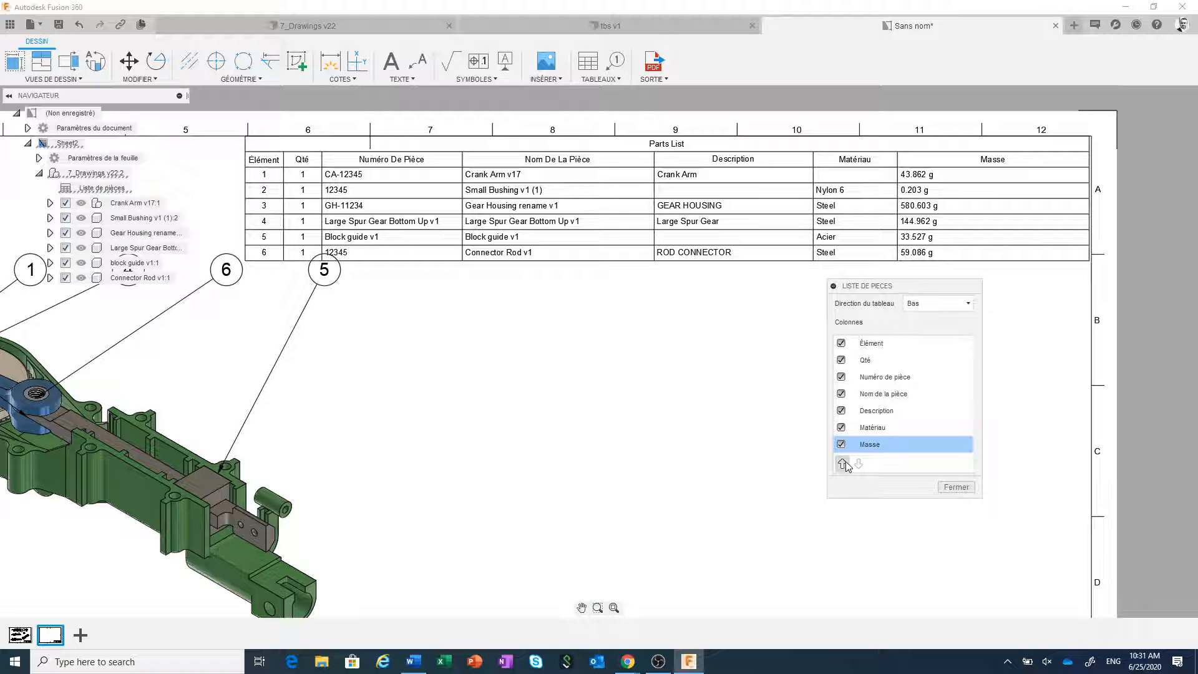
pyautogui.click(843, 463)
pyautogui.click(843, 463)
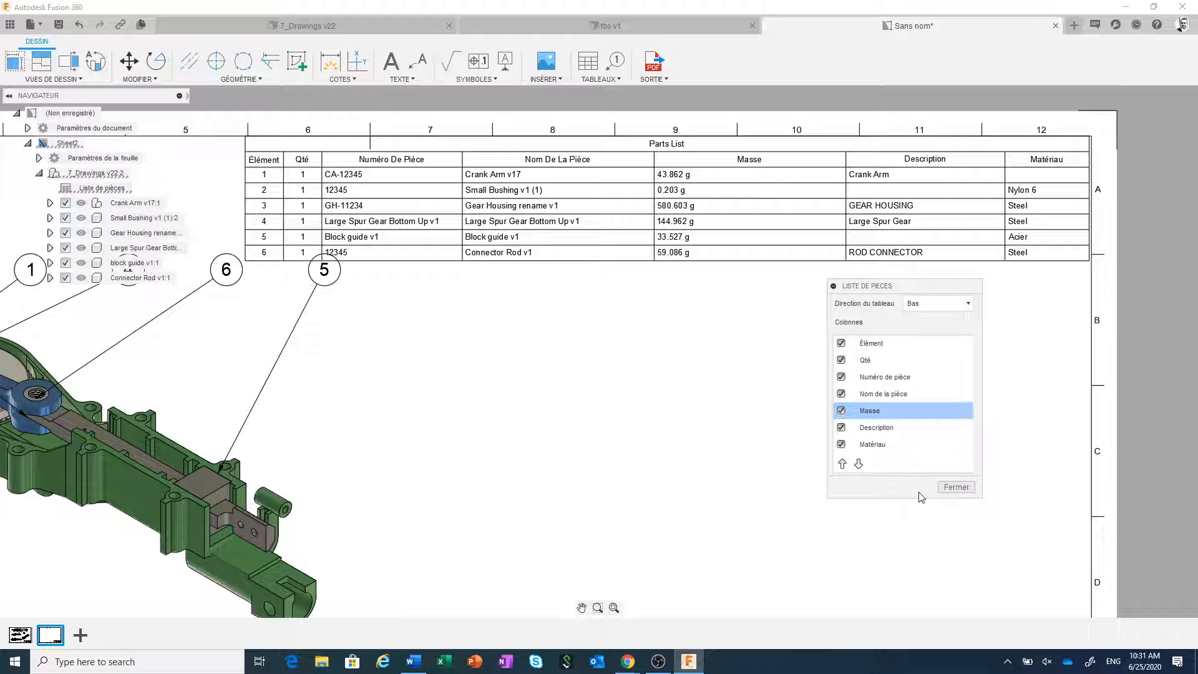
pyautogui.click(954, 487)
# - Move the isometric assembly view with its balloons further down the sheet, clear of the parts list
pyautogui.scroll(-3, 901, 459)
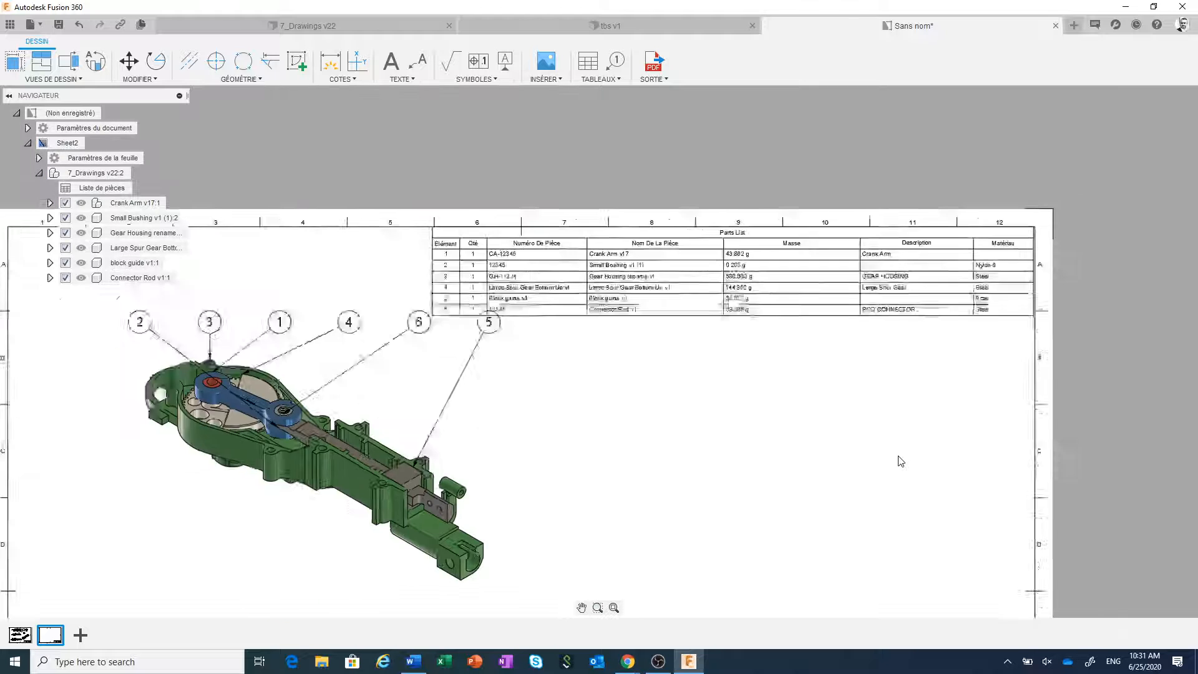
pyautogui.moveTo(583, 446); pyautogui.dragTo(671, 485, button='middle')
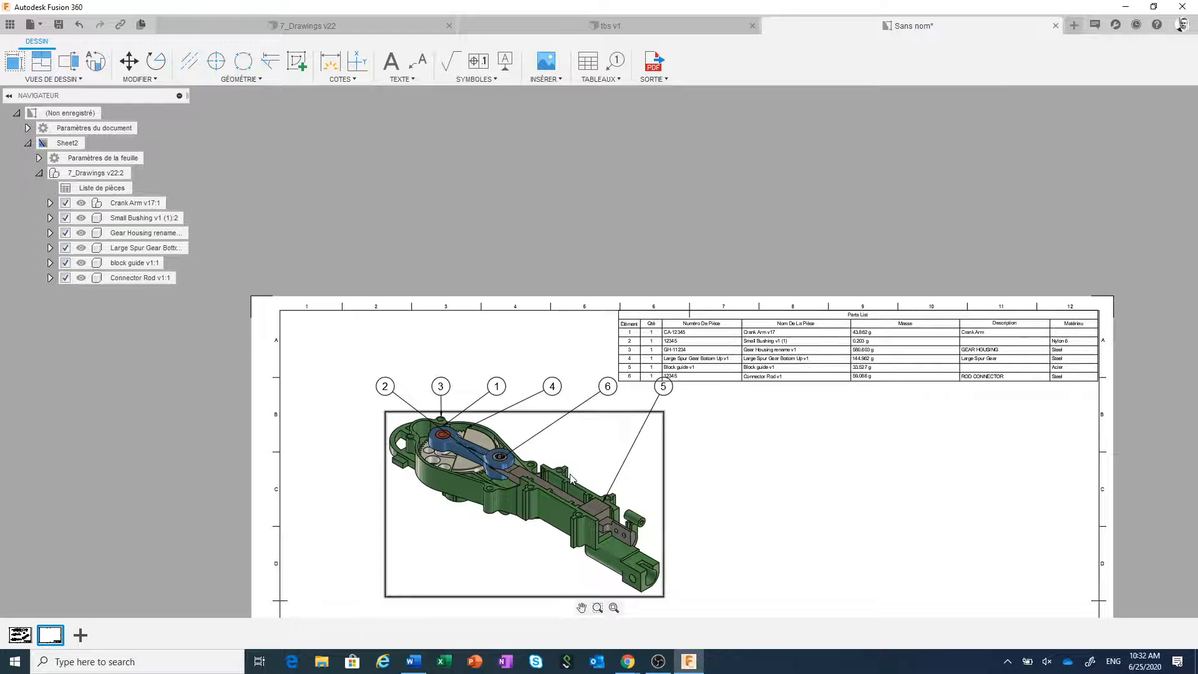
pyautogui.scroll(-1, 572, 478)
pyautogui.click(550, 496)
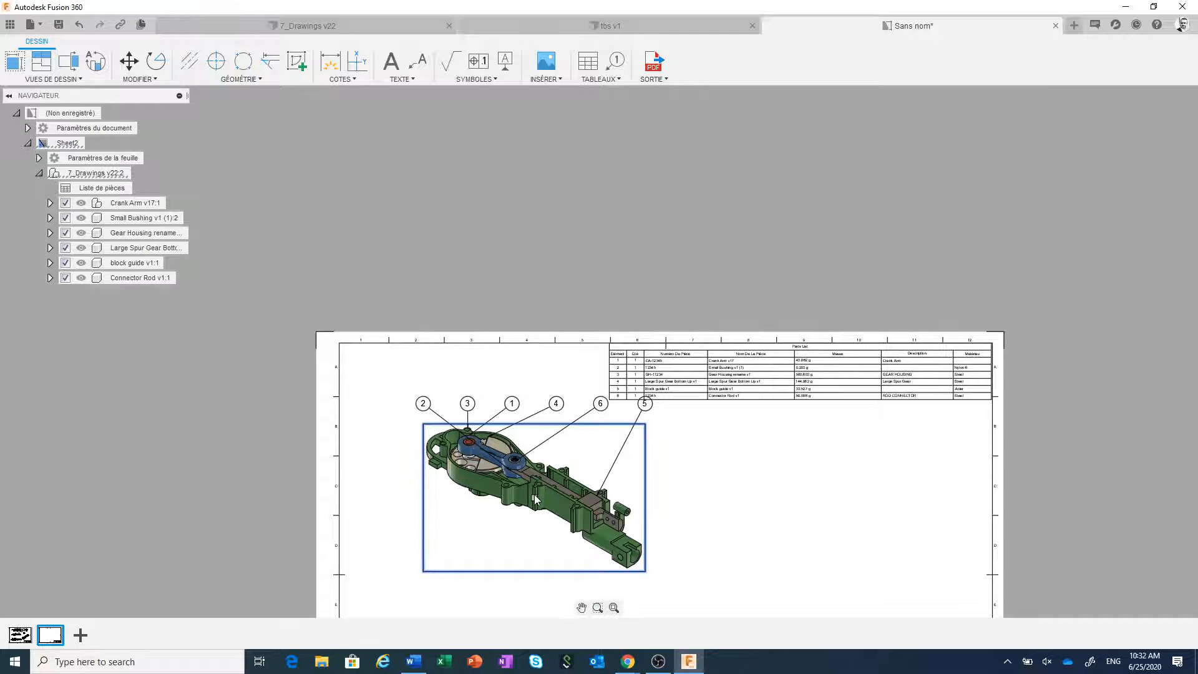
pyautogui.moveTo(534, 499); pyautogui.dragTo(531, 536)
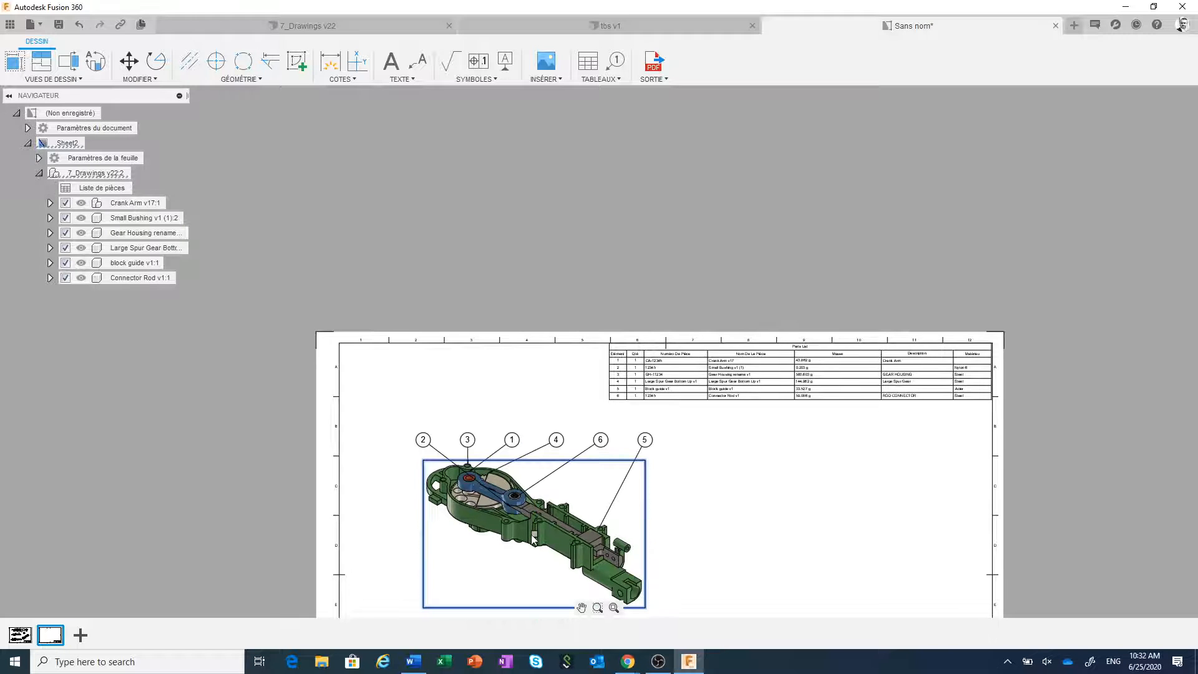
pyautogui.scroll(-1, 685, 529)
pyautogui.scroll(2, 685, 529)
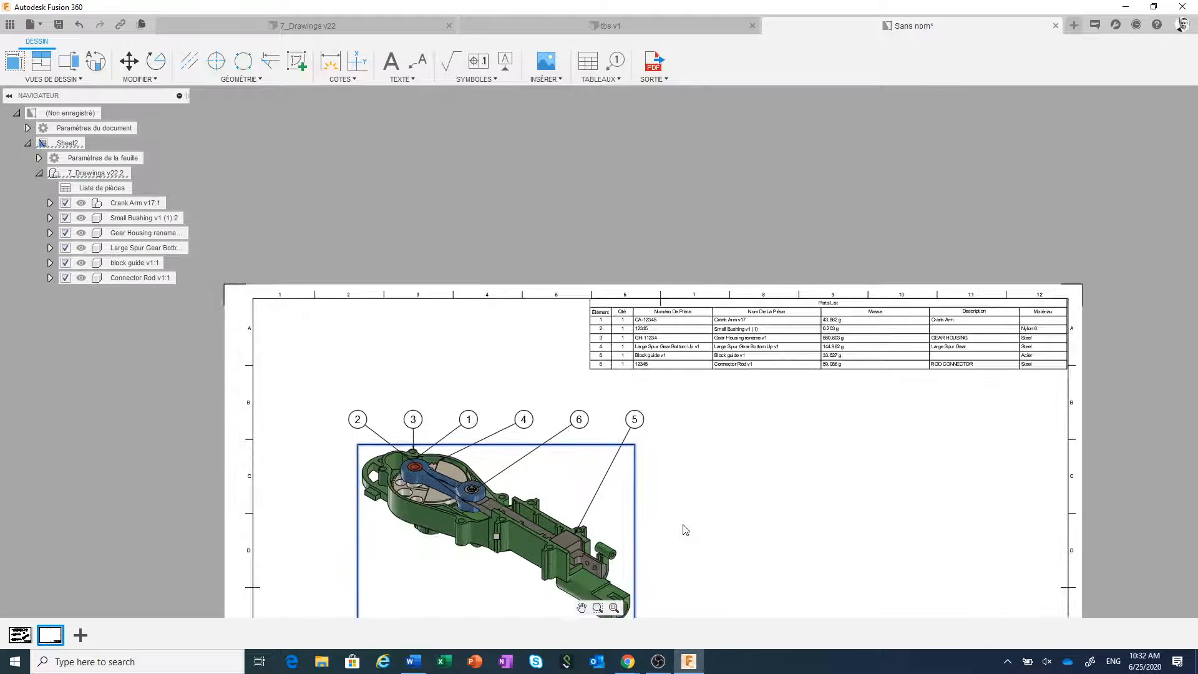
pyautogui.press('m')
pyautogui.click(688, 519)
pyautogui.press('Escape')
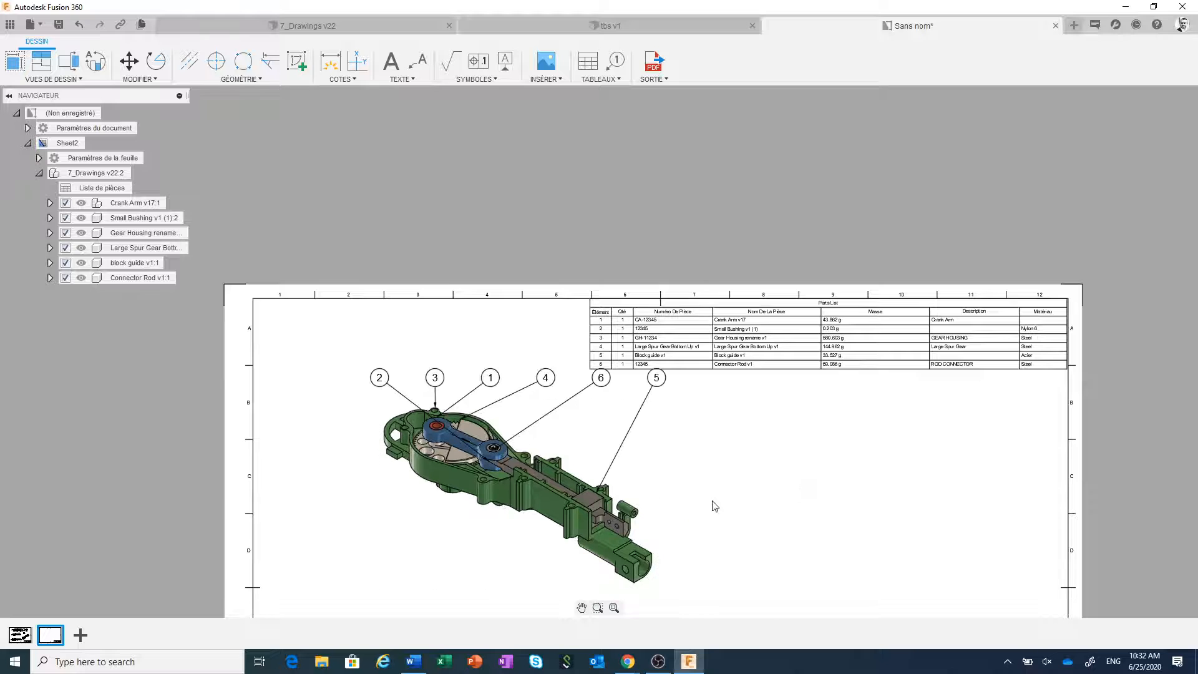
pyautogui.click(531, 488)
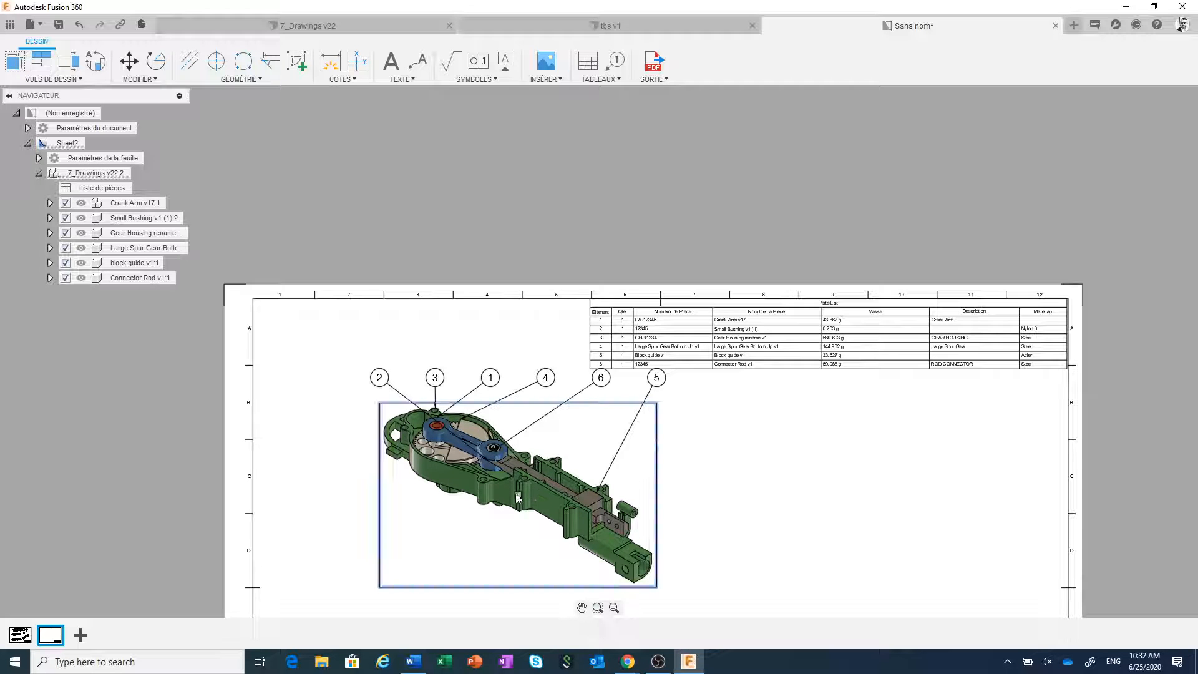
pyautogui.moveTo(517, 497); pyautogui.dragTo(514, 523)
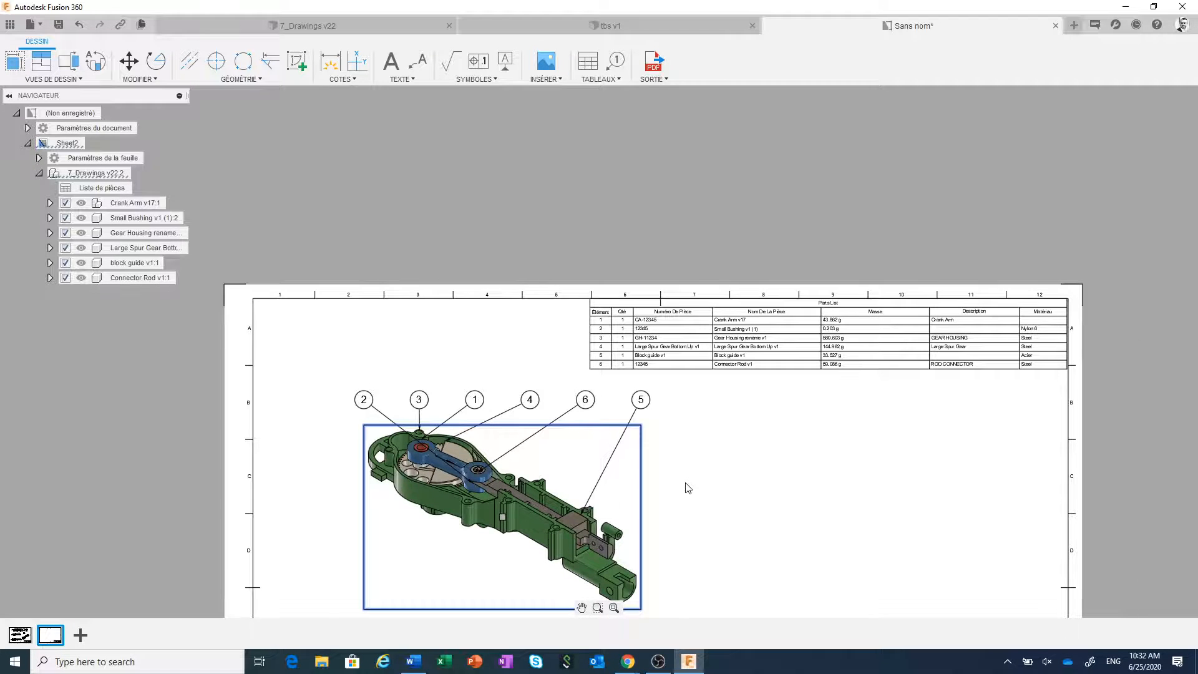
# - Renumber the balloons starting from 1 in the order block guide, connector rod, crank arm, gear housing
pyautogui.scroll(2, 688, 488)
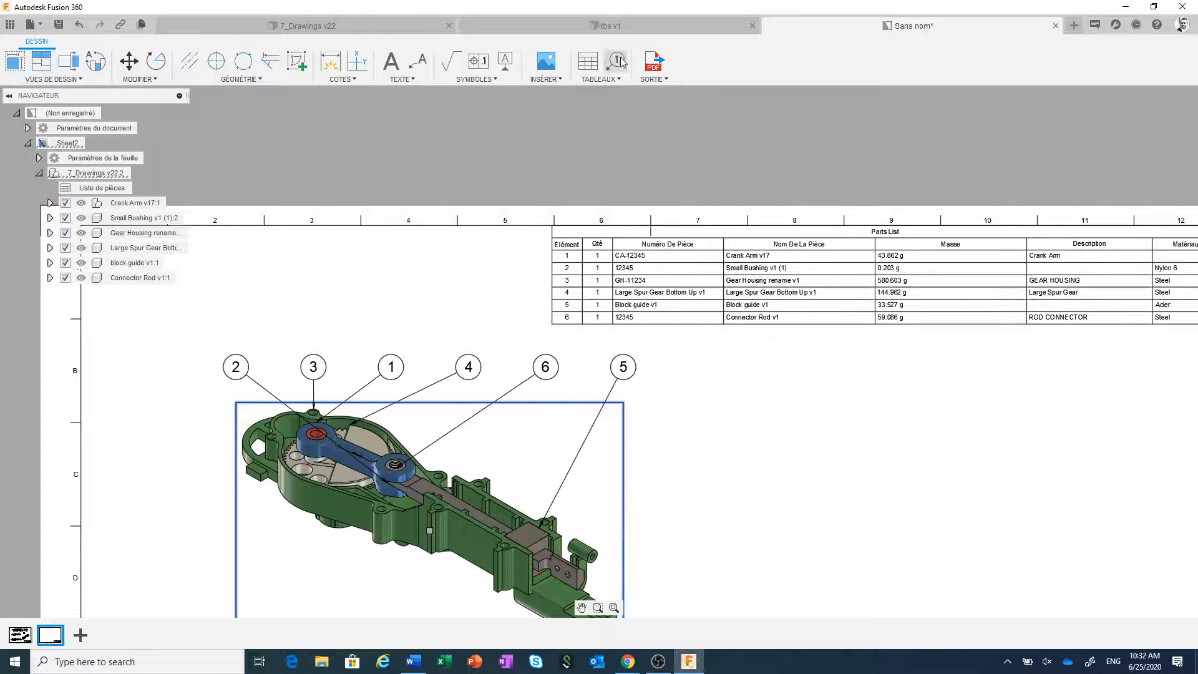
pyautogui.click(600, 78)
pyautogui.click(608, 140)
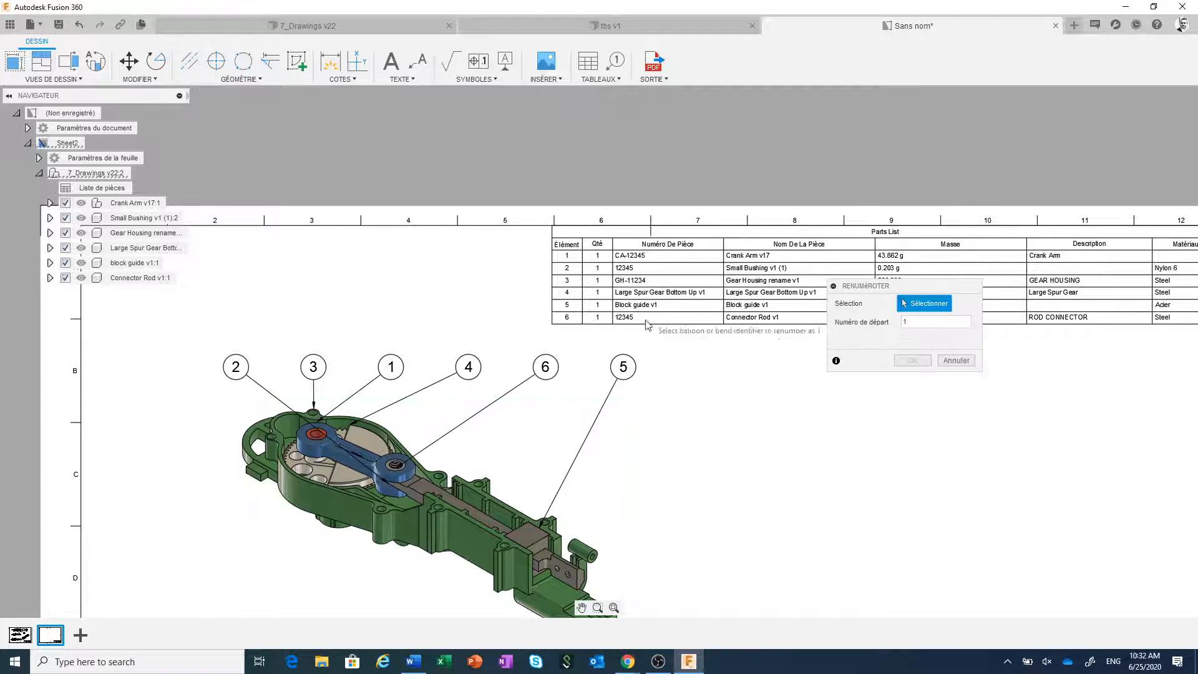
pyautogui.click(624, 367)
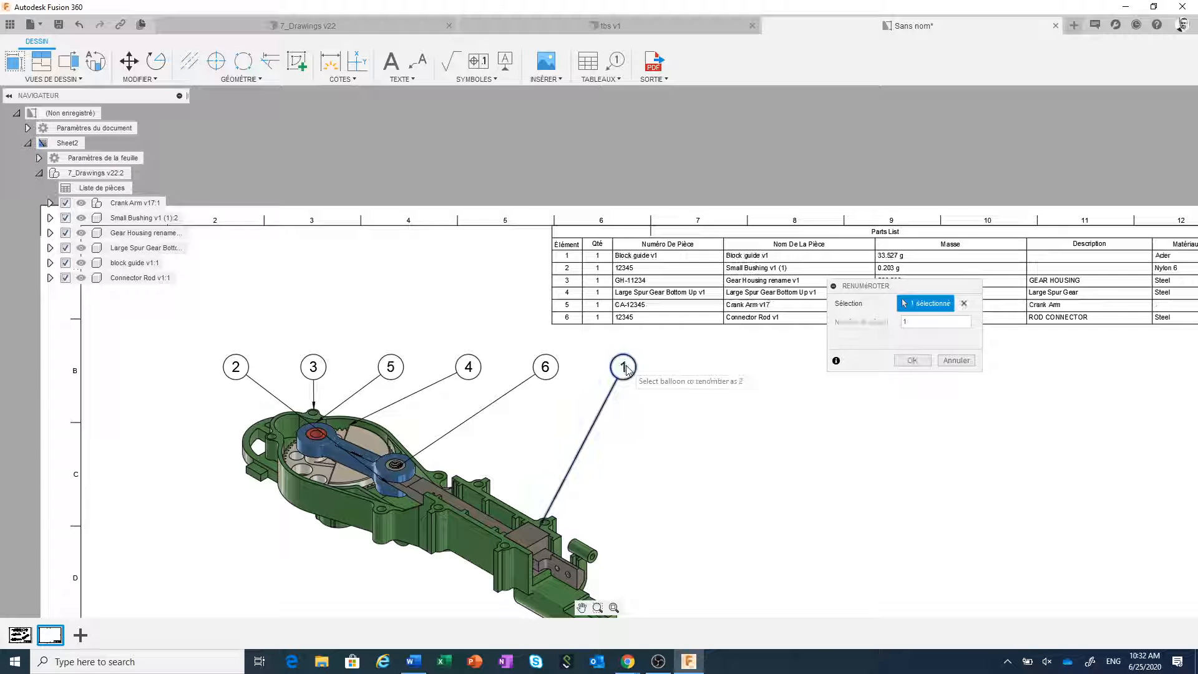
pyautogui.click(546, 367)
pyautogui.click(391, 367)
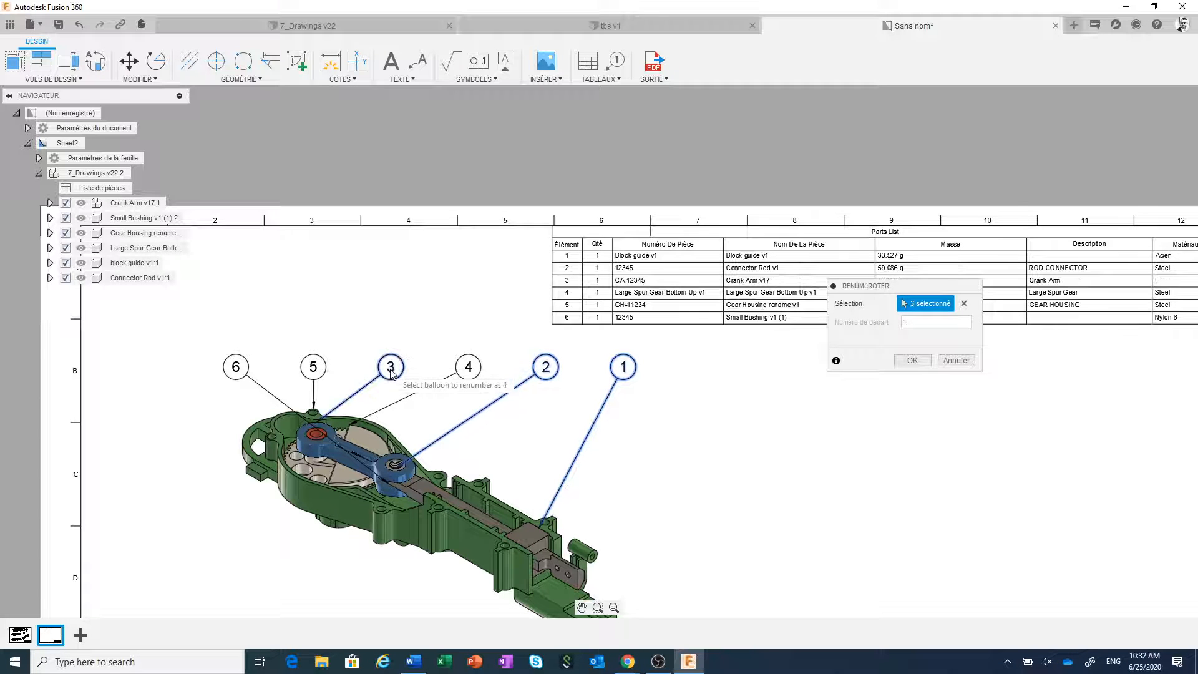
pyautogui.click(313, 366)
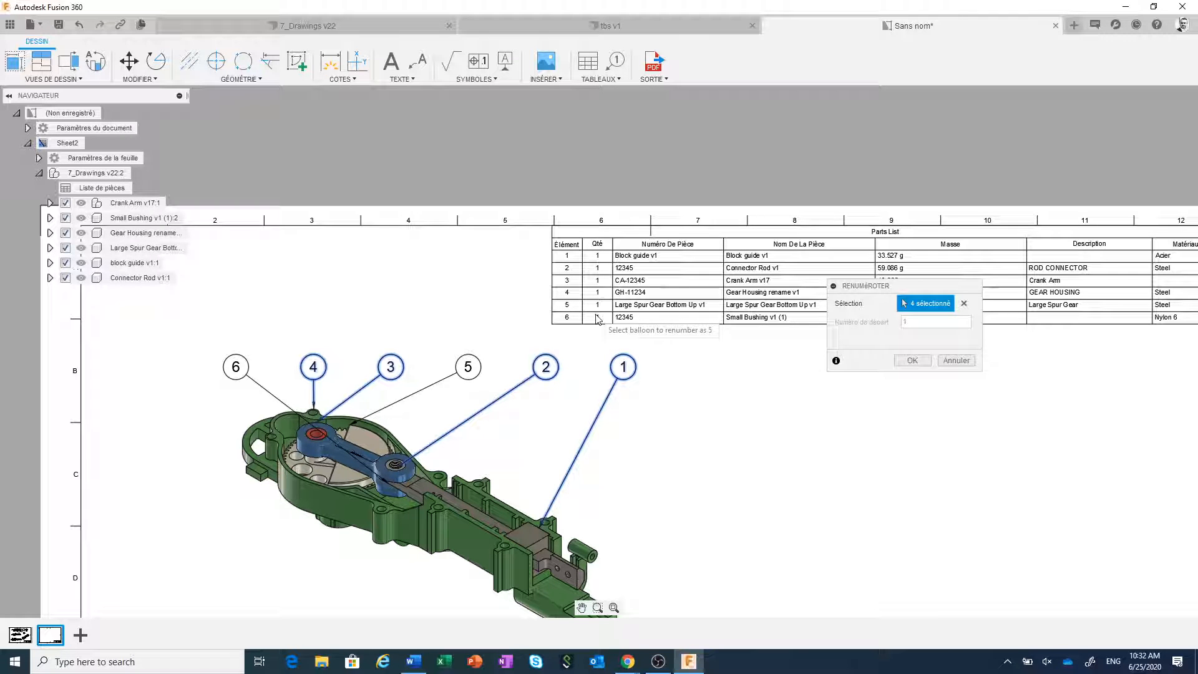
pyautogui.click(912, 361)
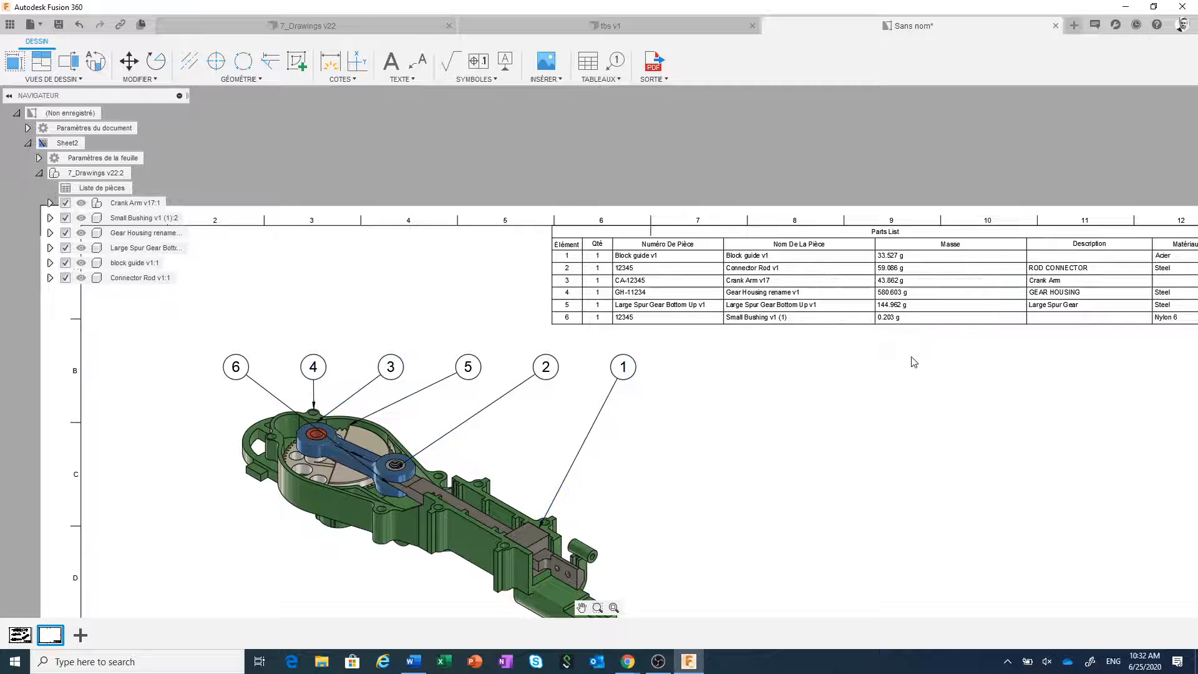
# - Move balloon 1 down and outward, and balloon 2 lower between the connector rod and balloon 1
pyautogui.click(625, 373)
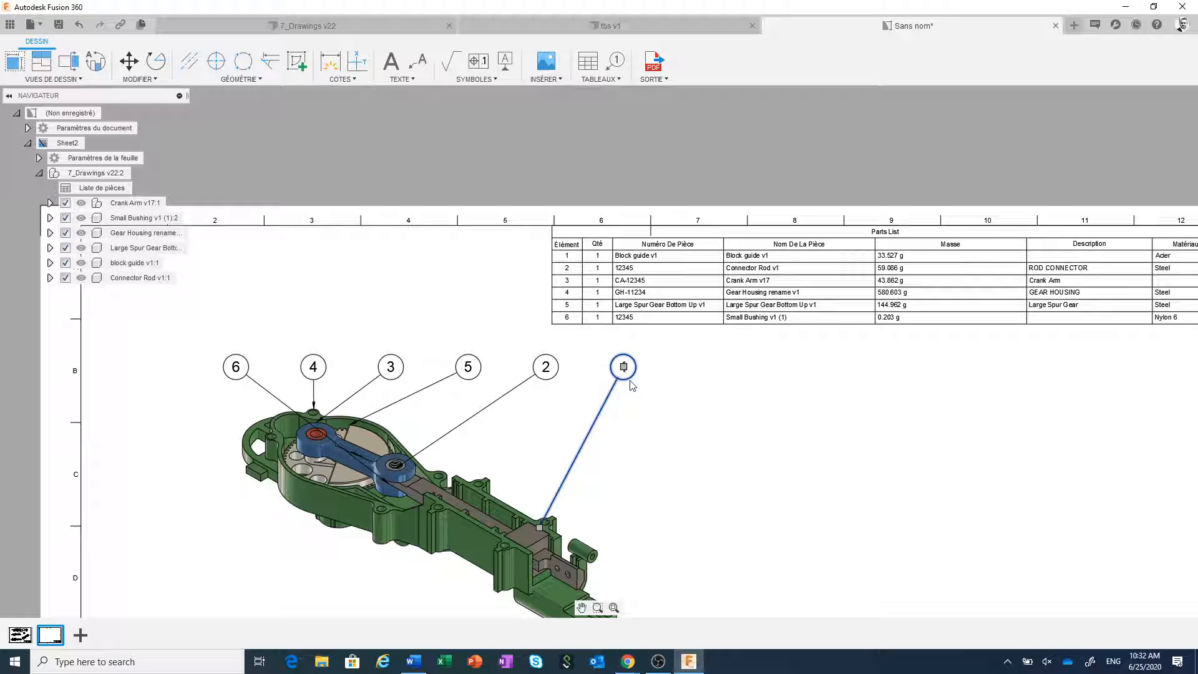
pyautogui.click(623, 367)
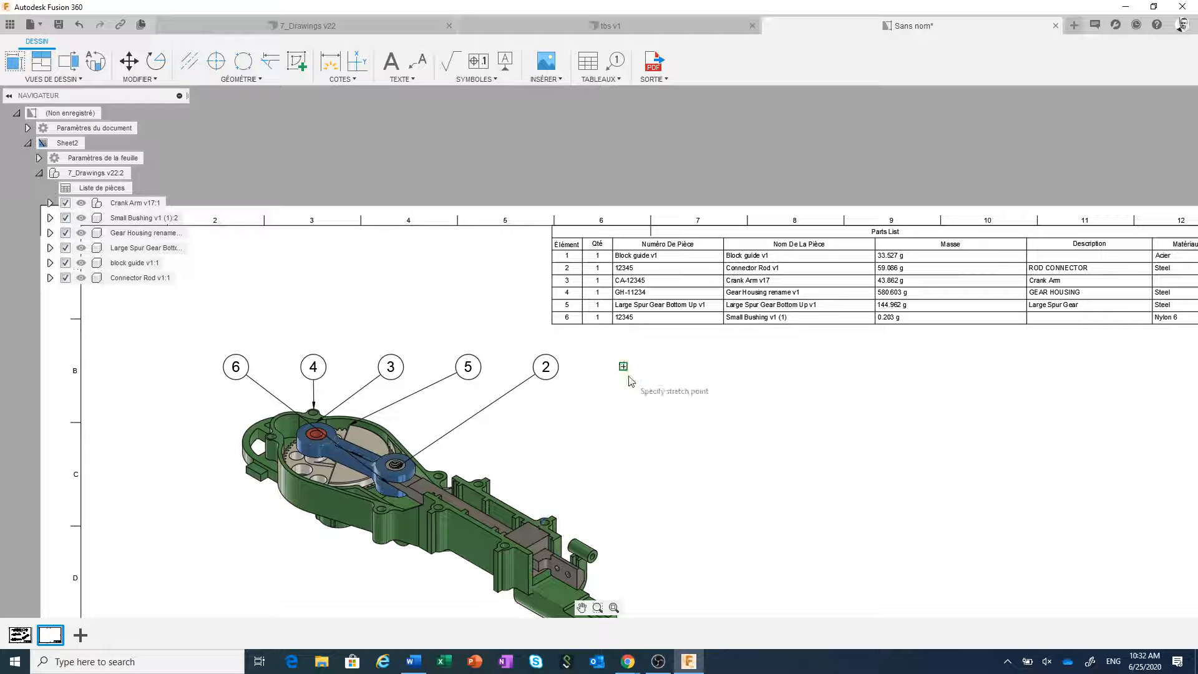
pyautogui.click(662, 426)
pyautogui.click(547, 368)
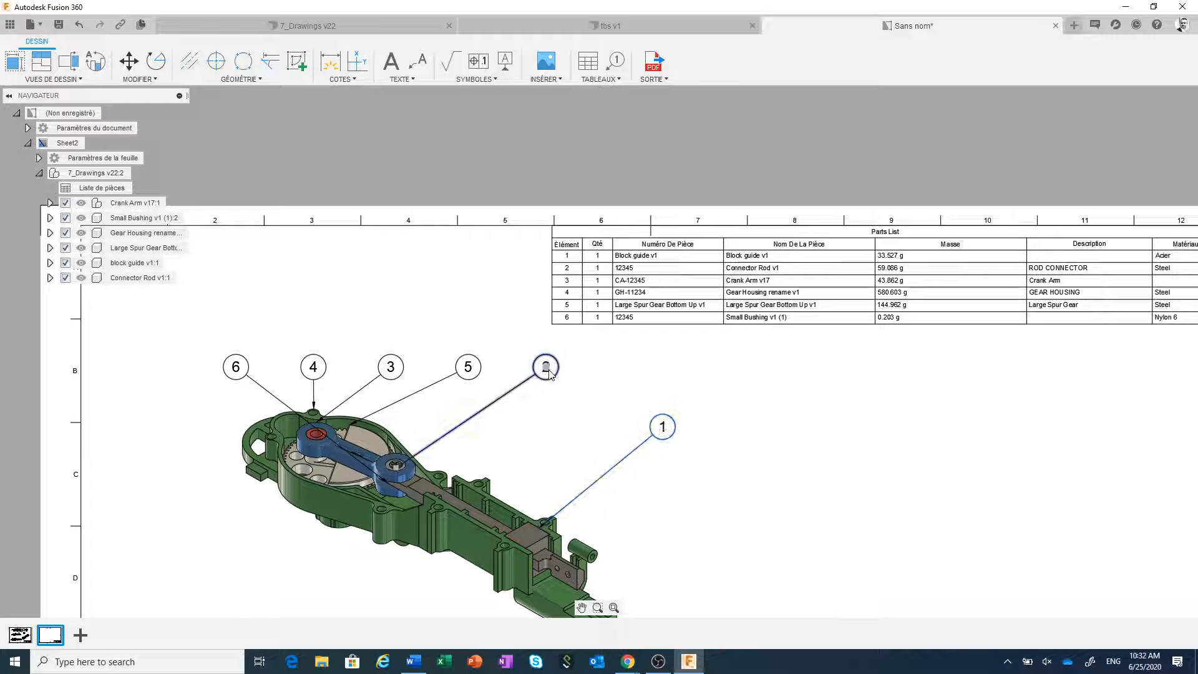
pyautogui.click(546, 367)
pyautogui.click(560, 436)
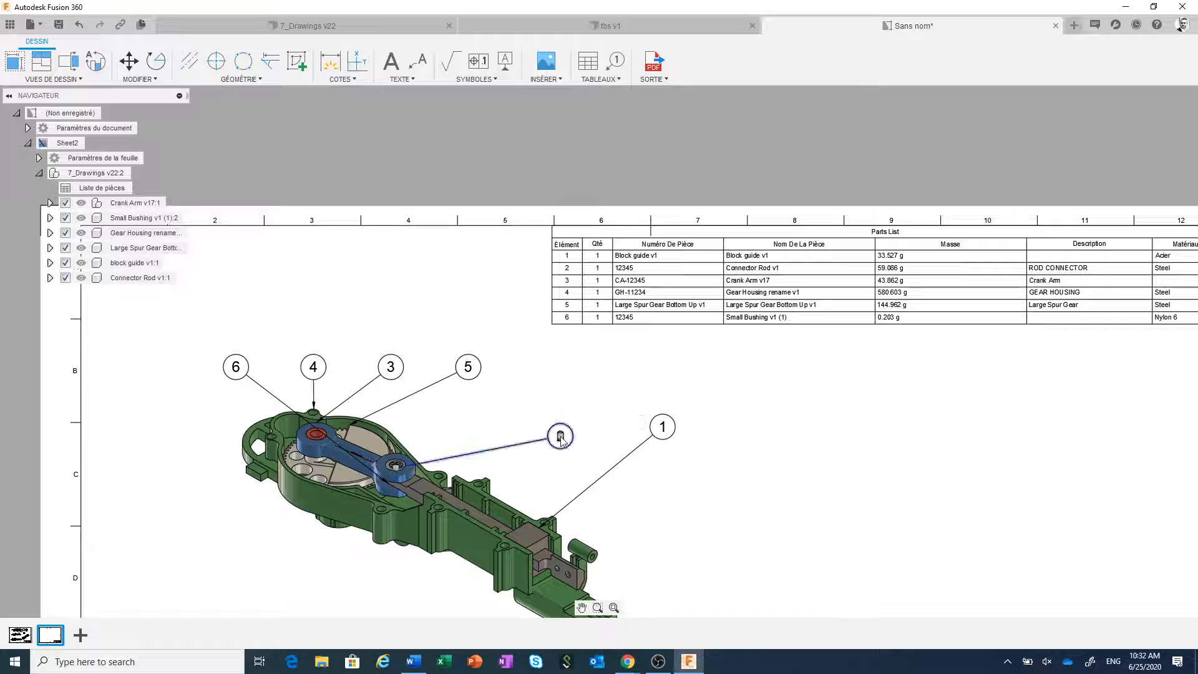
# - Move balloon 5 straight up above the assembly and balloon 3 up and closer to balloon 4
pyautogui.click(468, 367)
pyautogui.click(468, 367)
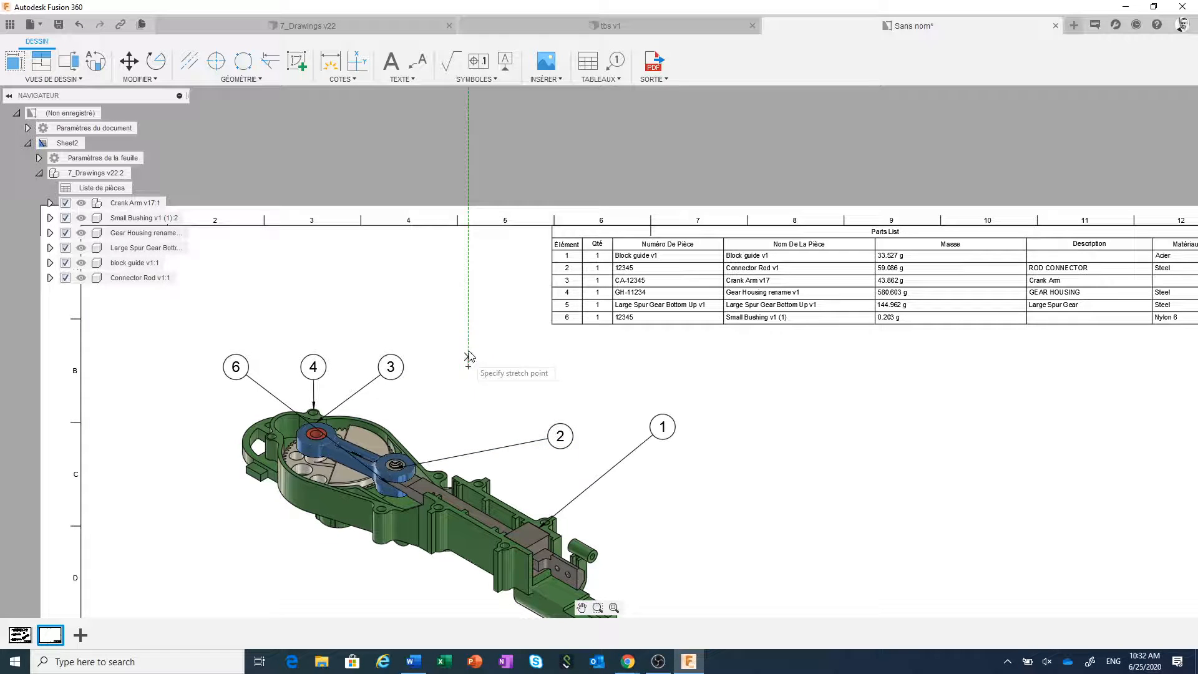
pyautogui.click(468, 286)
pyautogui.click(390, 367)
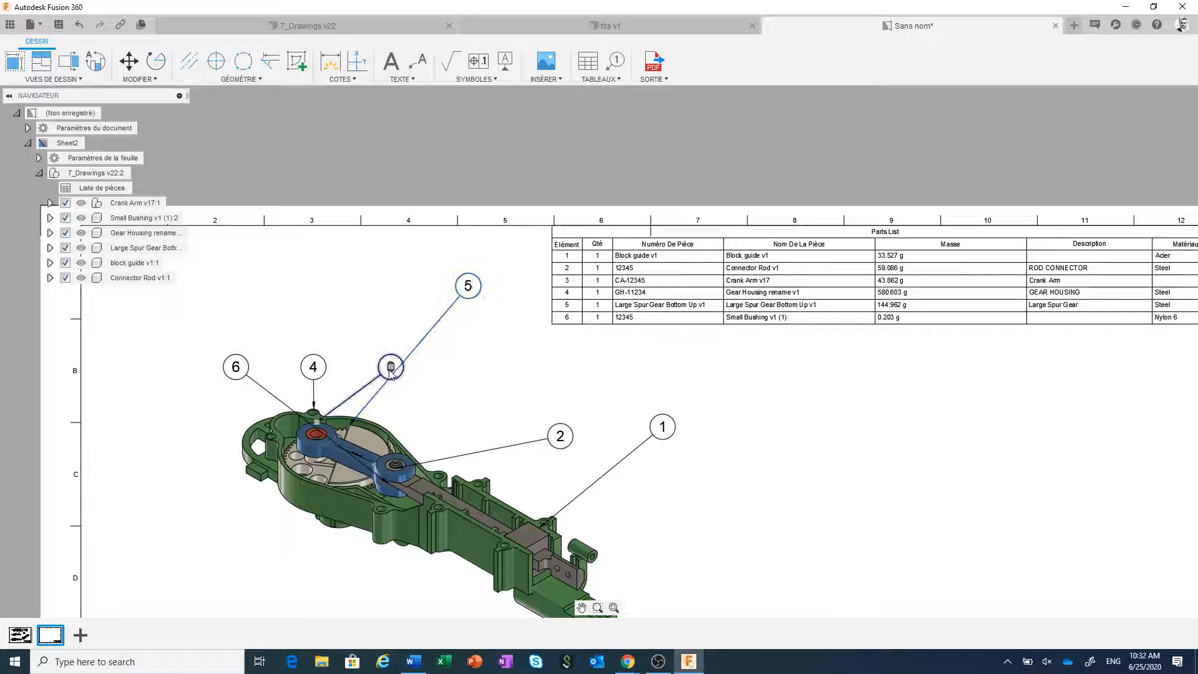
pyautogui.click(391, 367)
pyautogui.click(360, 331)
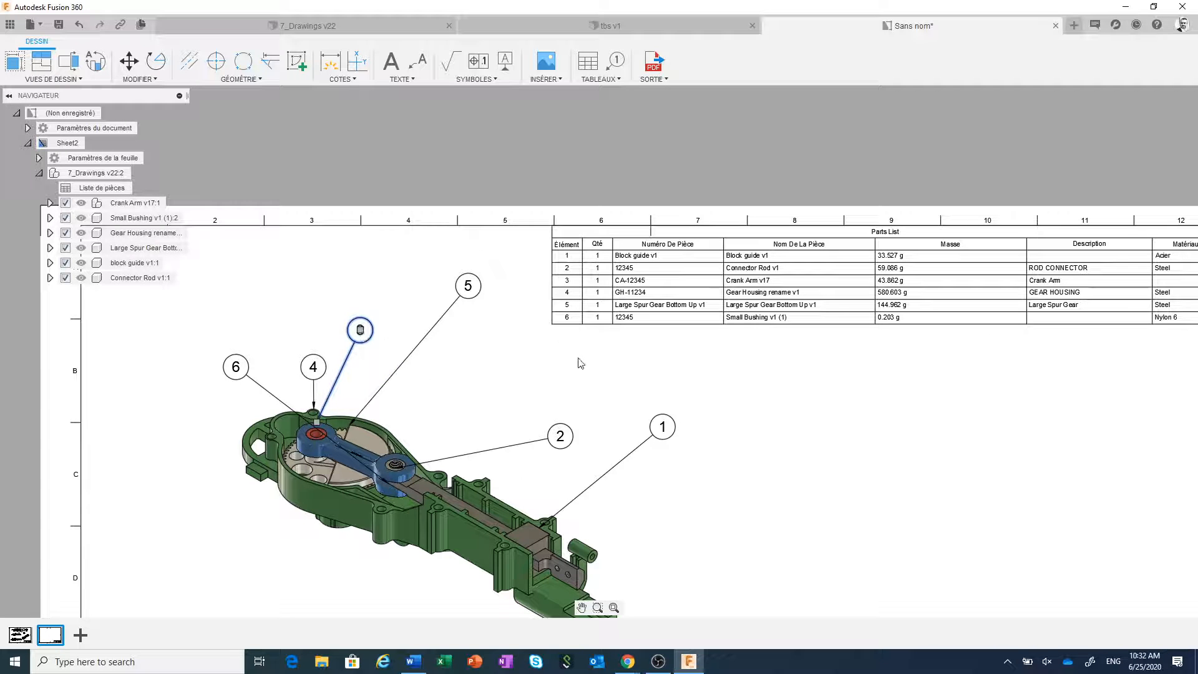
# - Align balloons 1, 2, 5 and 3 along a slightly sloped line from balloon 1's position to just above the gear housing
pyautogui.click(600, 79)
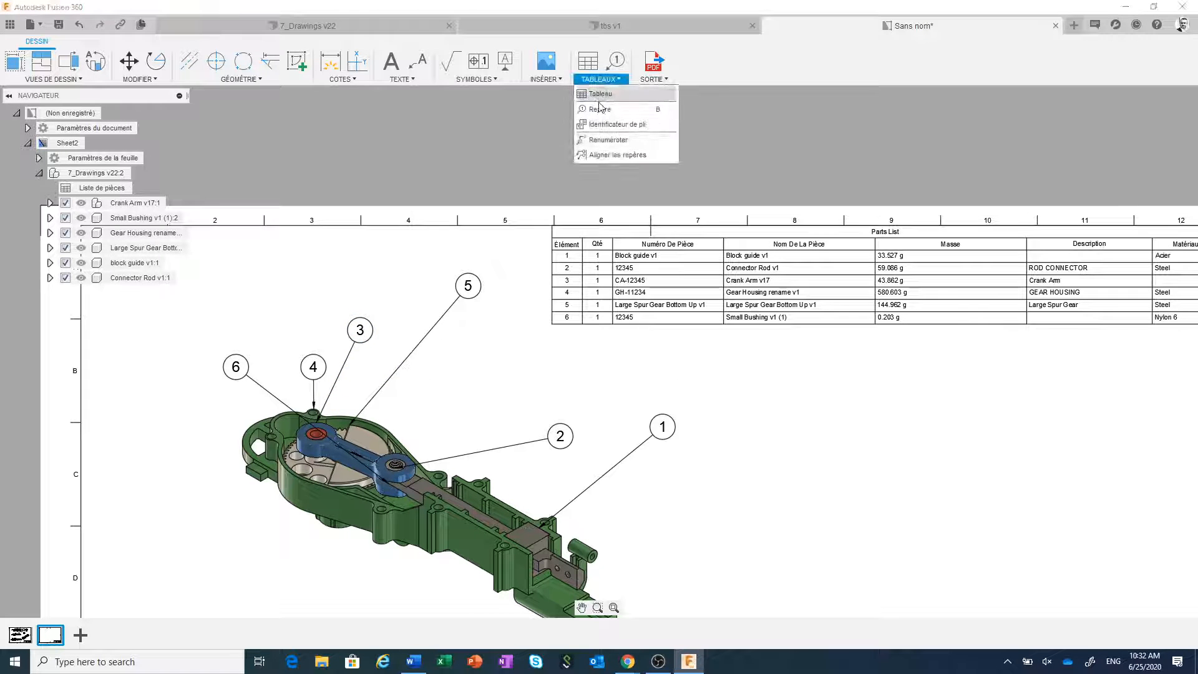
pyautogui.click(611, 155)
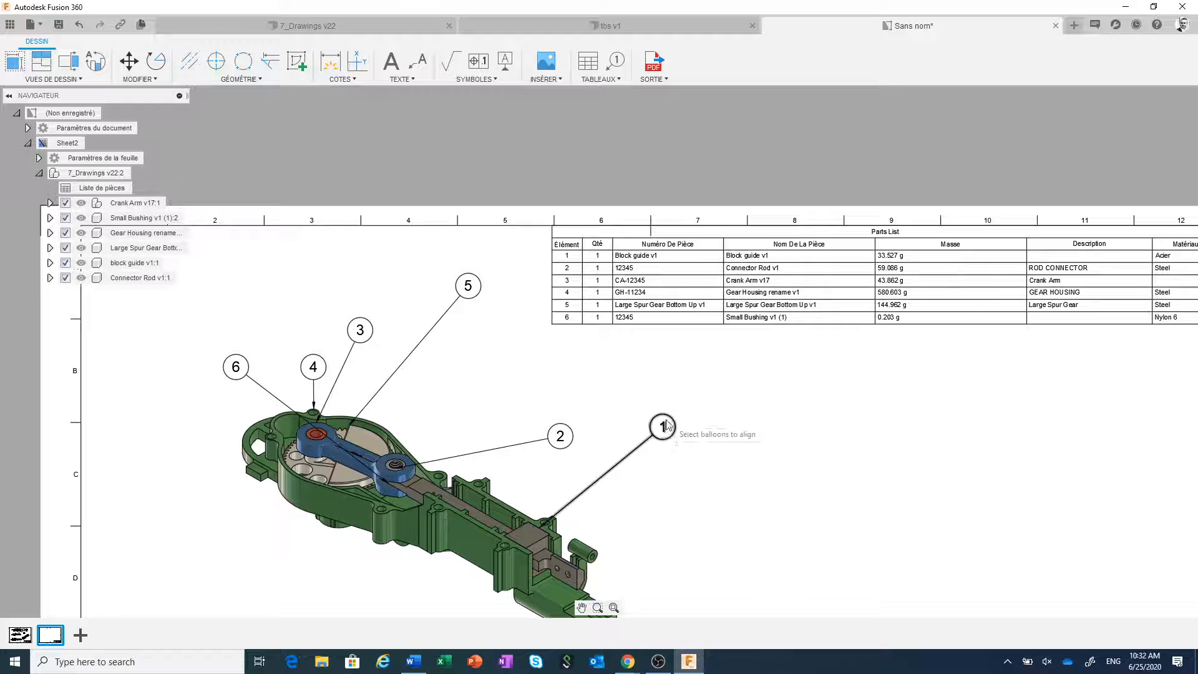
pyautogui.click(559, 436)
pyautogui.click(474, 291)
pyautogui.click(362, 331)
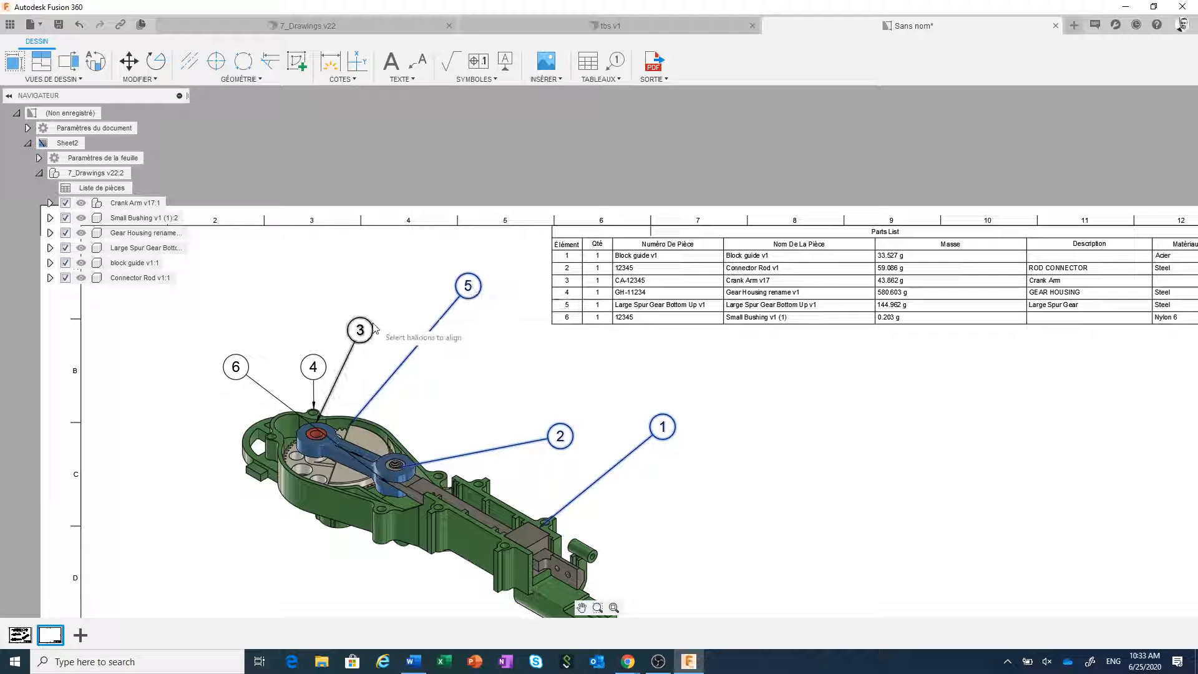
pyautogui.click(824, 388)
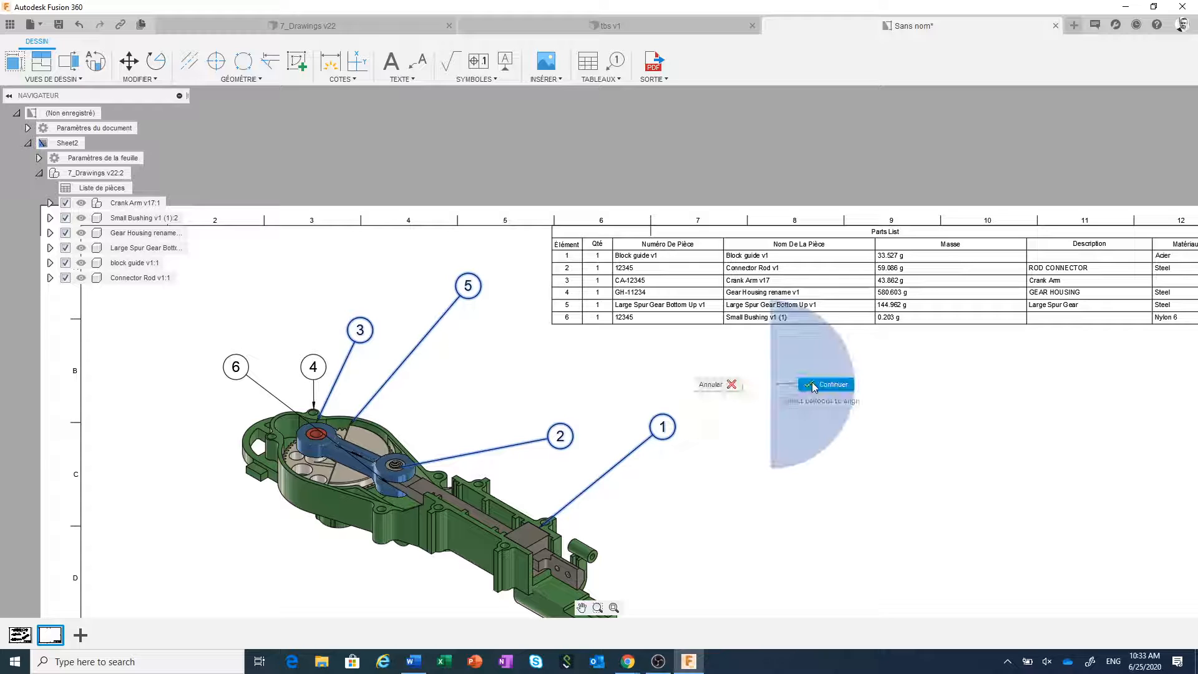
pyautogui.click(674, 427)
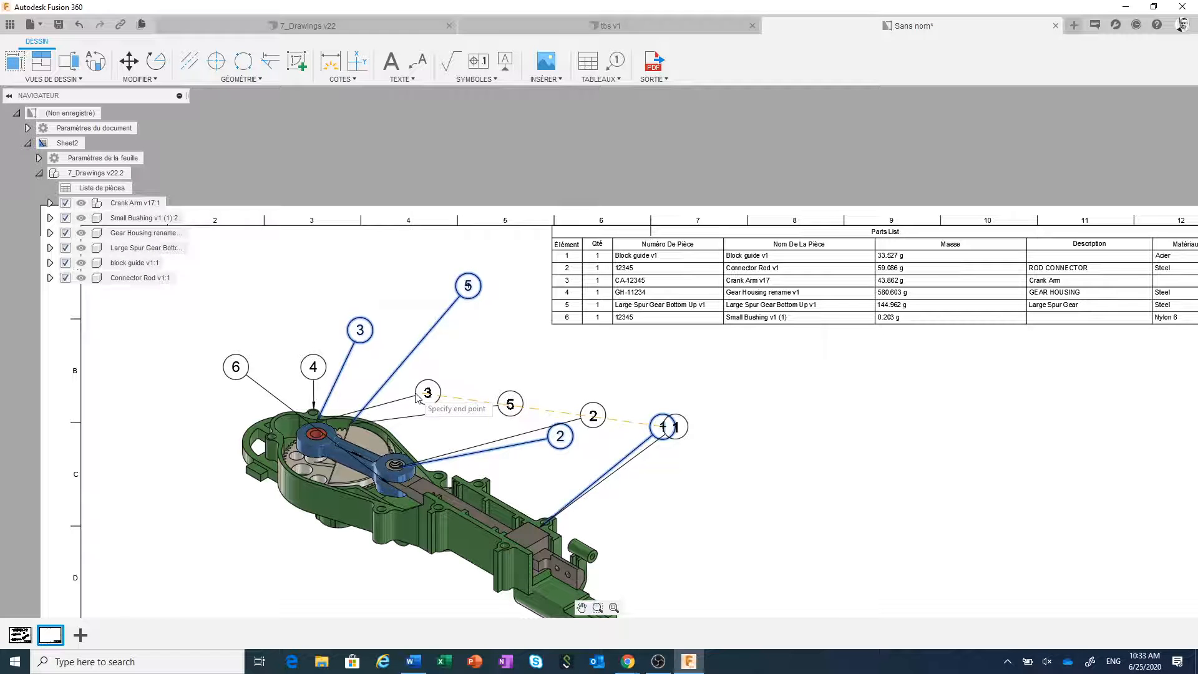
pyautogui.click(417, 397)
pyautogui.scroll(-3, 683, 457)
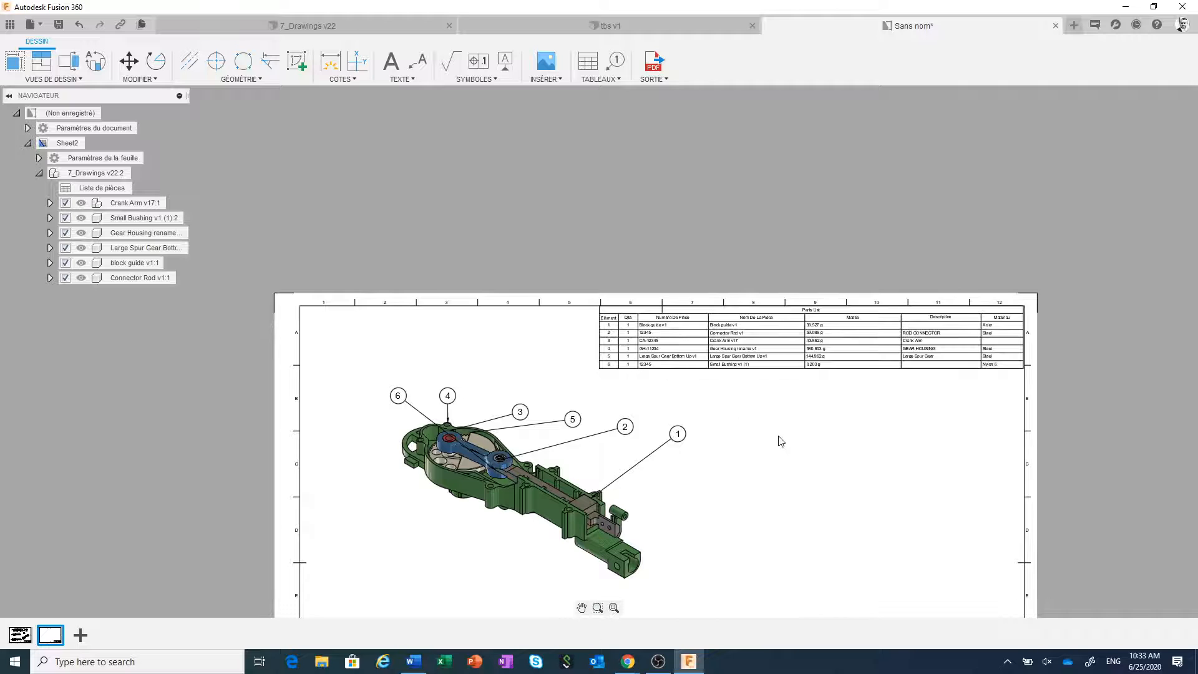
pyautogui.moveTo(781, 441); pyautogui.dragTo(786, 293, button='middle')
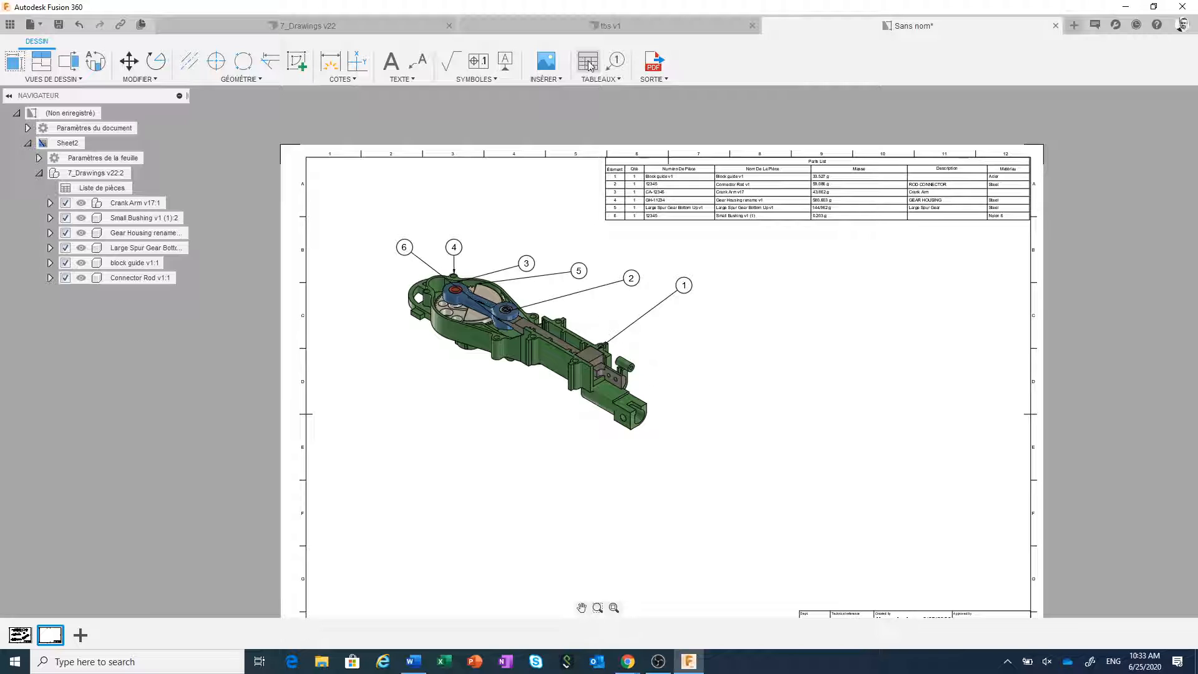
# - Switch to the tbs design and create a new drawing of only the box component, represented as its flat pattern
pyautogui.click(589, 25)
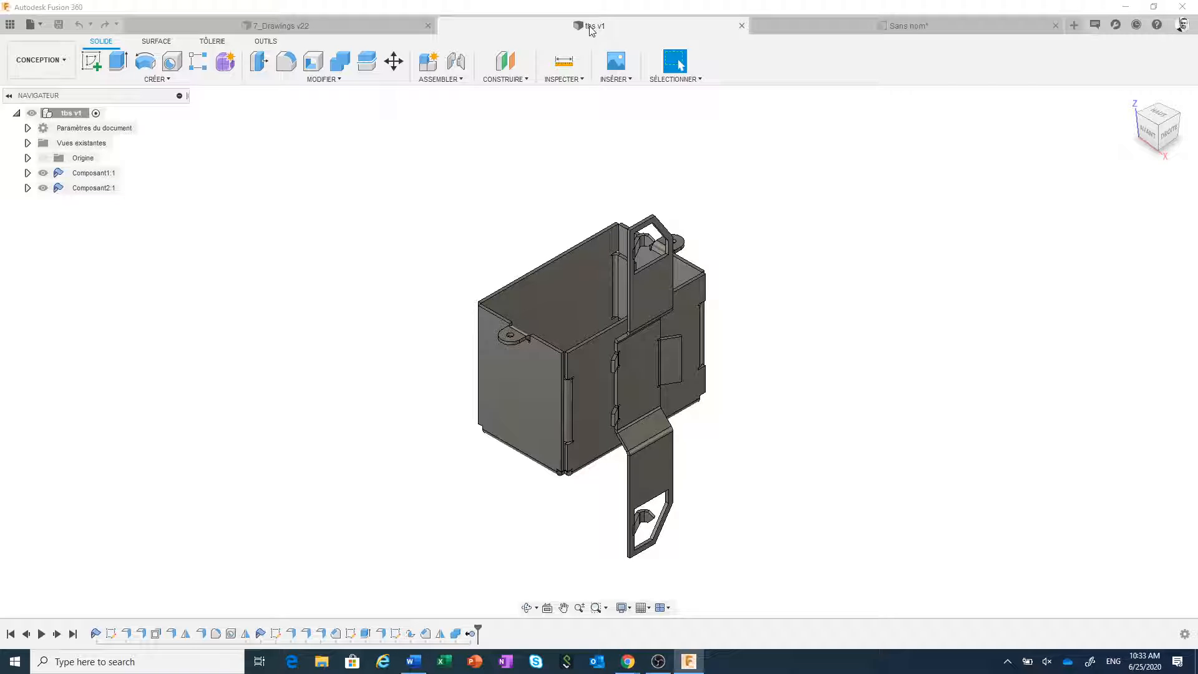
pyautogui.click(40, 60)
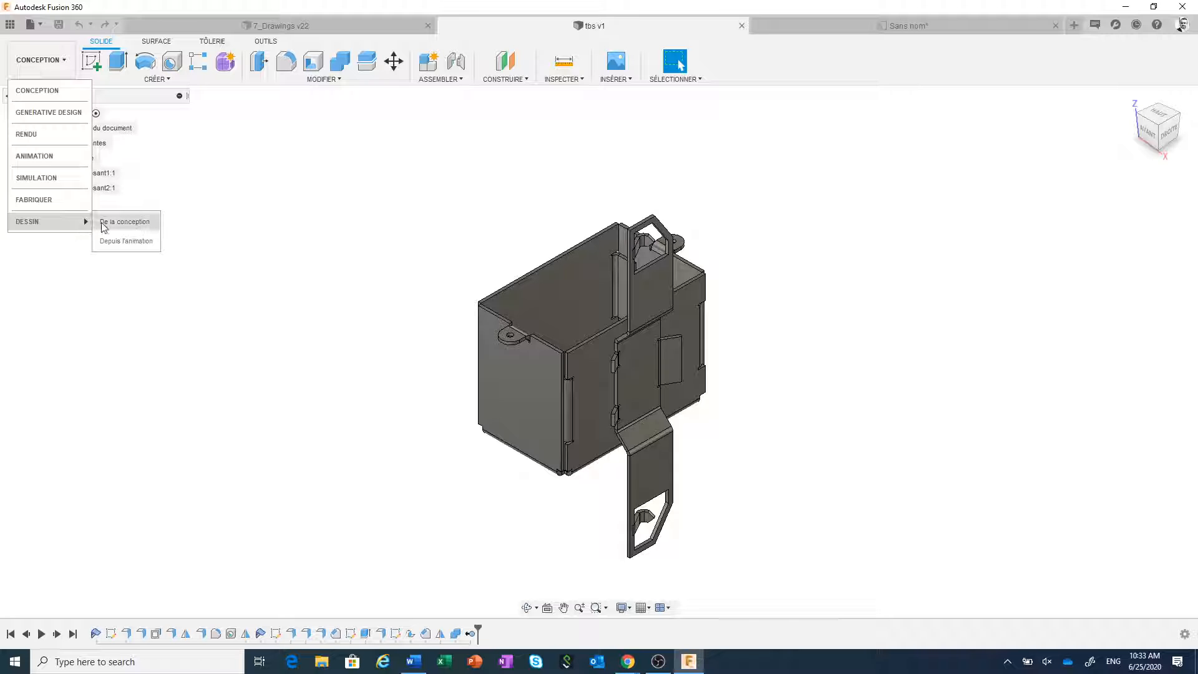
pyautogui.click(102, 222)
pyautogui.click(934, 183)
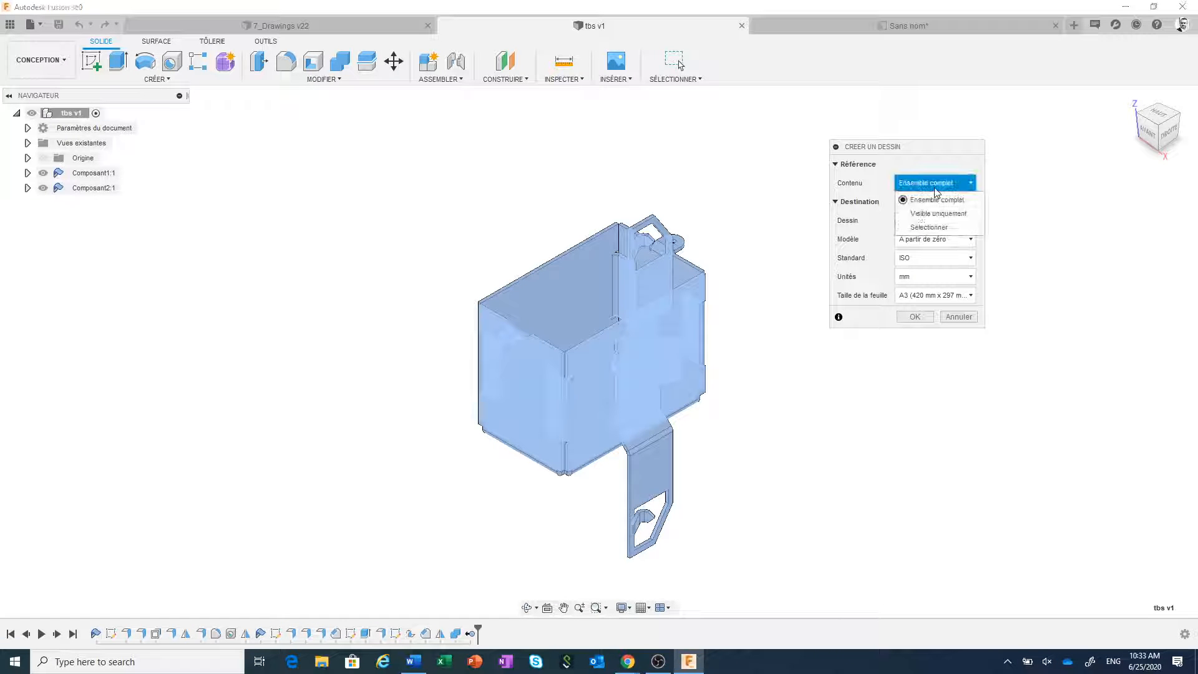
pyautogui.click(934, 212)
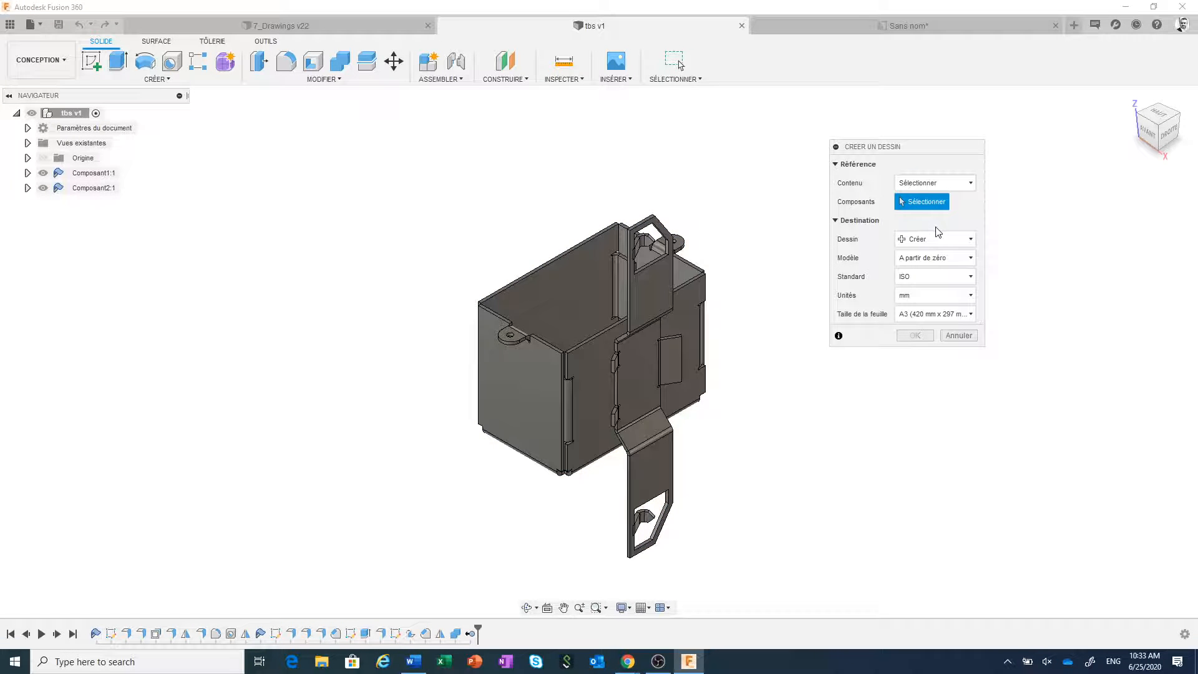
pyautogui.click(549, 374)
pyautogui.click(929, 222)
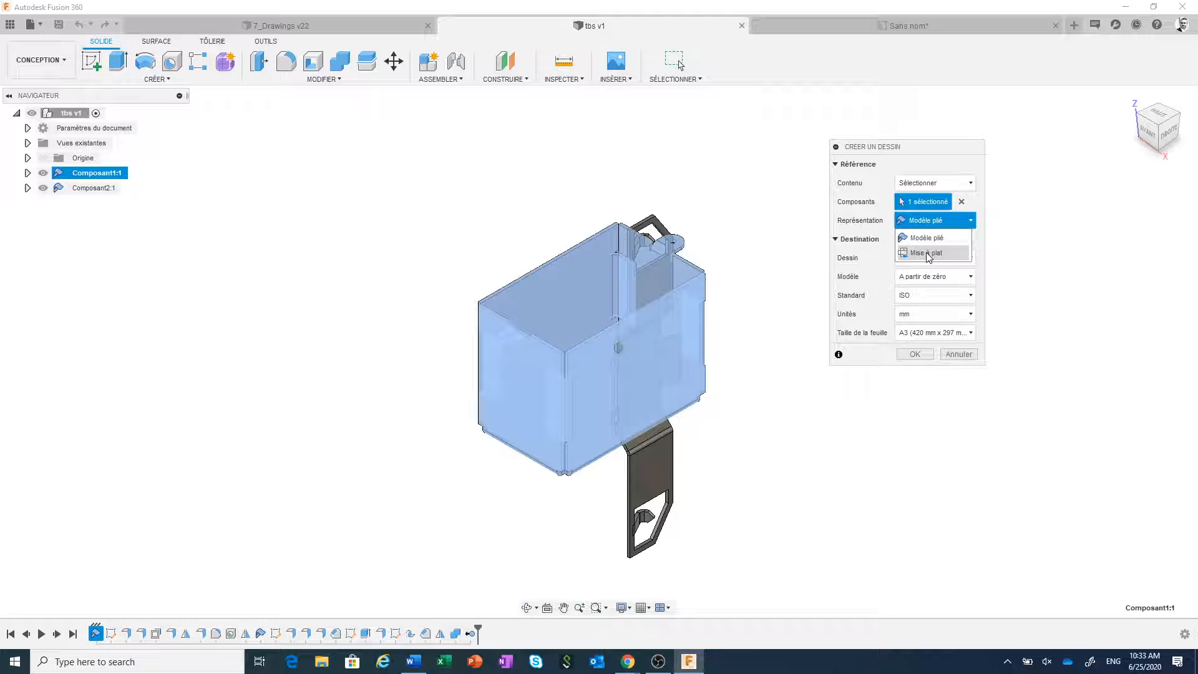
pyautogui.click(927, 253)
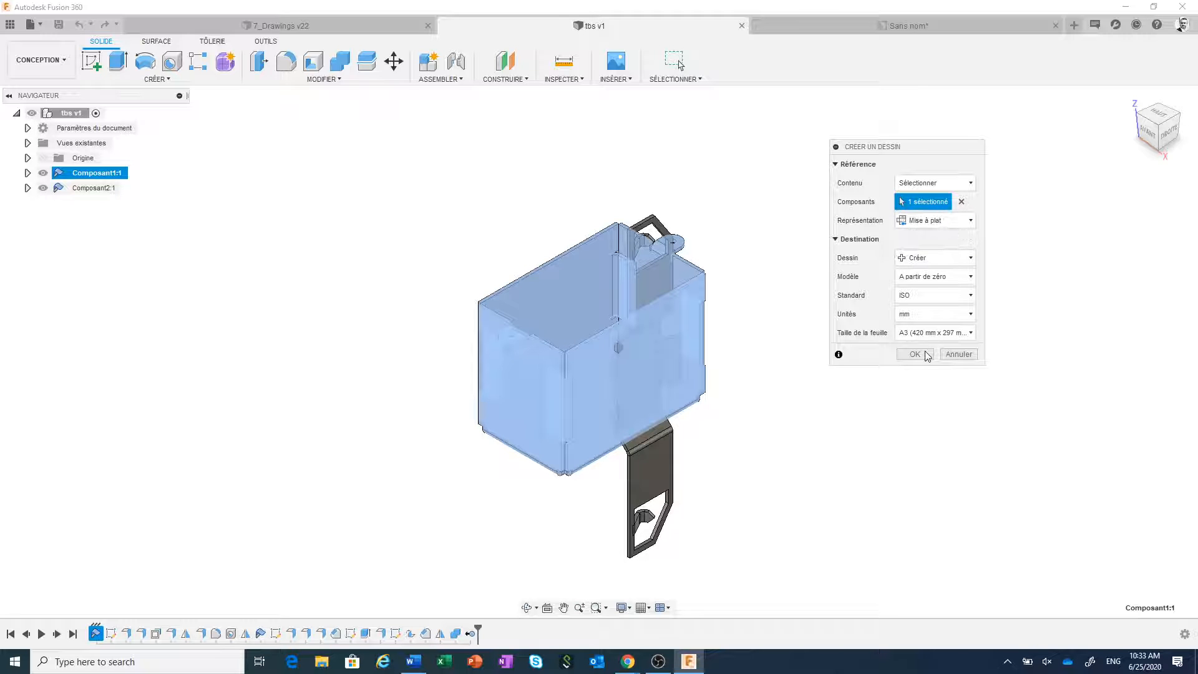
pyautogui.click(915, 354)
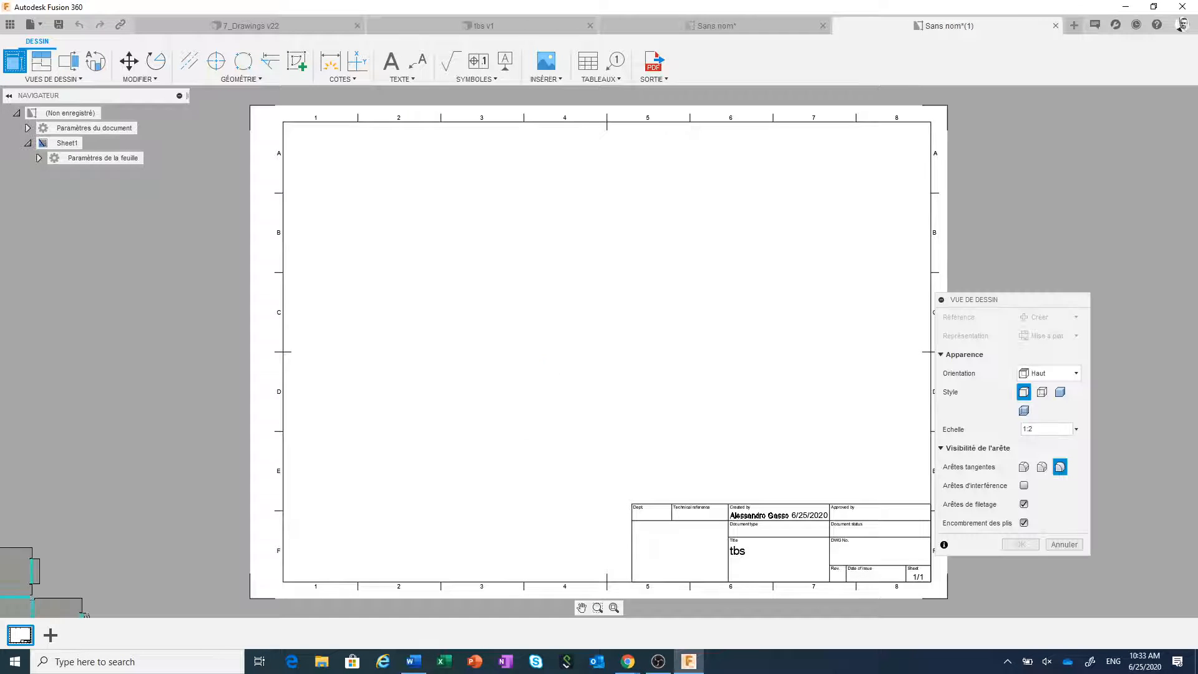
# - Place the flat pattern's top view at 1:2 in the sheet's upper left area and add its bend table in the frame's upper right corner
pyautogui.click(458, 301)
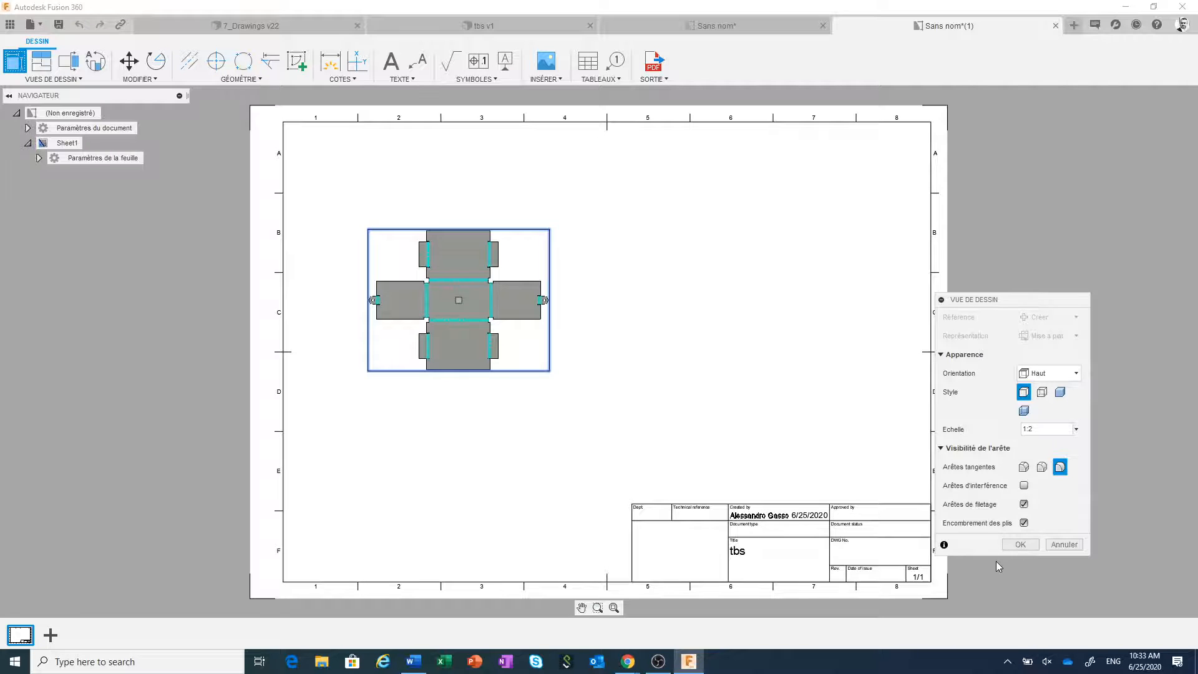
pyautogui.press('Return')
pyautogui.scroll(2, 615, 275)
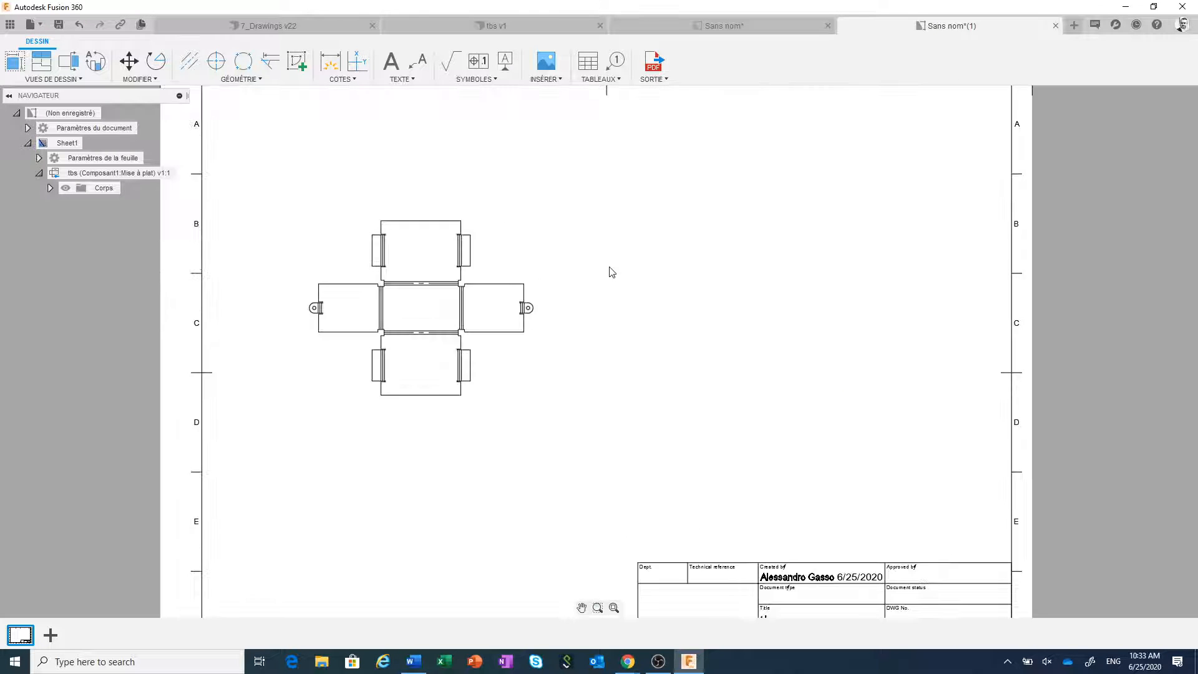
pyautogui.scroll(1, 611, 271)
pyautogui.moveTo(673, 254); pyautogui.dragTo(660, 386, button='middle')
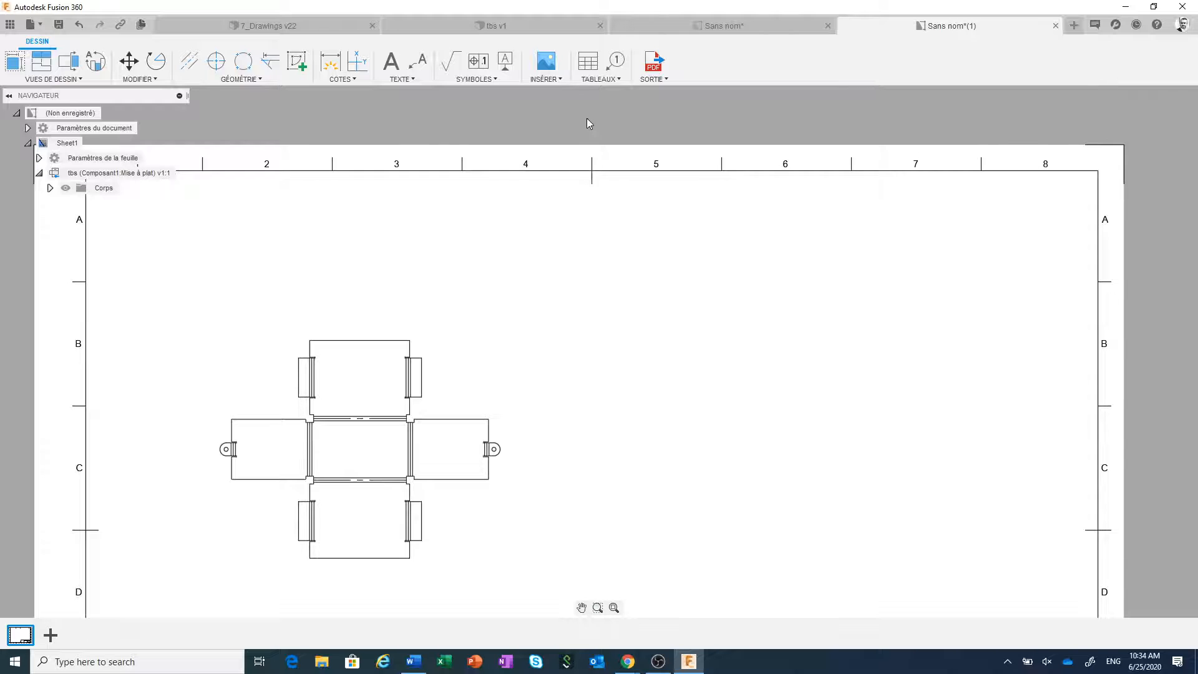
pyautogui.click(588, 61)
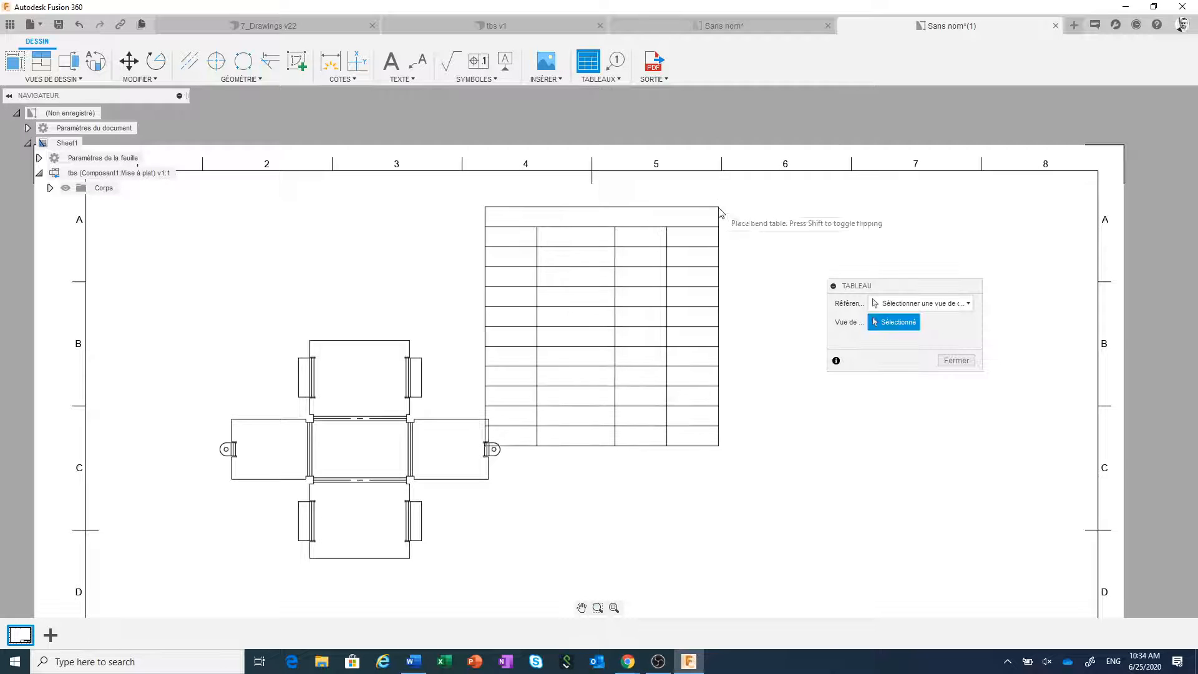
pyautogui.click(1099, 176)
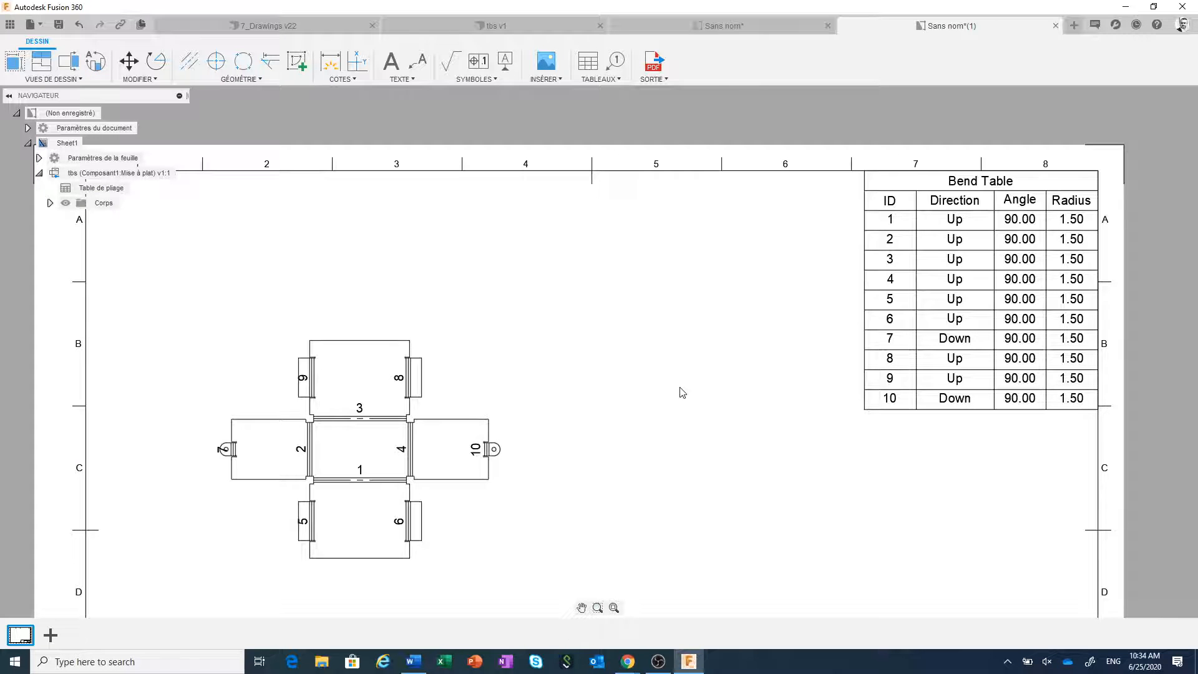
# - Move bend identifier 10 up and away from its bend line to the clear area above the flange
pyautogui.moveTo(686, 385)
pyautogui.mouseDown(button='middle')
pyautogui.moveTo(724, 325)
pyautogui.moveTo(705, 347)
pyautogui.mouseUp(button='middle')
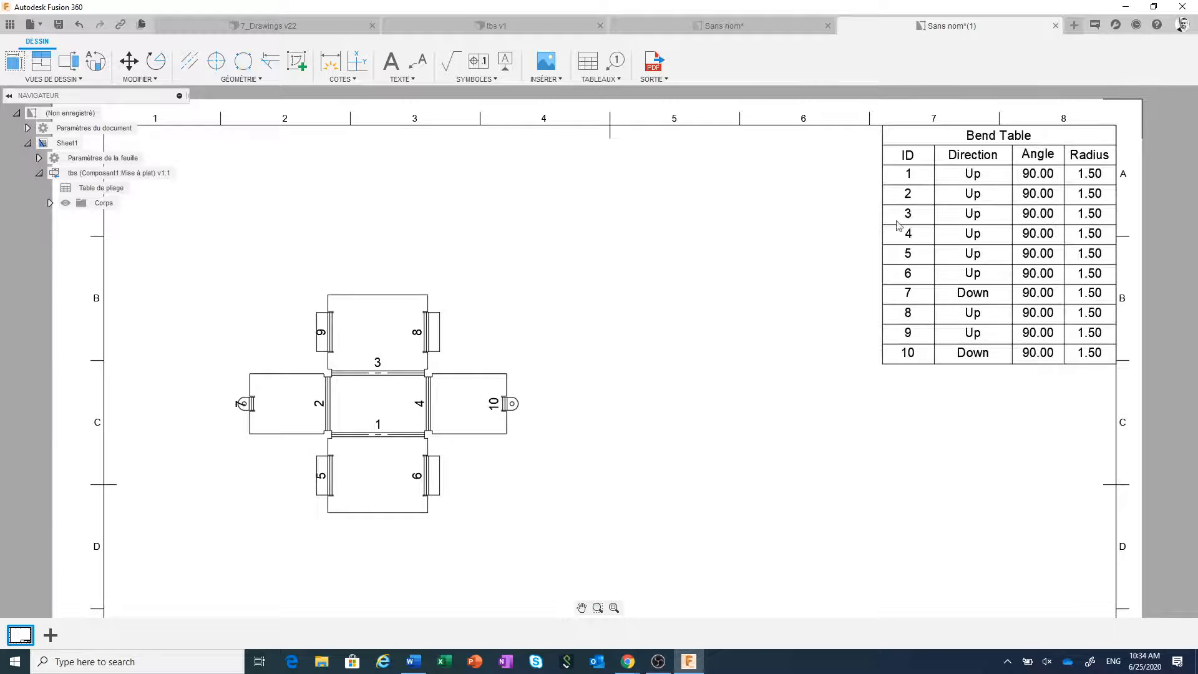
pyautogui.click(494, 404)
pyautogui.moveTo(493, 403); pyautogui.dragTo(467, 350)
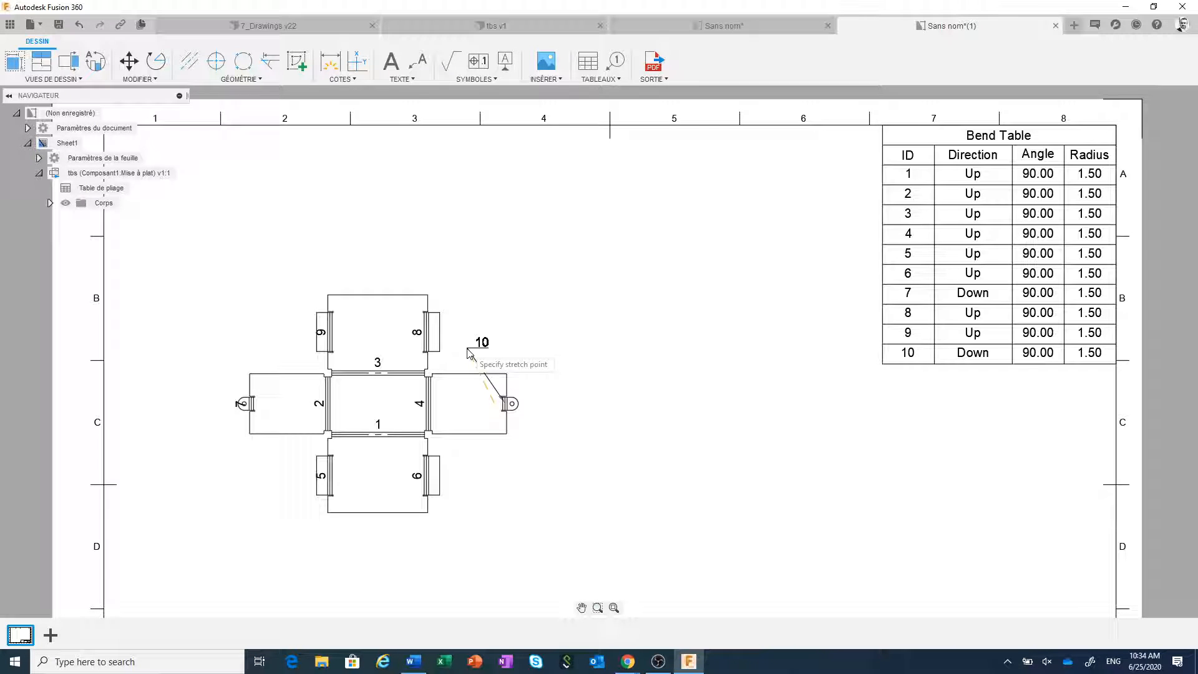
pyautogui.click(468, 350)
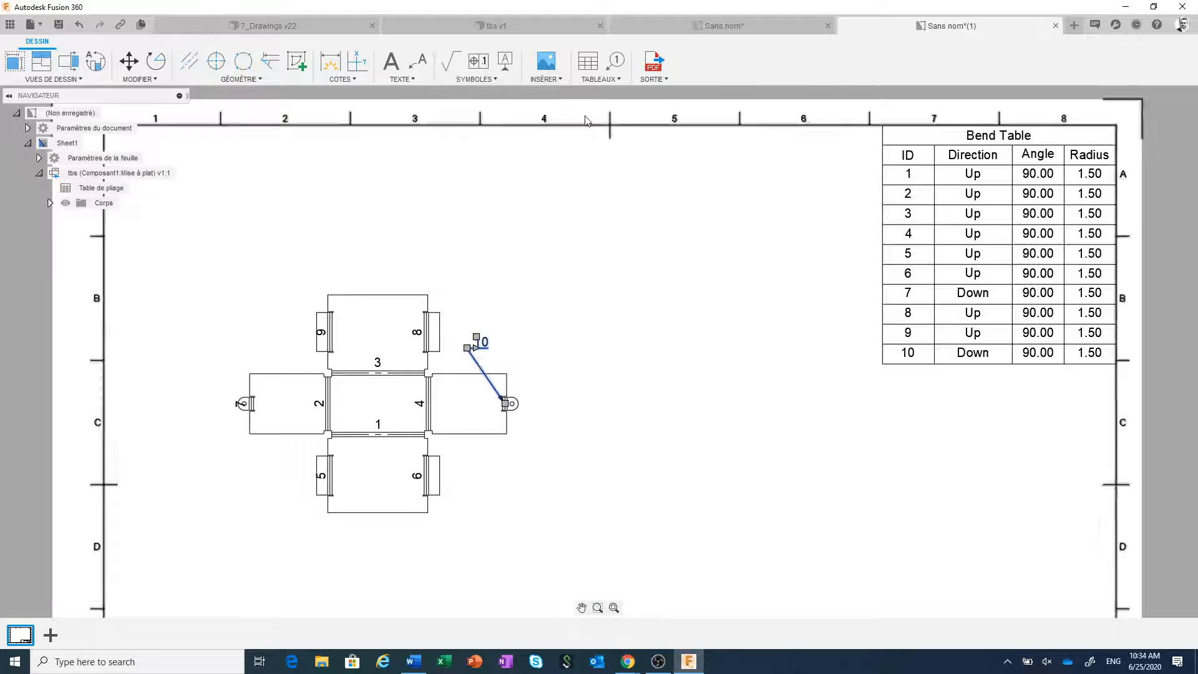
pyautogui.click(662, 82)
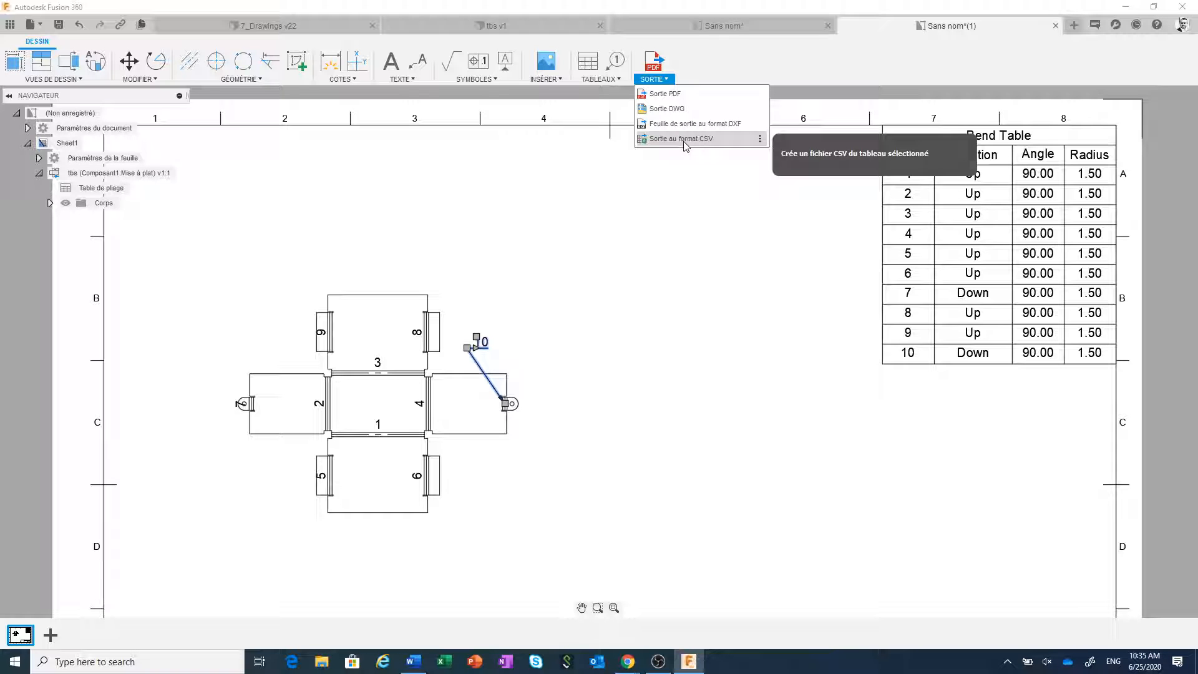
pyautogui.click(665, 31)
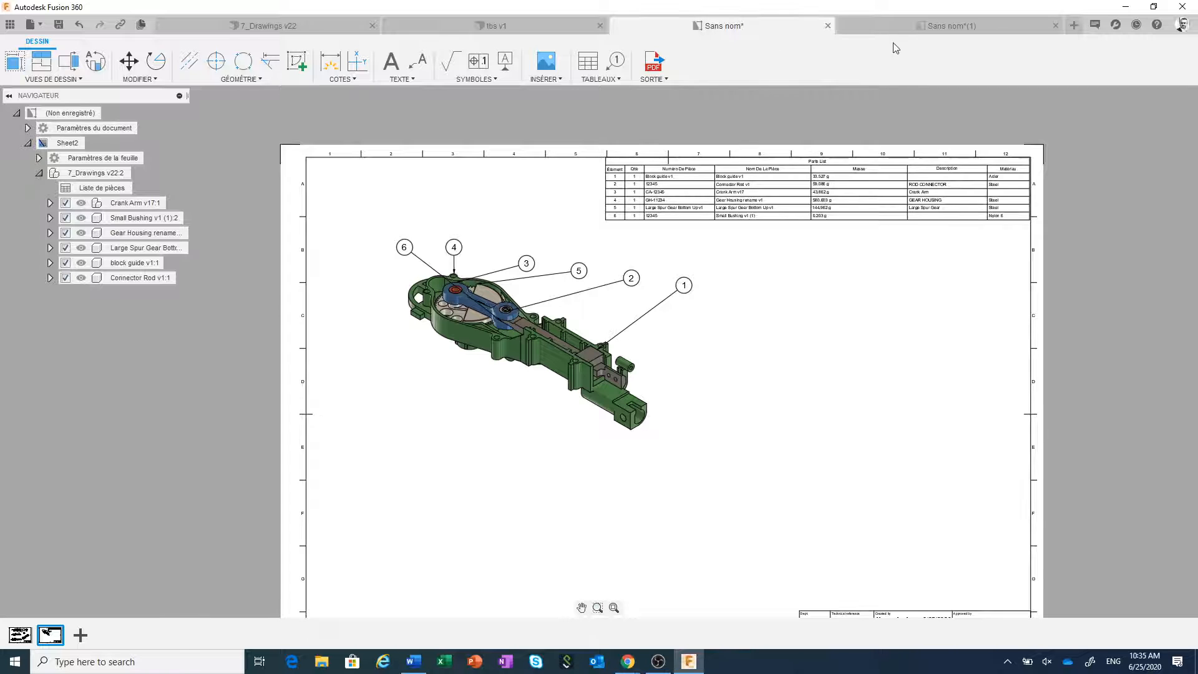
pyautogui.click(892, 26)
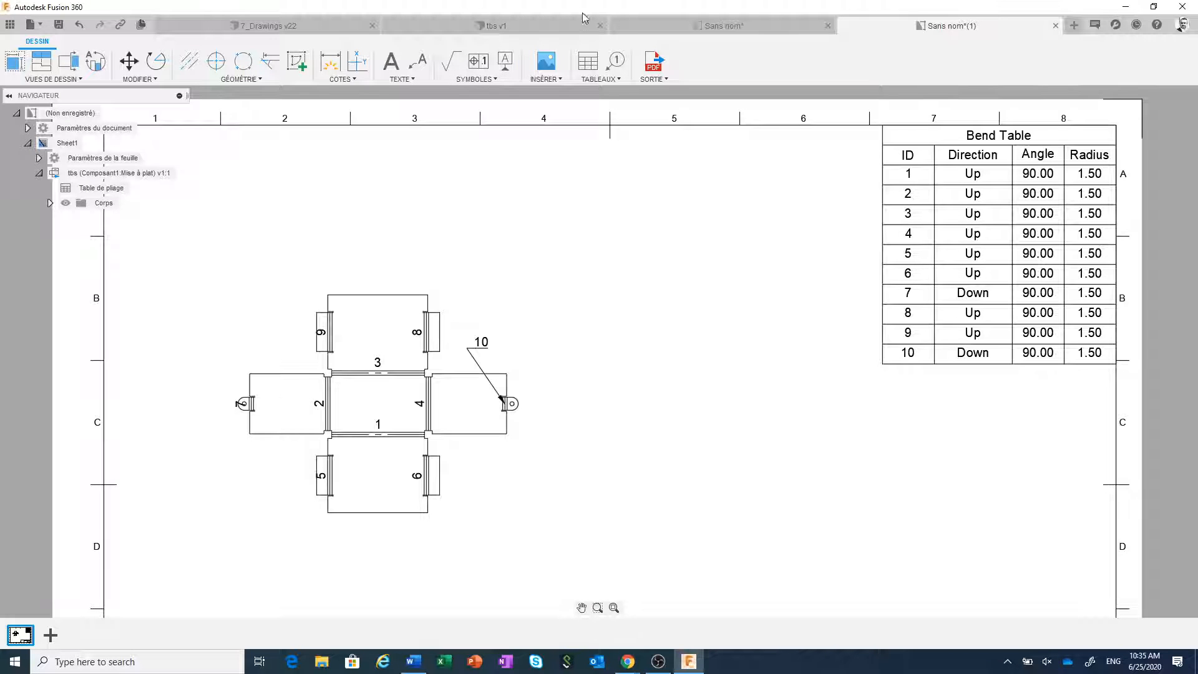
# - Return to the gearbox assembly drawing and show its first sheet with the dimensioned views
pyautogui.click(667, 25)
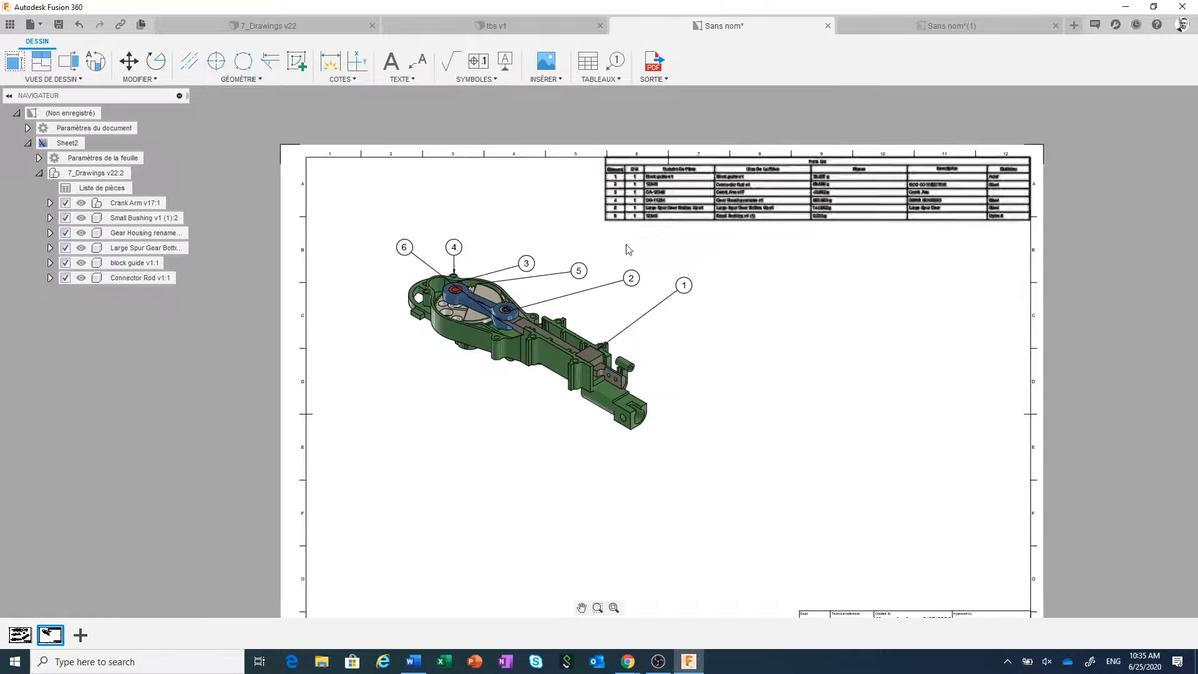
pyautogui.click(20, 635)
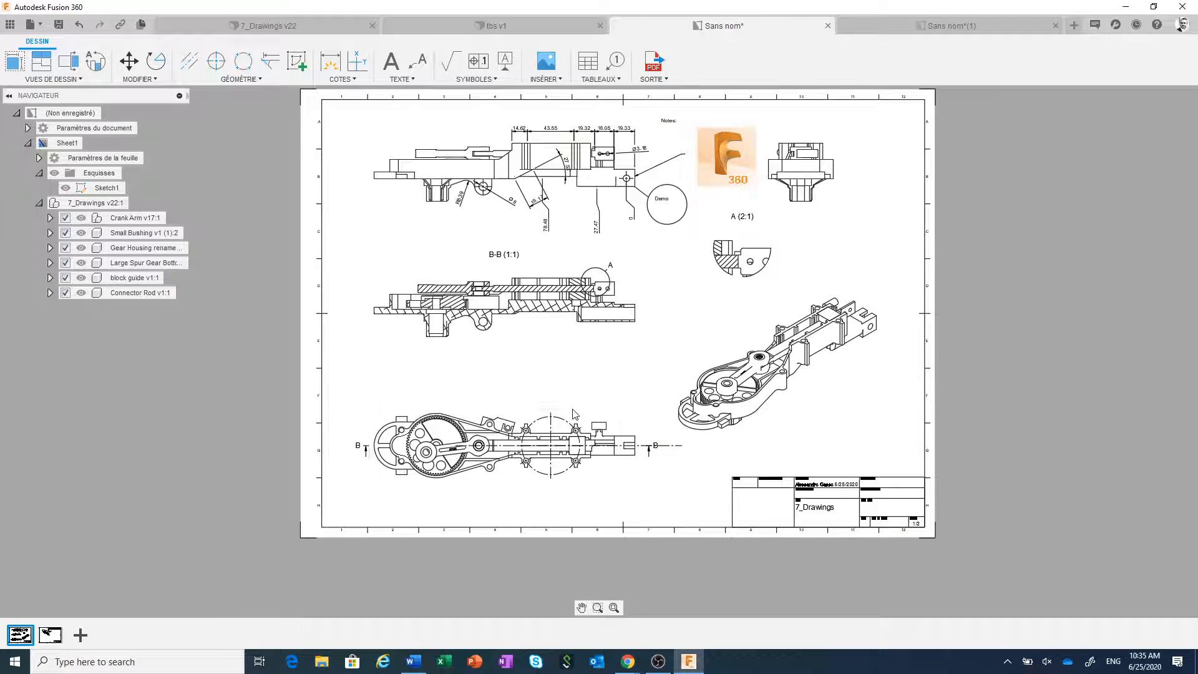
pyautogui.scroll(-2, 574, 399)
pyautogui.moveTo(585, 382); pyautogui.dragTo(603, 403, button='middle')
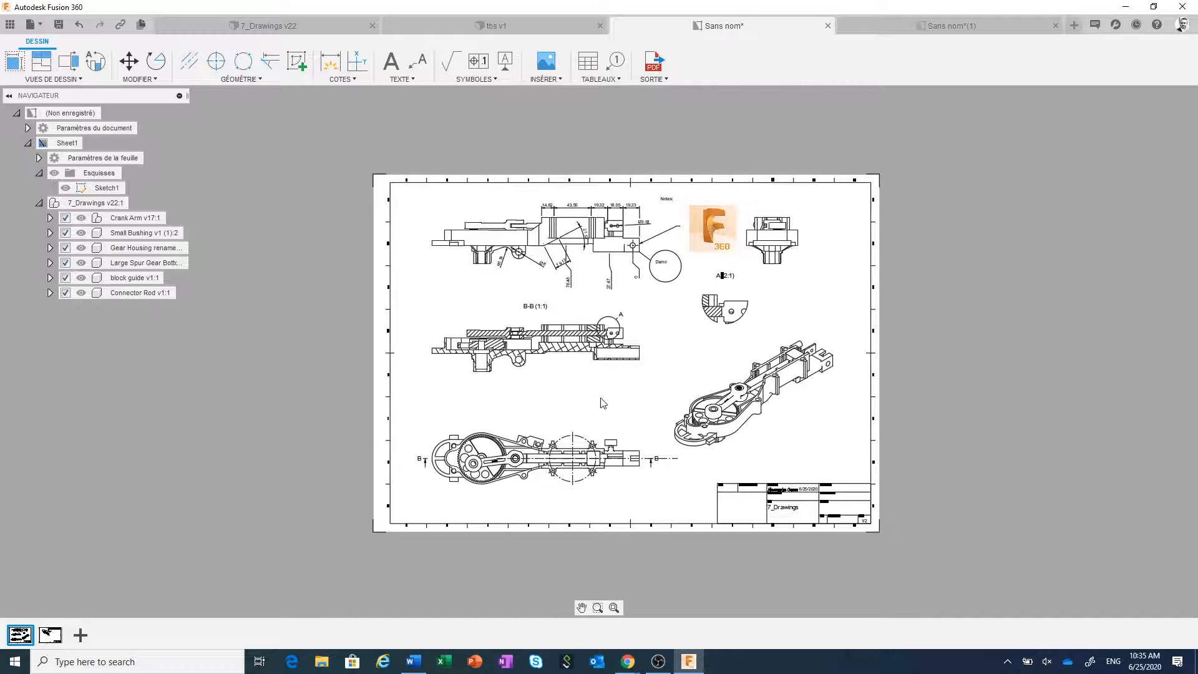
pyautogui.scroll(2, 604, 402)
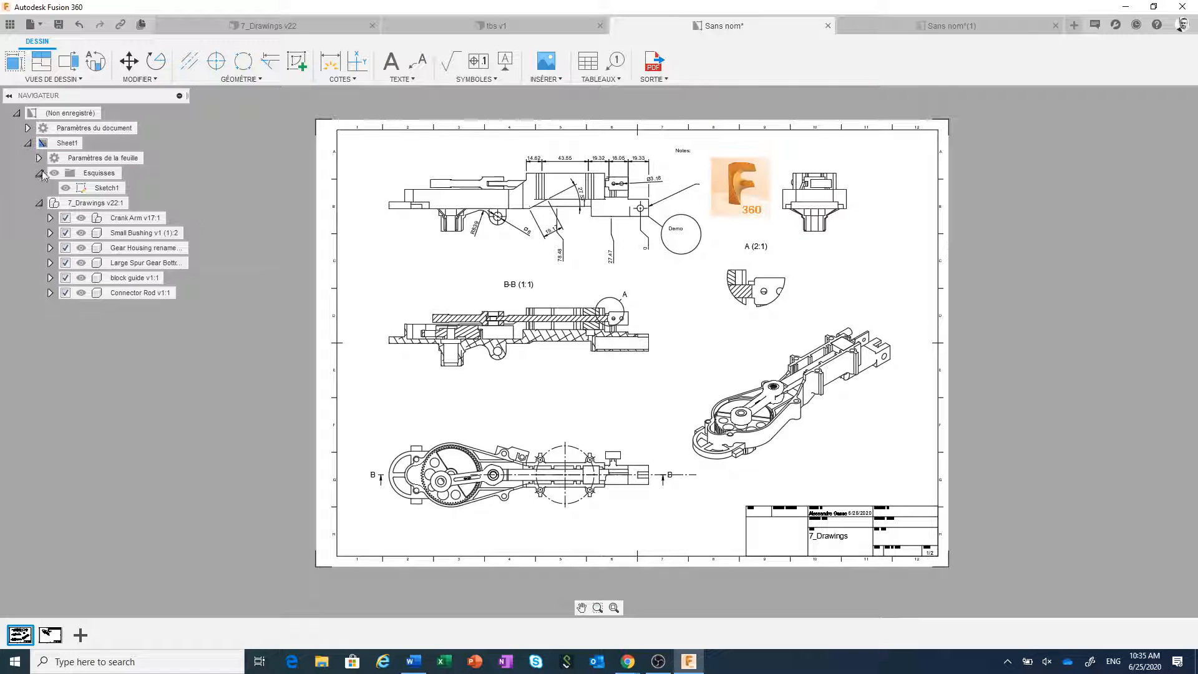
# - Review the gearbox drawing's document settings, examining the available fonts and the text height against the dimension text
pyautogui.click(27, 129)
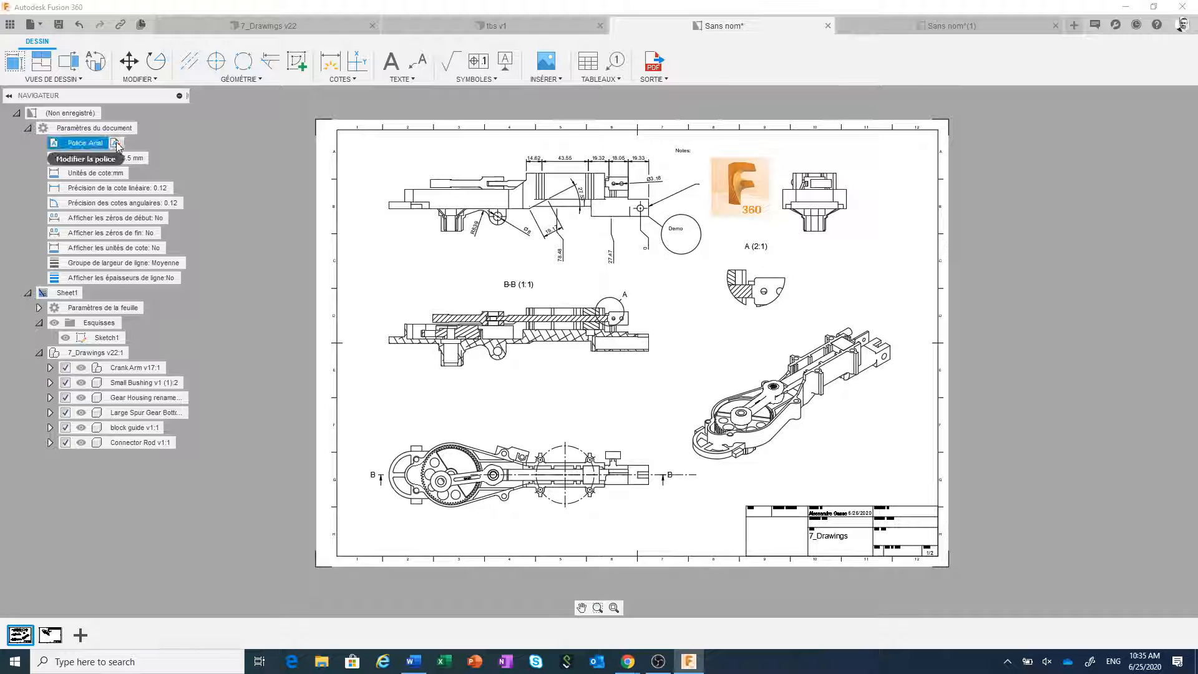
pyautogui.click(117, 143)
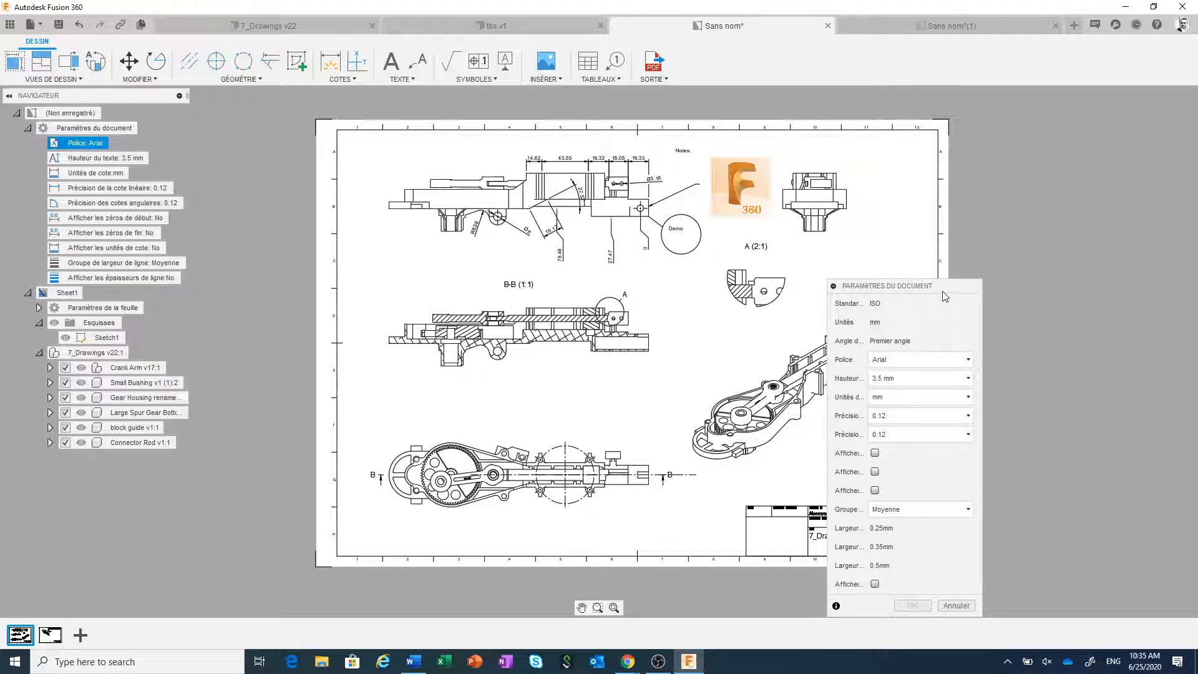
pyautogui.moveTo(942, 287); pyautogui.dragTo(1021, 213)
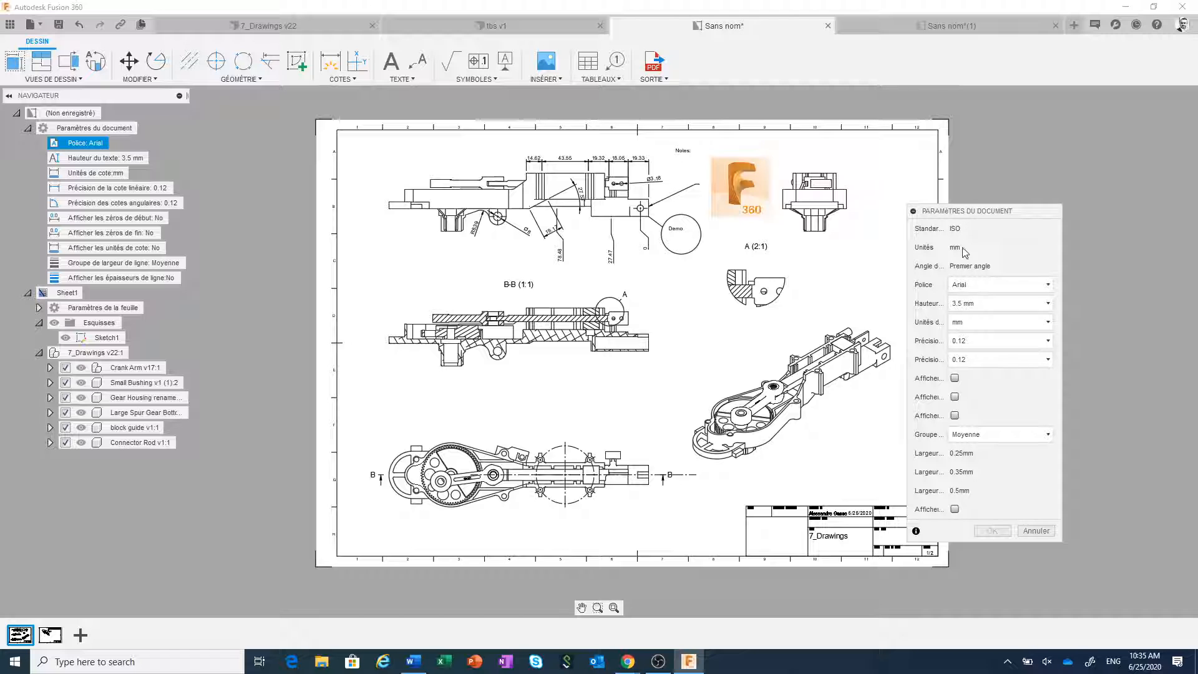
pyautogui.click(998, 289)
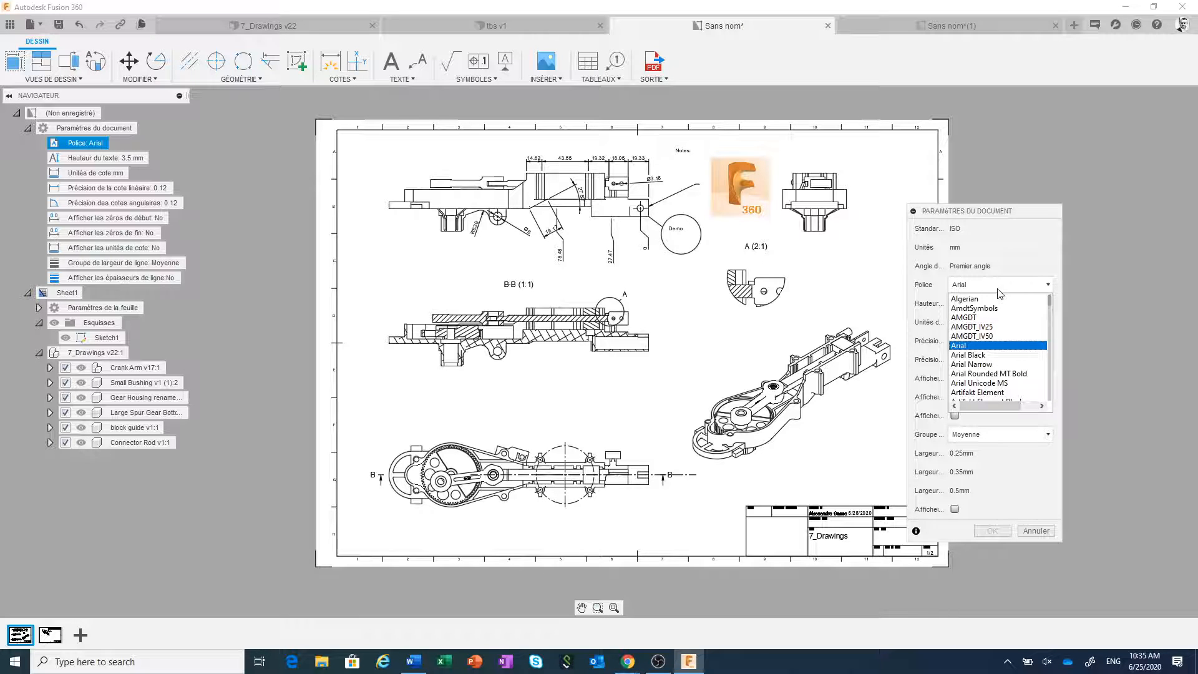
pyautogui.click(997, 290)
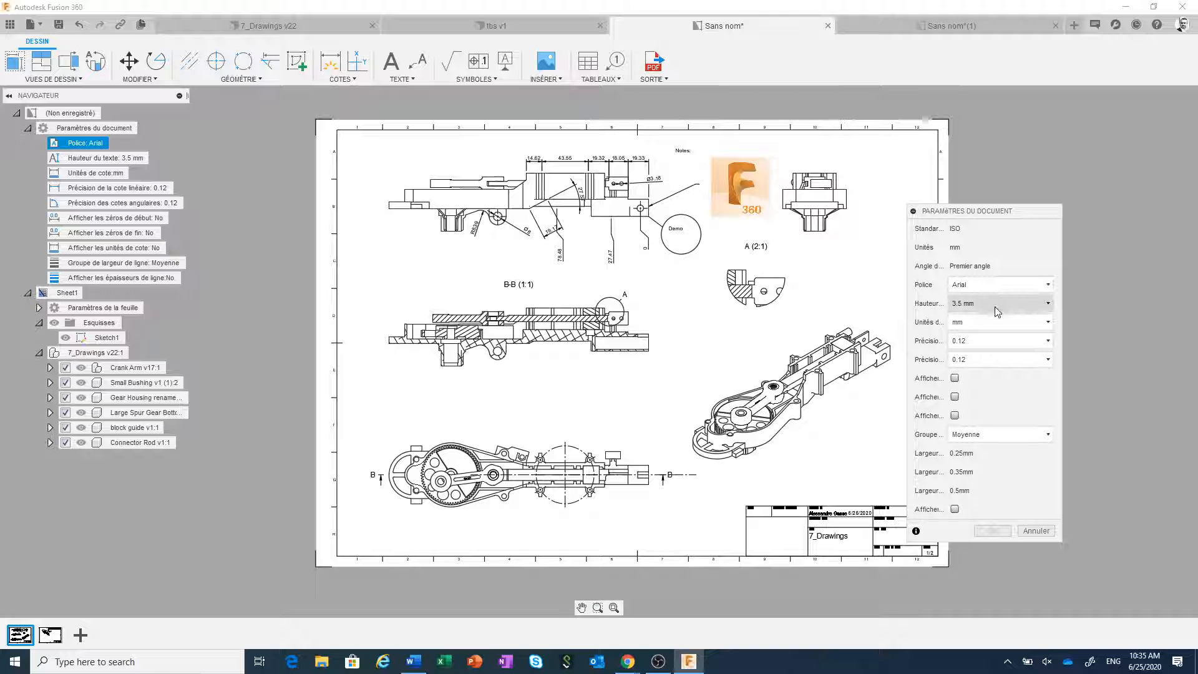
pyautogui.click(996, 305)
pyautogui.click(999, 305)
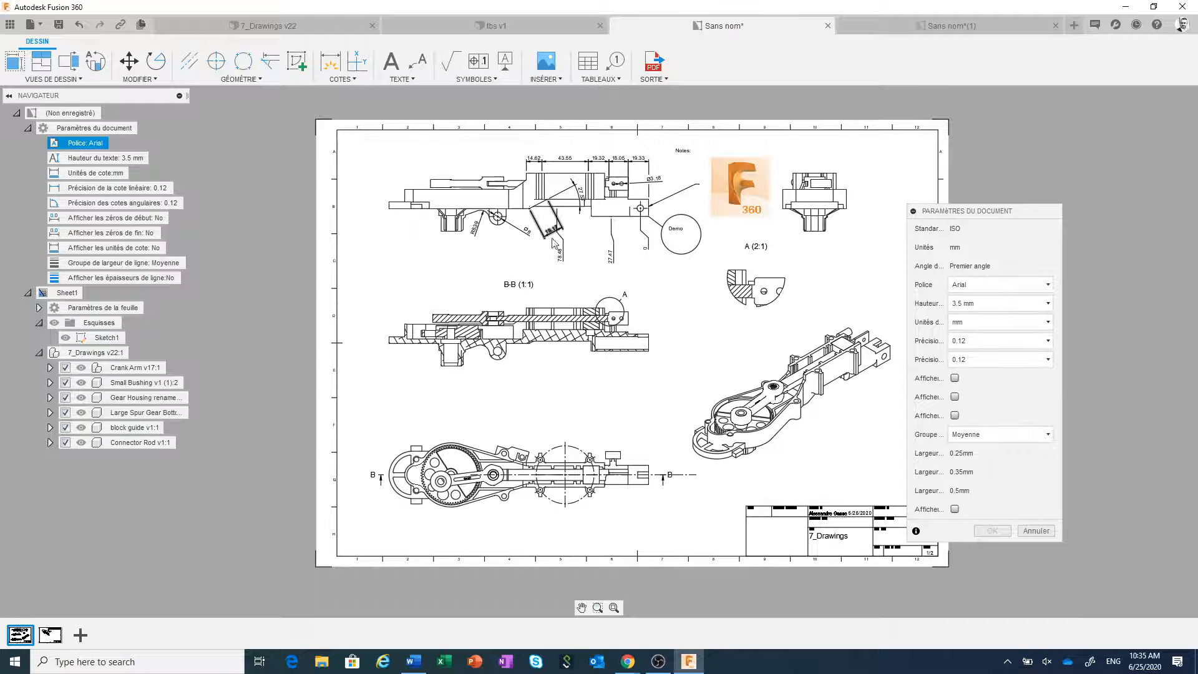
pyautogui.scroll(2, 595, 237)
pyautogui.scroll(2, 595, 237)
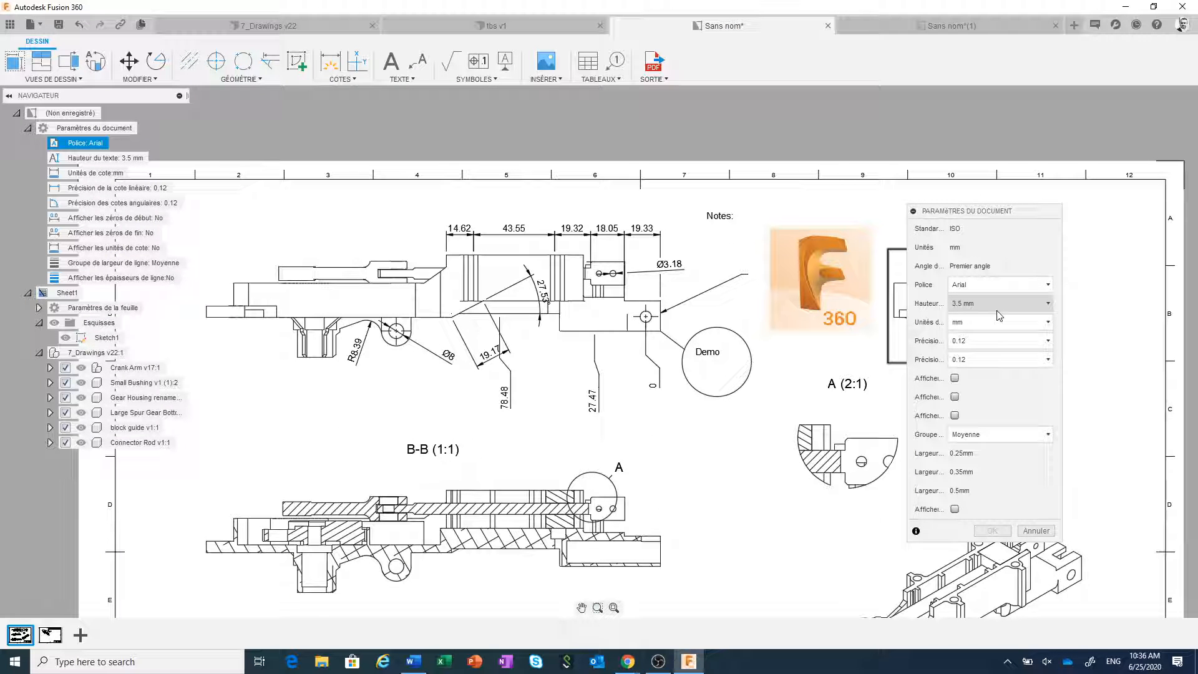
# - Examine the choices for dimension units, linear precision and line width group, and leave the document settings without changes
pyautogui.click(1026, 331)
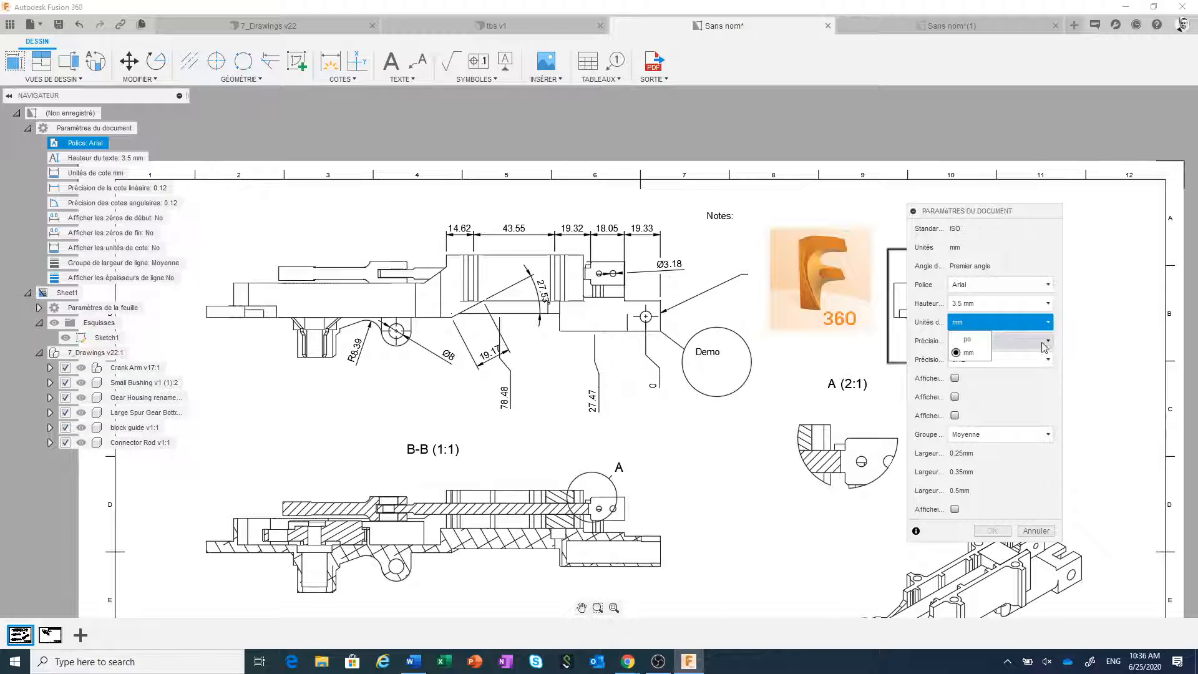
pyautogui.click(1082, 345)
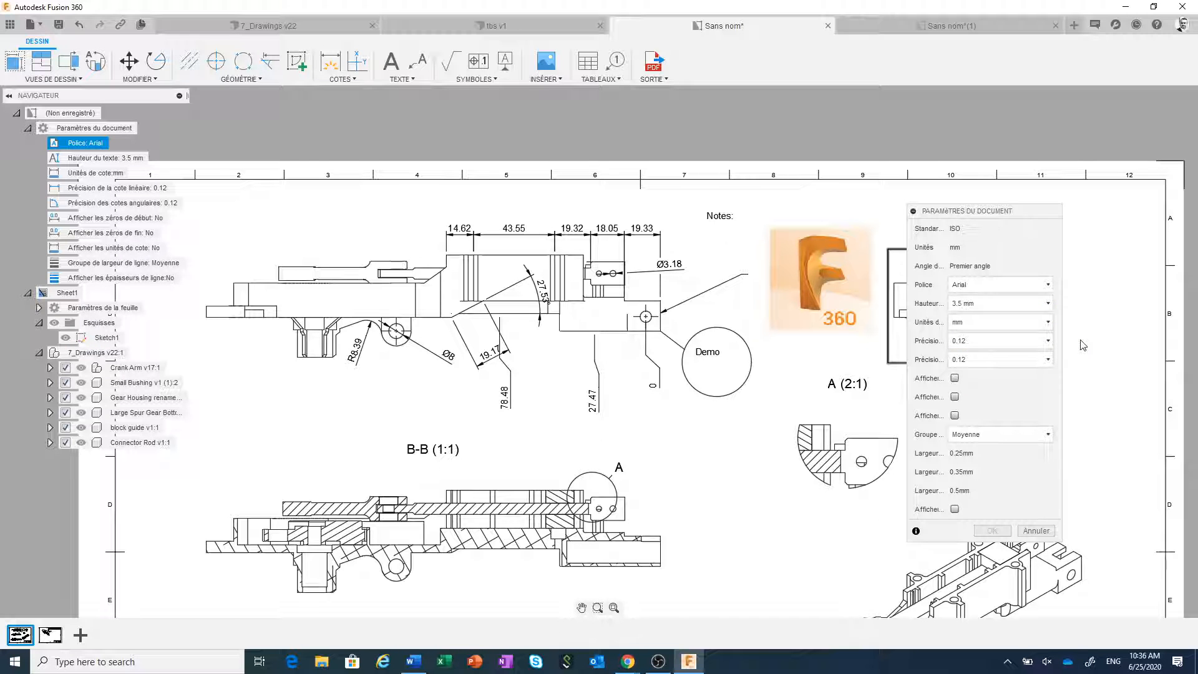
pyautogui.click(1035, 342)
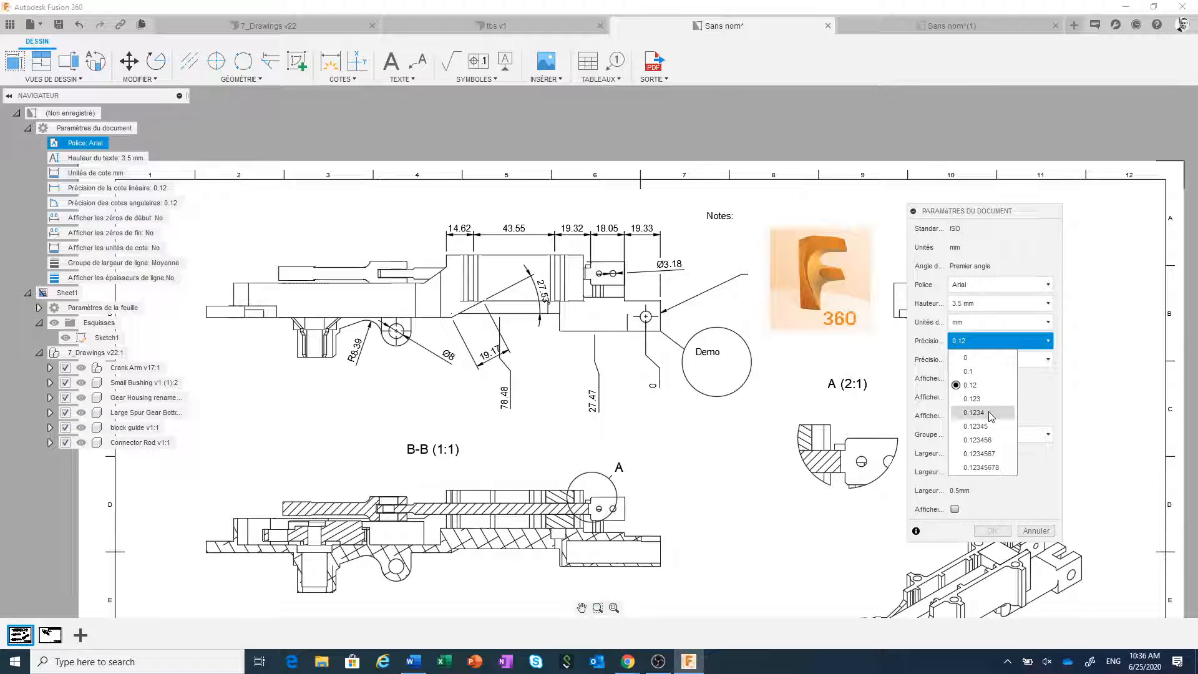
pyautogui.click(1093, 422)
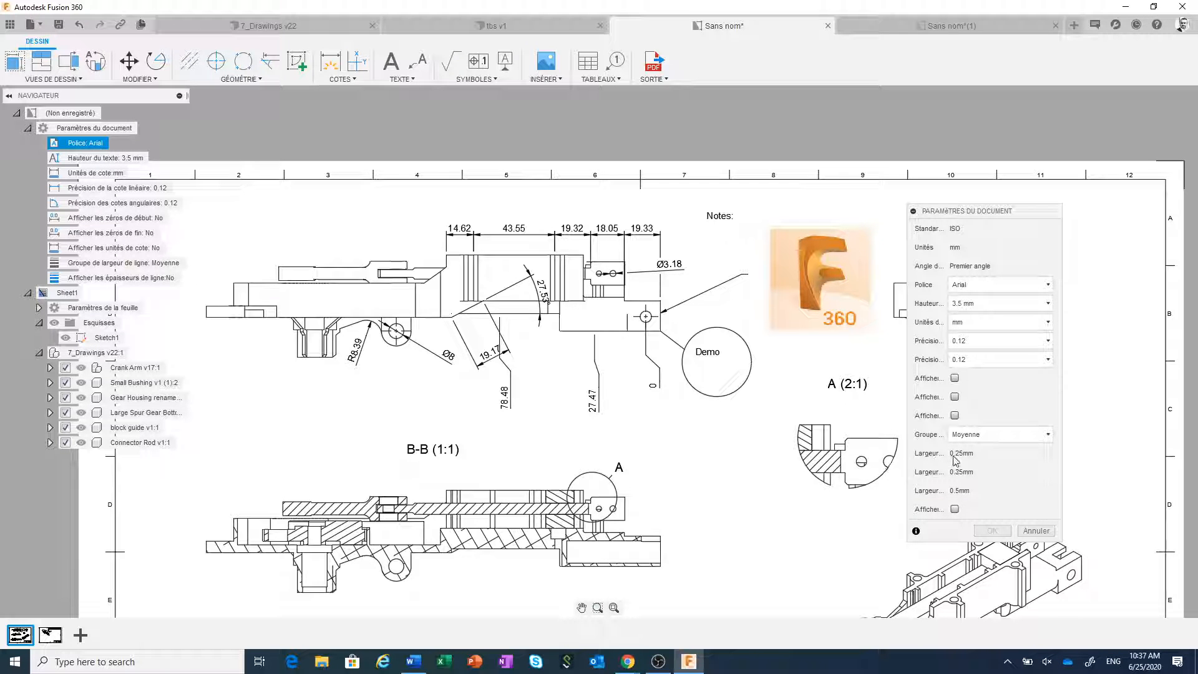
pyautogui.click(976, 438)
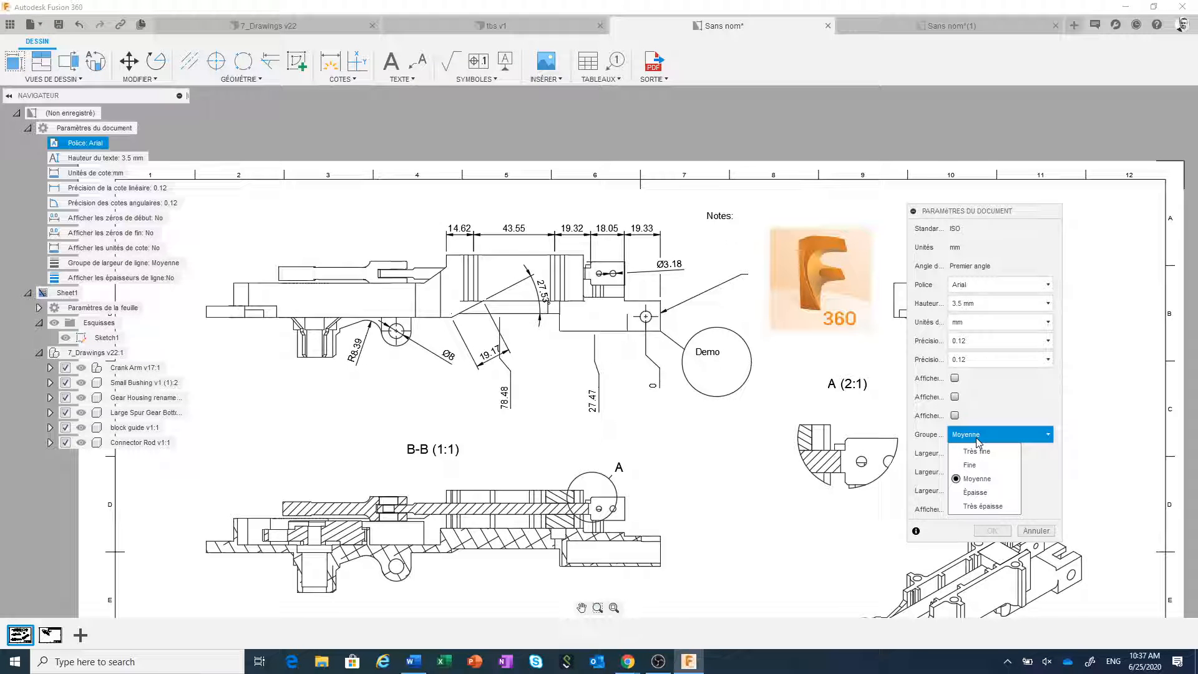
pyautogui.click(1095, 465)
pyautogui.click(1036, 531)
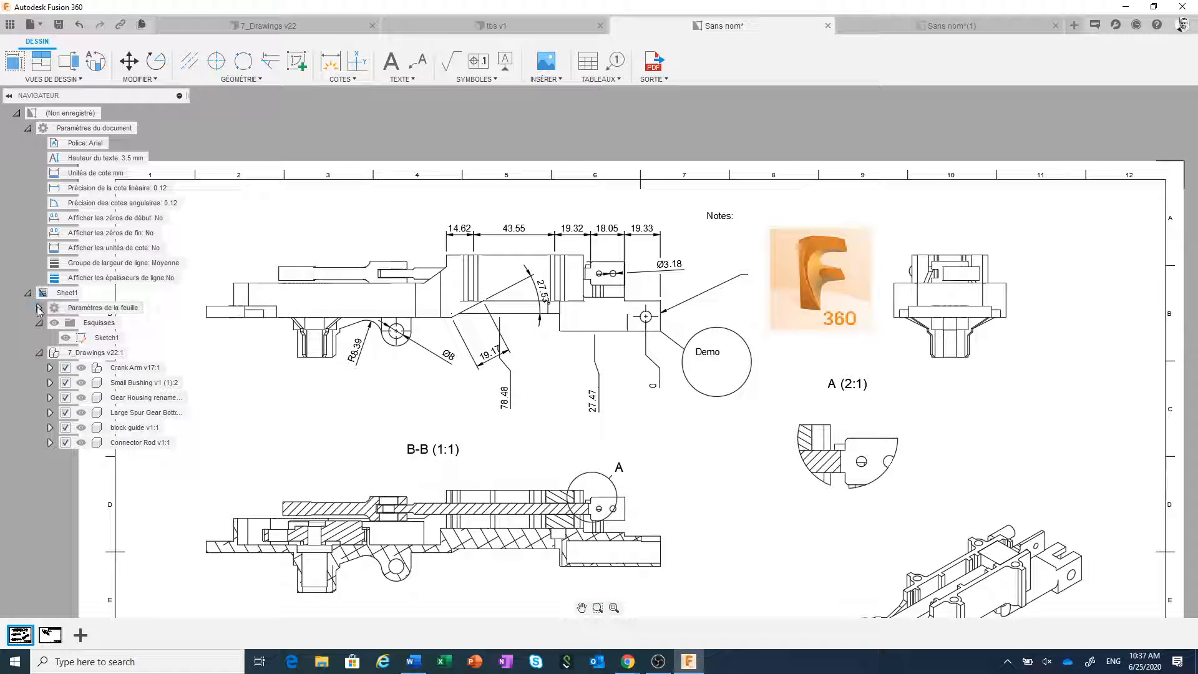
# - Review Sheet1's sheet settings for size, title block and border display, and close them without changes
pyautogui.click(38, 308)
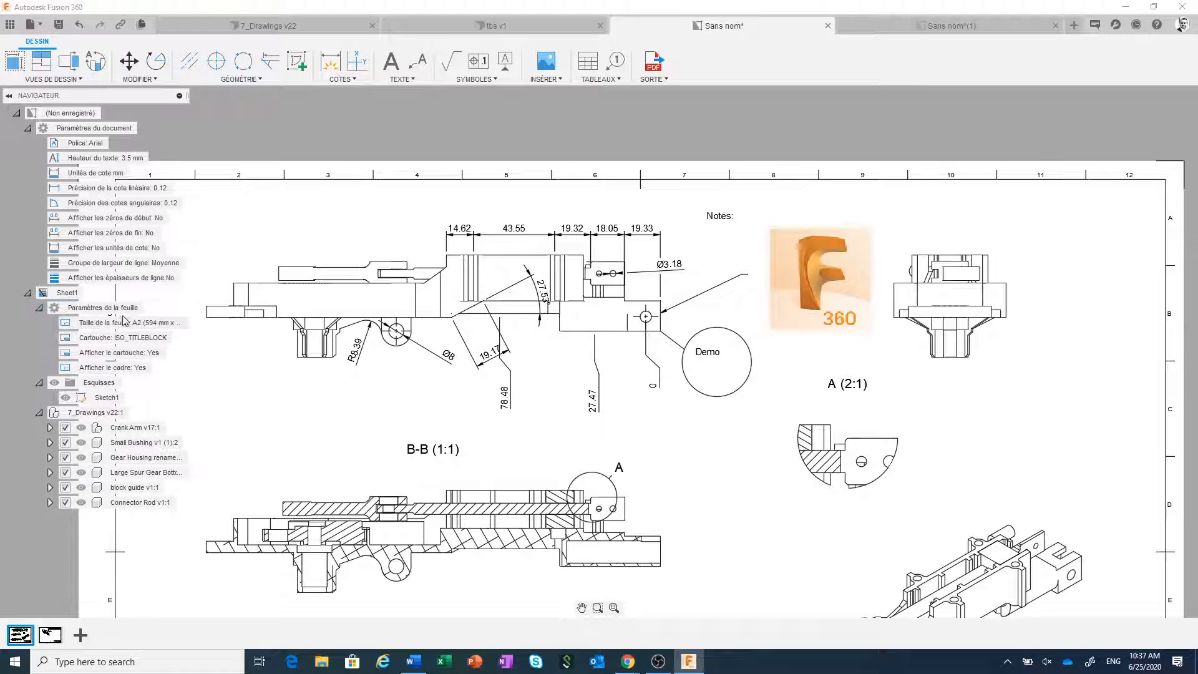
pyautogui.click(177, 323)
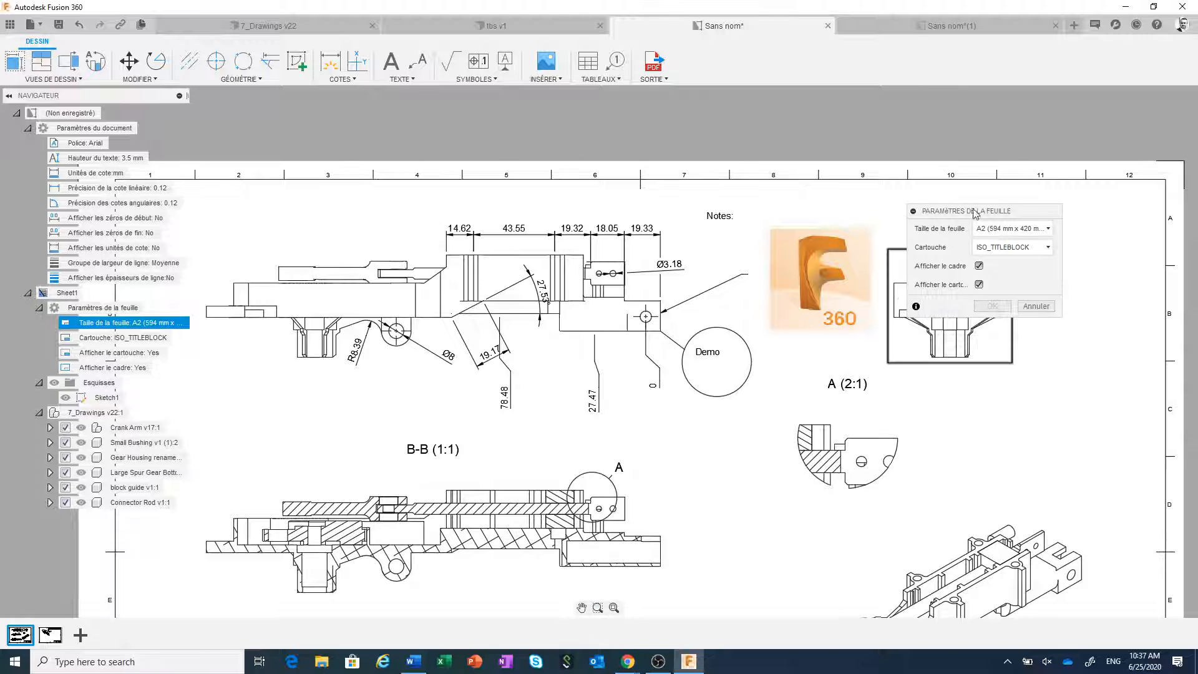
pyautogui.moveTo(976, 211); pyautogui.dragTo(1005, 246)
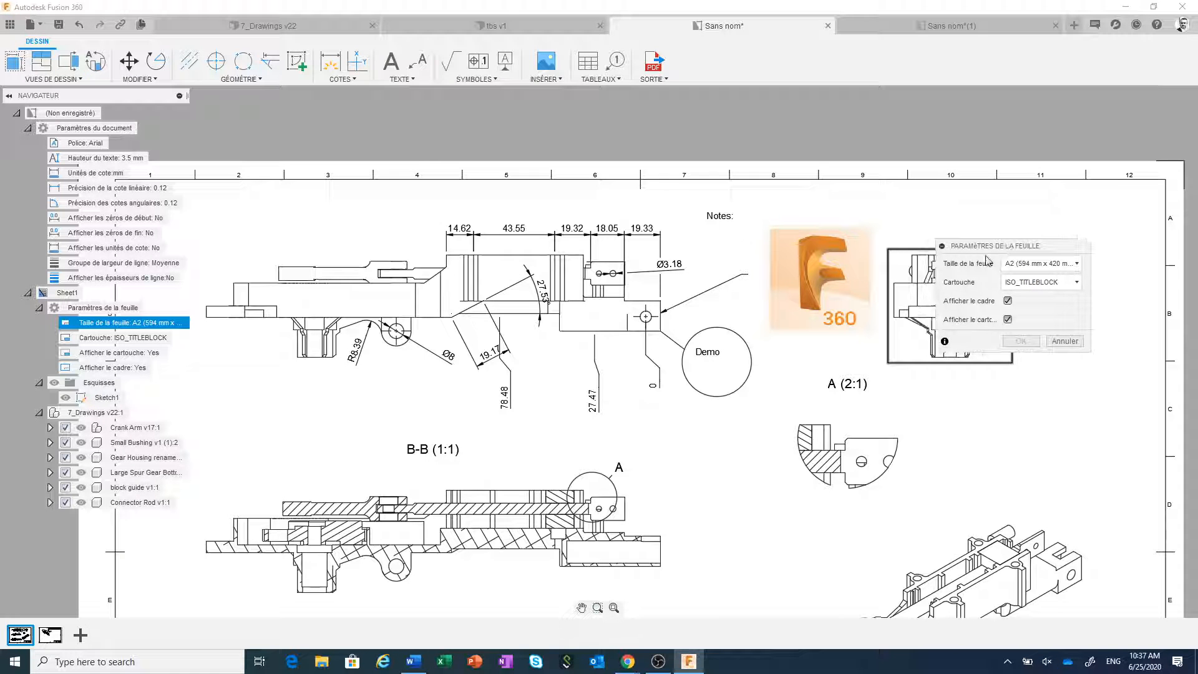
pyautogui.click(1028, 286)
pyautogui.click(1028, 286)
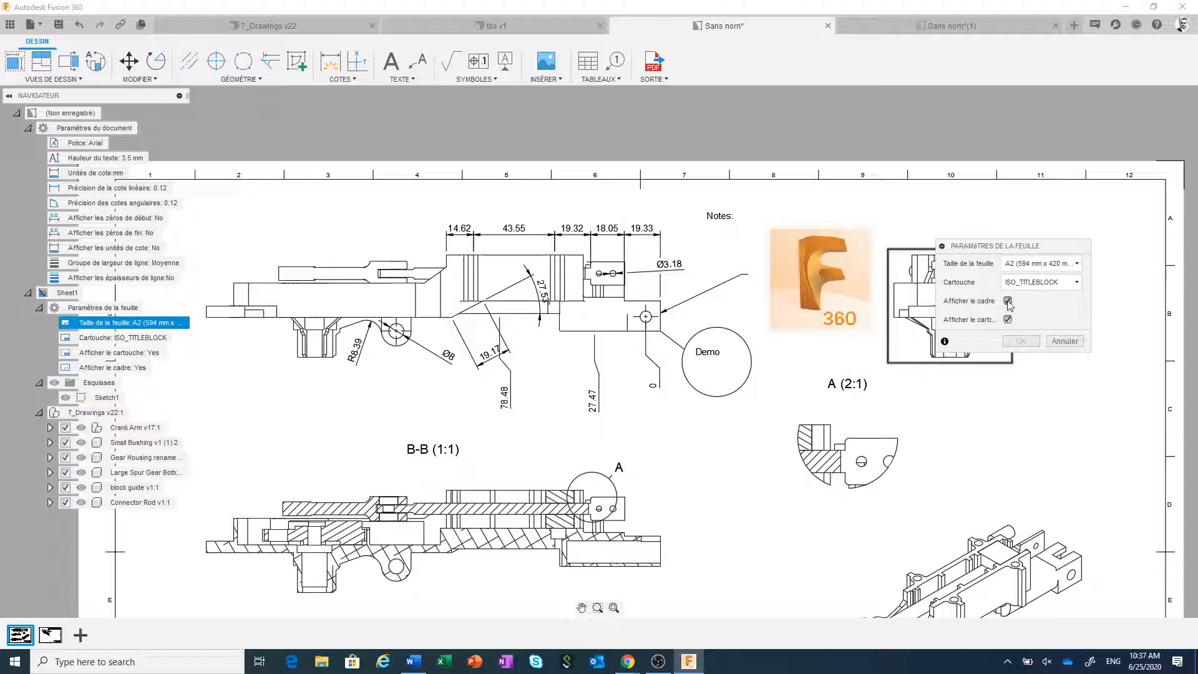
pyautogui.click(1059, 342)
pyautogui.scroll(-5, 998, 300)
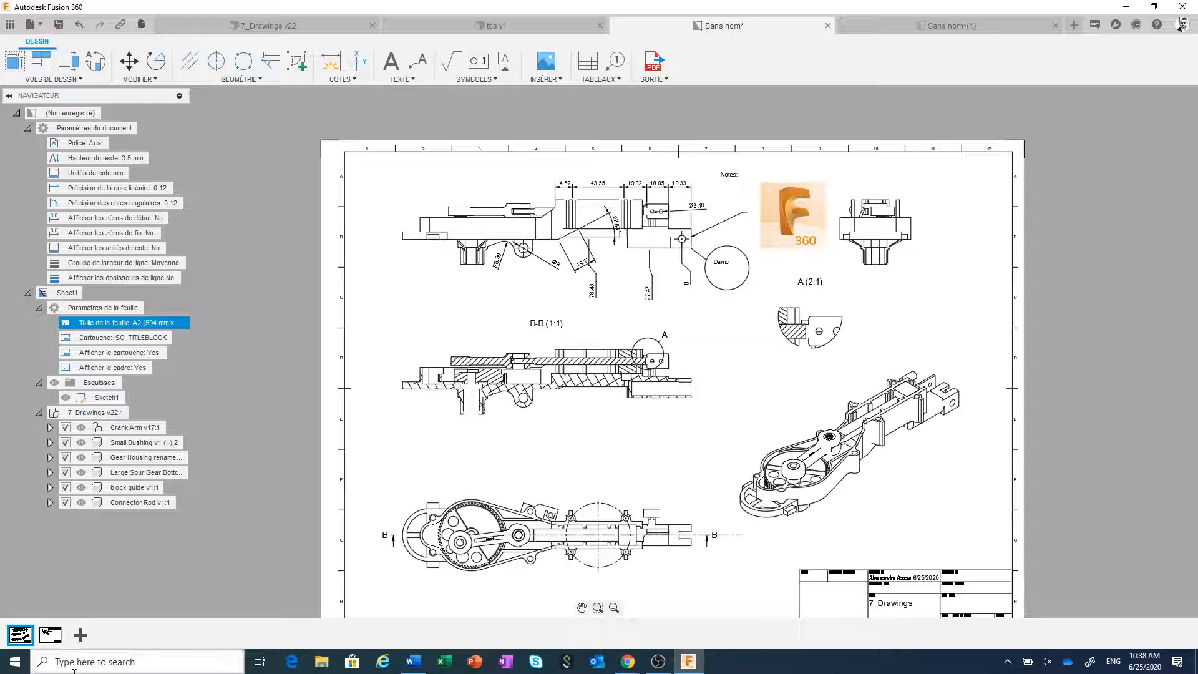
# - Add a third sheet and place a north-east isometric base view of the gearbox assembly at 1:1 in its upper left area
pyautogui.click(80, 635)
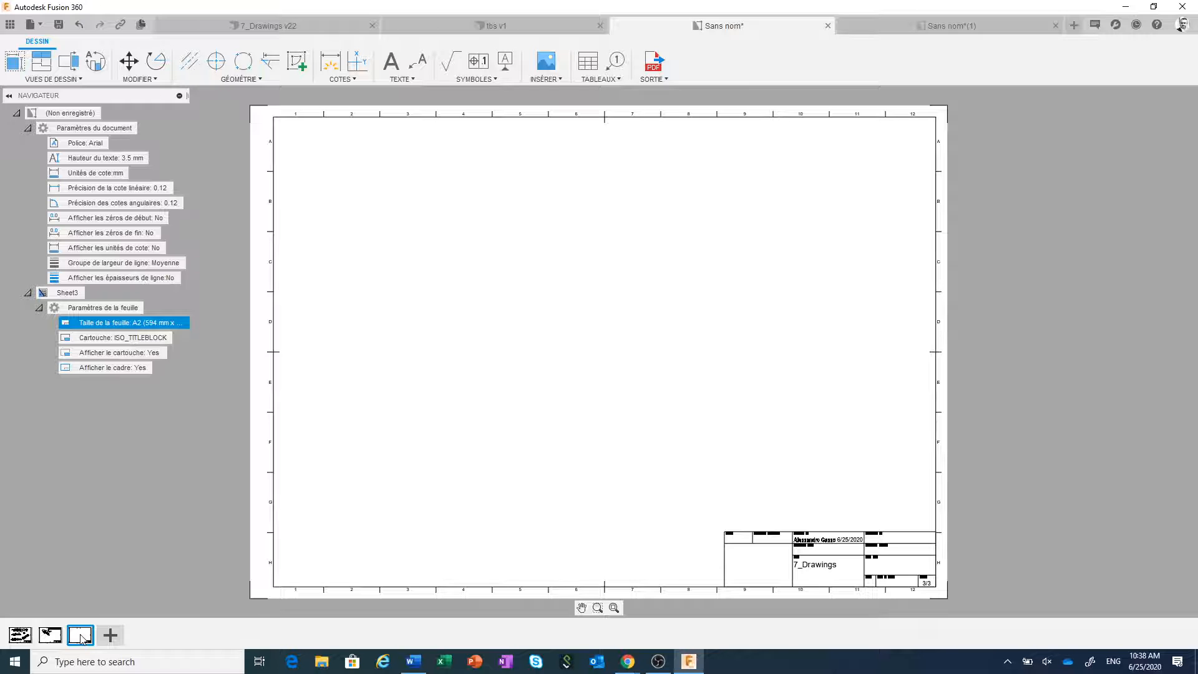
pyautogui.click(18, 61)
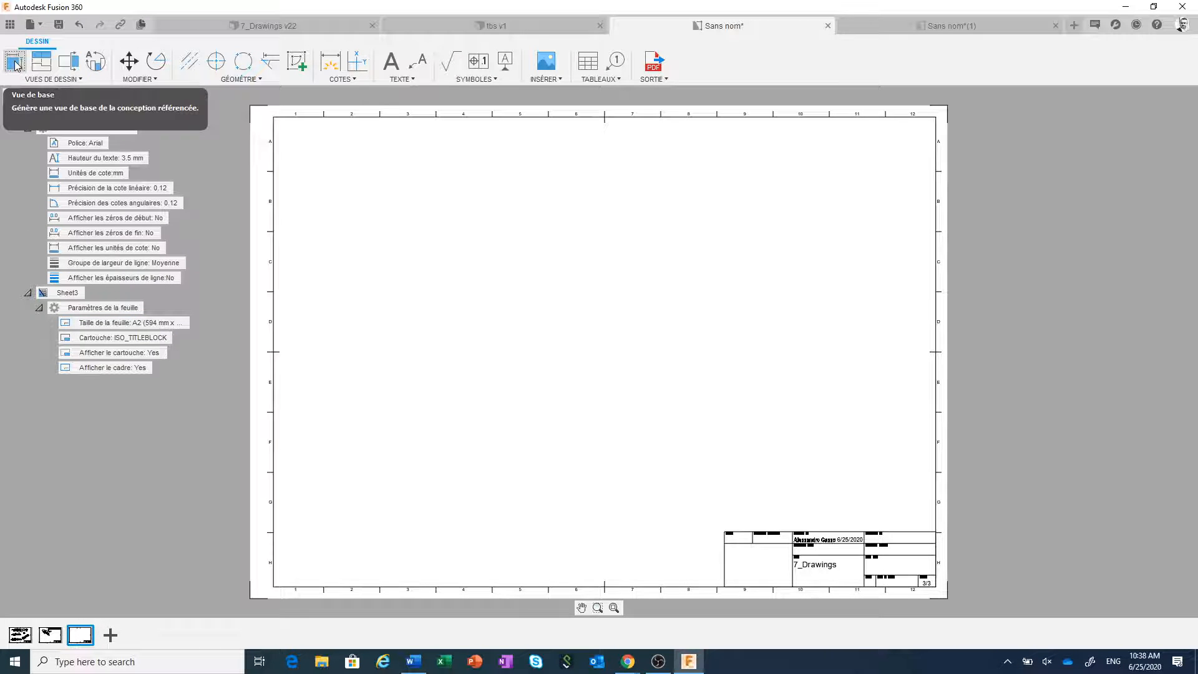
pyautogui.click(17, 63)
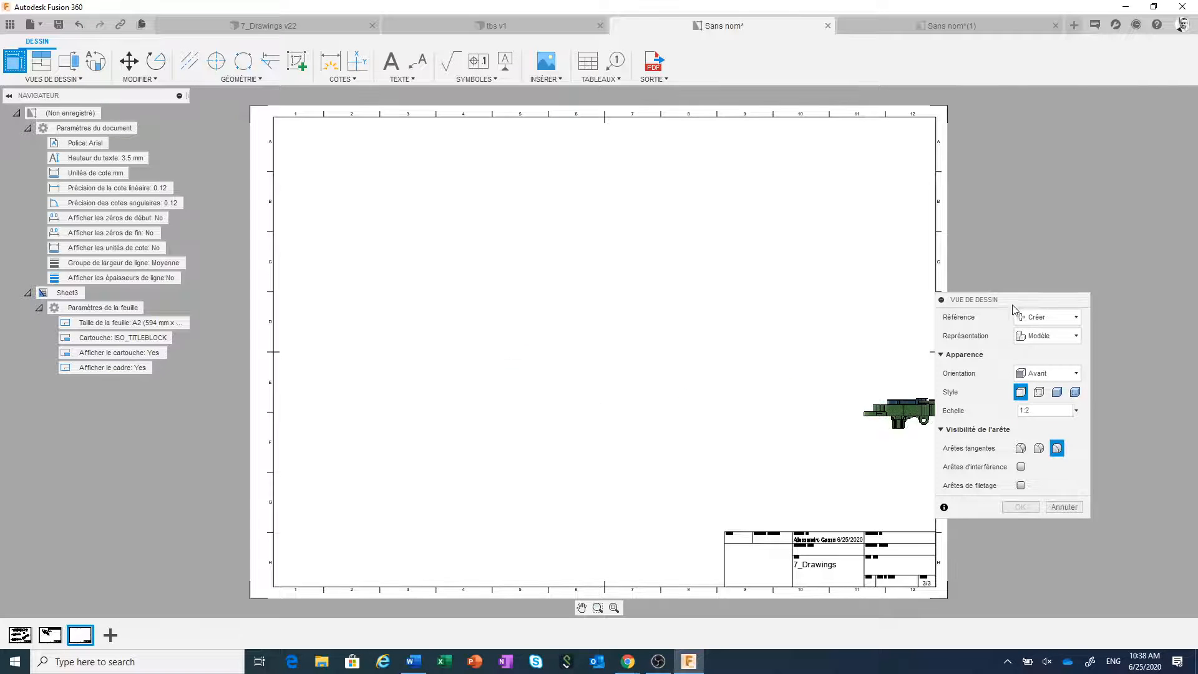
pyautogui.moveTo(1016, 303); pyautogui.dragTo(763, 154)
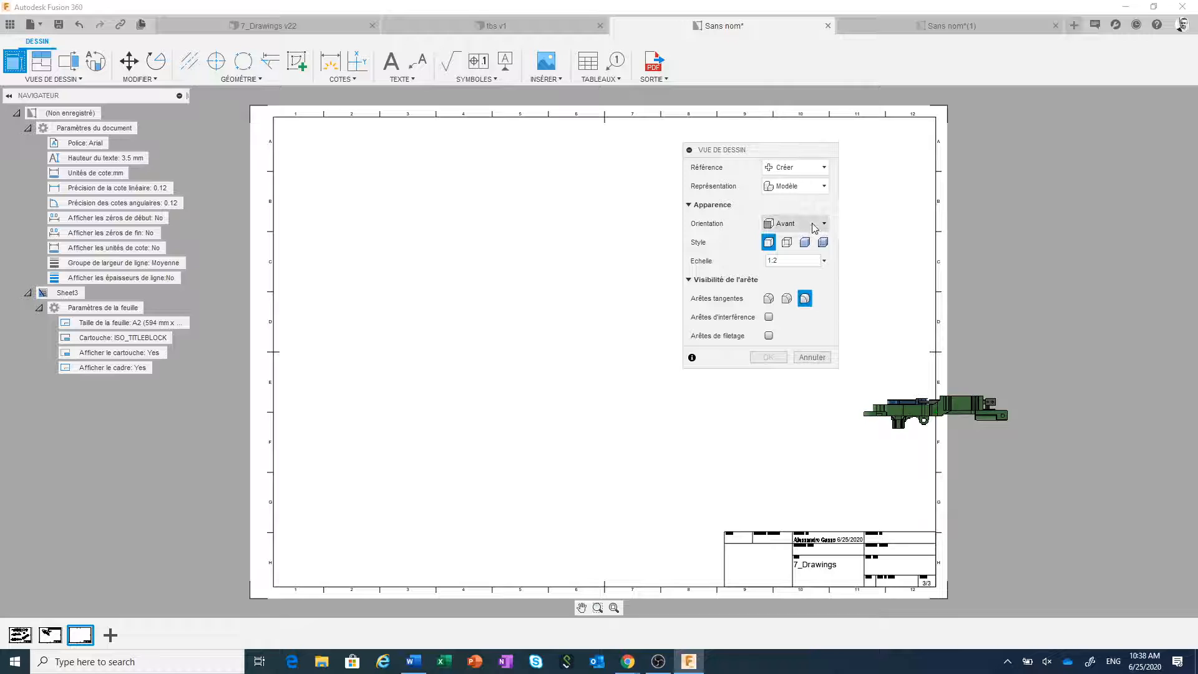
pyautogui.click(824, 261)
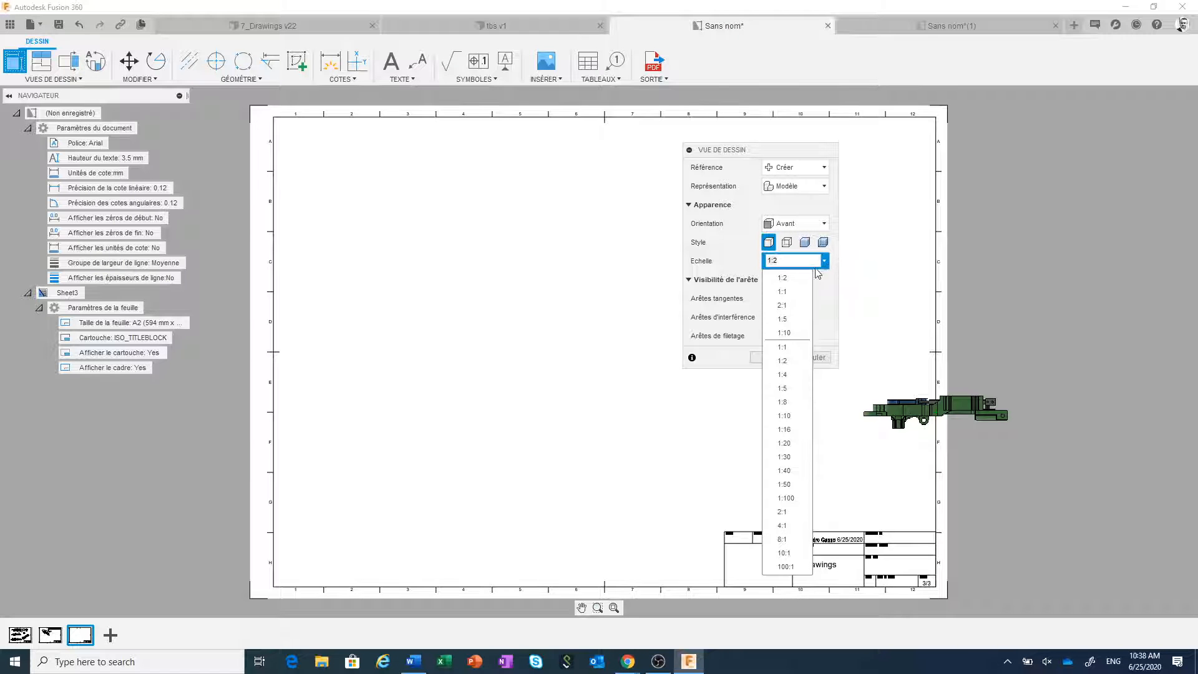
pyautogui.click(783, 292)
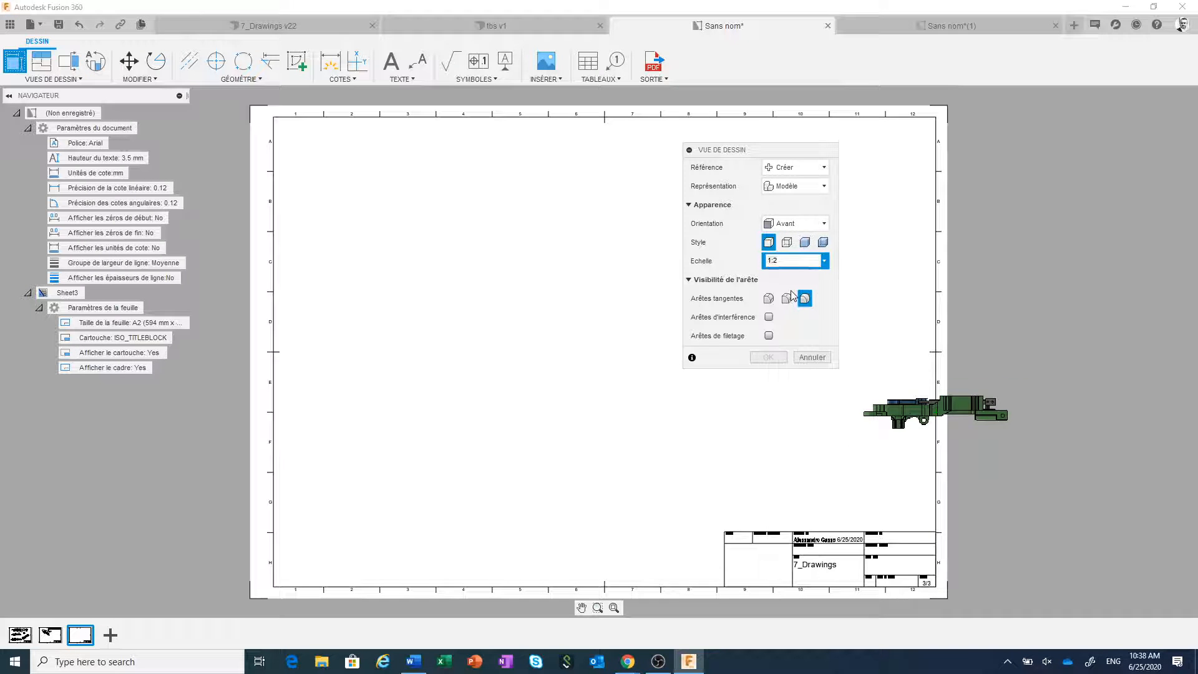
pyautogui.click(830, 228)
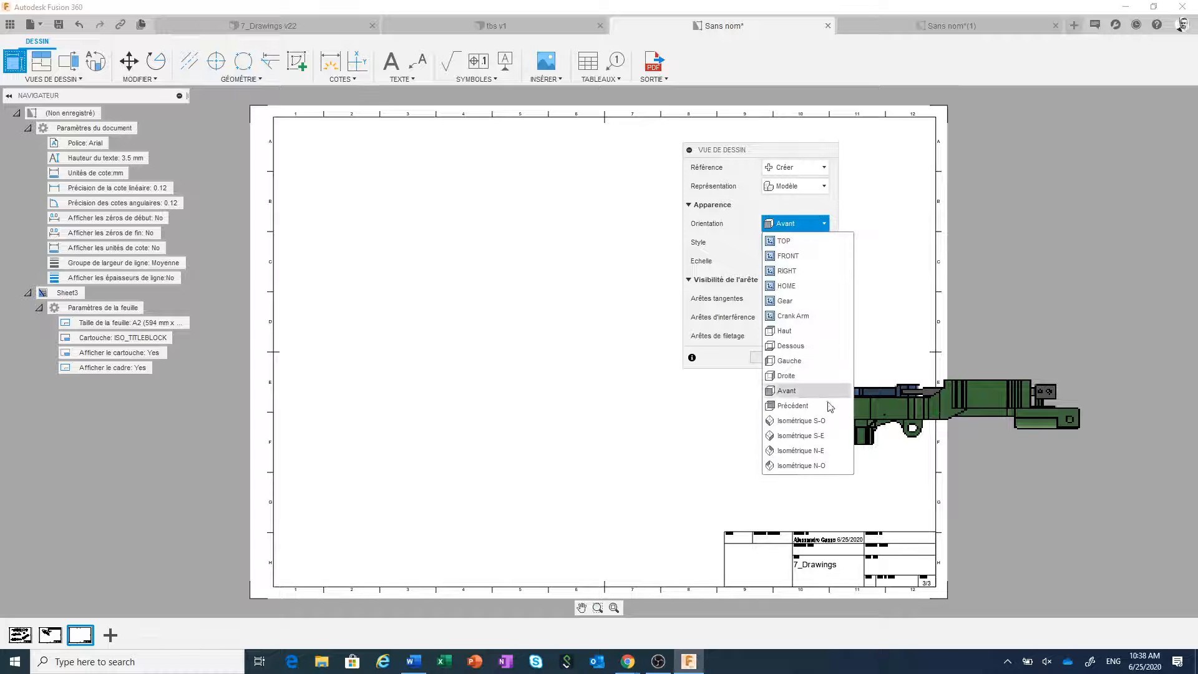
pyautogui.click(831, 454)
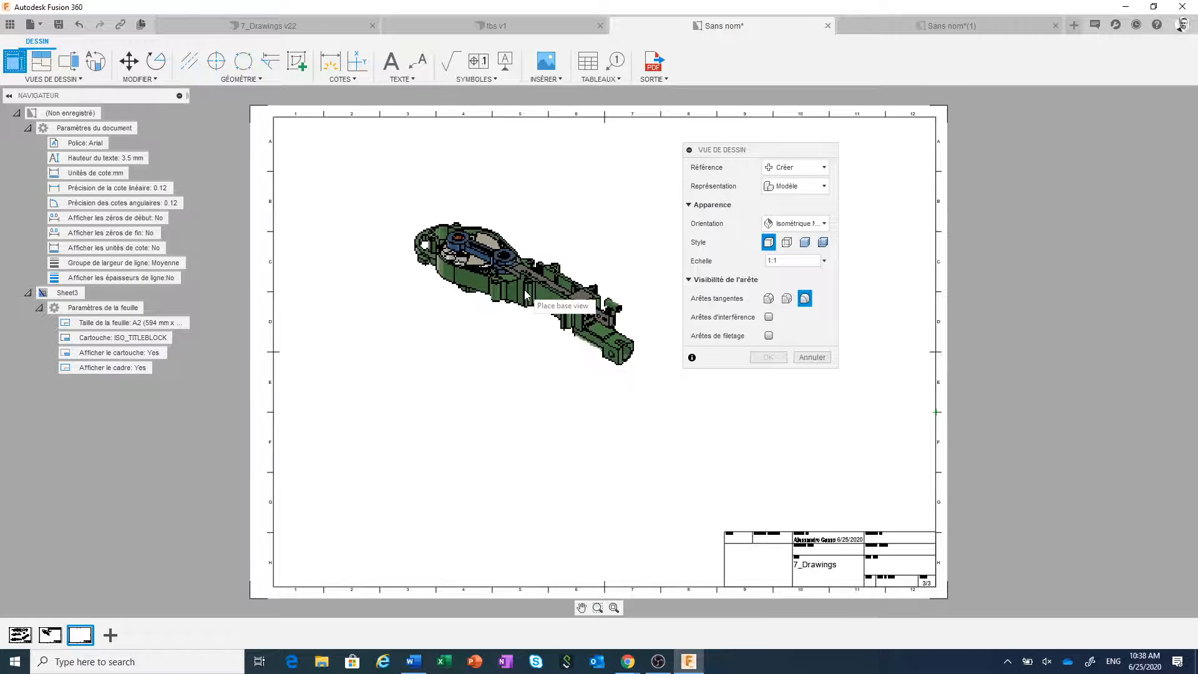
pyautogui.click(525, 295)
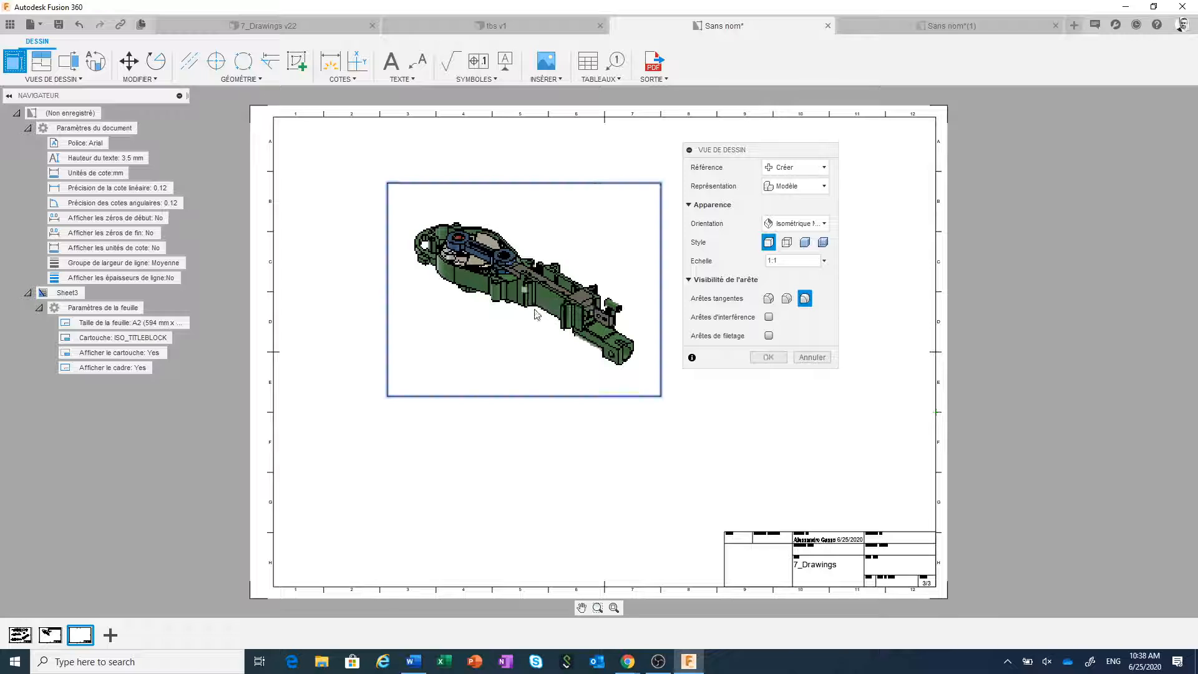
pyautogui.click(776, 358)
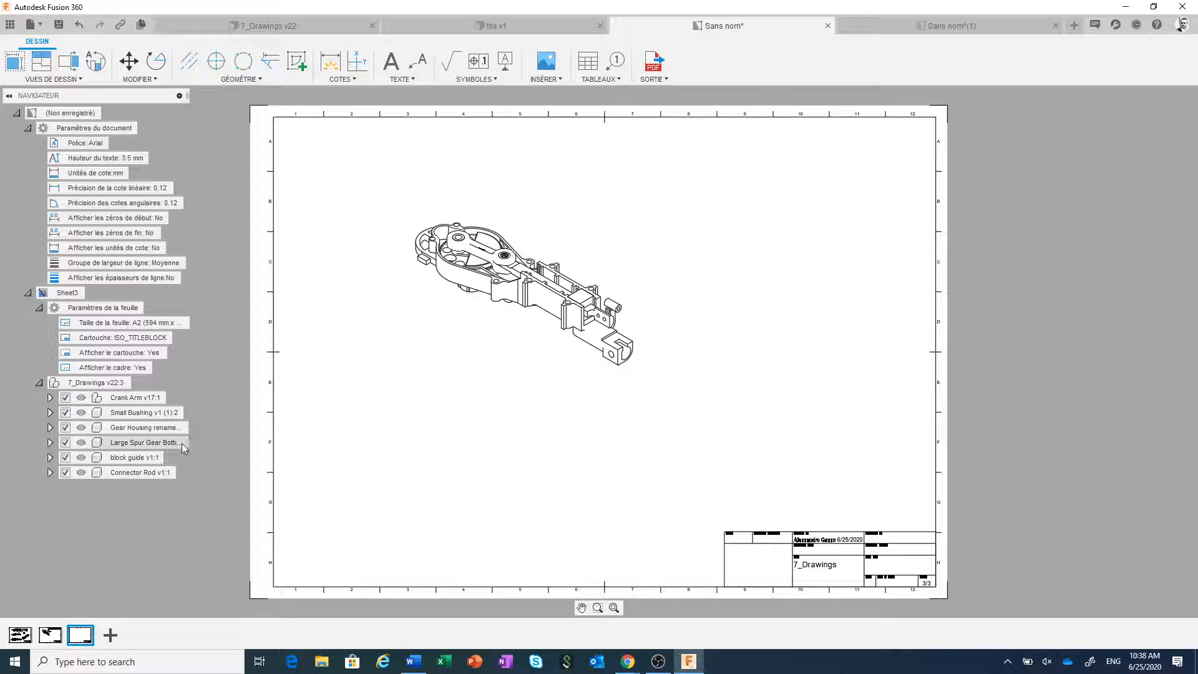
# - Try suppressing every component except Gear Housing in the isometric view, and undo it
pyautogui.click(148, 428)
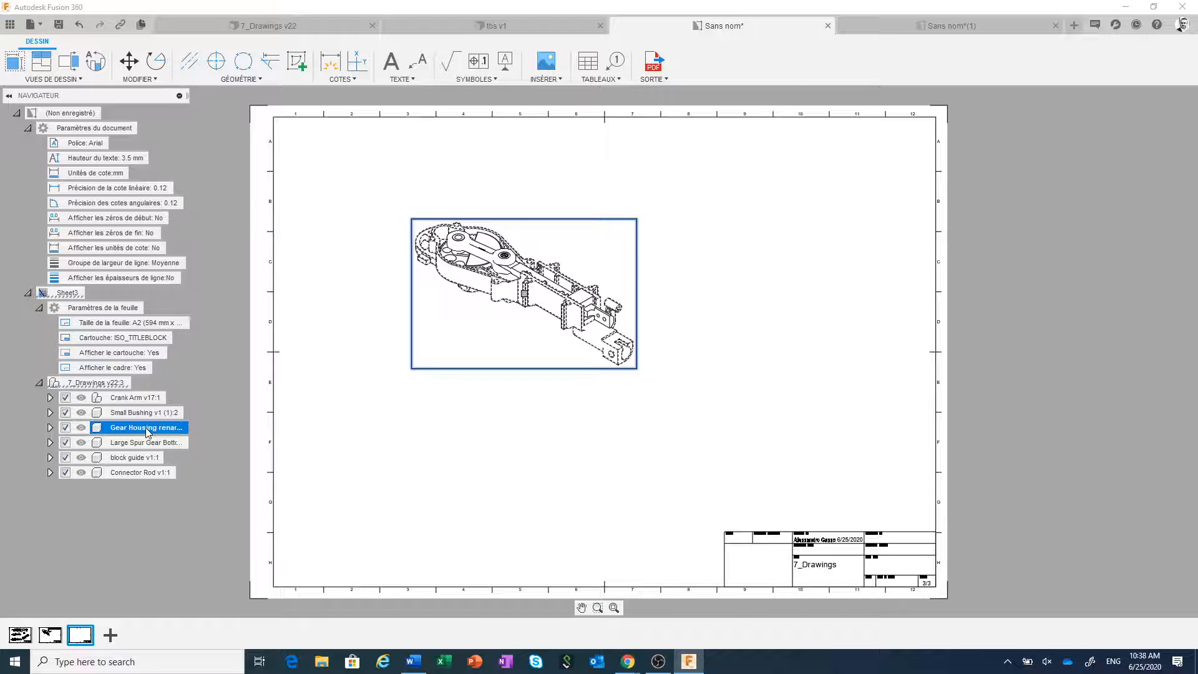
pyautogui.rightClick(148, 431)
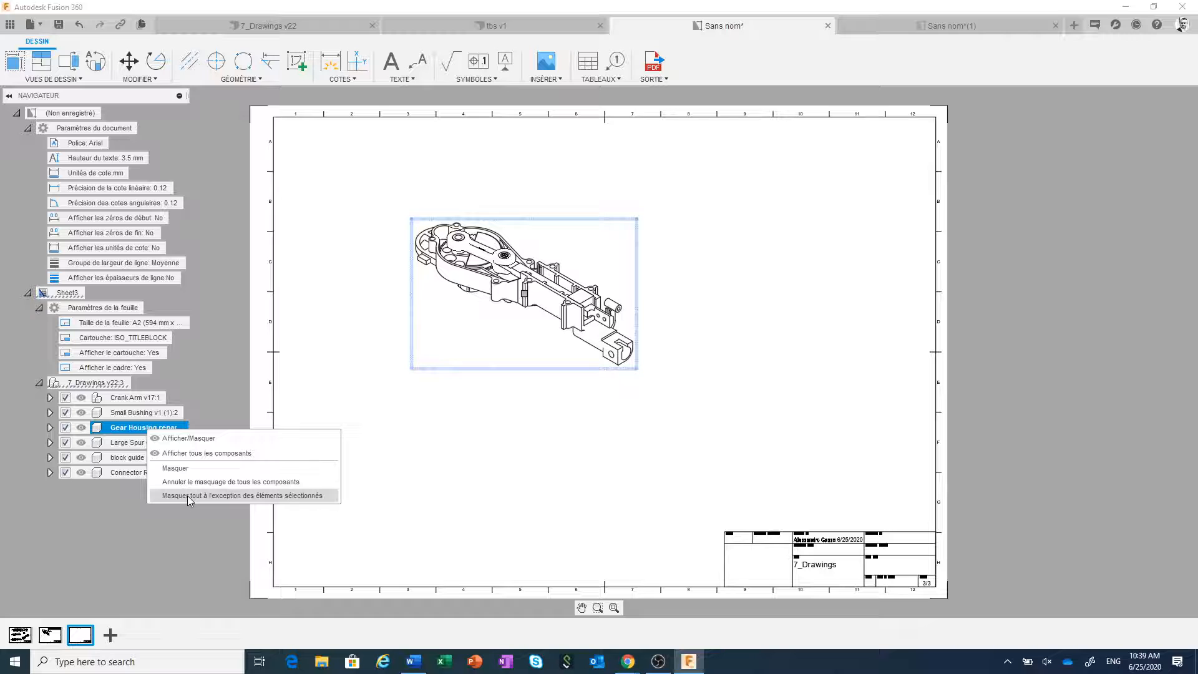
pyautogui.click(187, 495)
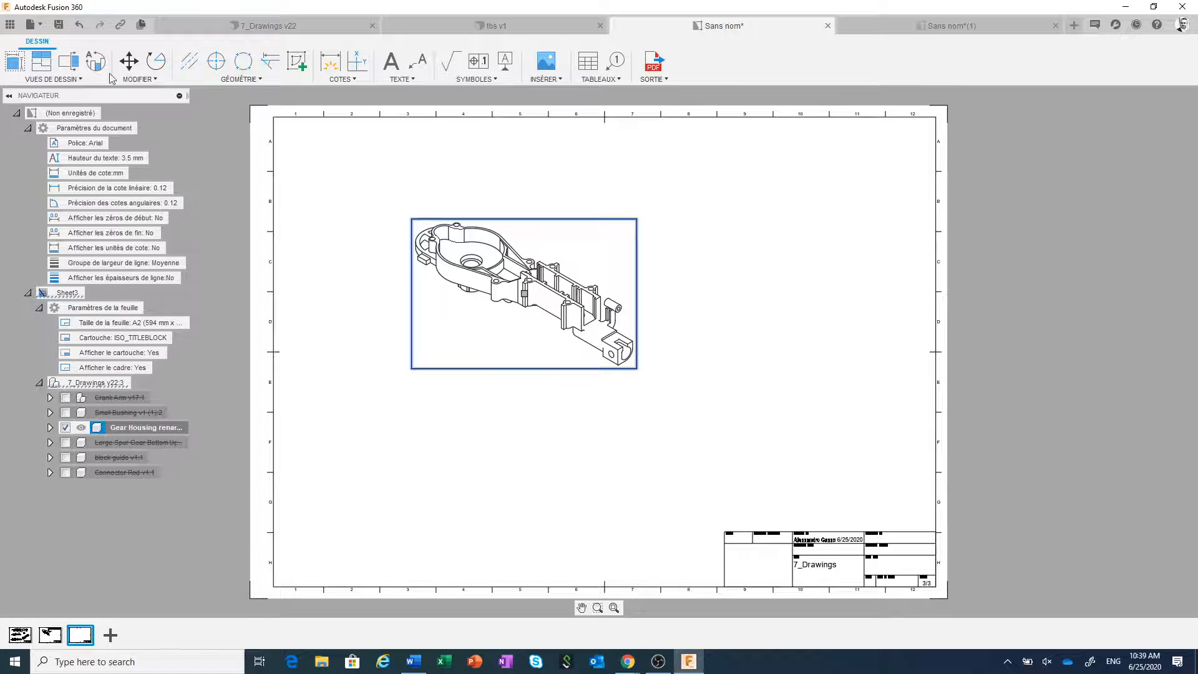
pyautogui.click(79, 28)
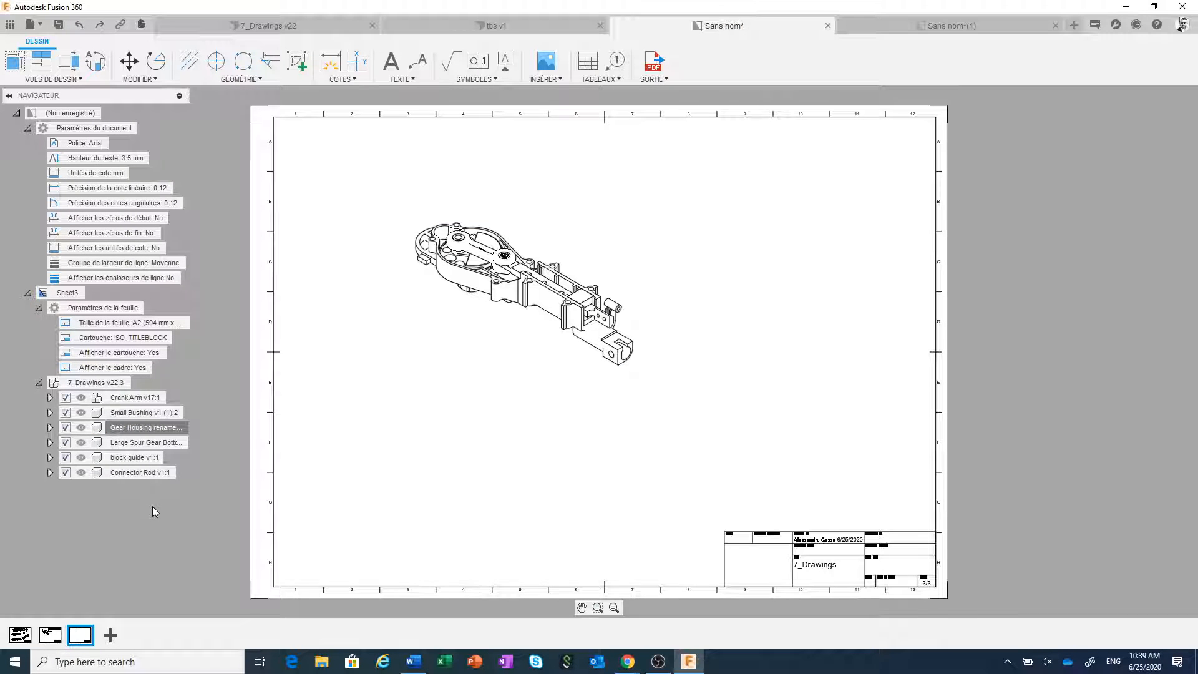
# - Try suppressing Small Bushing, Large Spur Gear and block guide individually in the isometric view, and restore them
pyautogui.click(100, 413)
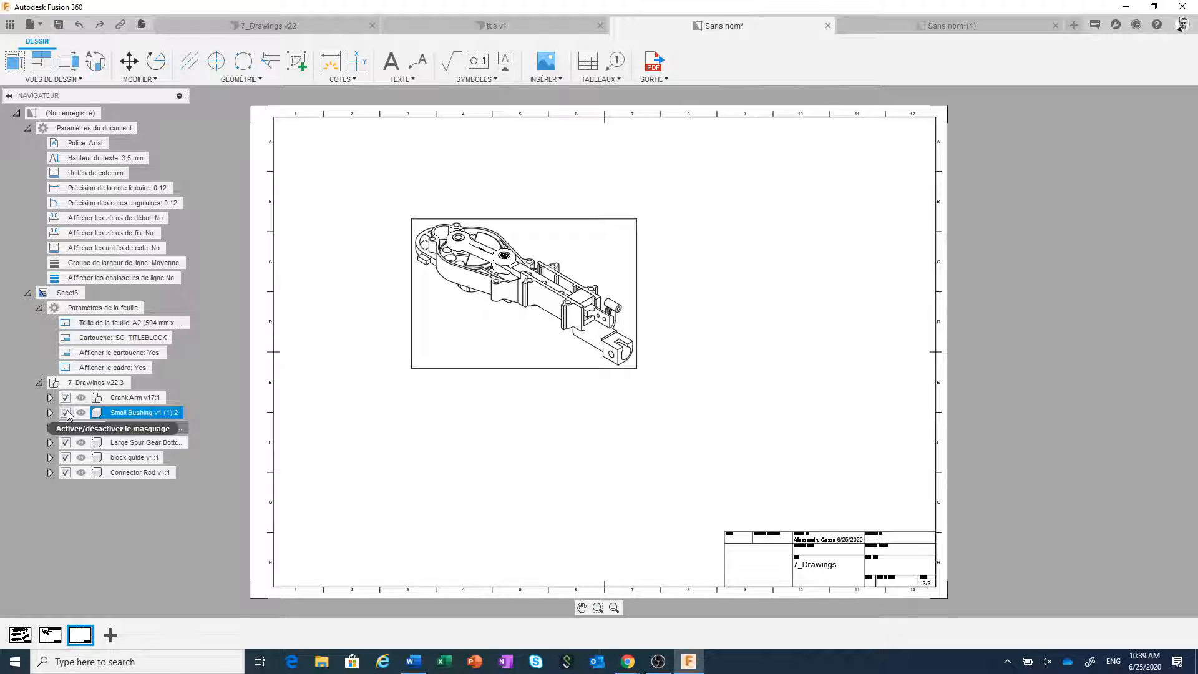
pyautogui.click(65, 412)
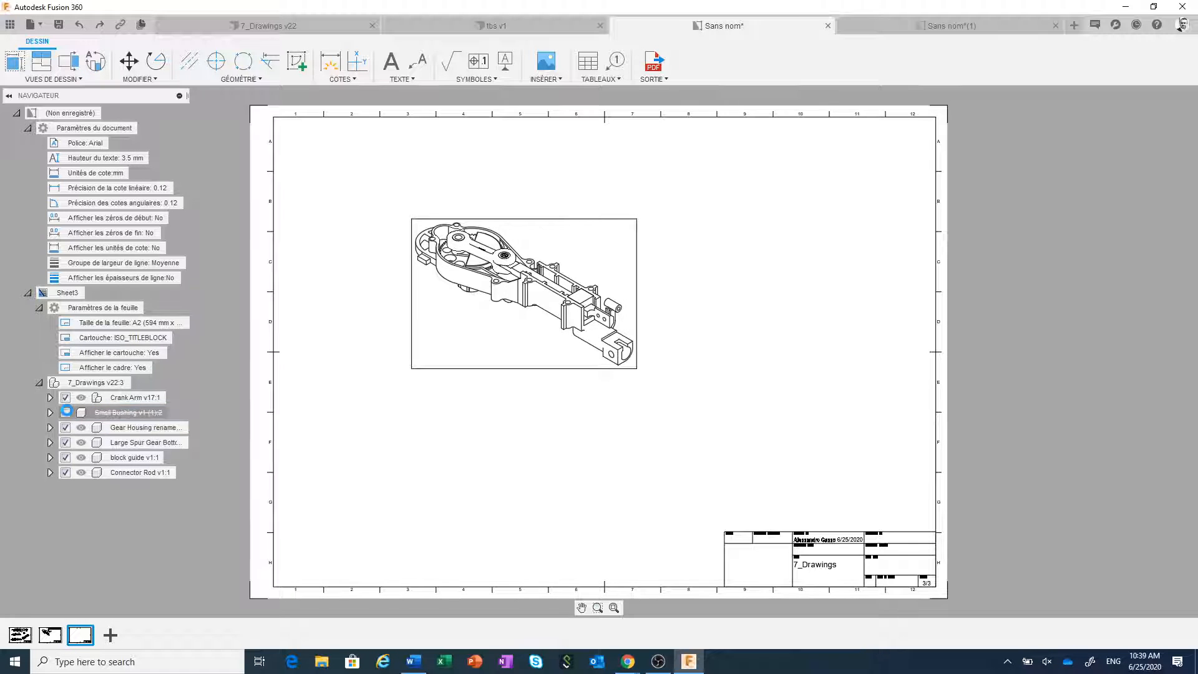
pyautogui.click(65, 443)
pyautogui.click(66, 457)
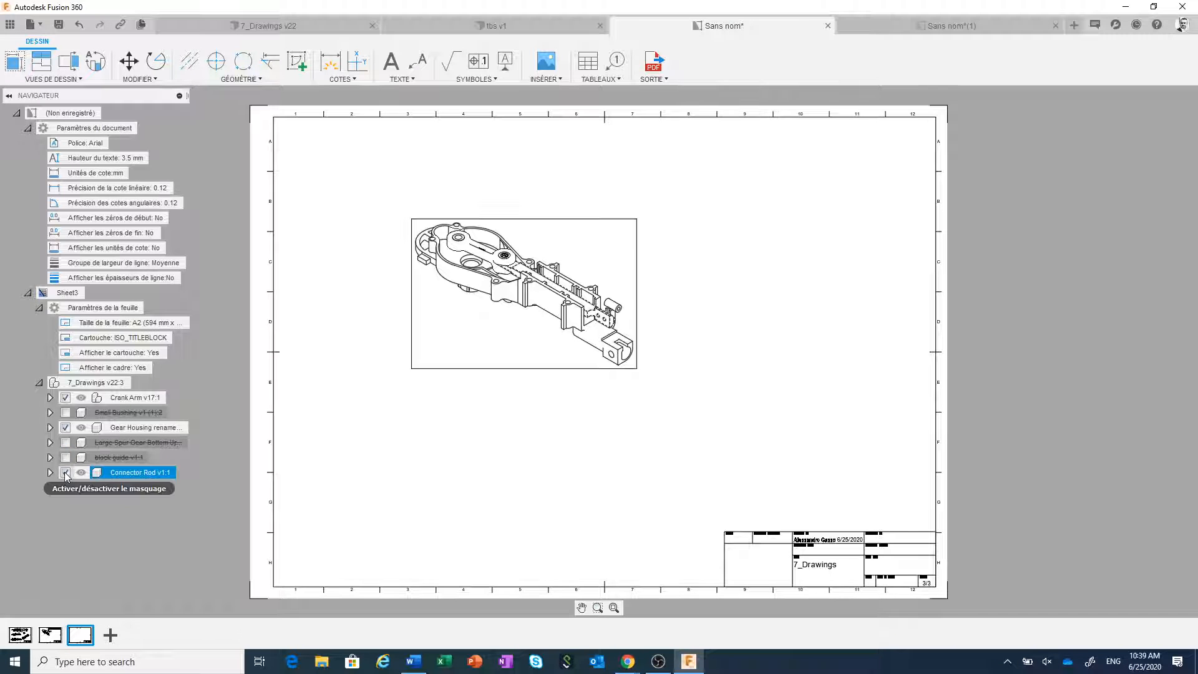
pyautogui.click(65, 458)
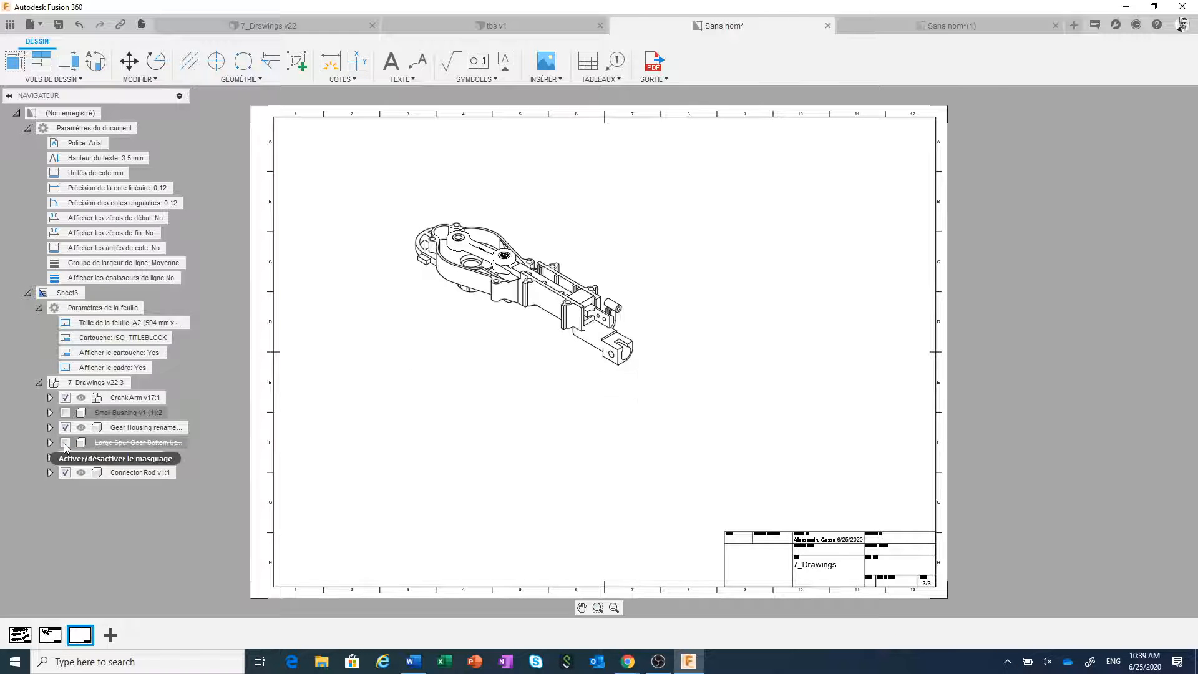
pyautogui.click(66, 443)
pyautogui.click(65, 412)
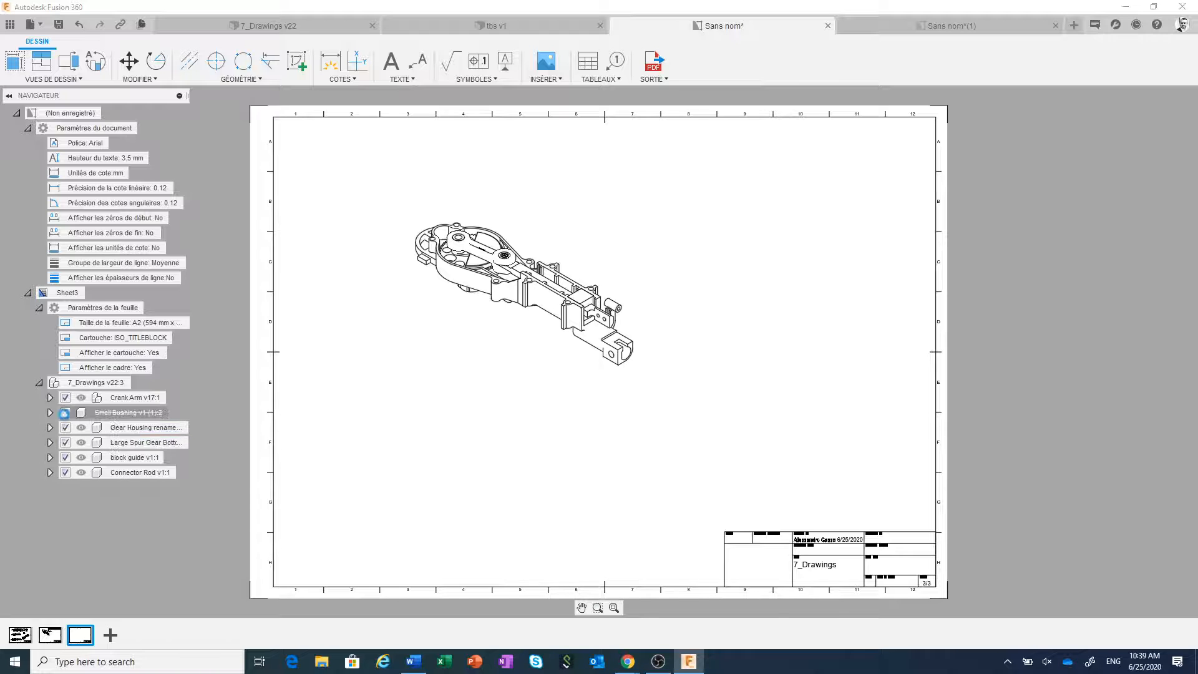
# - Suppress every component except Gear Housing in Sheet3's isometric view
pyautogui.click(144, 428)
pyautogui.rightClick(144, 428)
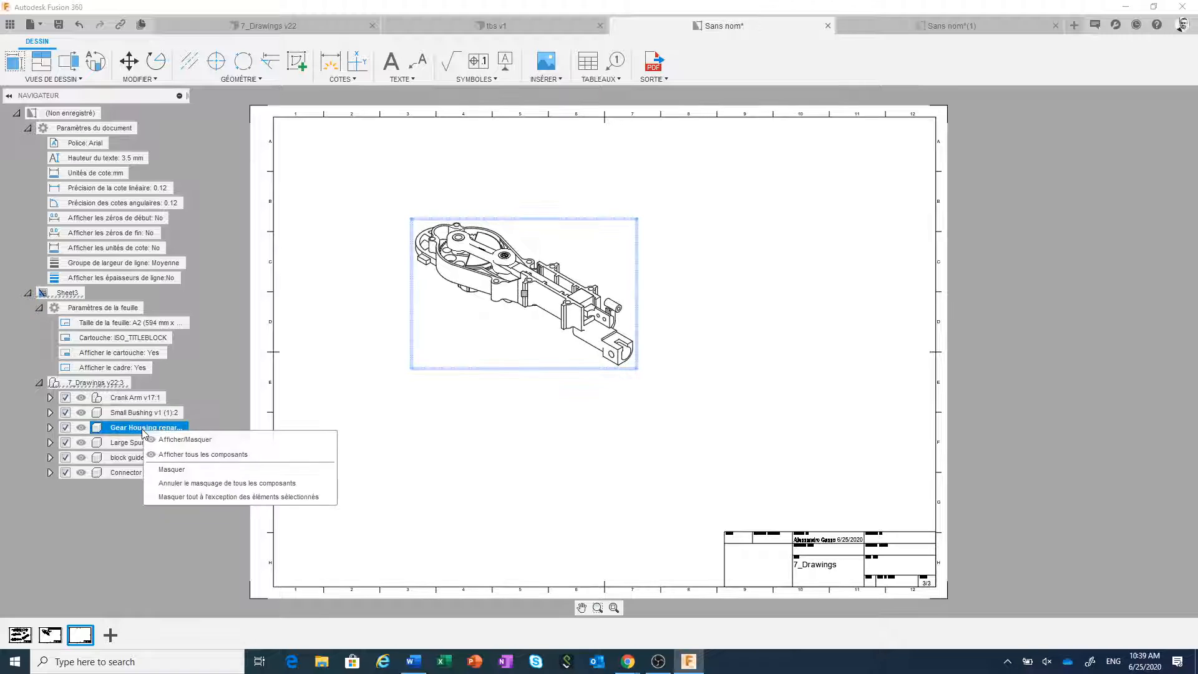
pyautogui.click(187, 497)
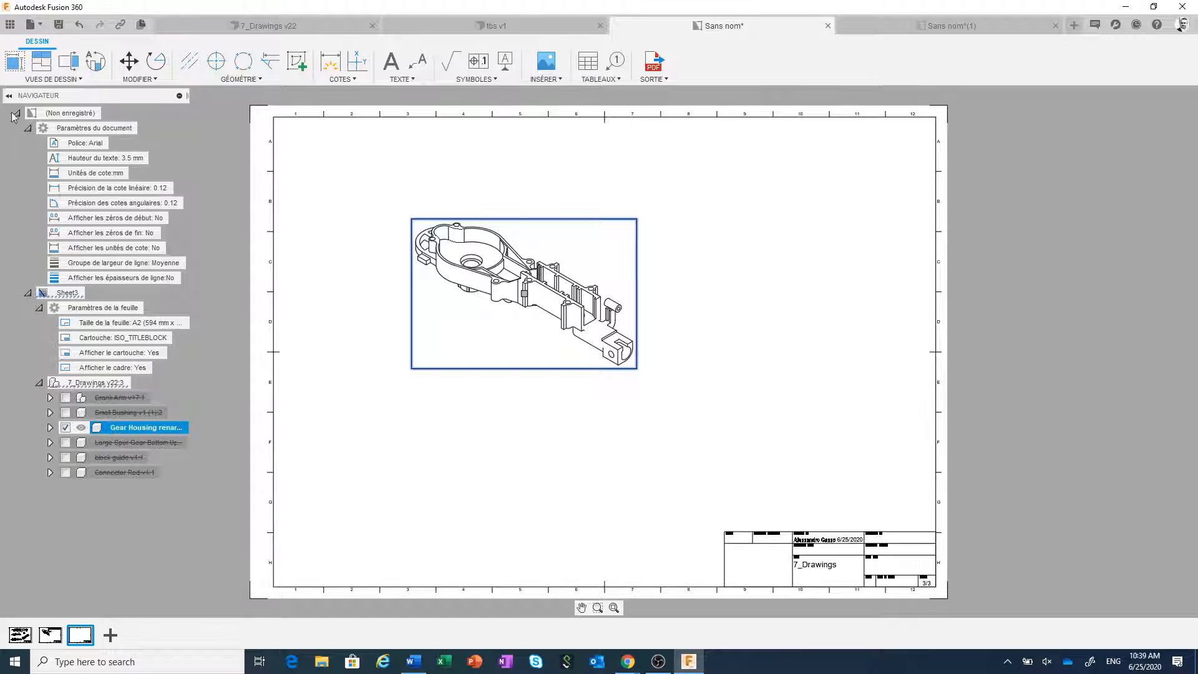
# - Place another north-east isometric base view at 1:1 below the first, and suppress all its components except Large Spur Gear
pyautogui.click(12, 62)
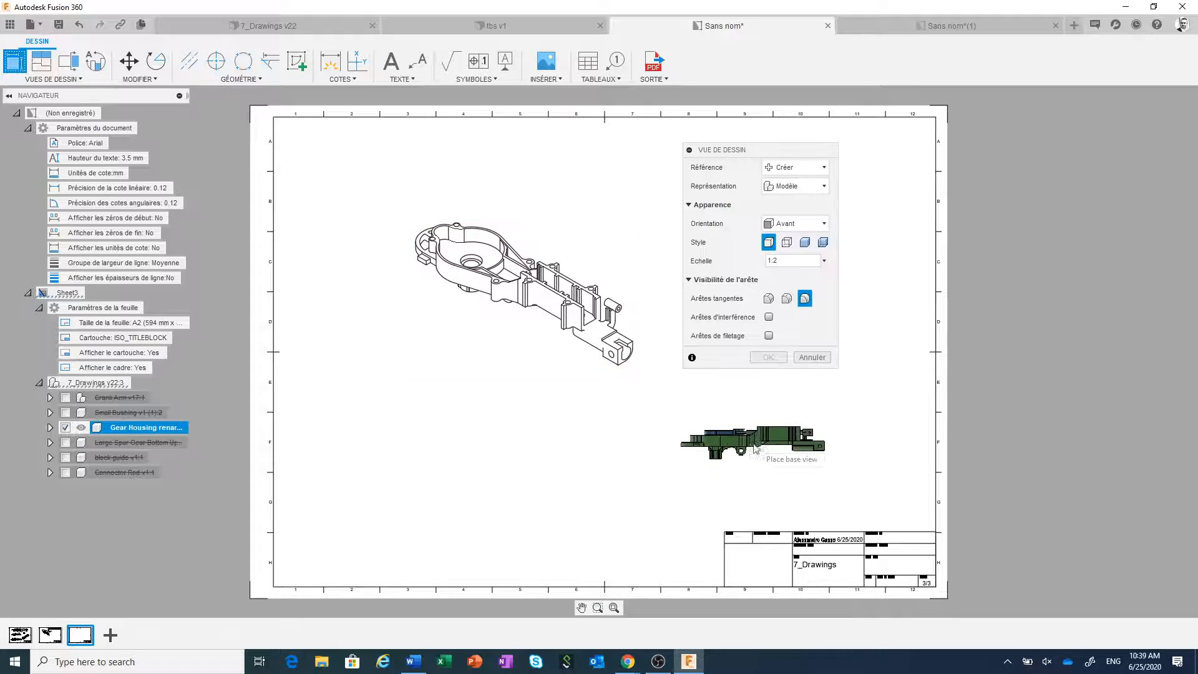
pyautogui.click(817, 223)
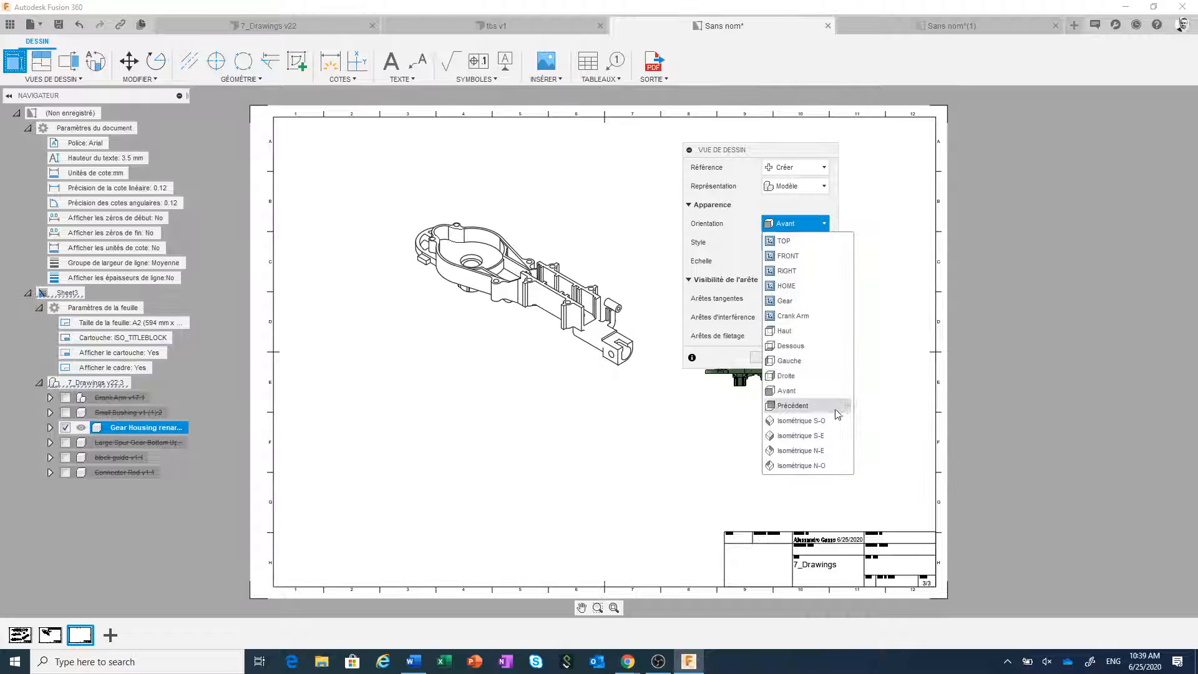
pyautogui.click(824, 454)
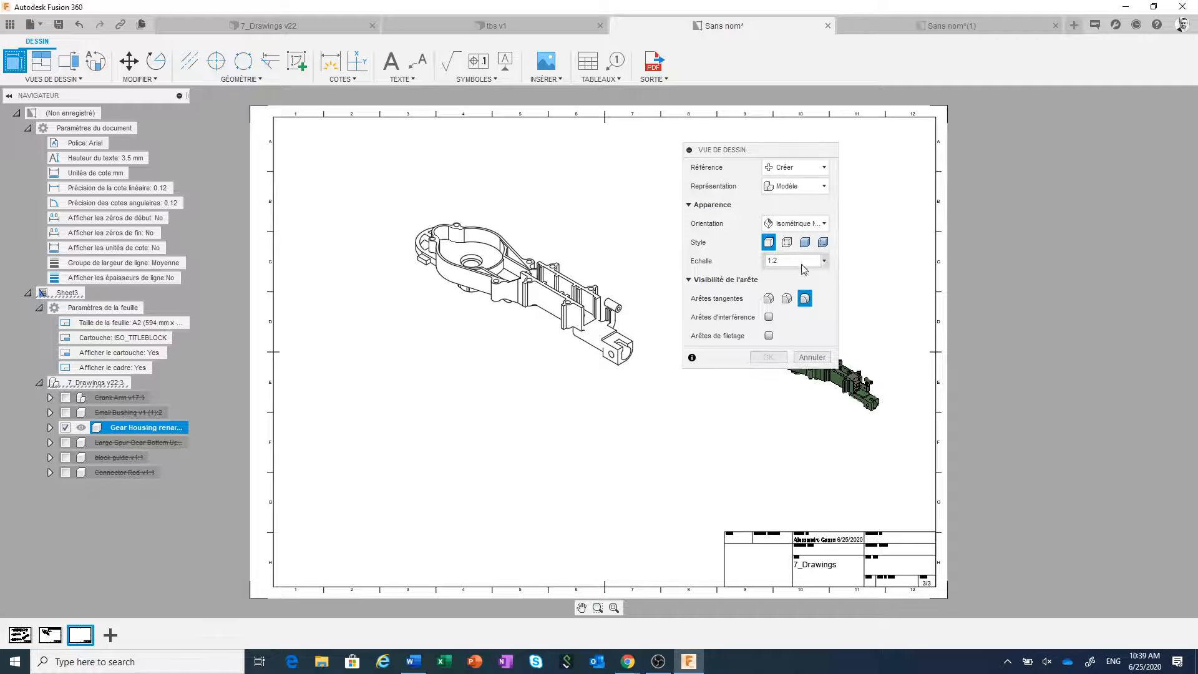
pyautogui.click(822, 262)
pyautogui.click(802, 284)
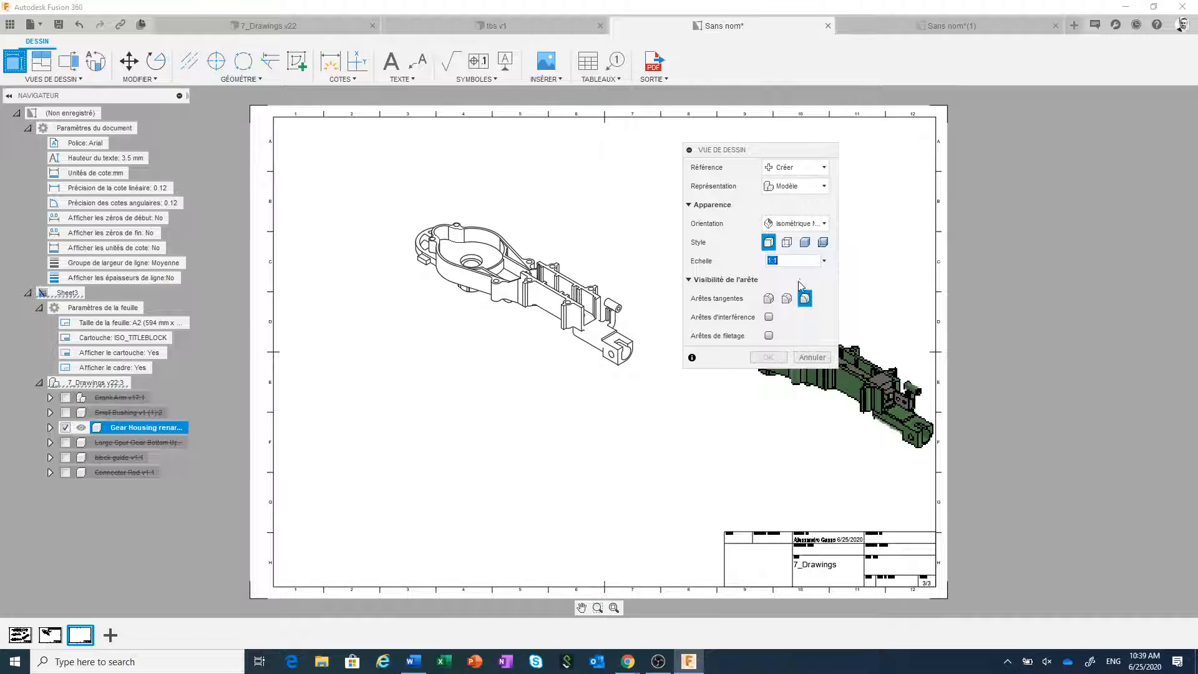
pyautogui.click(490, 439)
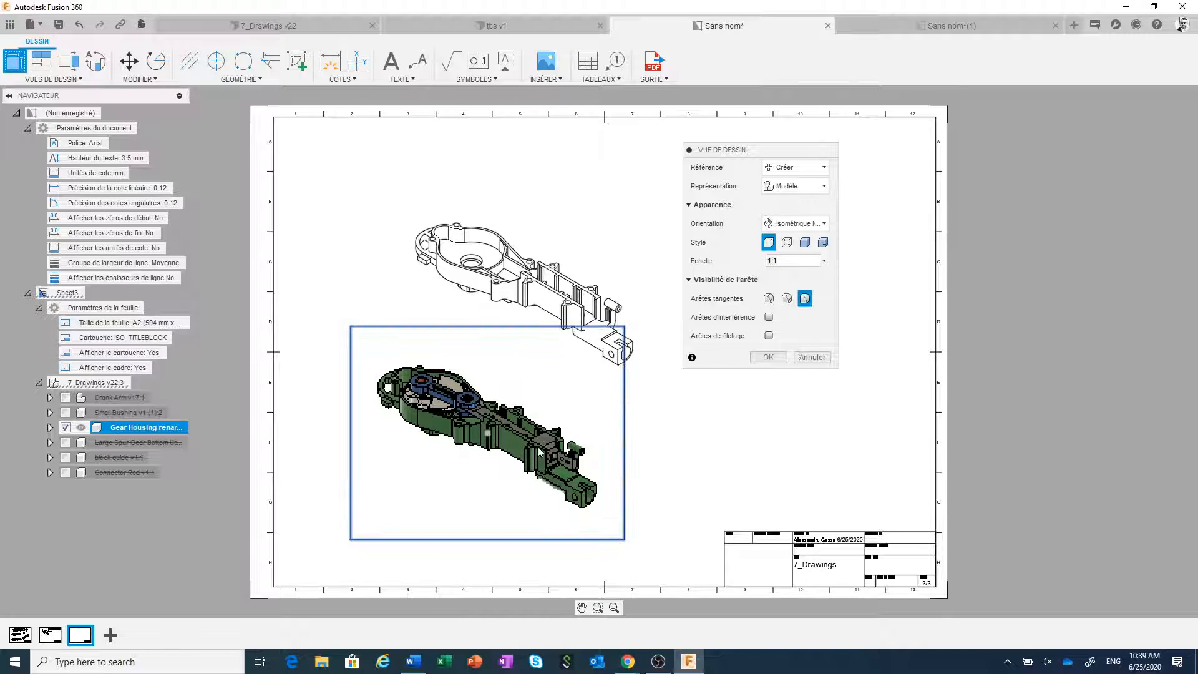
pyautogui.click(784, 357)
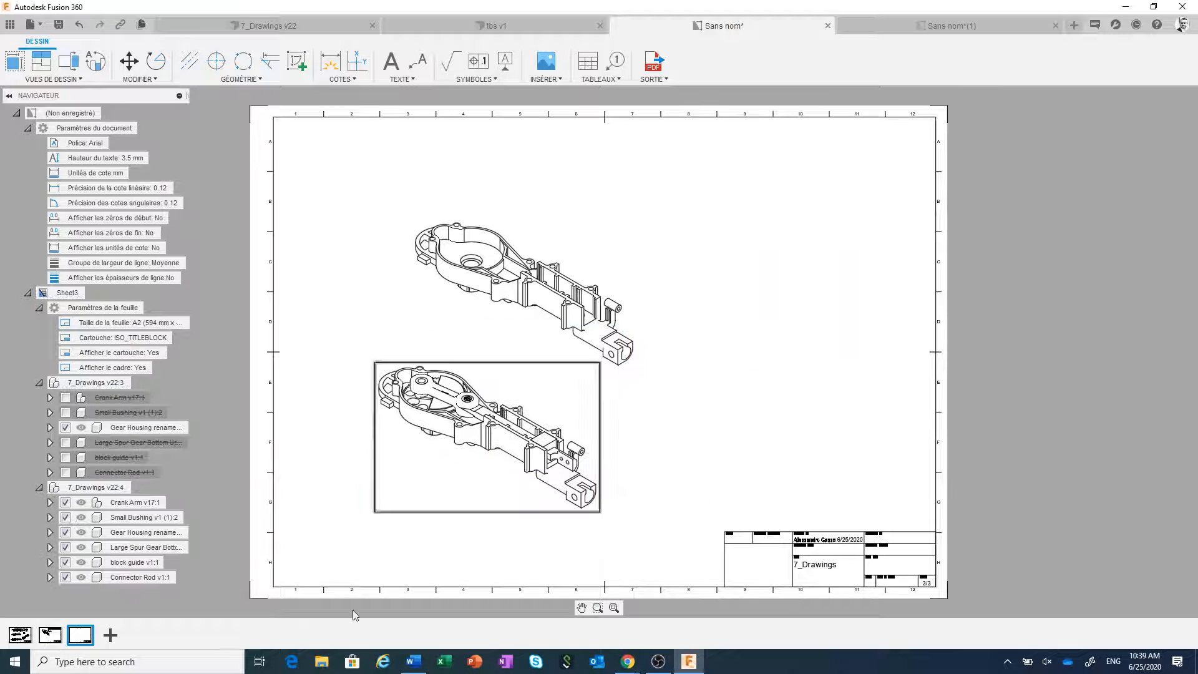
pyautogui.rightClick(151, 553)
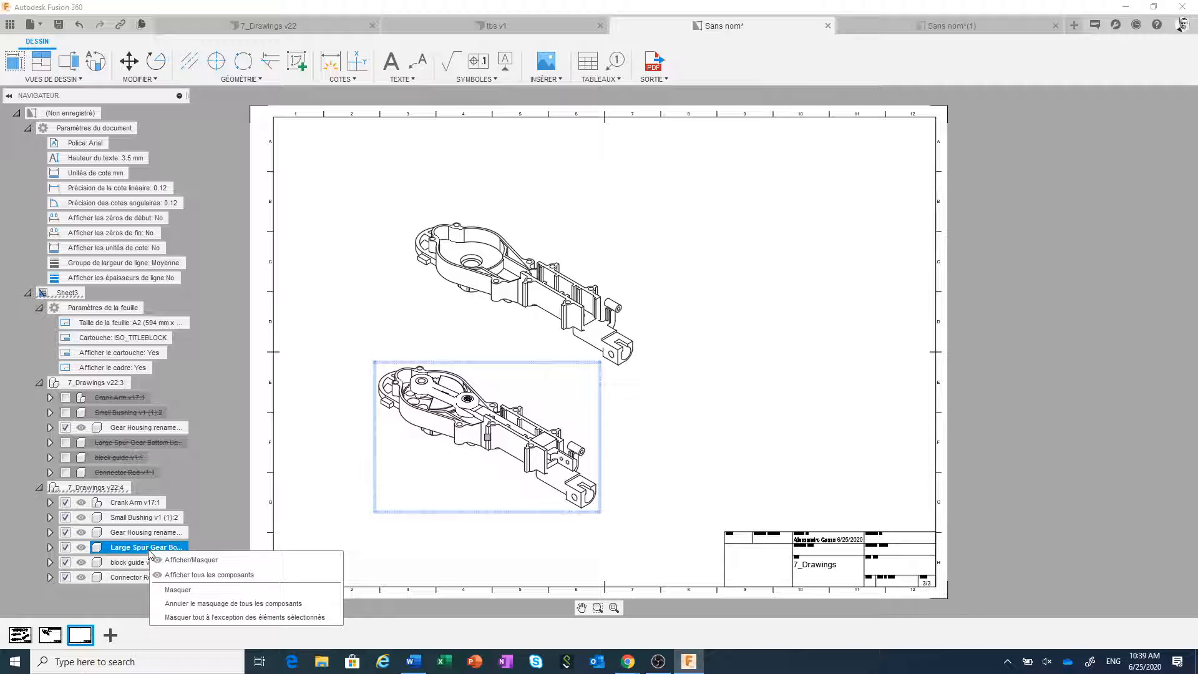
pyautogui.click(190, 617)
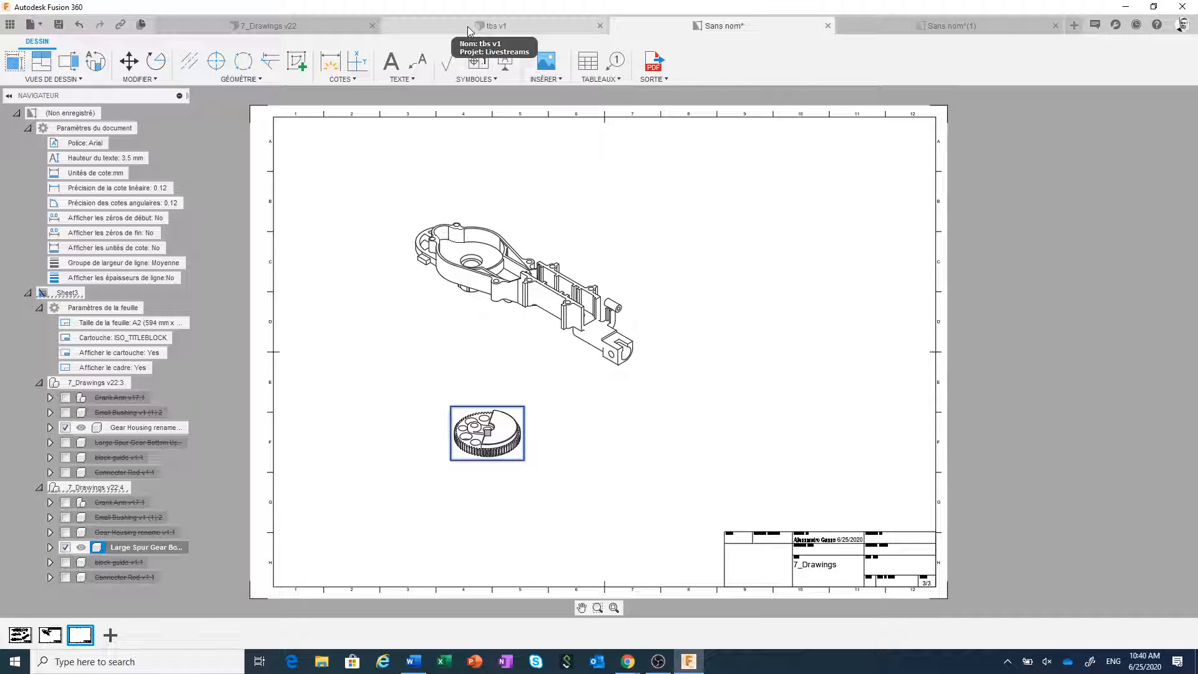
# - Switch to the 7_Drawings design and set up a drawing from the design that contains only the Connector Rod component
pyautogui.click(324, 21)
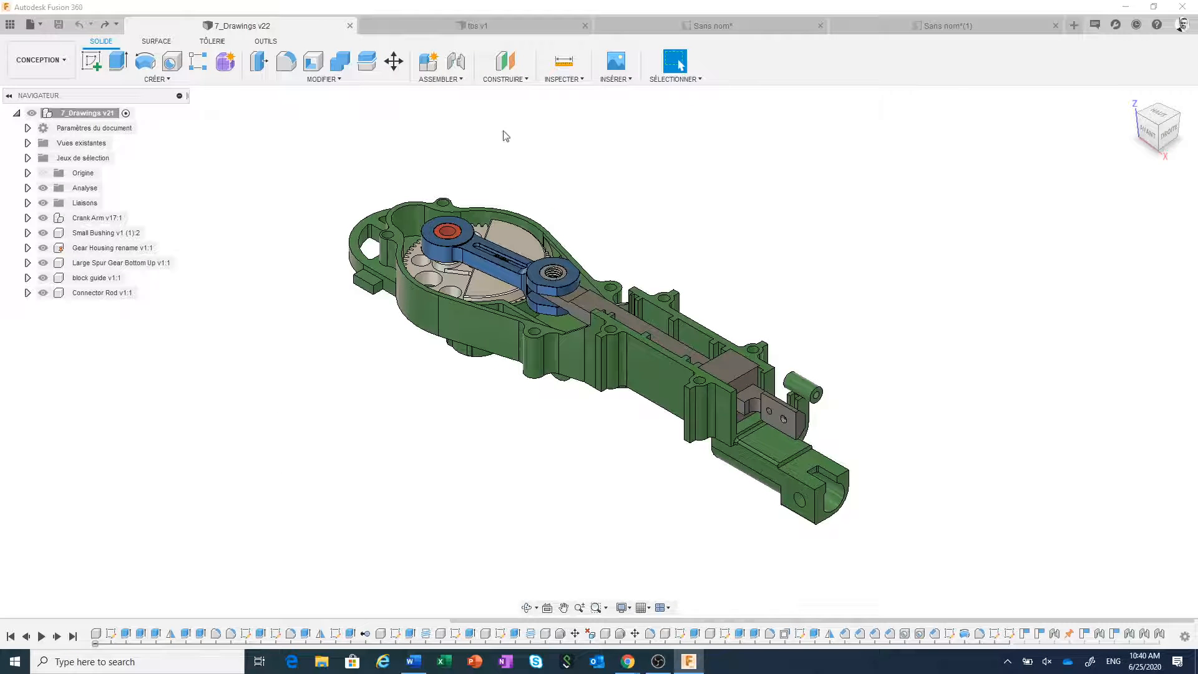
pyautogui.click(45, 64)
pyautogui.moveTo(64, 223)
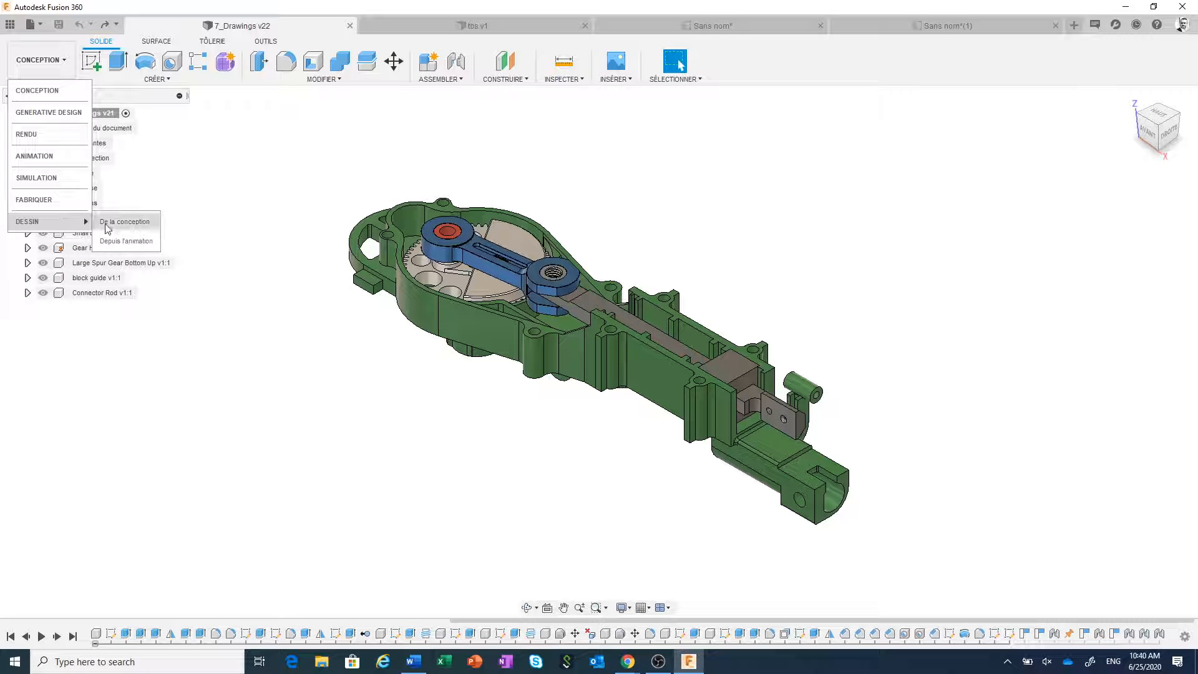
pyautogui.click(108, 224)
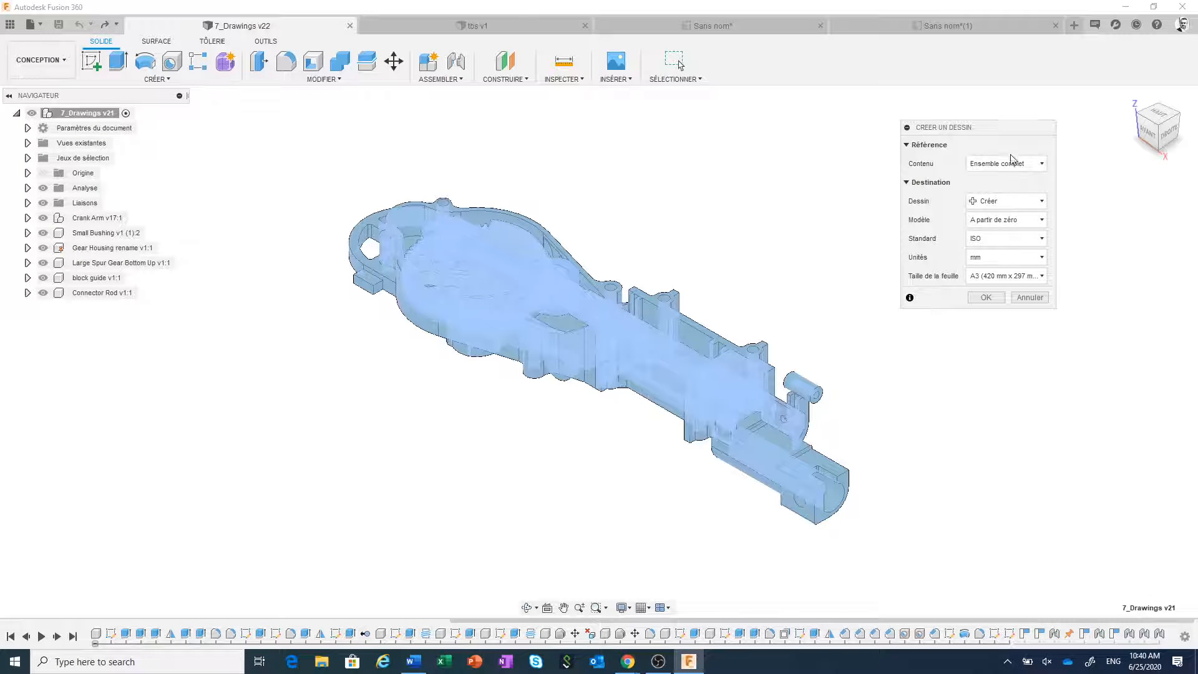
pyautogui.click(1011, 160)
pyautogui.click(1005, 208)
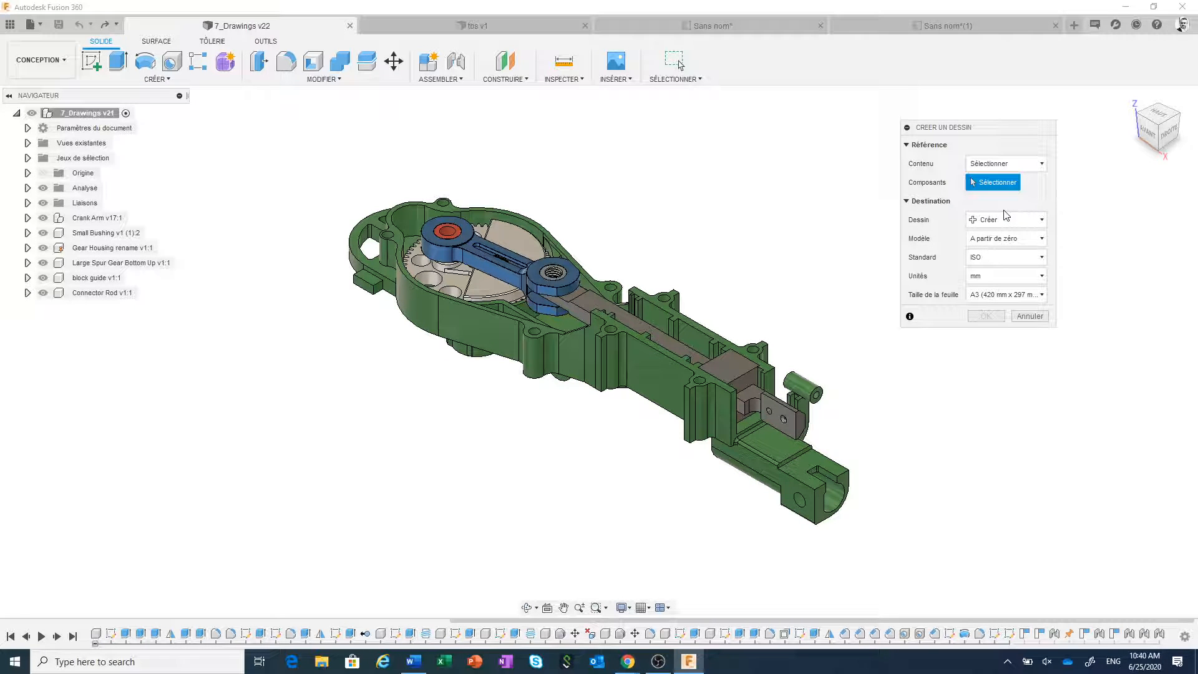
pyautogui.click(685, 354)
pyautogui.click(678, 351)
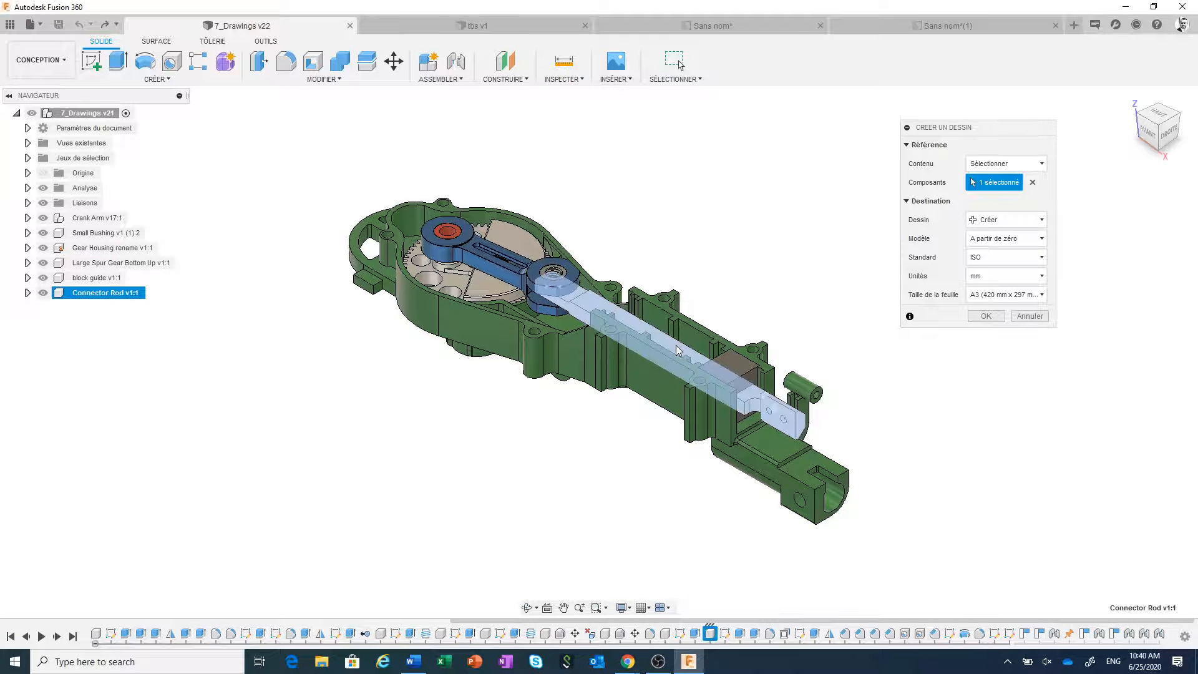
# - Try to create the Connector Rod drawing in the existing Sans nom drawing on Sheet3
pyautogui.click(1037, 221)
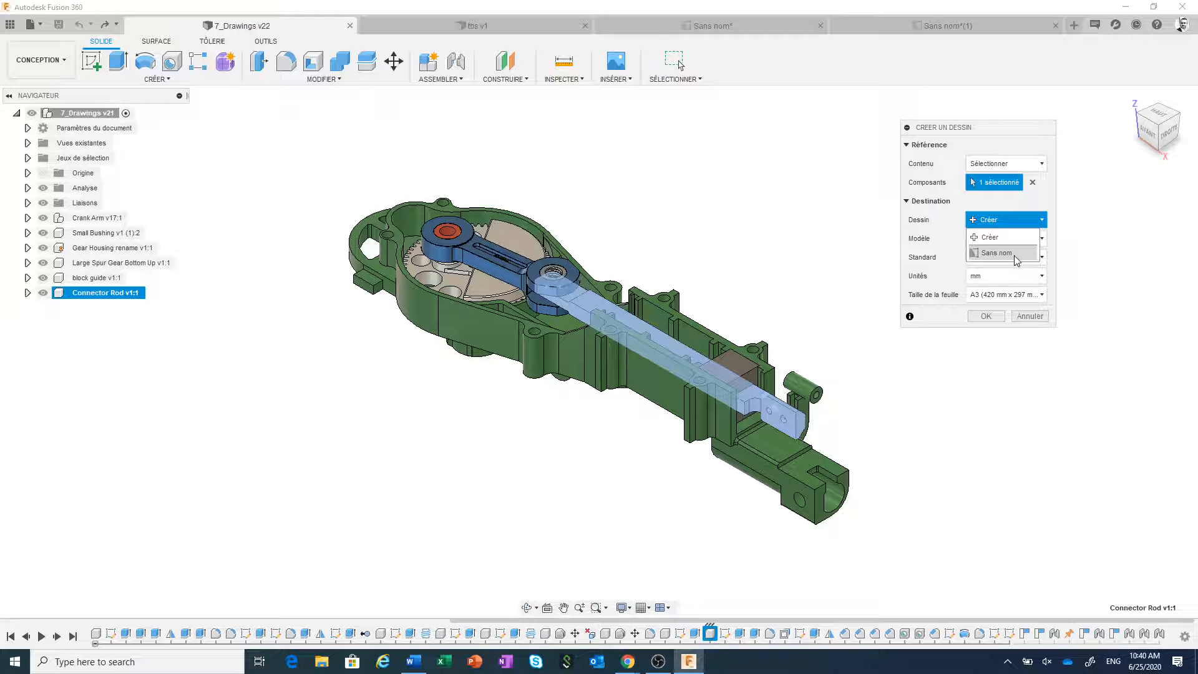
pyautogui.click(998, 252)
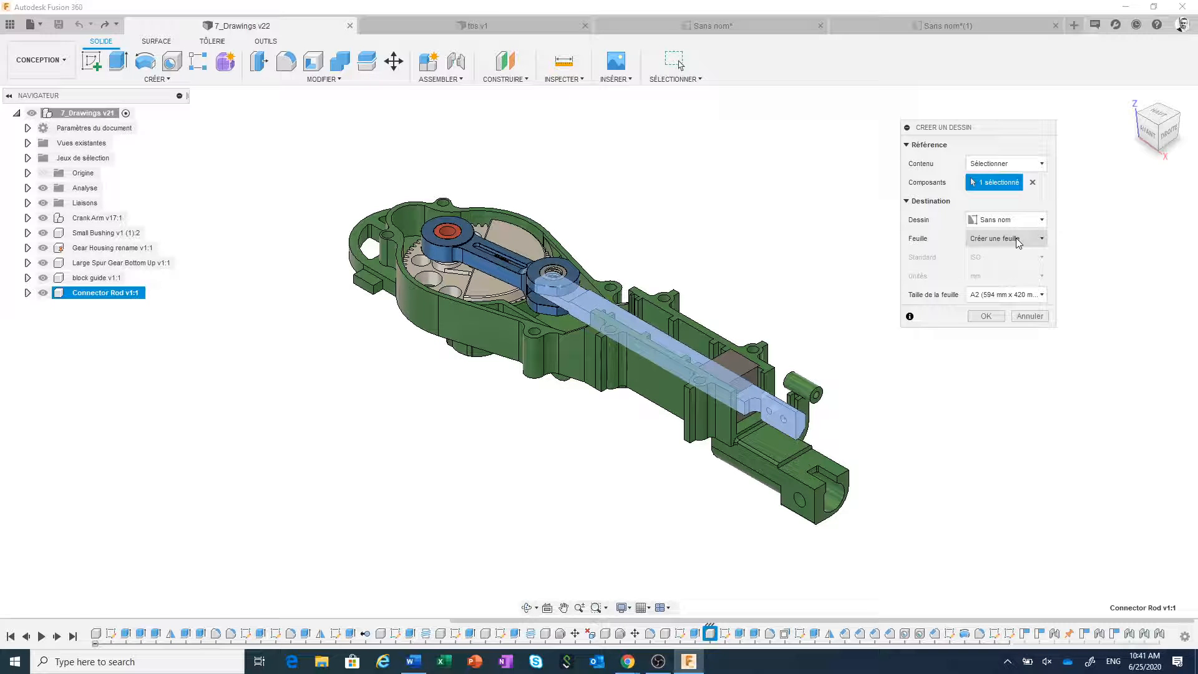
pyautogui.click(1019, 240)
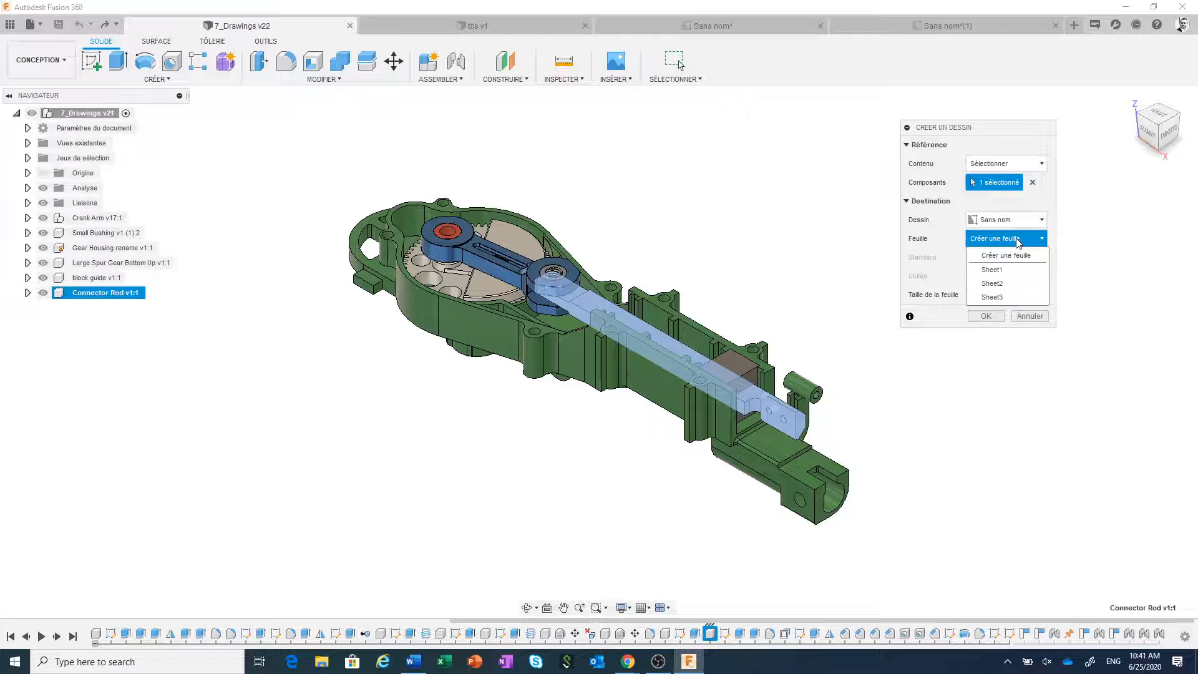
pyautogui.click(998, 297)
pyautogui.click(990, 318)
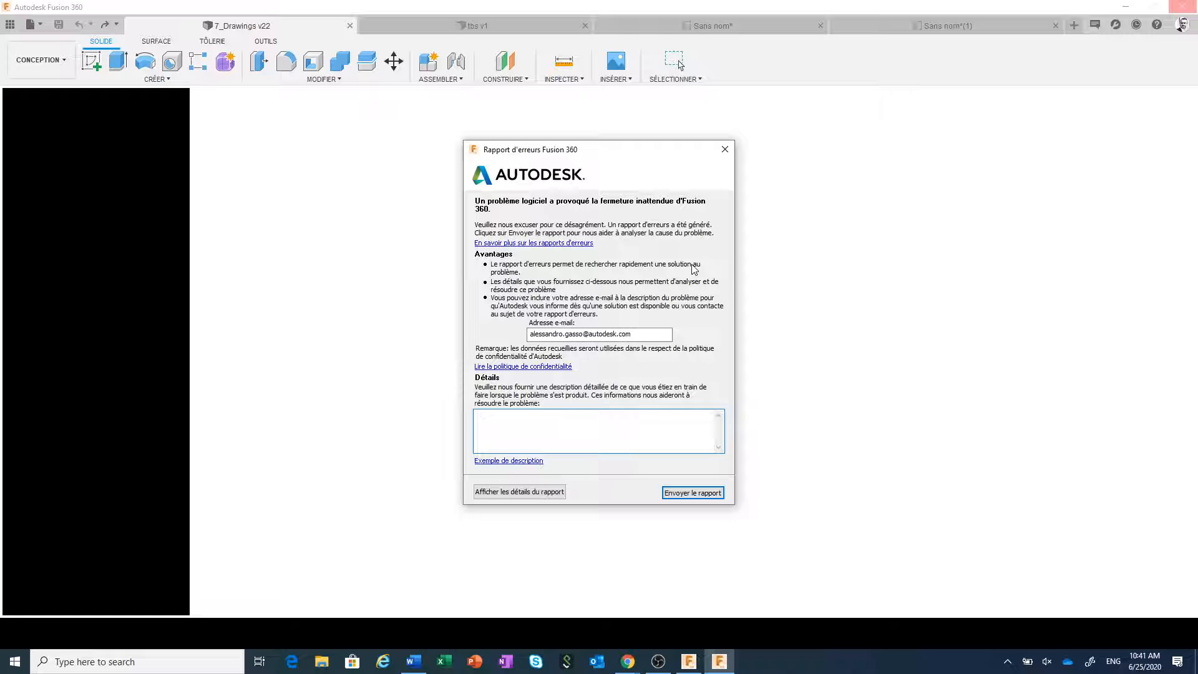
# - Send the error report and restart Fusion 360 without recovering any files
pyautogui.click(699, 496)
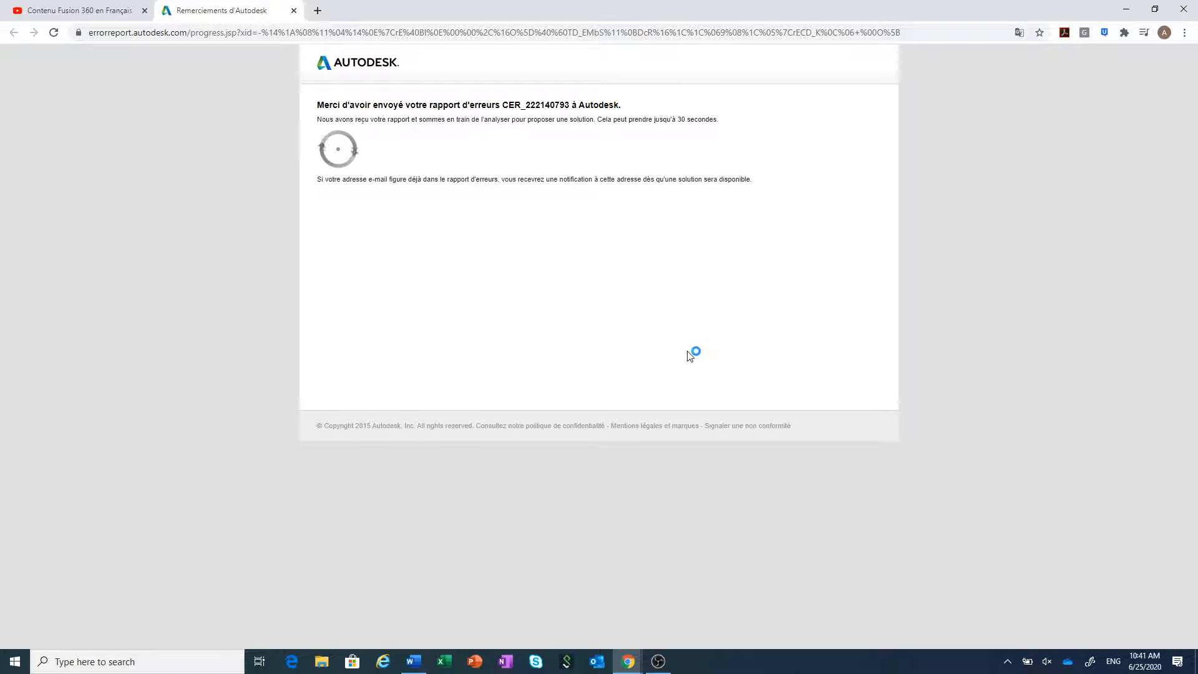
pyautogui.rightClick(702, 661)
pyautogui.click(727, 571)
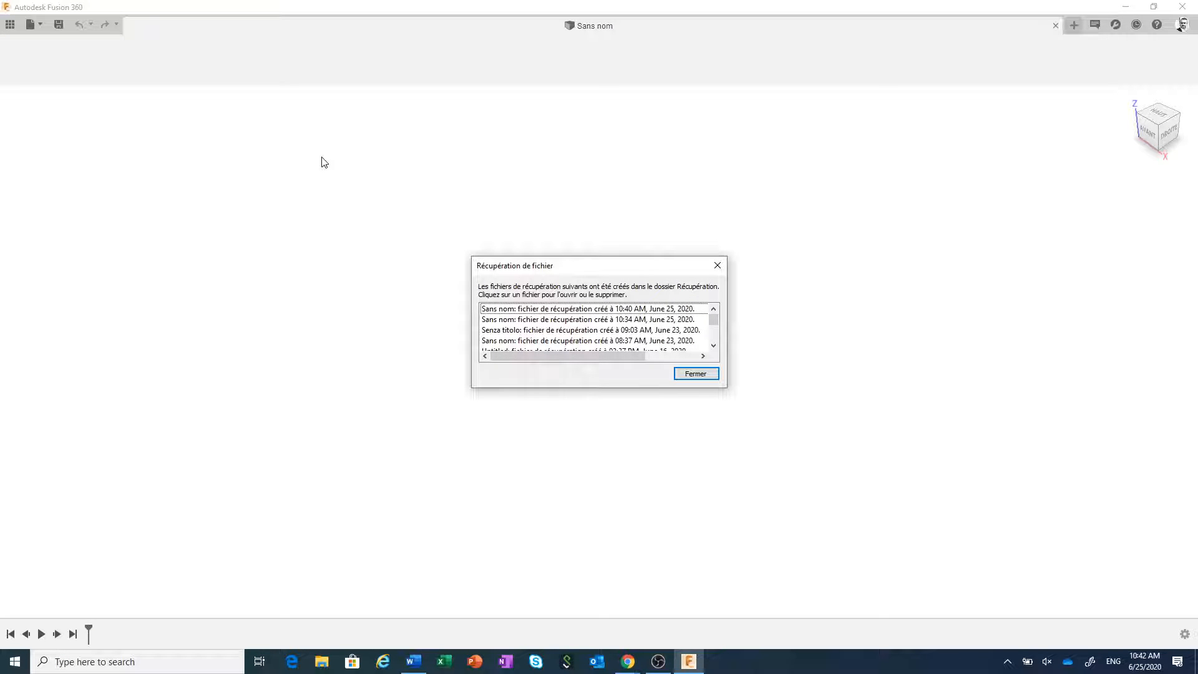
pyautogui.click(695, 375)
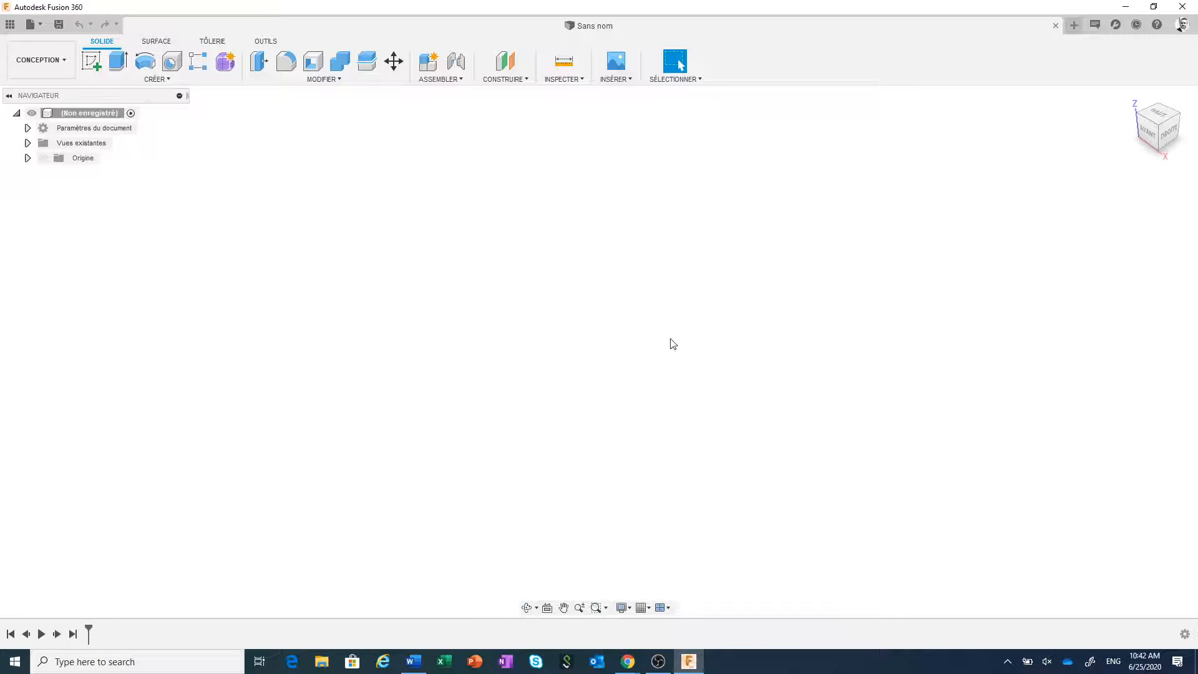
# - Open the 7_Drawings design from the Drawings folder of the Livestreams project
pyautogui.click(10, 25)
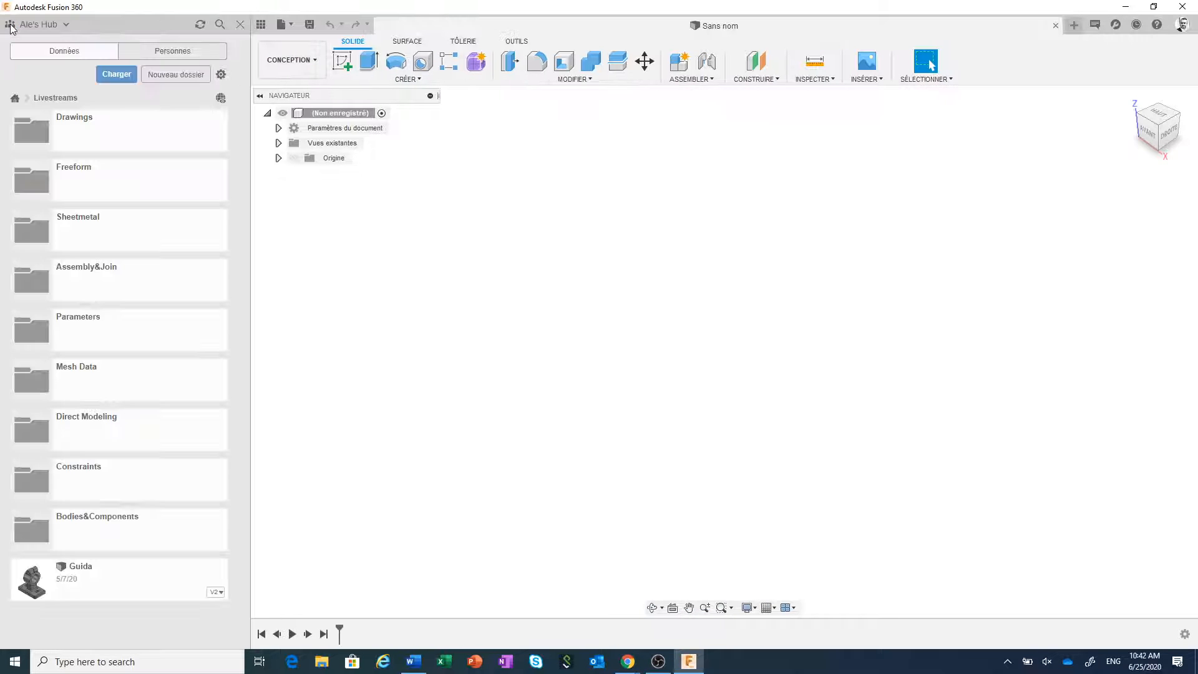
pyautogui.click(156, 141)
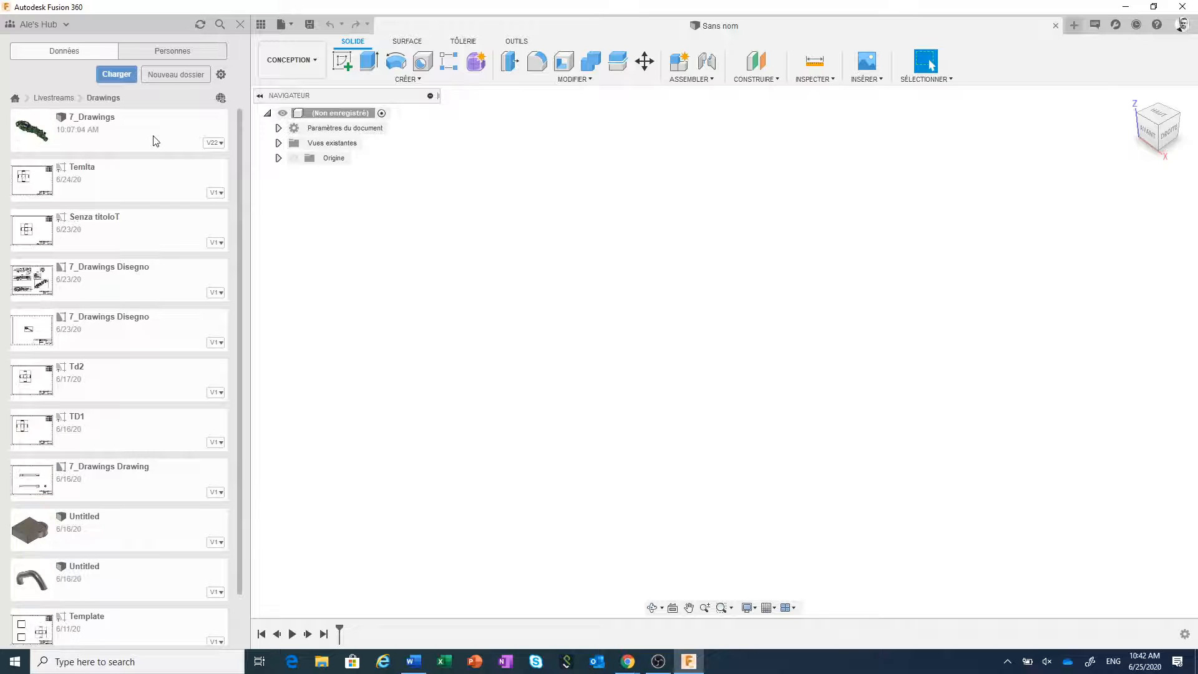
pyautogui.rightClick(156, 141)
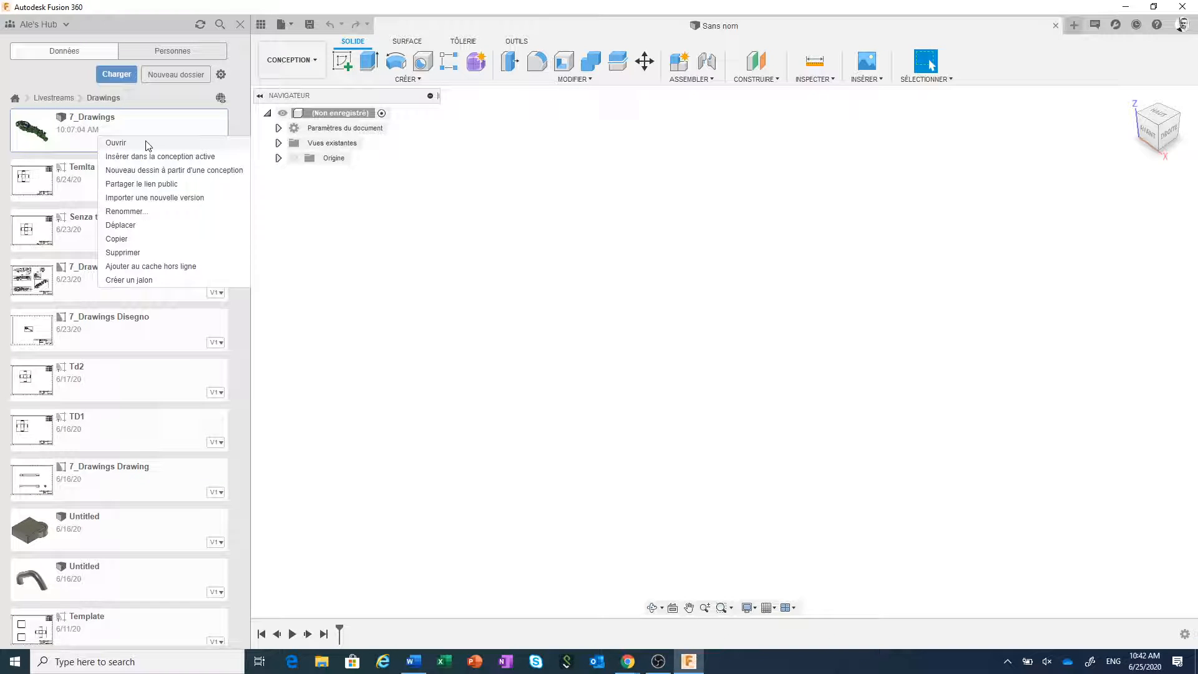
pyautogui.click(146, 143)
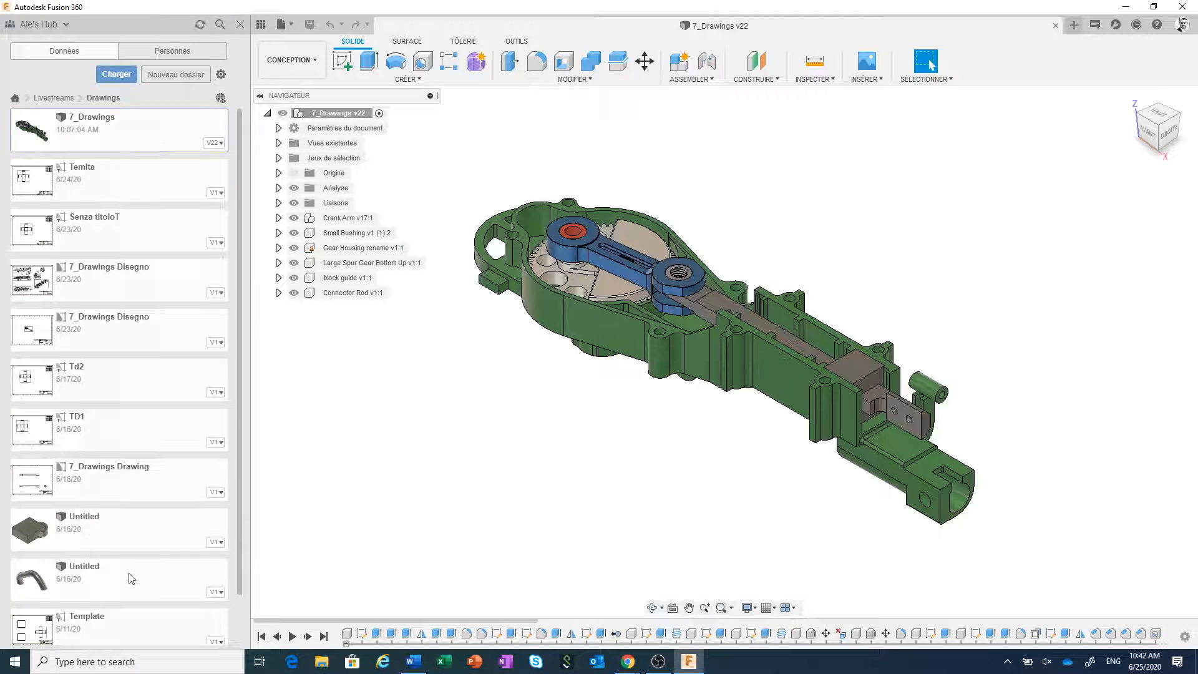
# - Open the tbs design from the same Drawings folder, and return to the 7_Drawings design
pyautogui.scroll(-1, 143, 565)
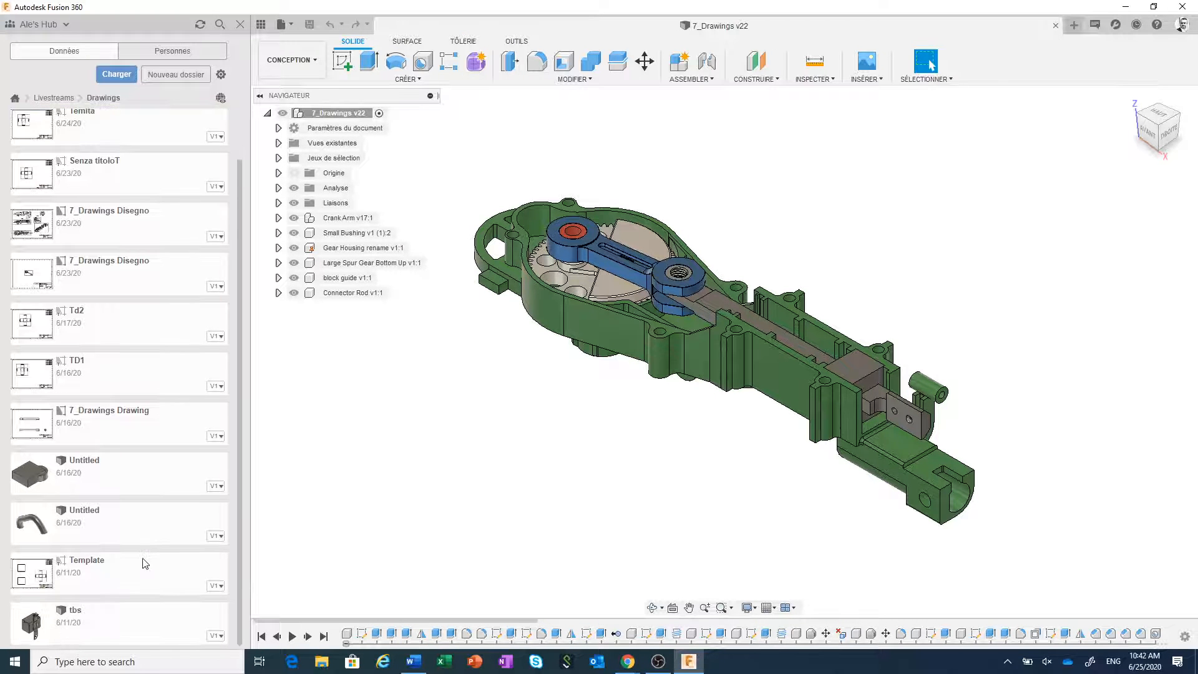
pyautogui.rightClick(104, 649)
pyautogui.click(116, 504)
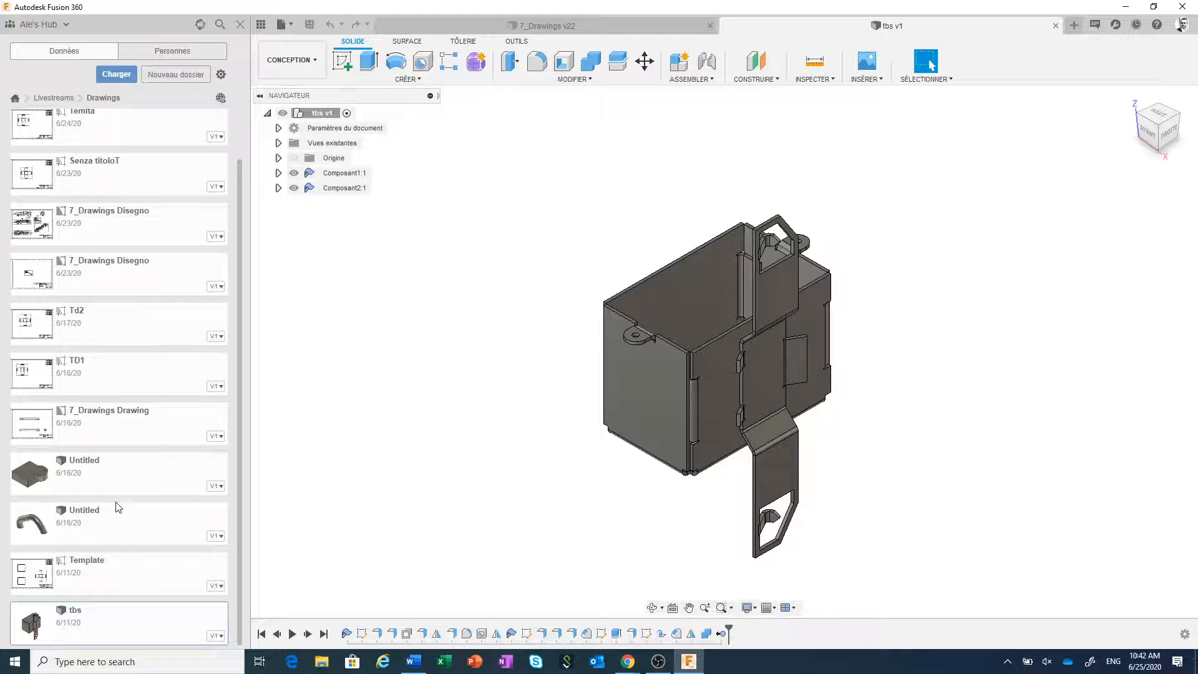
pyautogui.click(260, 27)
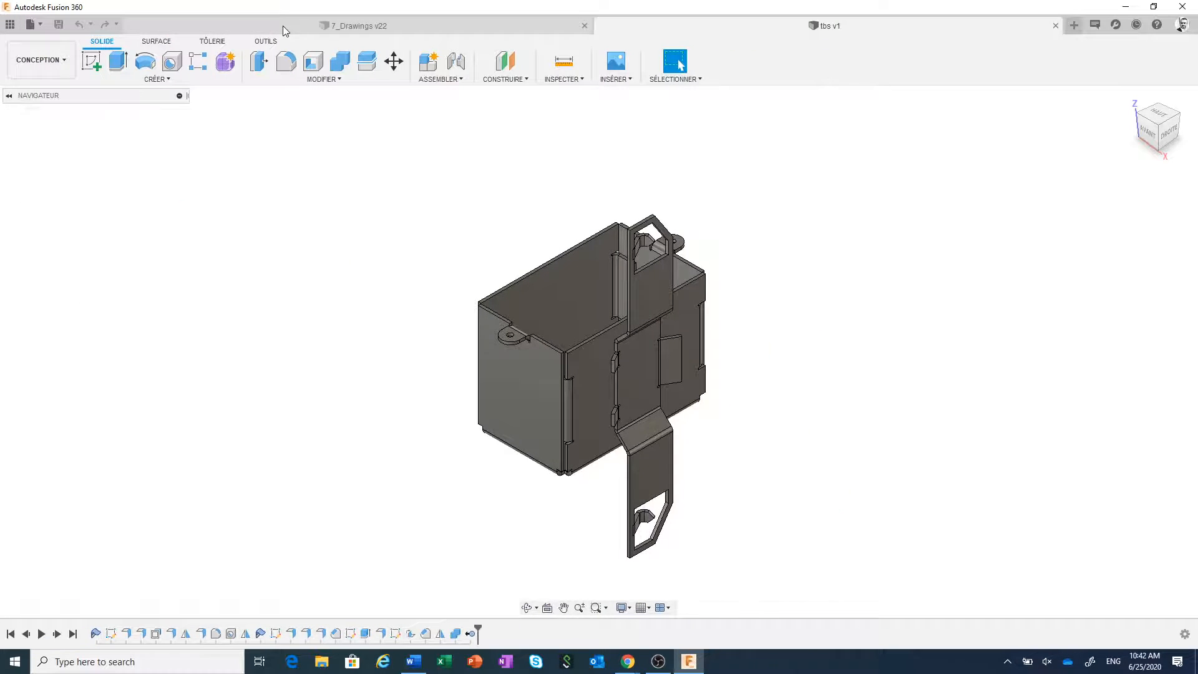
pyautogui.click(283, 28)
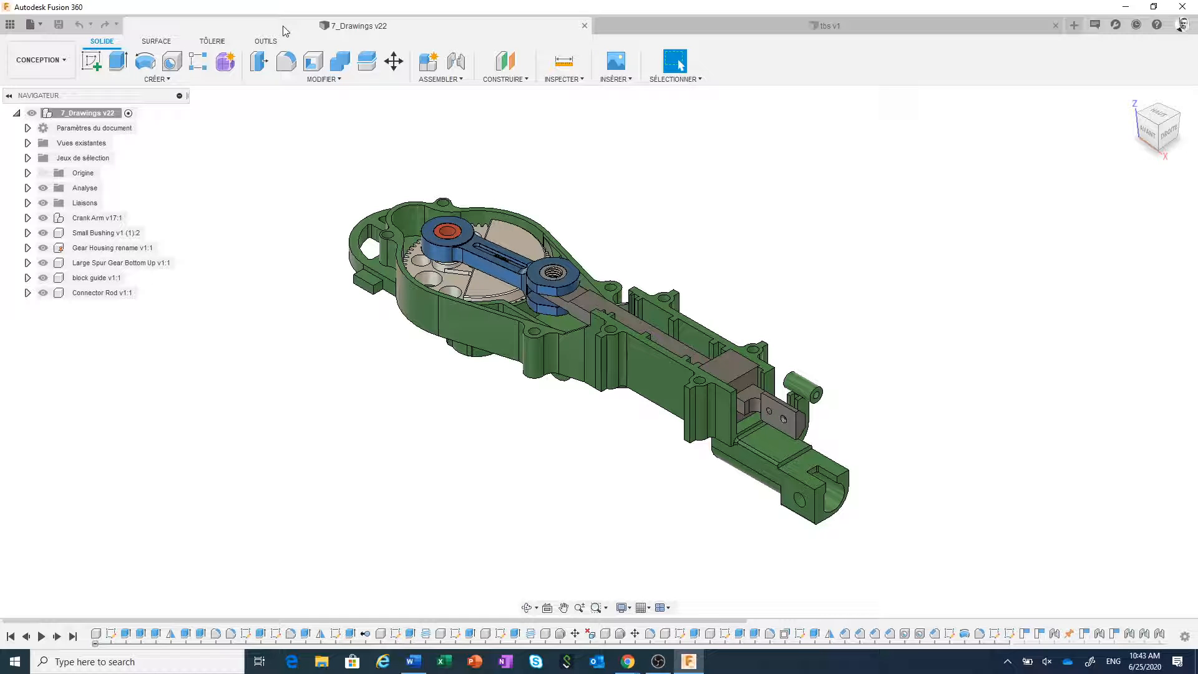
# - Create a drawing template from scratch with the ISO standard, millimetre units and the A2 (594 mm x 420 mm) sheet size
pyautogui.click(38, 26)
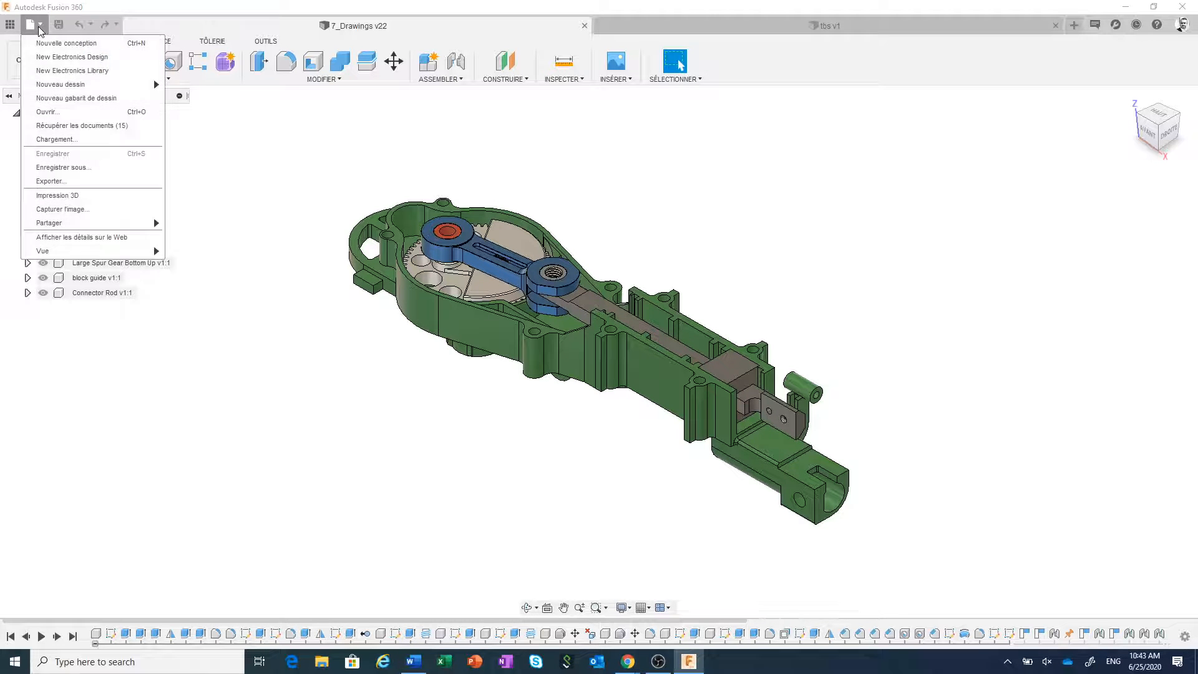
pyautogui.click(73, 99)
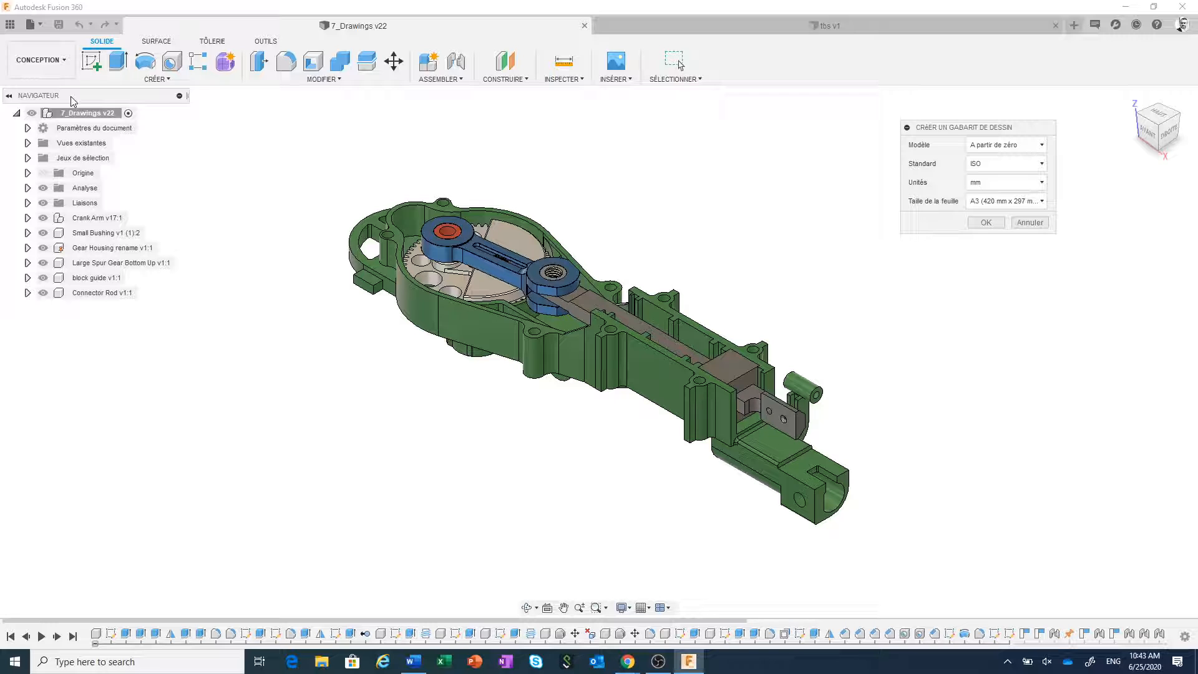
pyautogui.click(1014, 150)
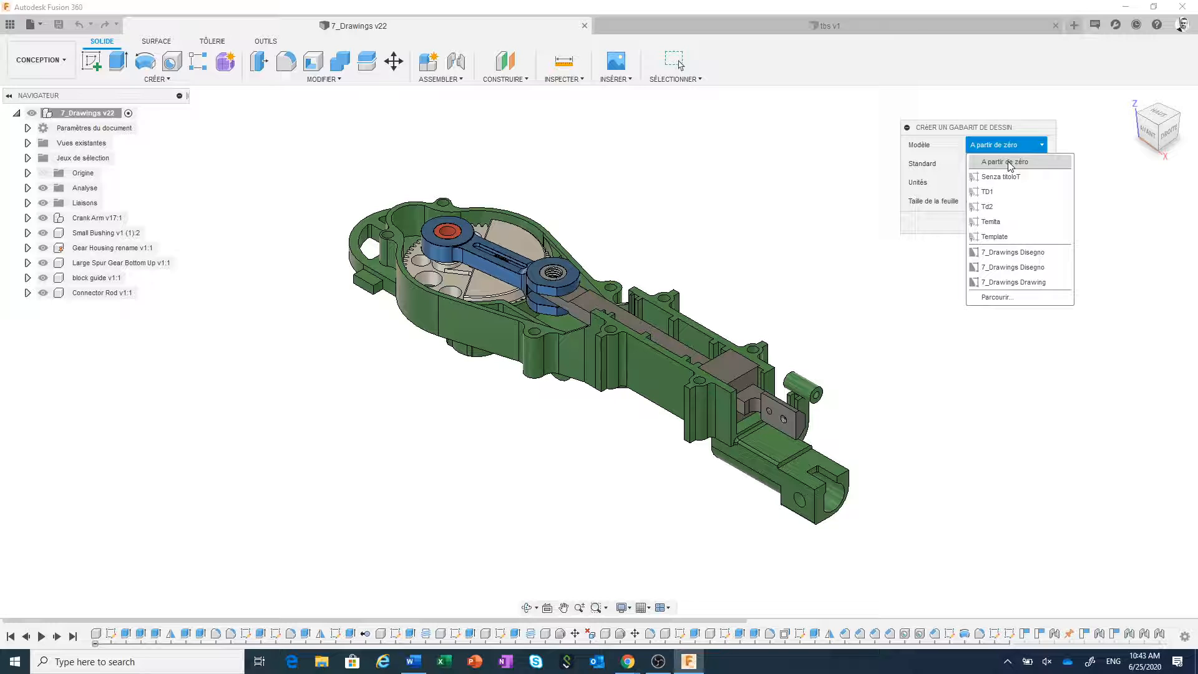
pyautogui.click(1009, 164)
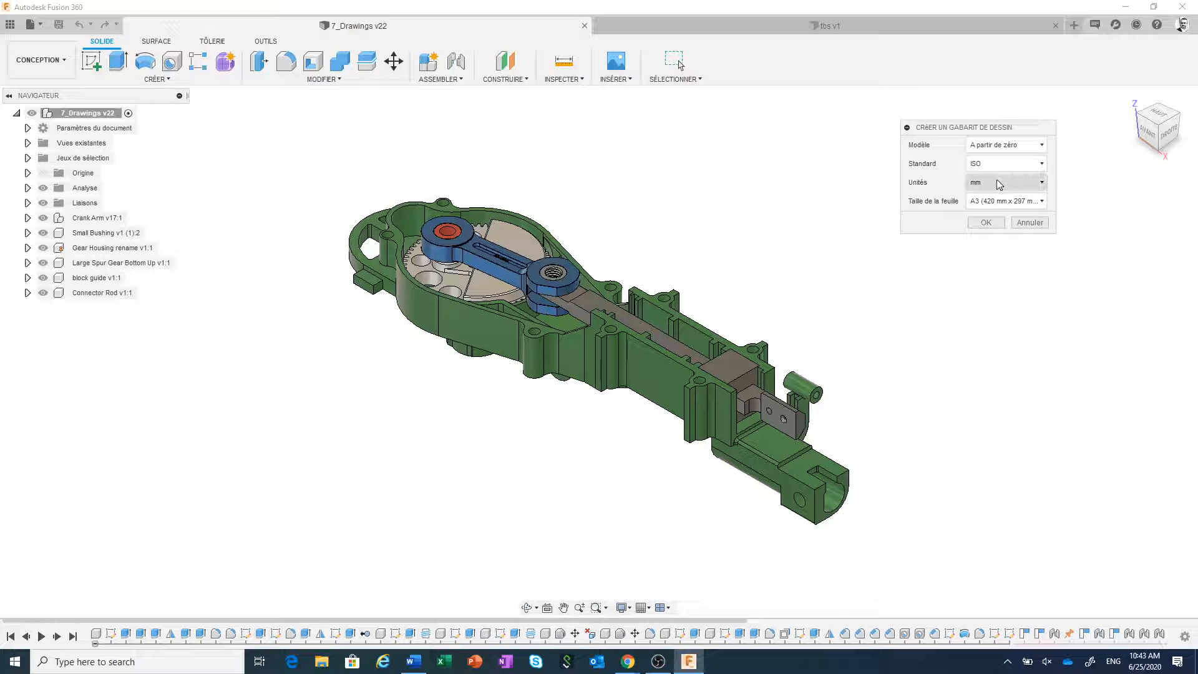
pyautogui.click(1004, 202)
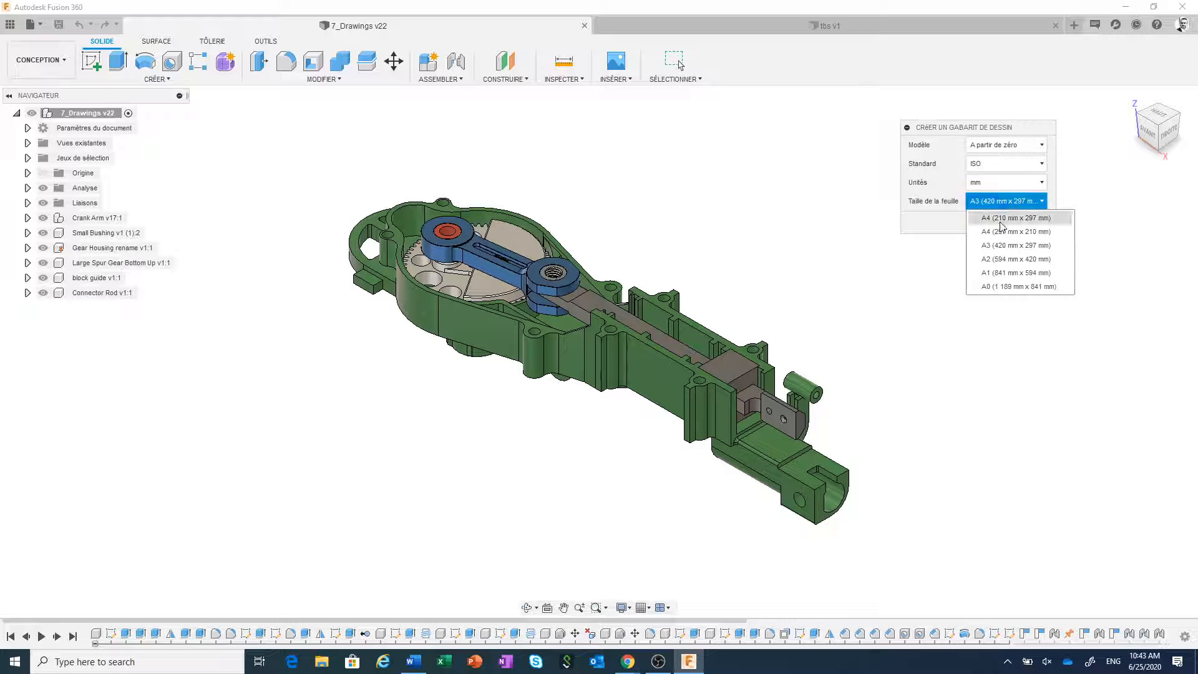
pyautogui.click(1003, 260)
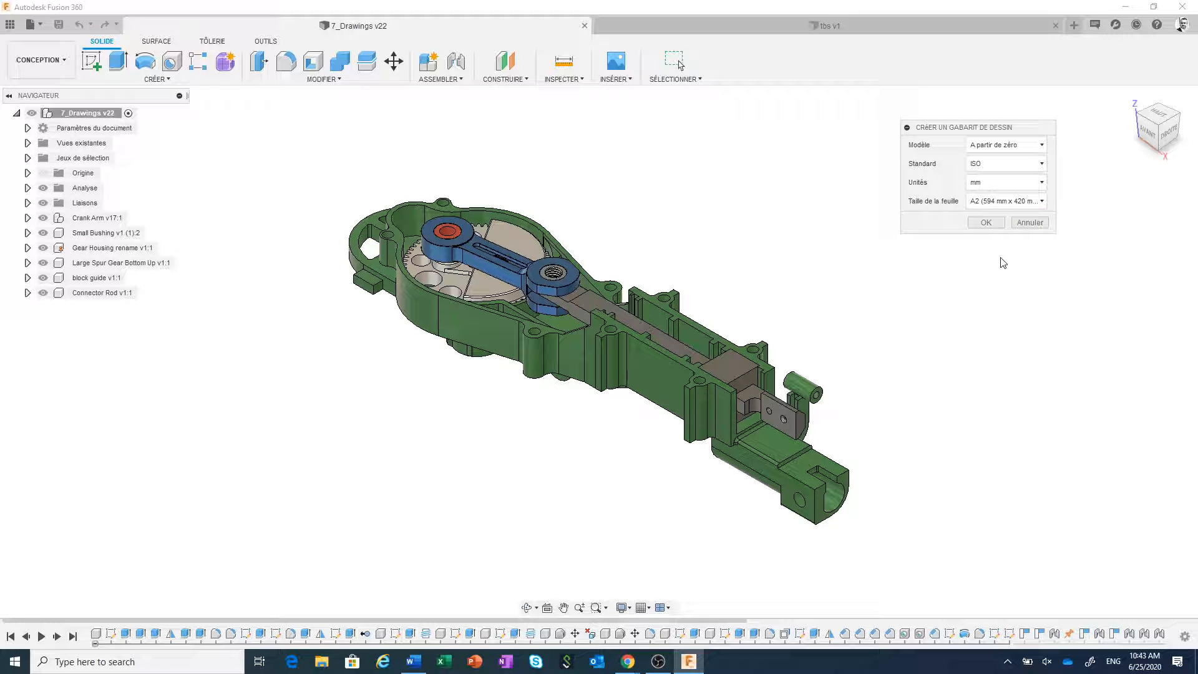
pyautogui.click(986, 223)
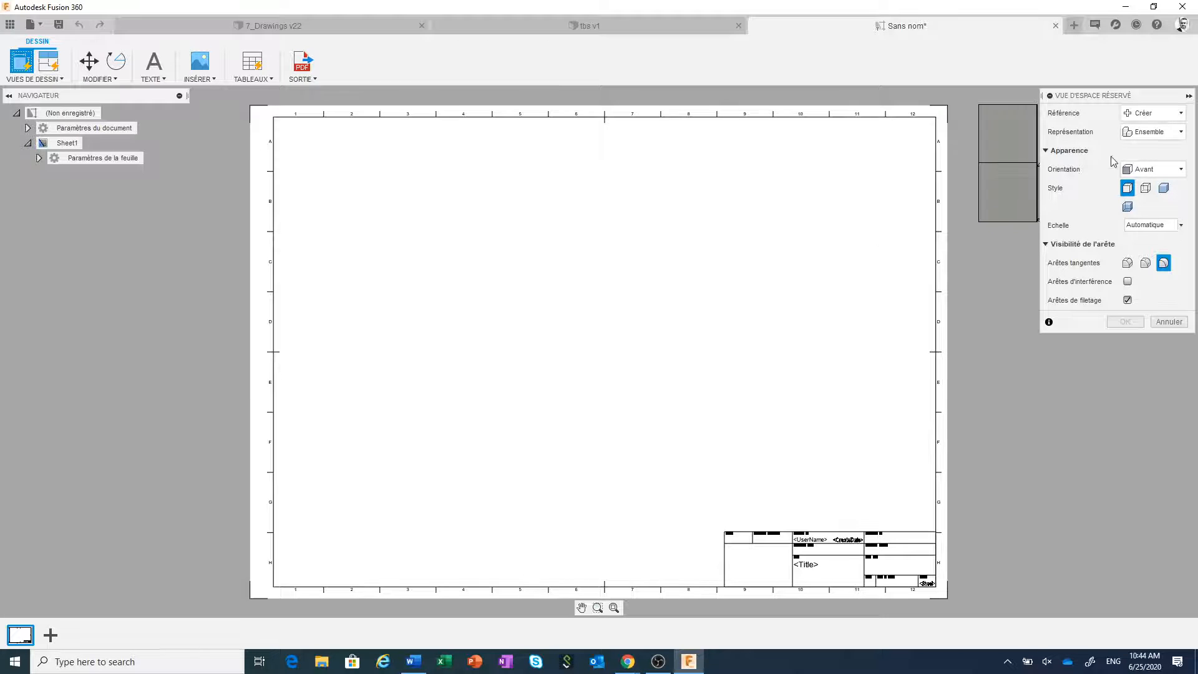
# - Place a full-assembly placeholder view with Isométrique N-E orientation at 1:1 scale, and a placeholder parts list in the sheet border's top-right corner
pyautogui.moveTo(1085, 133); pyautogui.dragTo(1072, 194)
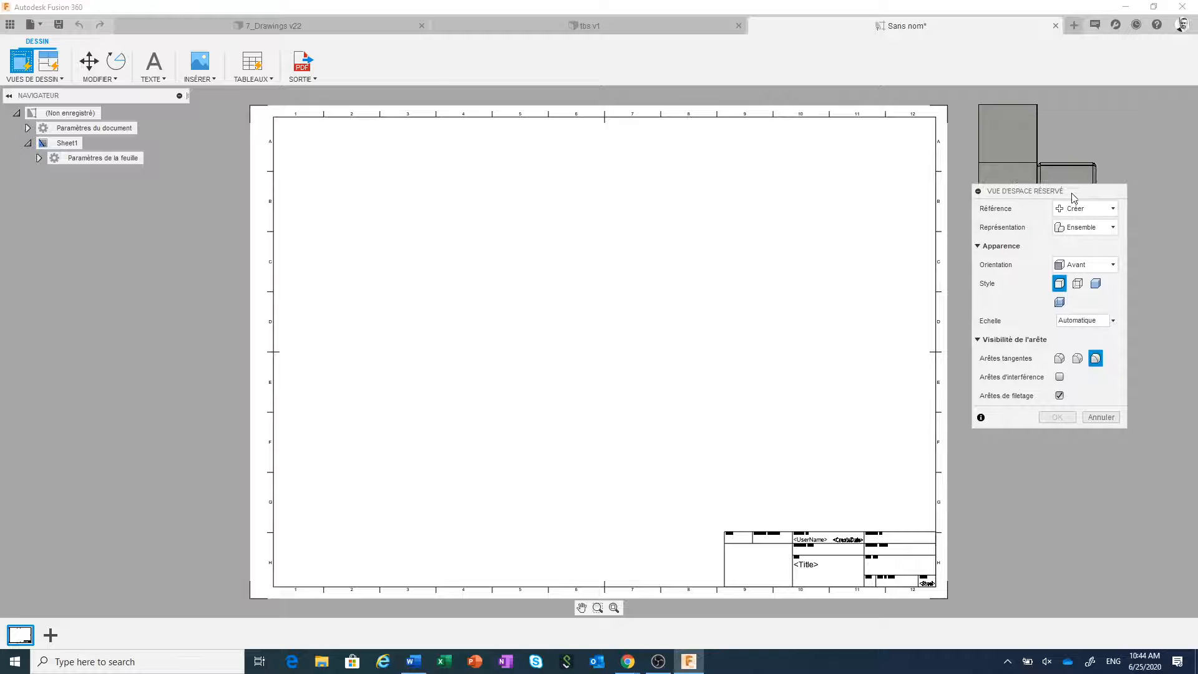
pyautogui.click(1094, 228)
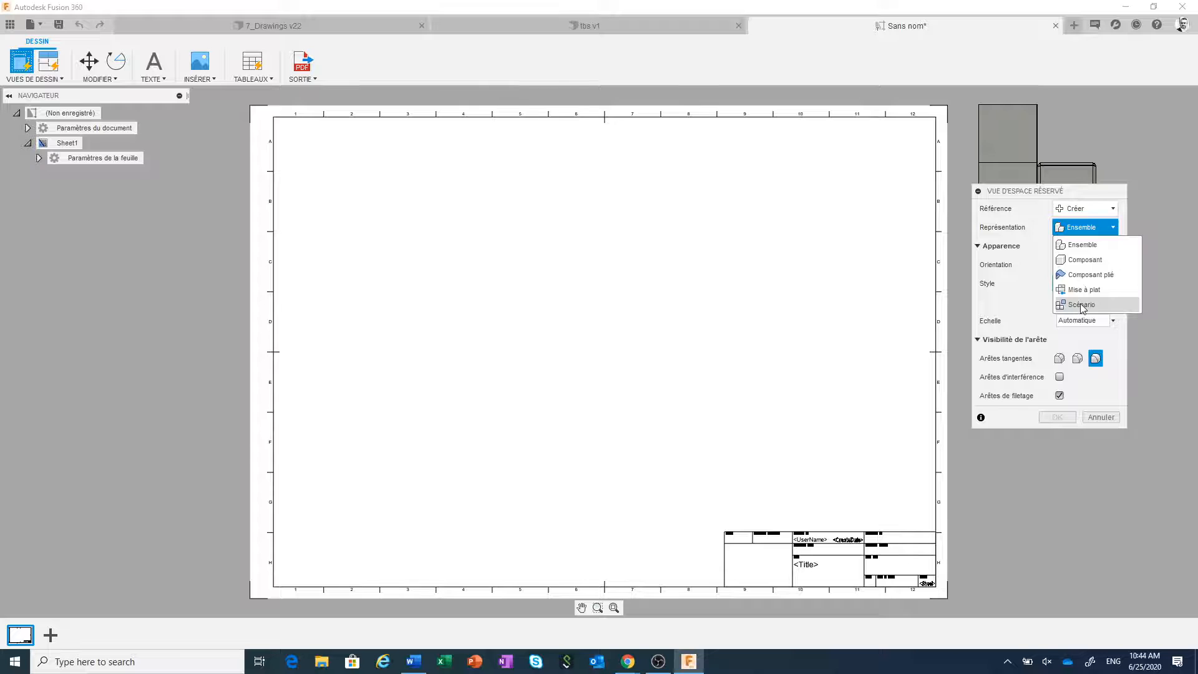
pyautogui.click(1080, 246)
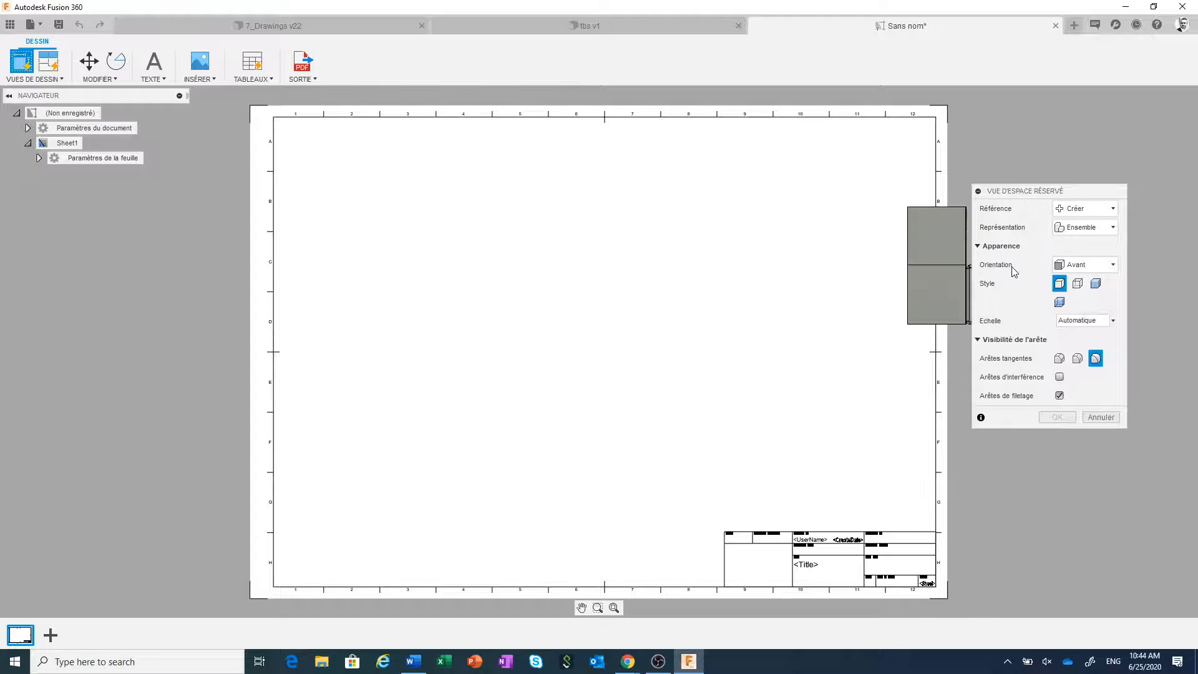
pyautogui.click(1068, 266)
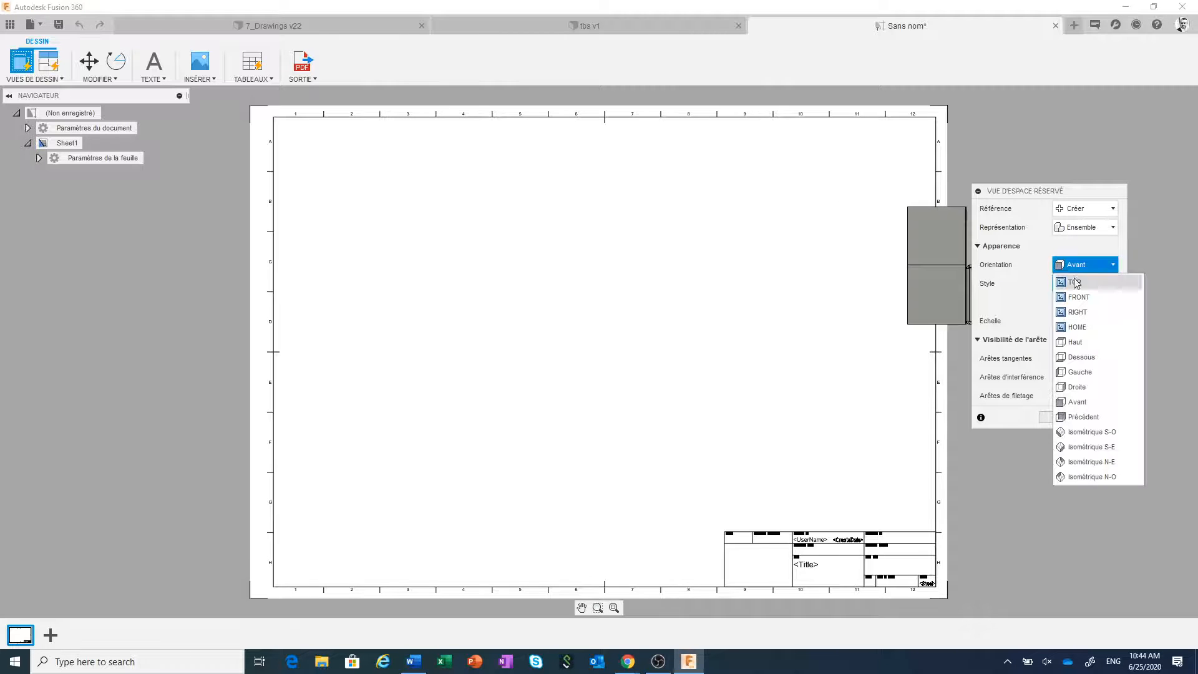
pyautogui.click(1124, 462)
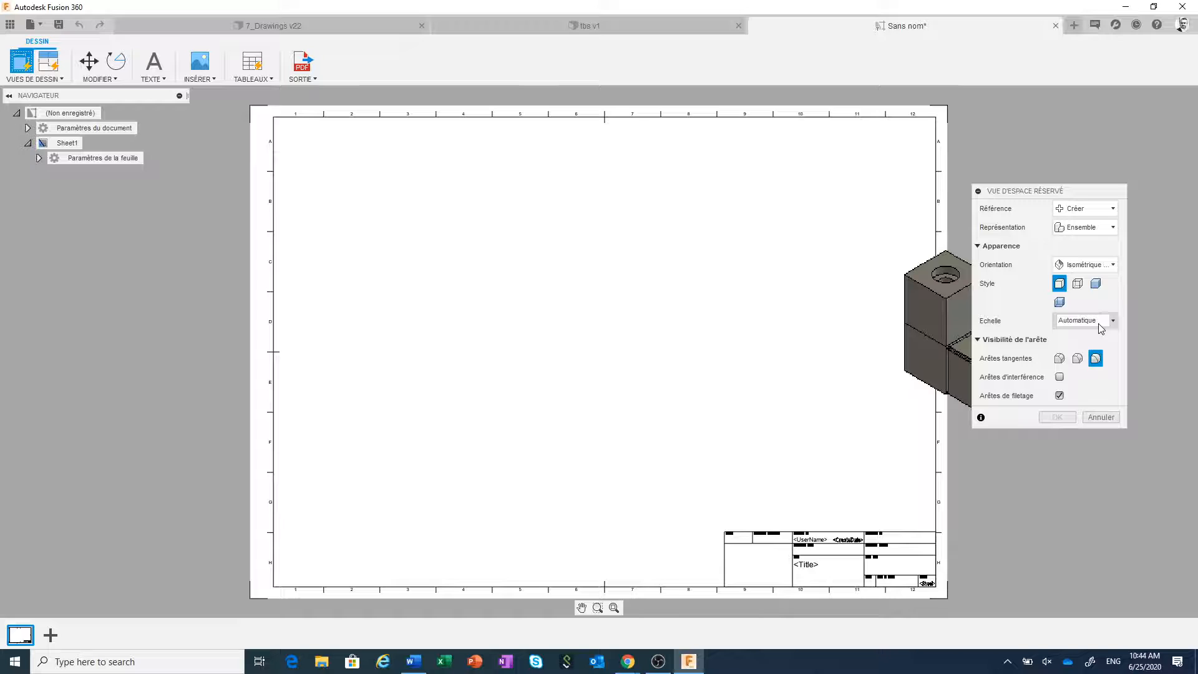
pyautogui.click(1114, 324)
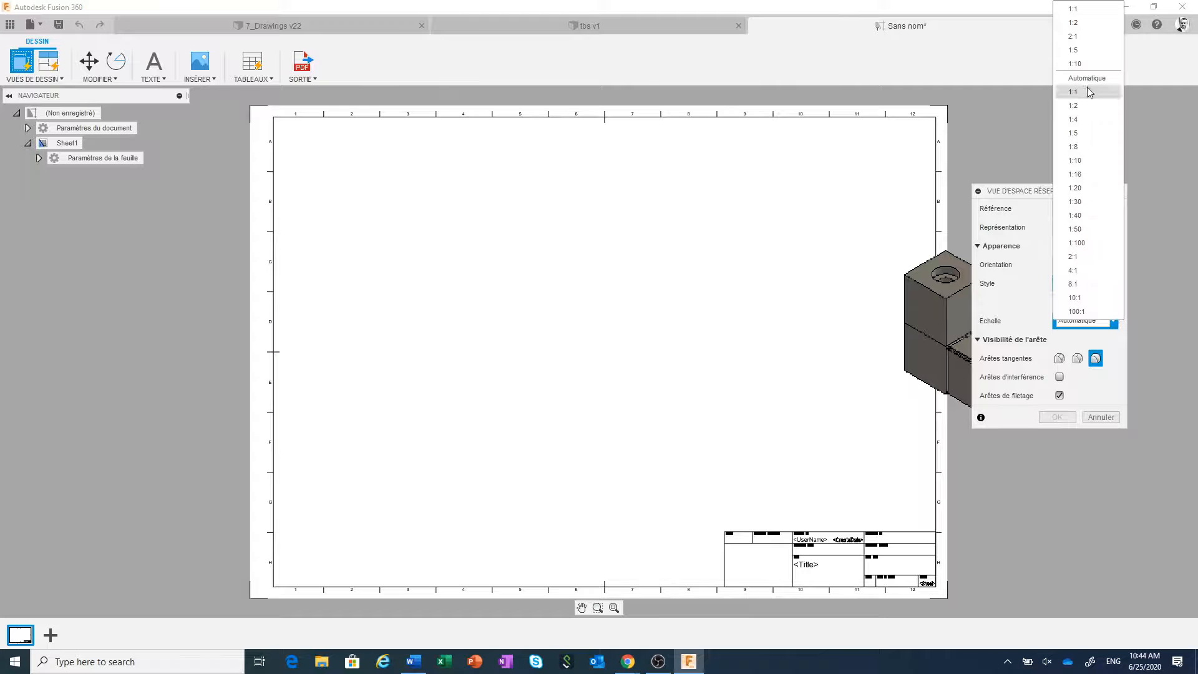
pyautogui.click(1084, 9)
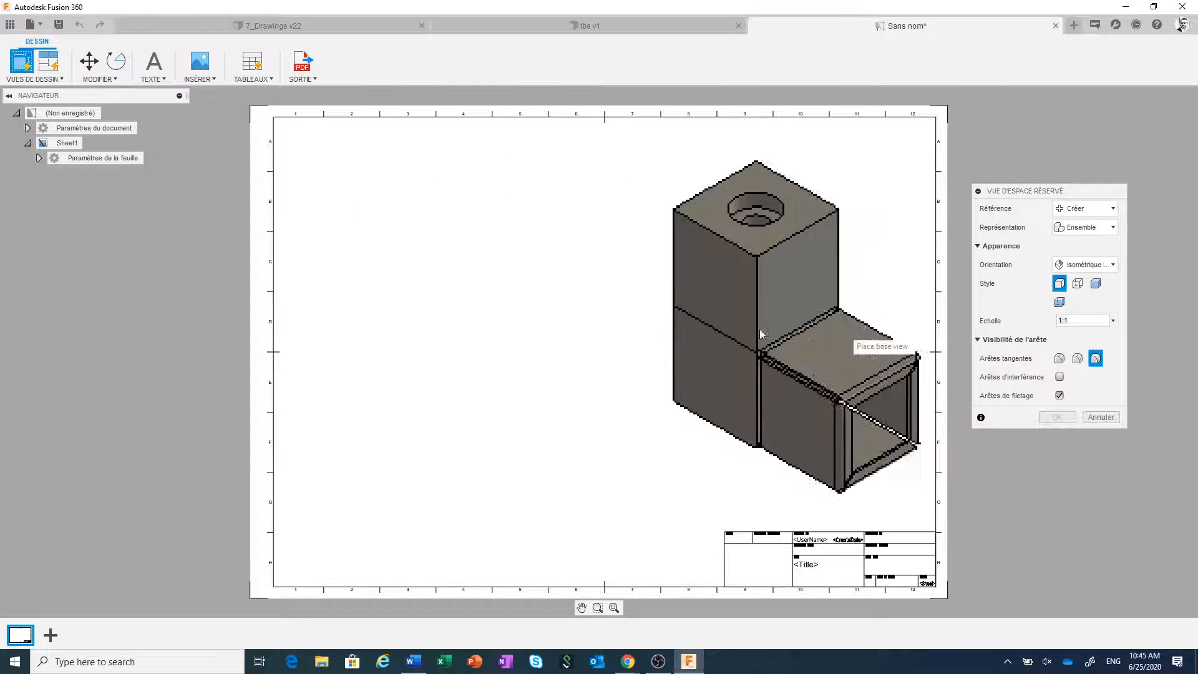
pyautogui.click(449, 302)
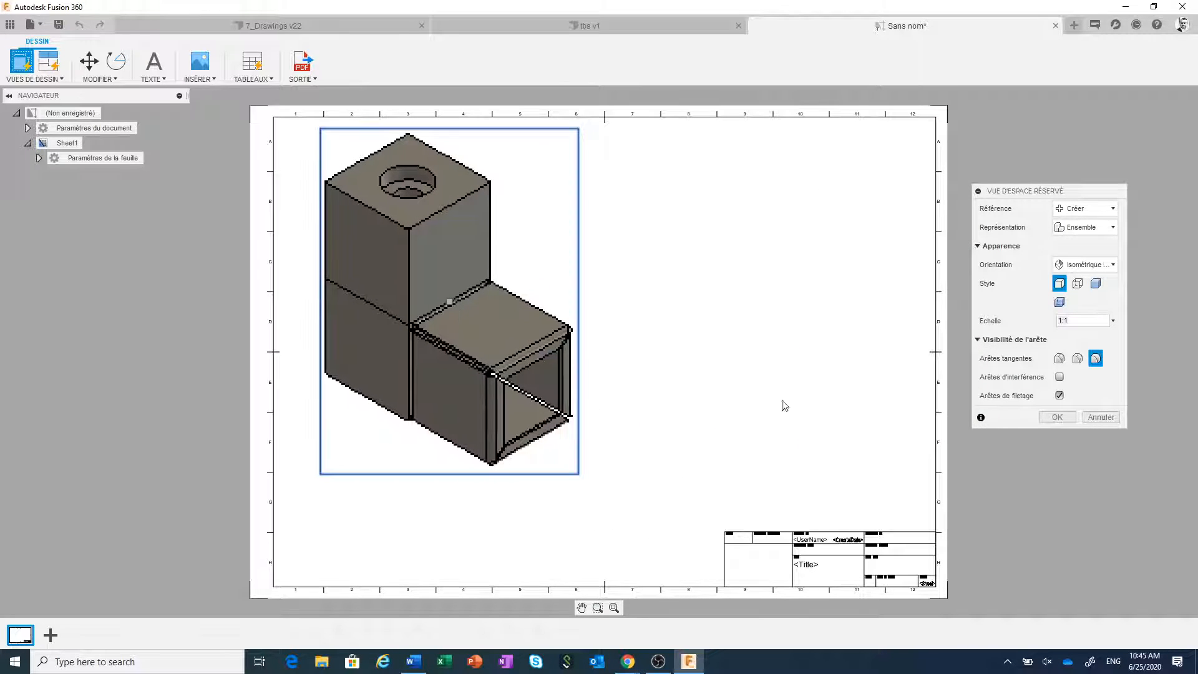
pyautogui.click(1056, 417)
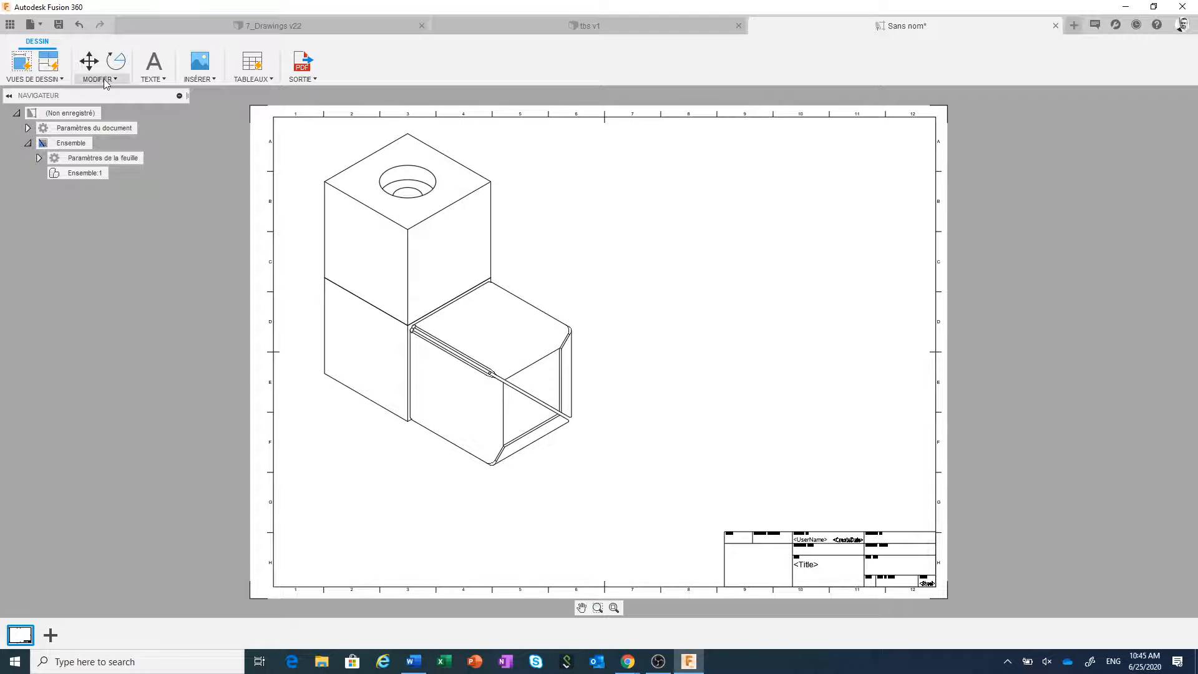
pyautogui.click(252, 61)
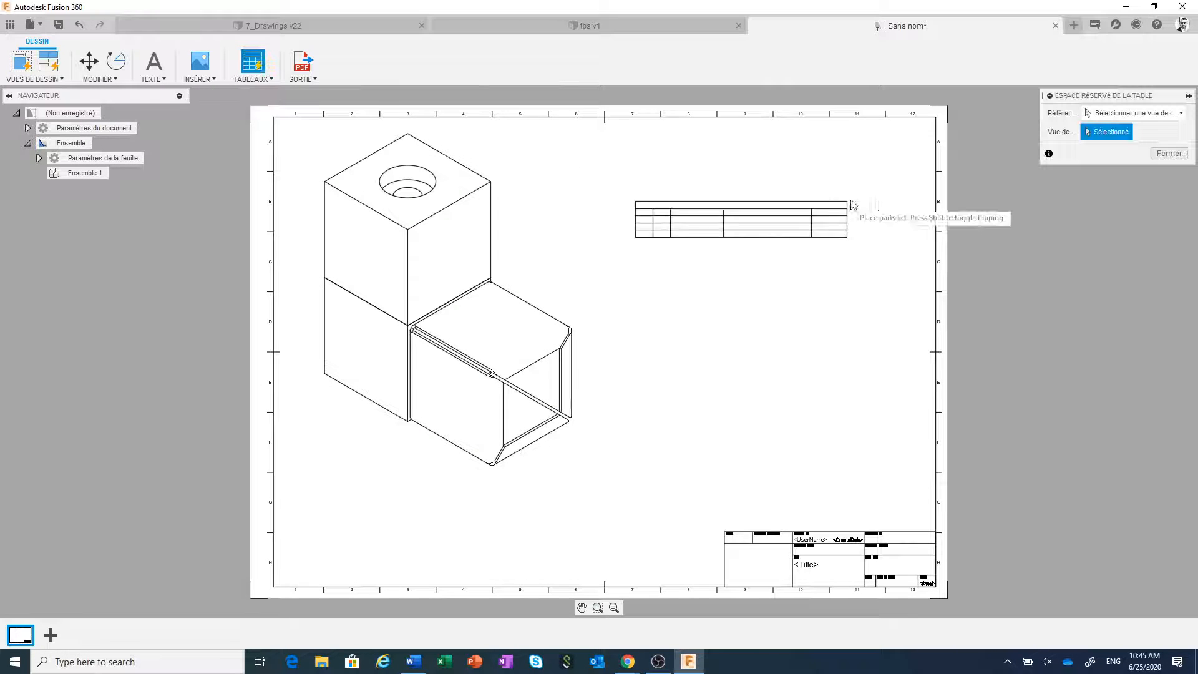
pyautogui.click(936, 118)
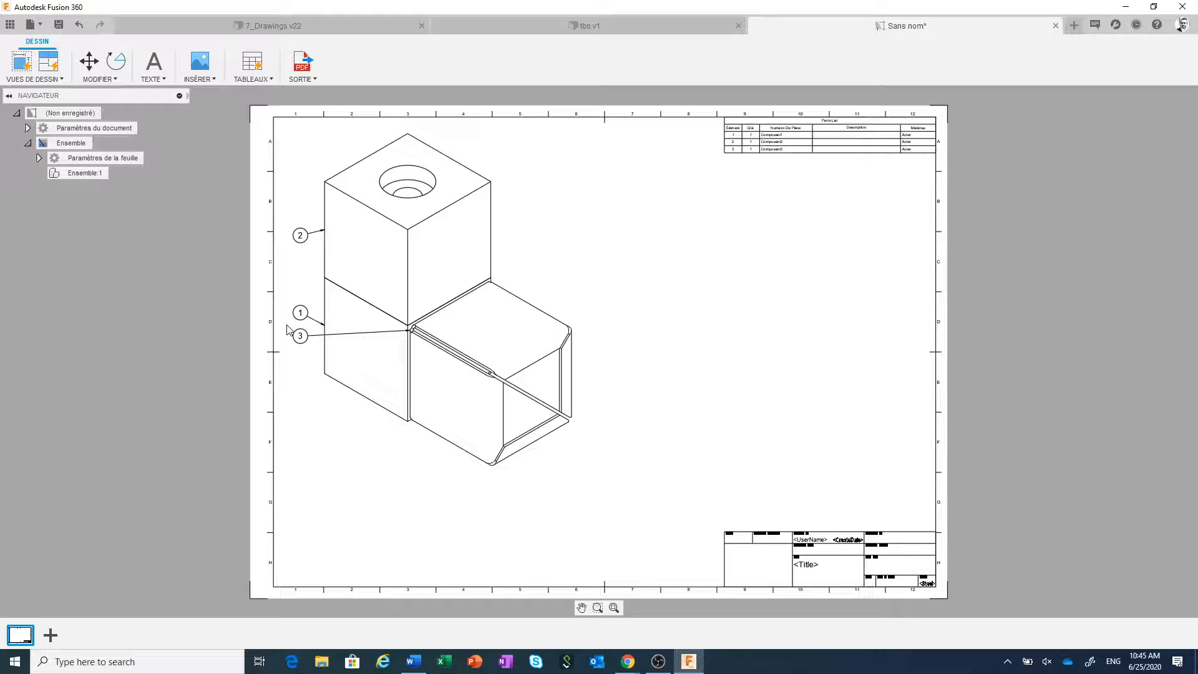
# - Add the text "Notes:" in Arial at 10 mm height below the isometric placeholder view
pyautogui.click(154, 62)
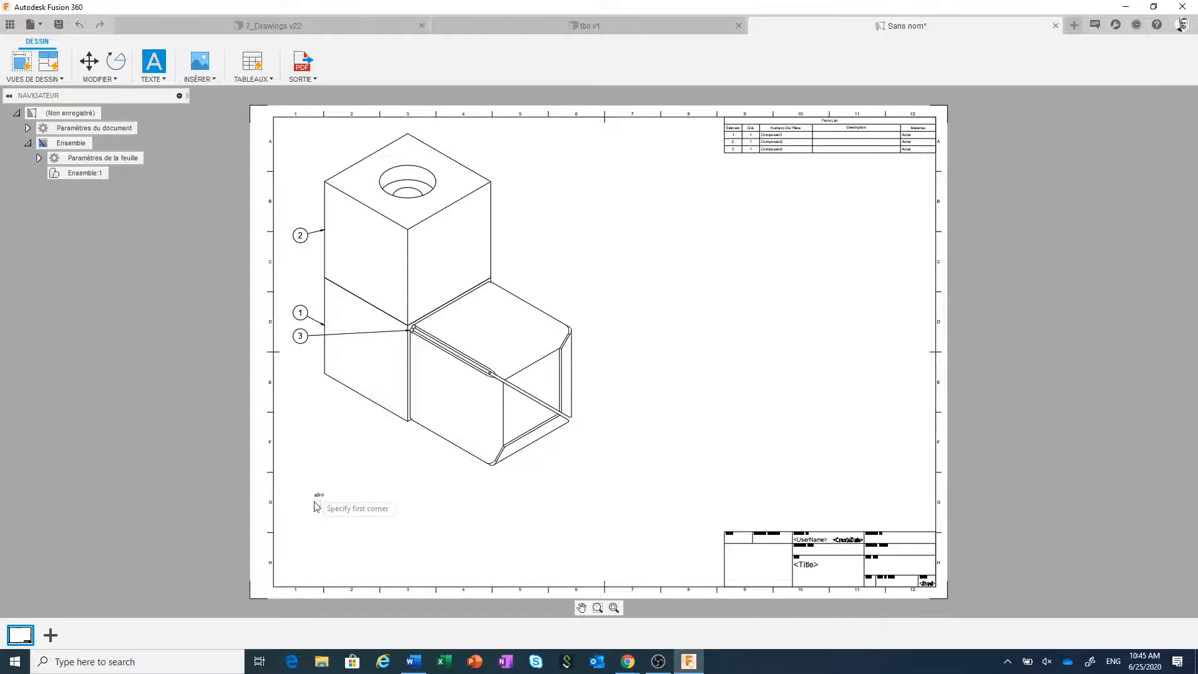
pyautogui.click(301, 553)
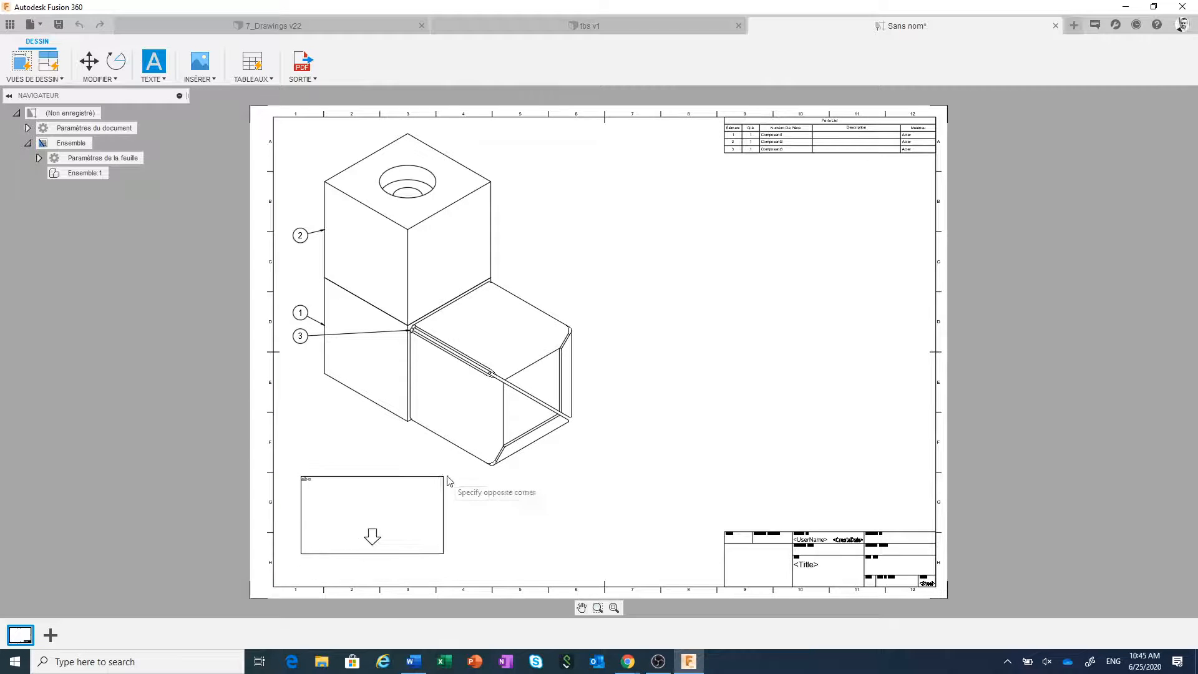
pyautogui.click(520, 475)
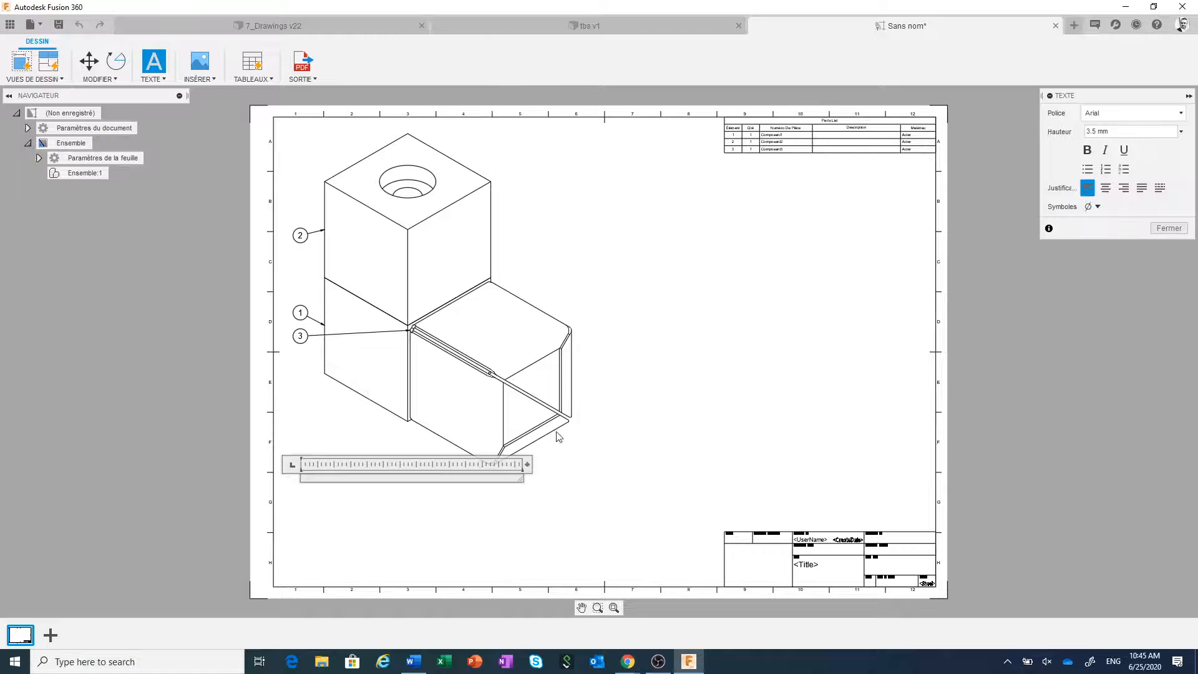
pyautogui.moveTo(1104, 95); pyautogui.dragTo(747, 212)
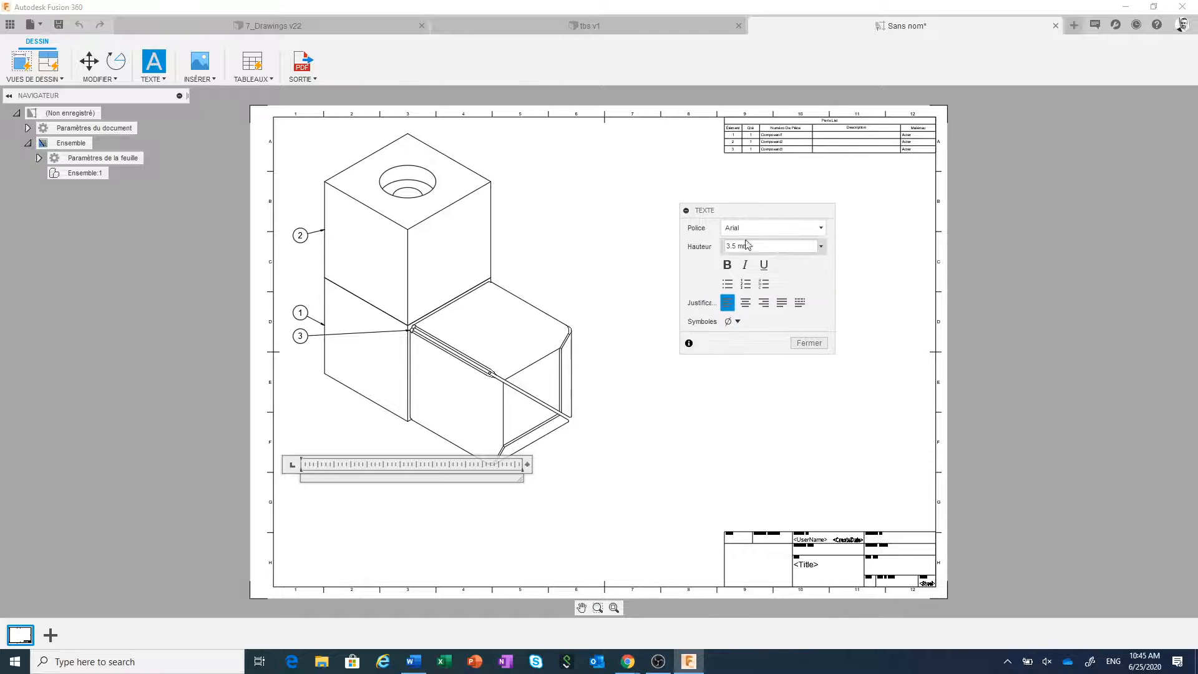
pyautogui.moveTo(789, 246); pyautogui.dragTo(714, 244)
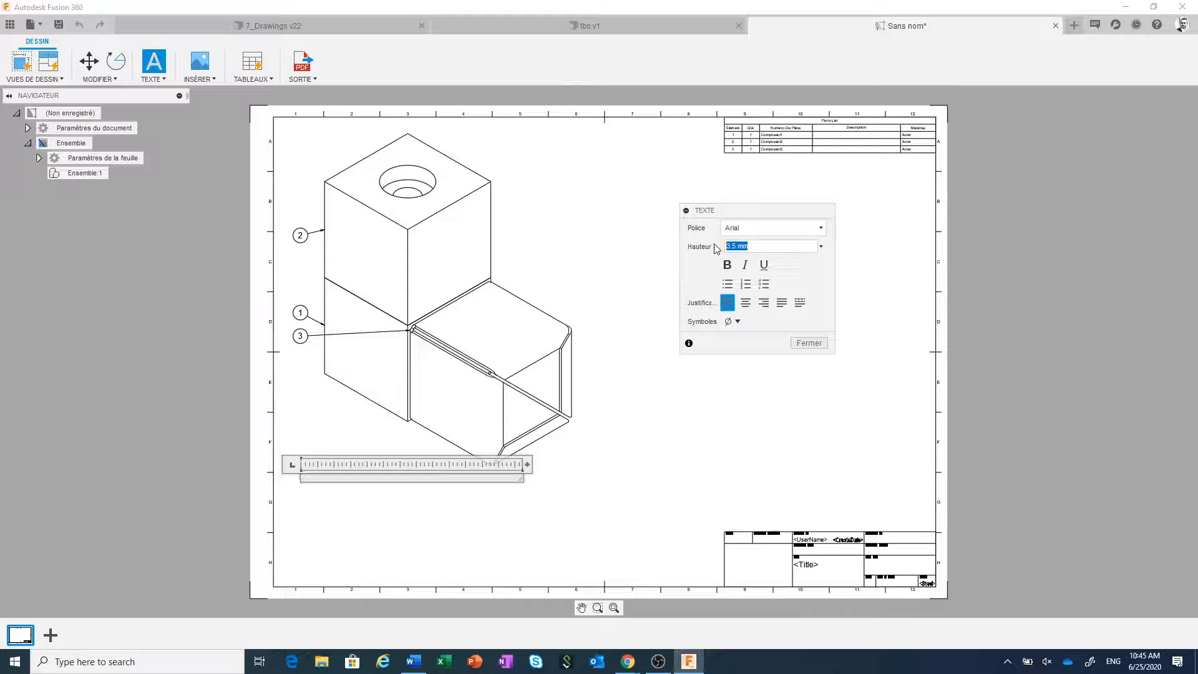
pyautogui.write('10')
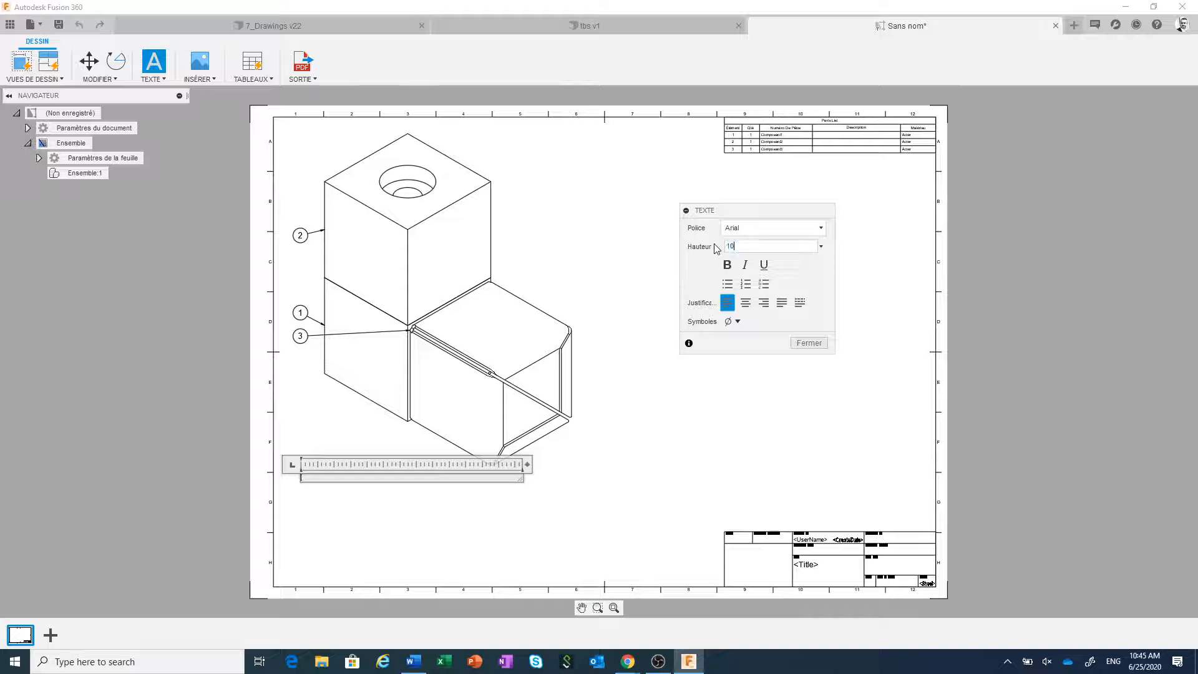
pyautogui.click(378, 478)
pyautogui.write('Not')
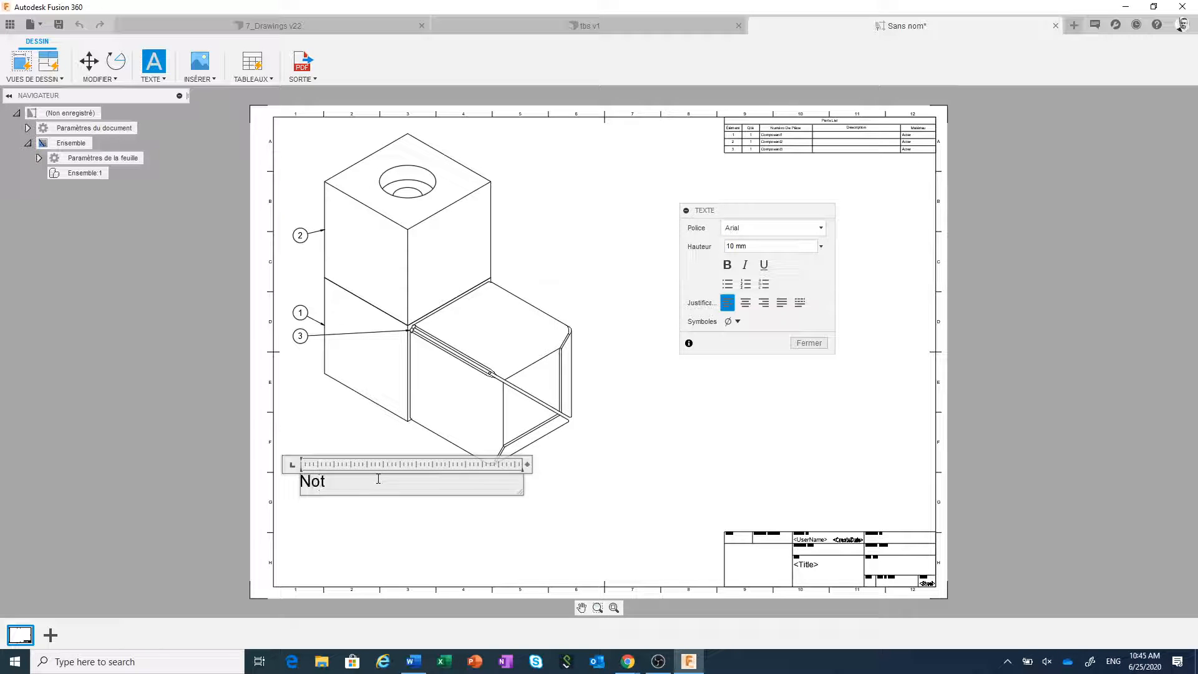
pyautogui.write('es:')
pyautogui.click(809, 342)
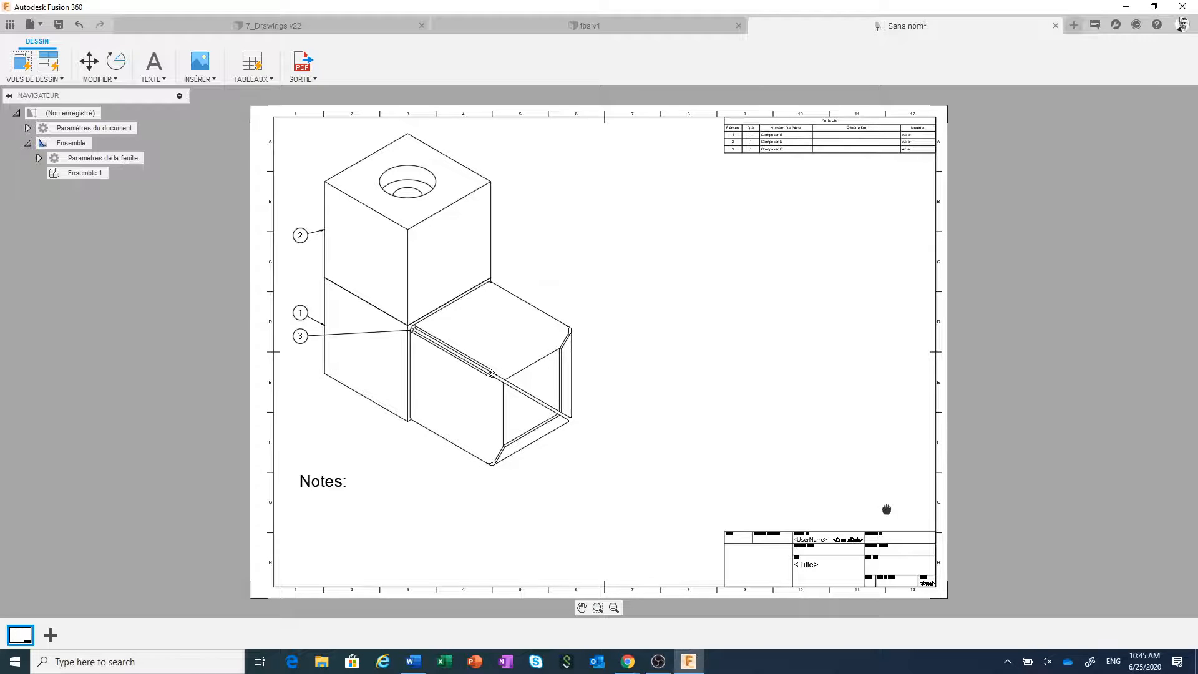
# - Create a new title block named ISO_TITLEBLOCK 1 based on the existing ISO_TITLEBLOCK
pyautogui.moveTo(885, 506); pyautogui.dragTo(890, 458, button='middle')
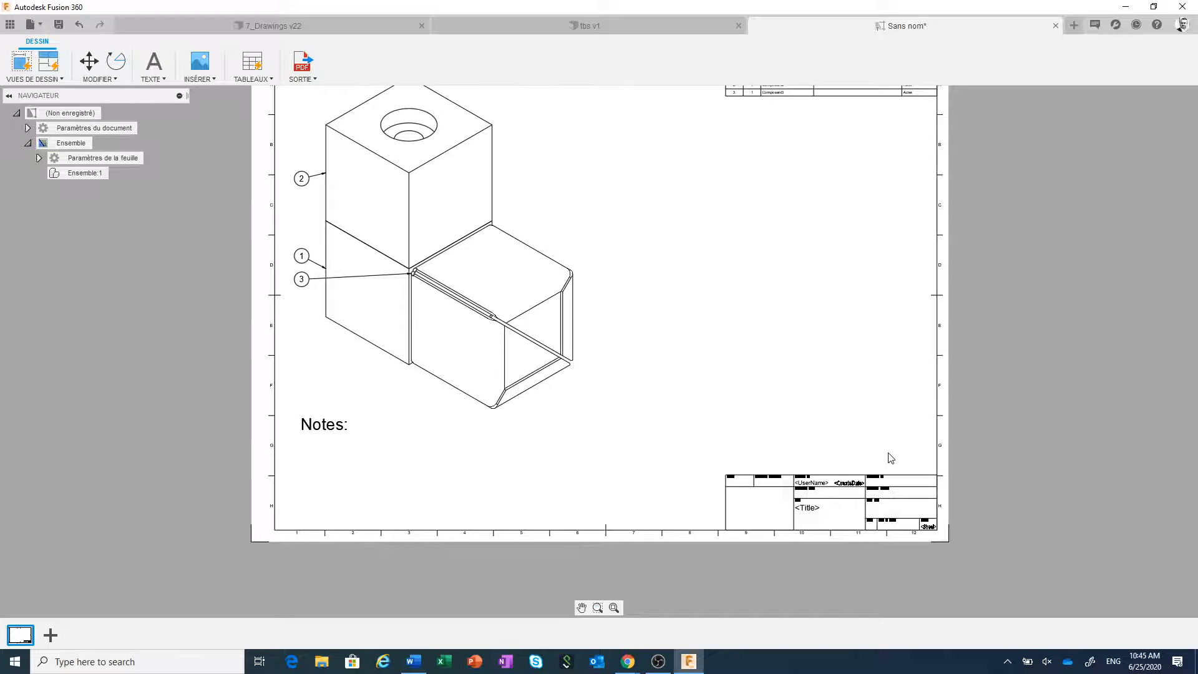
pyautogui.scroll(1, 891, 458)
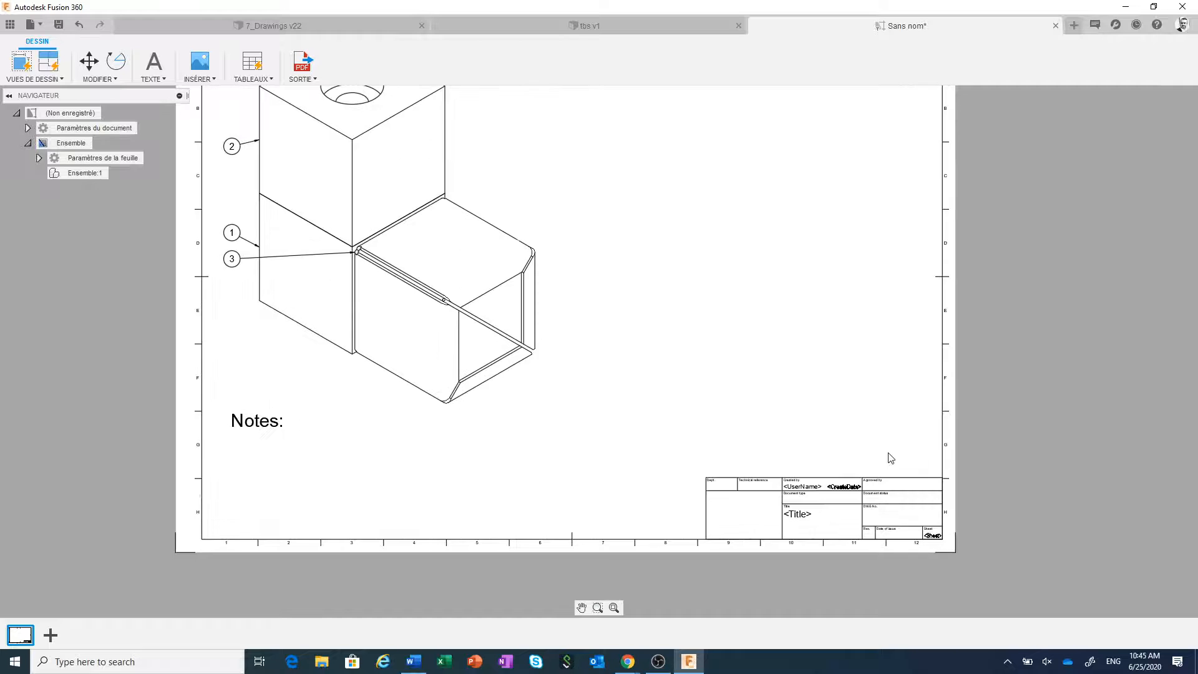
pyautogui.scroll(3, 890, 458)
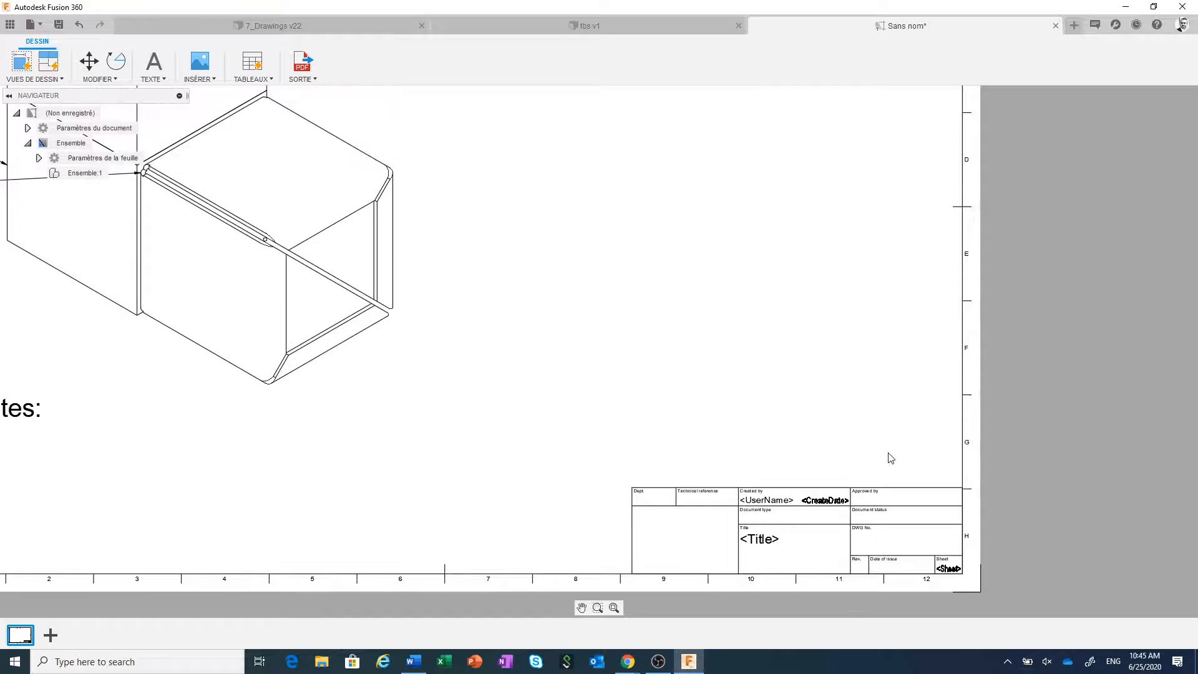
pyautogui.moveTo(890, 458); pyautogui.dragTo(909, 362, button='middle')
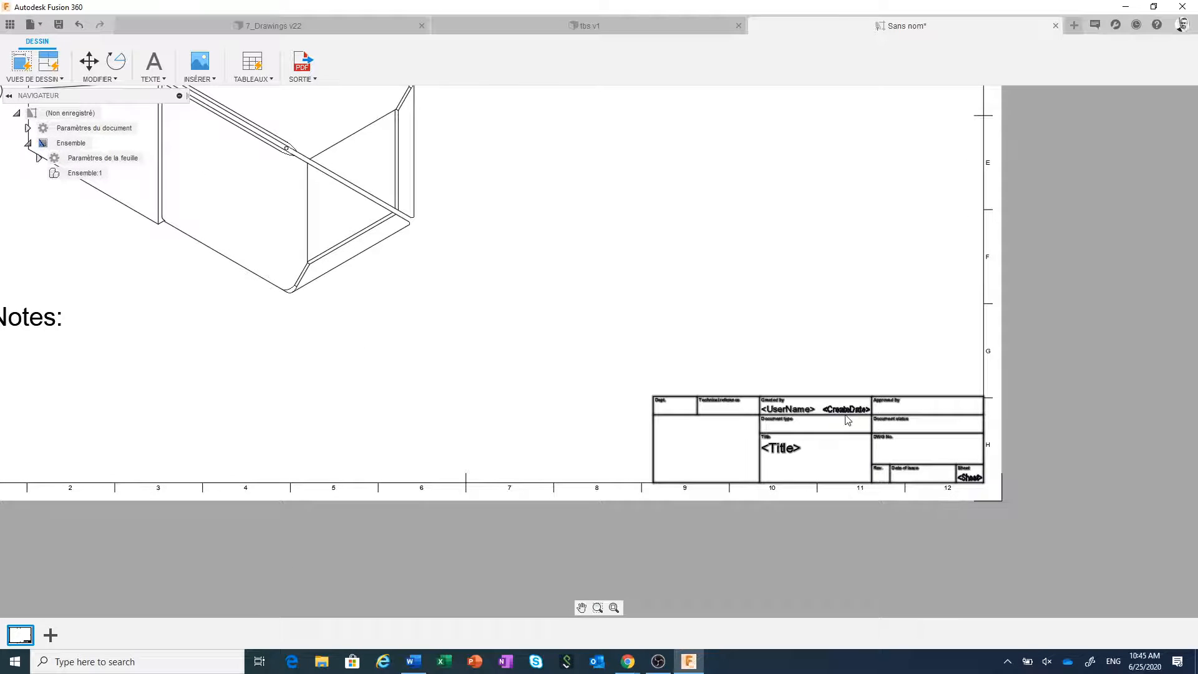
pyautogui.click(845, 416)
pyautogui.rightClick(847, 419)
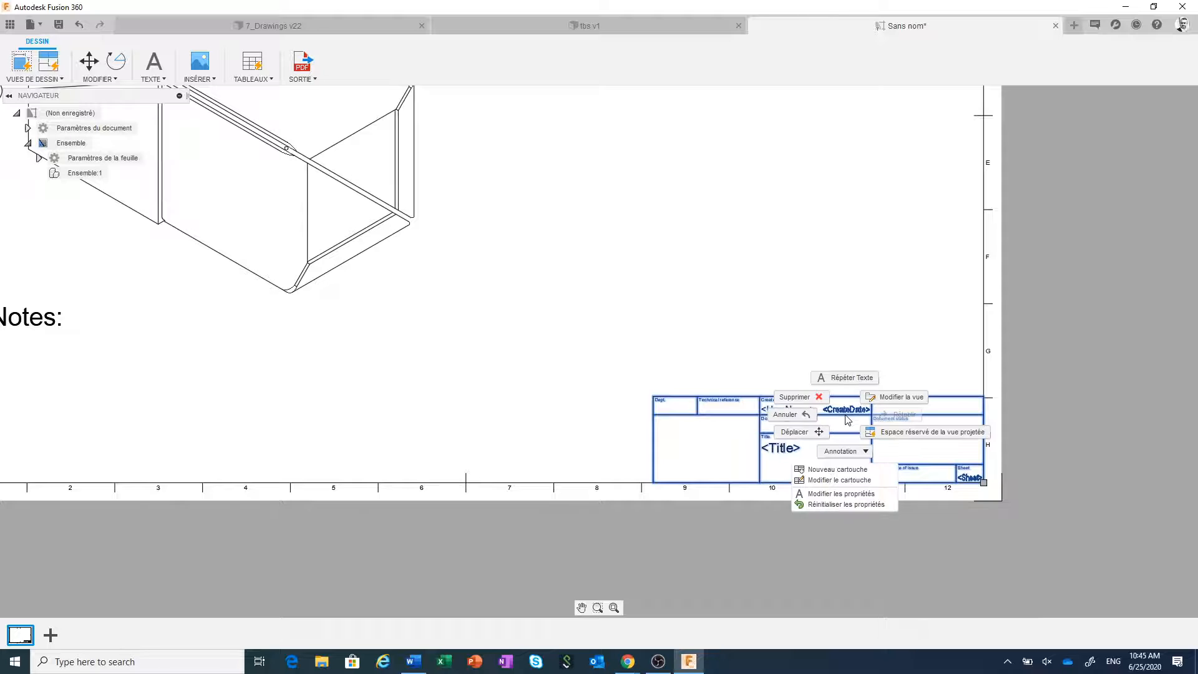
pyautogui.click(830, 470)
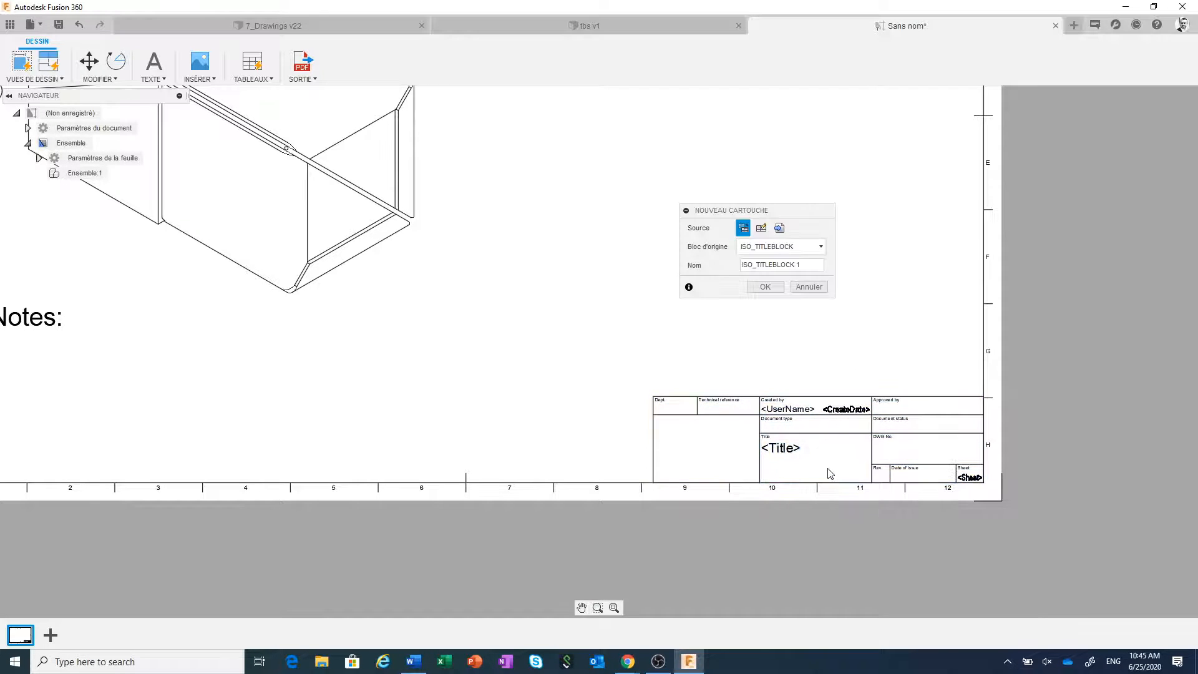
pyautogui.moveTo(770, 212); pyautogui.dragTo(887, 258)
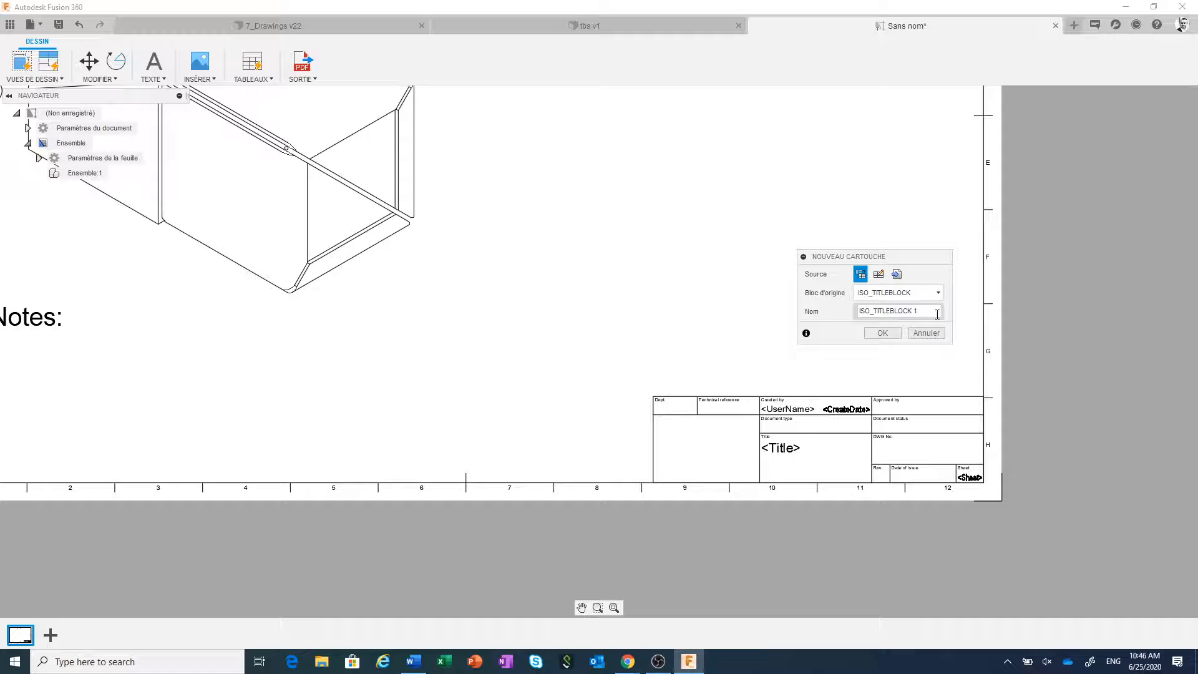
pyautogui.click(878, 275)
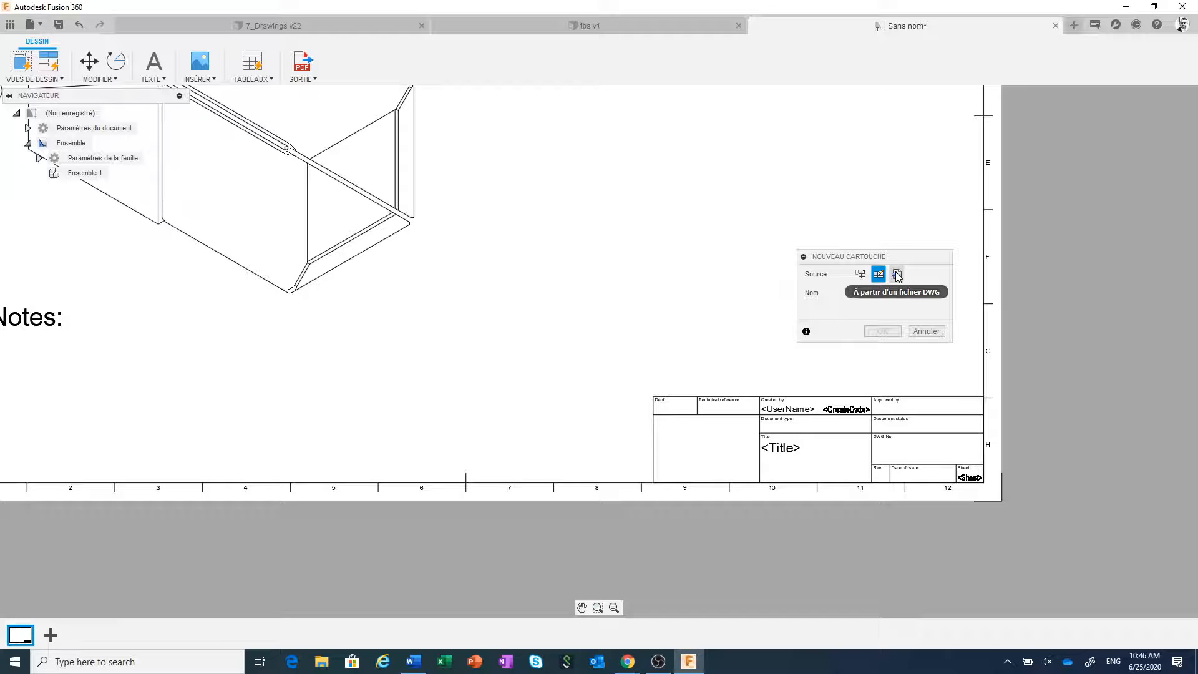
pyautogui.click(861, 275)
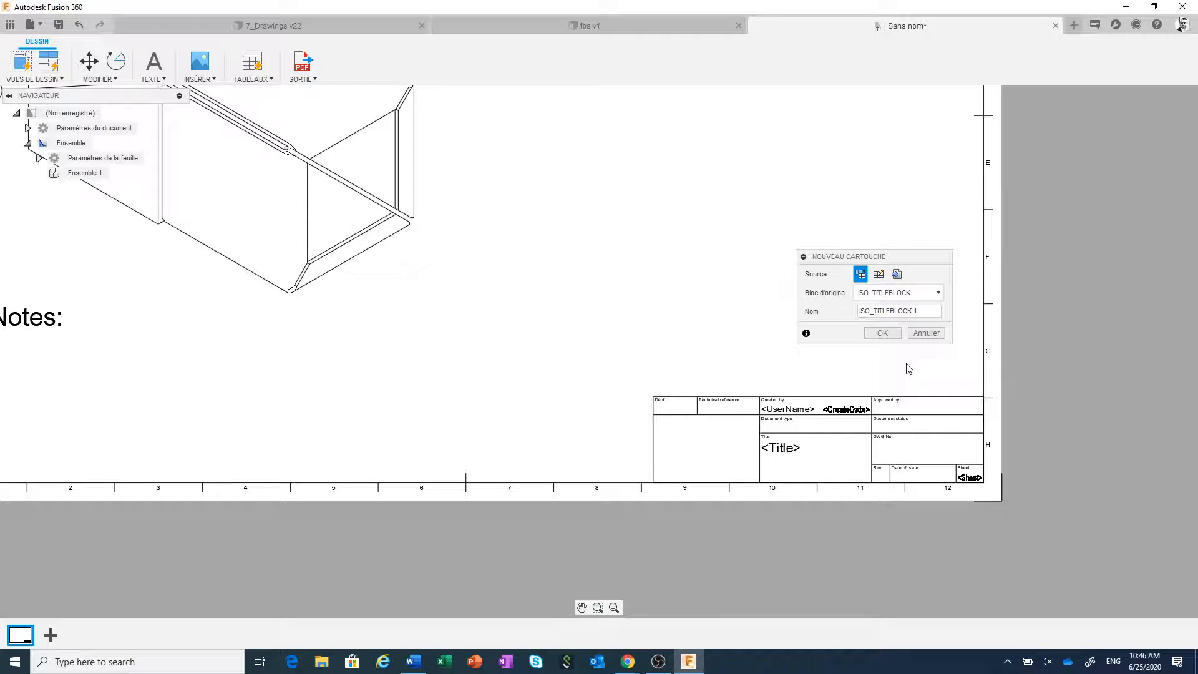
pyautogui.click(883, 333)
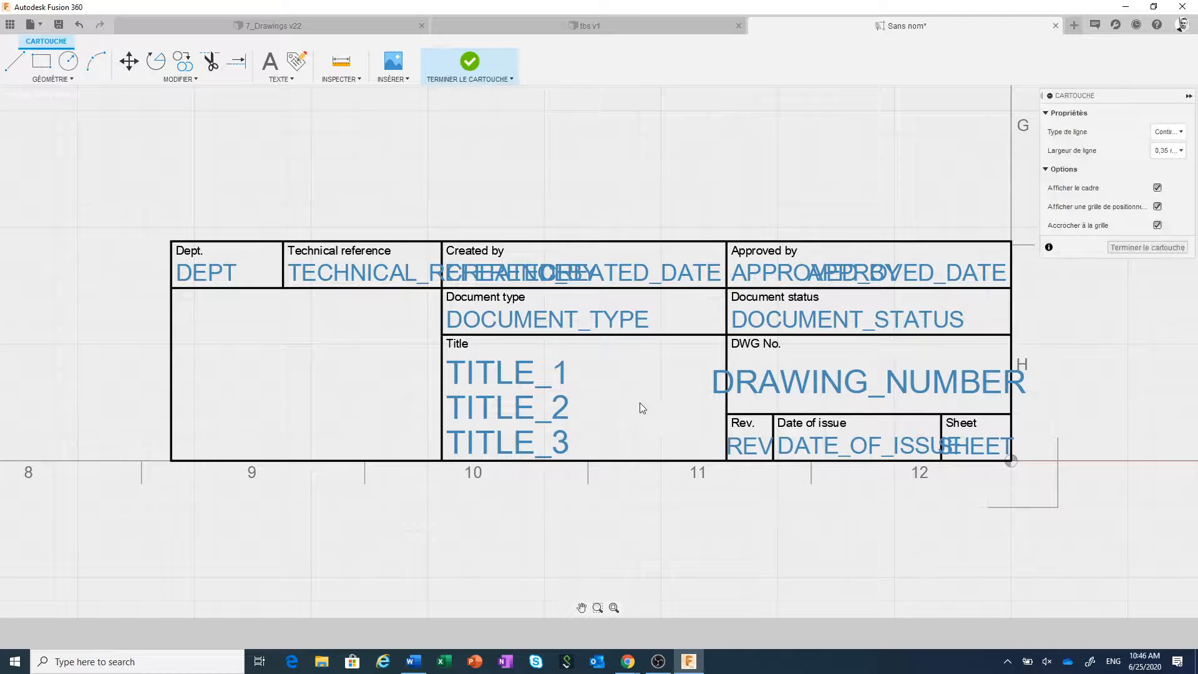
# - Examine the attribute settings of the DEPT and CREATED_DATE fields, including the attribute types available for the date field
pyautogui.scroll(2, 638, 402)
pyautogui.moveTo(640, 402); pyautogui.dragTo(674, 404, button='middle')
pyautogui.scroll(-2, 674, 404)
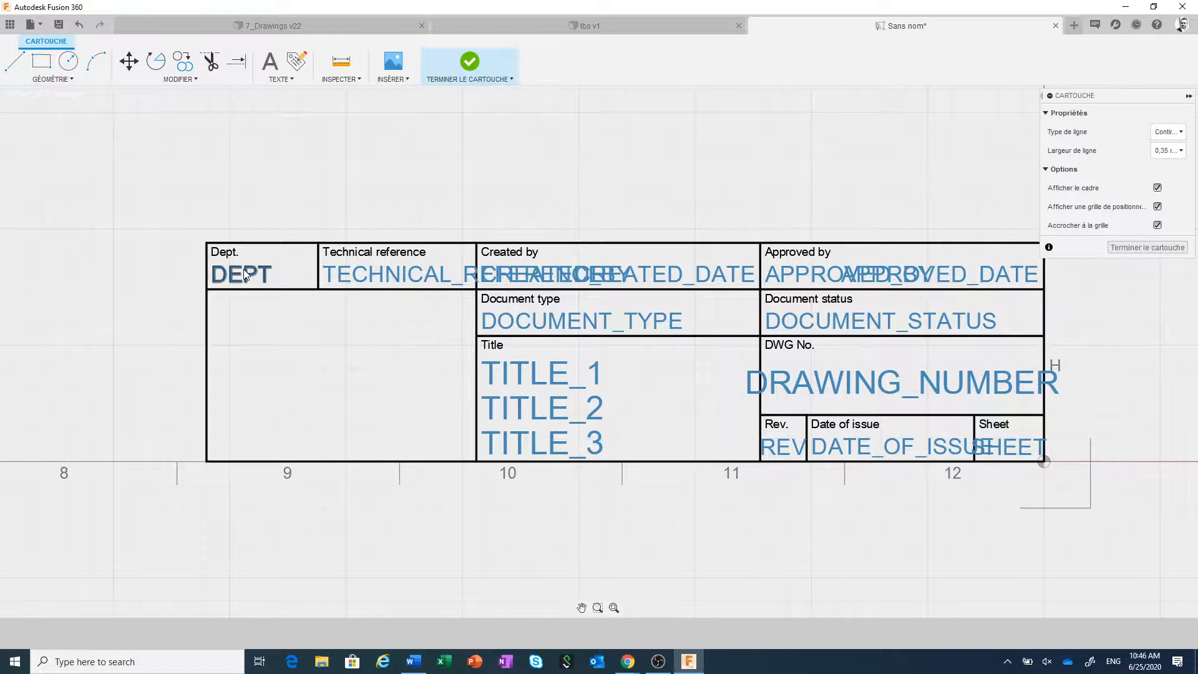
pyautogui.scroll(2, 231, 257)
pyautogui.scroll(-1, 229, 252)
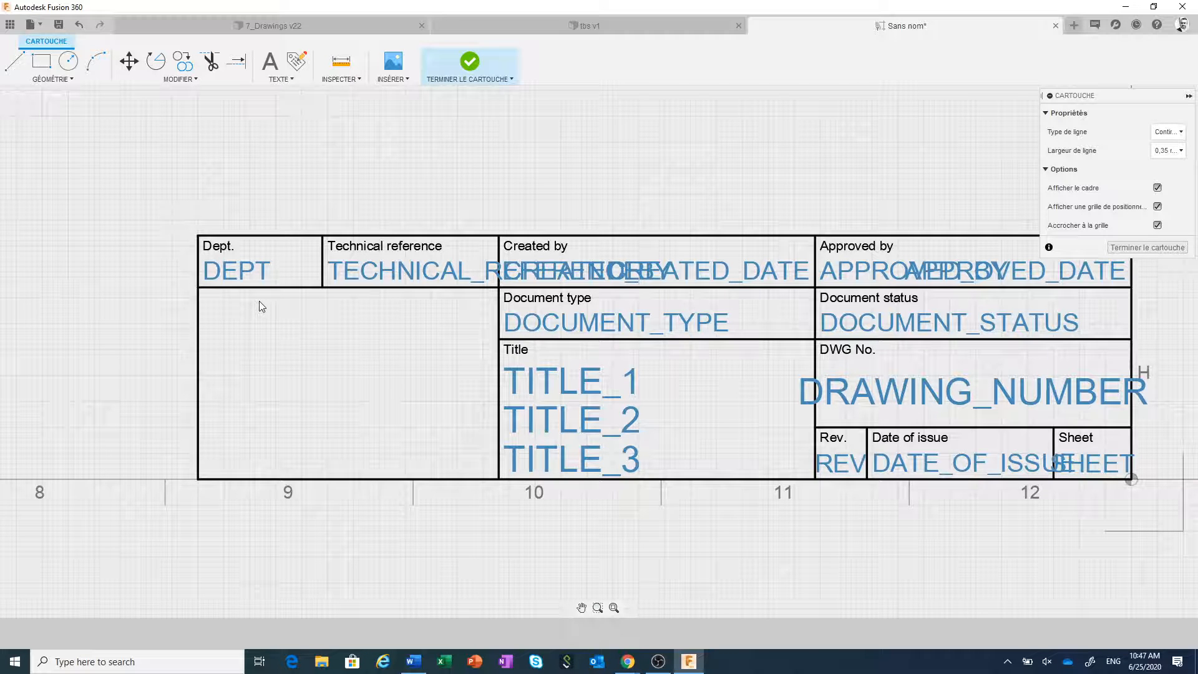
pyautogui.doubleClick(261, 268)
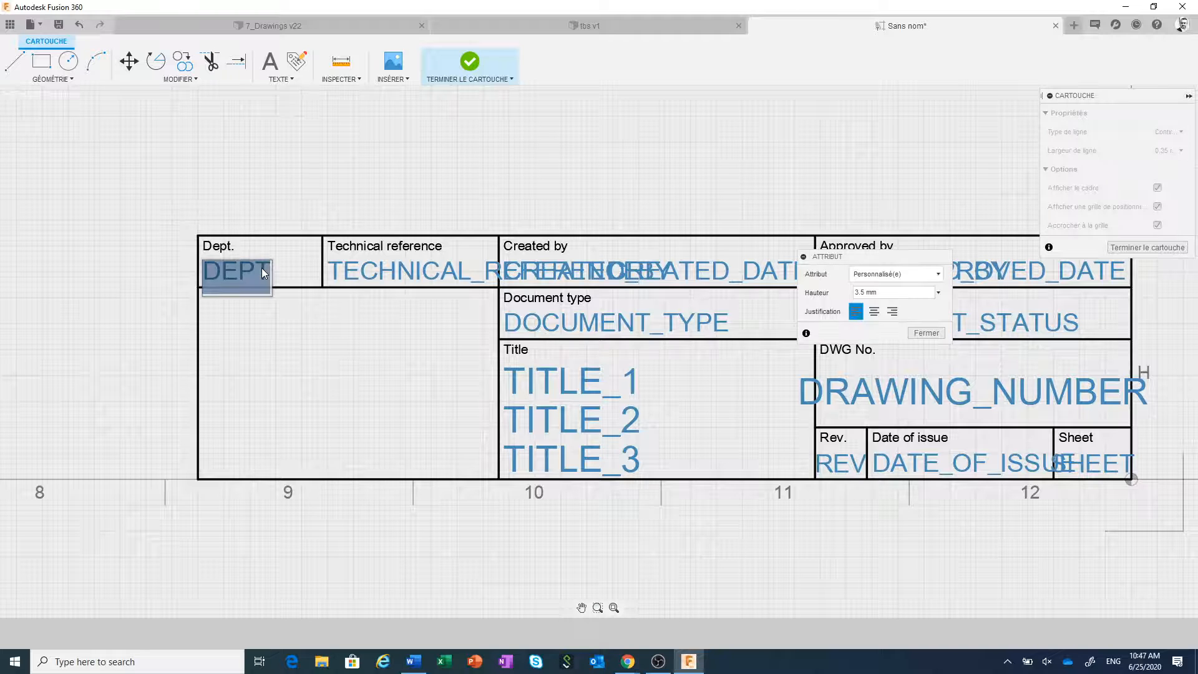
pyautogui.click(934, 336)
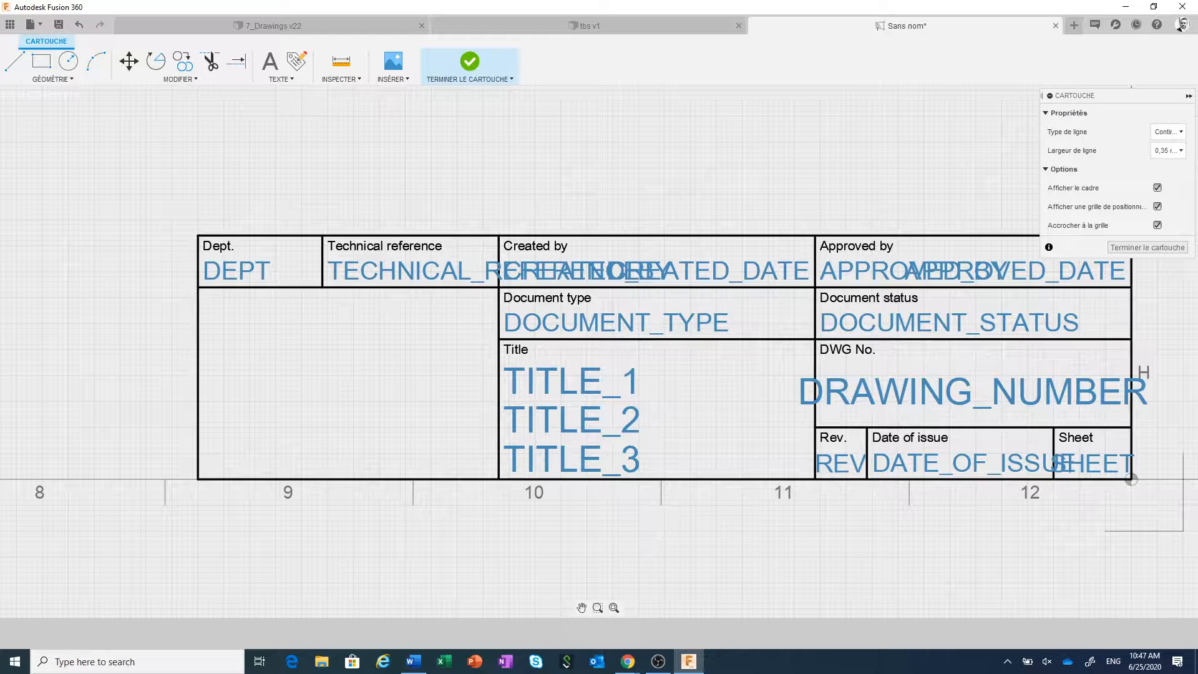
pyautogui.doubleClick(769, 270)
pyautogui.moveTo(867, 245); pyautogui.dragTo(826, 184)
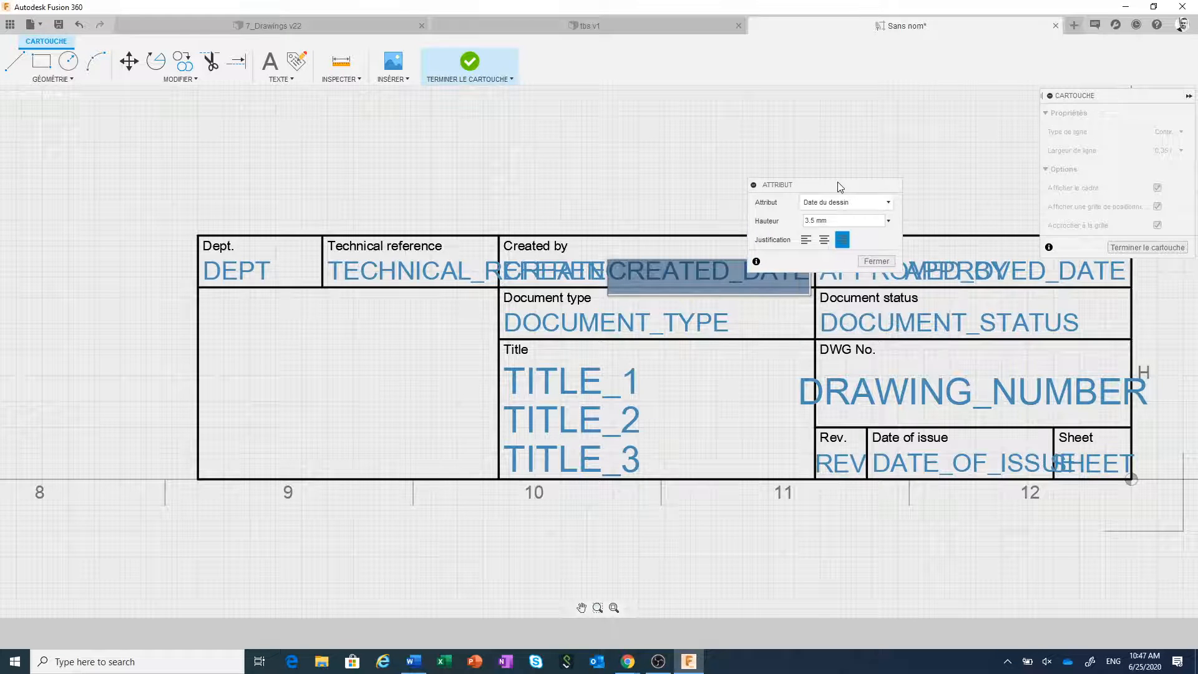
pyautogui.click(866, 202)
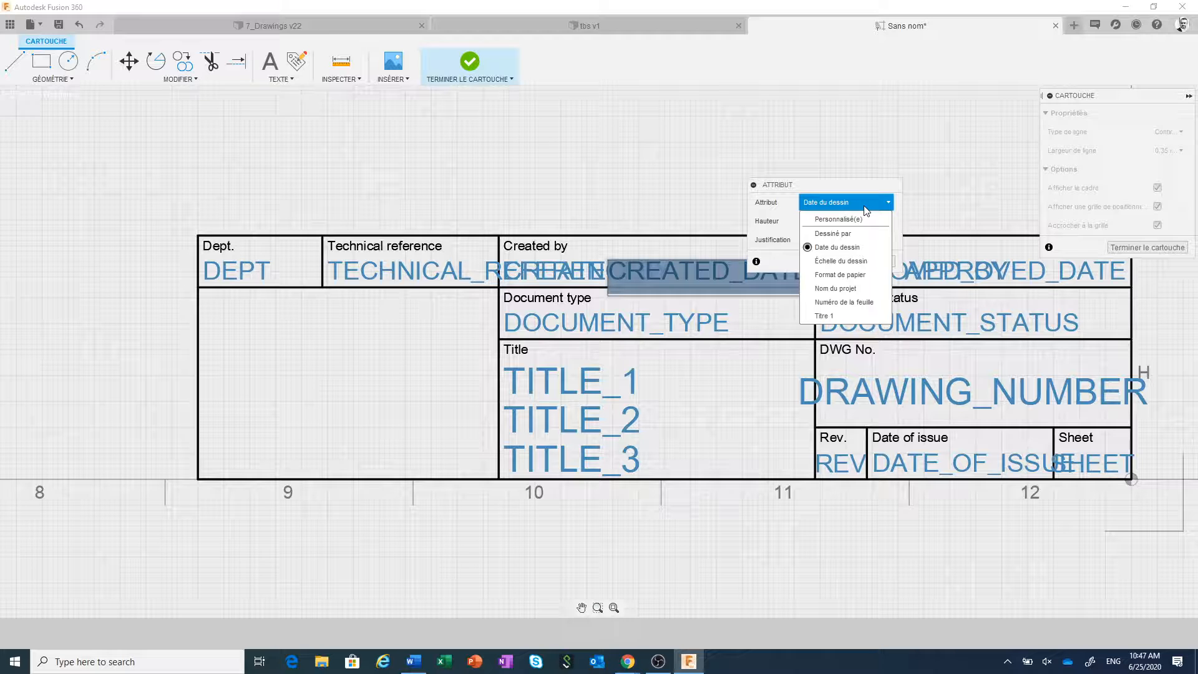
pyautogui.click(919, 177)
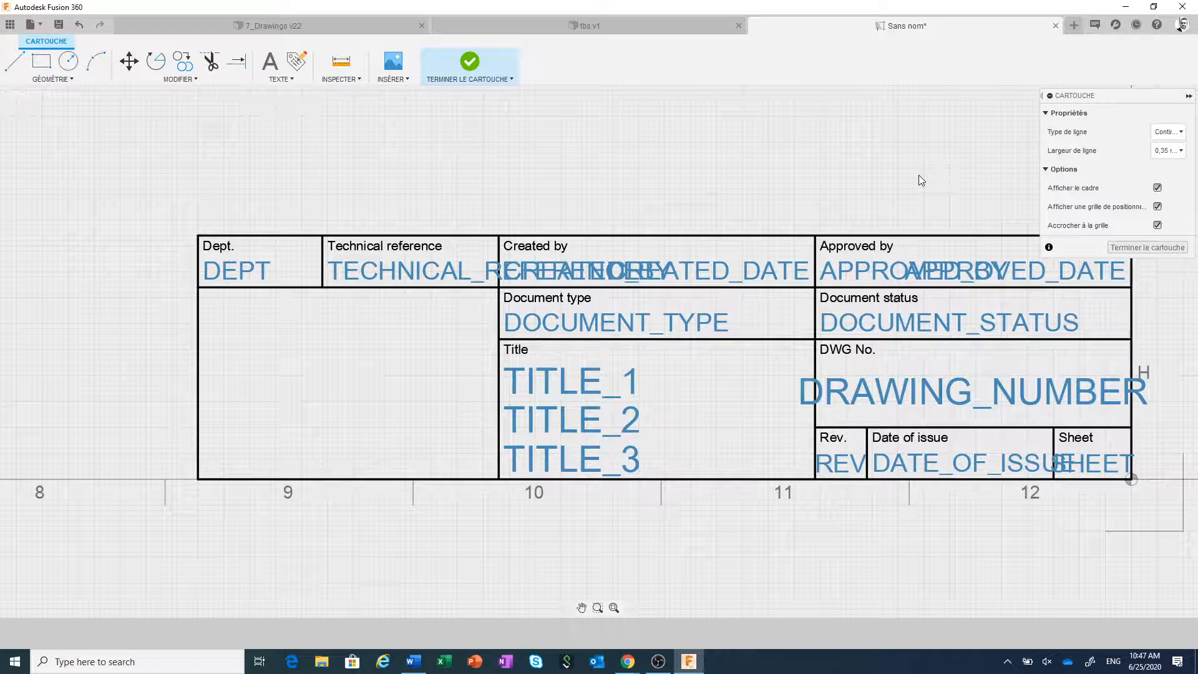
# - Delete the "Dept." label and the DEPT attribute from the title block's upper-left cell
pyautogui.scroll(5, 230, 290)
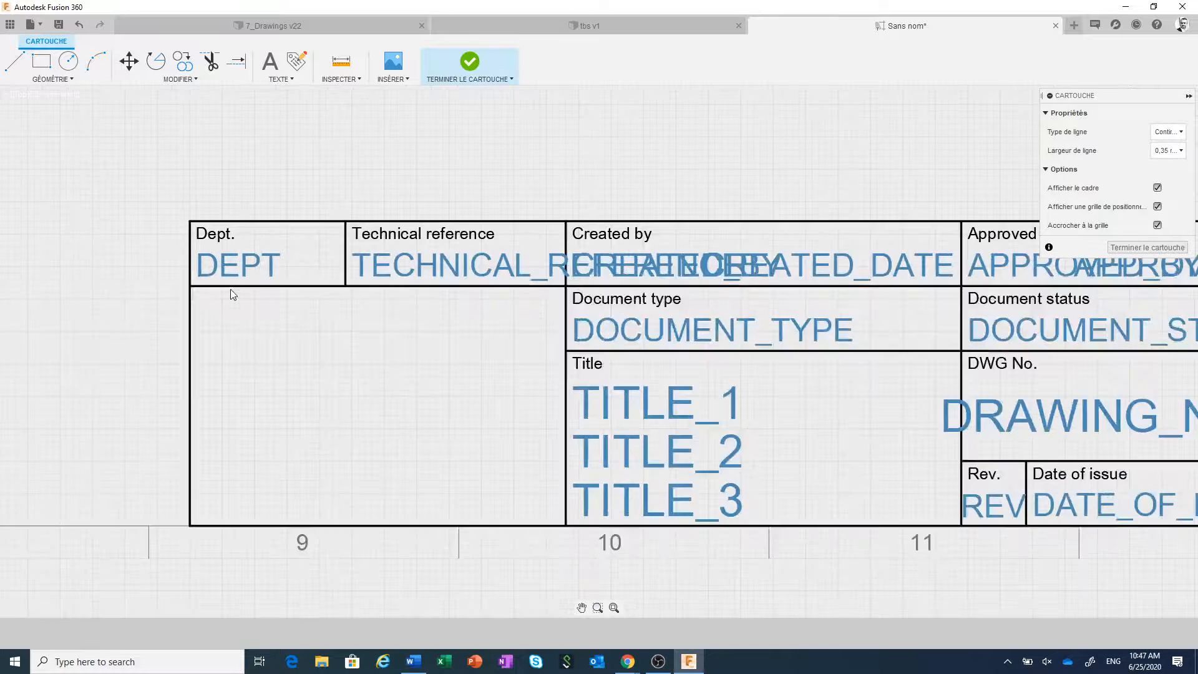
pyautogui.scroll(2, 233, 294)
pyautogui.moveTo(249, 310); pyautogui.dragTo(401, 337, button='middle')
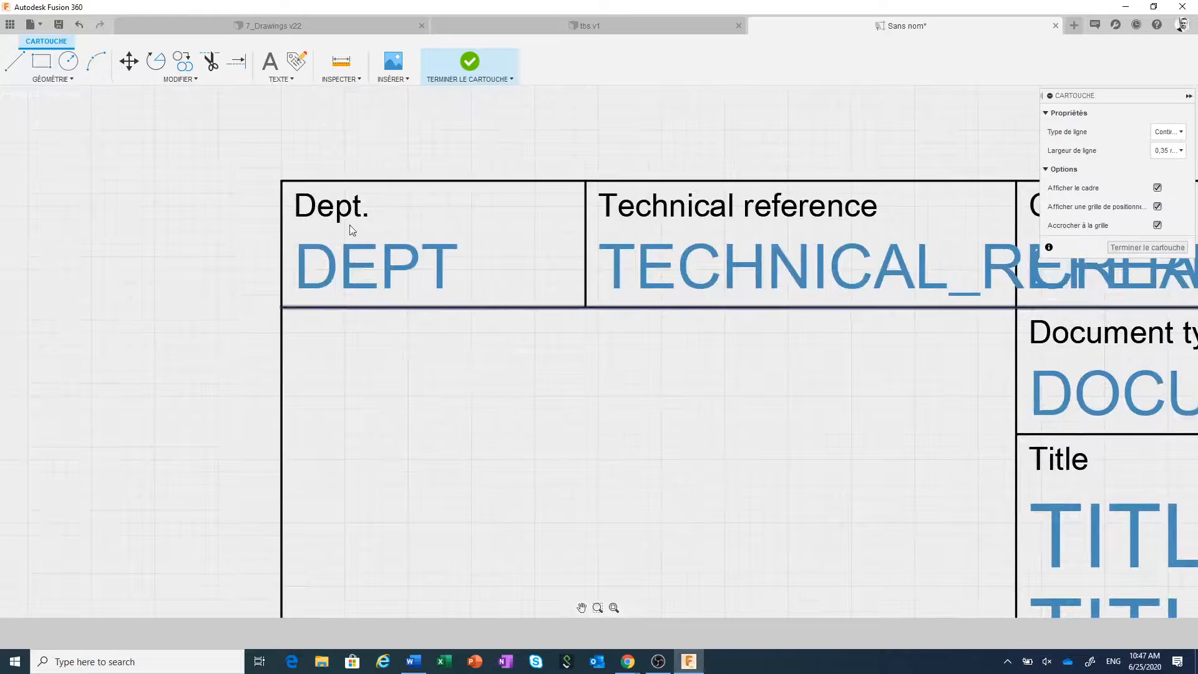
pyautogui.rightClick(343, 215)
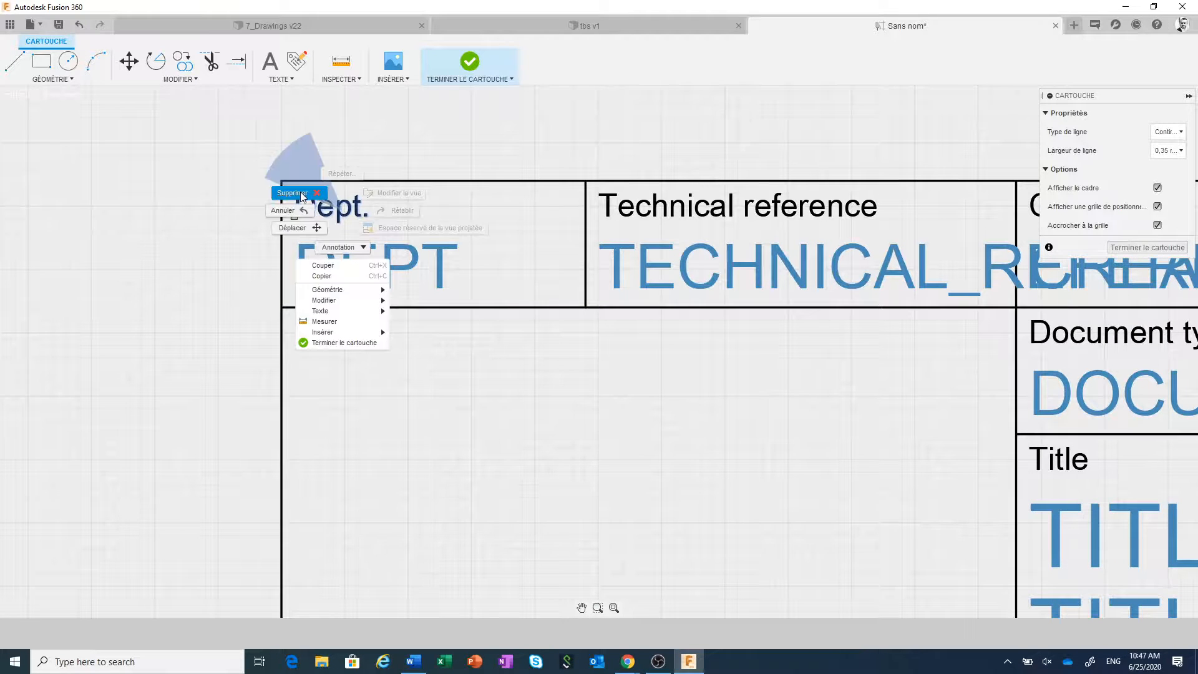
pyautogui.click(324, 235)
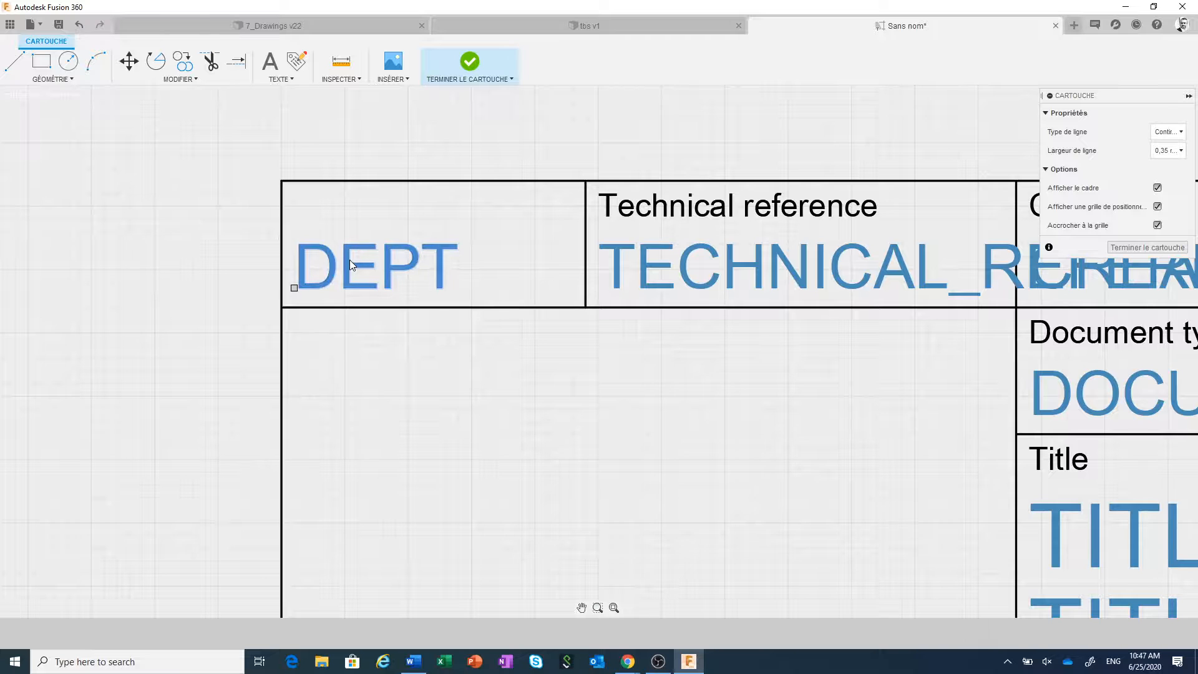
pyautogui.rightClick(348, 259)
pyautogui.click(320, 244)
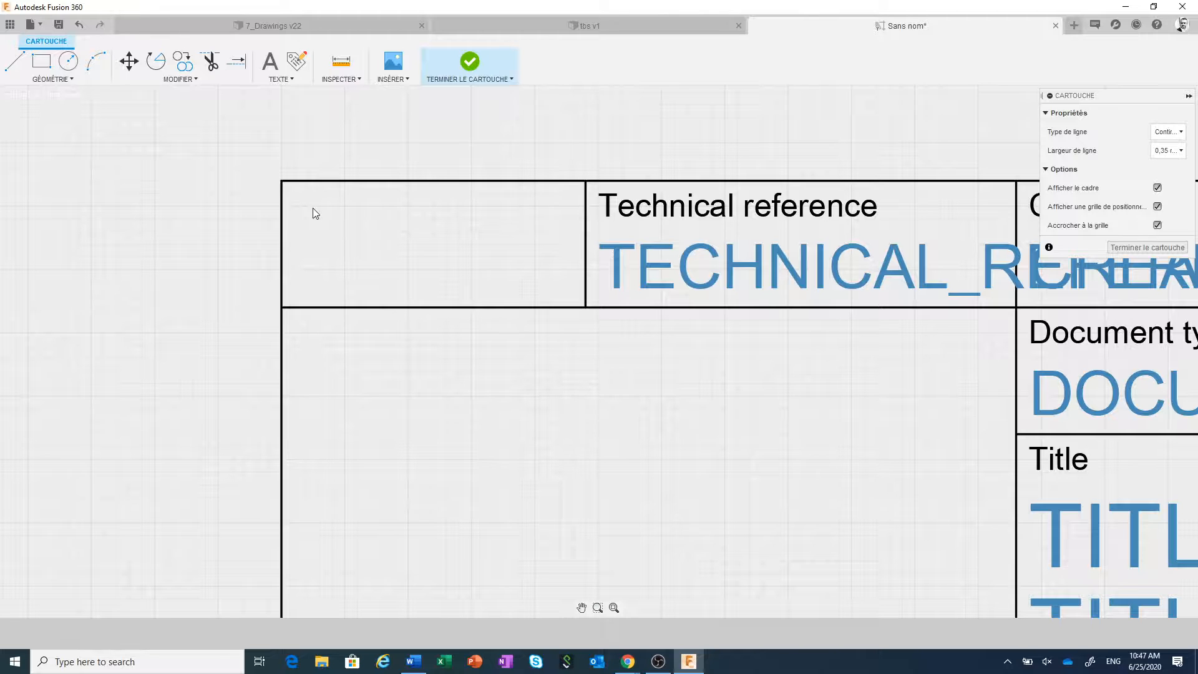
# - Add the text "Echelle" in Arial at 2 mm height in the upper-left corner of the emptied title block cell
pyautogui.click(269, 63)
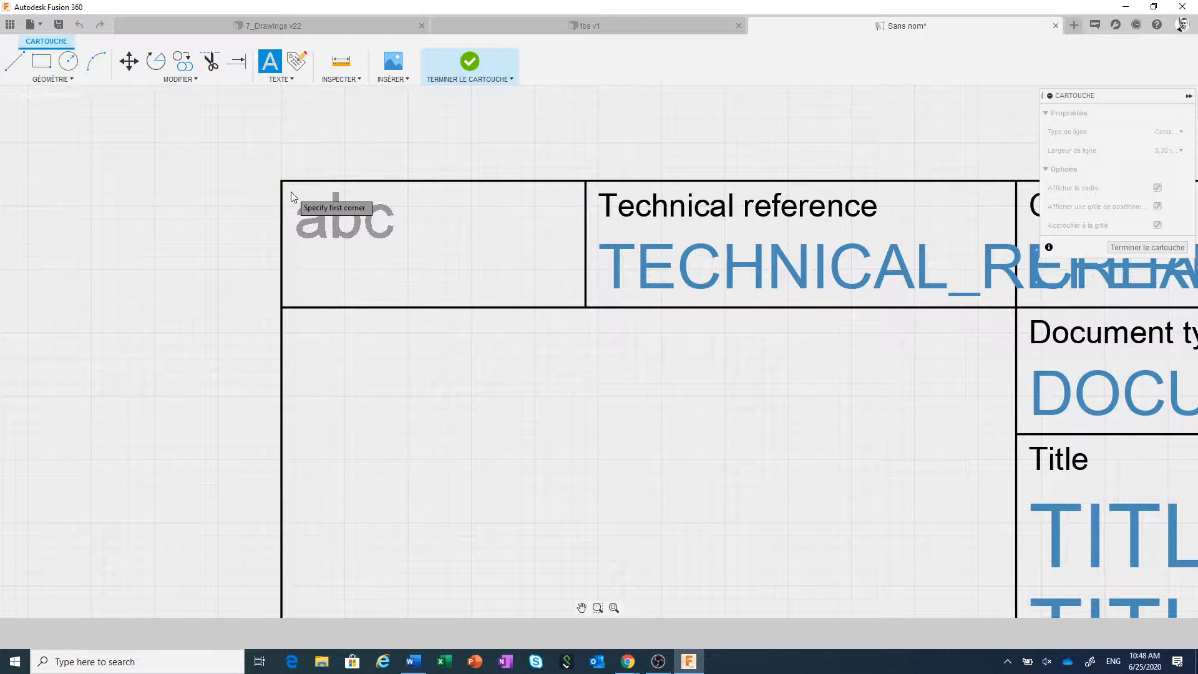
pyautogui.scroll(4, 291, 192)
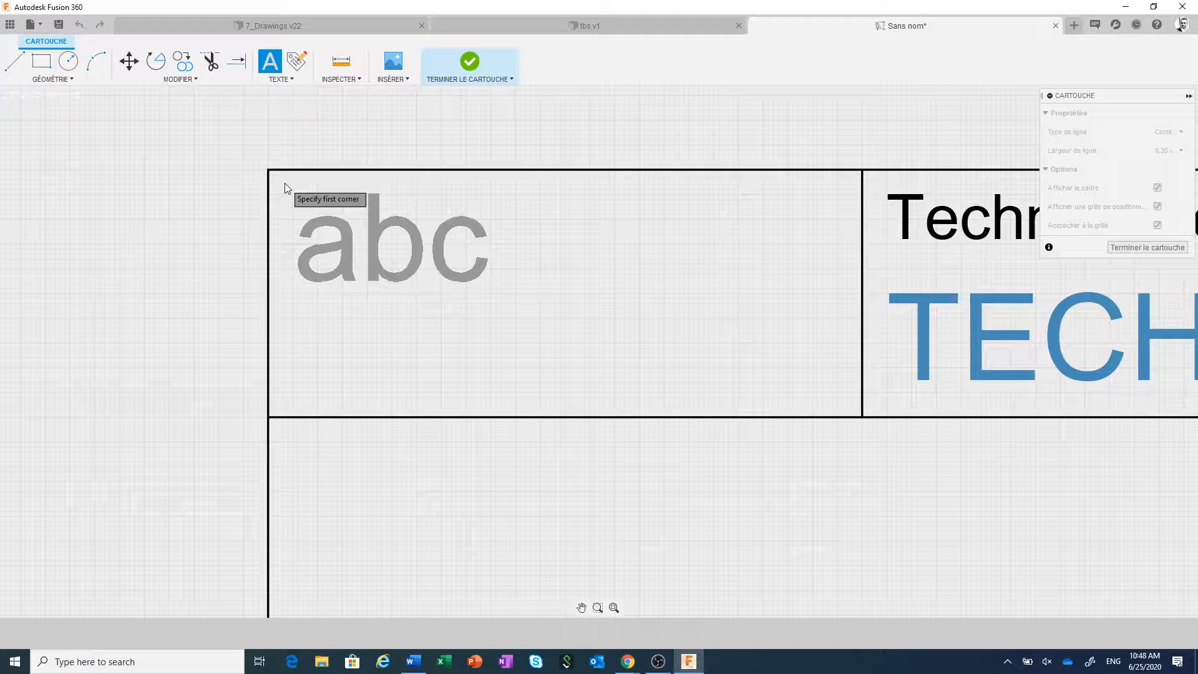
pyautogui.click(284, 183)
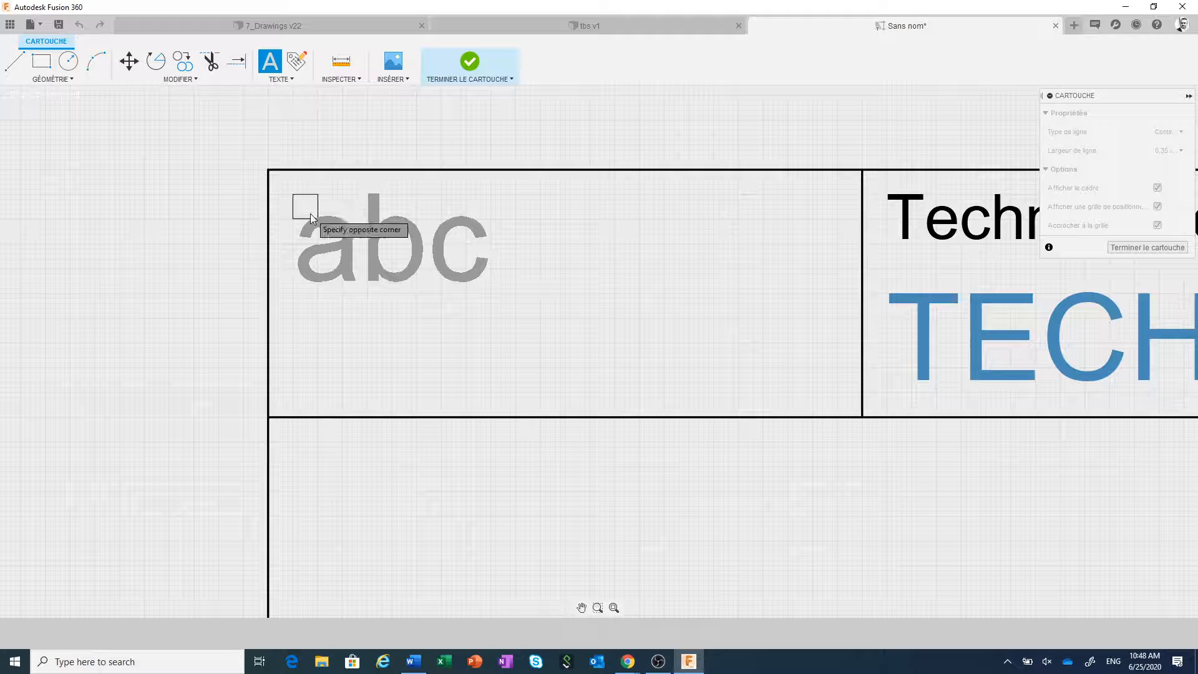
pyautogui.click(506, 284)
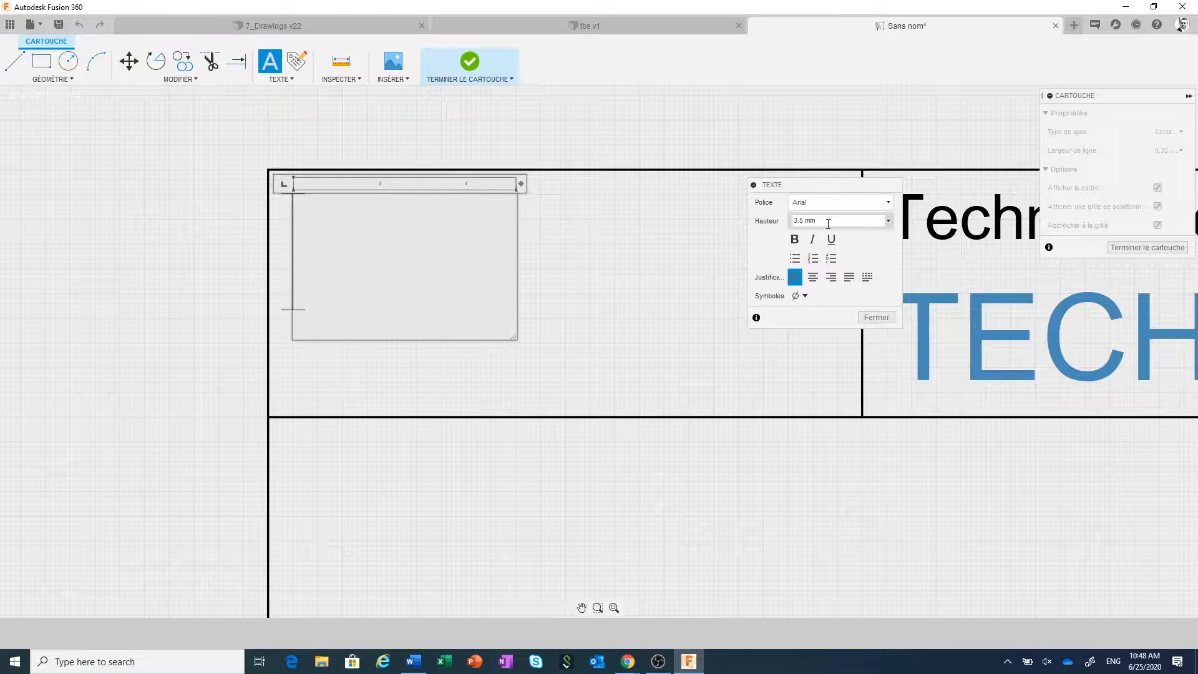
pyautogui.moveTo(824, 221); pyautogui.dragTo(793, 222)
pyautogui.write('2')
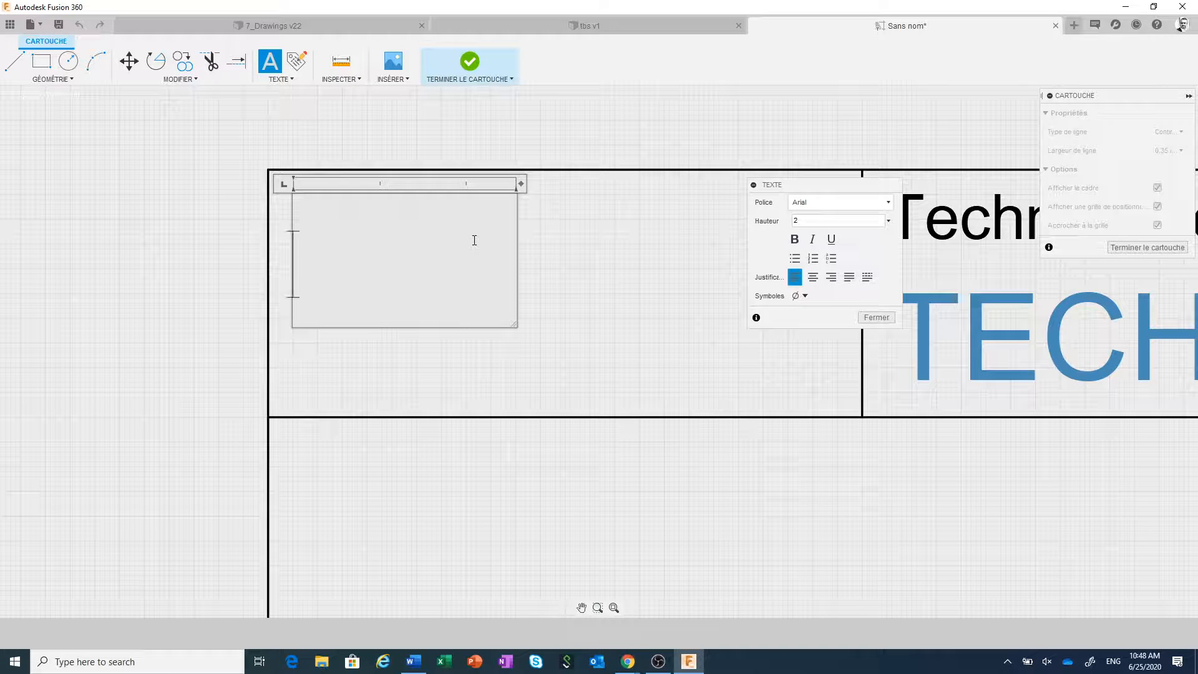
pyautogui.write('E')
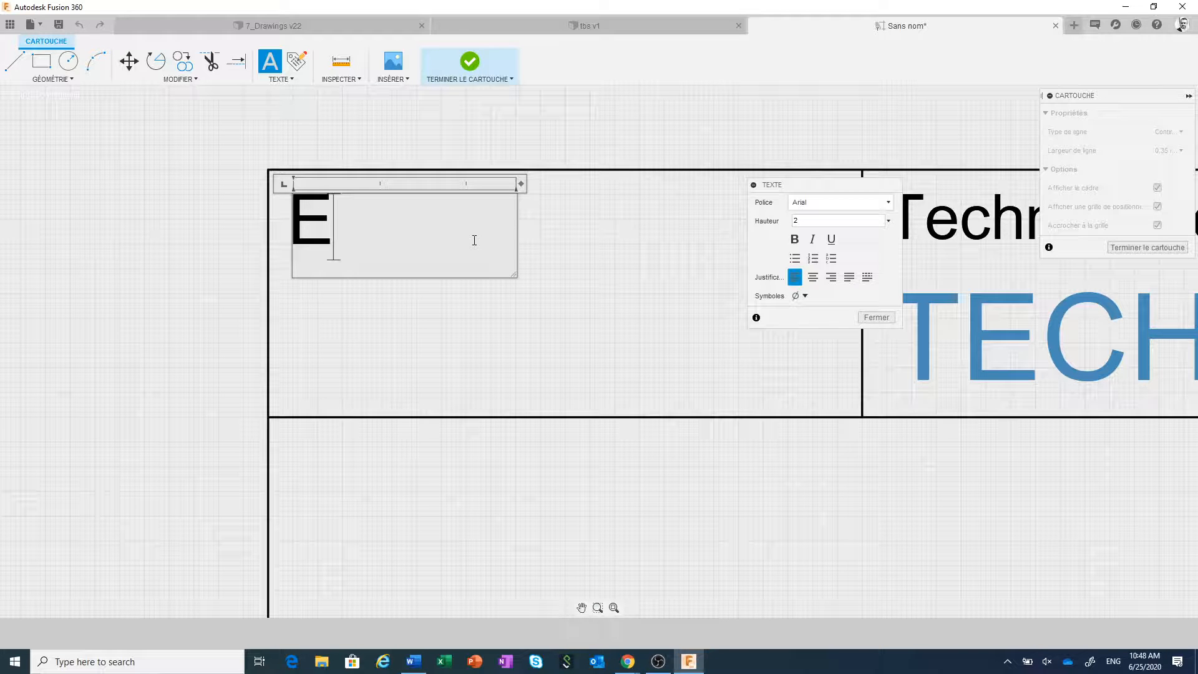
pyautogui.write('che')
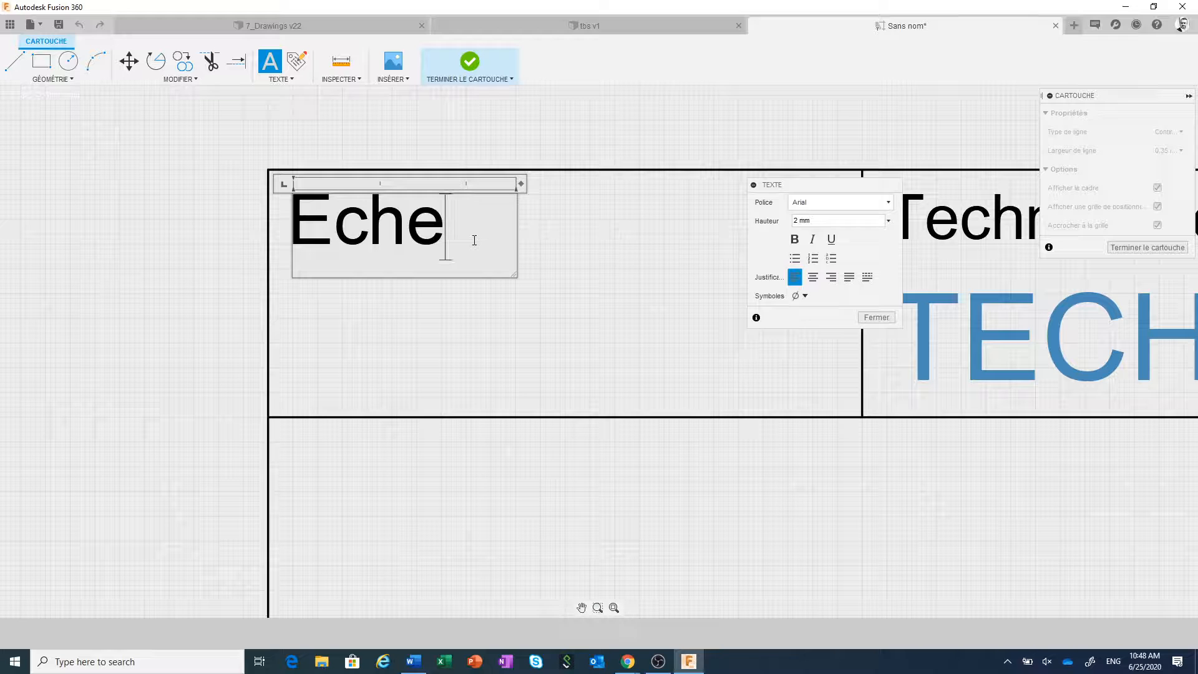
pyautogui.write('lle')
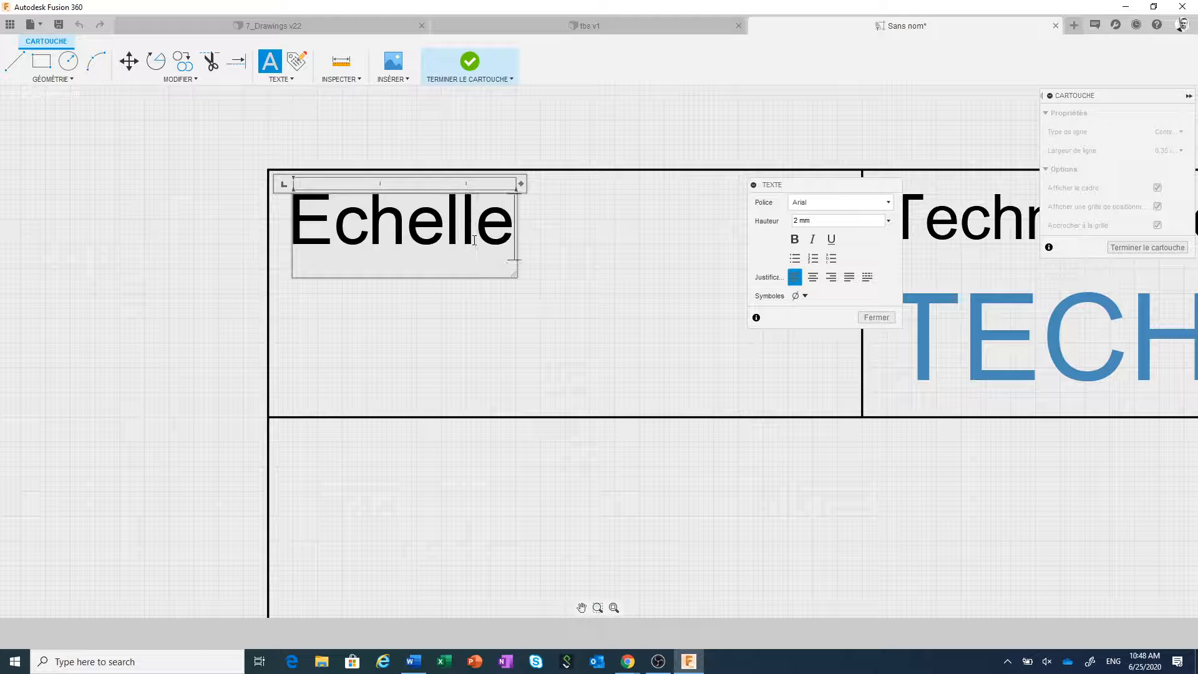
pyautogui.press('Return')
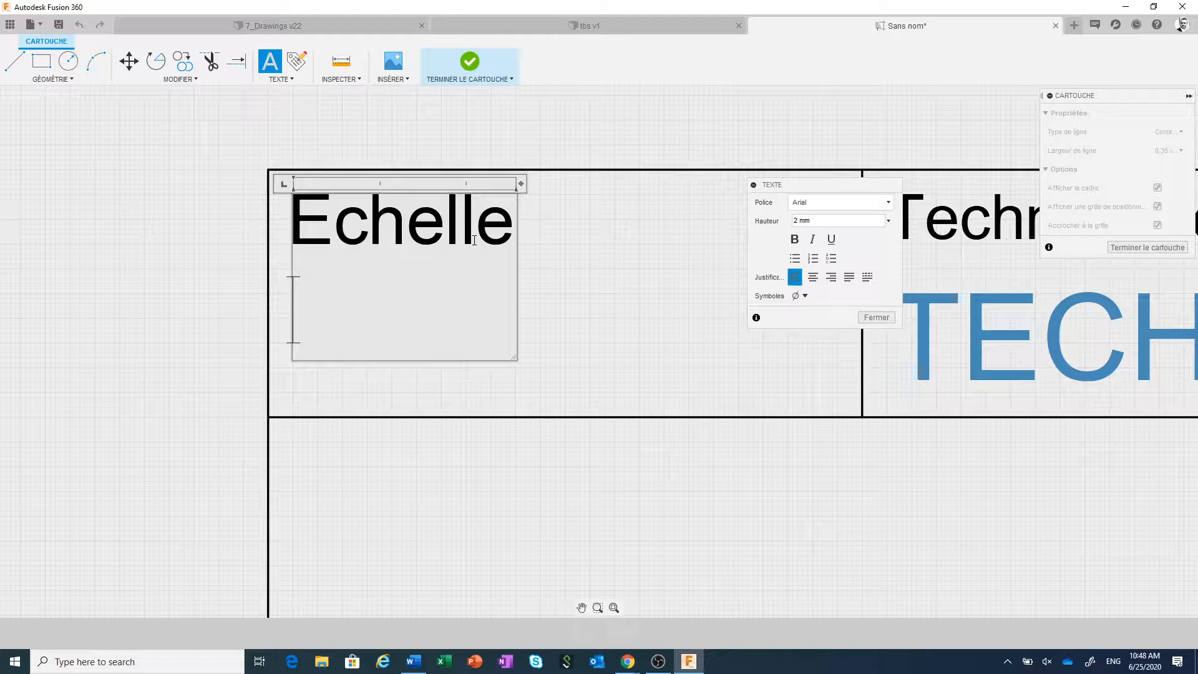
pyautogui.click(876, 318)
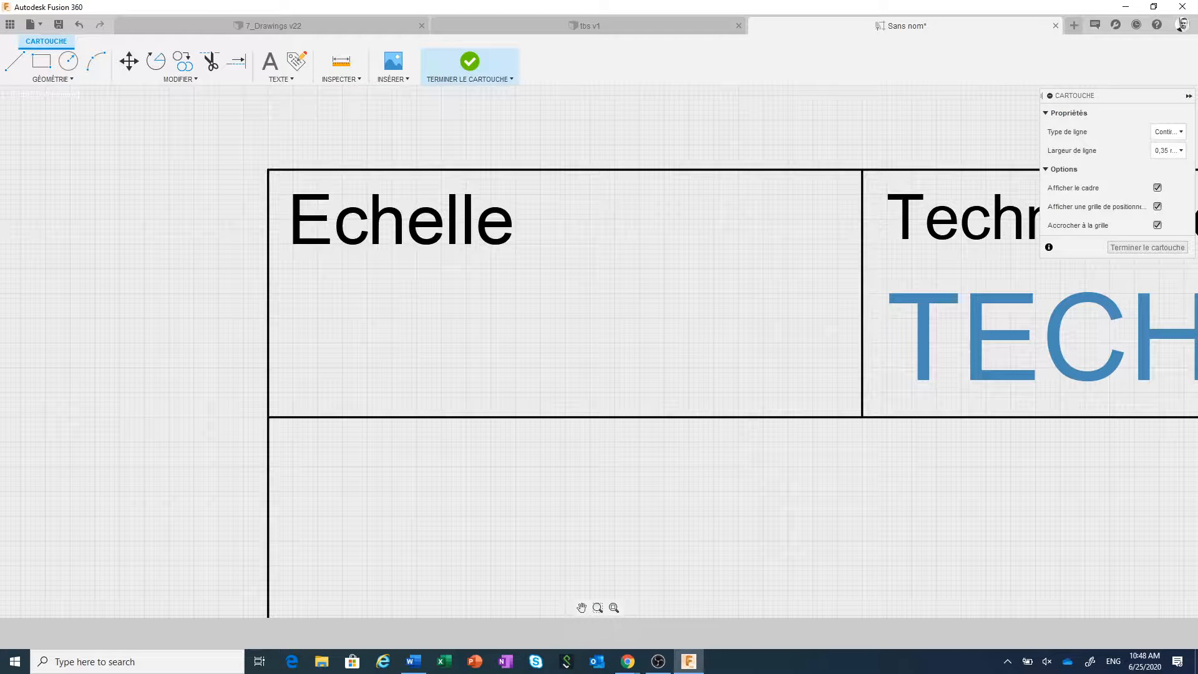
# - Place an Échelle du dessin attribute at 3.5 mm height beneath the "Echelle" label and reposition it inside that cell
pyautogui.click(298, 63)
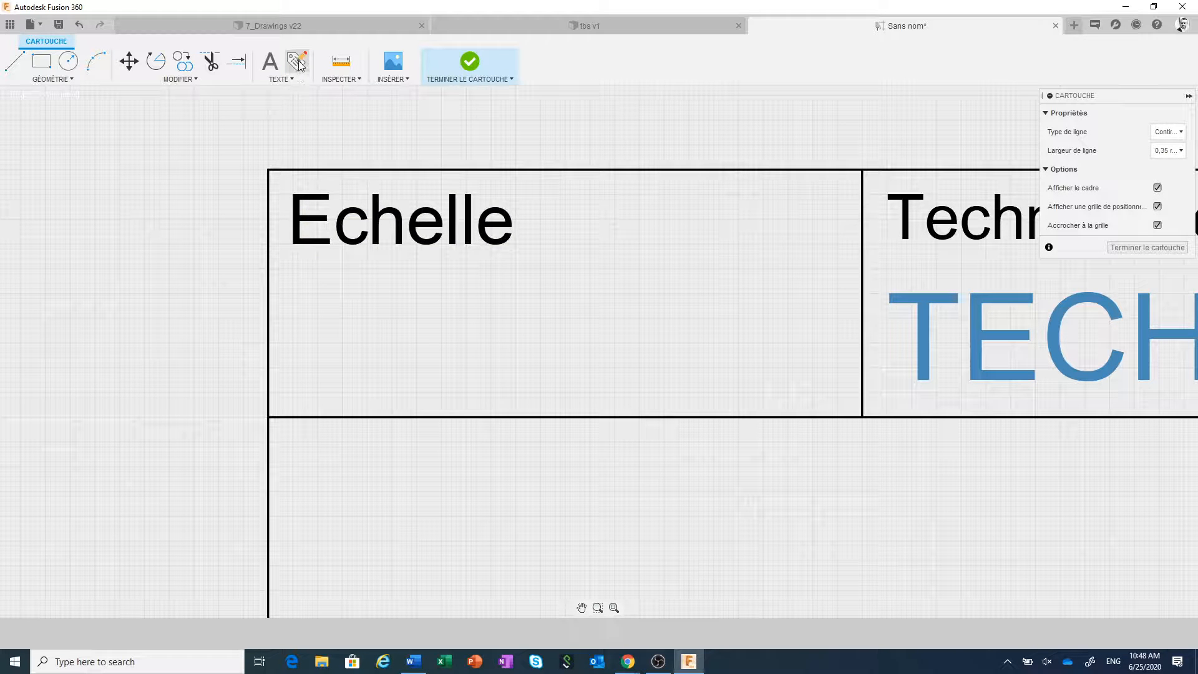
pyautogui.click(537, 353)
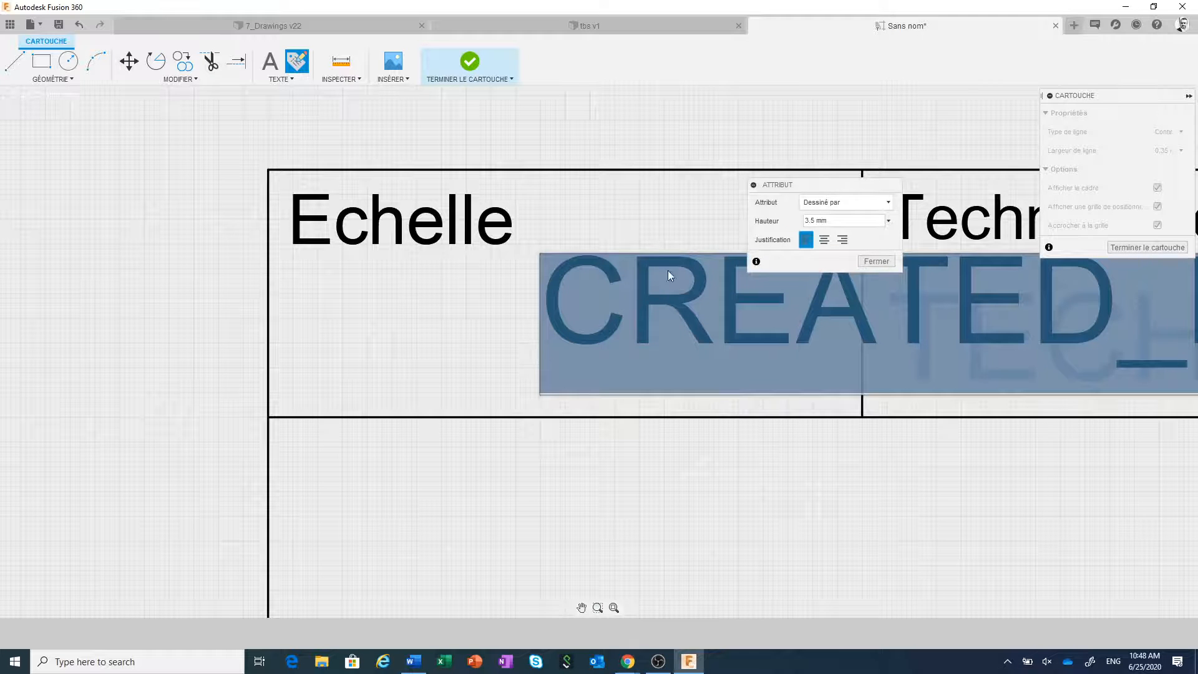
pyautogui.click(842, 202)
pyautogui.click(836, 232)
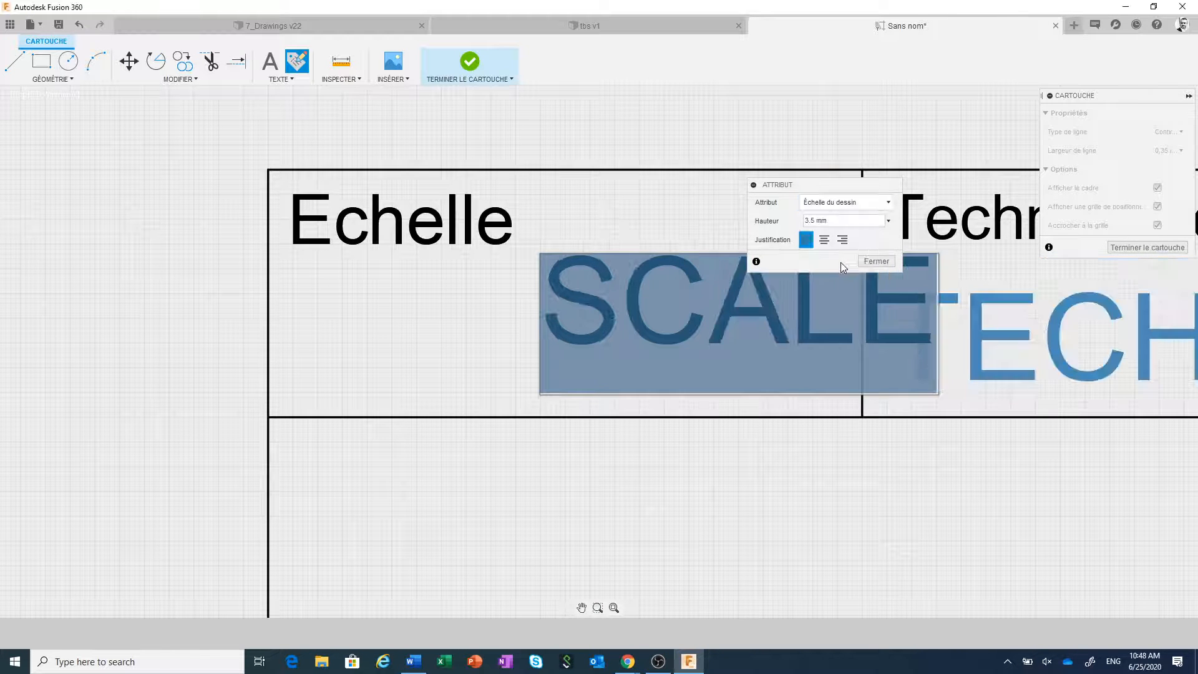
pyautogui.click(875, 261)
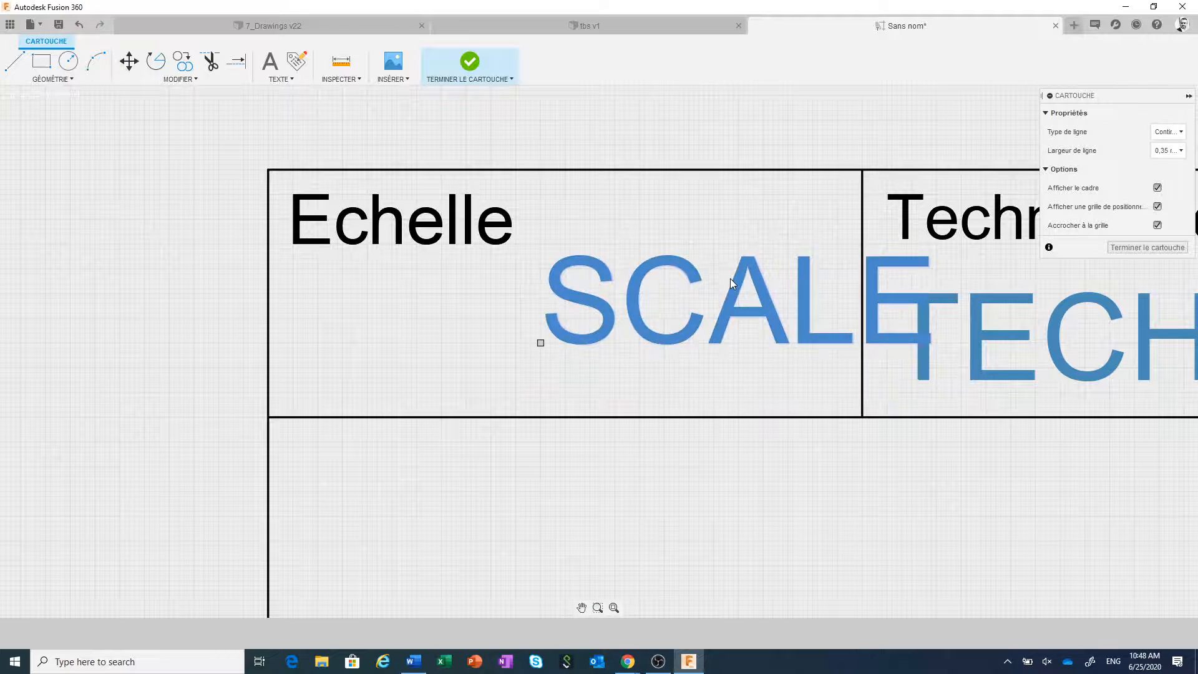
pyautogui.click(540, 343)
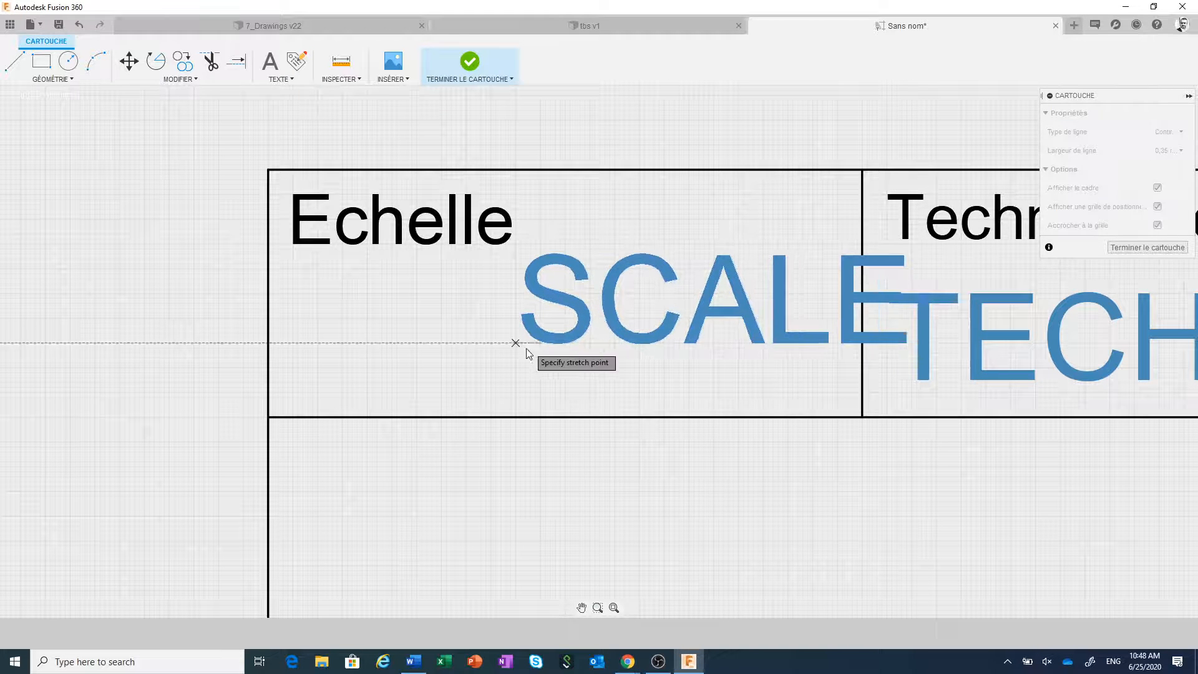
pyautogui.click(463, 384)
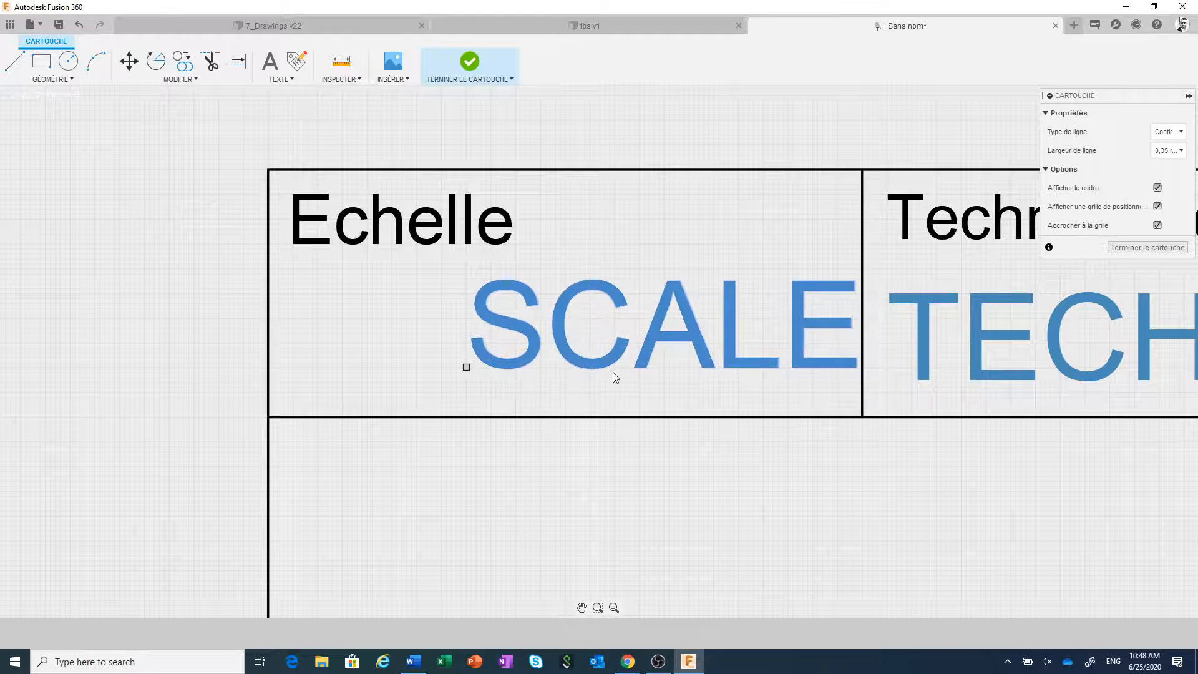
pyautogui.scroll(-5, 575, 357)
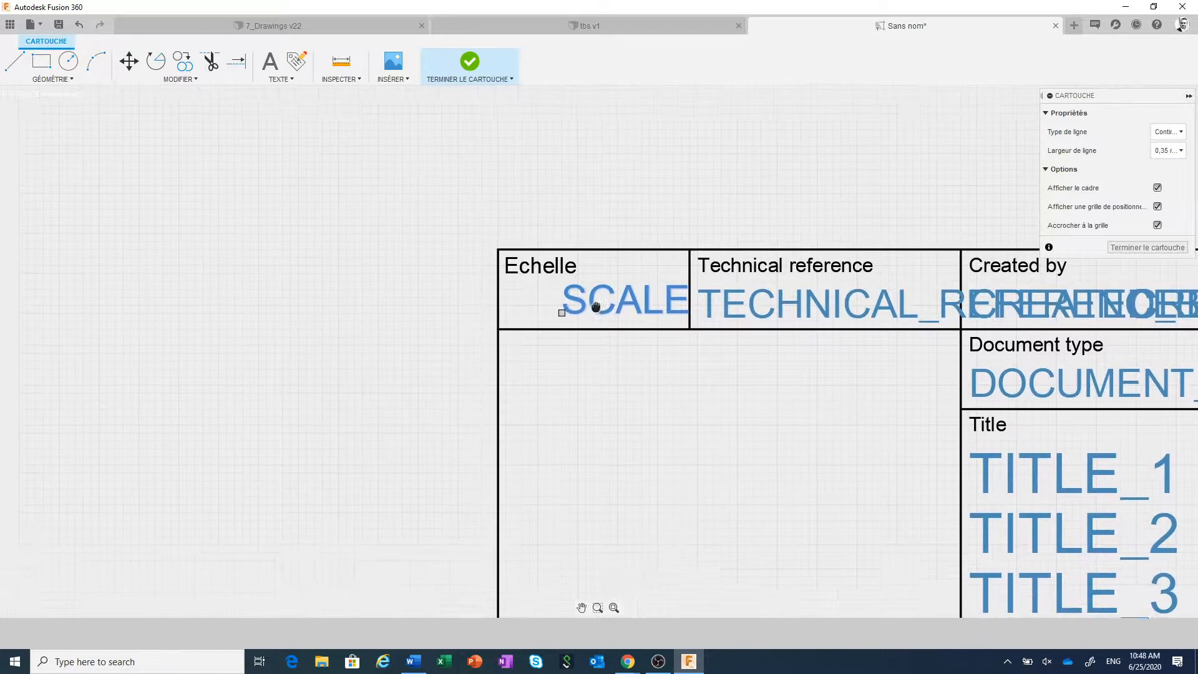
pyautogui.scroll(-2, 652, 346)
pyautogui.moveTo(745, 372); pyautogui.dragTo(561, 393, button='middle')
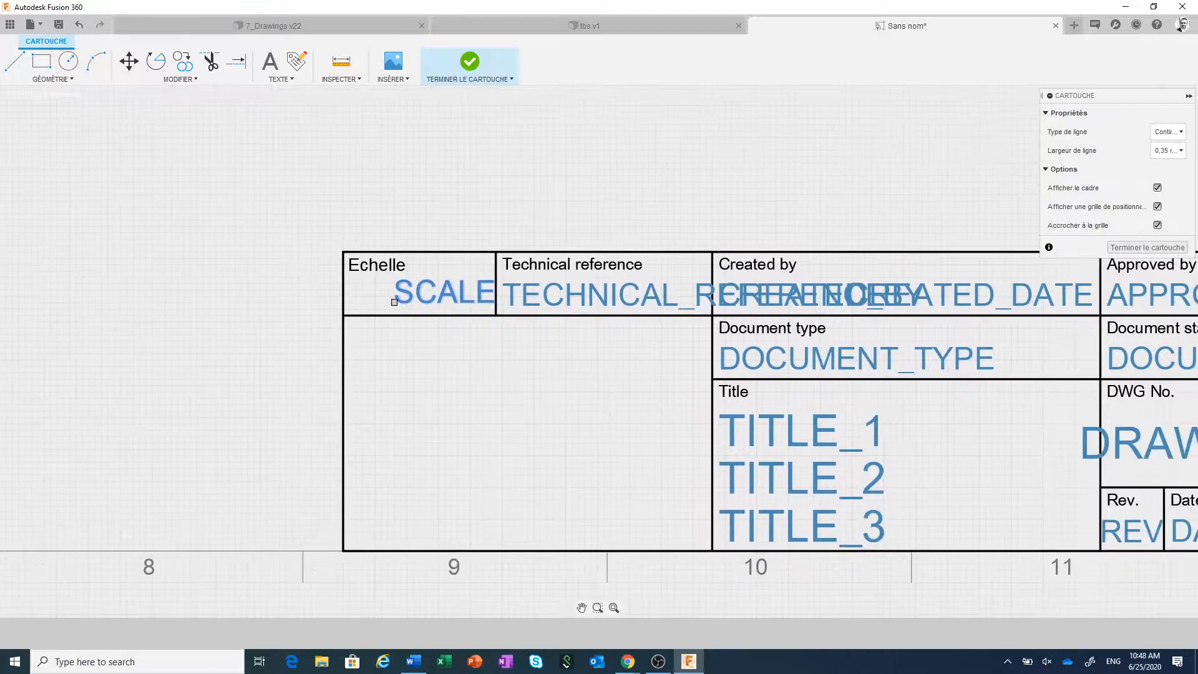
pyautogui.scroll(3, 755, 432)
pyautogui.click(724, 372)
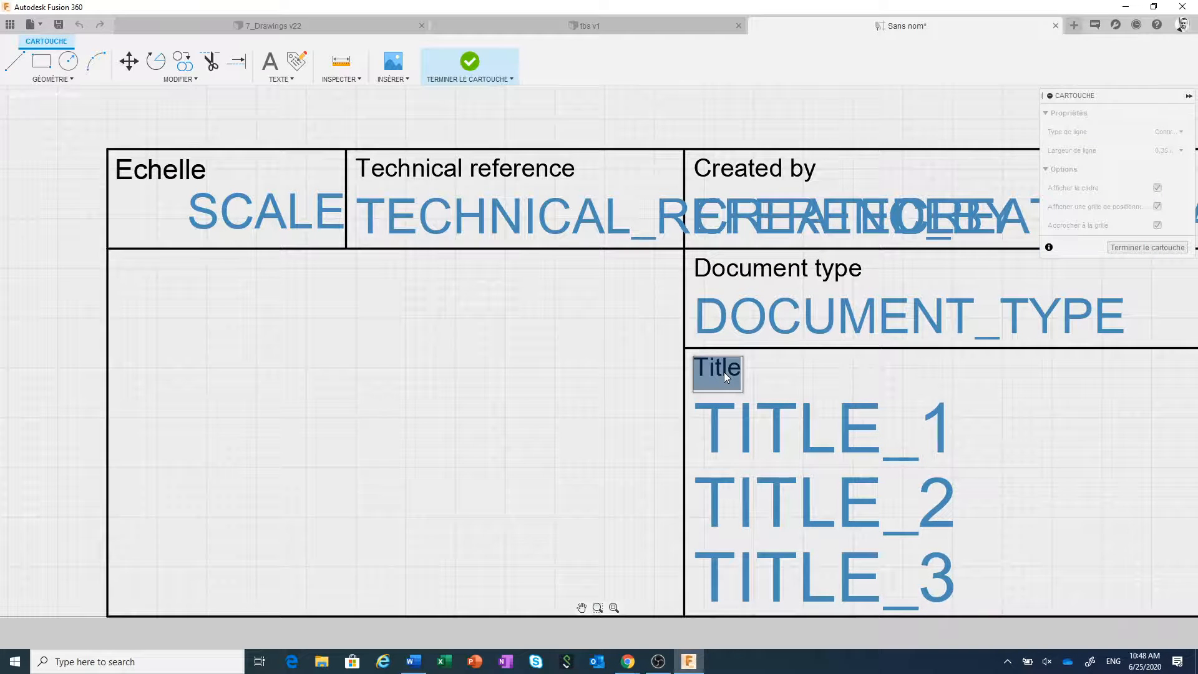
pyautogui.press('i')
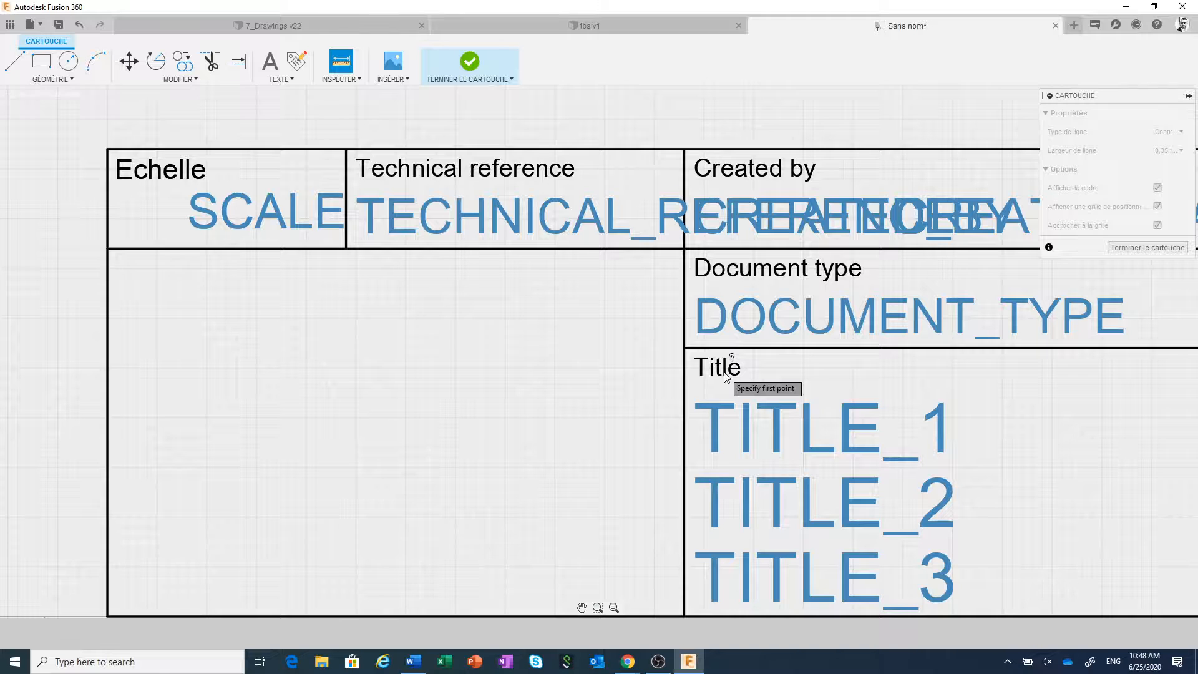
pyautogui.press('t')
pyautogui.press('r')
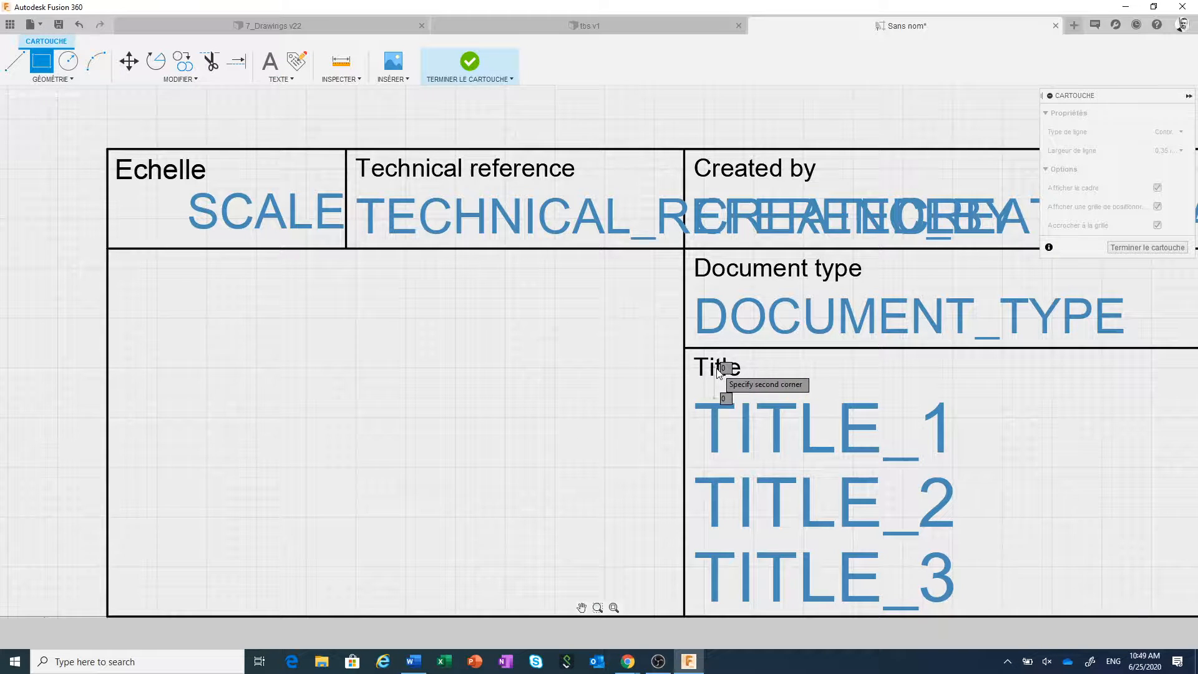
pyautogui.click(715, 368)
pyautogui.press('Escape')
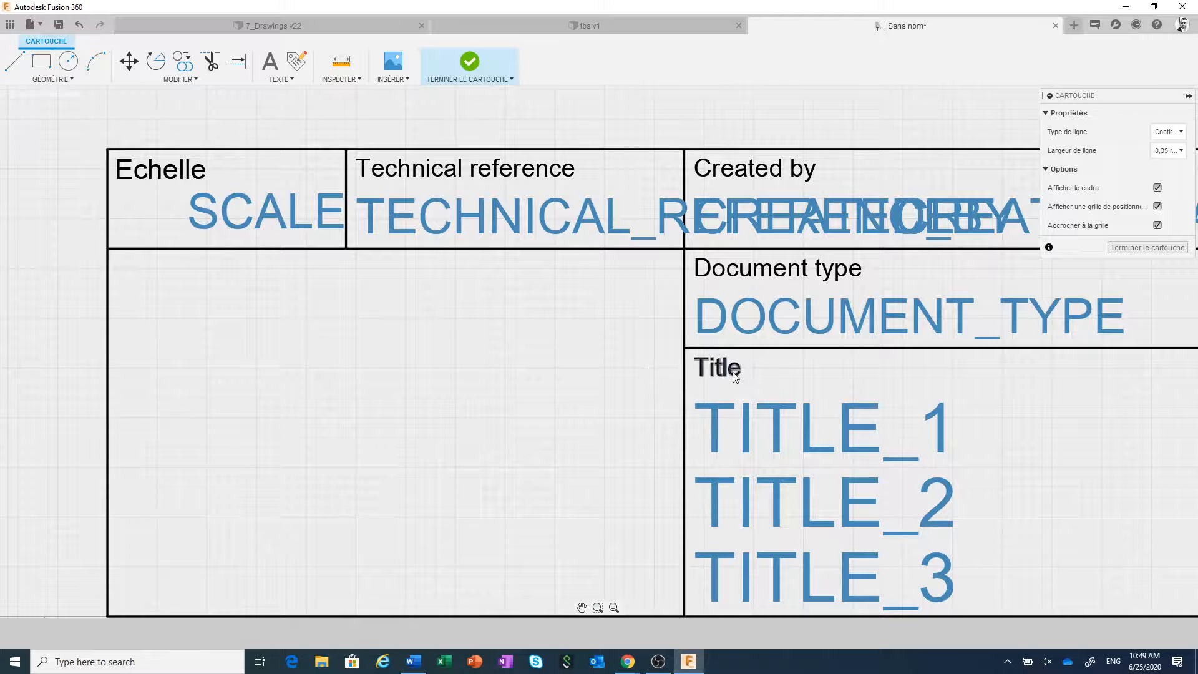
pyautogui.click(740, 376)
pyautogui.press('Escape')
pyautogui.click(725, 370)
pyautogui.press('Escape')
# - Delete the "Title" label above the TITLE_1 attribute
pyautogui.click(725, 373)
pyautogui.rightClick(725, 373)
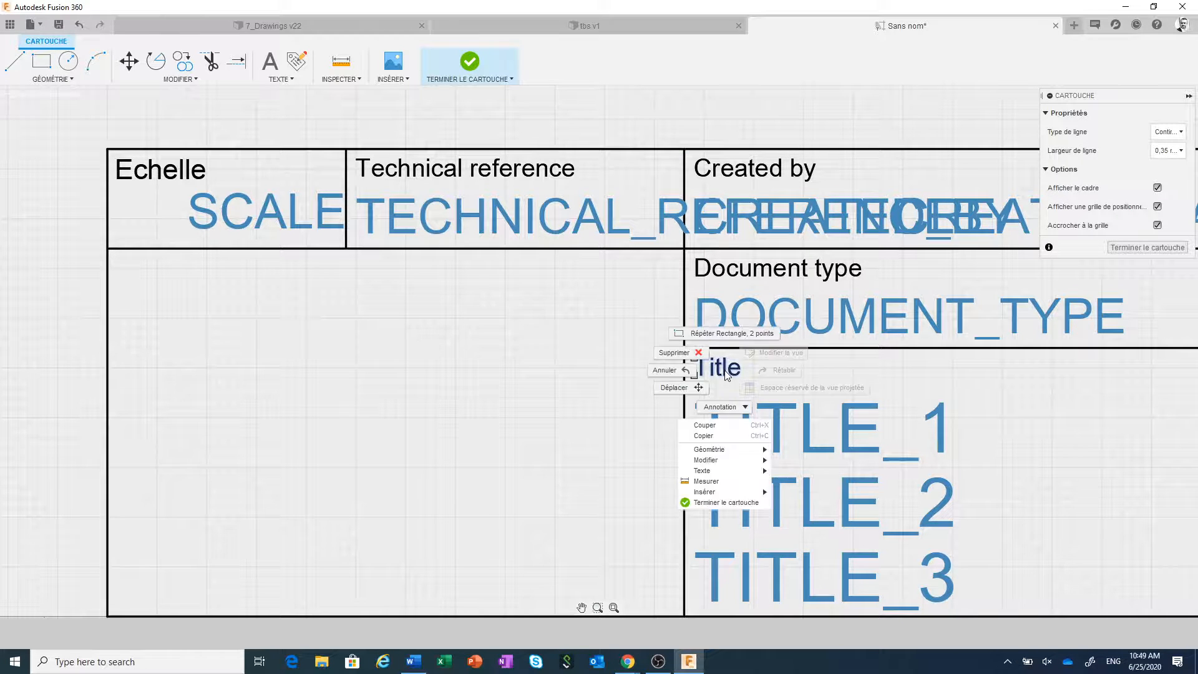
pyautogui.click(692, 353)
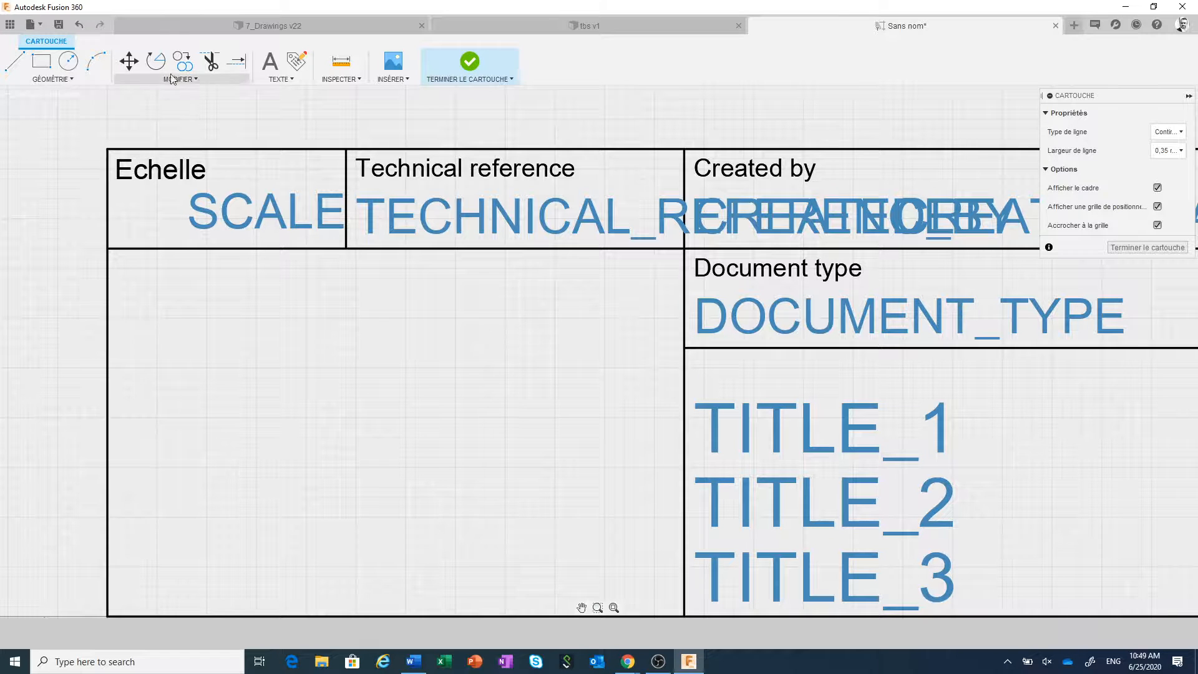
# - Add the text "Titre" in Arial at 2 mm height in the upper-left corner of the cell containing TITLE_1
pyautogui.click(265, 62)
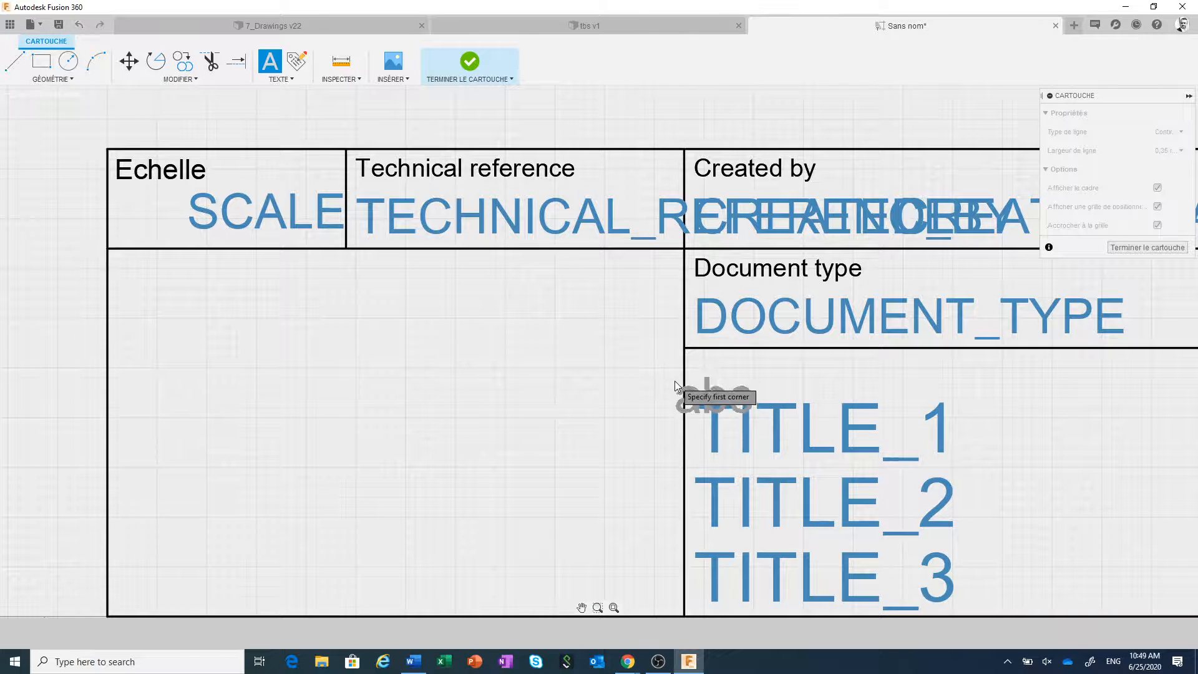
pyautogui.click(685, 348)
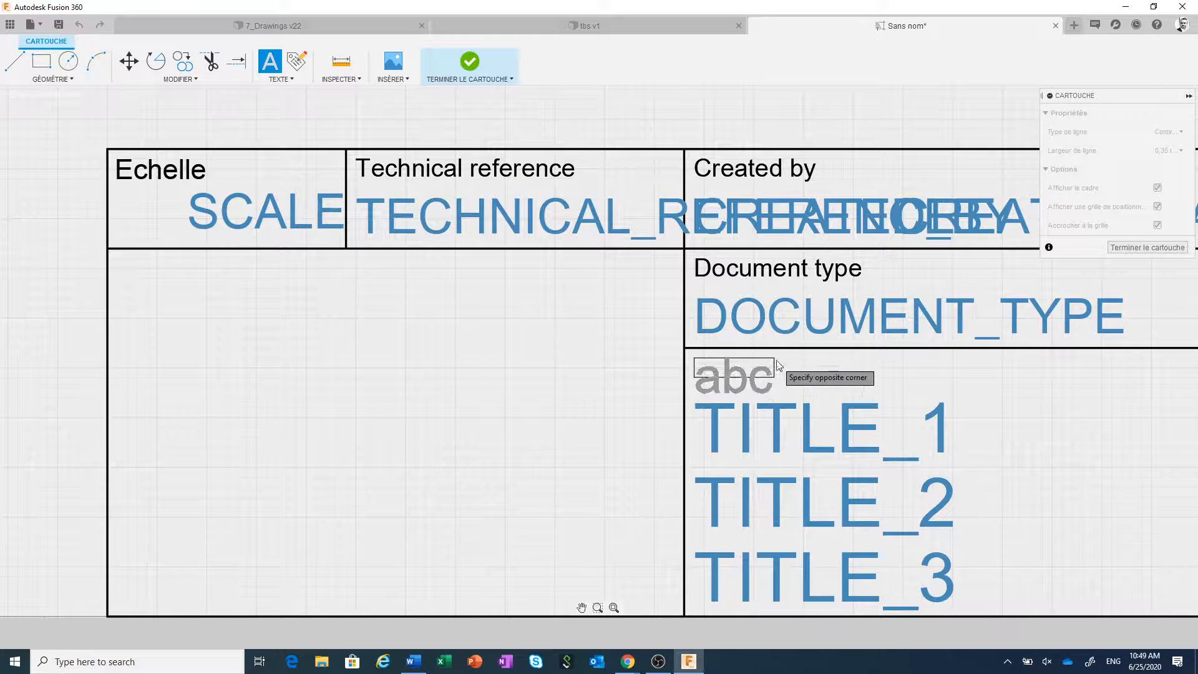
pyautogui.click(776, 353)
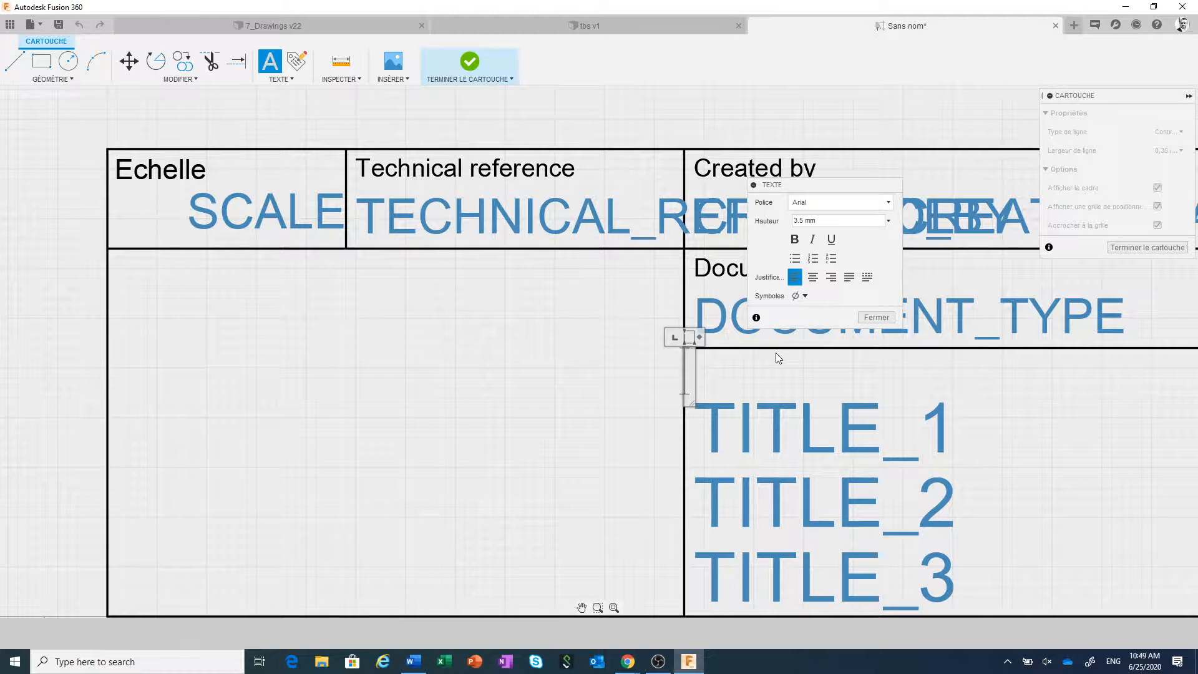
pyautogui.click(836, 220)
pyautogui.write('2')
pyautogui.write('Ti')
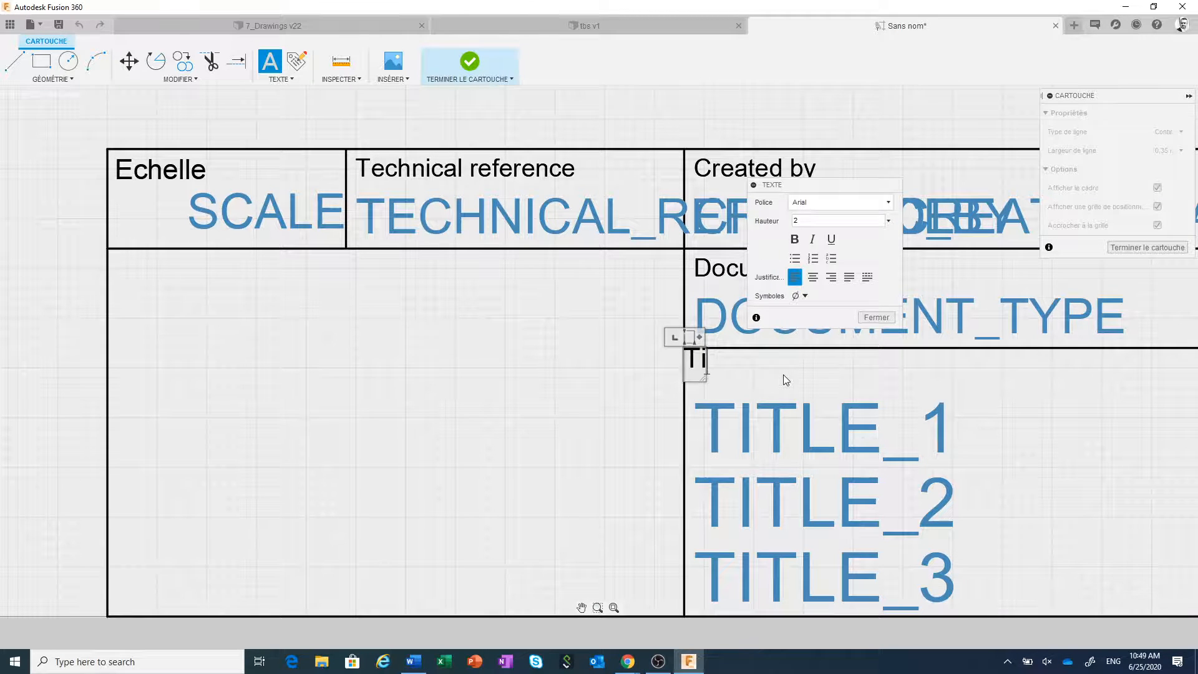
pyautogui.write('tre')
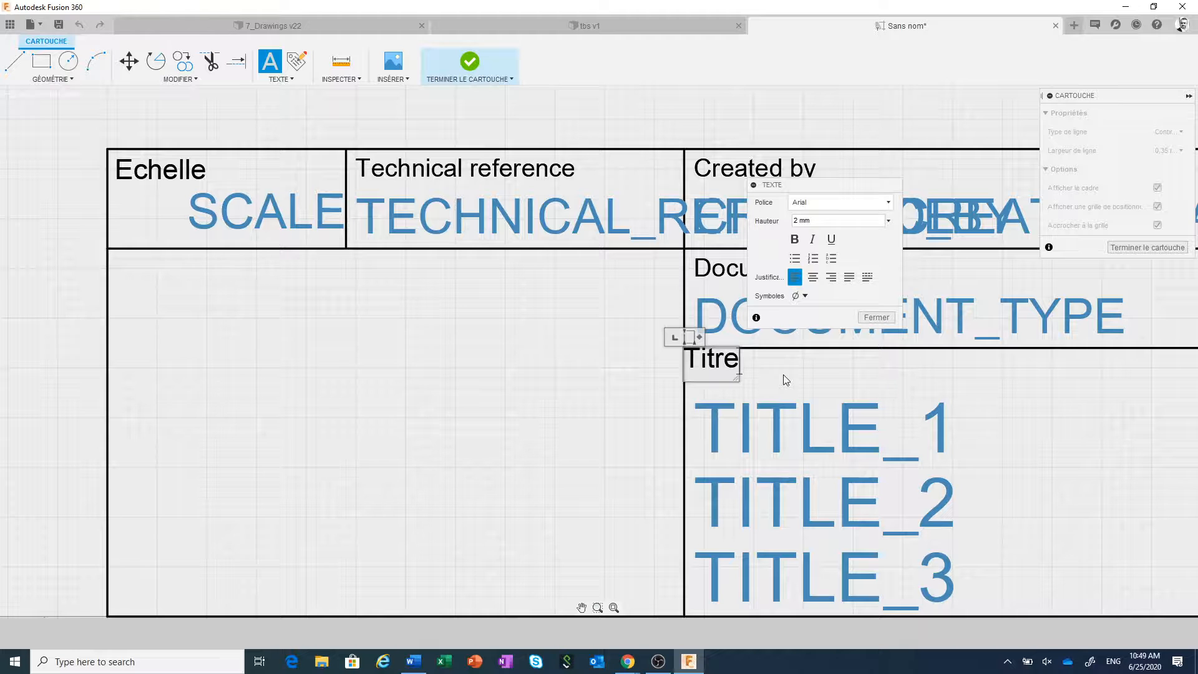
pyautogui.click(876, 316)
# - Draw a two-point rectangle as an extra cell outside the title block, starting from its lower-left corner and extending left and upward
pyautogui.scroll(-3, 565, 500)
pyautogui.moveTo(533, 497); pyautogui.dragTo(669, 424, button='middle')
pyautogui.scroll(1, 556, 397)
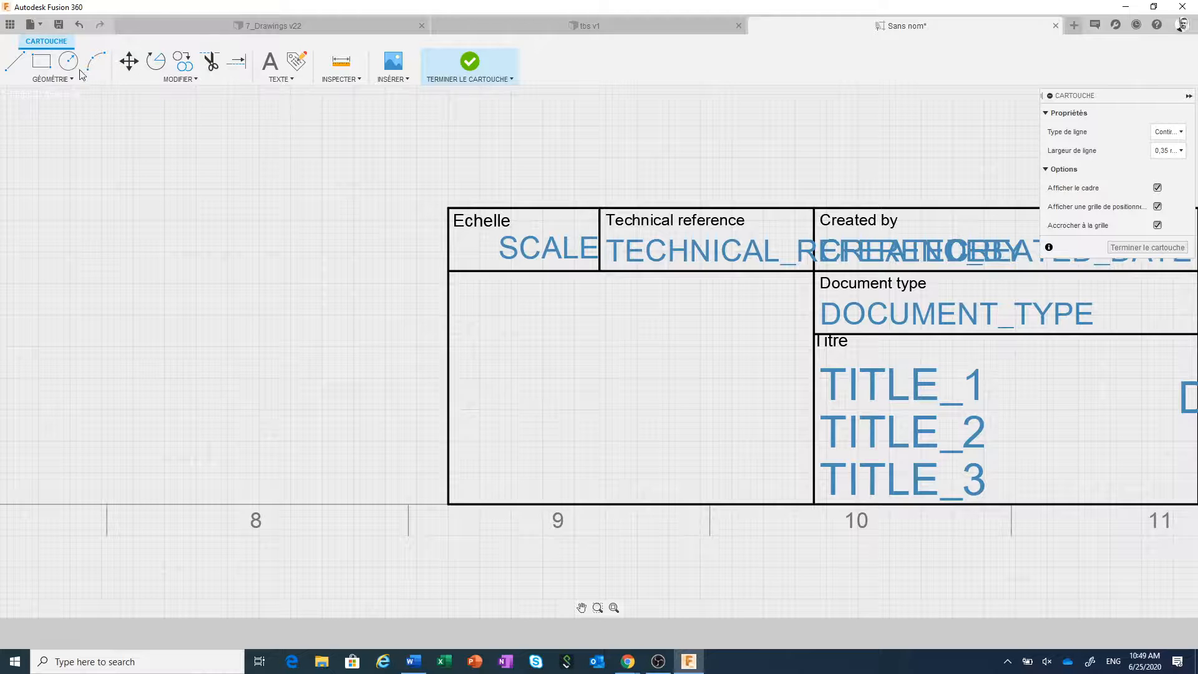
pyautogui.click(41, 61)
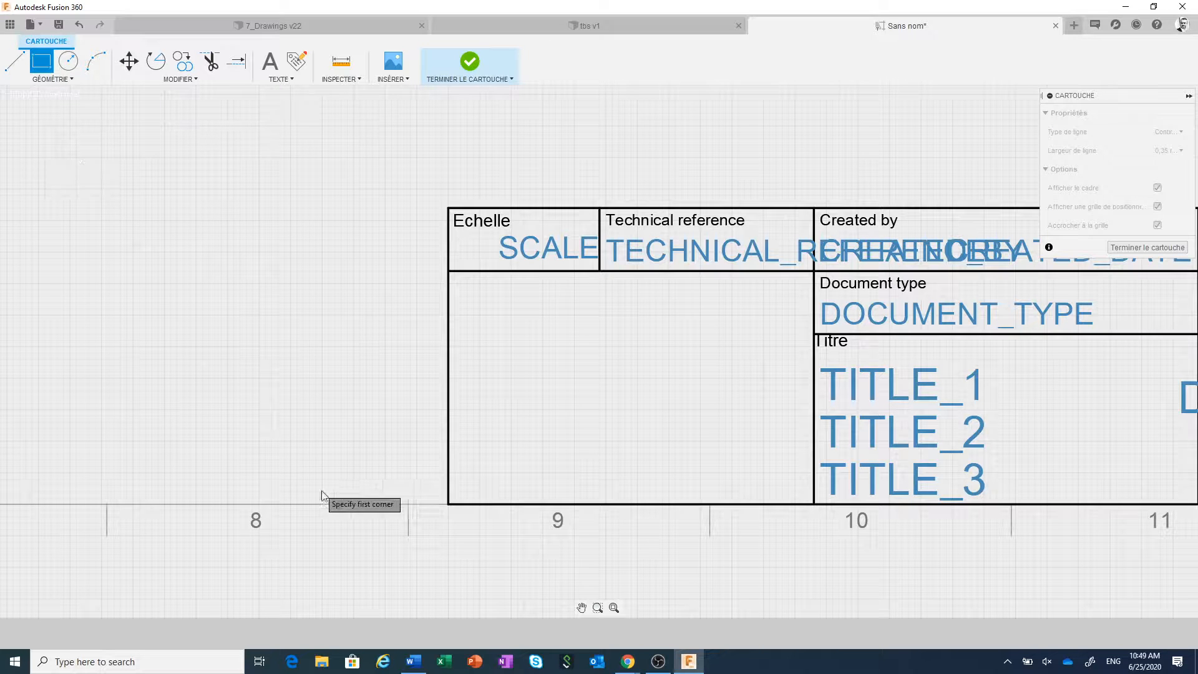
pyautogui.click(448, 503)
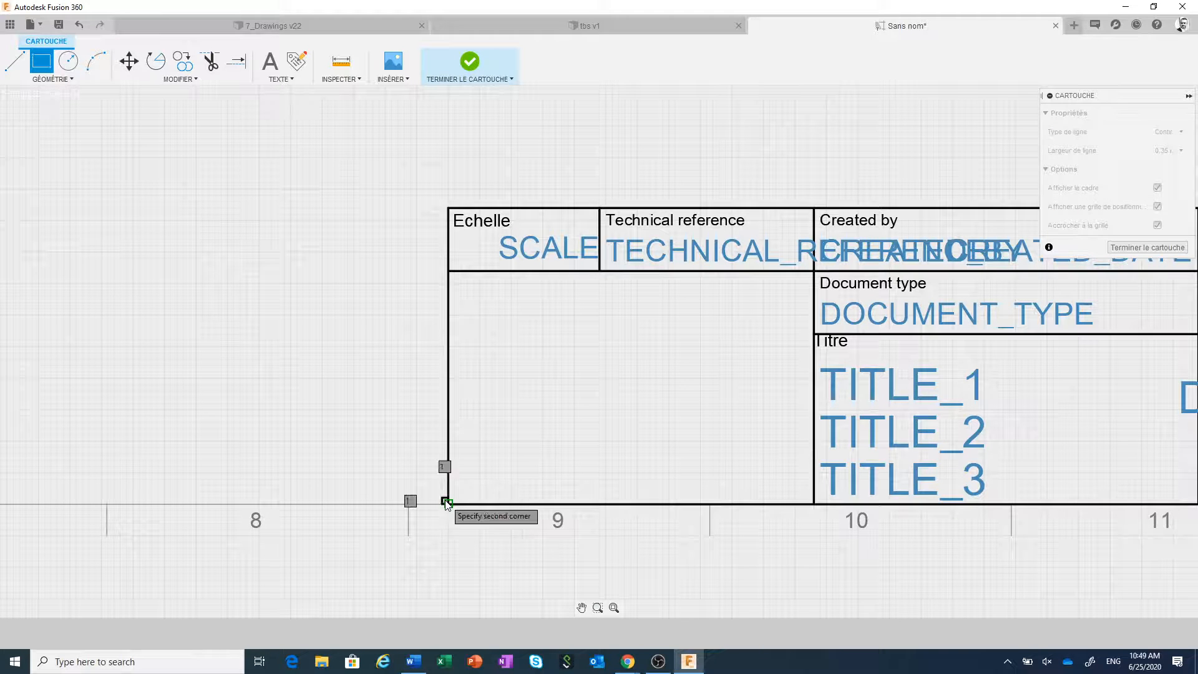
pyautogui.click(227, 410)
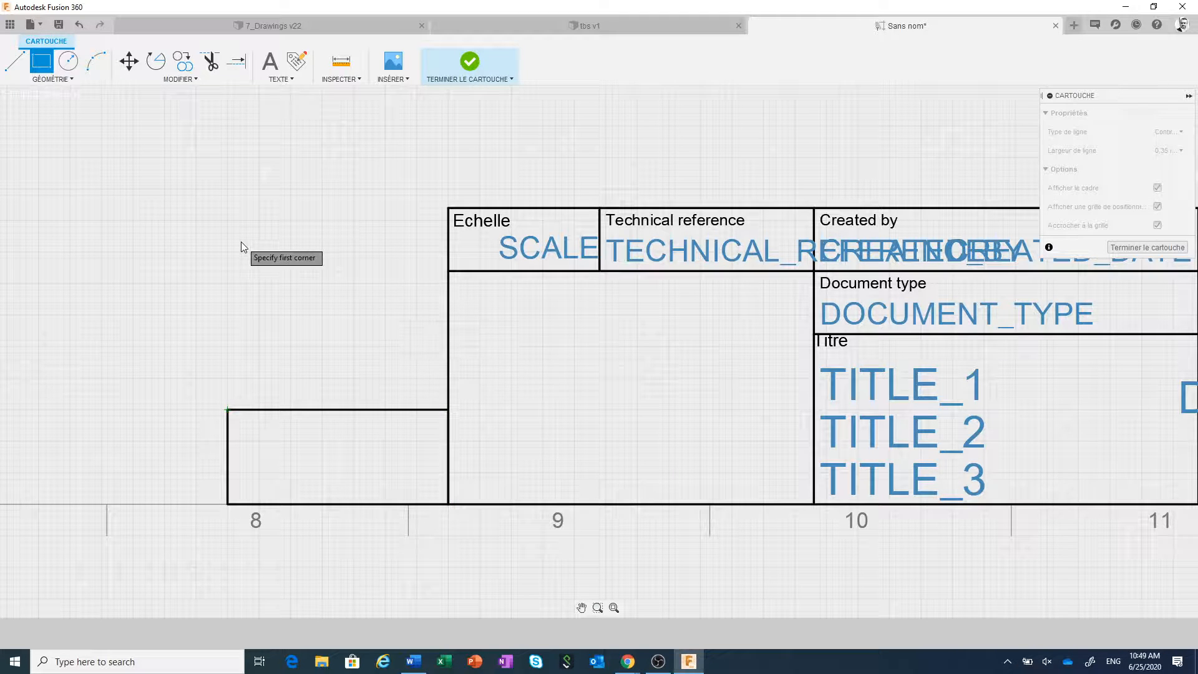
# - Add the text "Format" in Arial at 2 mm height in the upper-left corner of the new cell
pyautogui.click(270, 61)
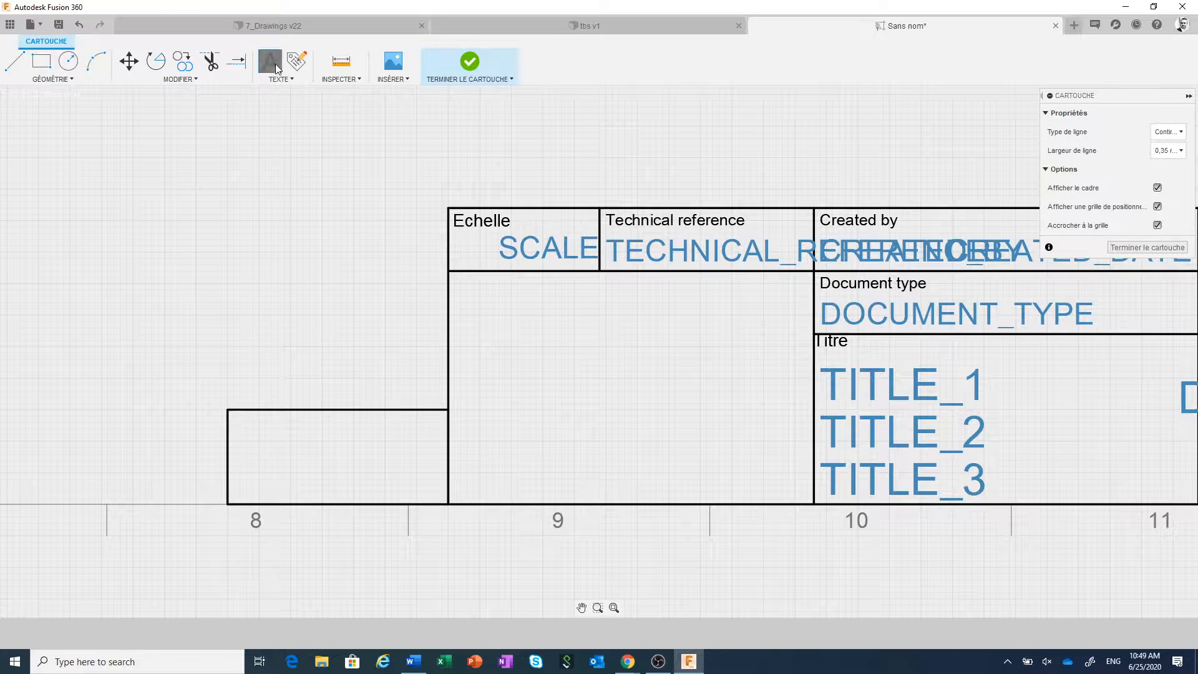
pyautogui.scroll(5, 231, 425)
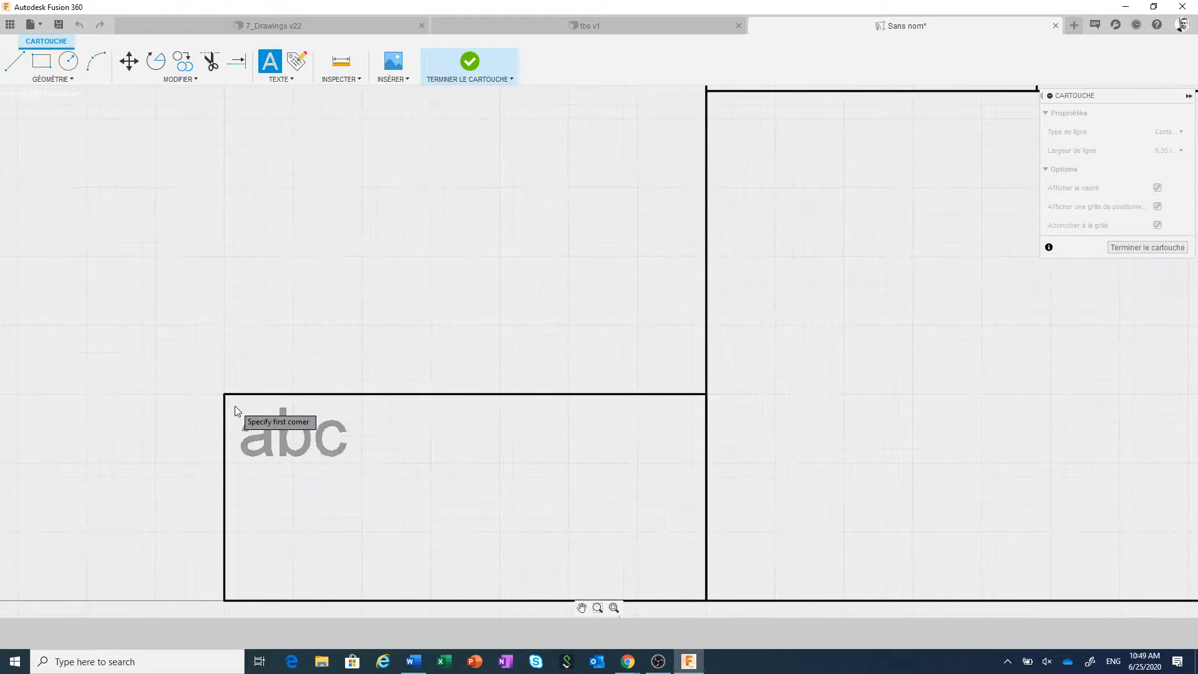
pyautogui.click(239, 408)
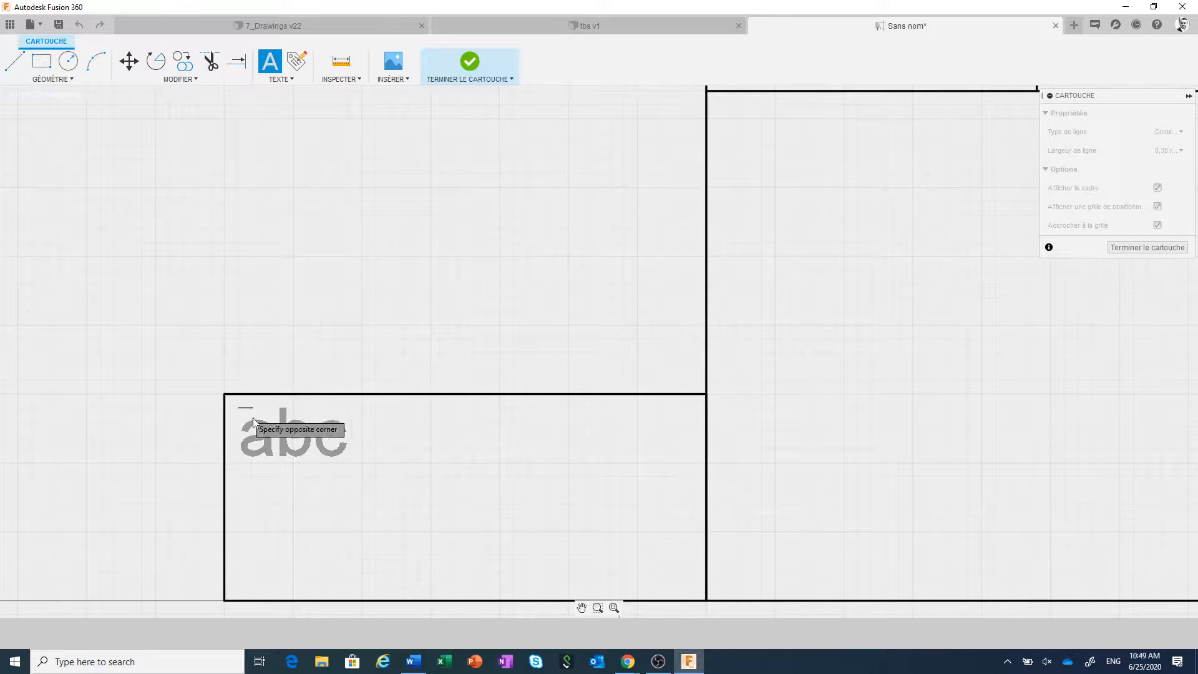
pyautogui.click(380, 476)
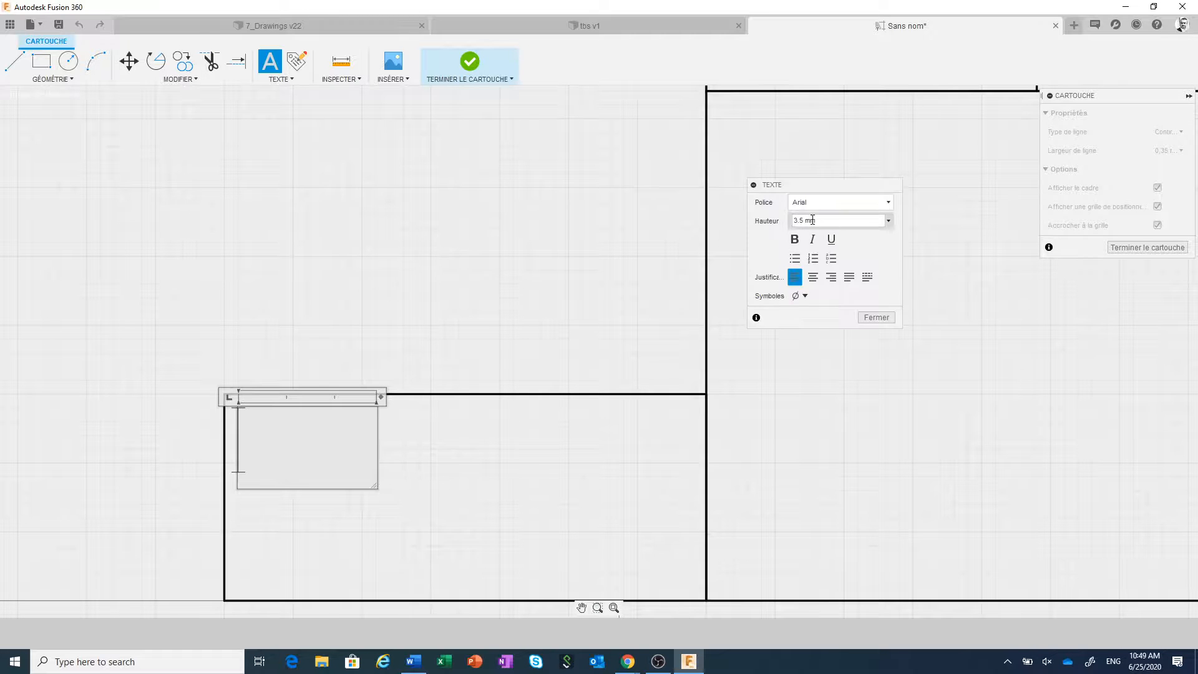
pyautogui.moveTo(819, 220); pyautogui.dragTo(782, 220)
pyautogui.write('2')
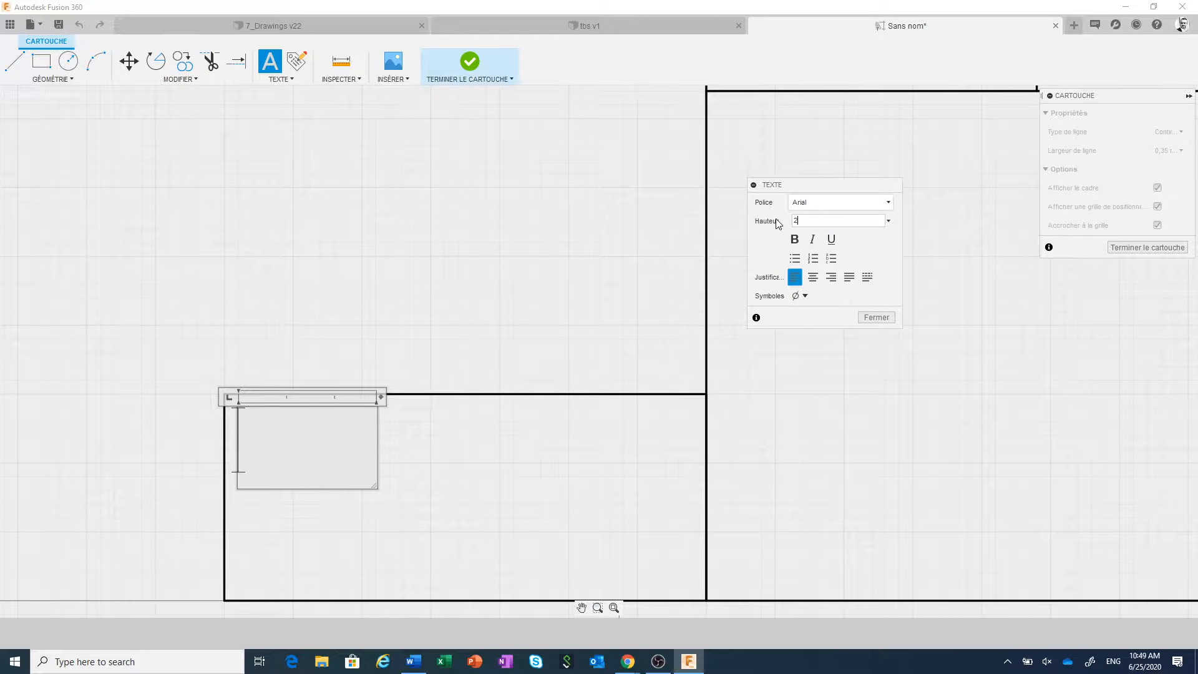
pyautogui.click(294, 433)
pyautogui.write('Format')
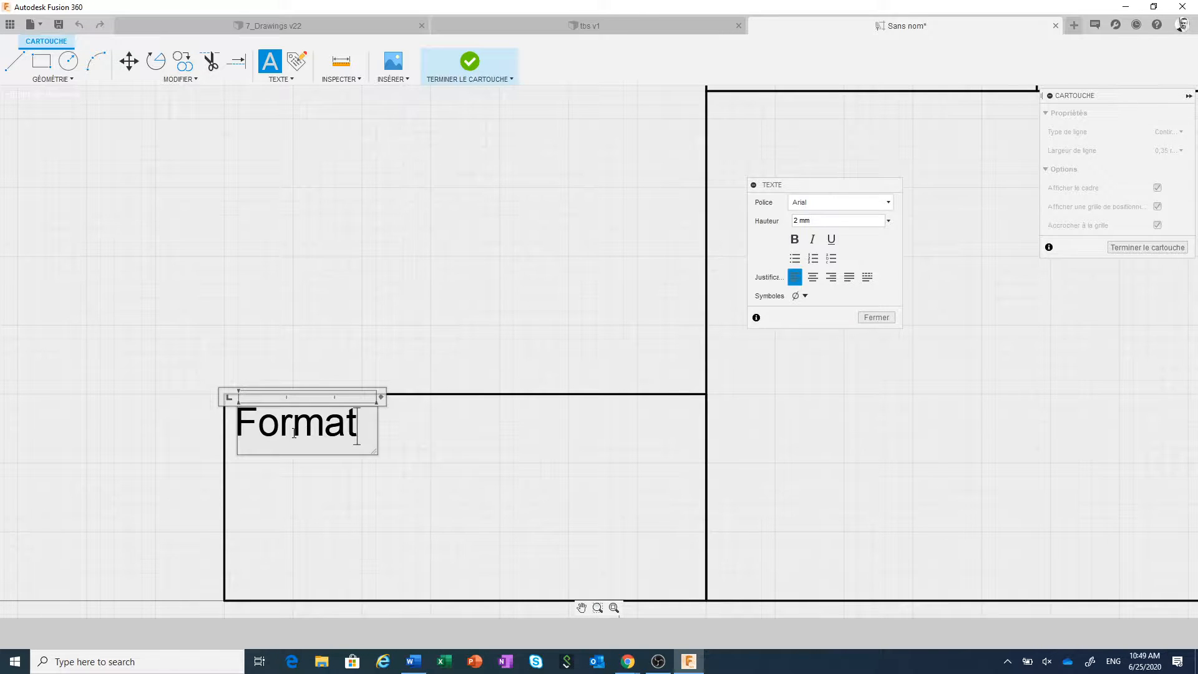
pyautogui.click(458, 488)
# - Place a Format de papier attribute at 3.5 mm height below the "Format" label
pyautogui.click(291, 68)
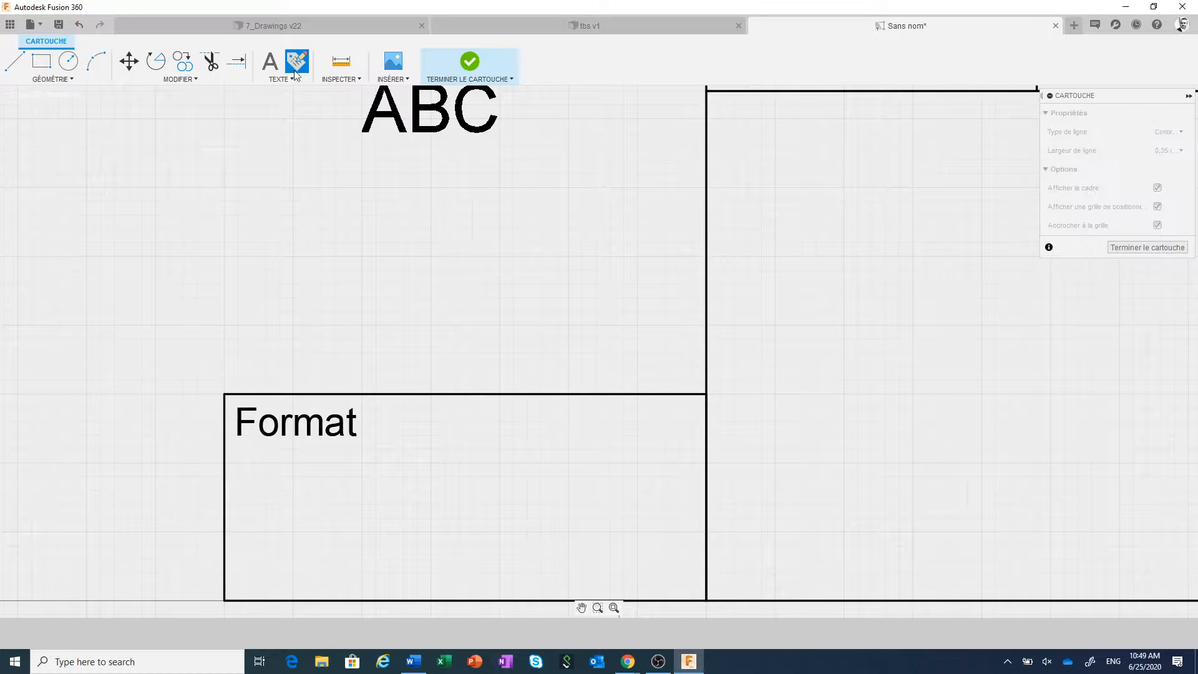
pyautogui.click(402, 547)
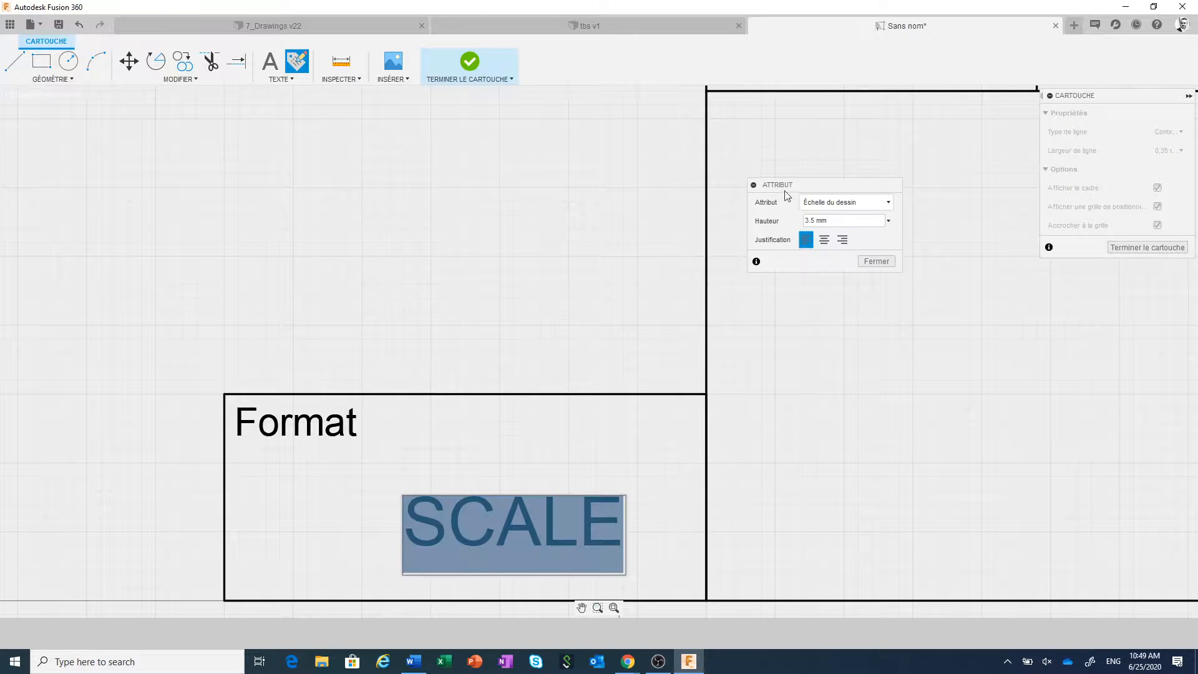
pyautogui.click(876, 202)
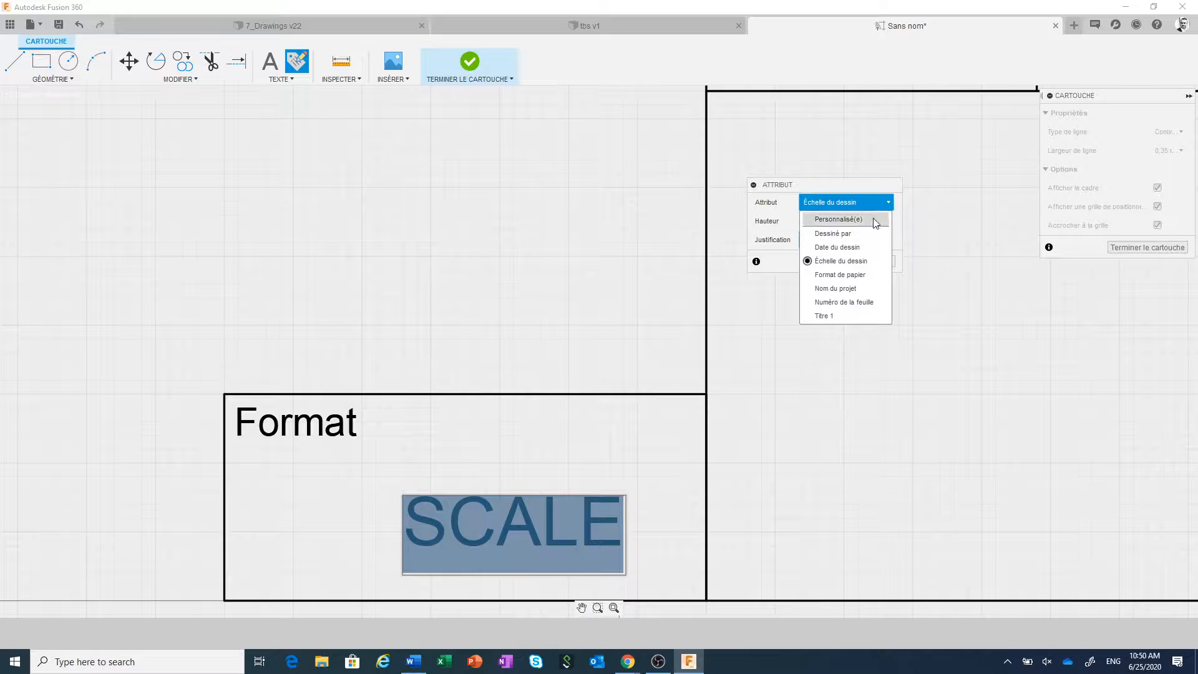
pyautogui.click(865, 274)
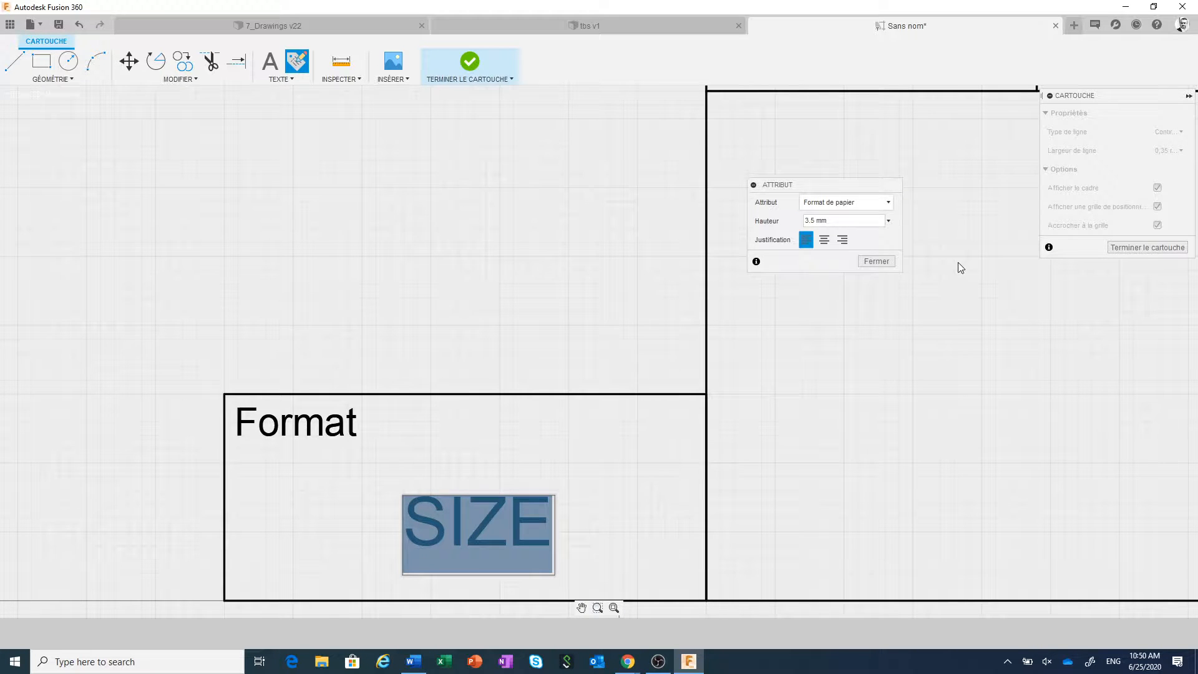
pyautogui.click(890, 261)
pyautogui.scroll(-3, 515, 424)
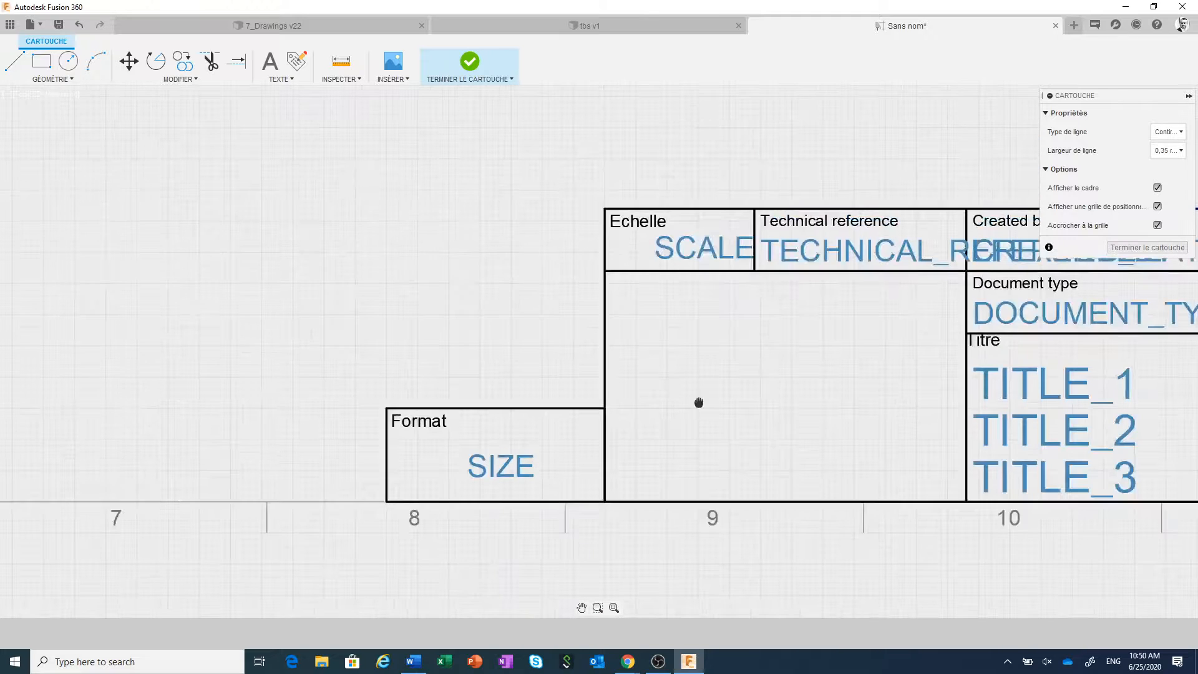
pyautogui.moveTo(698, 401); pyautogui.dragTo(417, 406, button='middle')
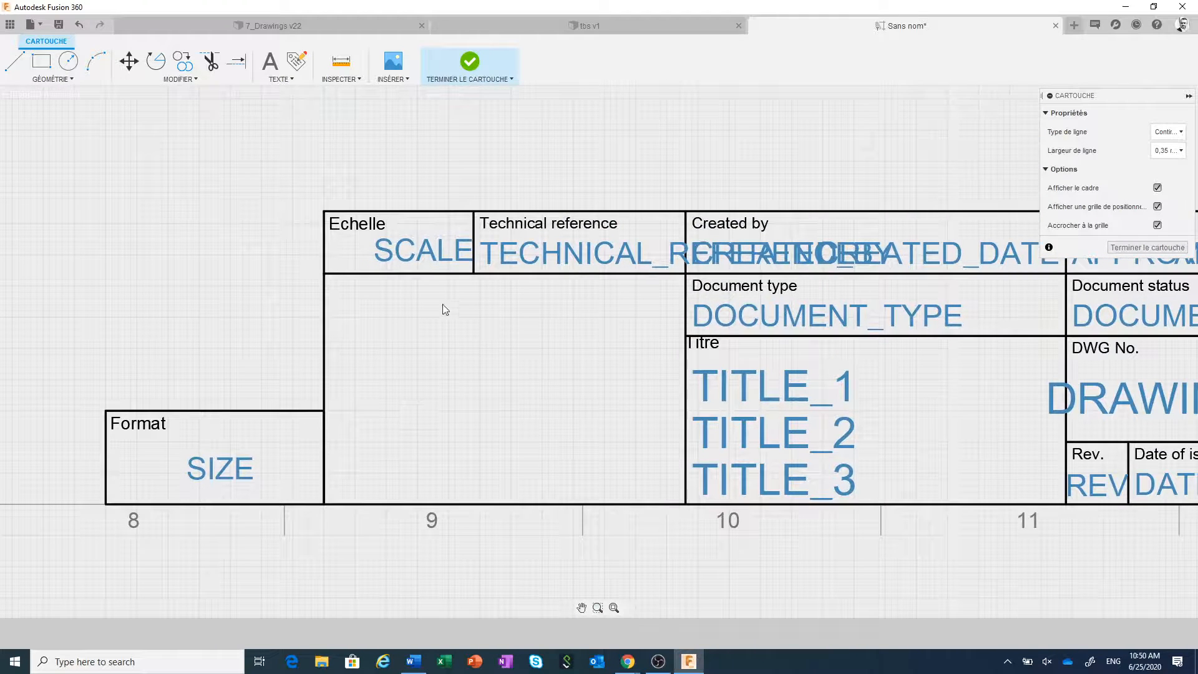
# - Insert the image fusion-360-icon-128px.png at the lower-left corner of the empty cell below Echelle and Technical reference
pyautogui.click(393, 65)
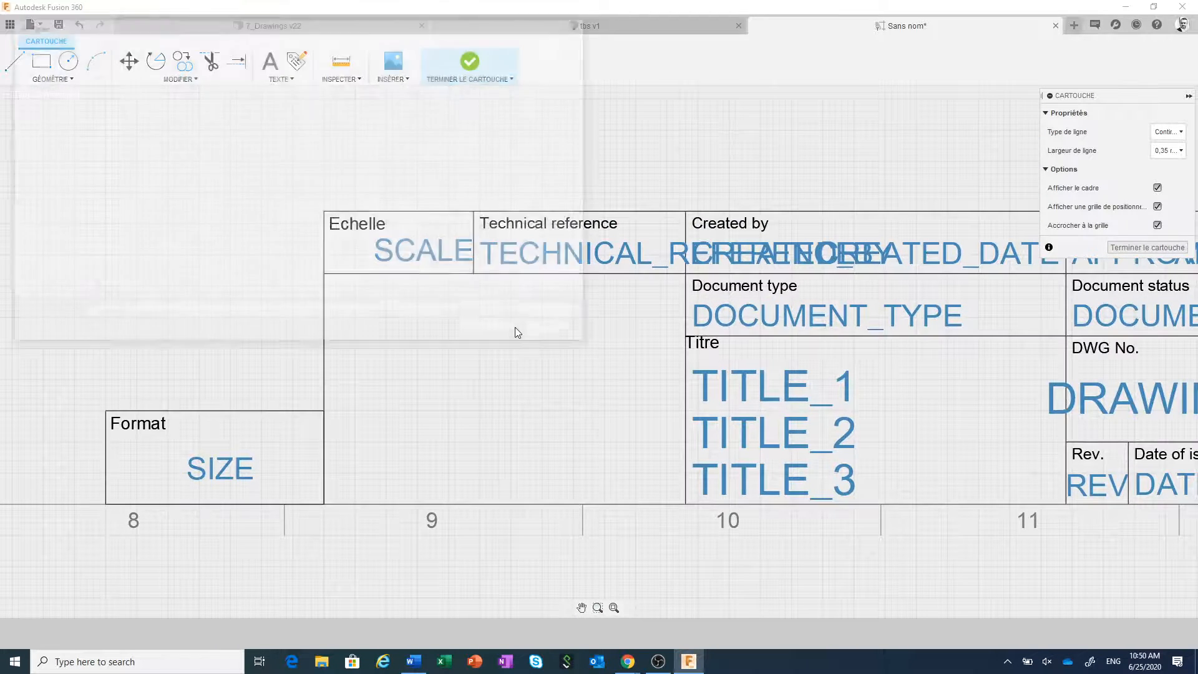
pyautogui.click(146, 110)
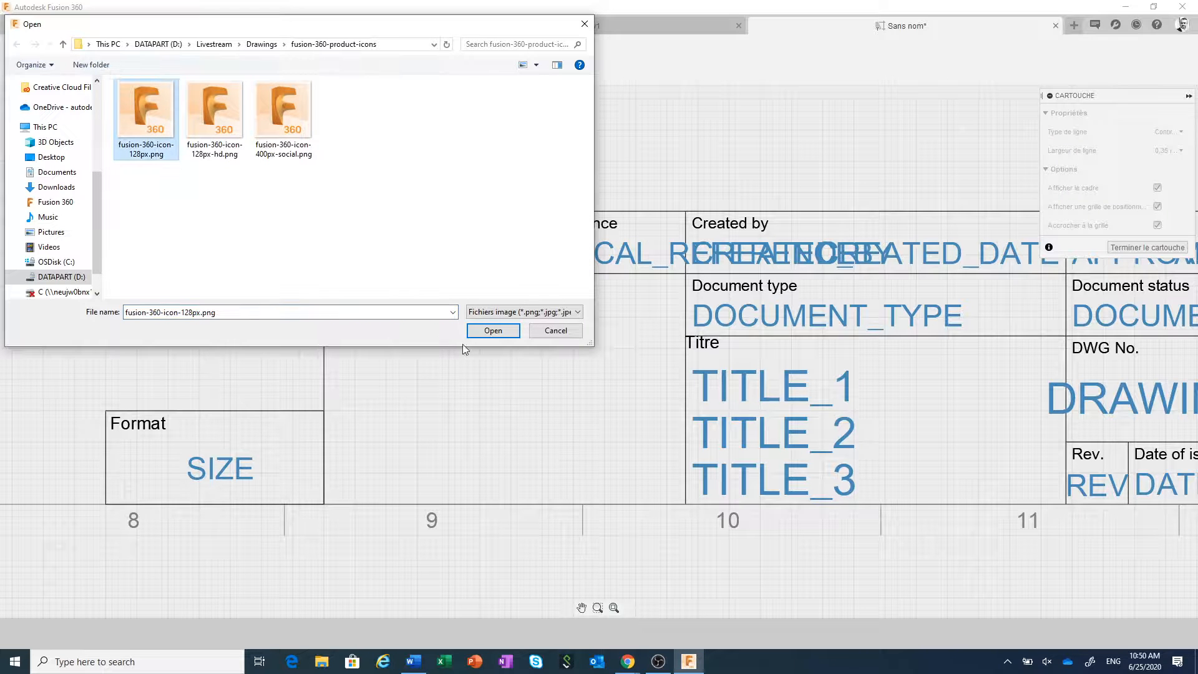
pyautogui.click(490, 330)
pyautogui.click(480, 330)
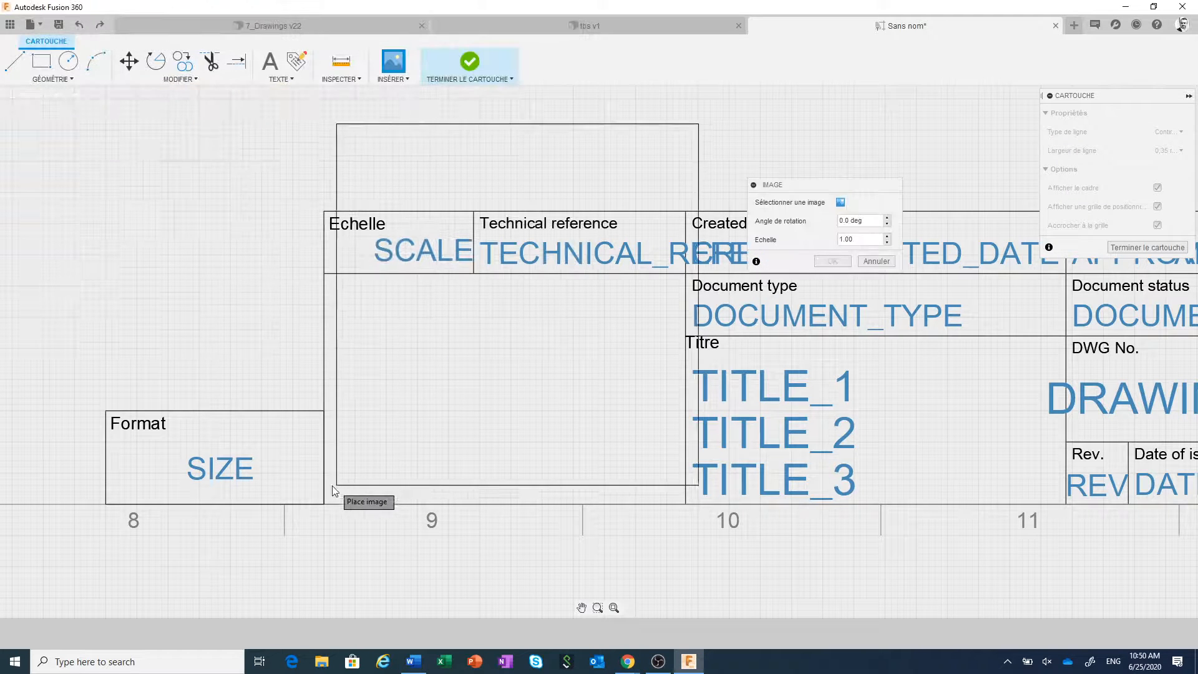
pyautogui.click(323, 502)
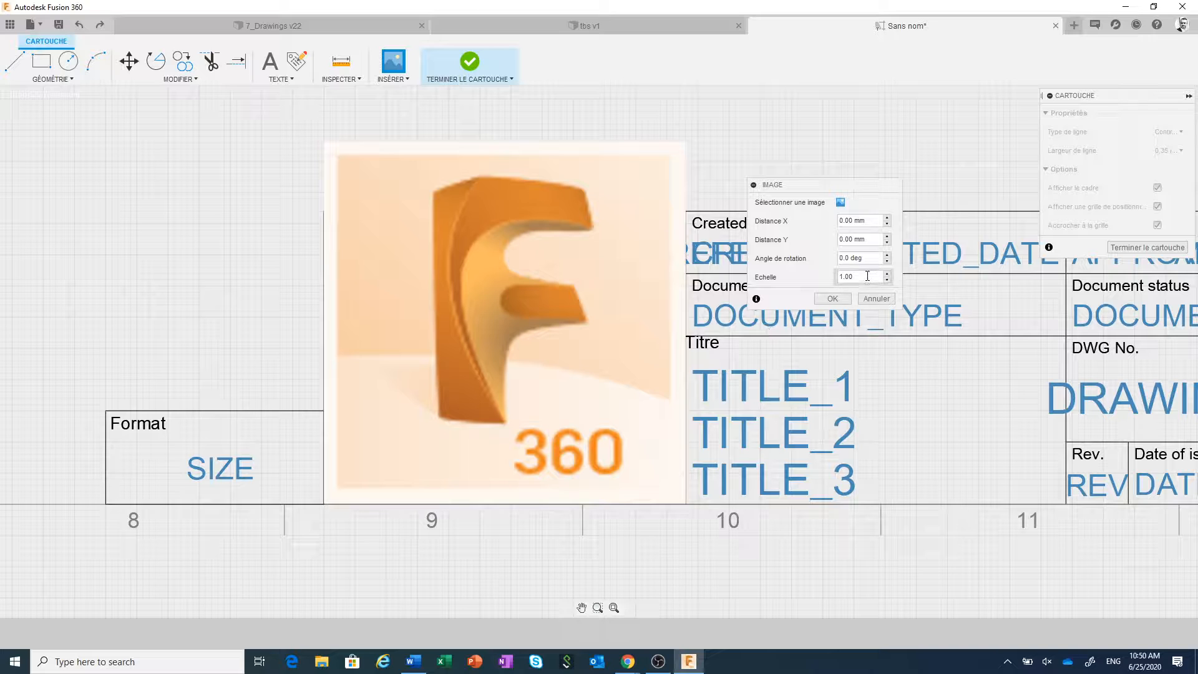
# - Set the inserted logo's scale to 0.5 so it fits inside the title block cell
pyautogui.moveTo(866, 276); pyautogui.dragTo(809, 268)
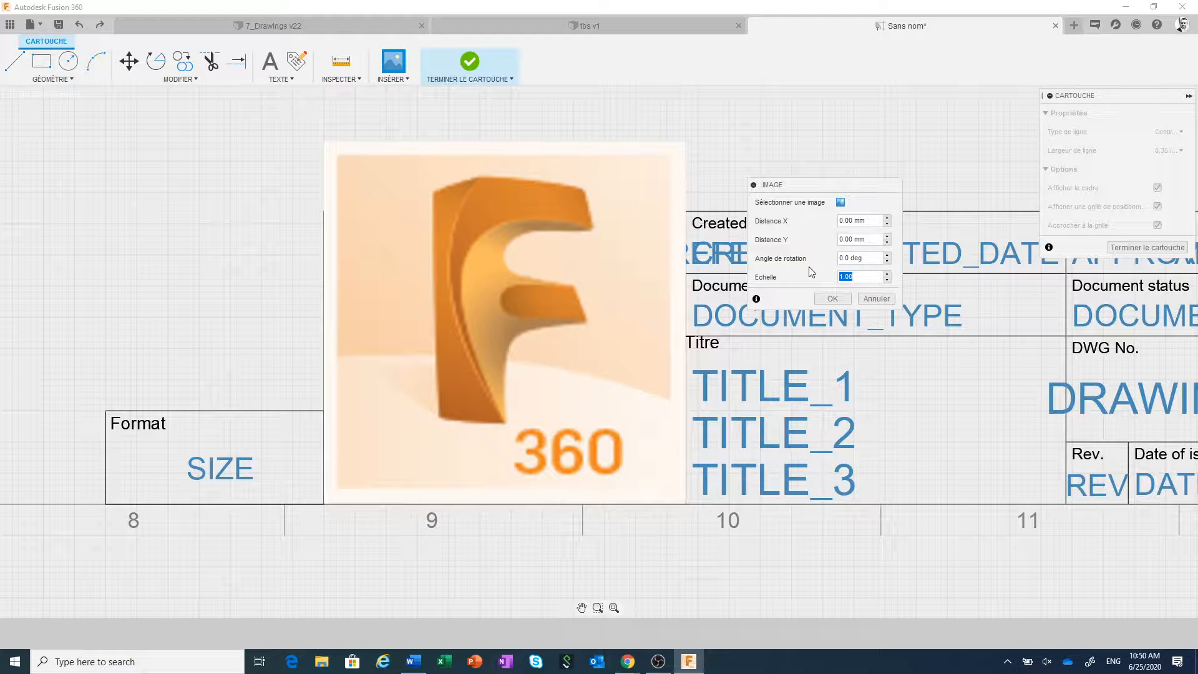
pyautogui.press('BackSpace')
pyautogui.write('.5')
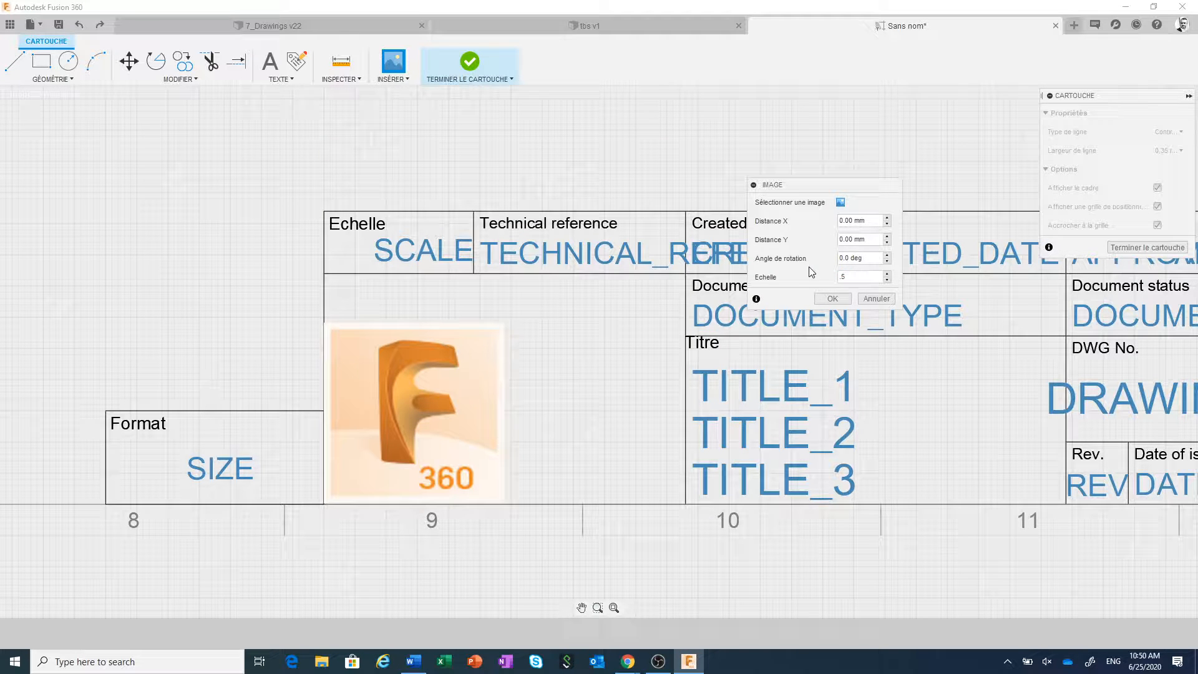
pyautogui.click(832, 299)
# - Finish editing the title block and check how it looks on the Ensemble sheet
pyautogui.scroll(-5, 804, 330)
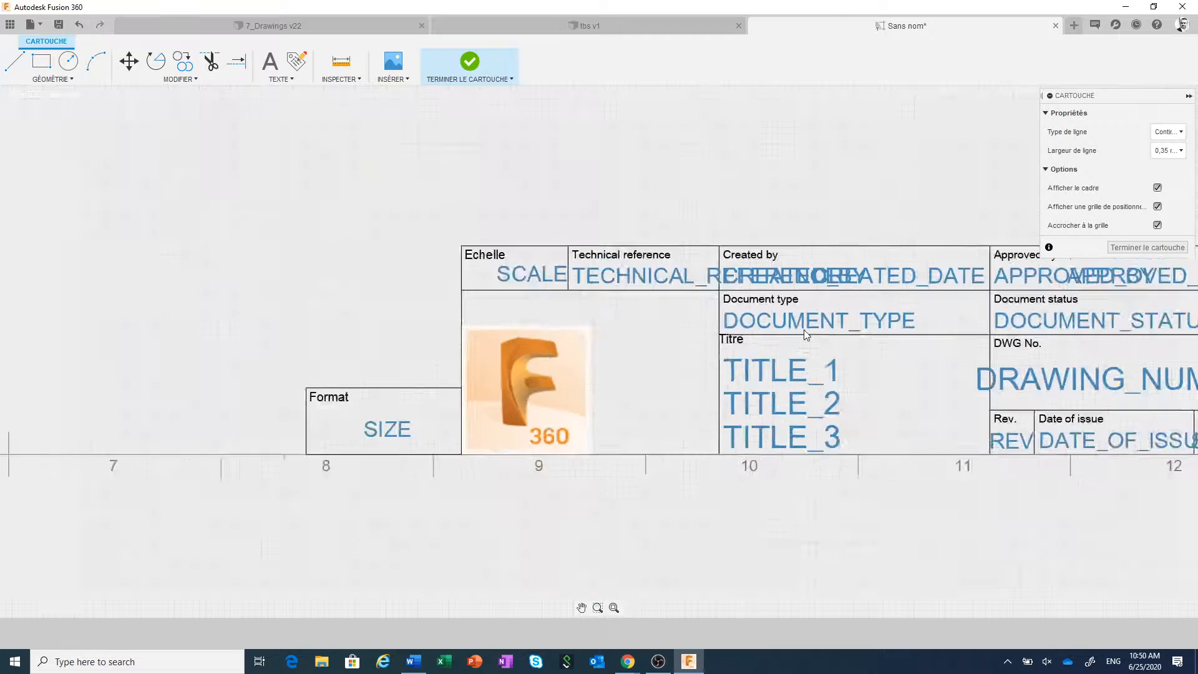
pyautogui.click(1136, 247)
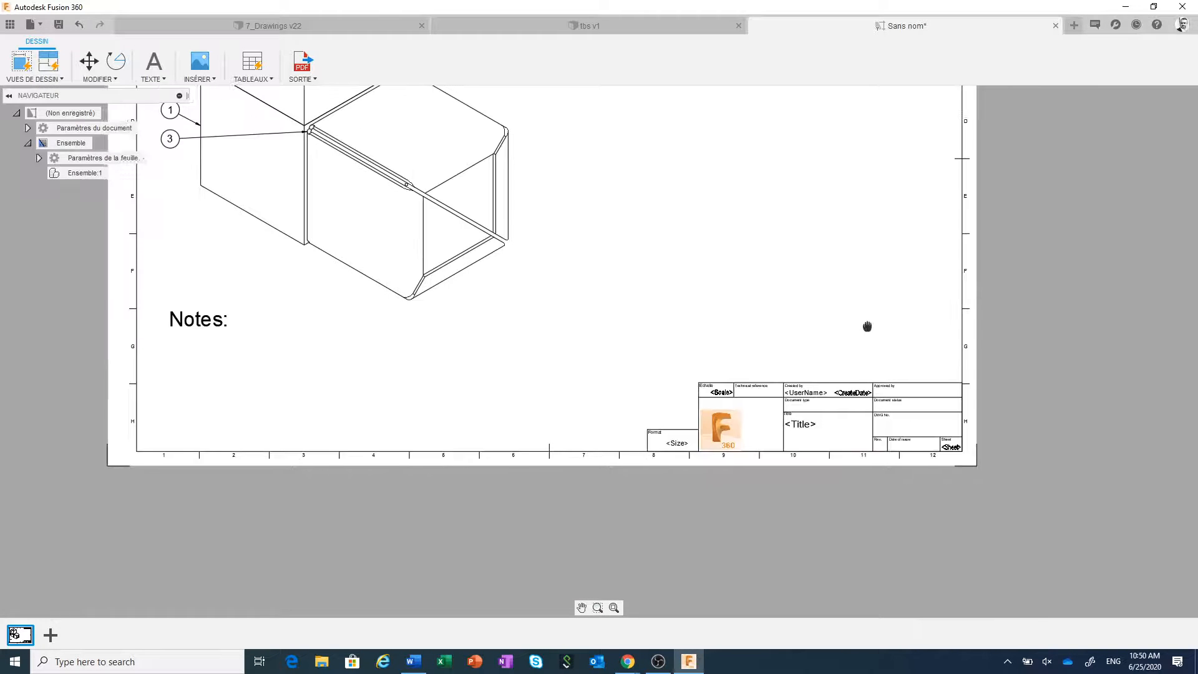
pyautogui.scroll(3, 893, 354)
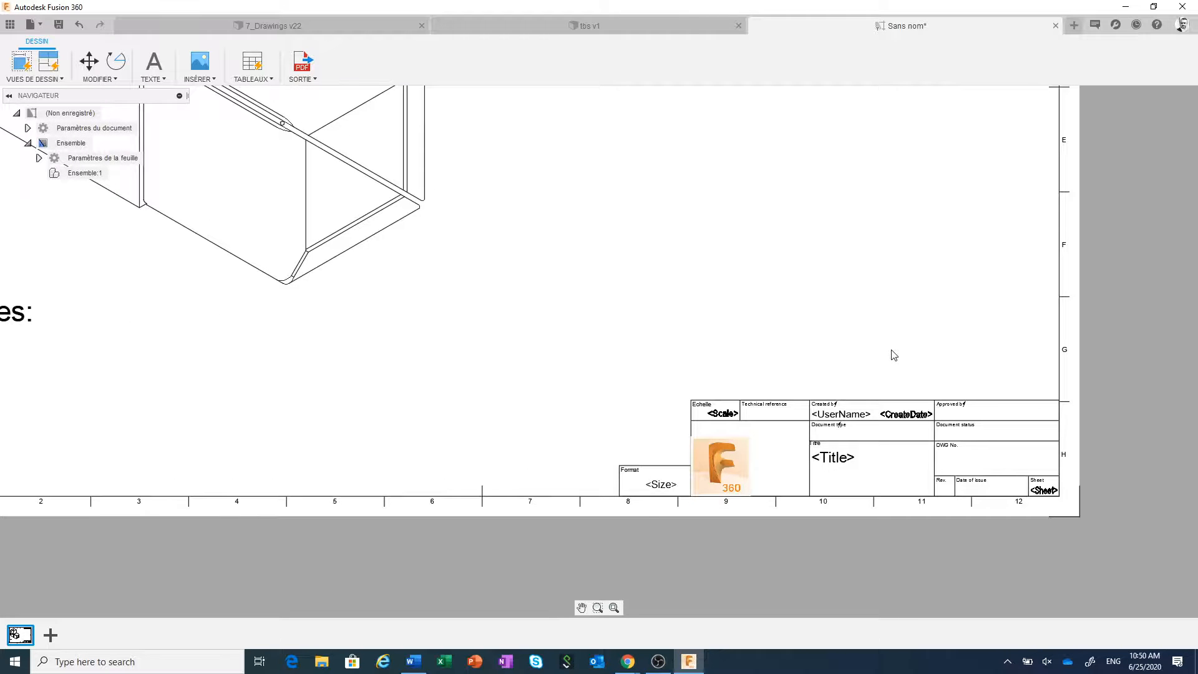
pyautogui.scroll(-1, 889, 356)
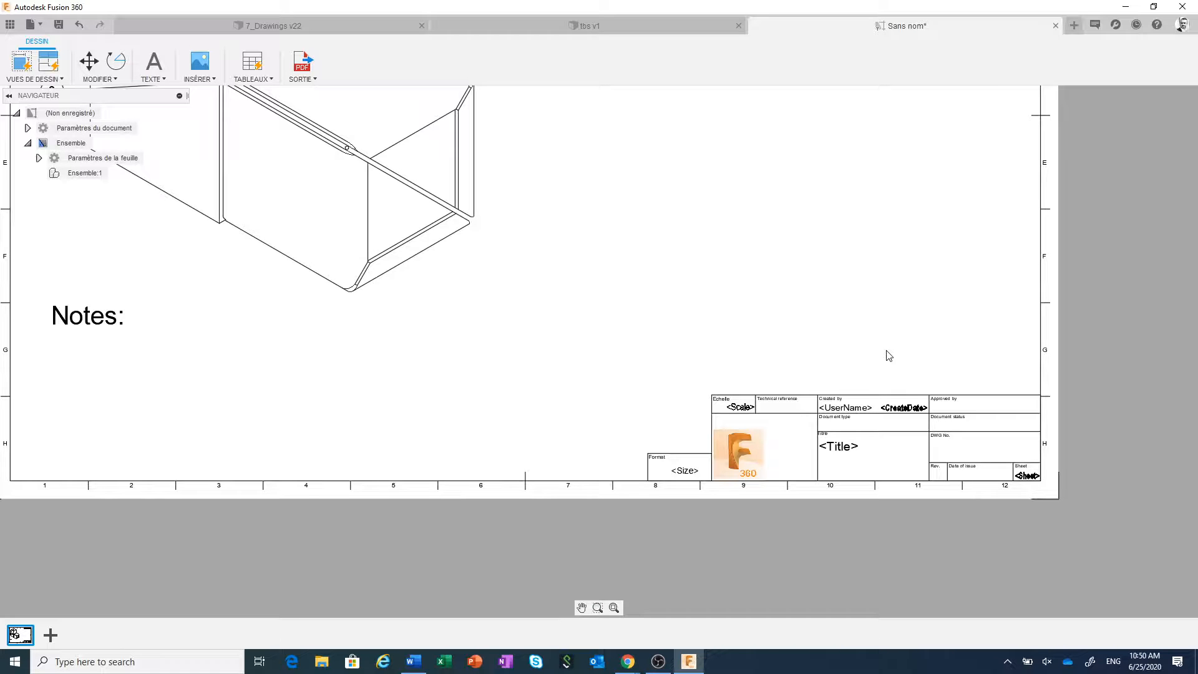
pyautogui.scroll(3, 888, 355)
pyautogui.moveTo(888, 353); pyautogui.dragTo(955, 349, button='middle')
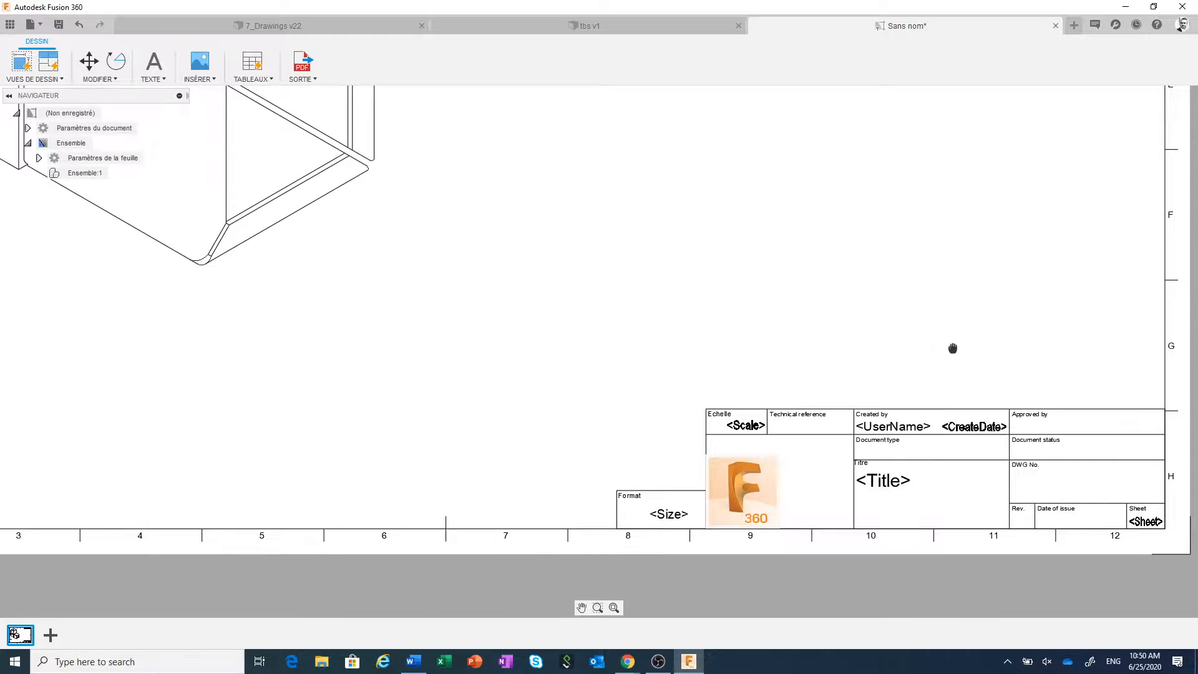
pyautogui.scroll(-4, 955, 351)
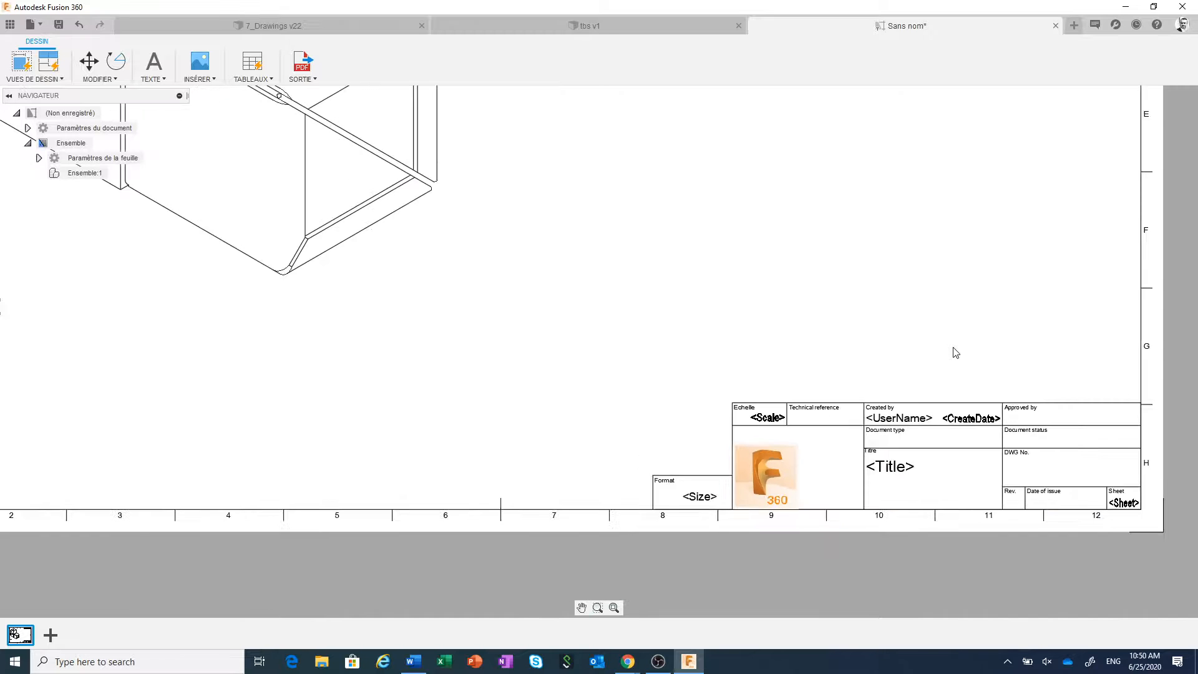
pyautogui.scroll(-1, 955, 352)
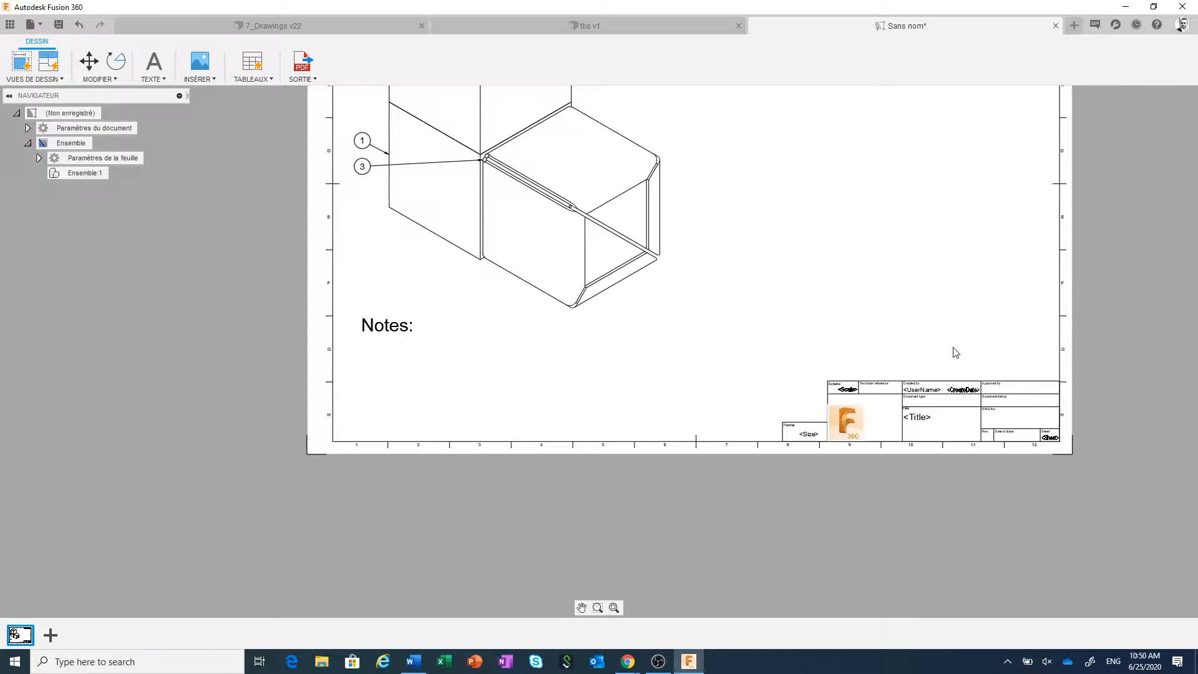
# - Add a second sheet with a Composant placeholder base view in Avant orientation in the sheet's upper-left area
pyautogui.click(49, 635)
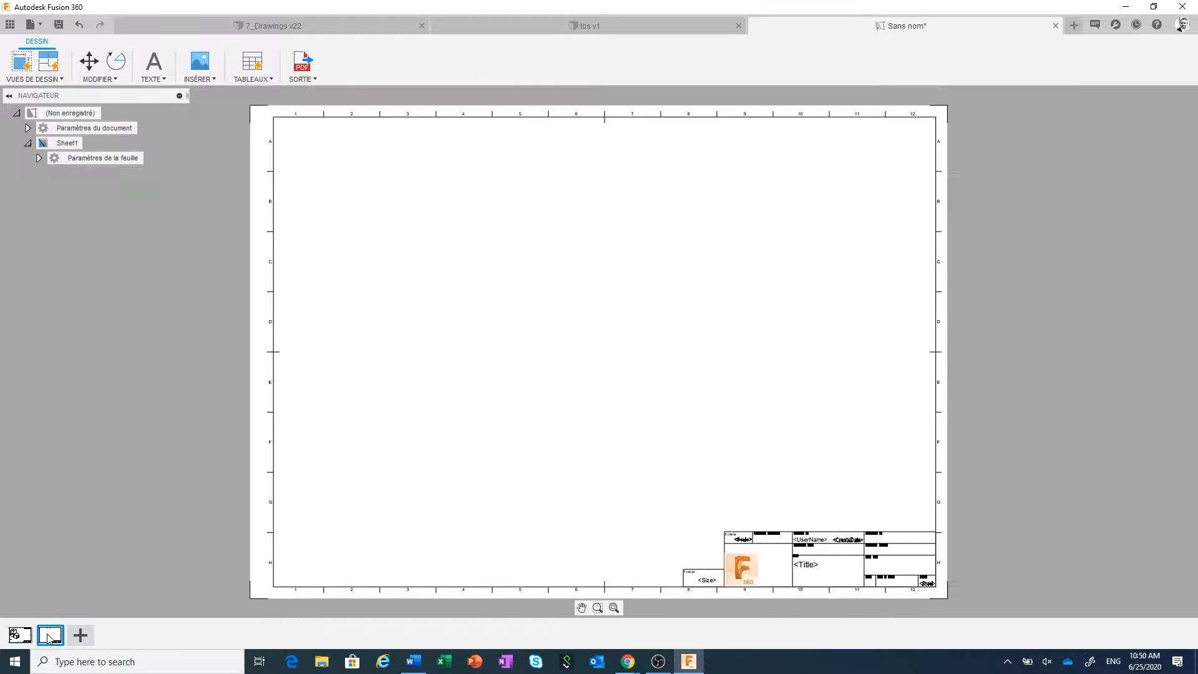
pyautogui.click(24, 62)
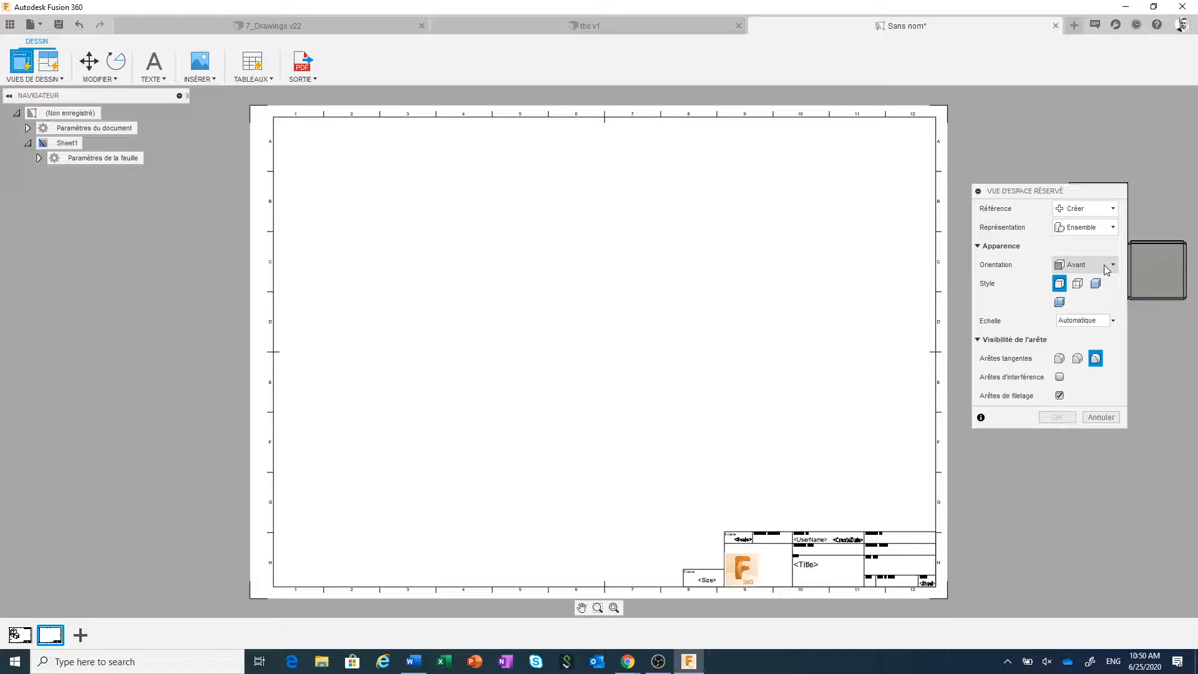
pyautogui.click(1104, 229)
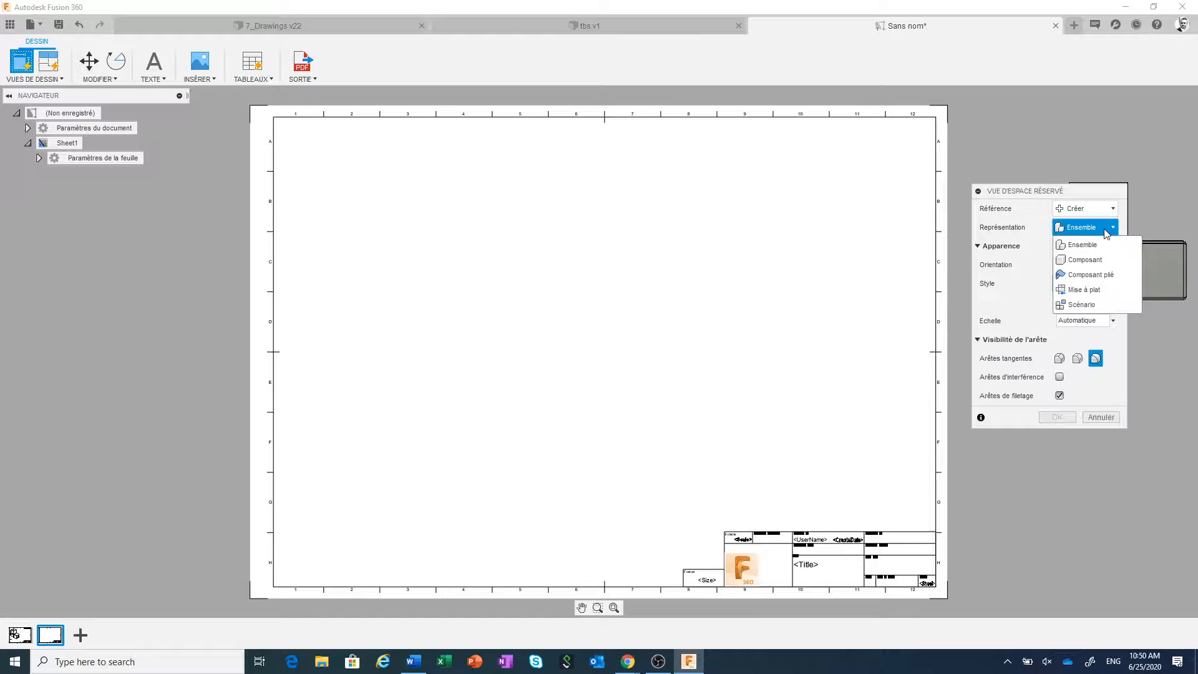
pyautogui.click(1086, 260)
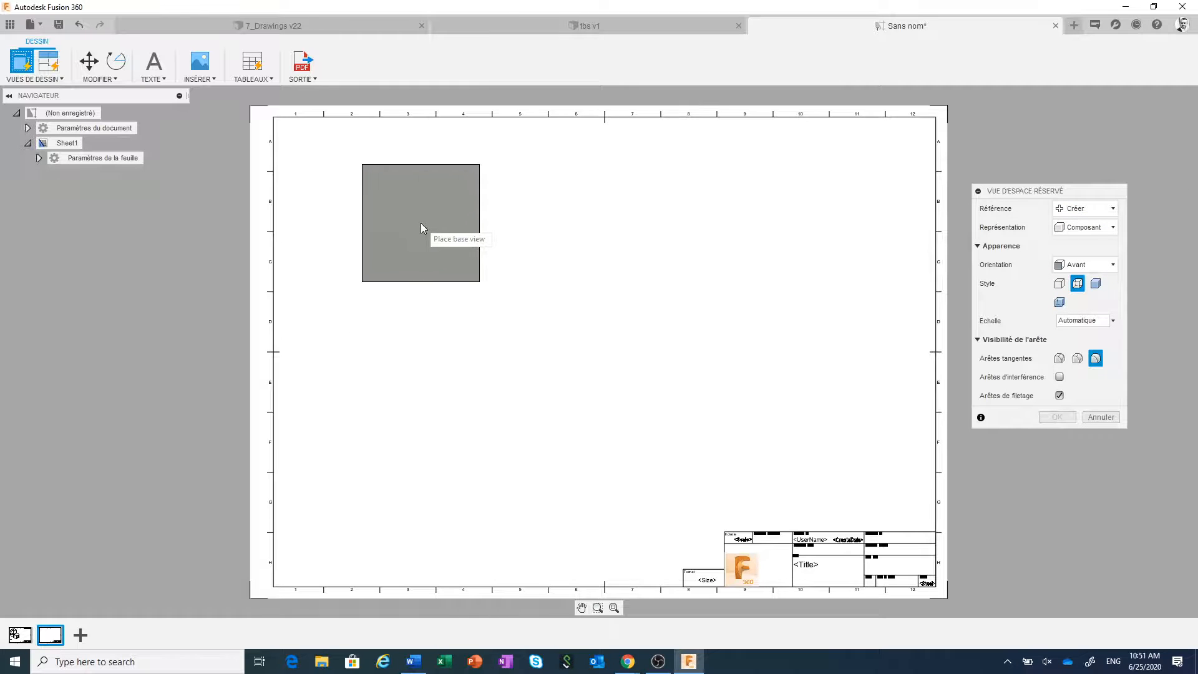
pyautogui.click(420, 223)
pyautogui.click(1056, 417)
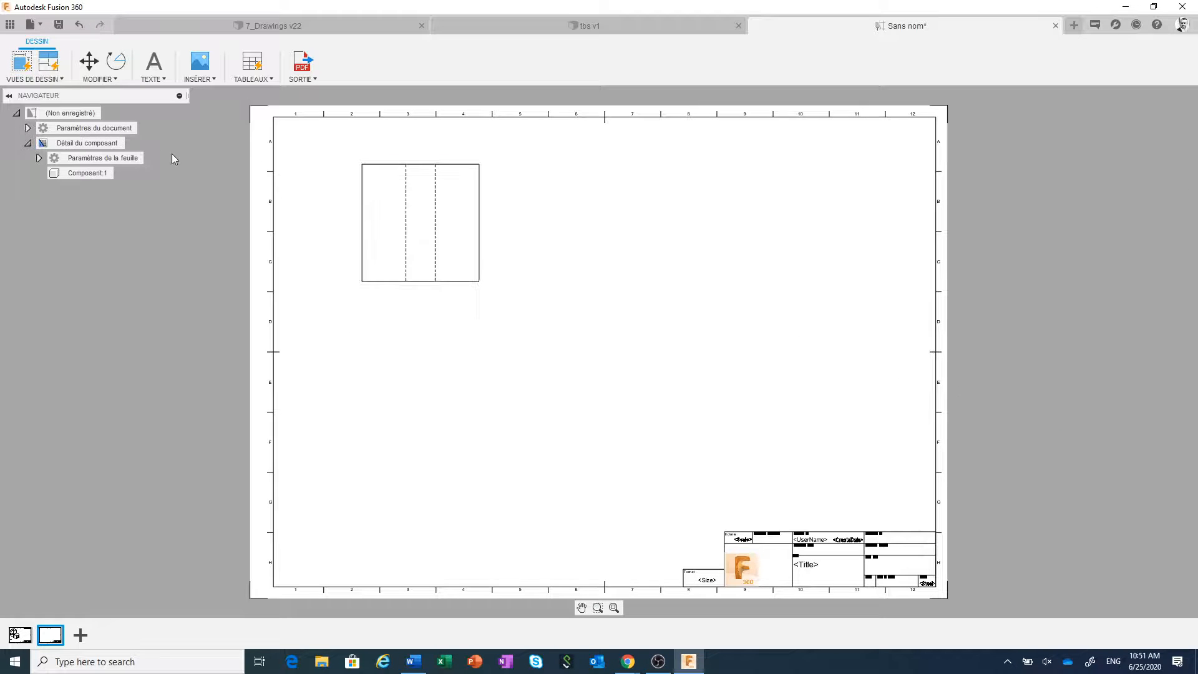
# - Project two placeholder views from the Composant base view, one below it and one to its right
pyautogui.click(49, 60)
pyautogui.click(420, 235)
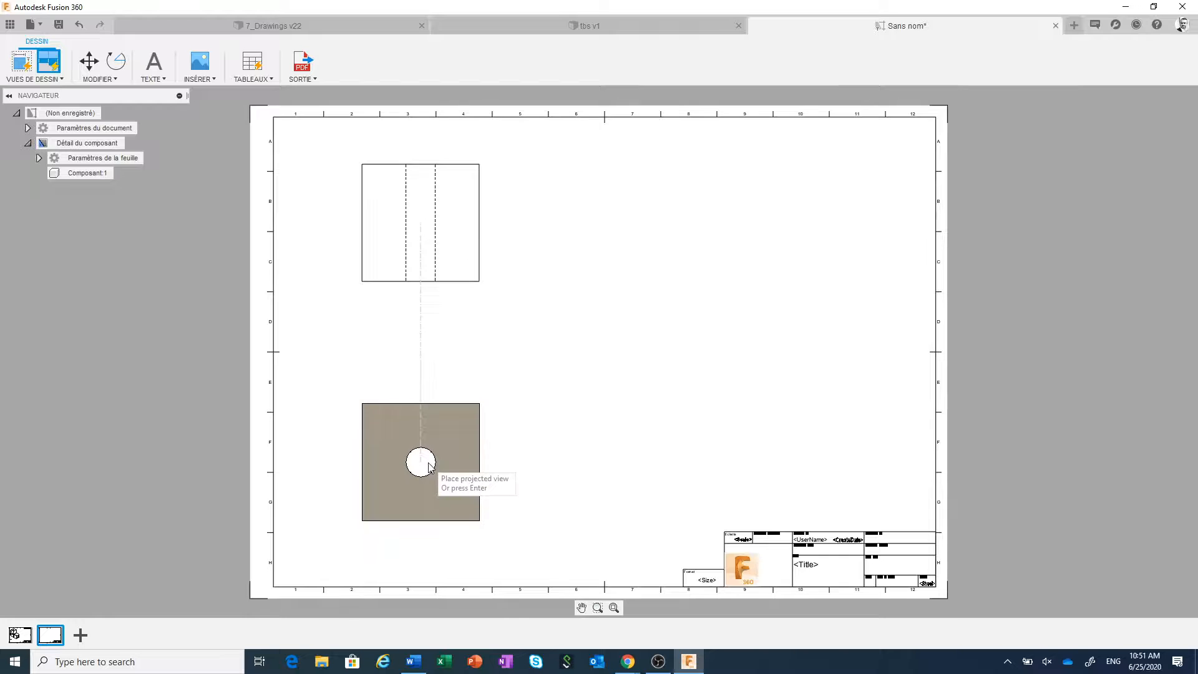
pyautogui.click(434, 464)
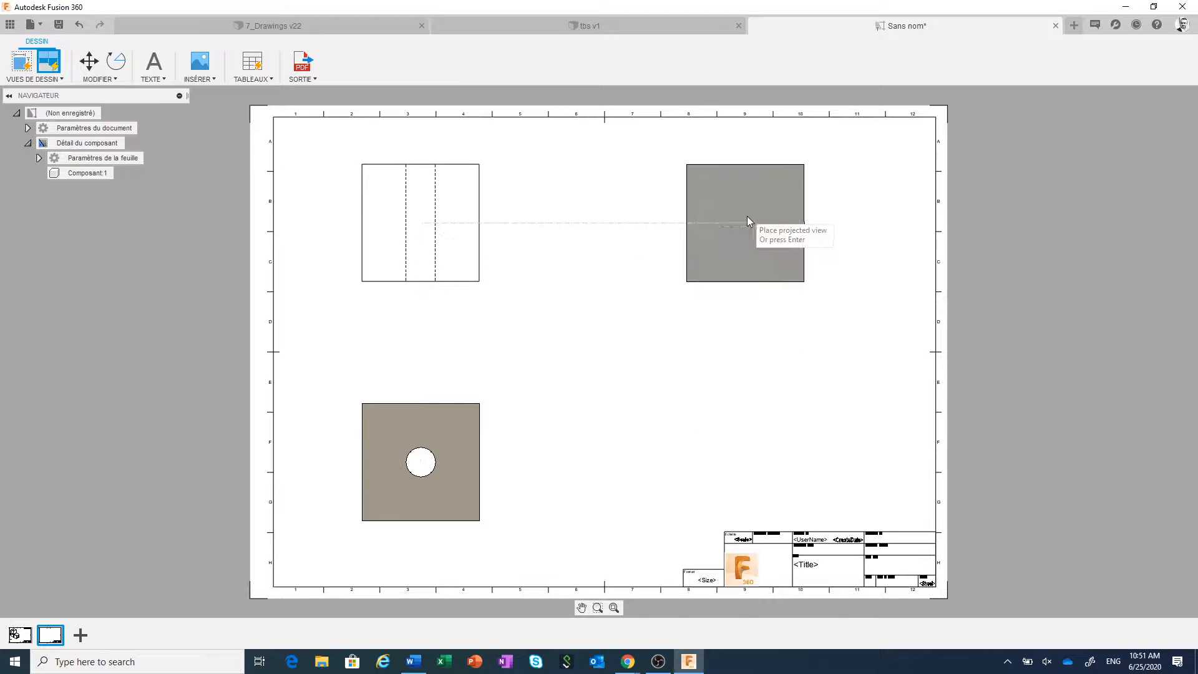
pyautogui.click(762, 245)
pyautogui.rightClick(687, 349)
pyautogui.click(733, 342)
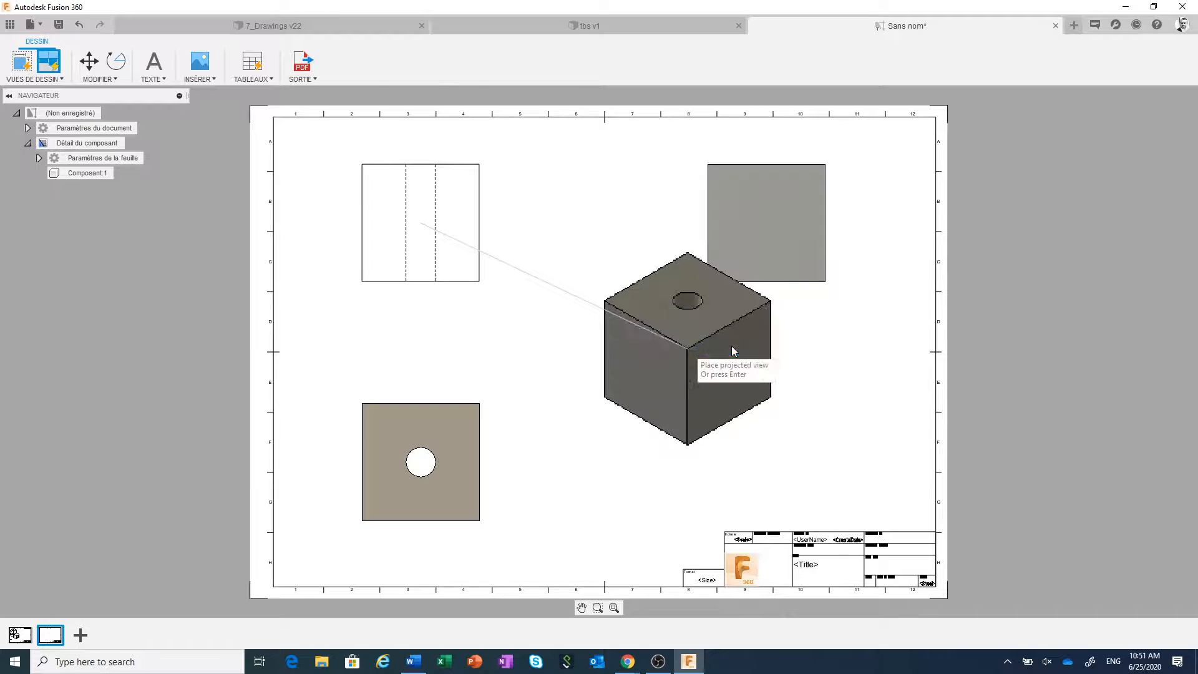
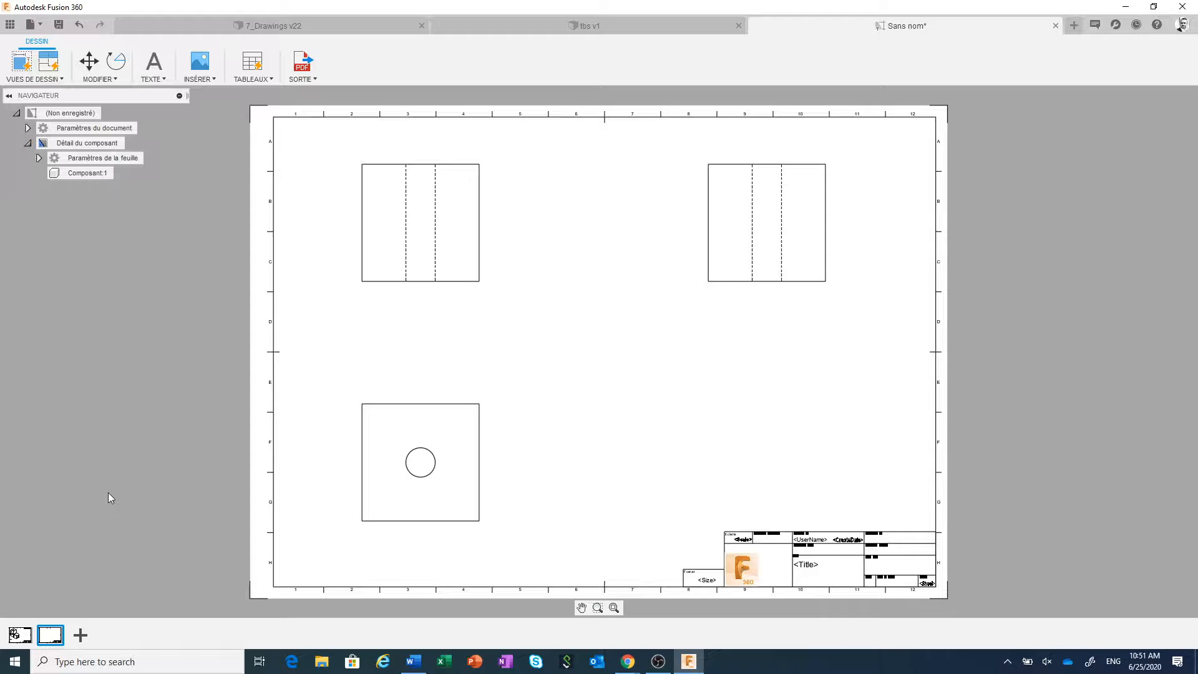
# - Add a third sheet with a Composant plié placeholder base view in Avant orientation in the sheet's upper-left area
pyautogui.click(83, 637)
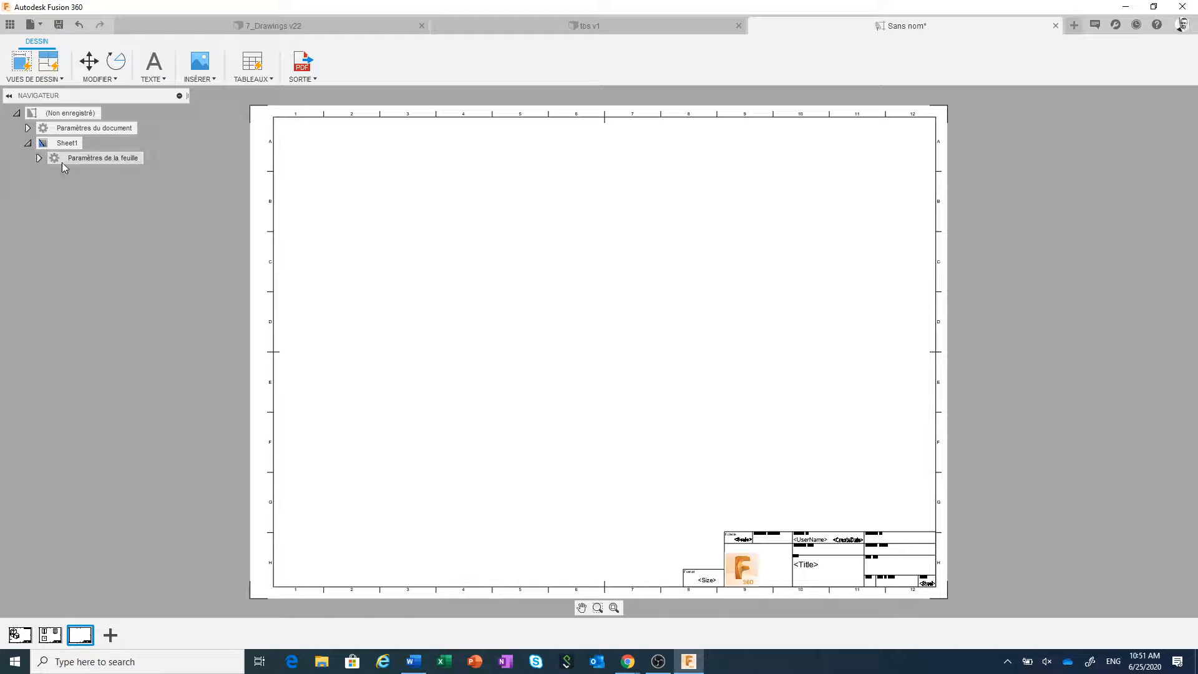
pyautogui.click(23, 63)
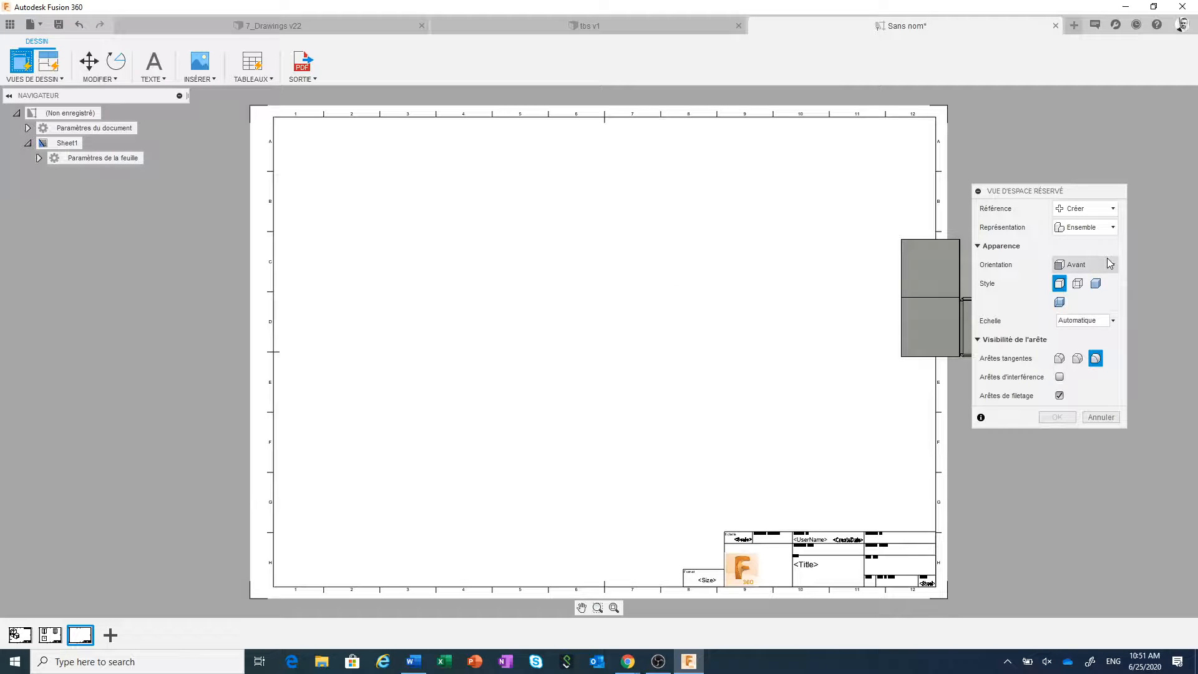
pyautogui.click(1112, 227)
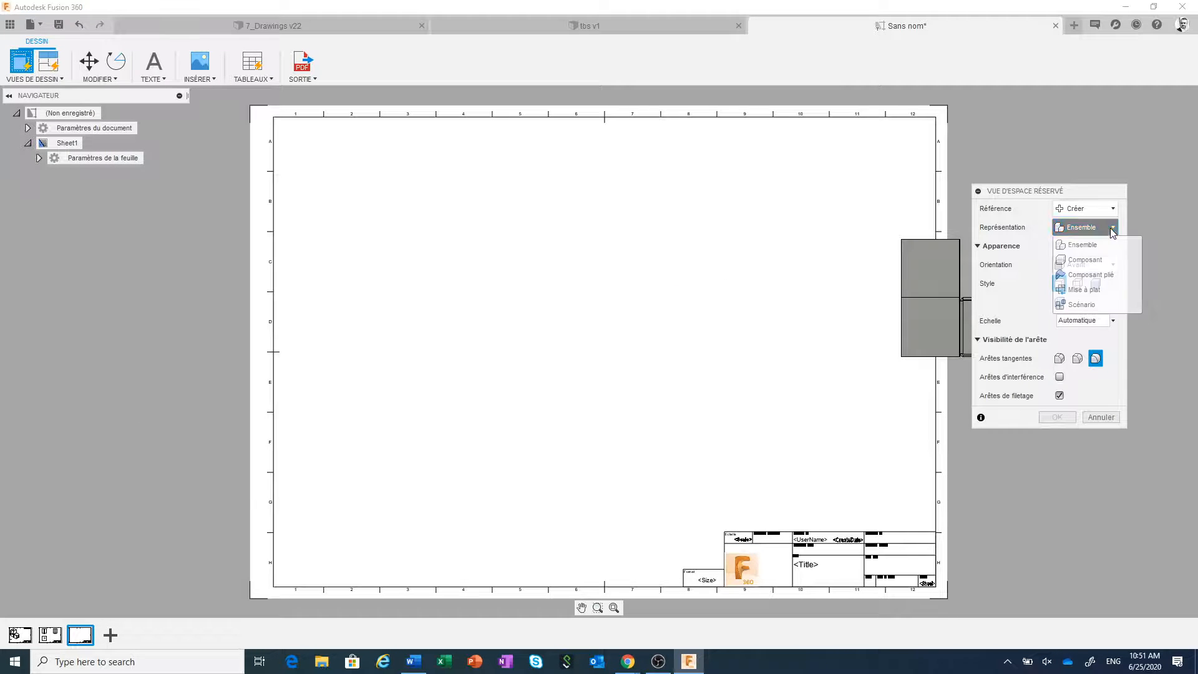
pyautogui.click(1103, 275)
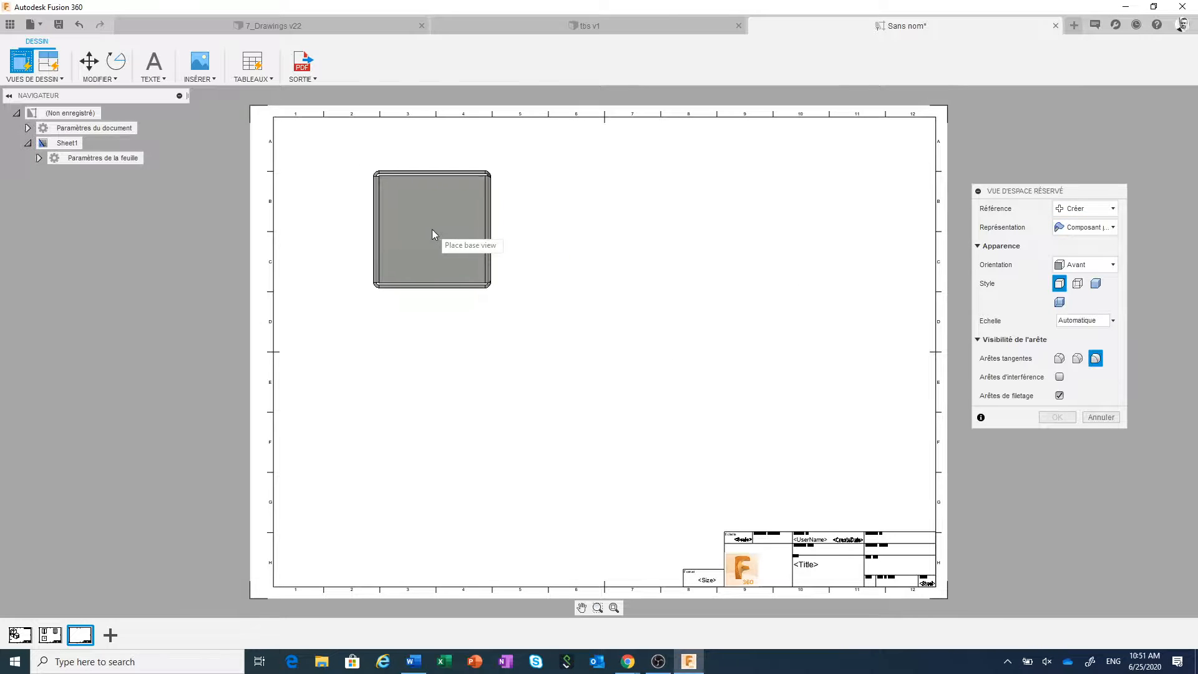
pyautogui.click(408, 217)
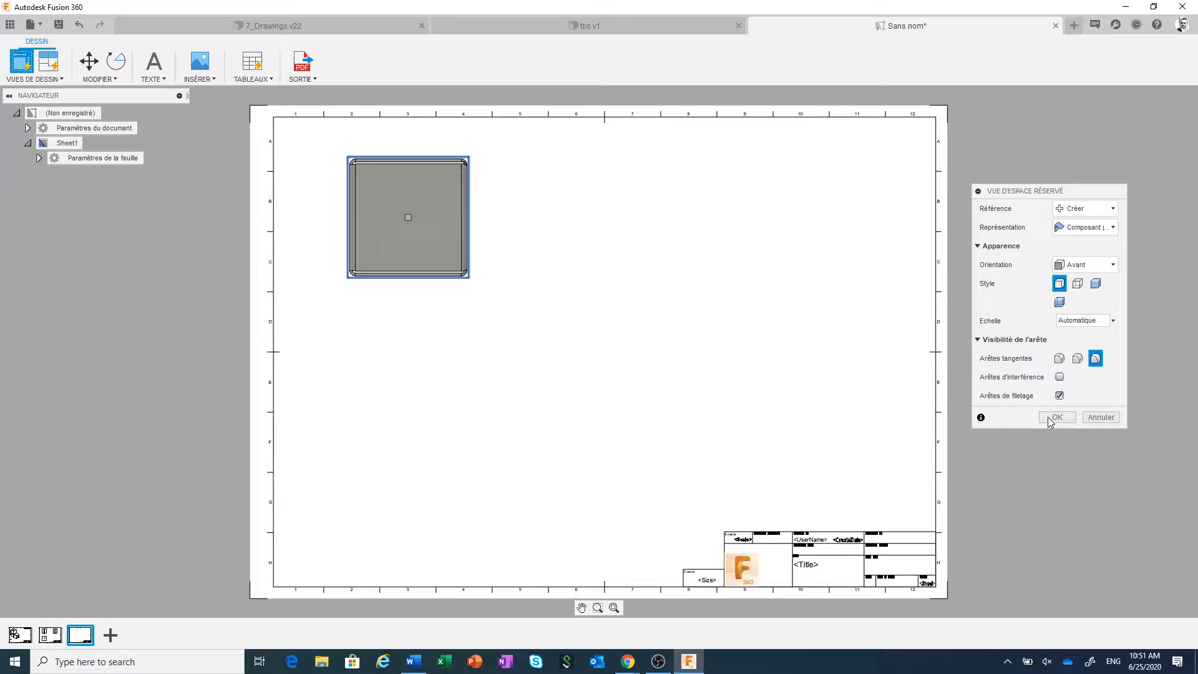
pyautogui.click(1054, 417)
# - Project two placeholder views from the Composant plié base view, one below it and one to its right
pyautogui.click(47, 61)
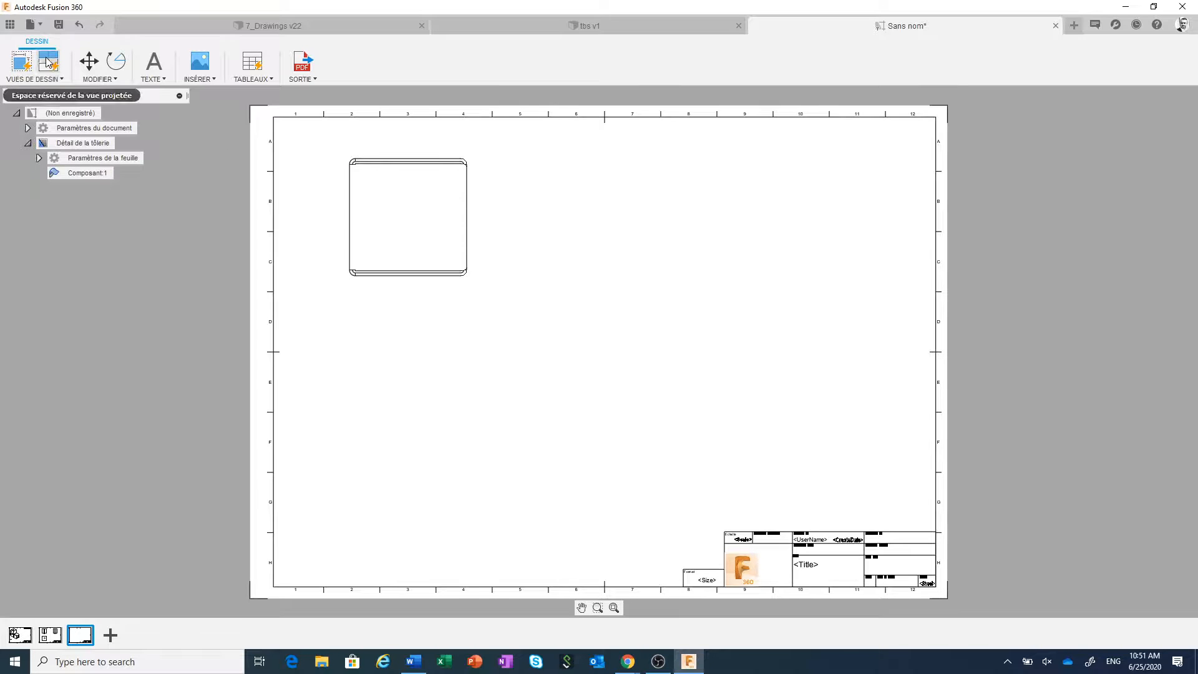
pyautogui.click(441, 257)
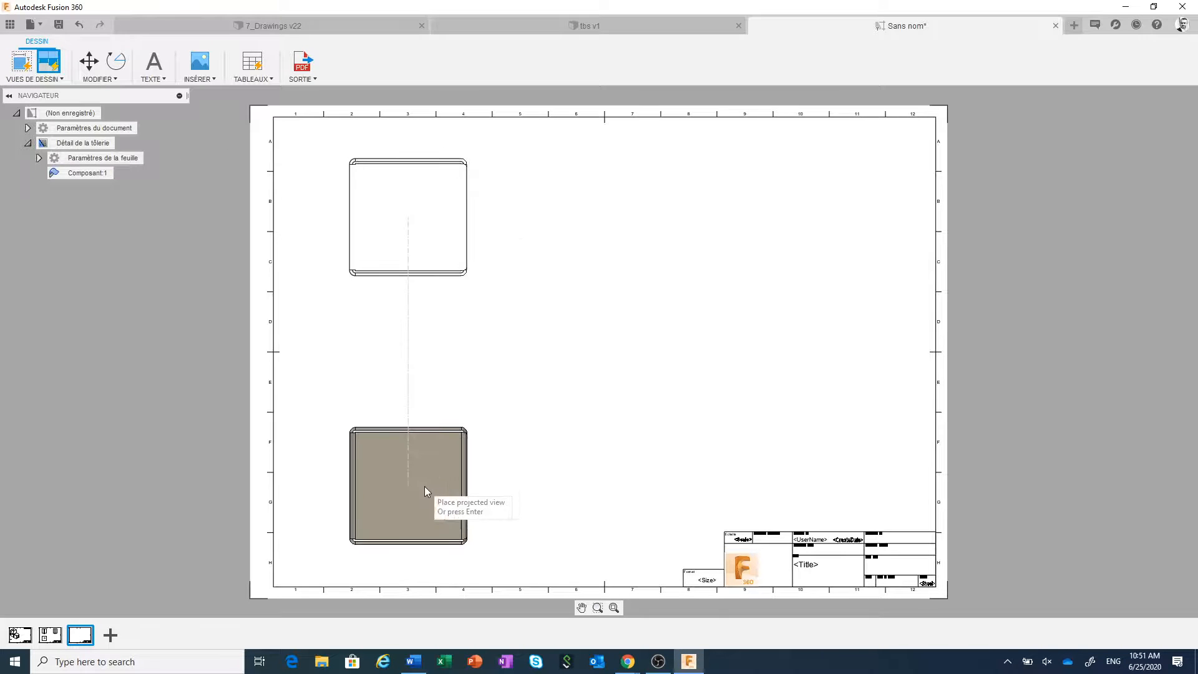
pyautogui.click(424, 485)
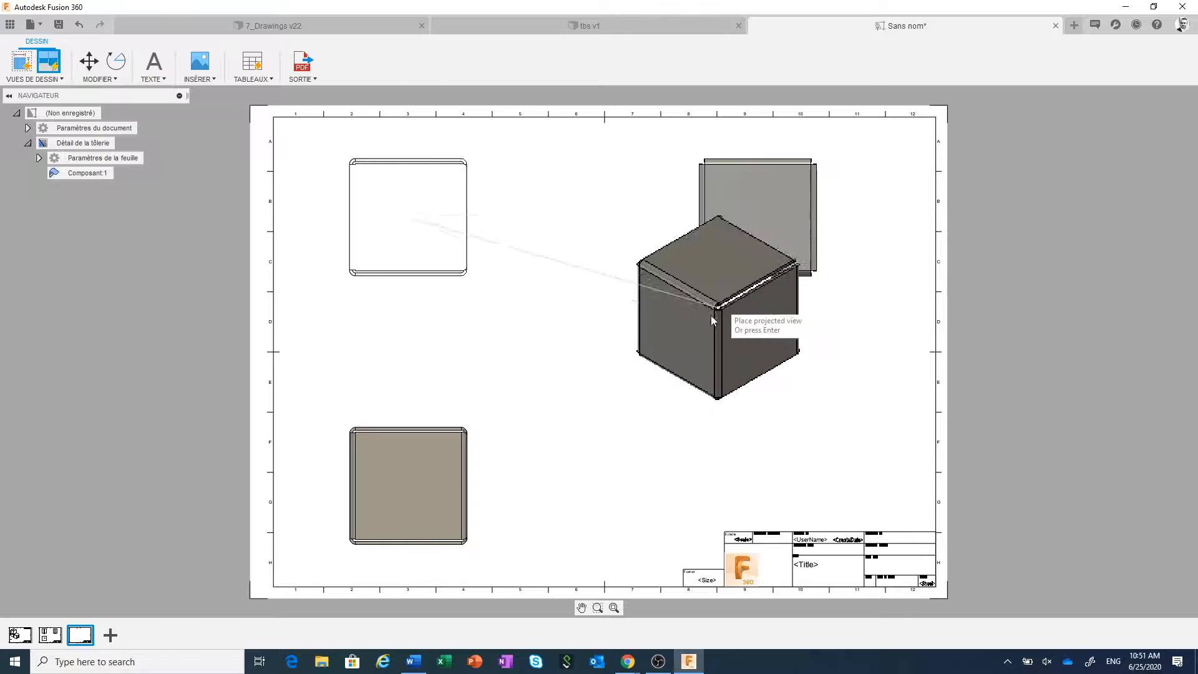
pyautogui.rightClick(713, 320)
pyautogui.click(726, 337)
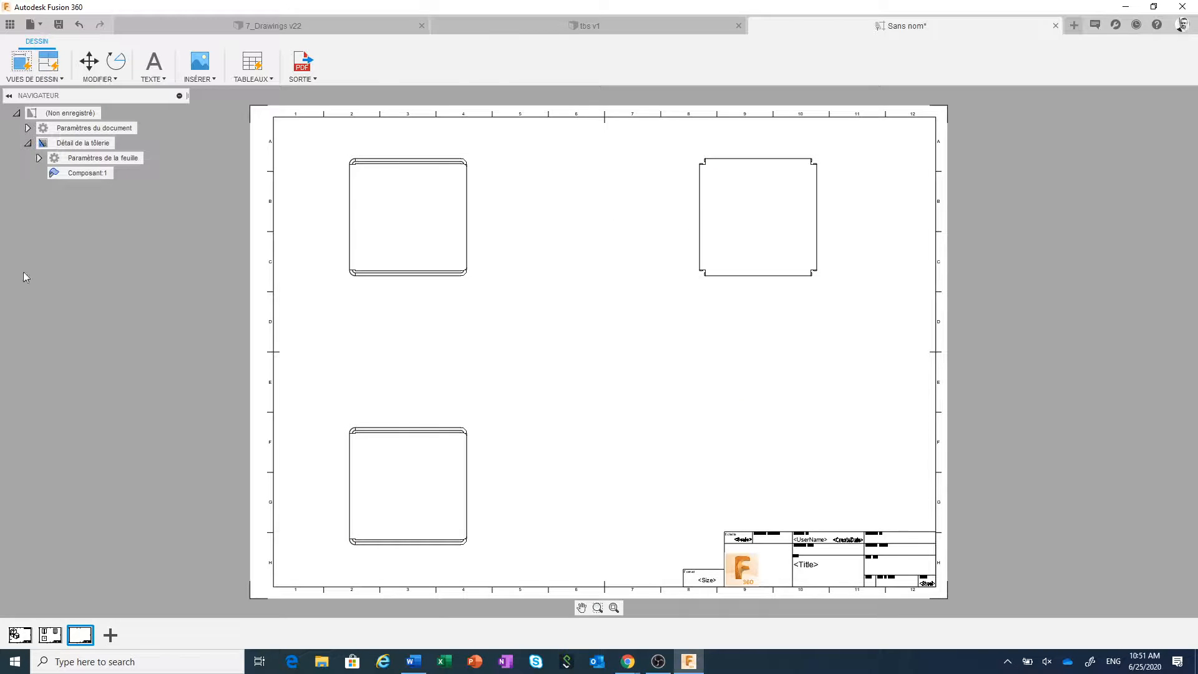
# - Add a fourth sheet with a Mise à plat placeholder base view in Avant orientation and a bend table placeholder in the sheet's upper-right corner
pyautogui.click(111, 634)
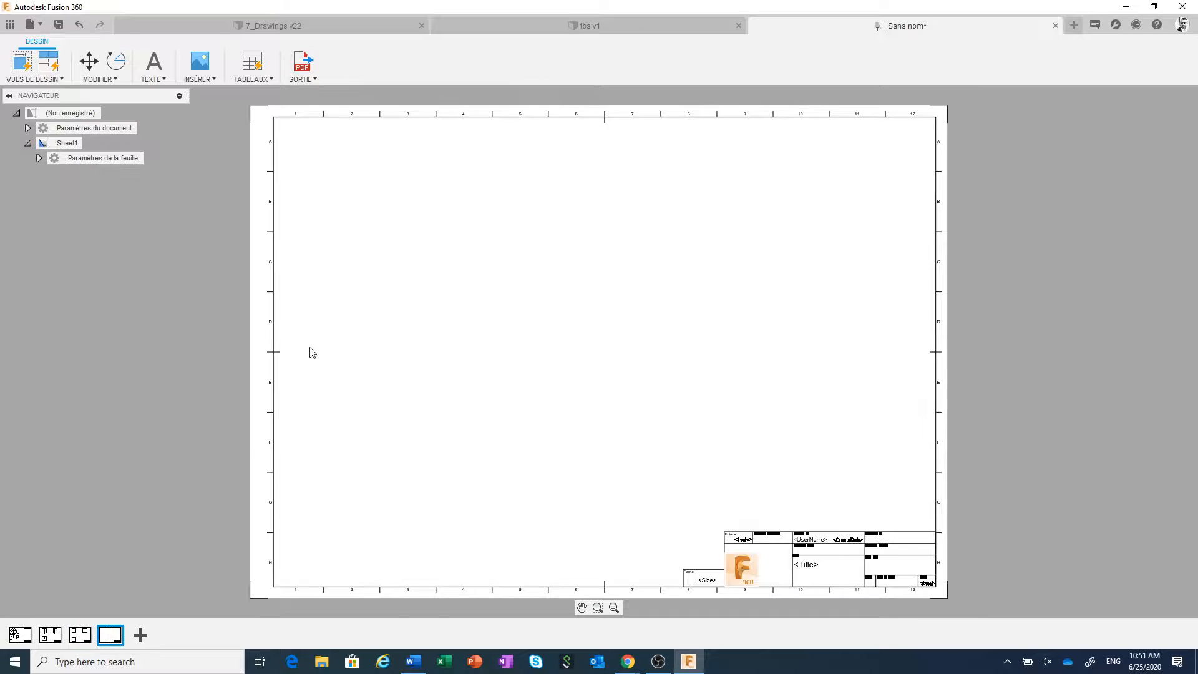
pyautogui.click(22, 63)
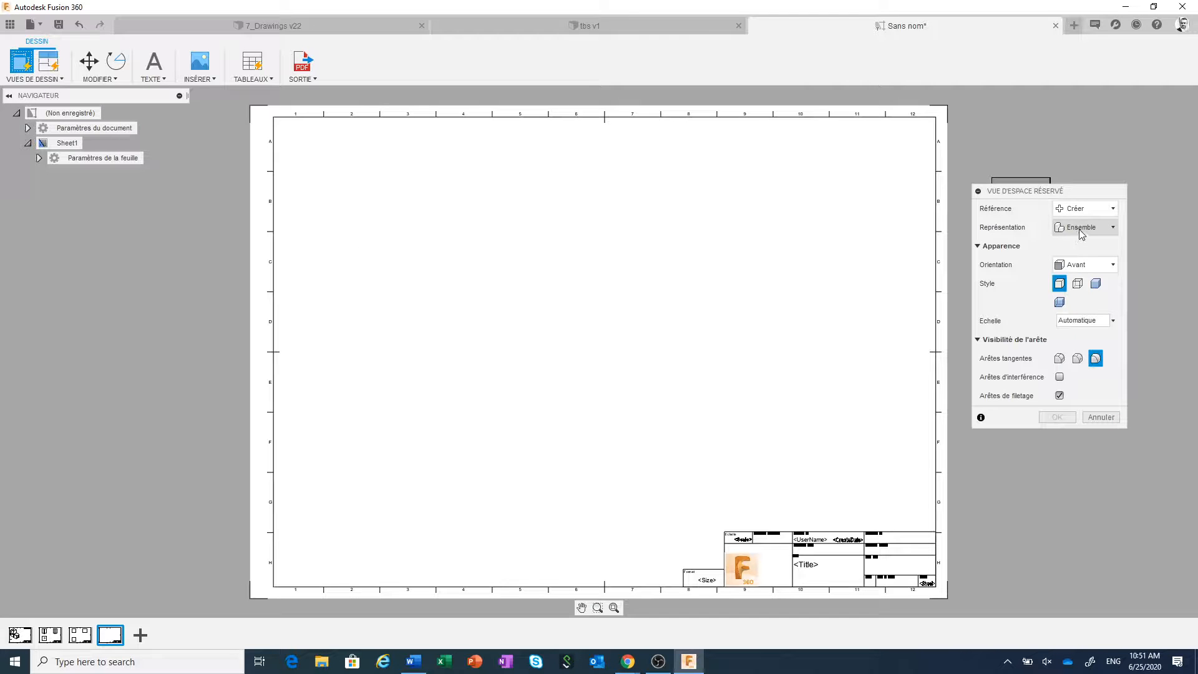
pyautogui.click(1079, 229)
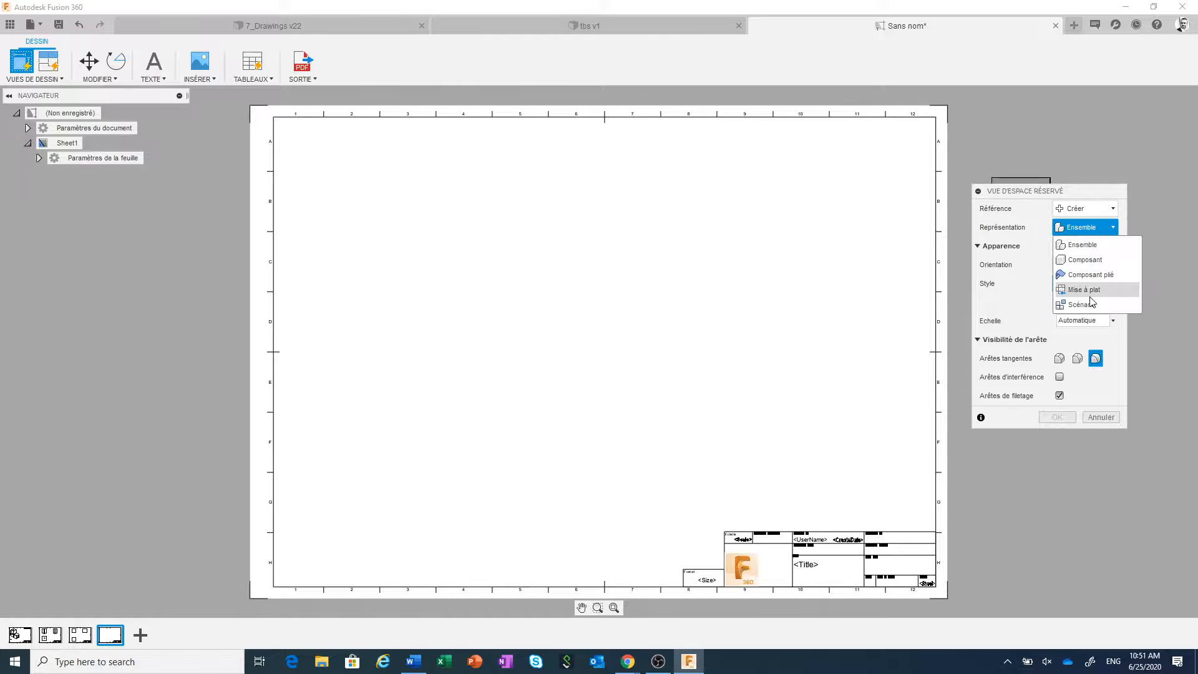
pyautogui.click(998, 322)
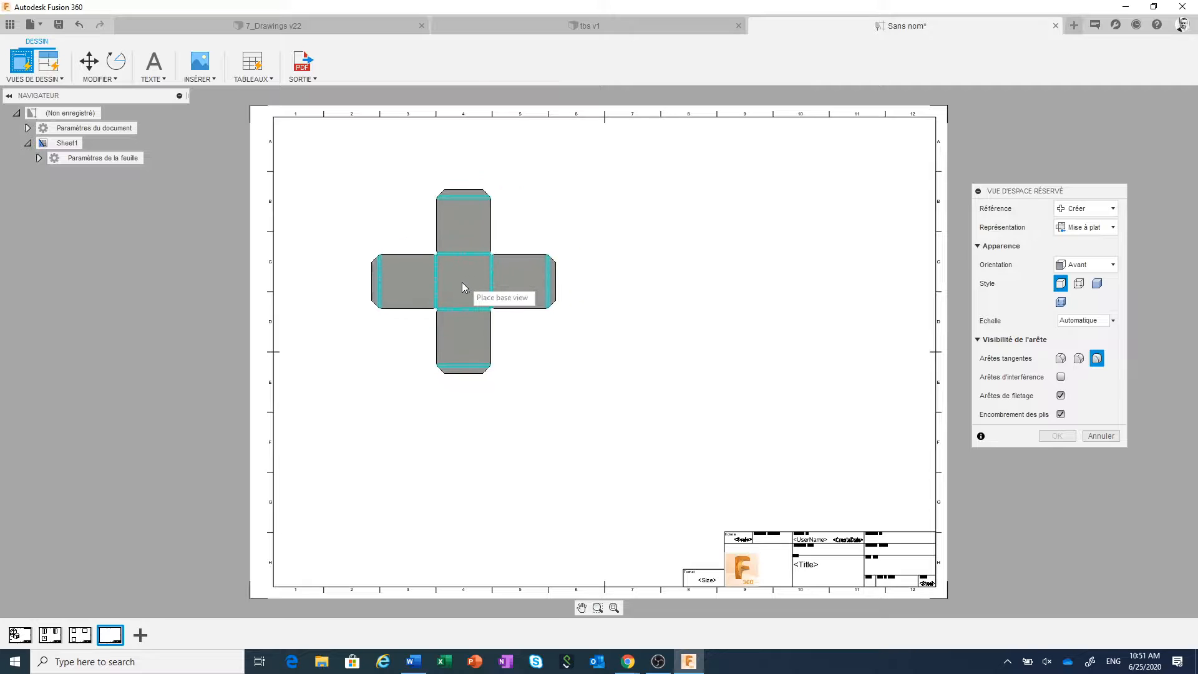
pyautogui.click(451, 312)
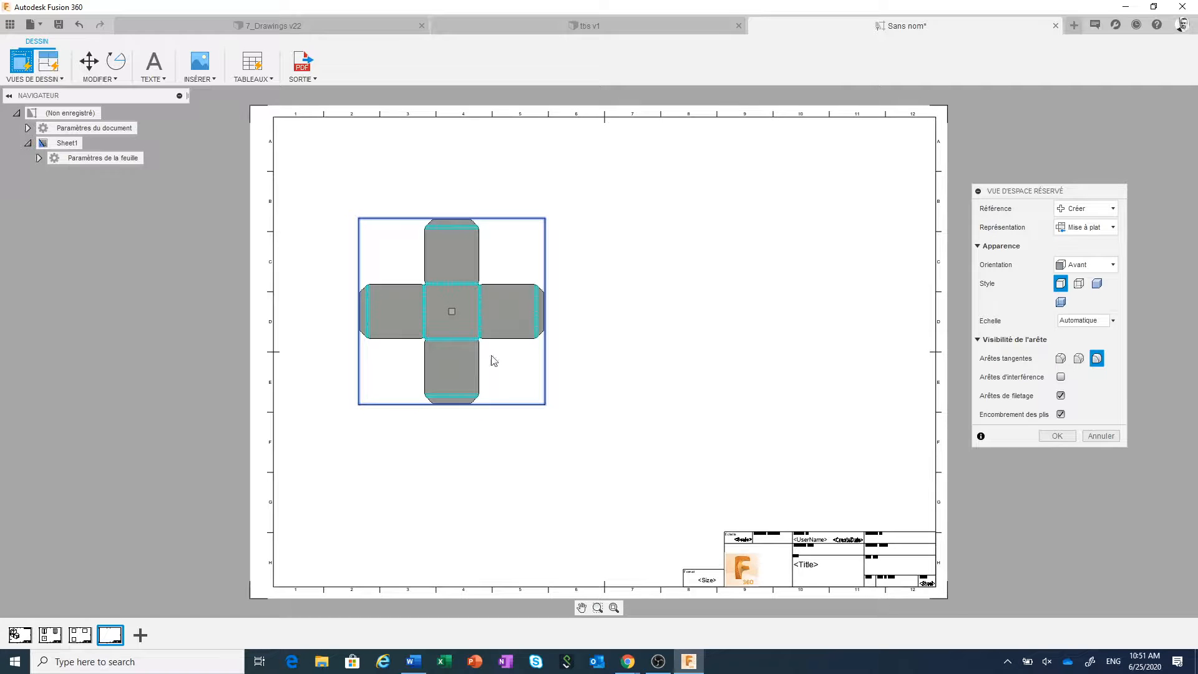
pyautogui.click(1058, 435)
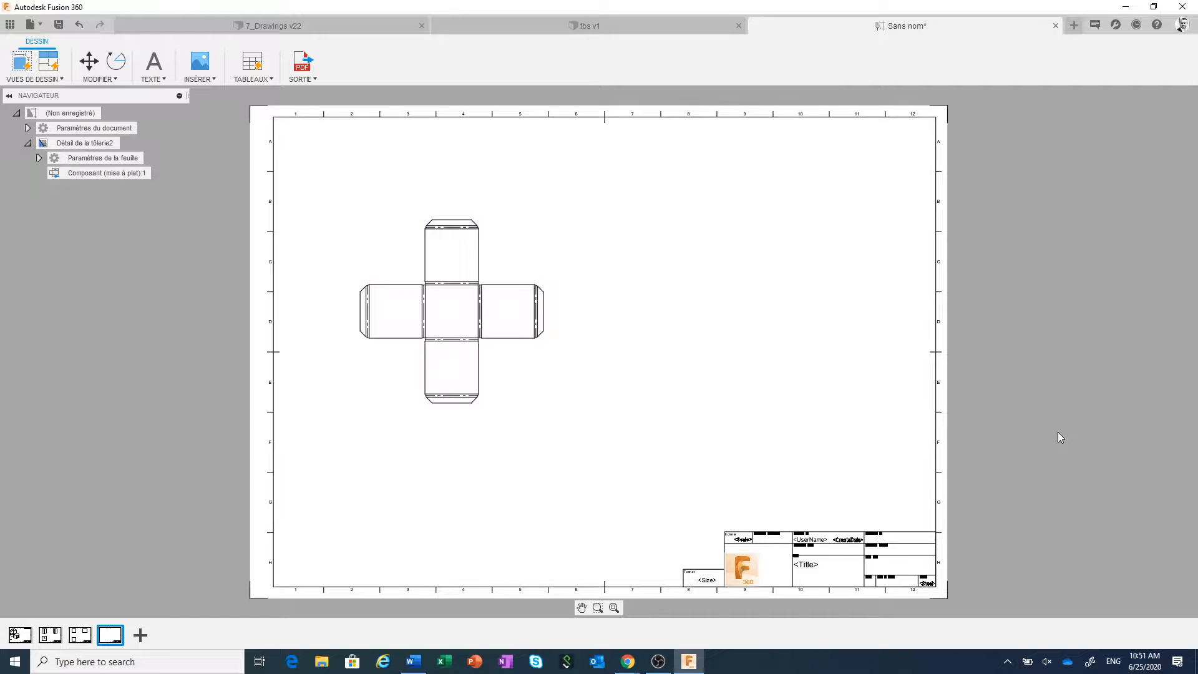
pyautogui.click(259, 56)
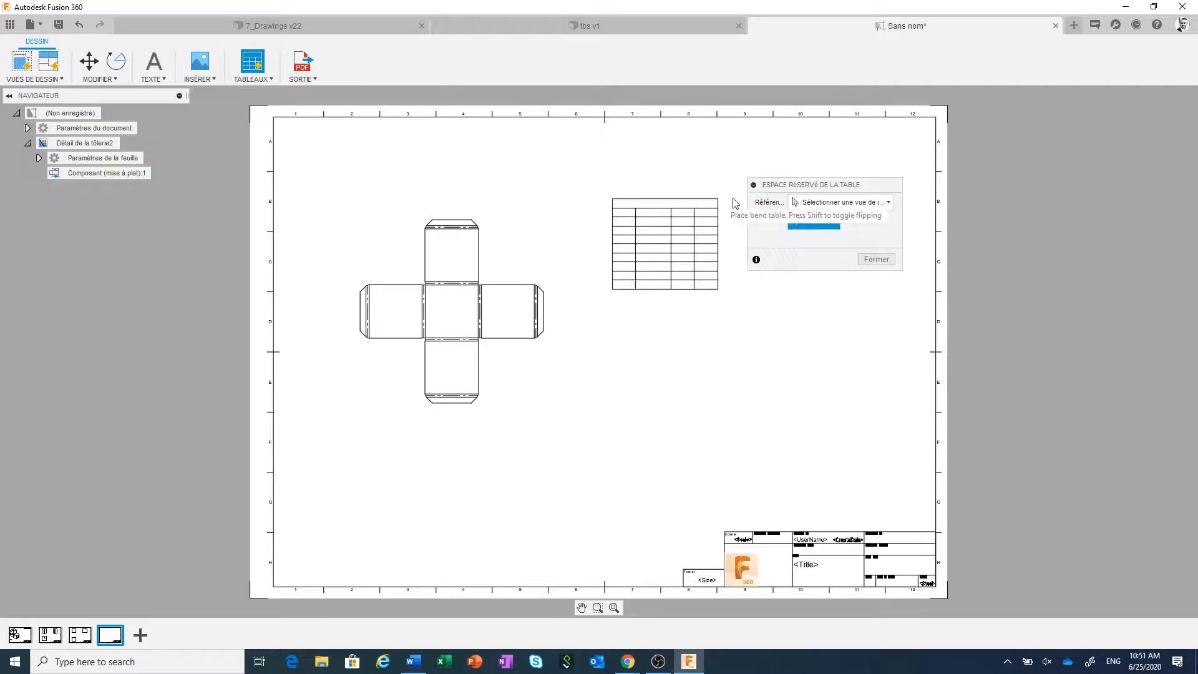
pyautogui.click(935, 124)
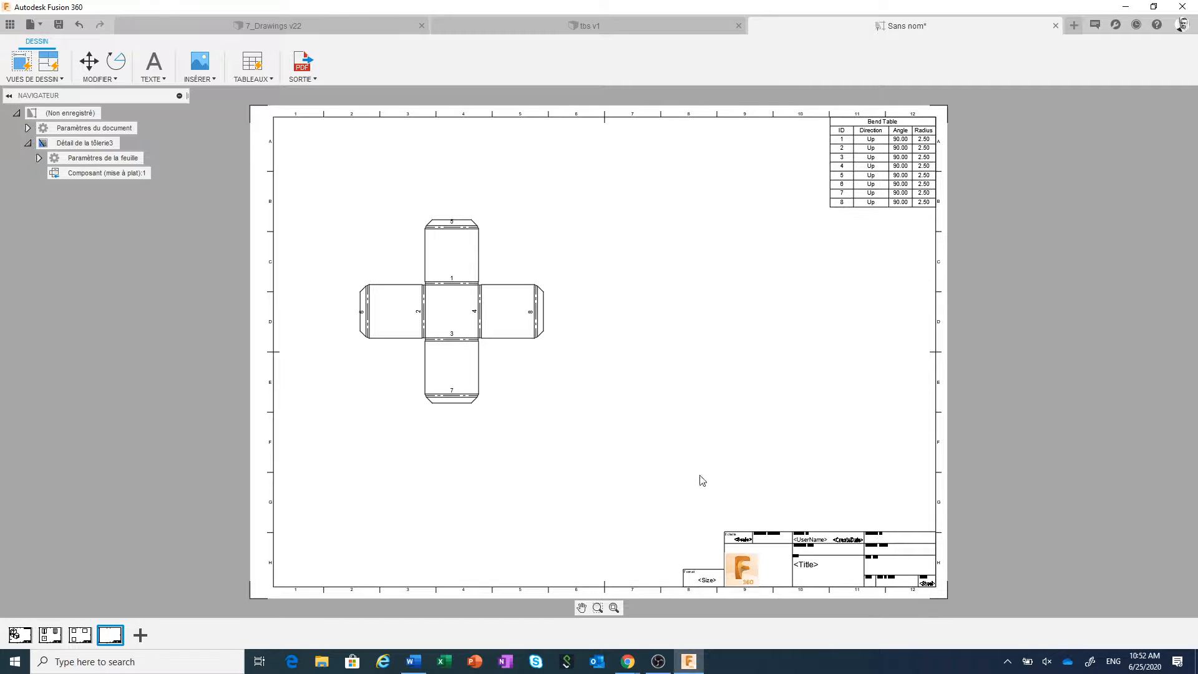
# - Save the drawing template as GabFra in Livestreams > Drawings and close it
pyautogui.click(59, 25)
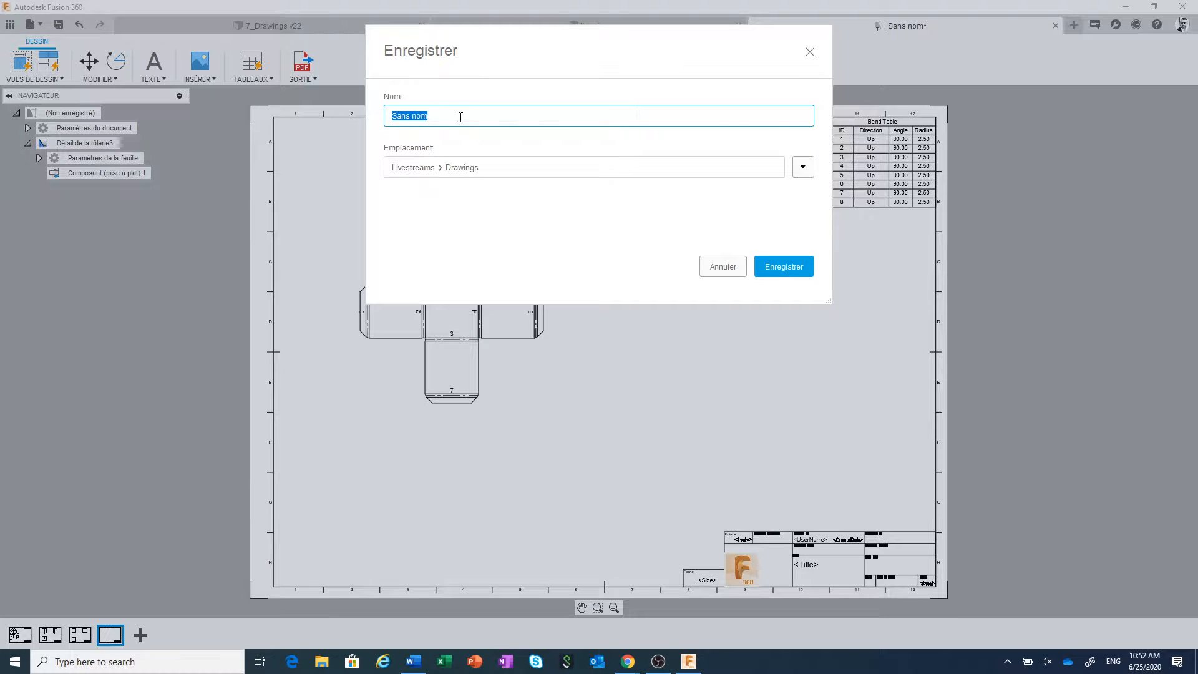
pyautogui.write('GabFra')
pyautogui.click(774, 267)
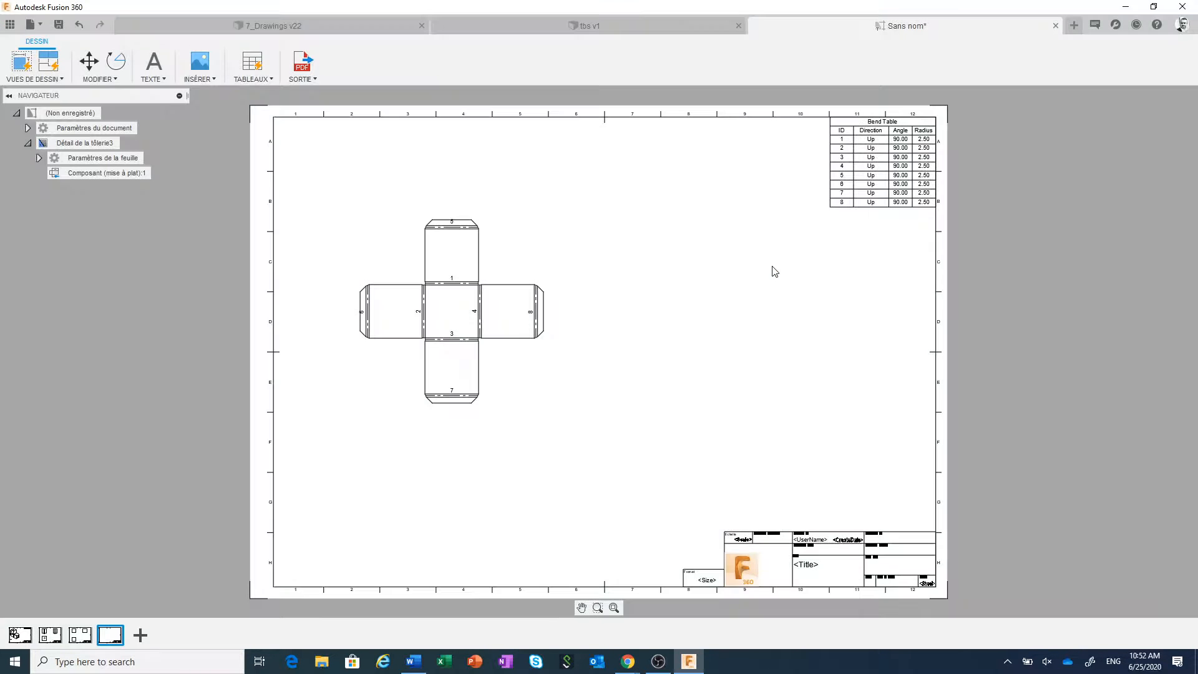
pyautogui.click(1055, 26)
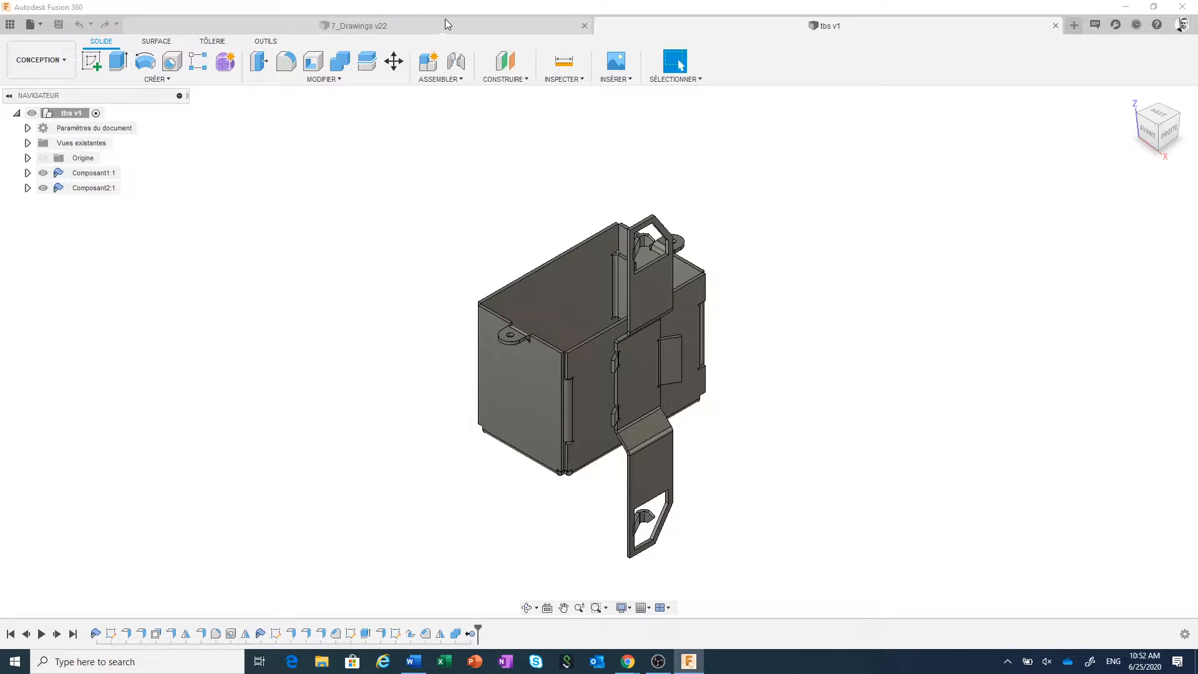
# - Create a new drawing from the 7_Drawings v22 design with Ensemble complet content, using the GabFra template
pyautogui.click(443, 24)
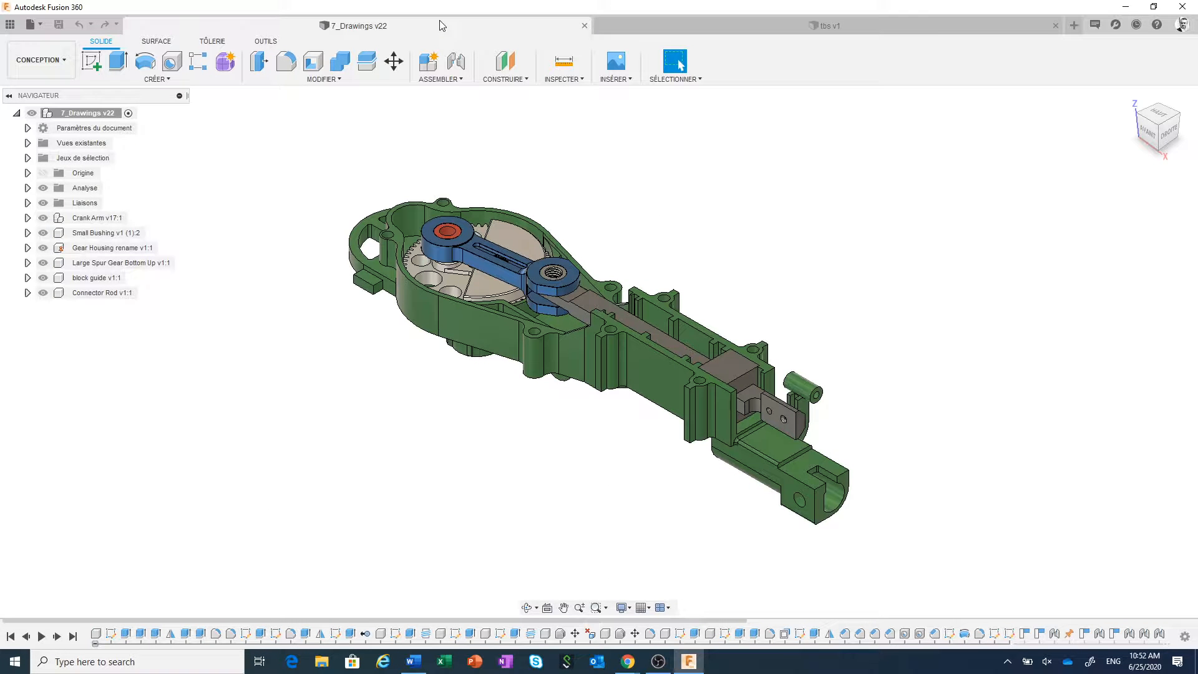
pyautogui.click(42, 70)
pyautogui.moveTo(69, 229)
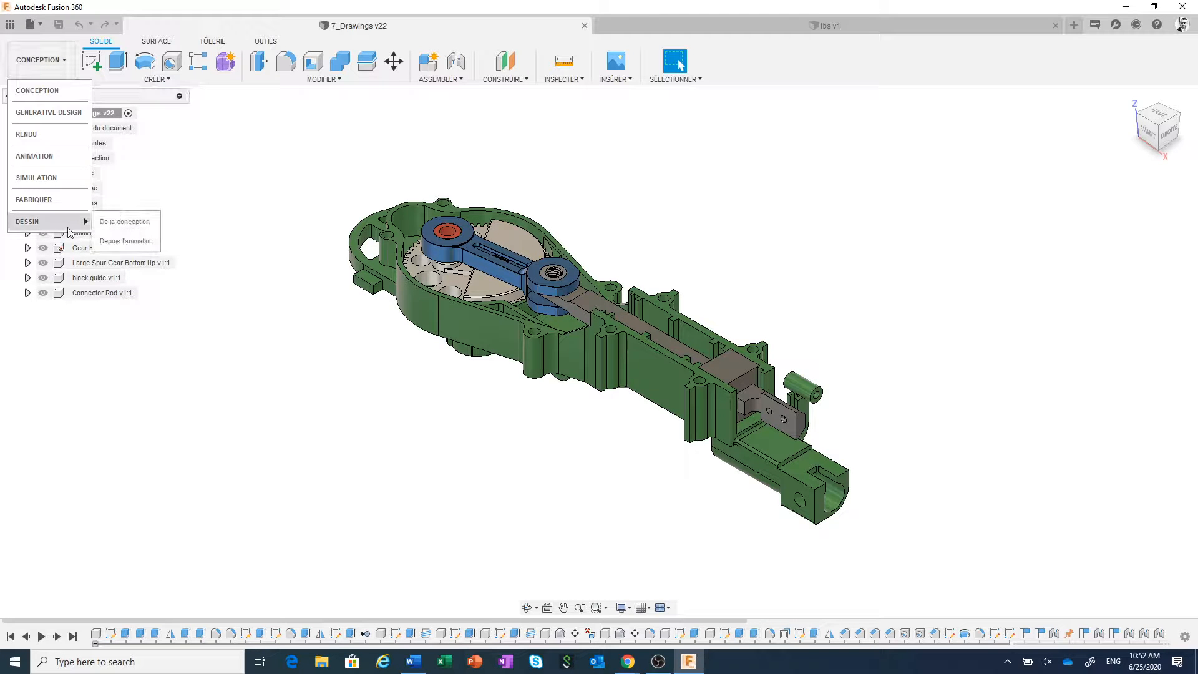
pyautogui.click(114, 222)
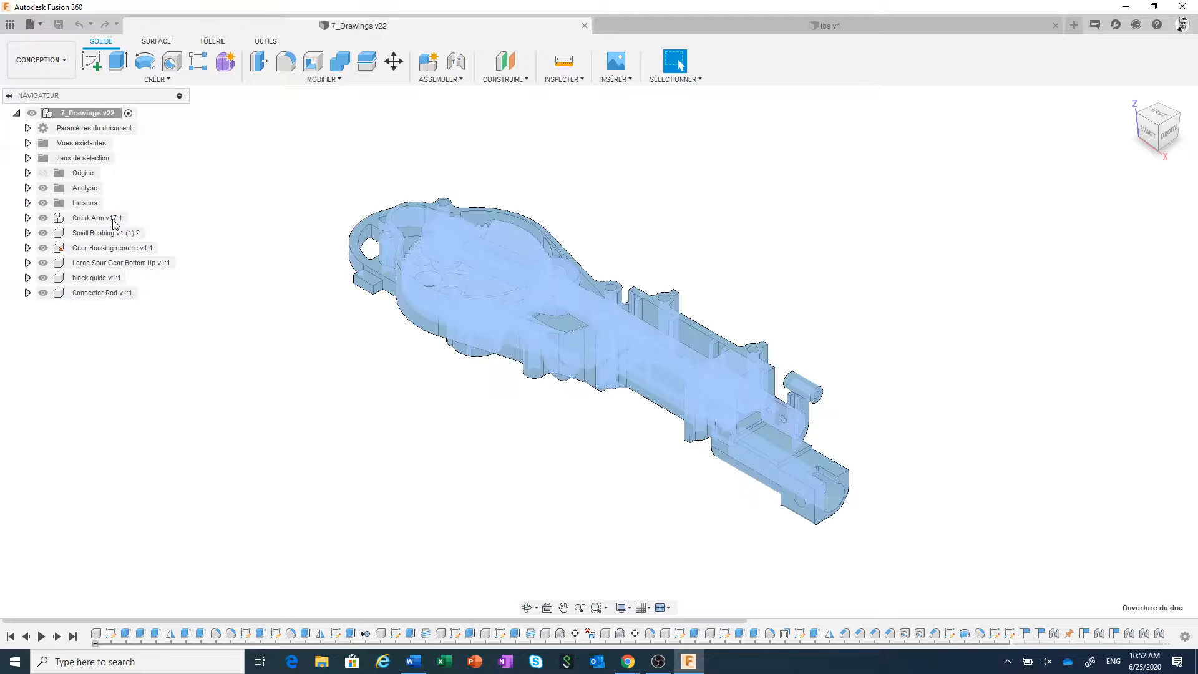
pyautogui.click(1014, 220)
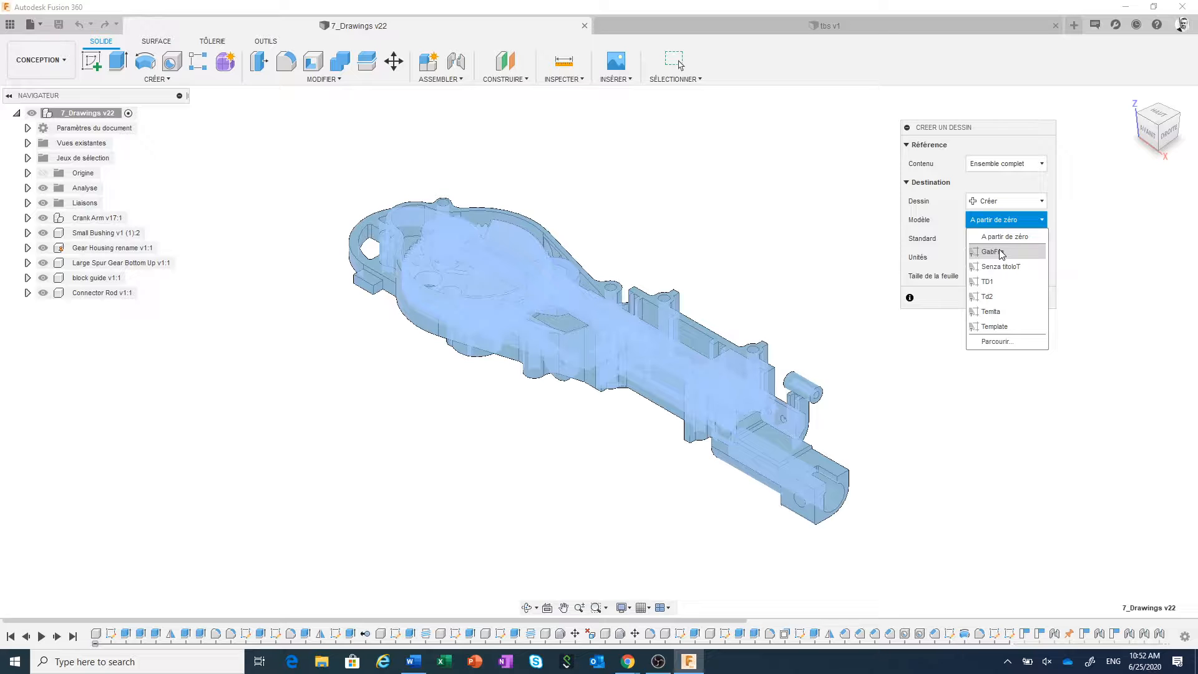
pyautogui.click(1001, 254)
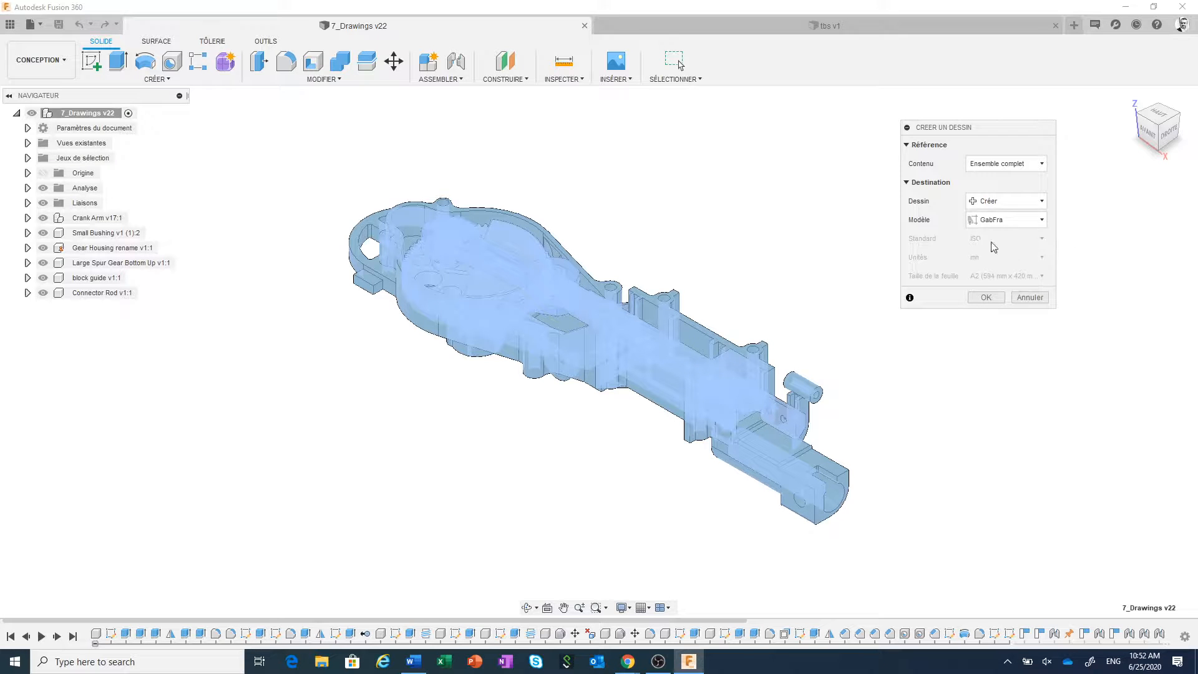
pyautogui.click(986, 297)
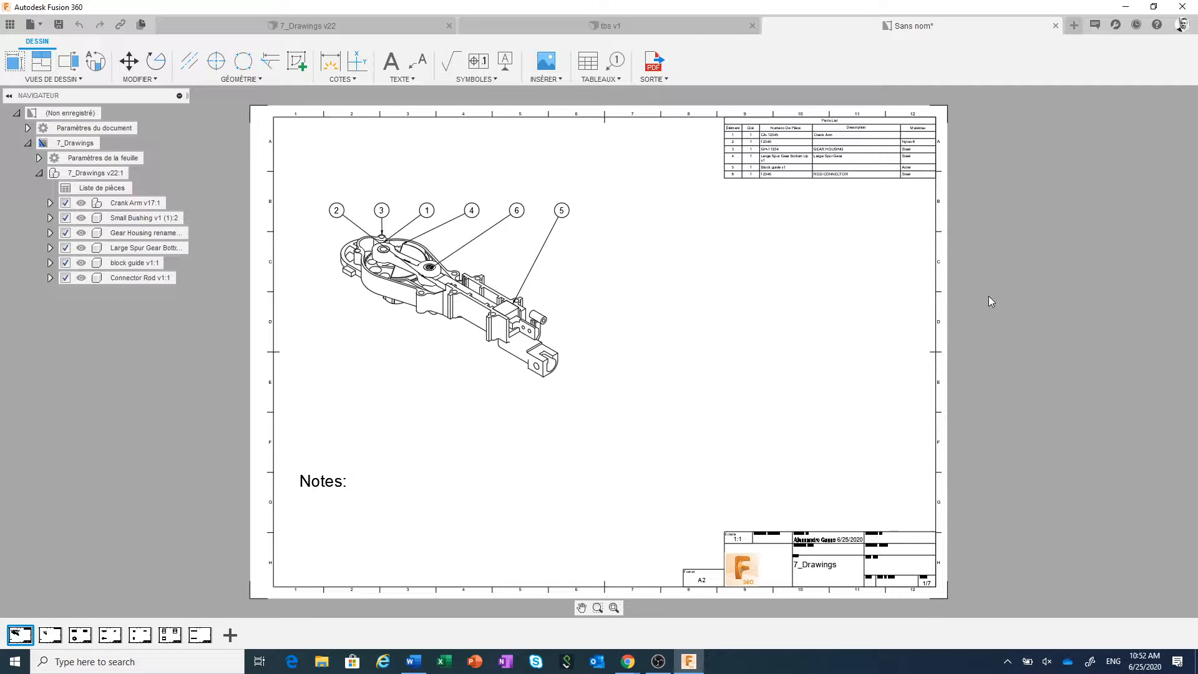
# - Examine the generated assembly sheet's isometric view, balloons, parts list, notes and title block
pyautogui.scroll(3, 532, 311)
pyautogui.scroll(-2, 532, 310)
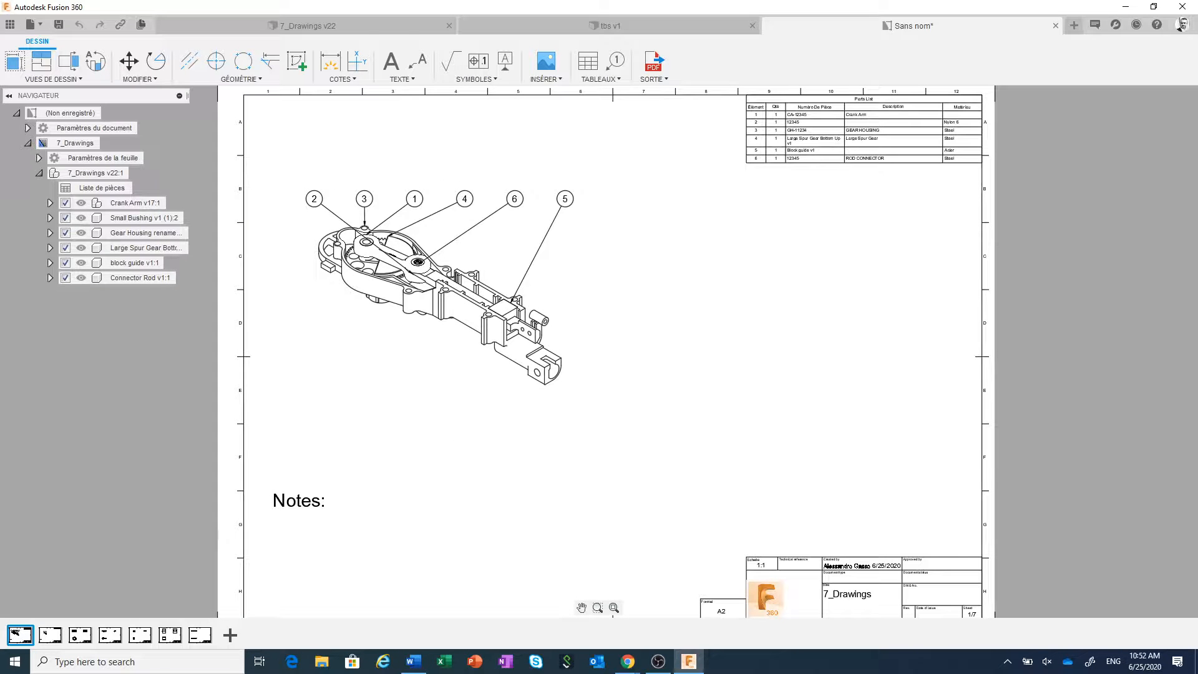
pyautogui.moveTo(371, 445); pyautogui.dragTo(351, 442, button='middle')
pyautogui.scroll(-1, 358, 424)
pyautogui.scroll(1, 358, 423)
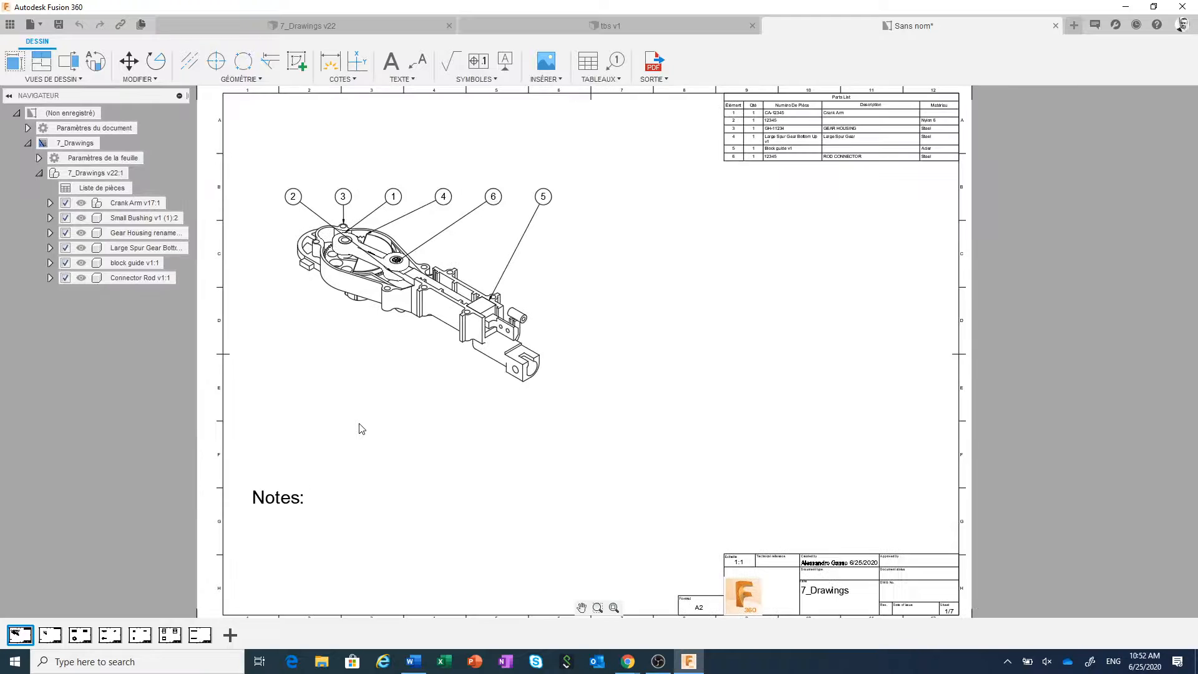
pyautogui.scroll(-1, 391, 409)
pyautogui.moveTo(422, 406); pyautogui.dragTo(524, 420, button='middle')
pyautogui.scroll(1, 542, 392)
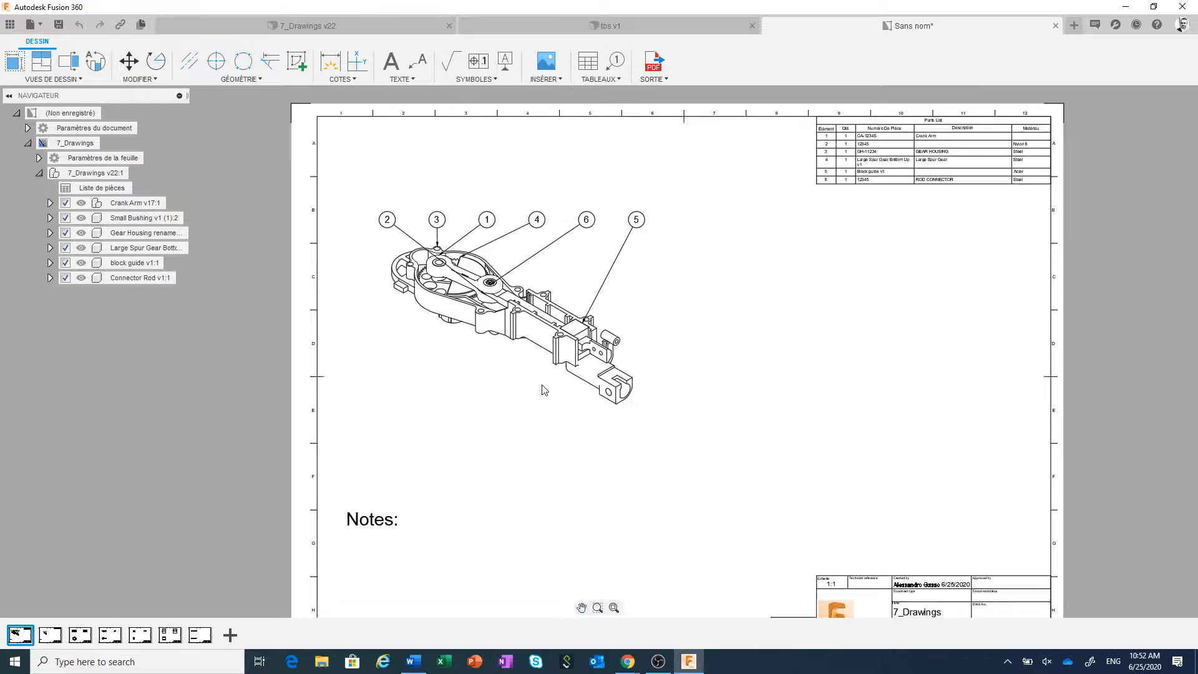
pyautogui.scroll(-1, 545, 389)
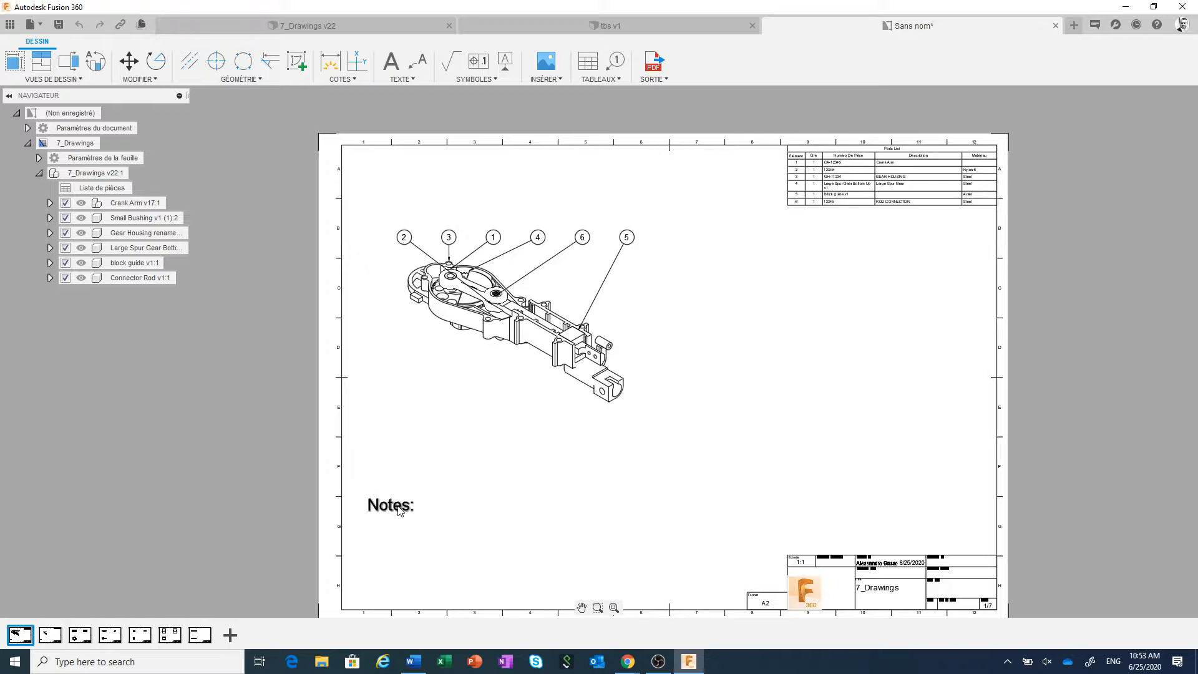
pyautogui.scroll(1, 811, 570)
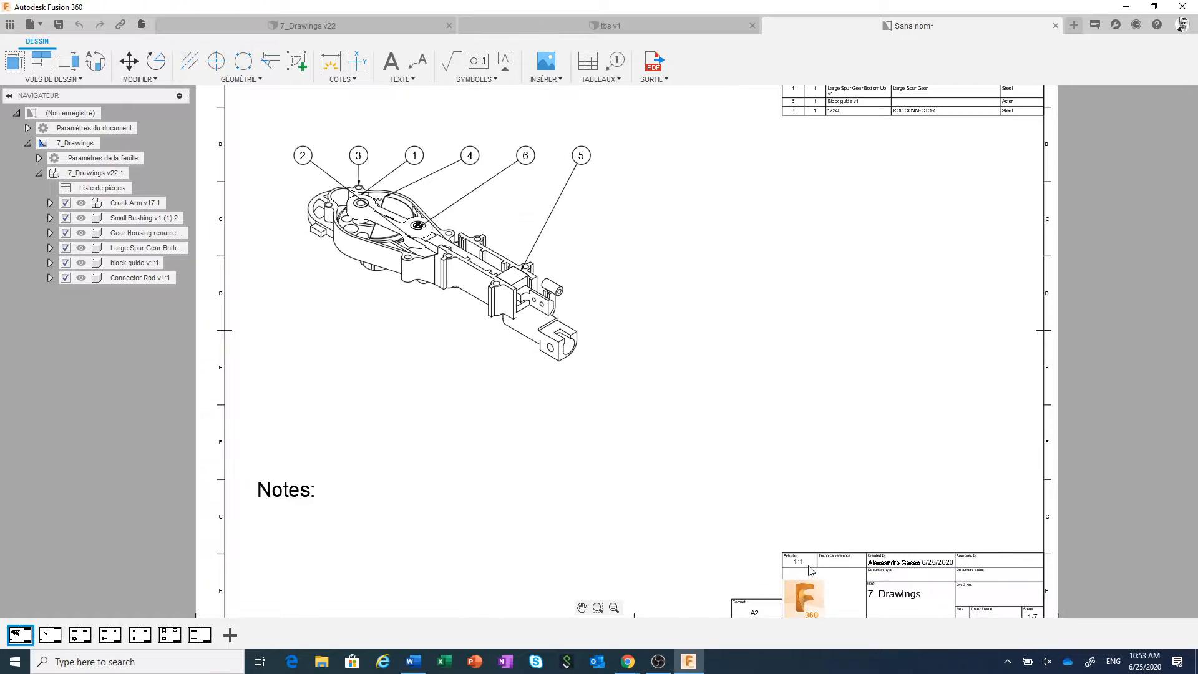
pyautogui.scroll(2, 810, 570)
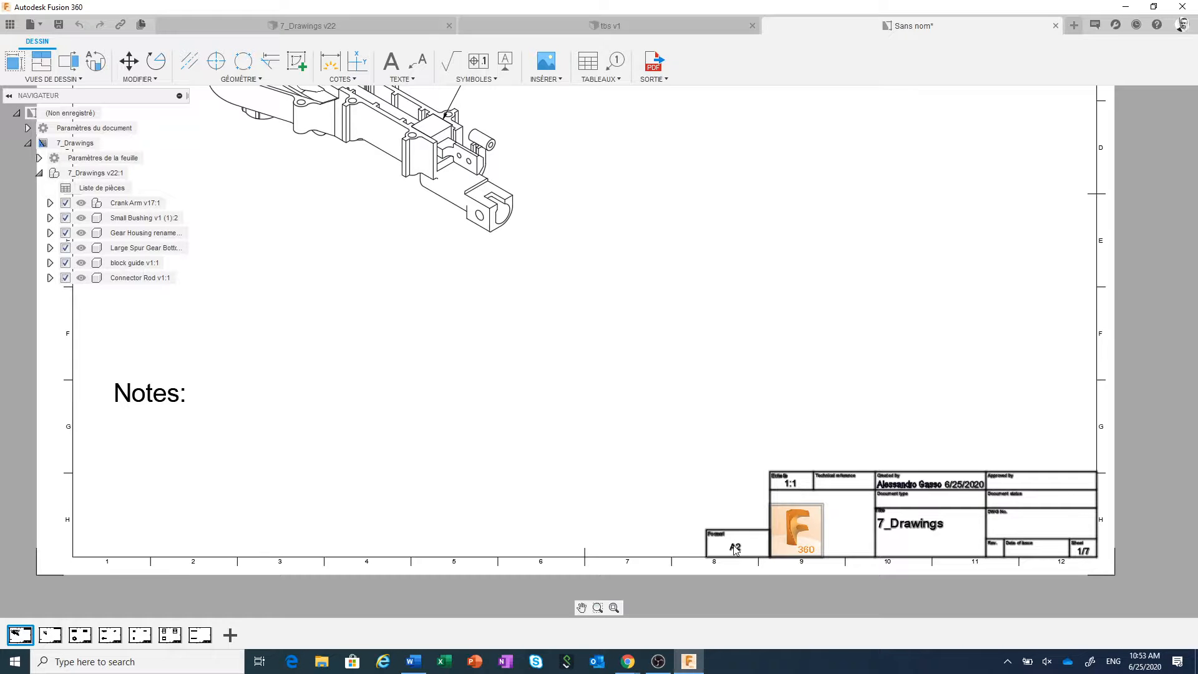
pyautogui.scroll(2, 735, 548)
pyautogui.scroll(1, 735, 548)
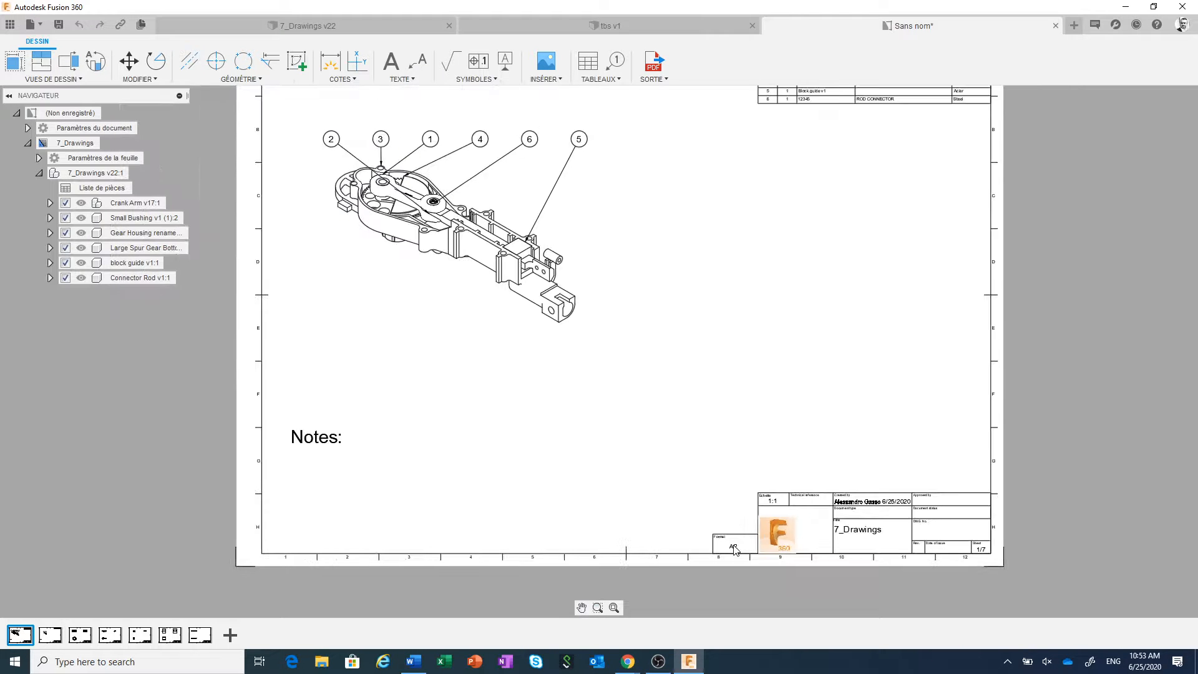
# - Review the document settings and the appearance settings of the assembly's isometric view
pyautogui.click(28, 129)
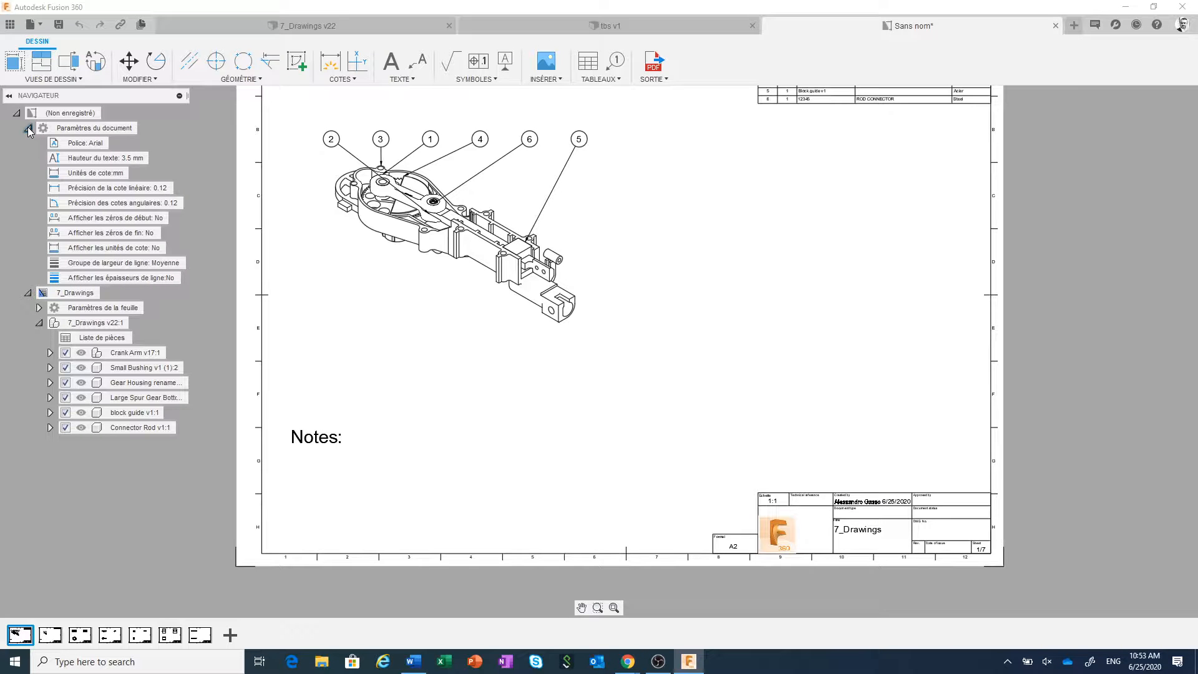
pyautogui.click(28, 129)
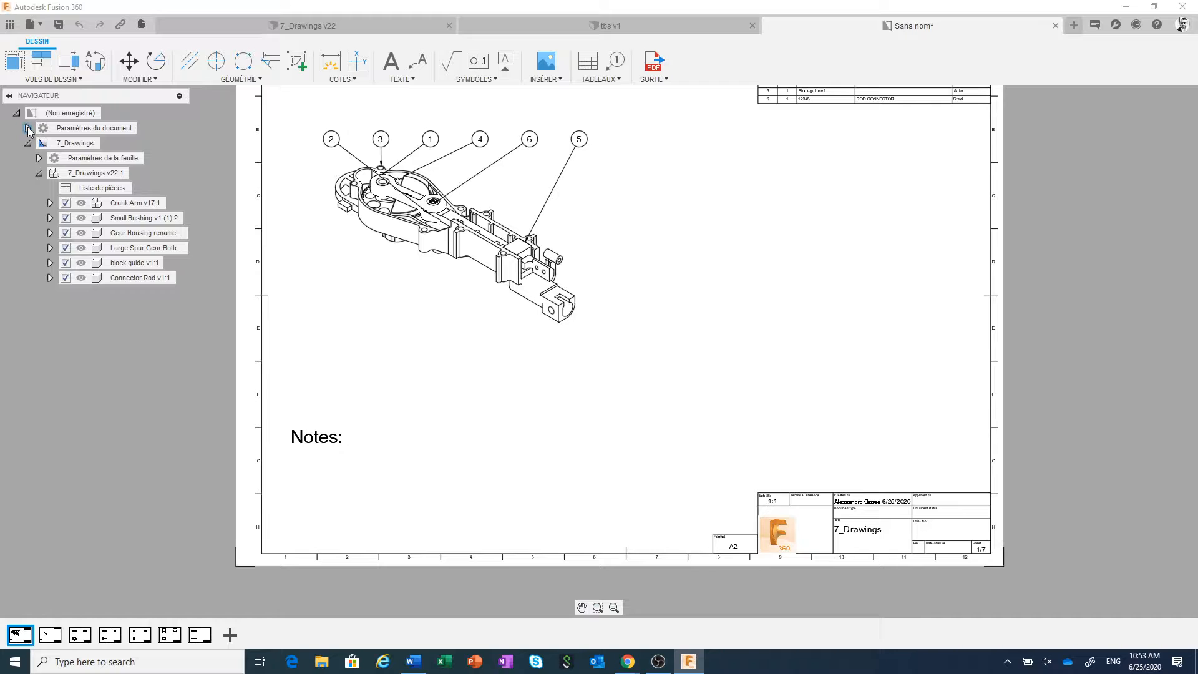
pyautogui.click(507, 252)
pyautogui.doubleClick(508, 253)
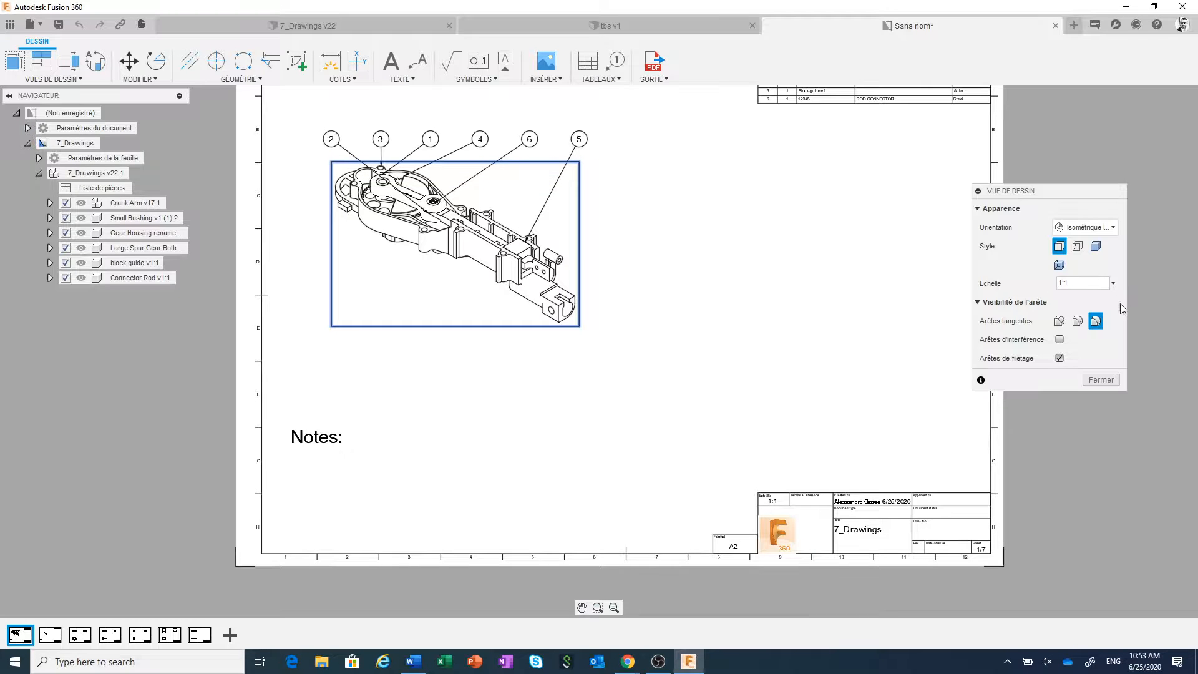
pyautogui.click(1110, 385)
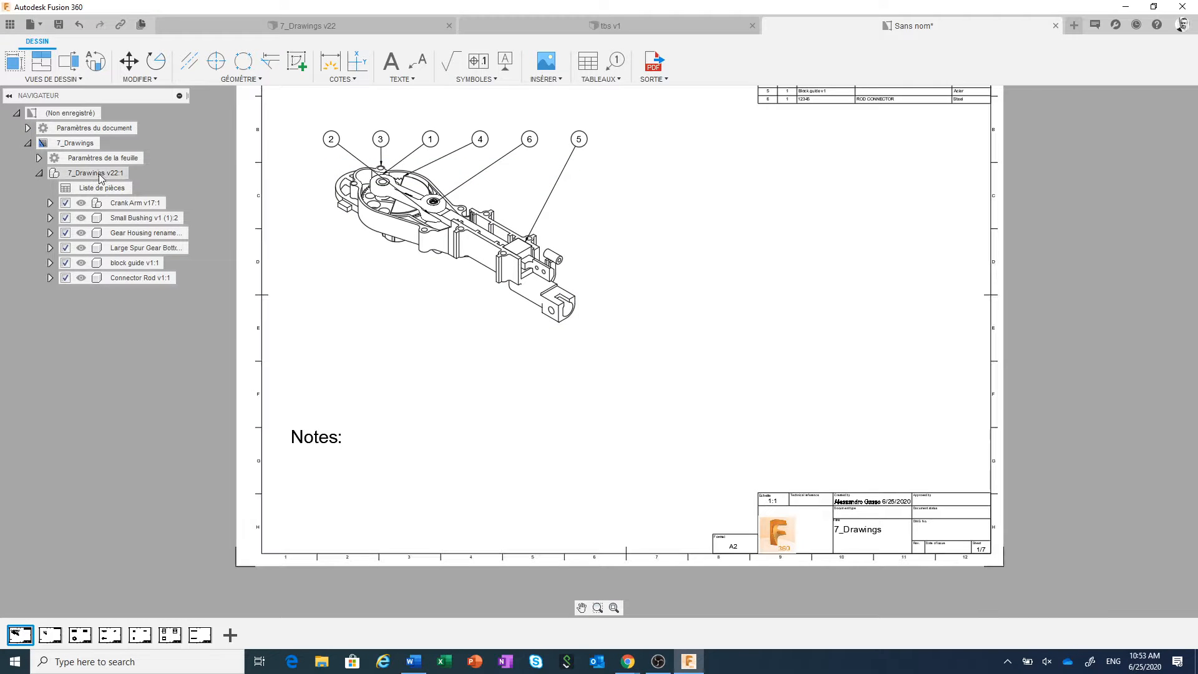
# - Check the assembly sheet's settings and the sheet sizes offered for it
pyautogui.click(39, 159)
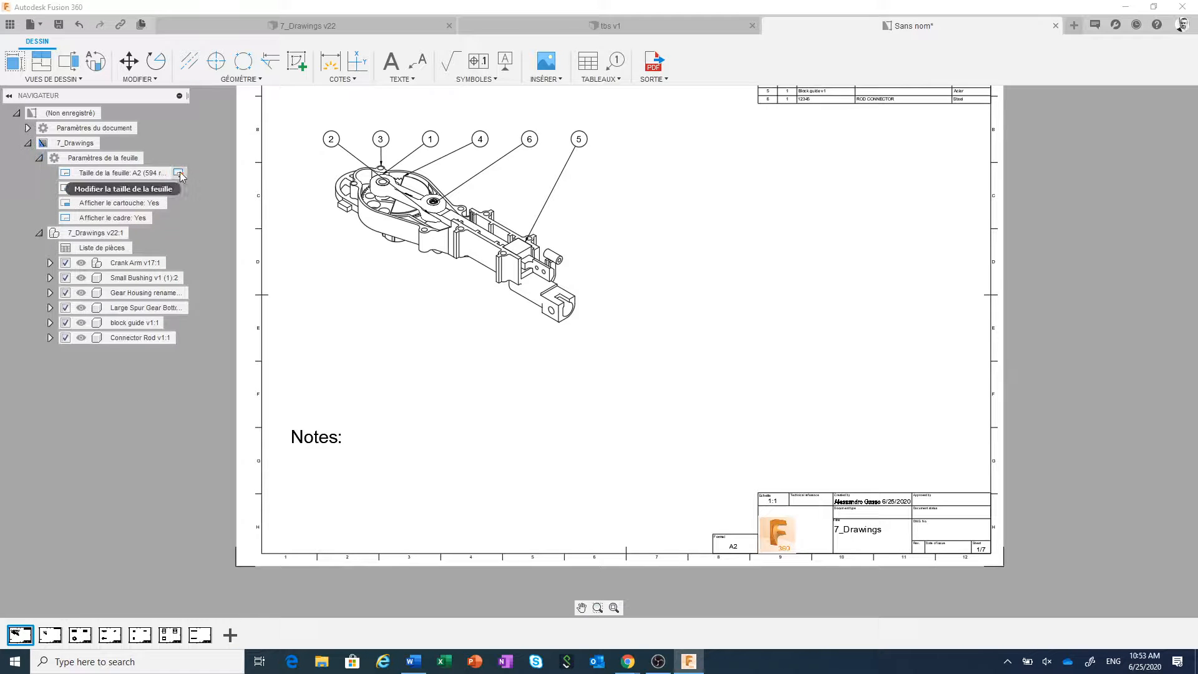
pyautogui.click(179, 172)
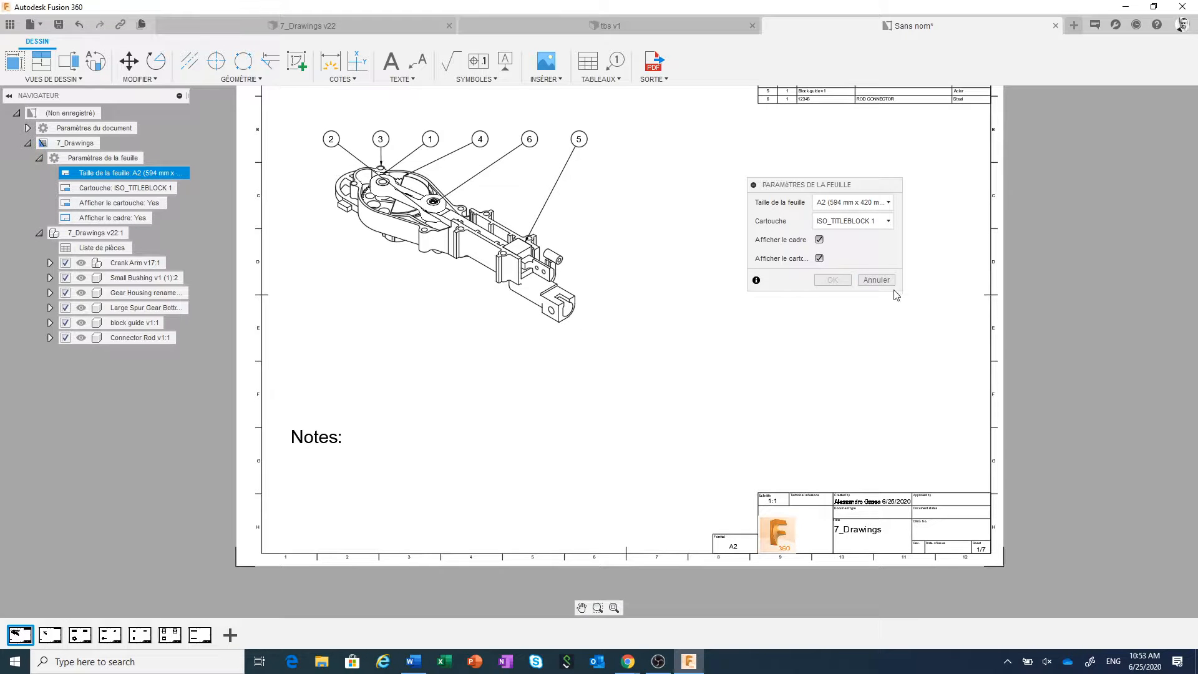
pyautogui.click(886, 203)
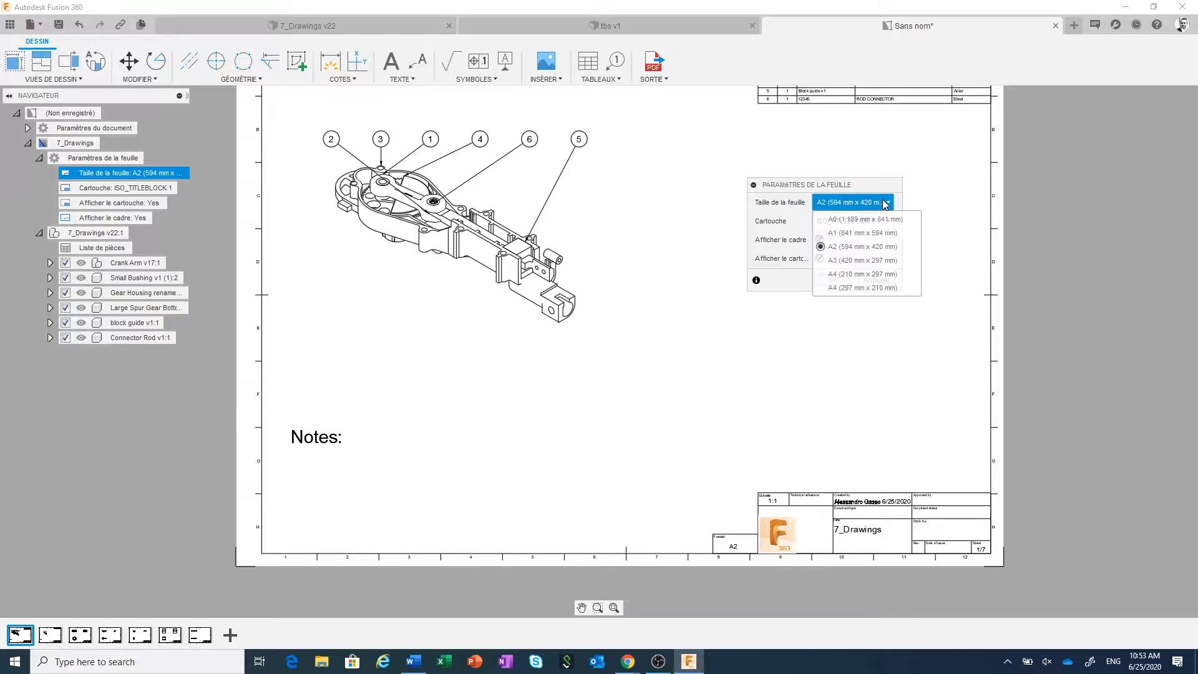
pyautogui.click(885, 203)
pyautogui.click(876, 279)
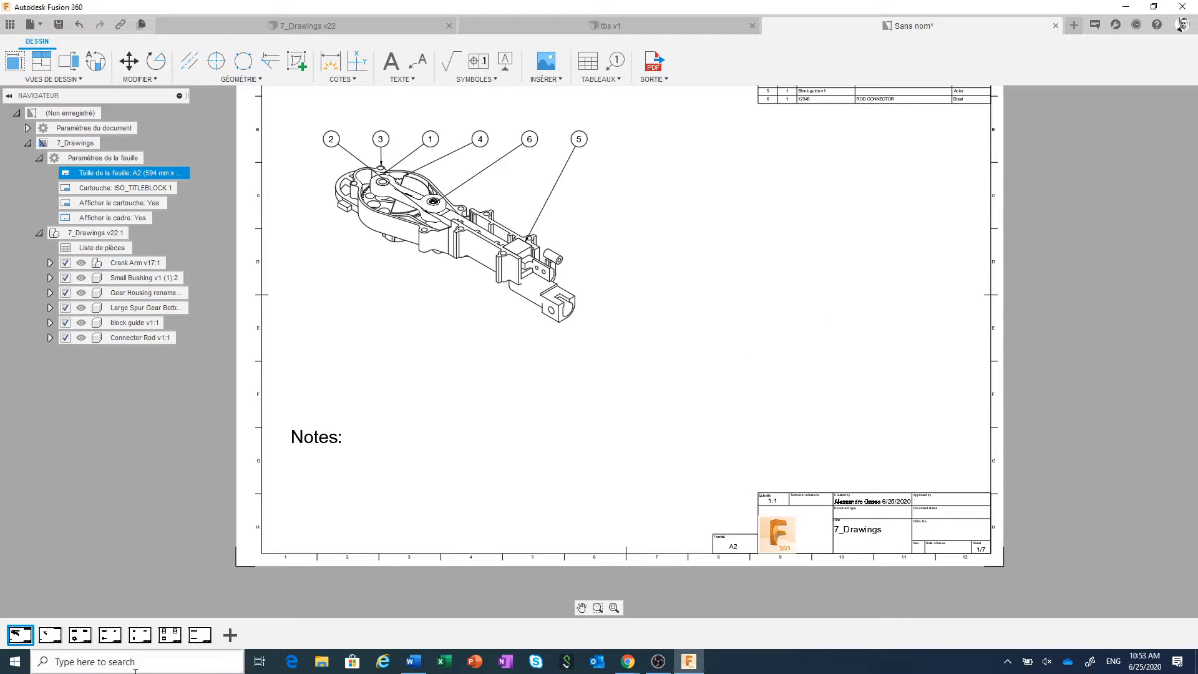
# - Open the second sheet and examine the Crank Arm subassembly's view, balloons and parts list
pyautogui.click(51, 637)
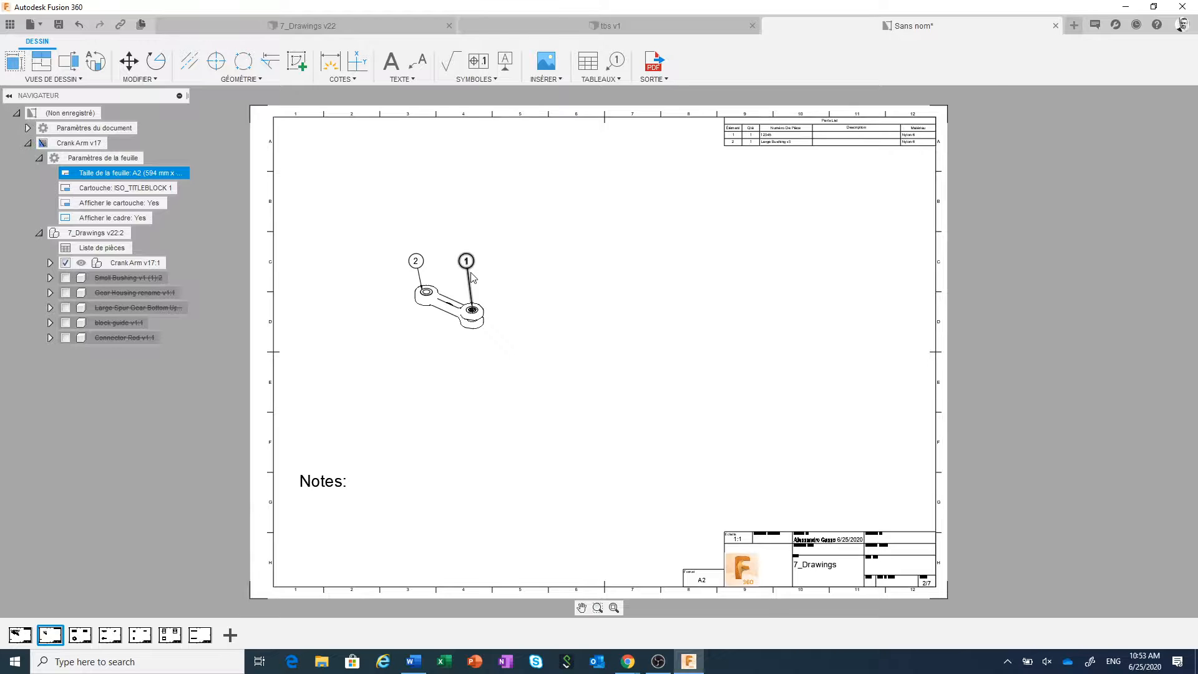
pyautogui.scroll(1, 472, 278)
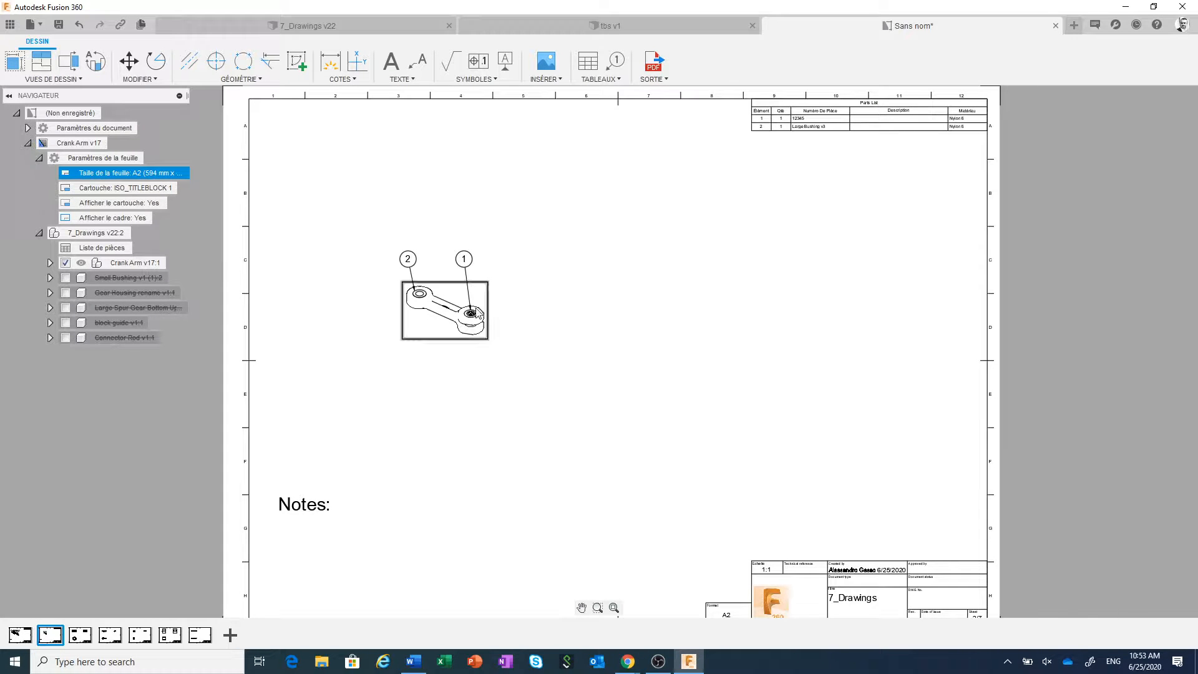
pyautogui.scroll(1, 498, 332)
pyautogui.scroll(-3, 497, 334)
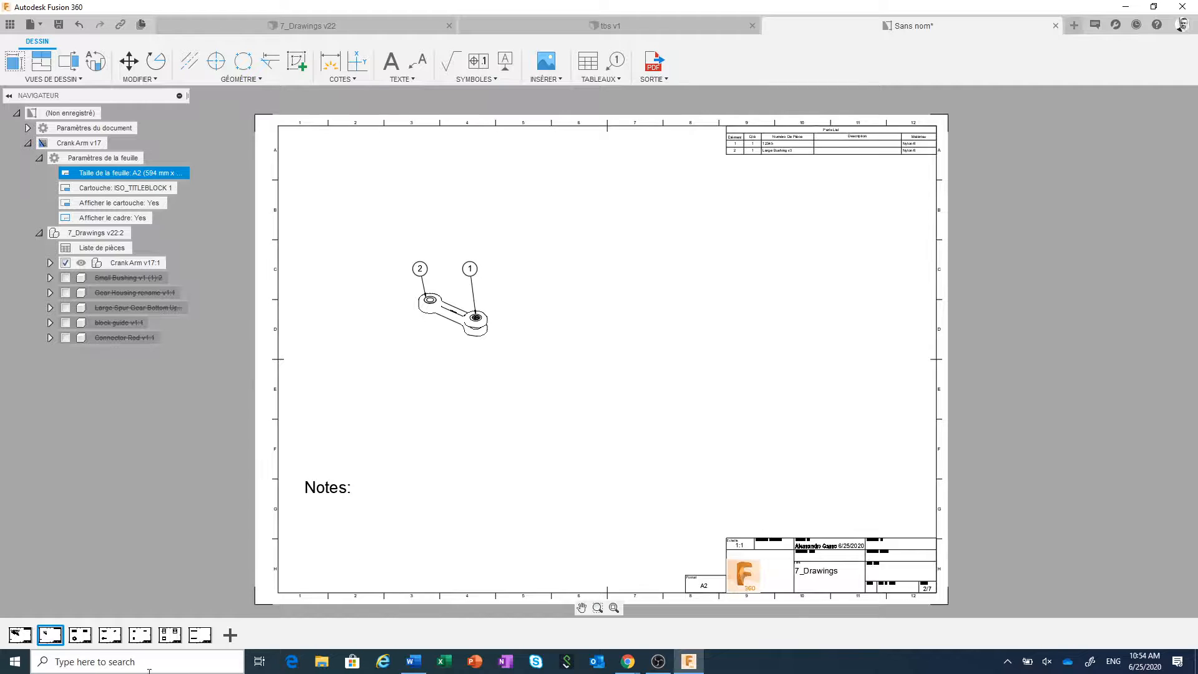
# - Examine the part views and title-block scales on the remaining sheets, from Small Bushing through Connector Rod
pyautogui.click(78, 635)
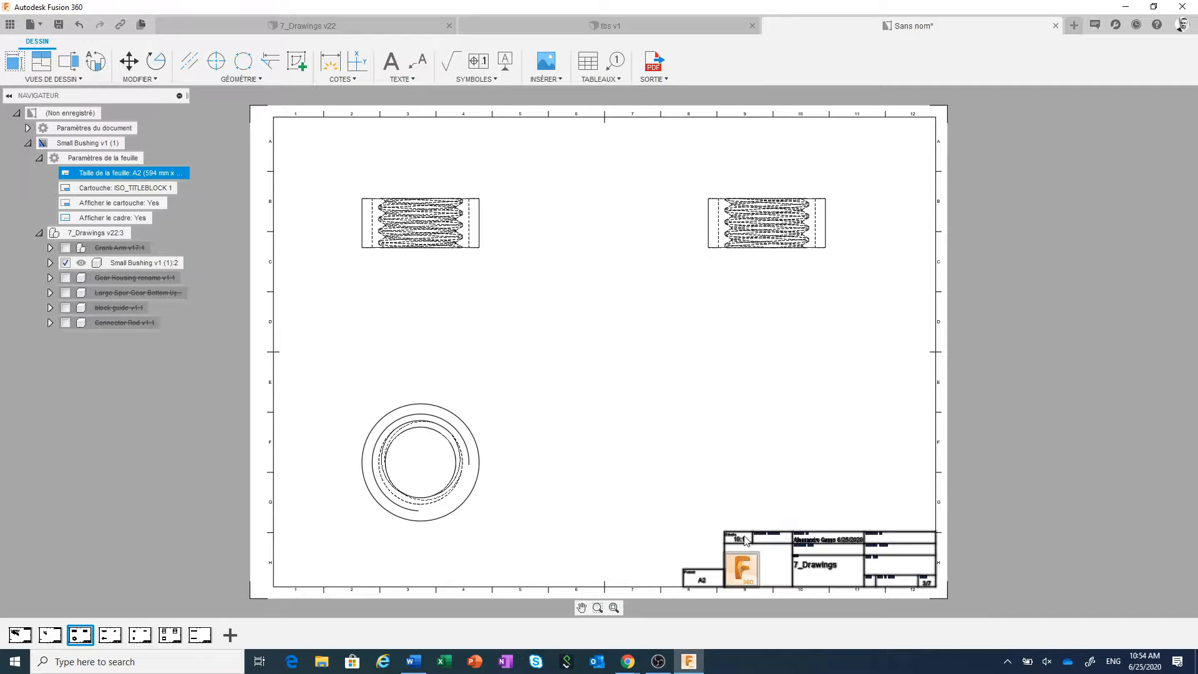
pyautogui.scroll(1, 746, 541)
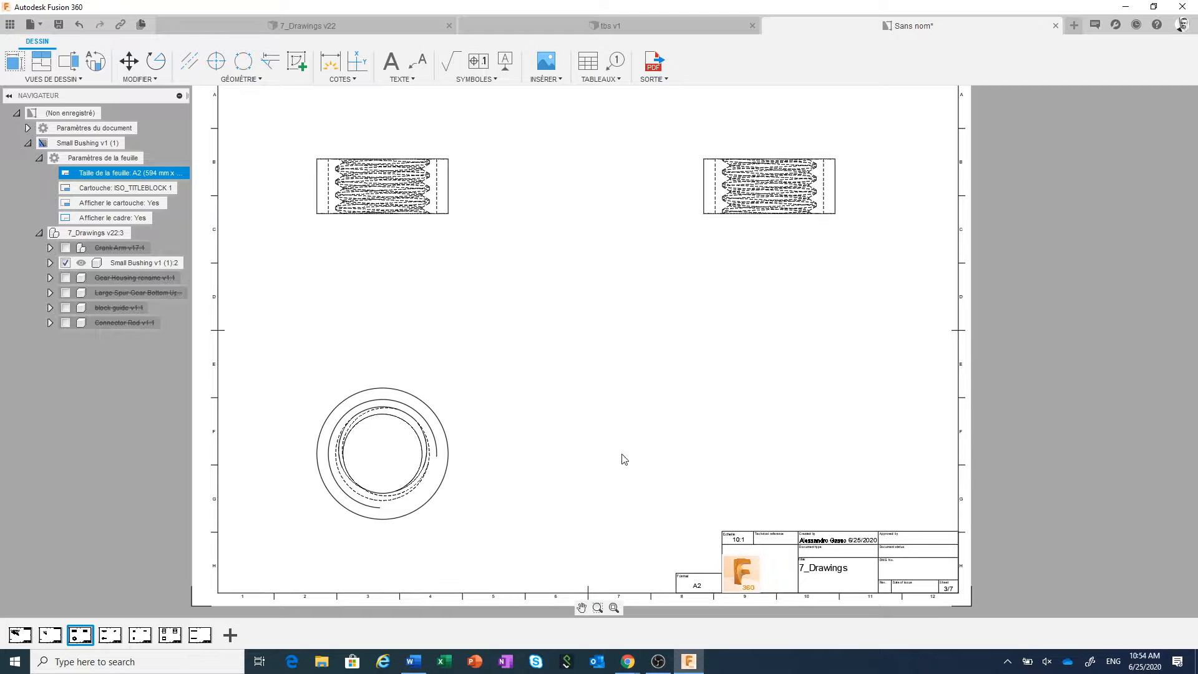
pyautogui.click(107, 637)
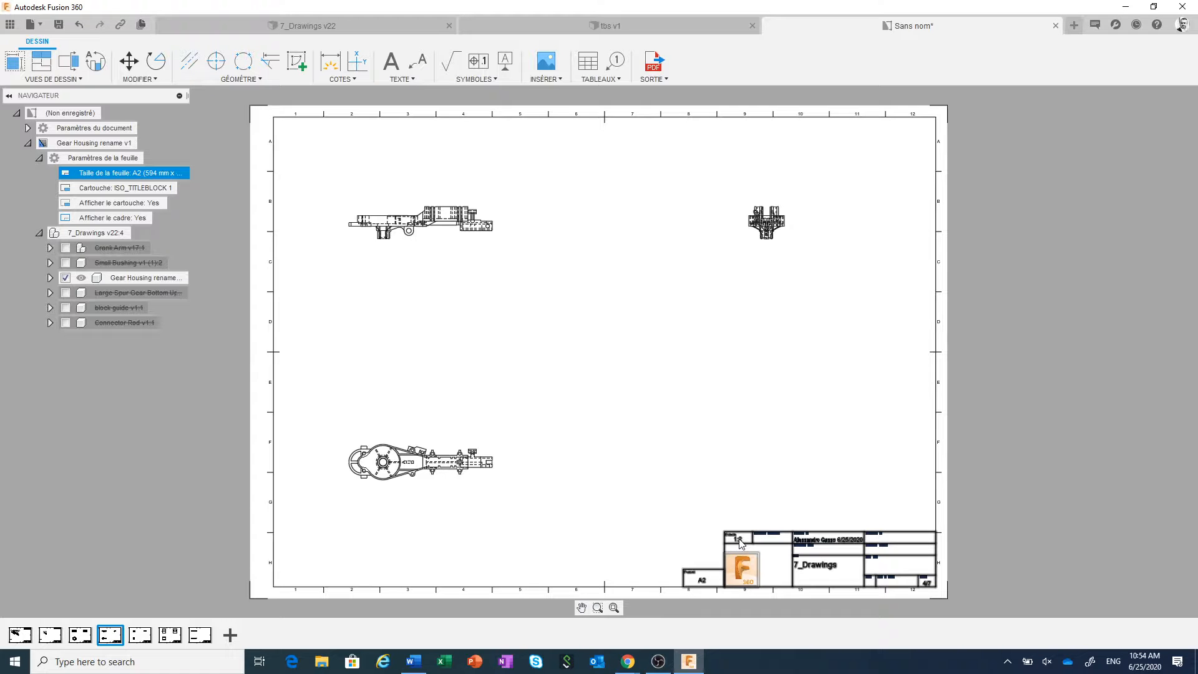
pyautogui.click(142, 635)
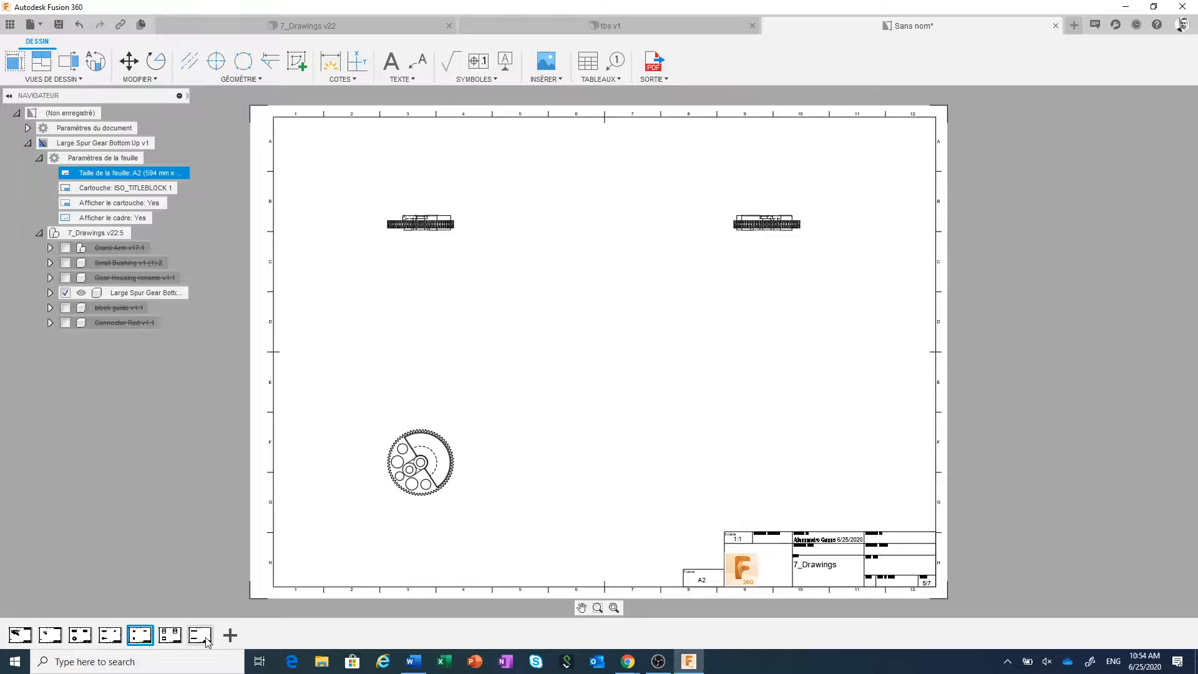
pyautogui.click(170, 635)
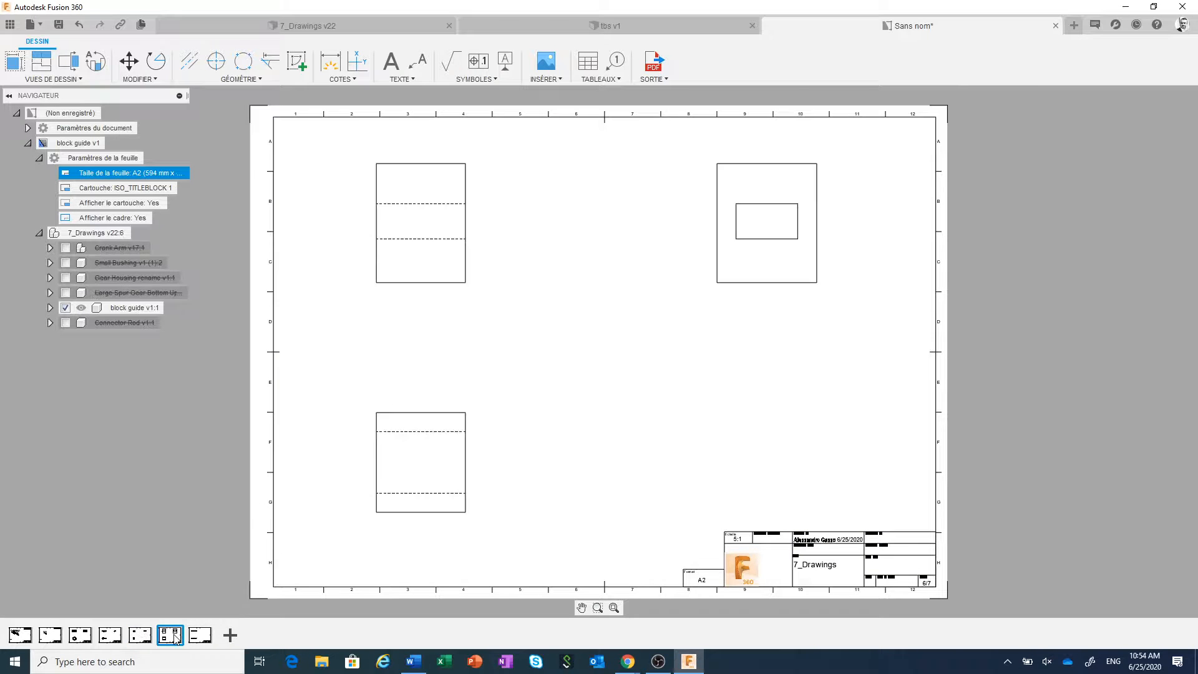
pyautogui.click(208, 635)
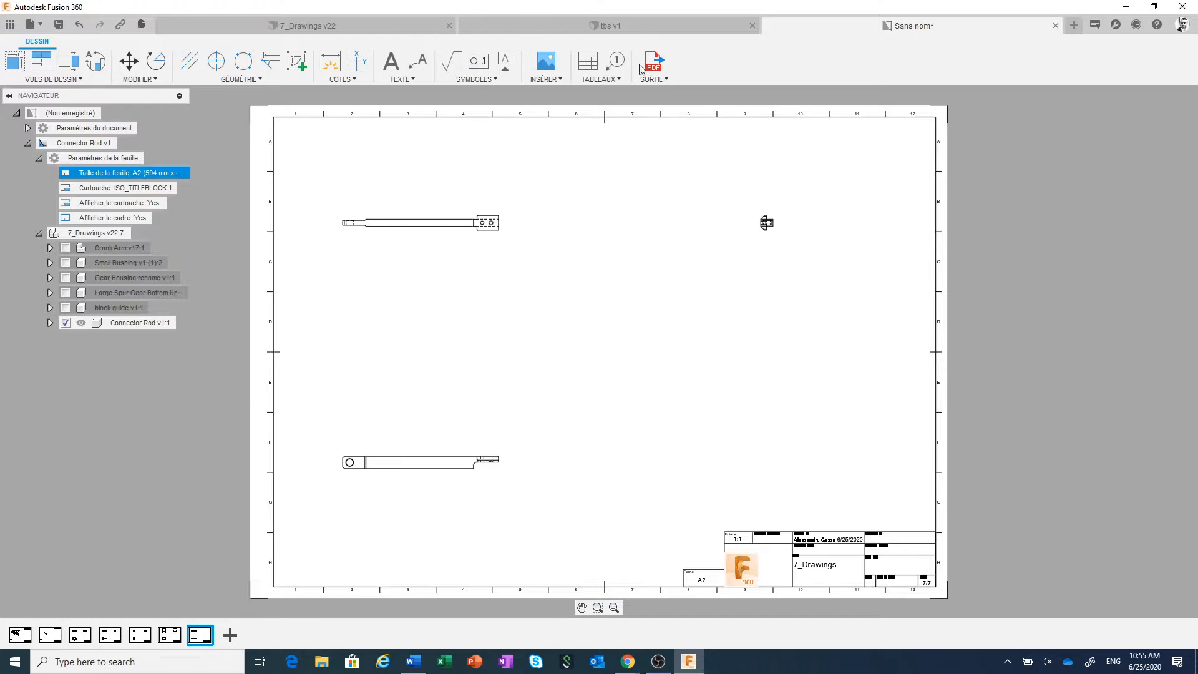
# - Create a new drawing of the complete tbs sheet metal assembly from the GabFra template
pyautogui.click(625, 24)
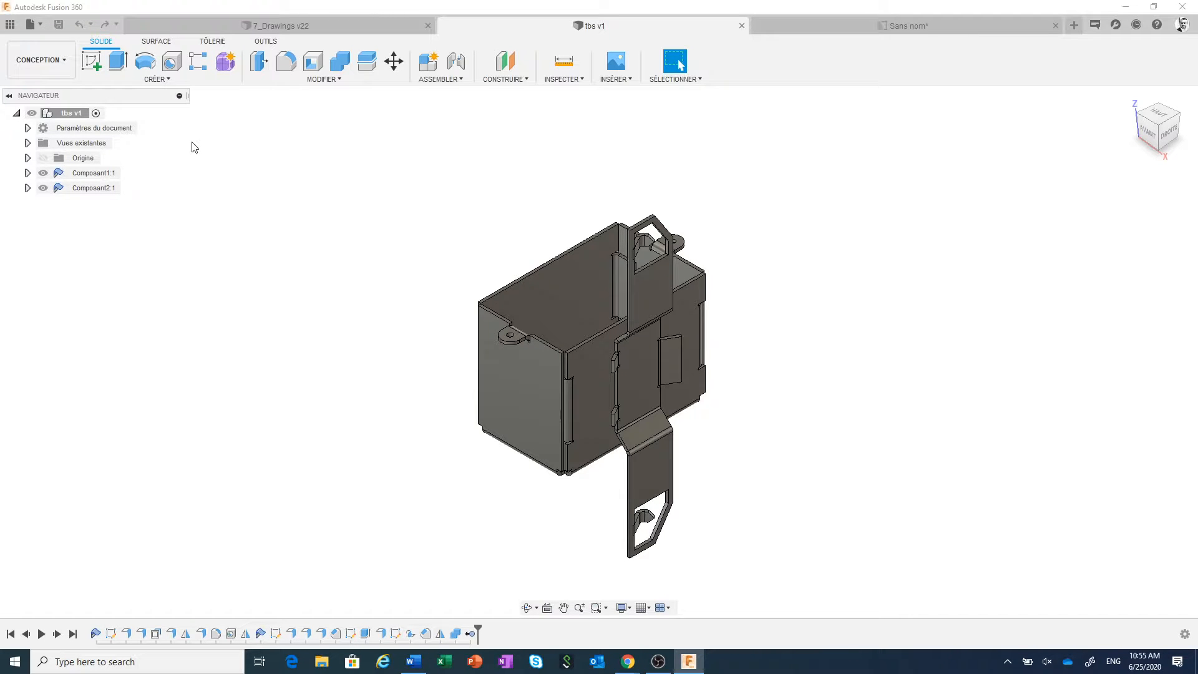
pyautogui.click(43, 63)
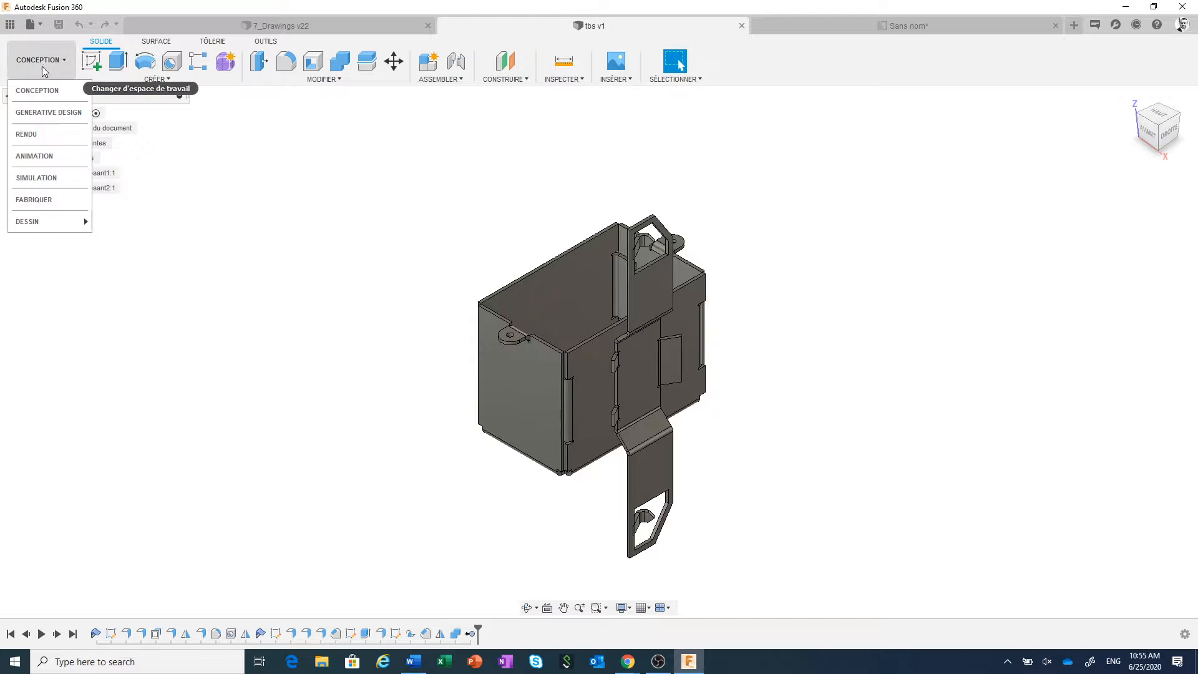
pyautogui.moveTo(44, 226)
pyautogui.click(104, 223)
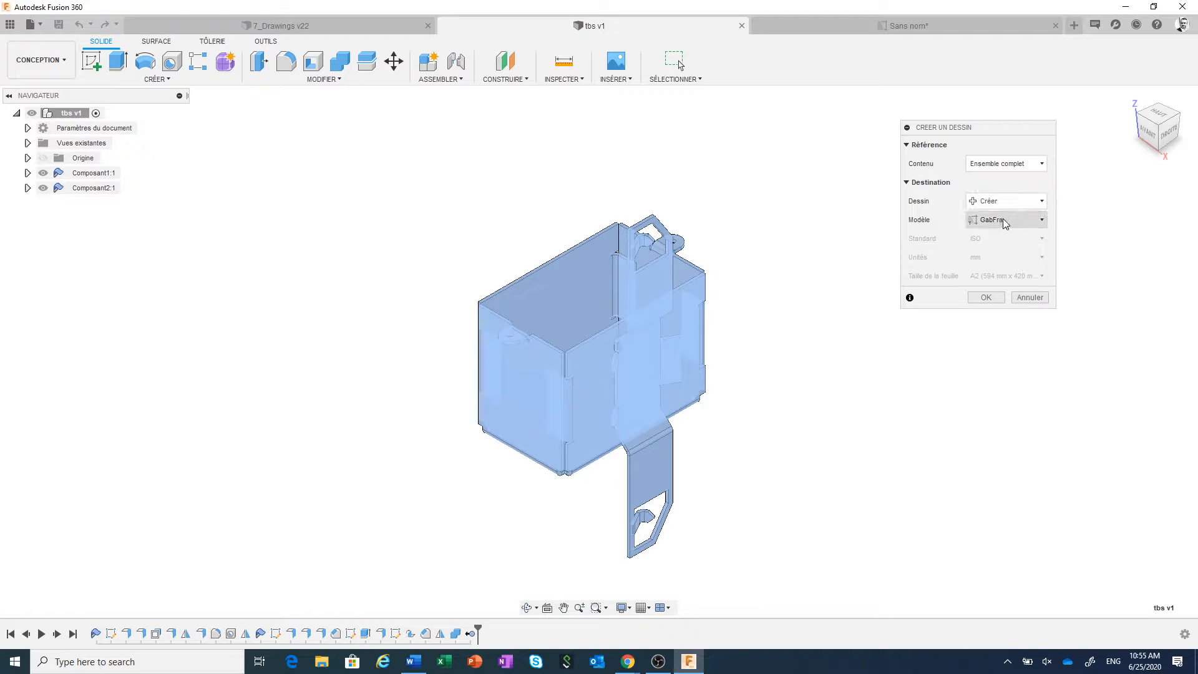
pyautogui.click(999, 300)
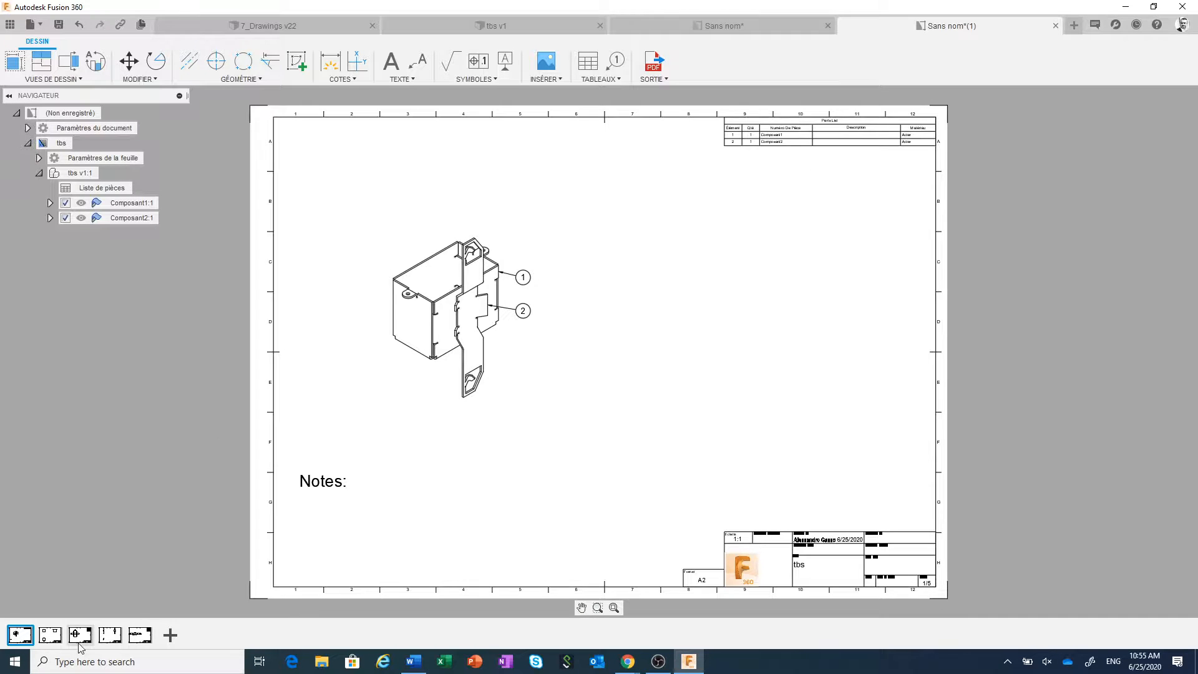
# - Examine the component views, flat patterns and bend tables on sheets two to five of the tbs drawing
pyautogui.click(51, 635)
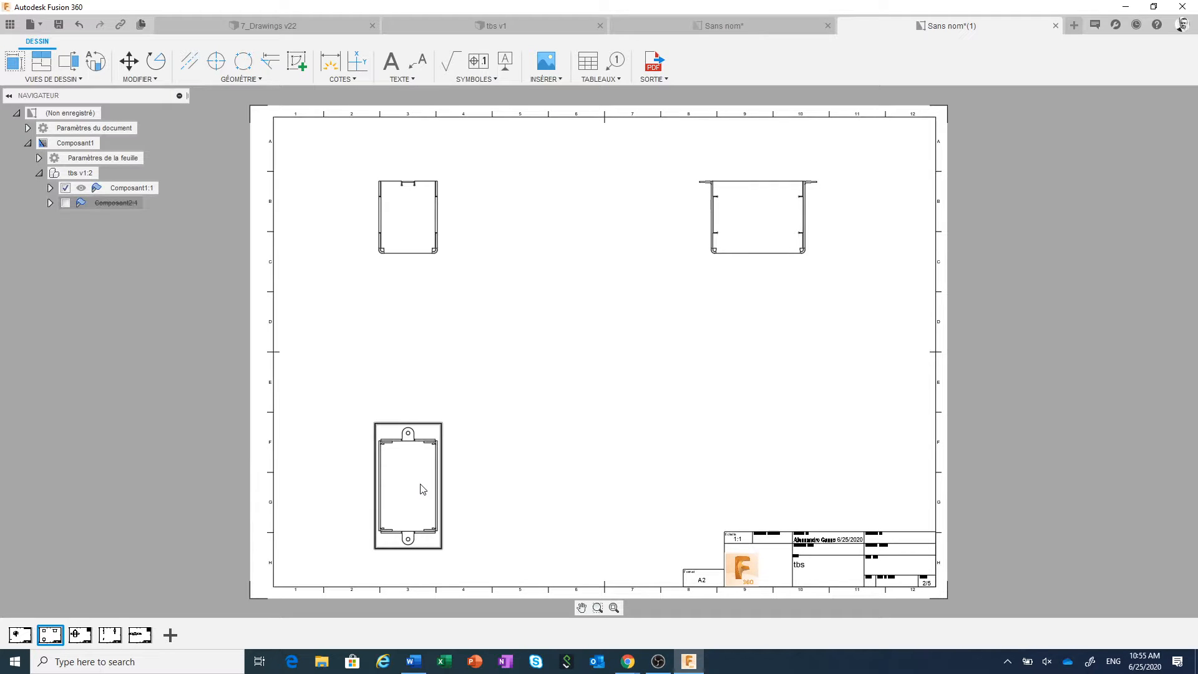
pyautogui.click(80, 635)
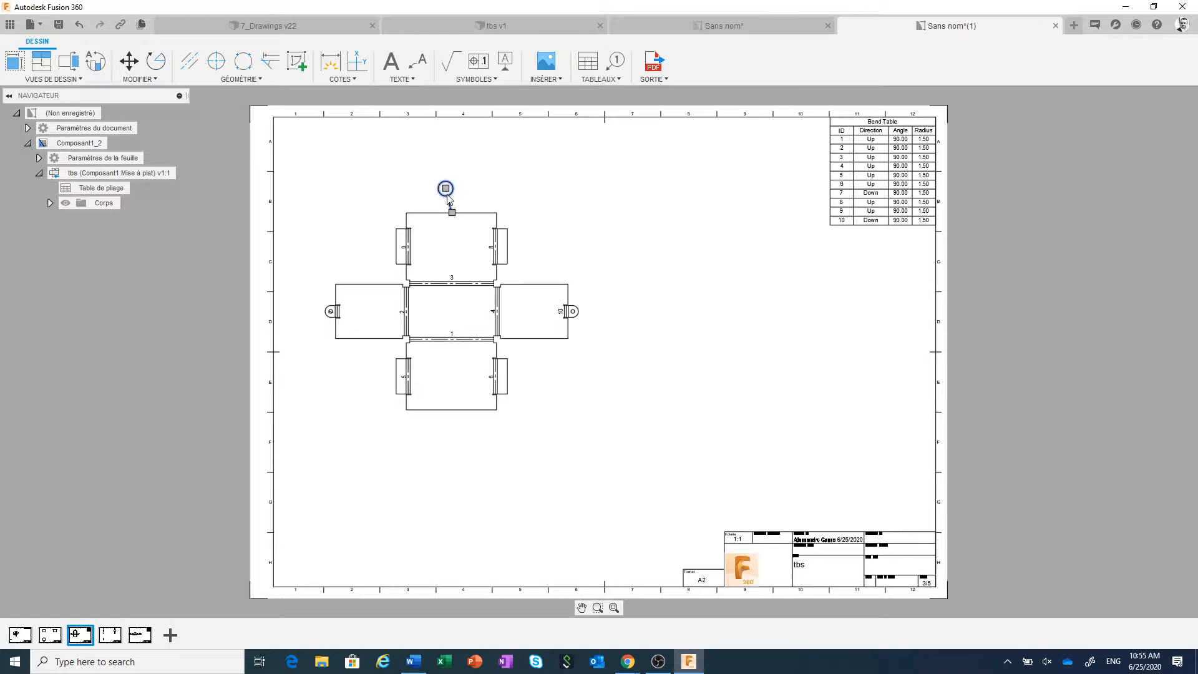
pyautogui.rightClick(448, 194)
pyautogui.click(422, 174)
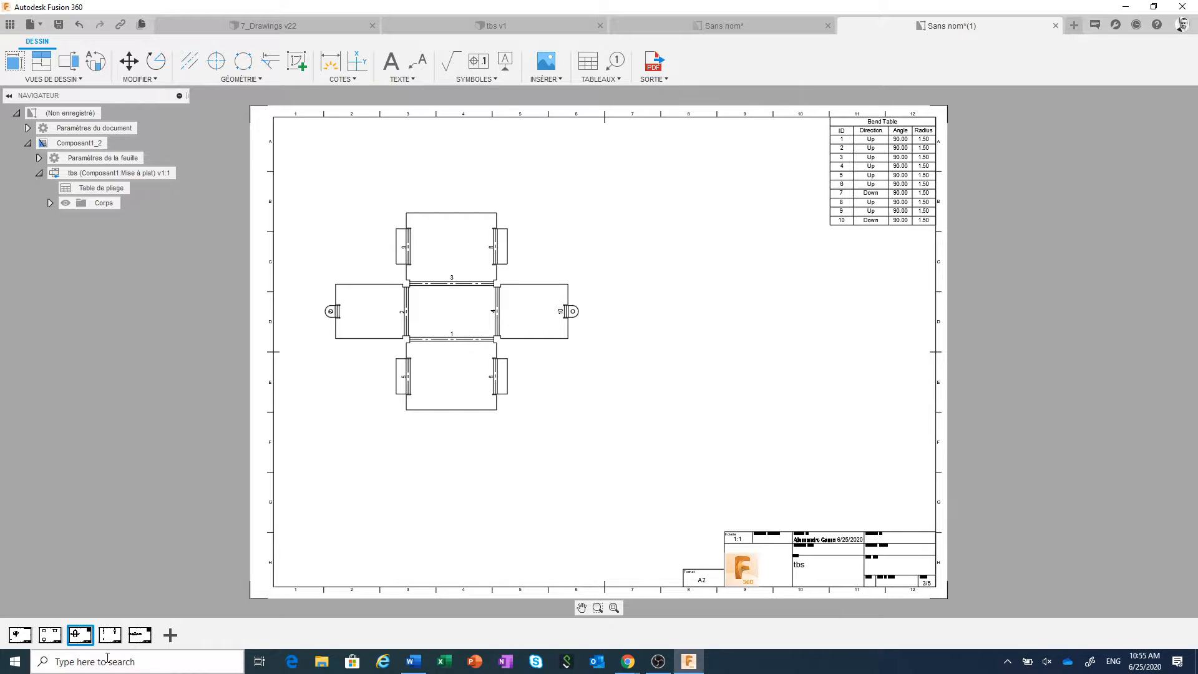
pyautogui.click(110, 634)
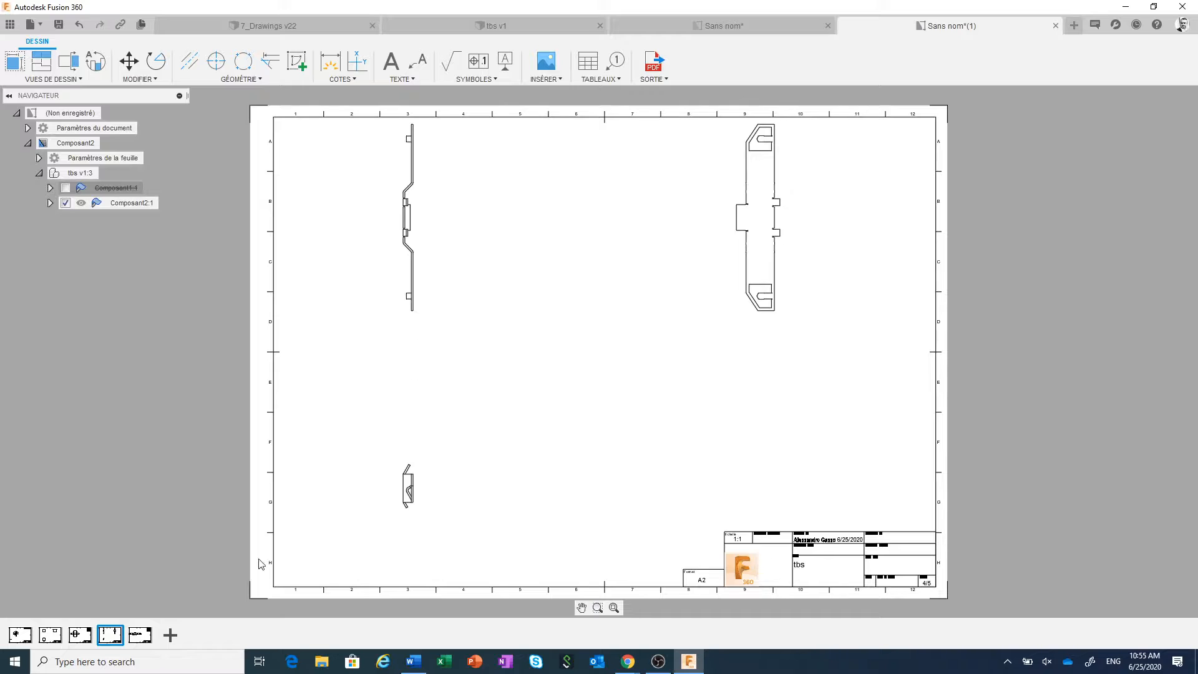
pyautogui.click(141, 635)
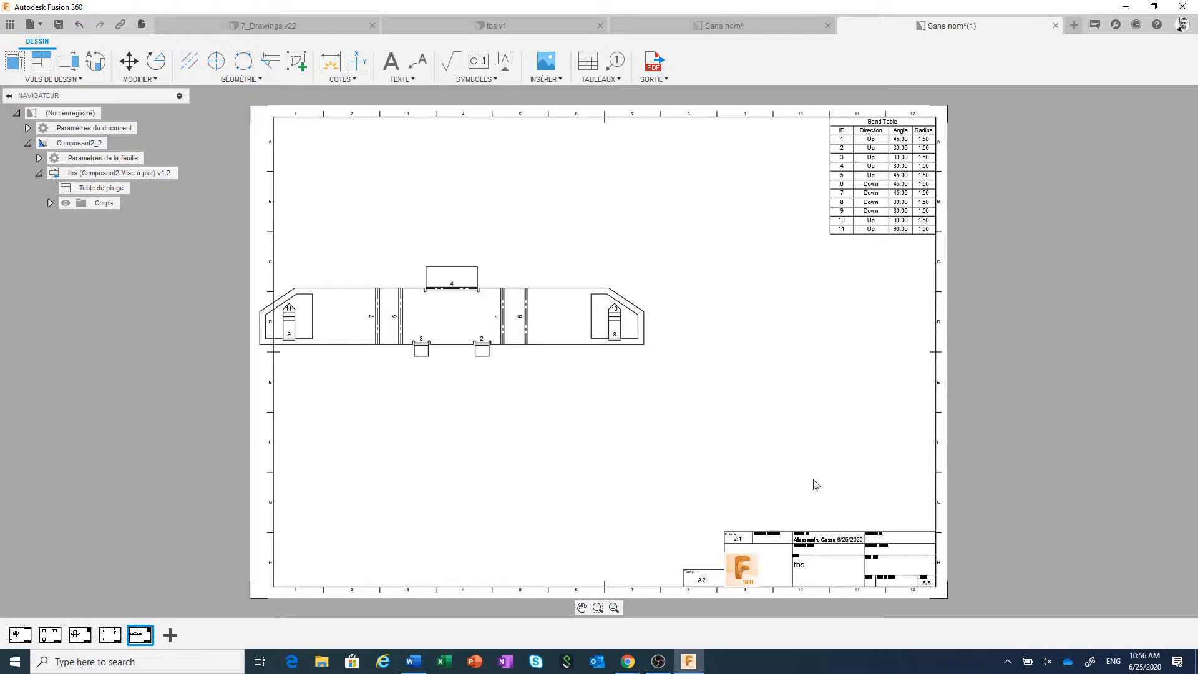
# - Check the title block of the Composant2_2 flat pattern sheet and move that sheet to third place in the sheet order
pyautogui.scroll(3, 821, 508)
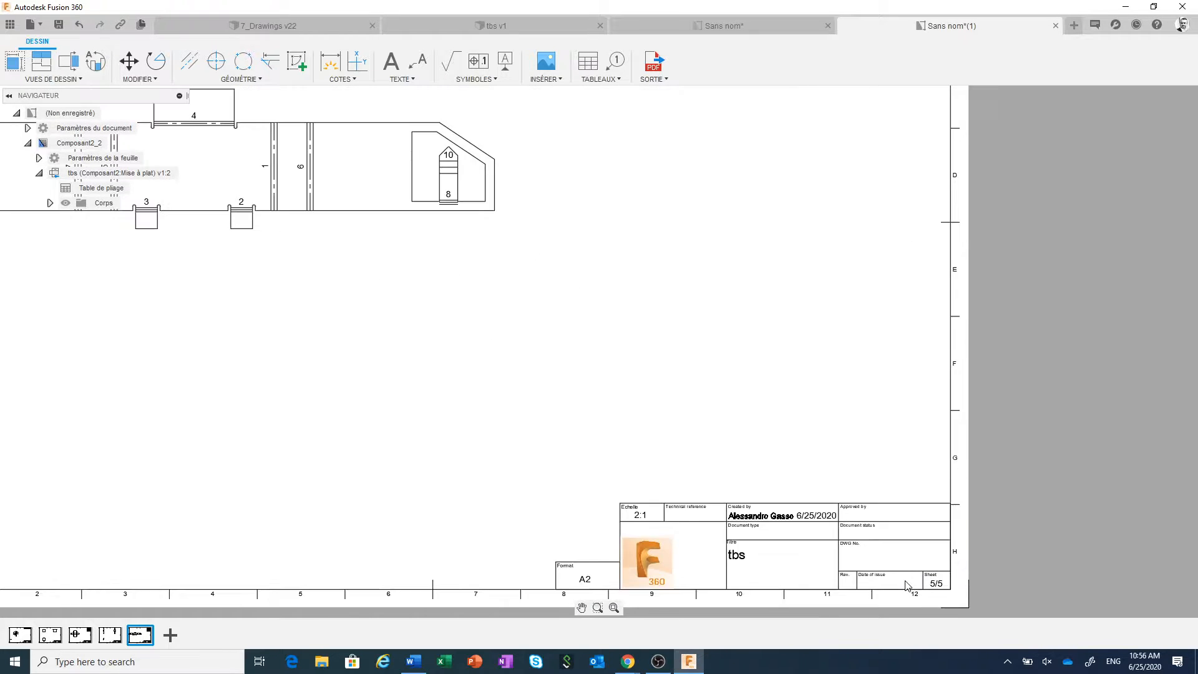
pyautogui.scroll(1, 936, 587)
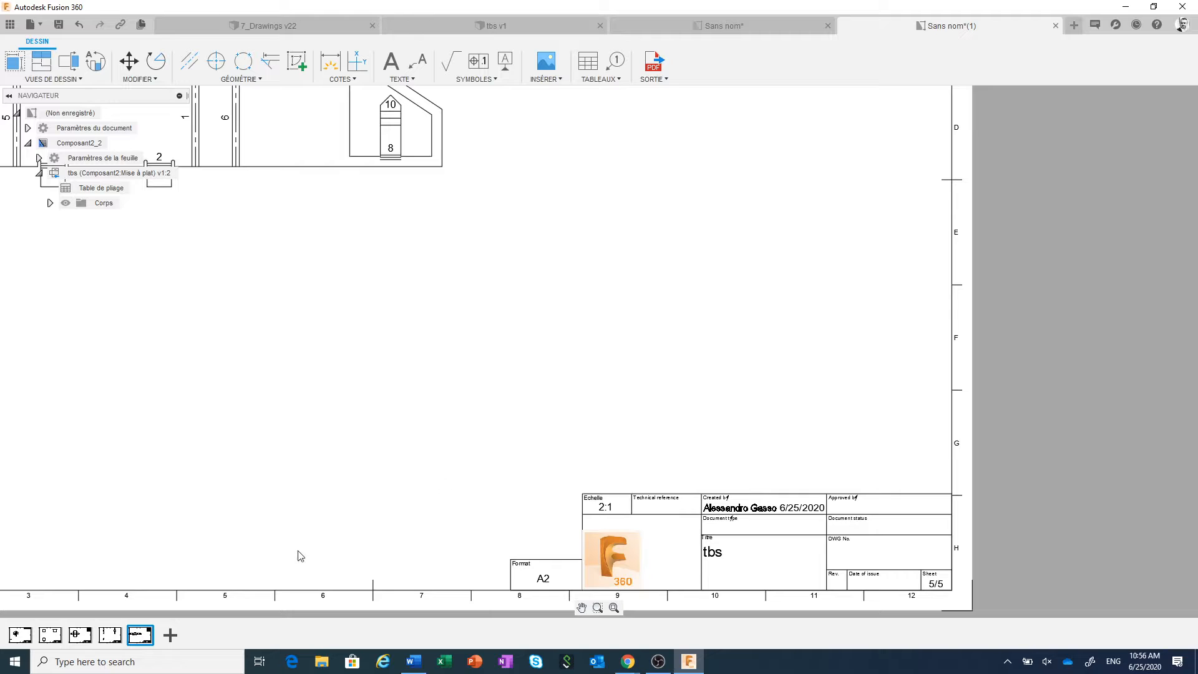
pyautogui.moveTo(142, 639)
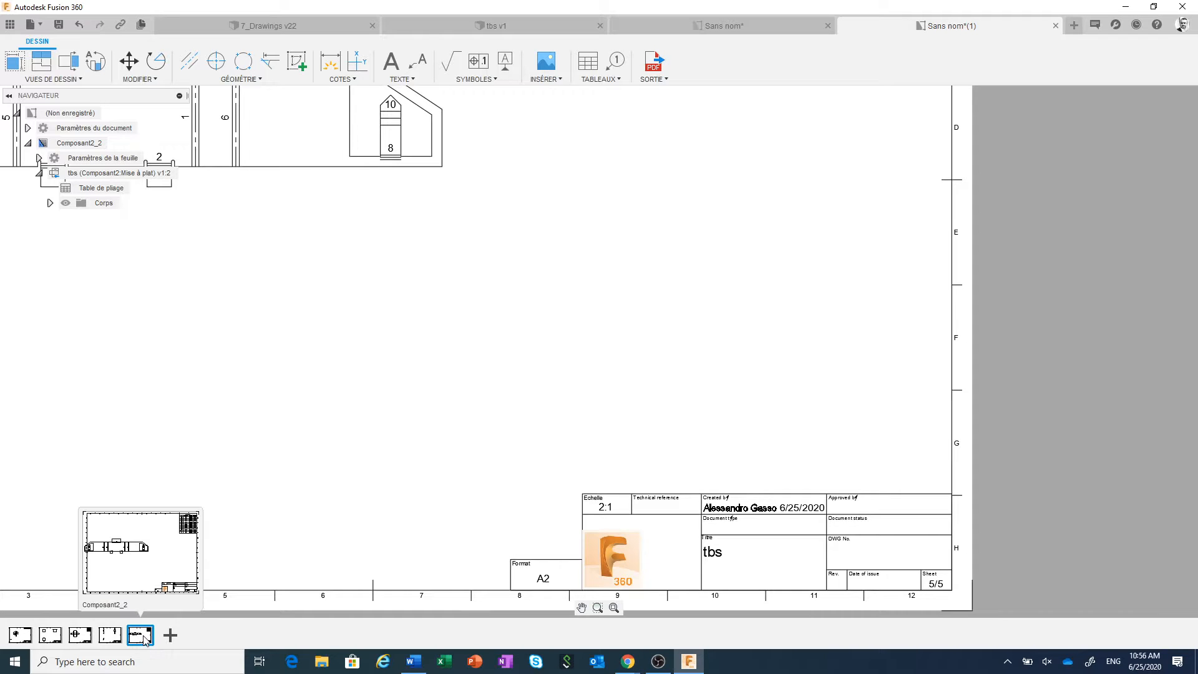
pyautogui.moveTo(145, 638); pyautogui.dragTo(83, 626)
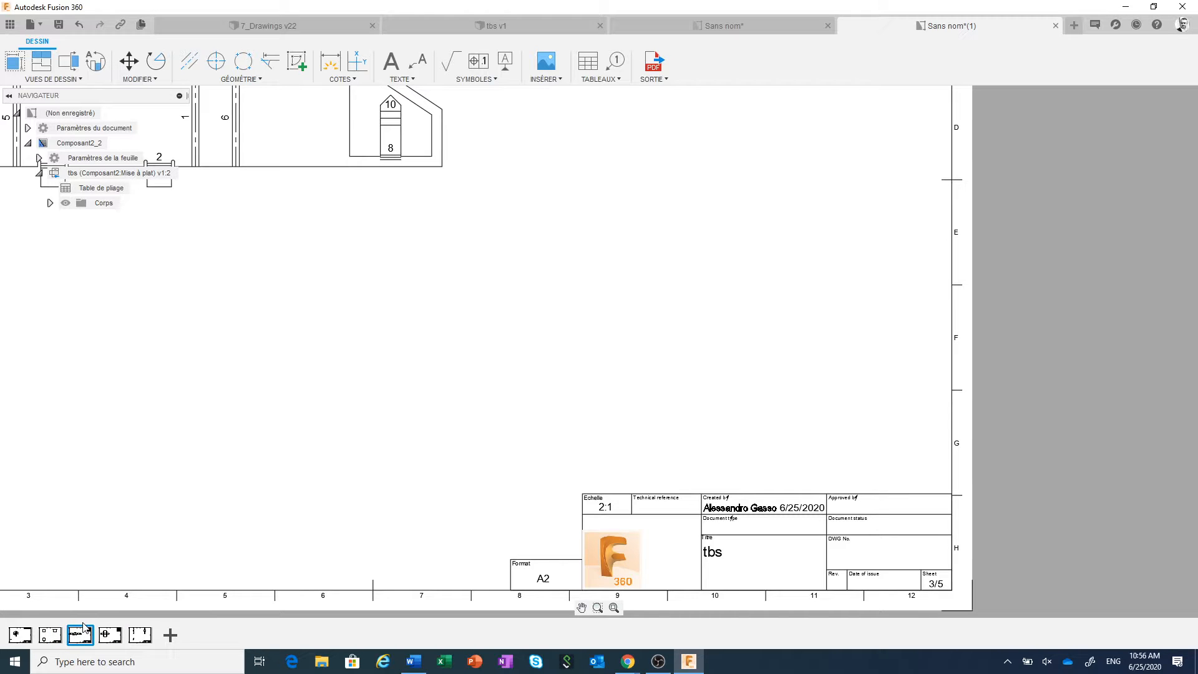